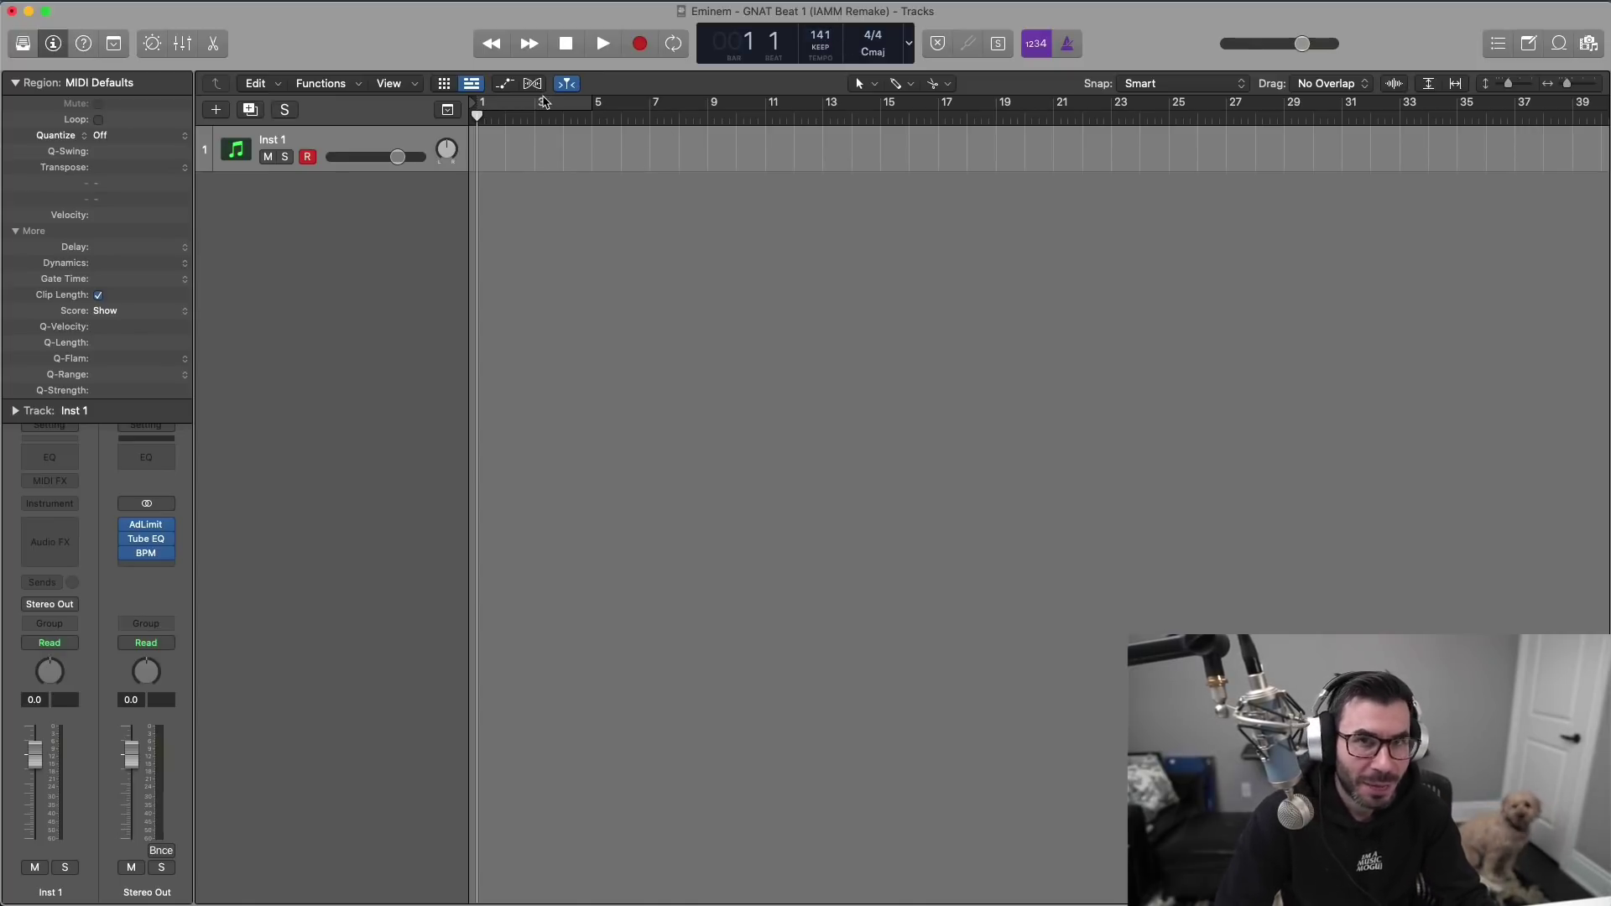
Step: Load the Legacy Twelve String Acoustic patch from Logic's 09 Guitars, 01 Acoustic Guitars category onto the Inst 1 track
click(23, 43)
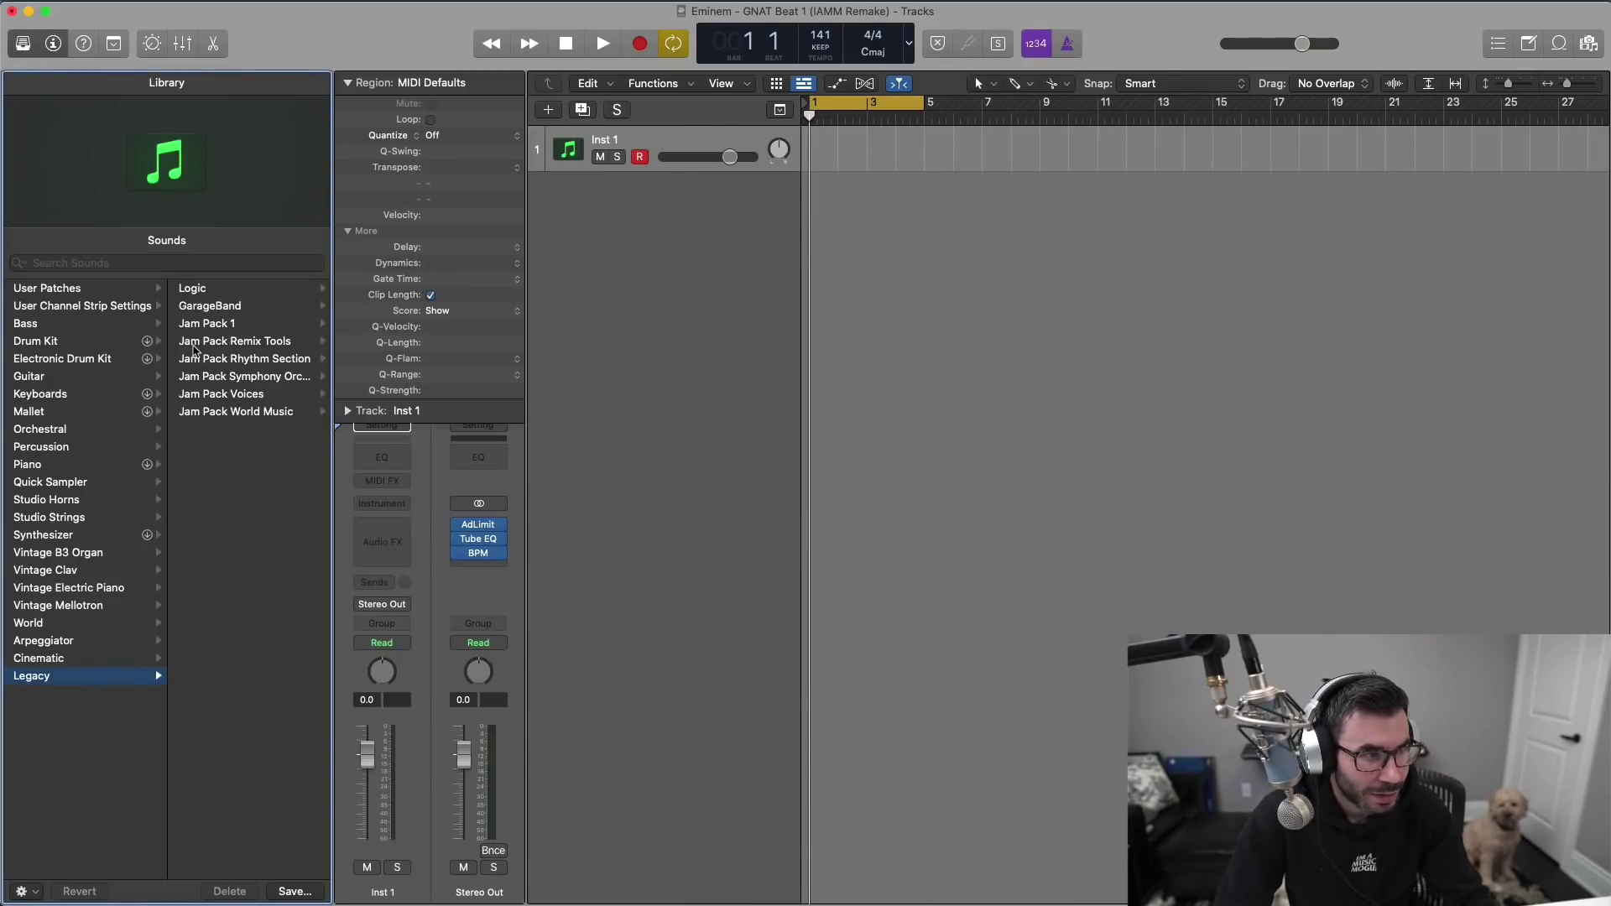
click(242, 290)
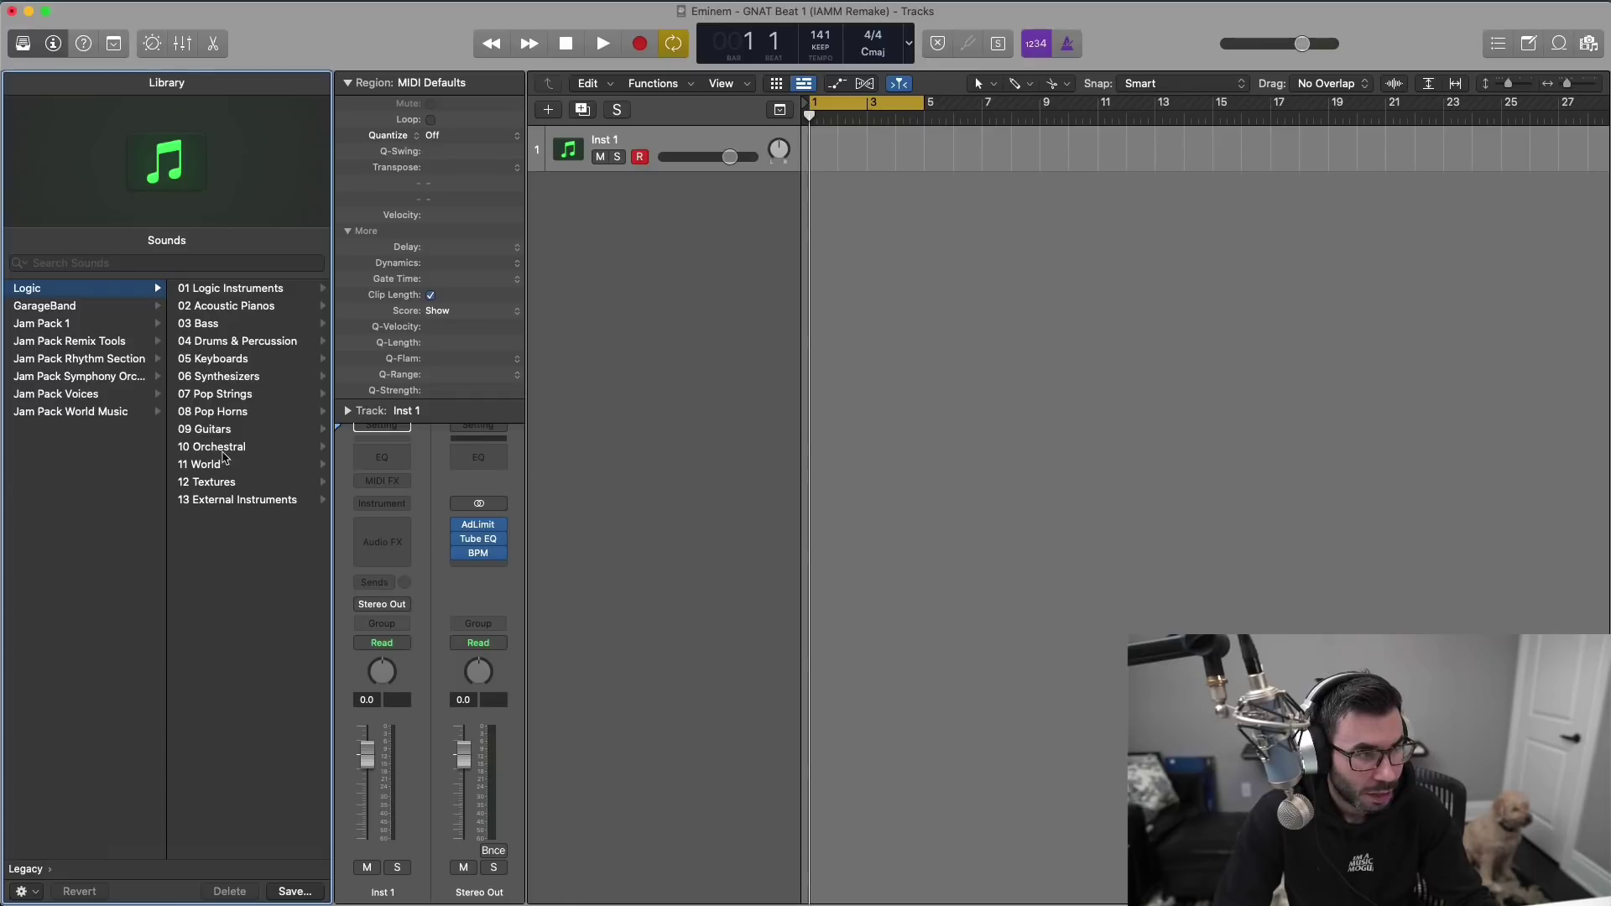
click(222, 429)
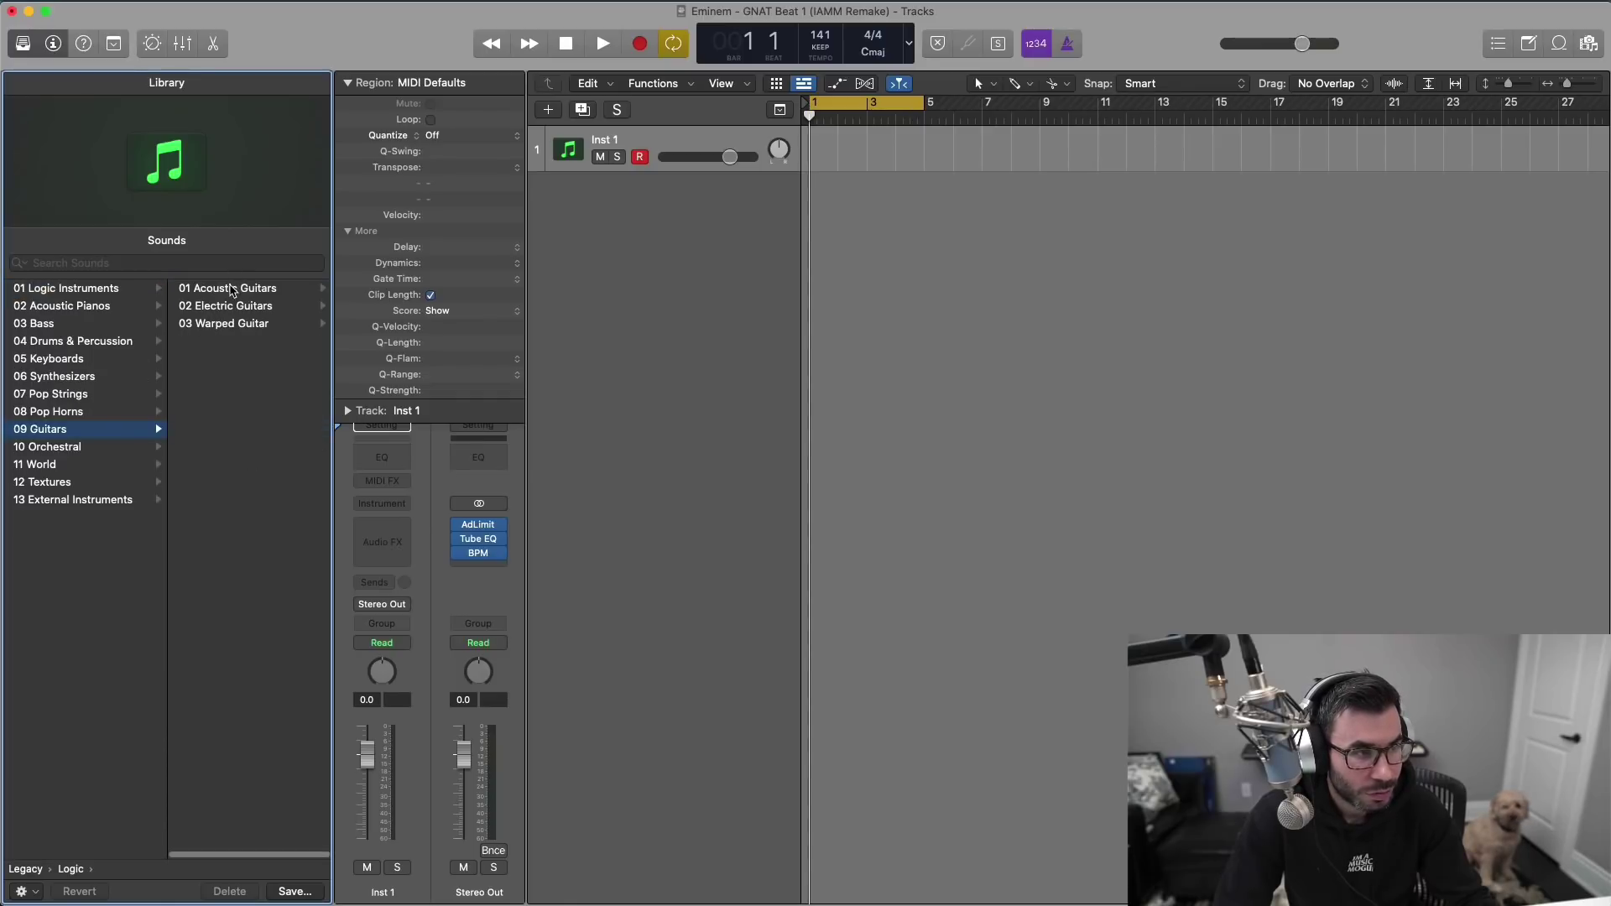
click(232, 290)
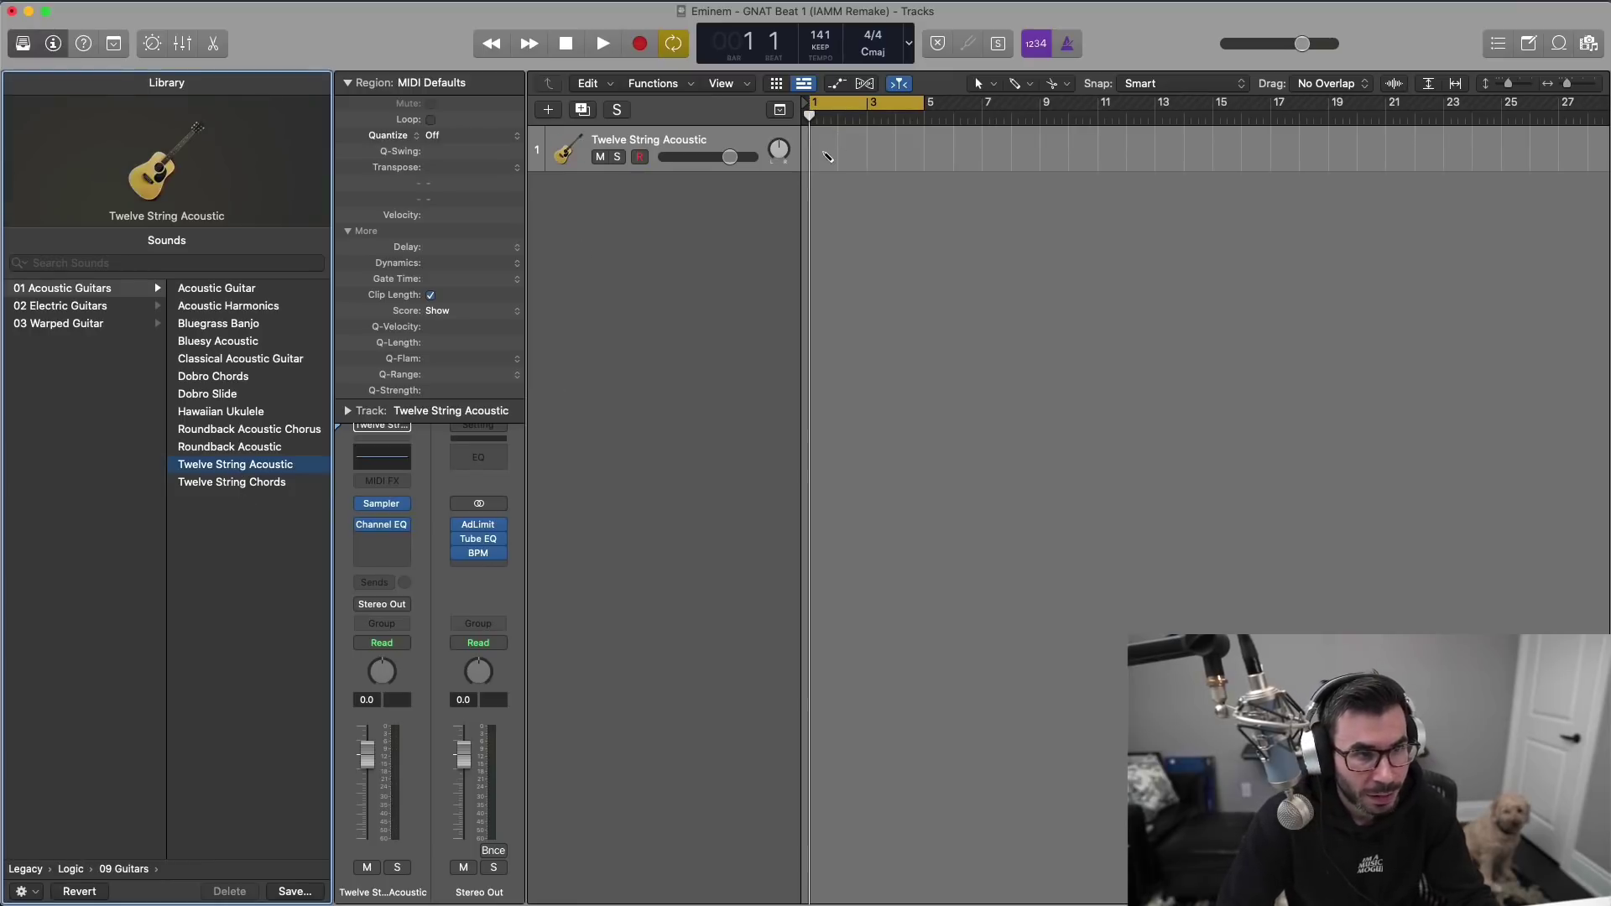
Step: Create a four-bar MIDI region at bar 1 on the guitar track and open it in the Piano Roll with the Library hidden
double_click(828, 157)
drag(833, 164, 923, 162)
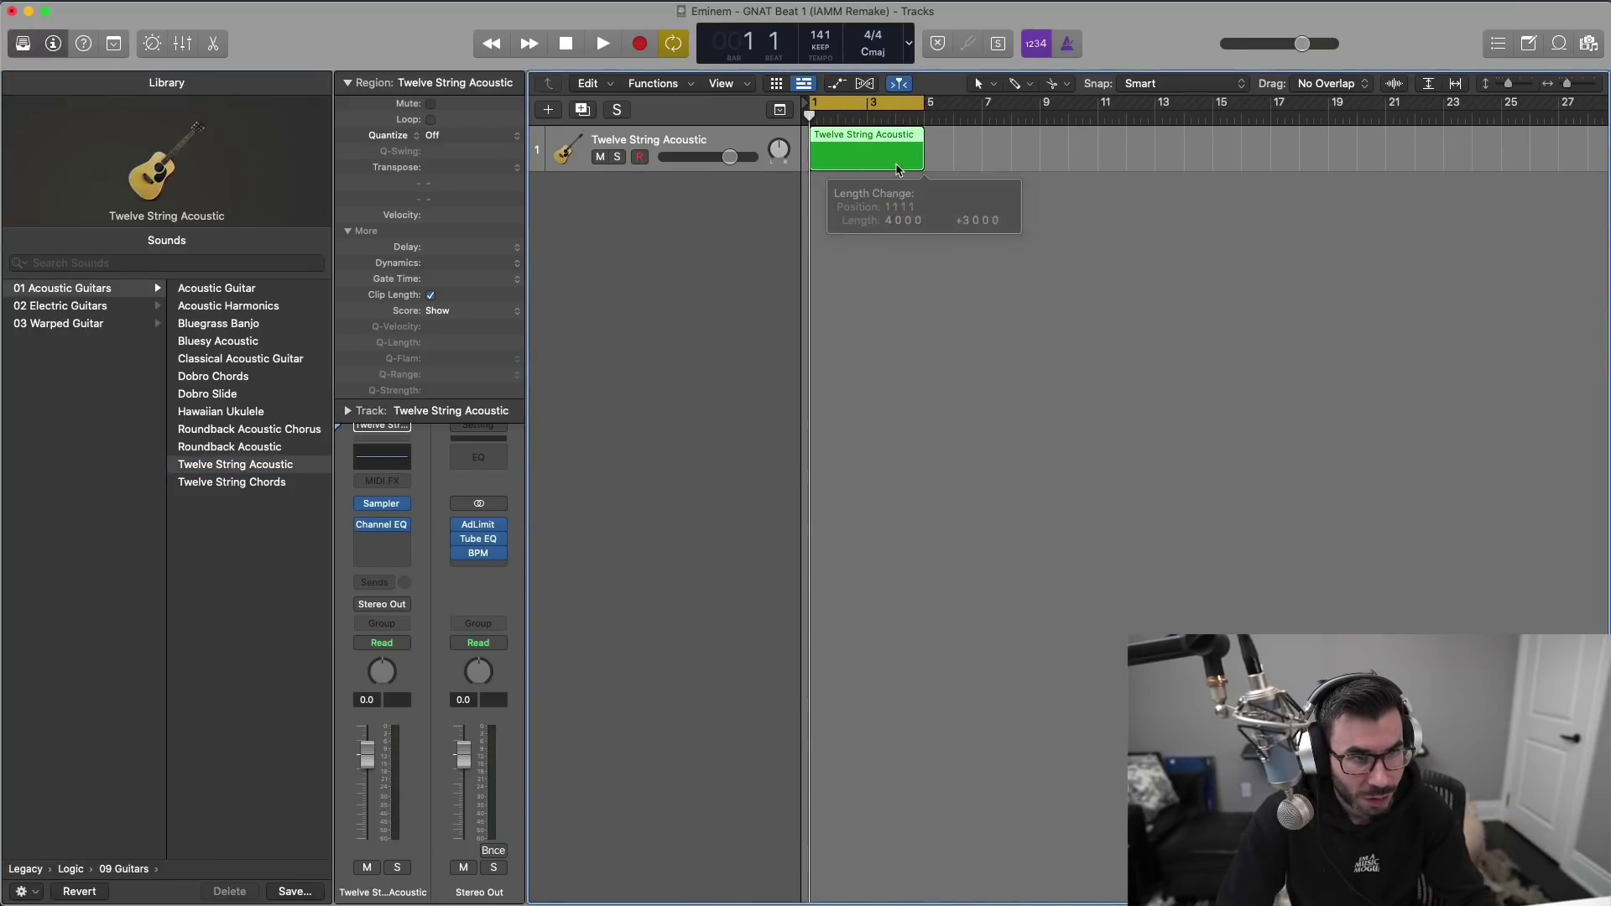
key(p)
click(23, 42)
Step: Enter a long D#2 bass note at bar 1 and two consecutive one-beat D#3 notes above it
click(488, 801)
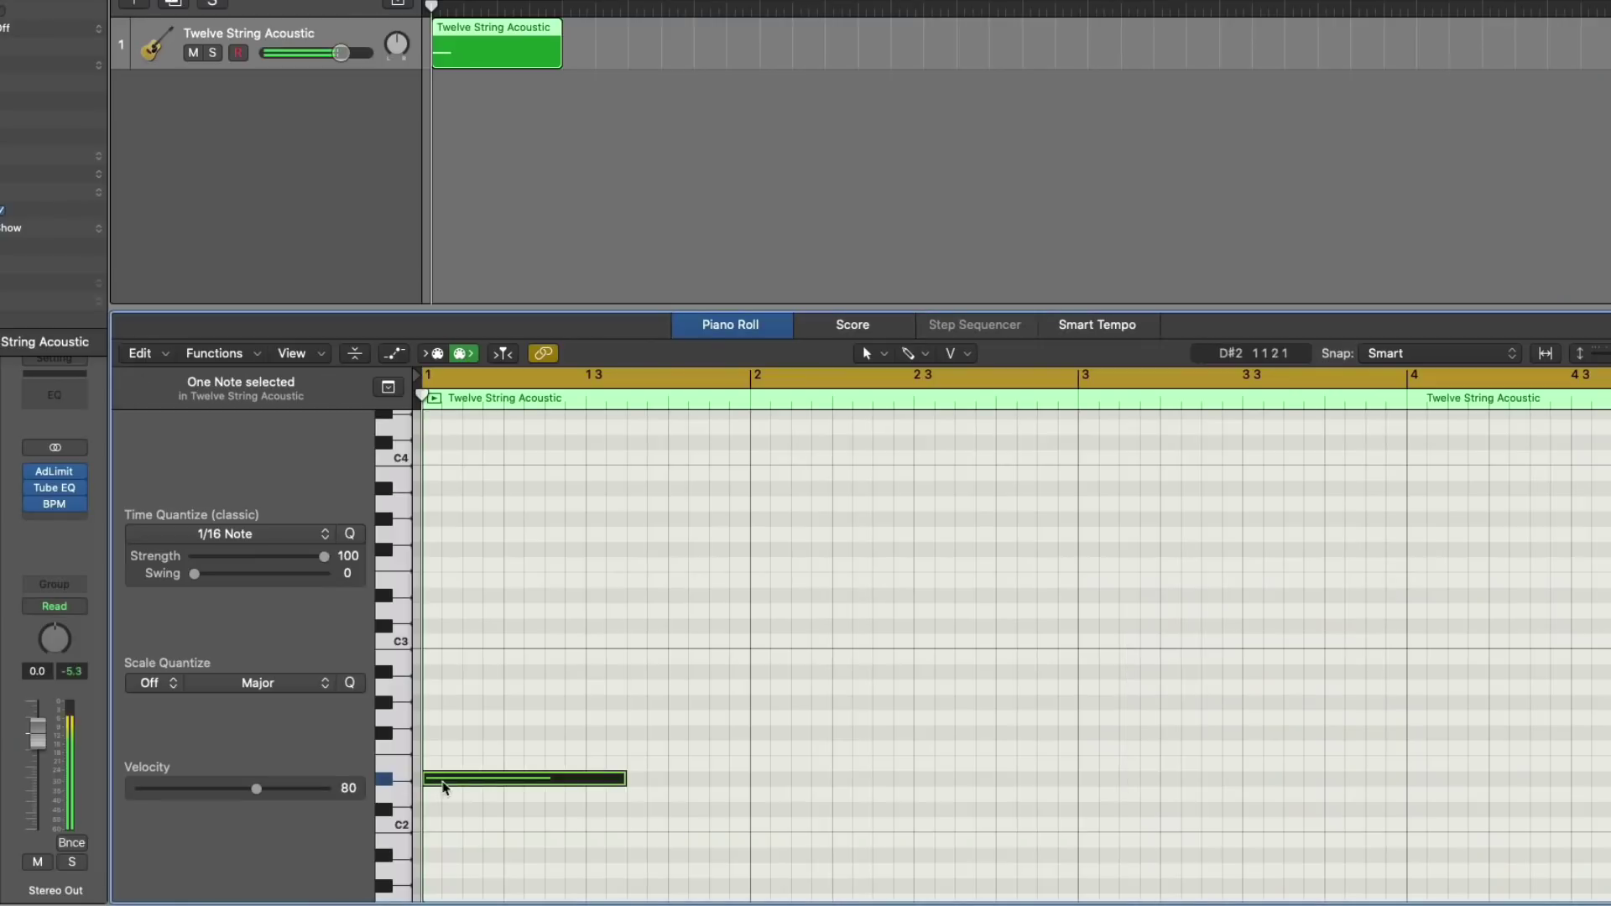
key(space)
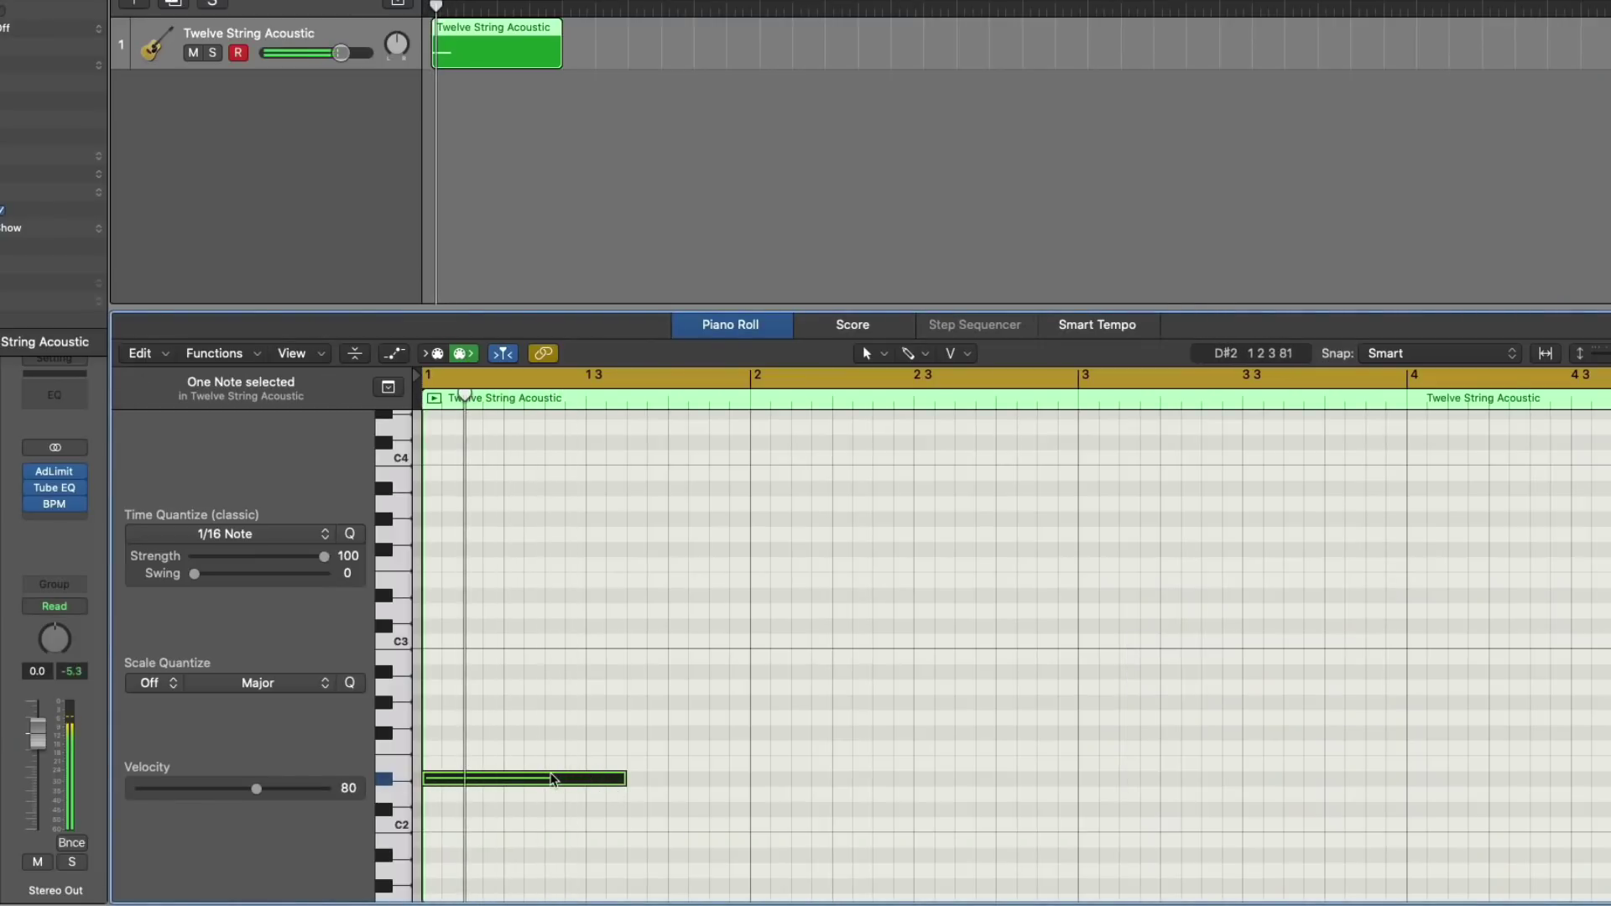
click(439, 596)
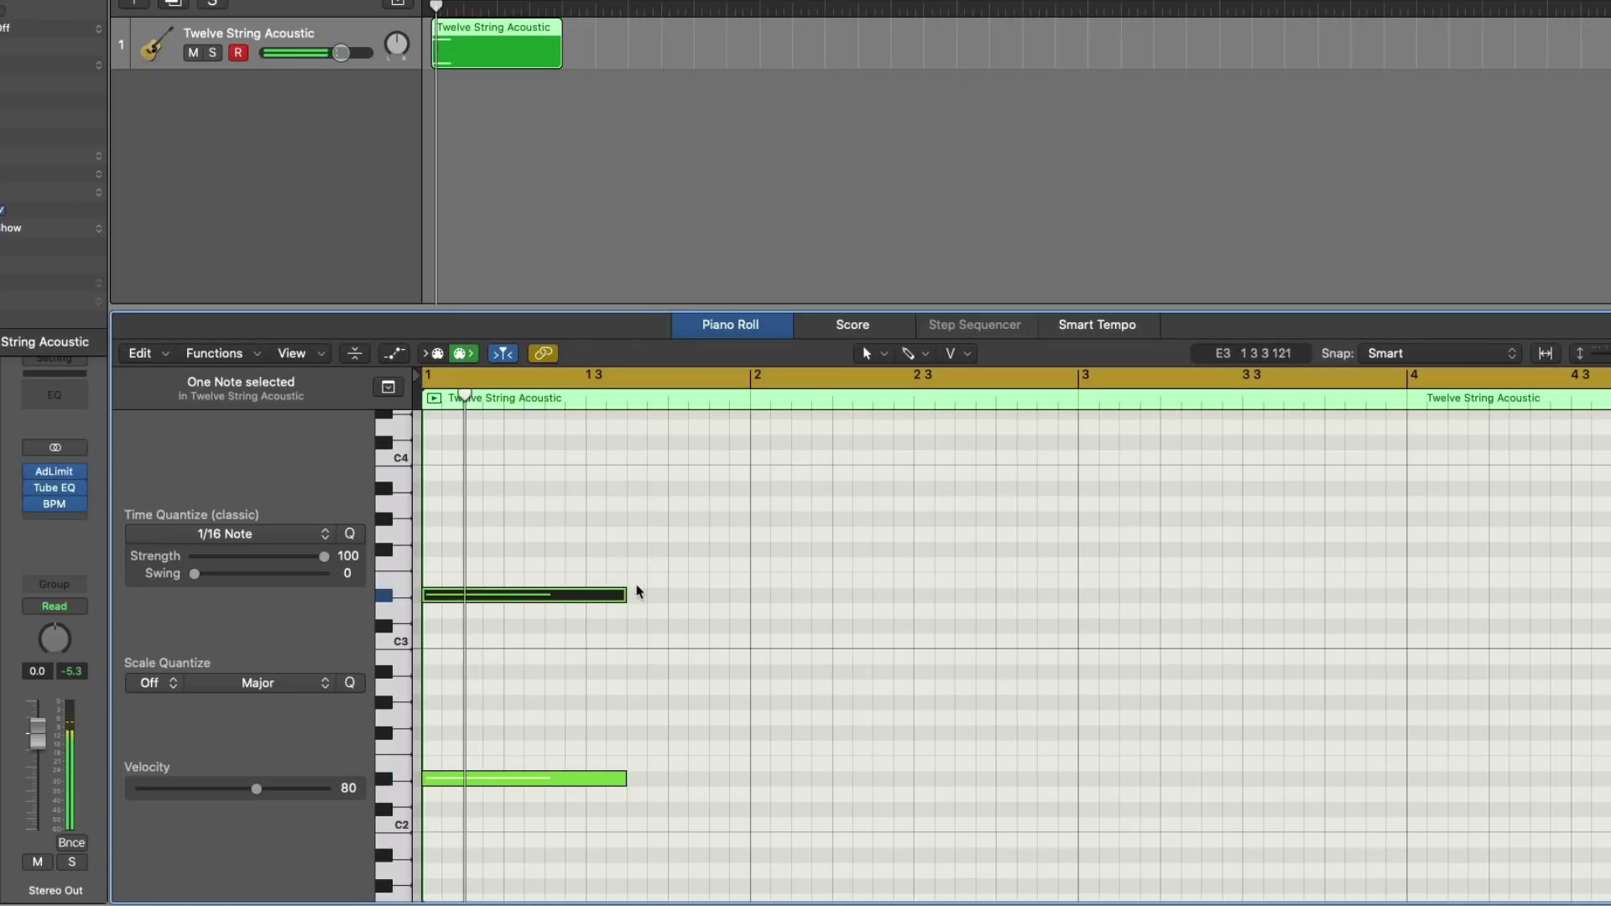
drag(625, 595, 501, 619)
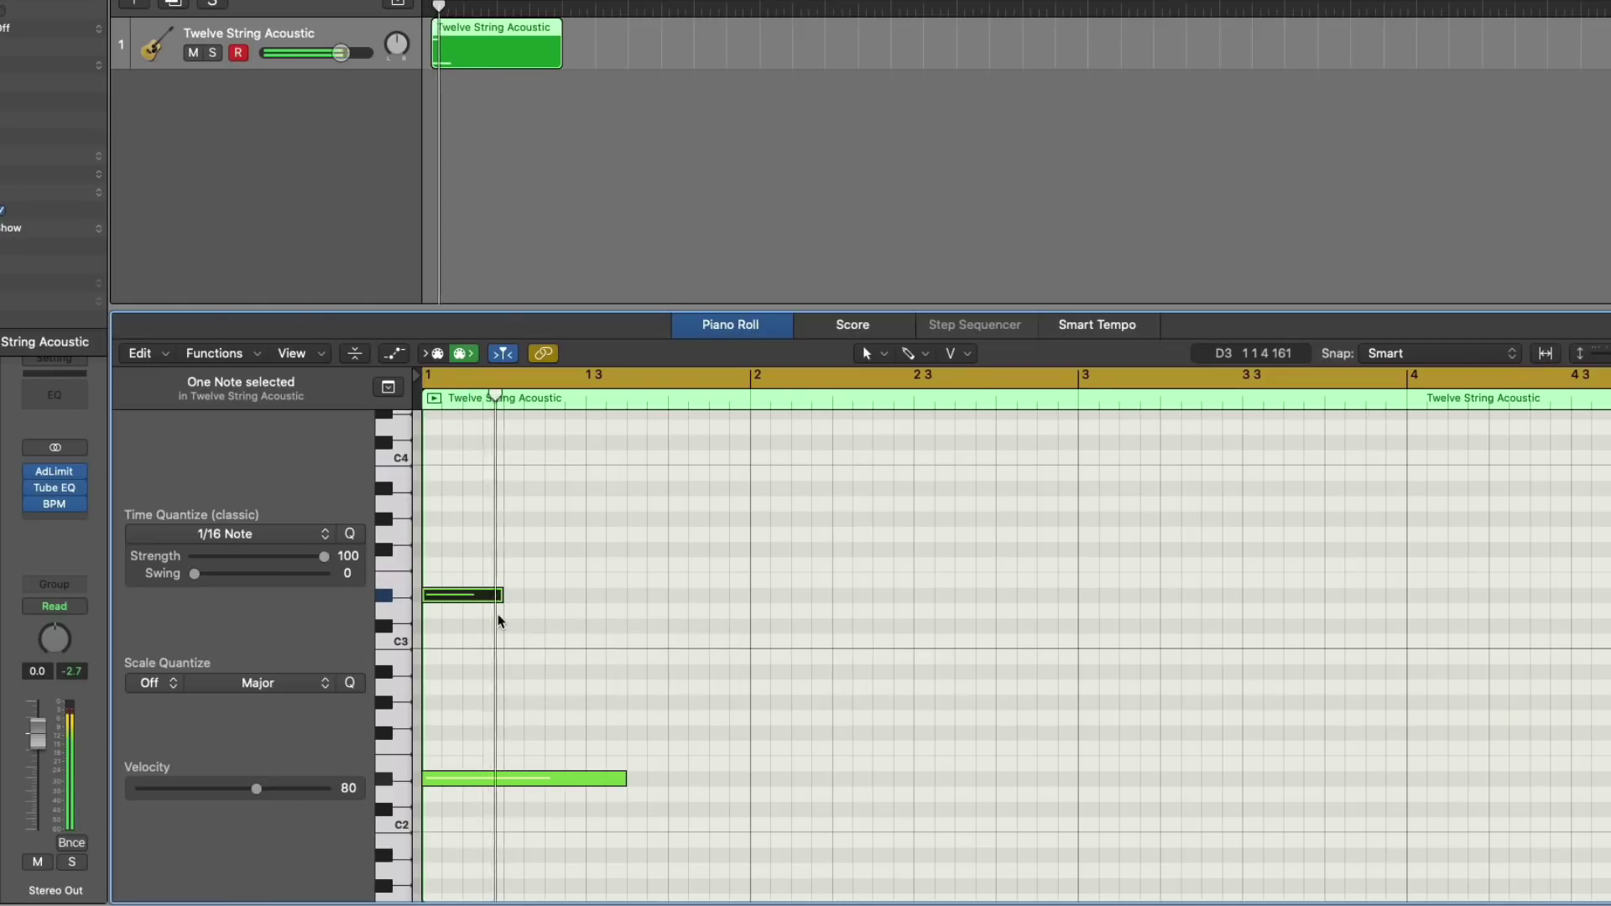
super+click(507, 597)
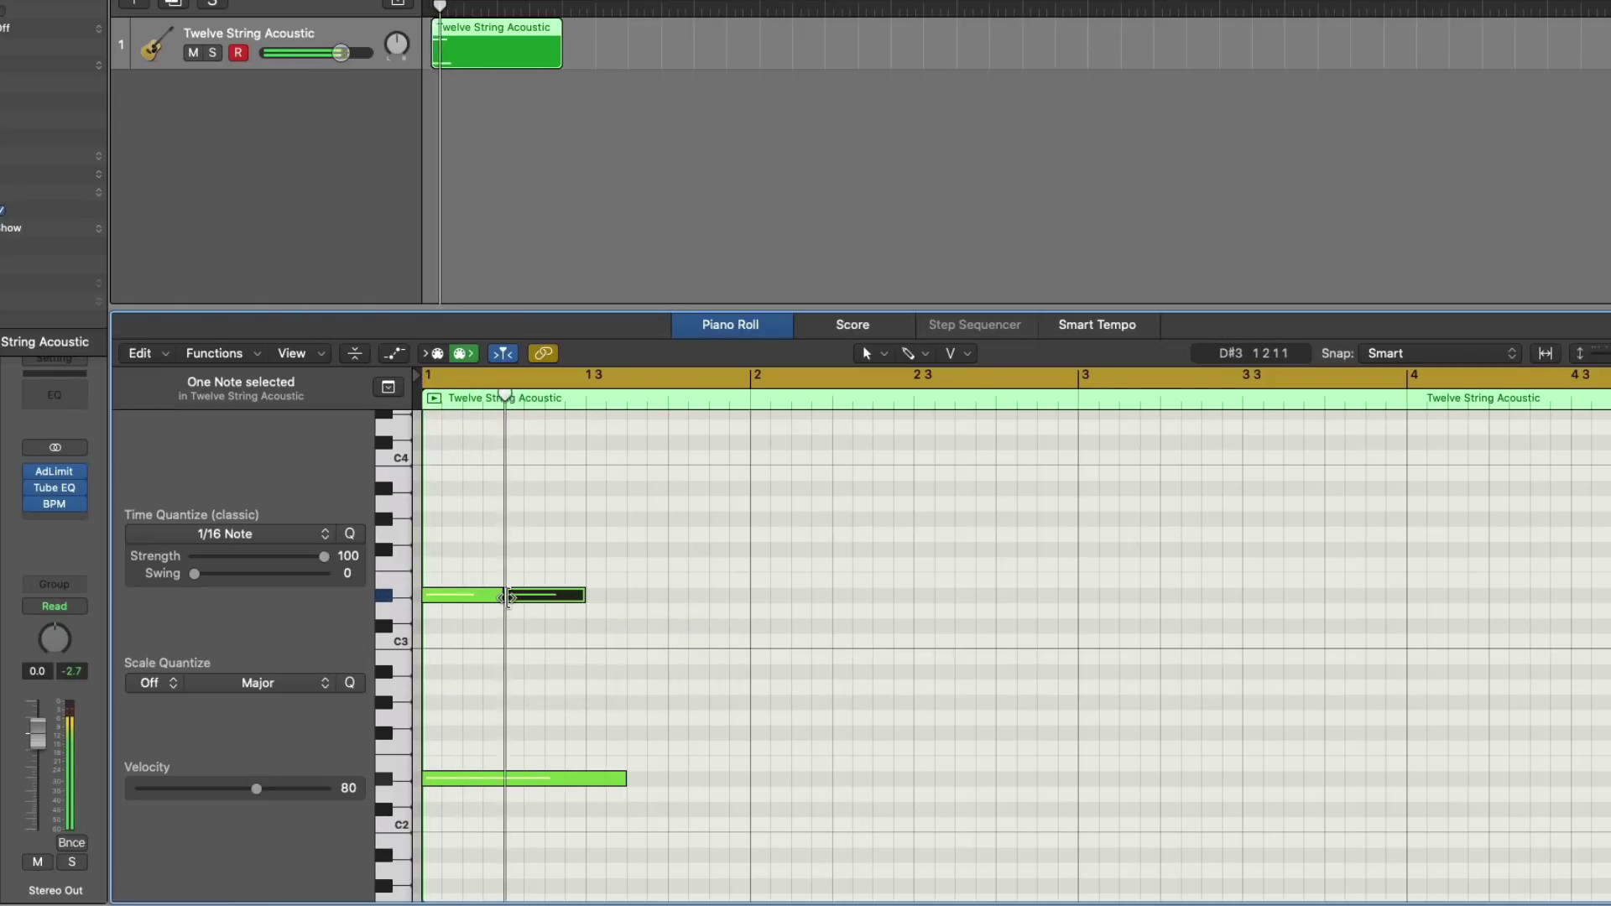
Step: Add D#3 at 1 3 3, F#3 at 1 4 1 and D#3 at 1 4 3, with the first two lasting one beat
super+click(635, 598)
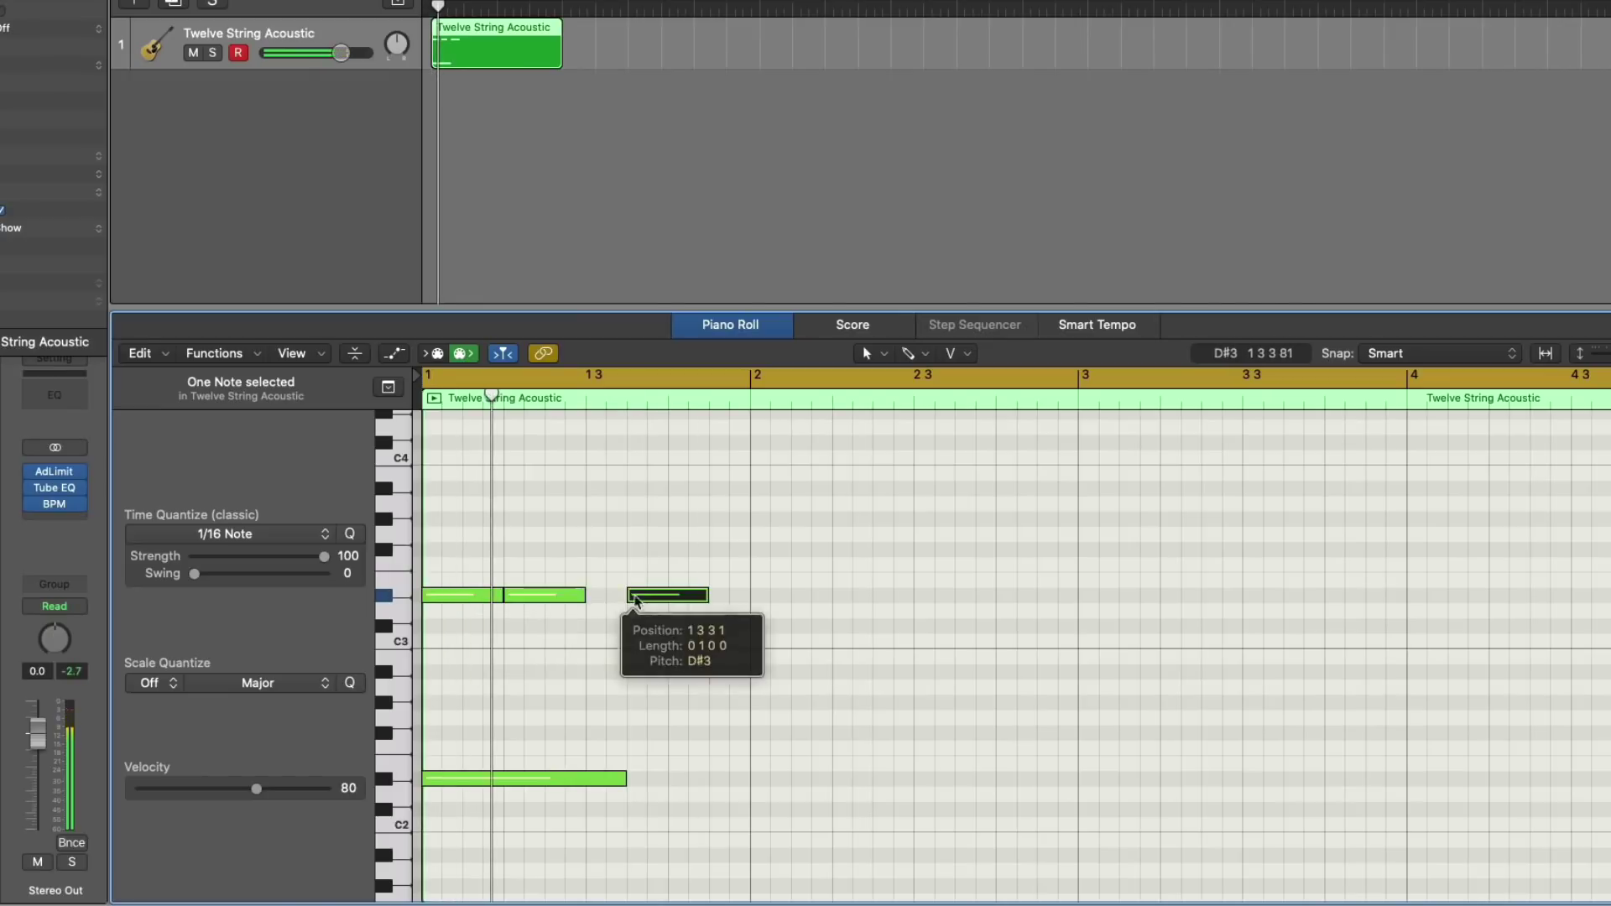
drag(707, 596, 667, 597)
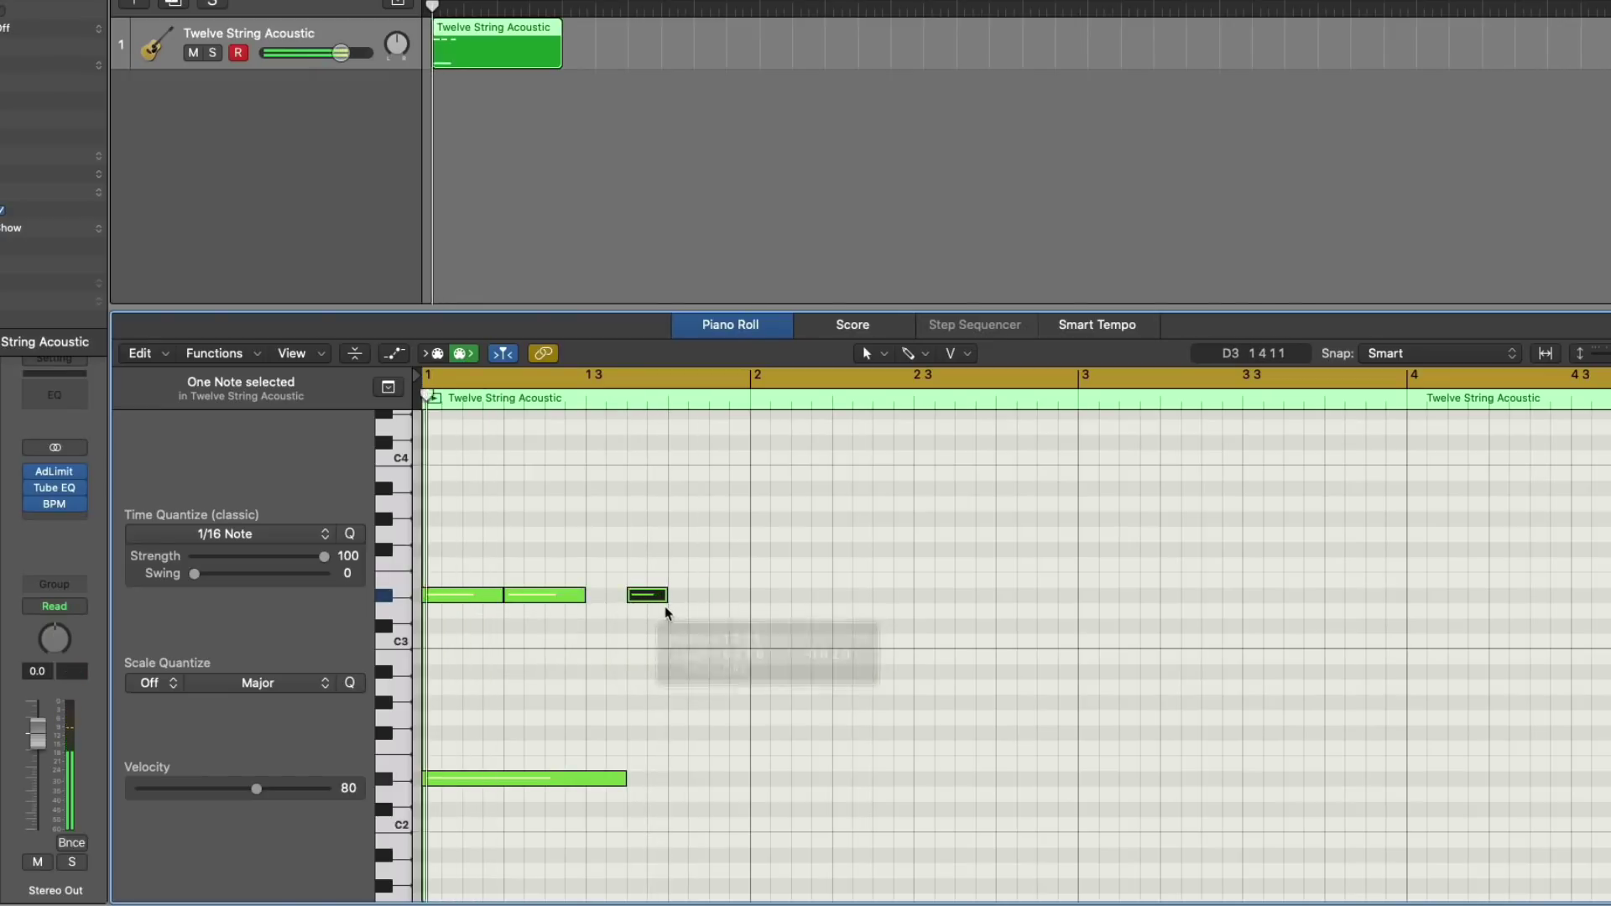
super+click(679, 537)
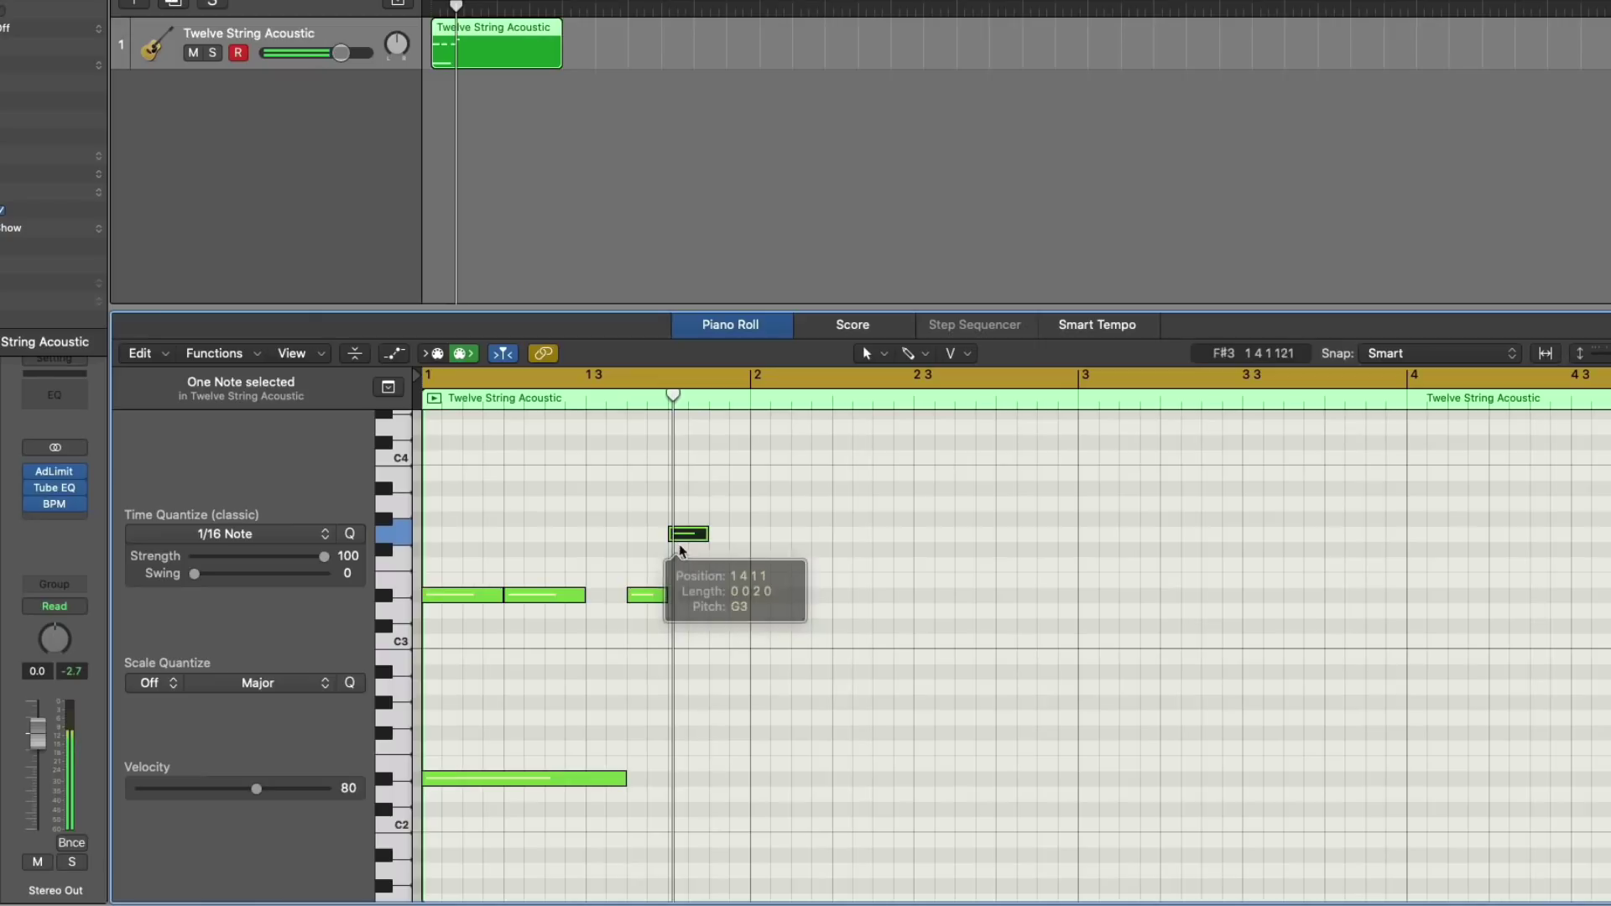
drag(686, 535, 686, 550)
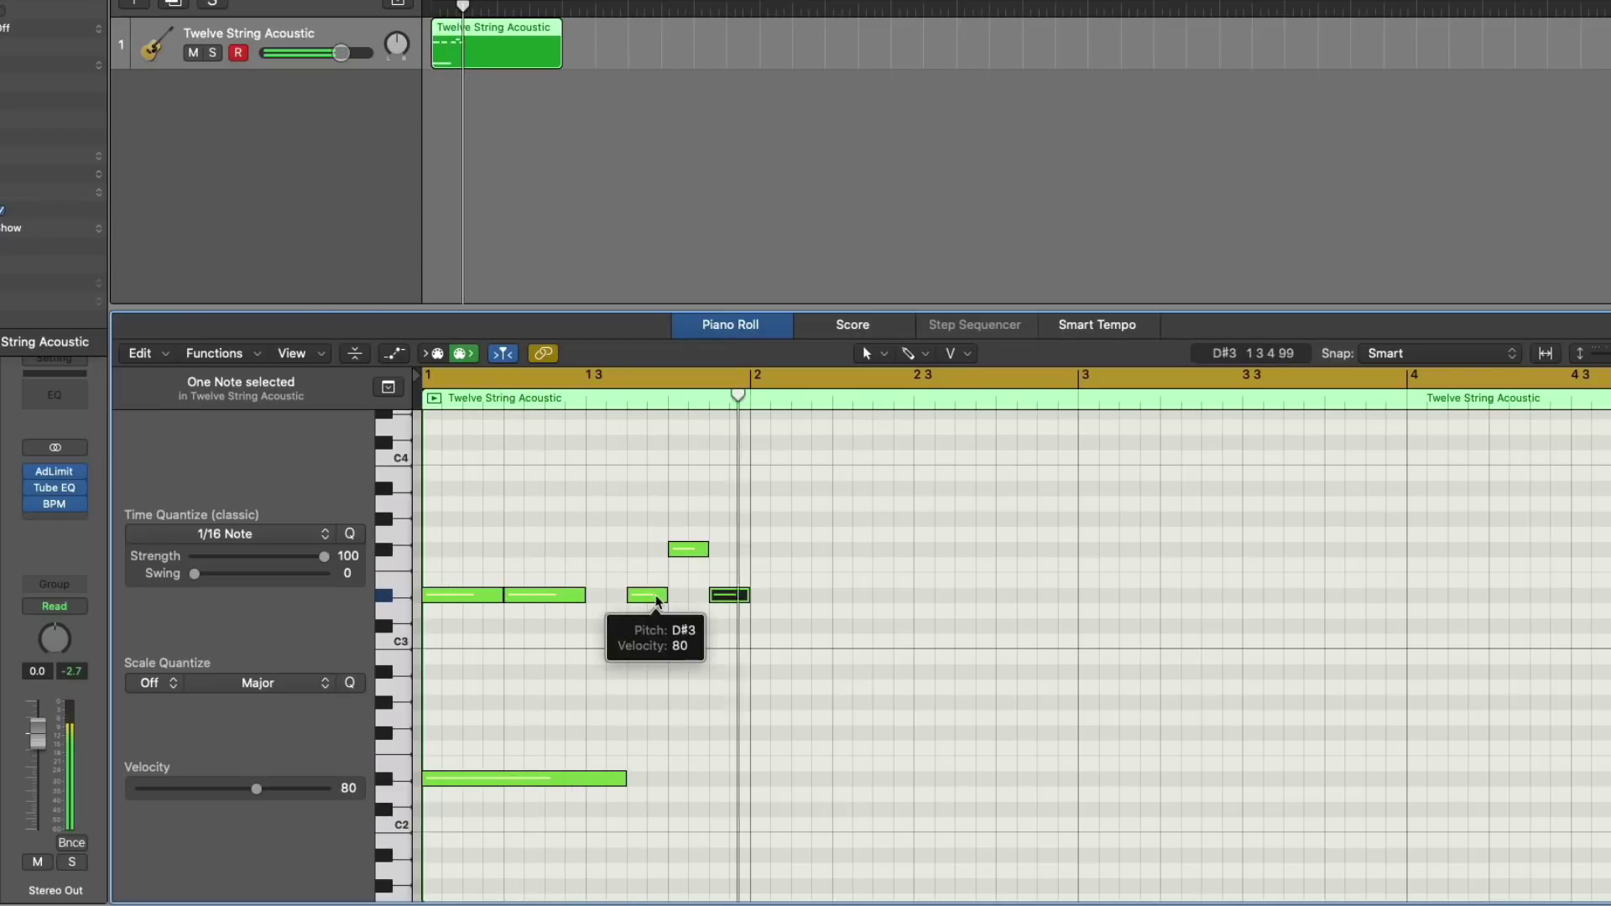
drag(661, 597, 749, 549)
Step: Add a two-and-a-half-beat D#2 at 1 3 3, and continue the D#3 line with one-beat notes at 1 4 3 and 2 1 3
click(637, 779)
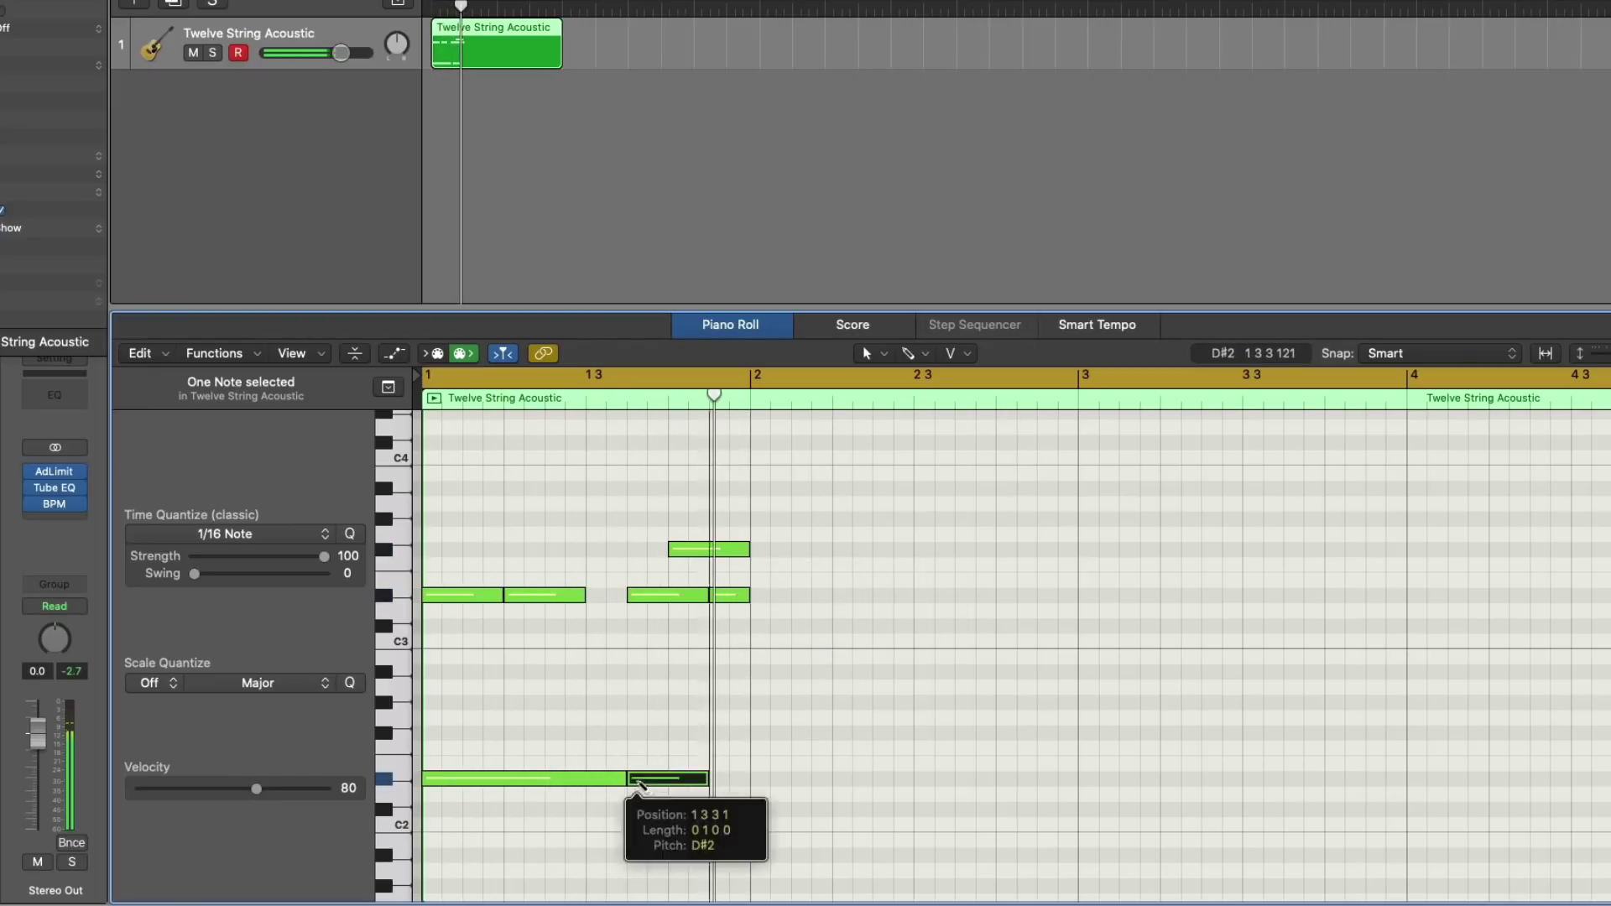
drag(705, 779, 830, 779)
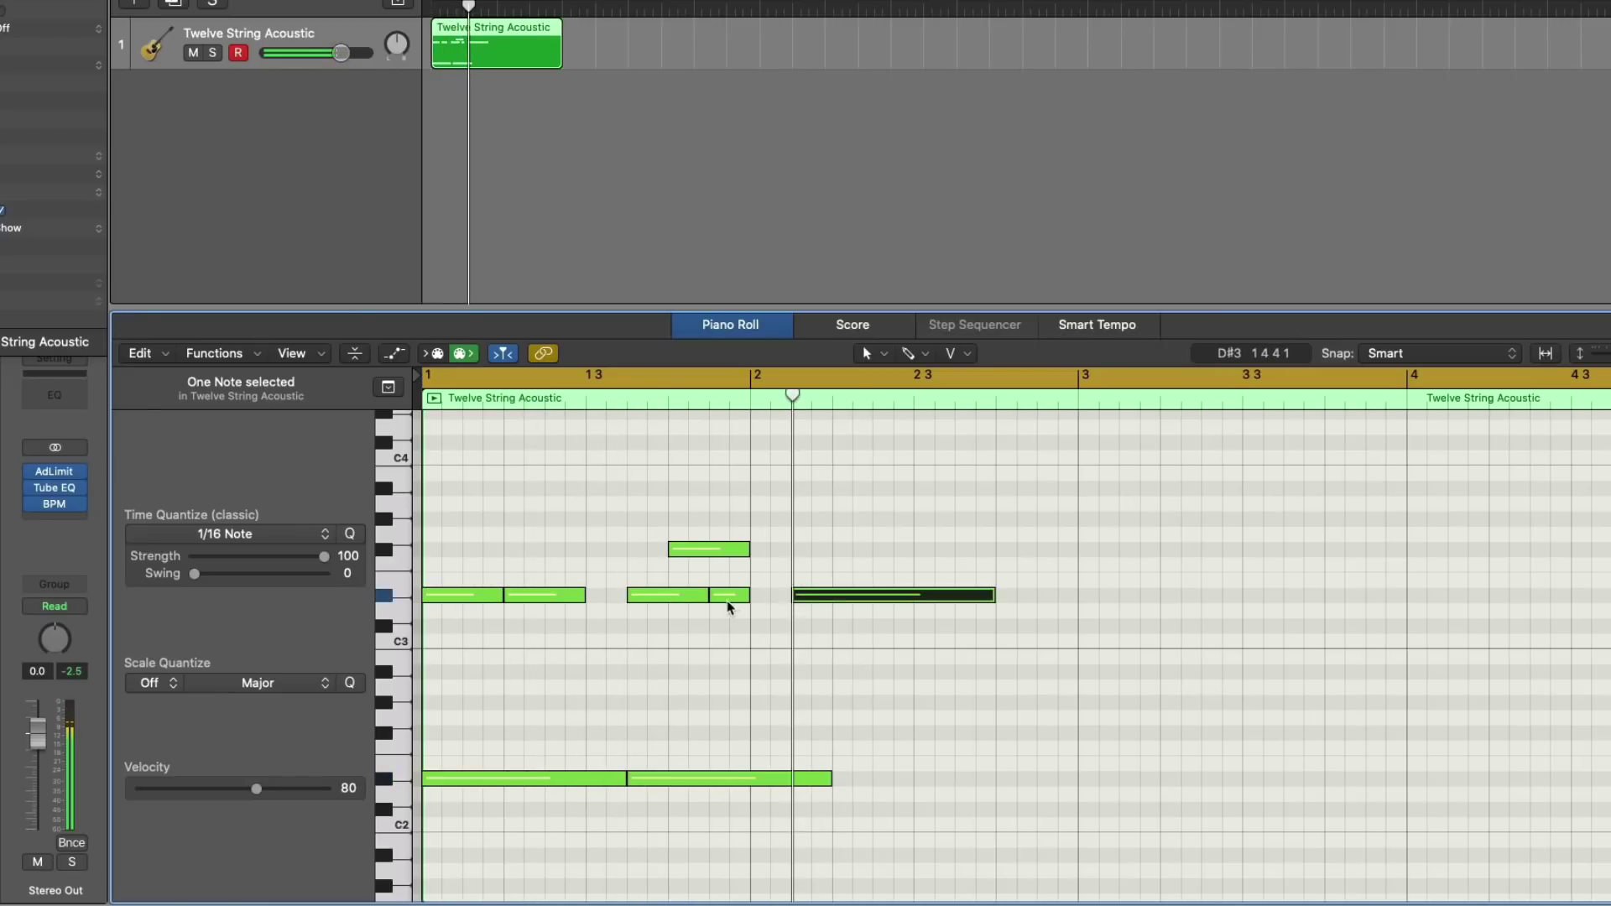
drag(742, 596, 790, 596)
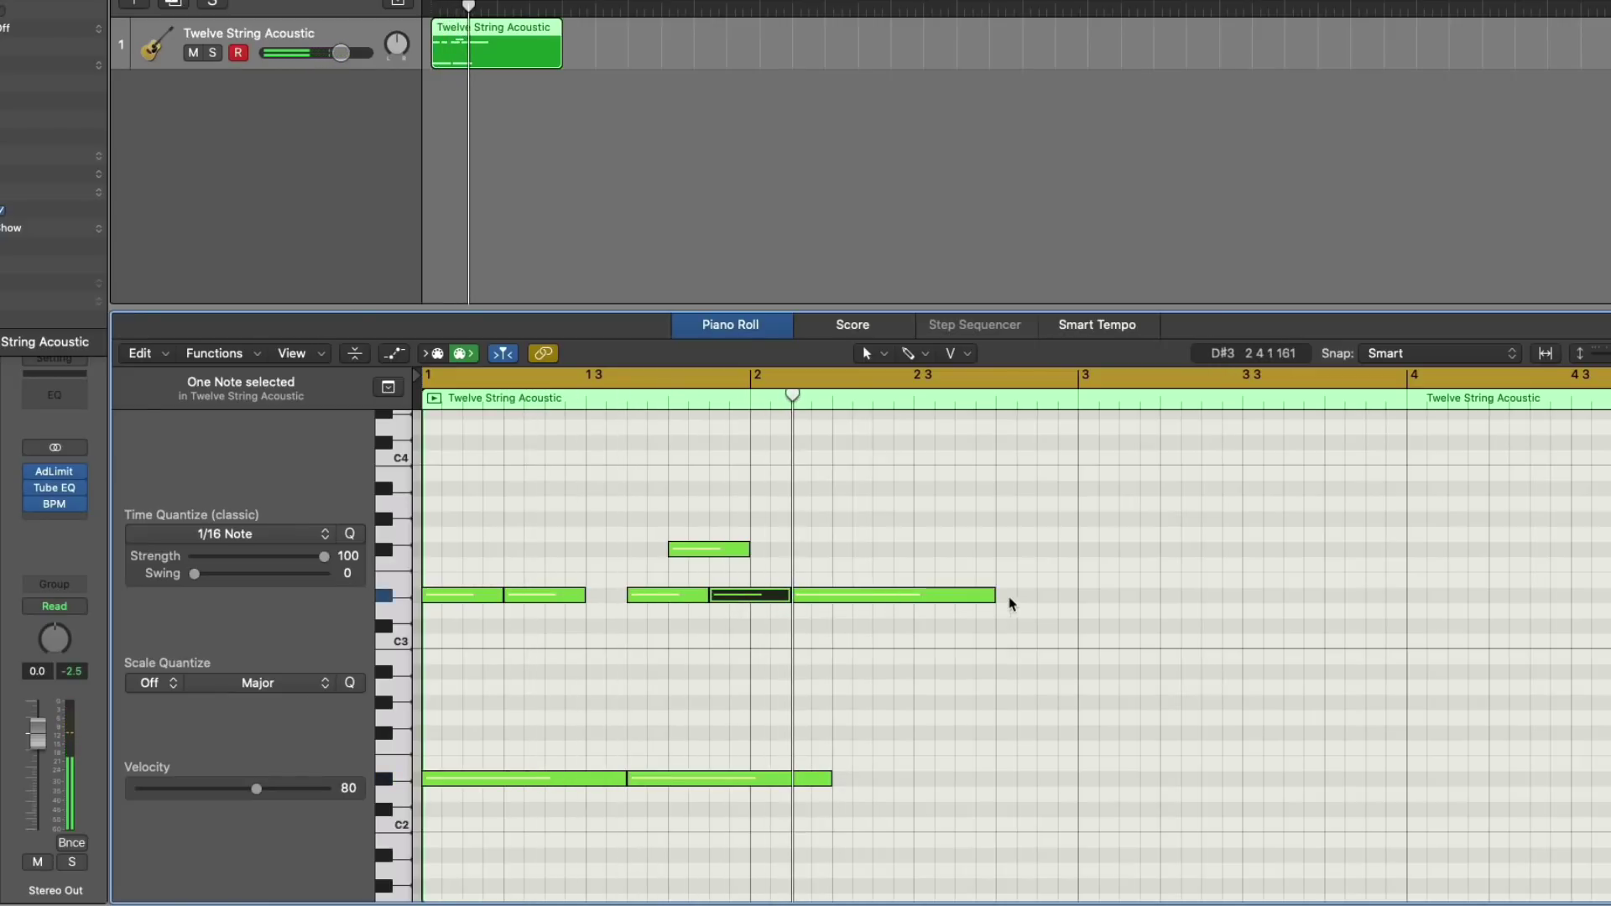
drag(990, 595, 867, 604)
key(space)
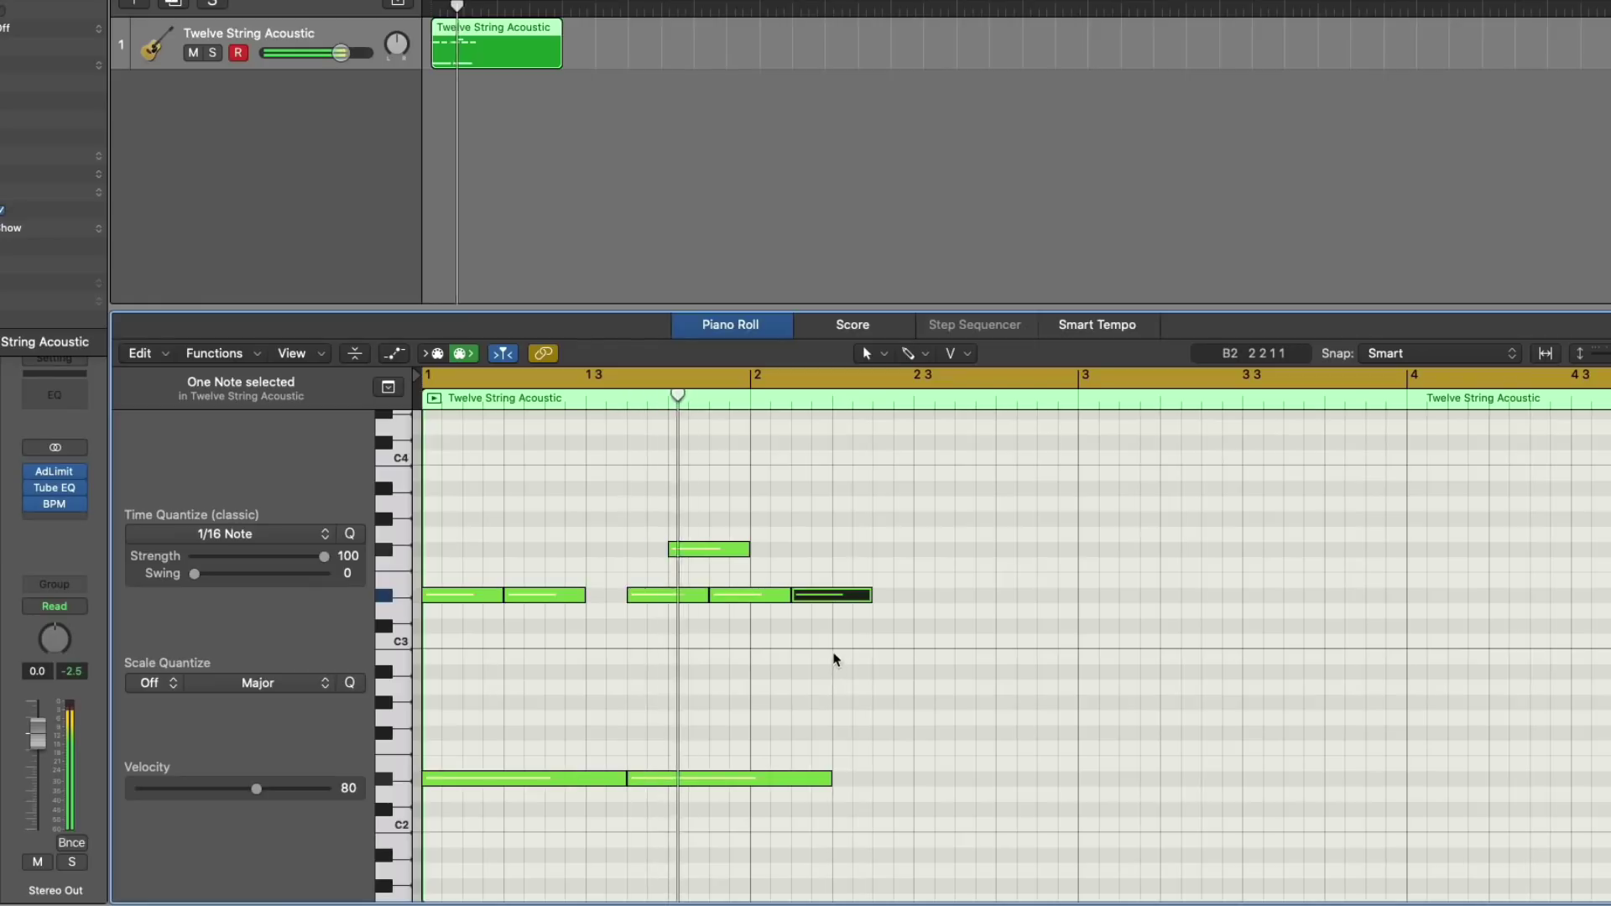
Step: Add a one-beat G#2 at 2 2 1, followed by A#2 notes from 2 2 3 to the end of bar 2
drag(795, 703, 791, 702)
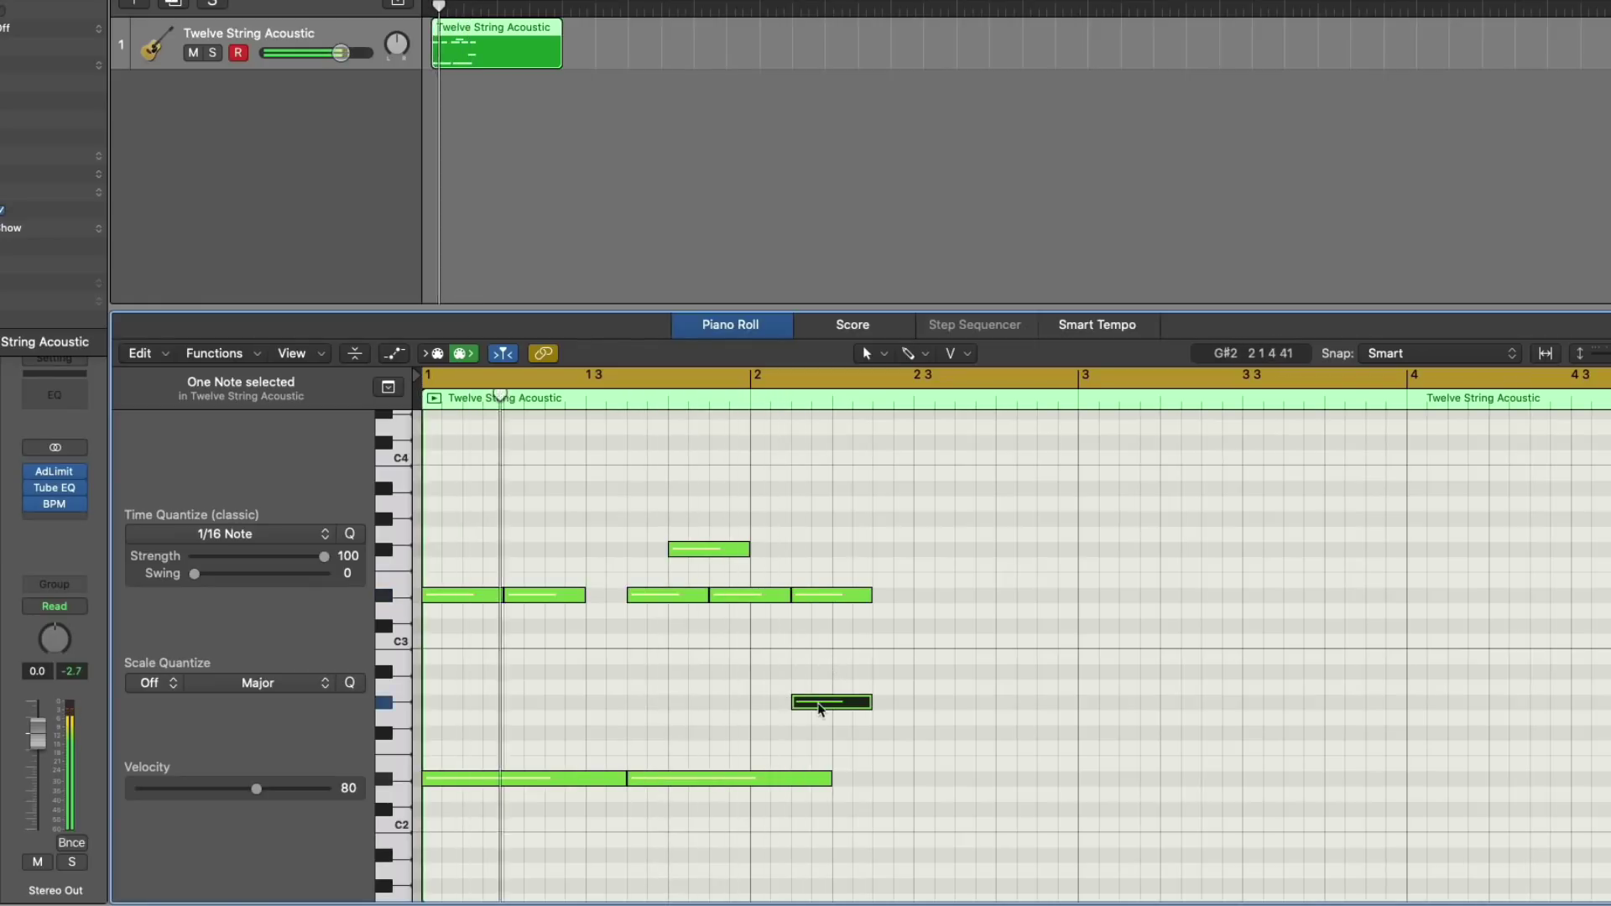
click(827, 703)
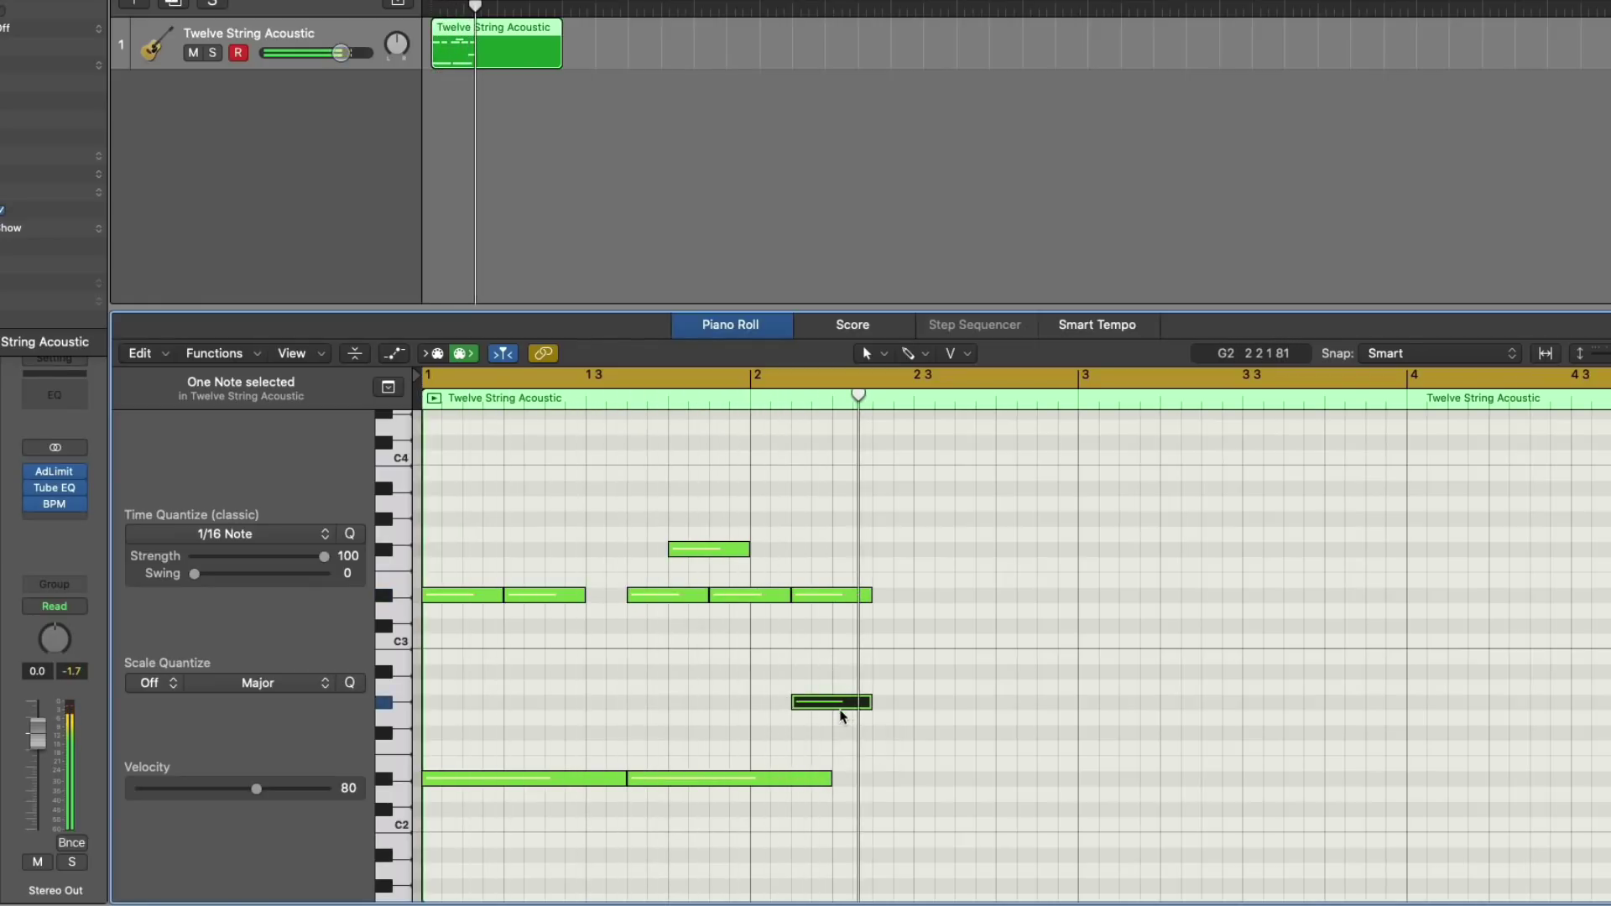
drag(835, 703, 873, 703)
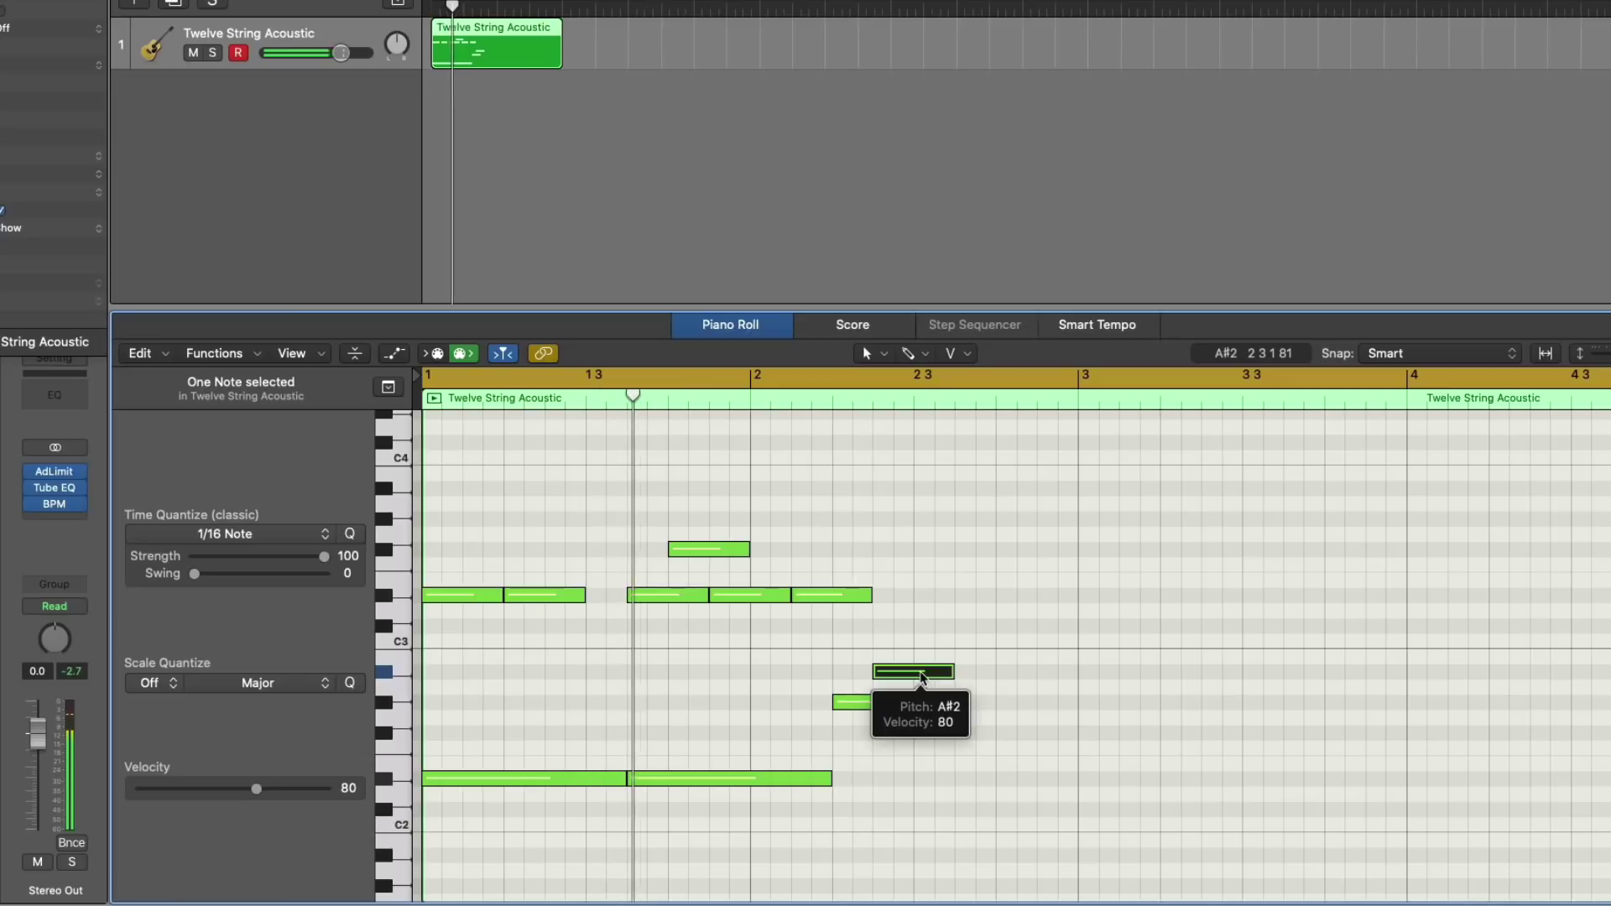
click(965, 672)
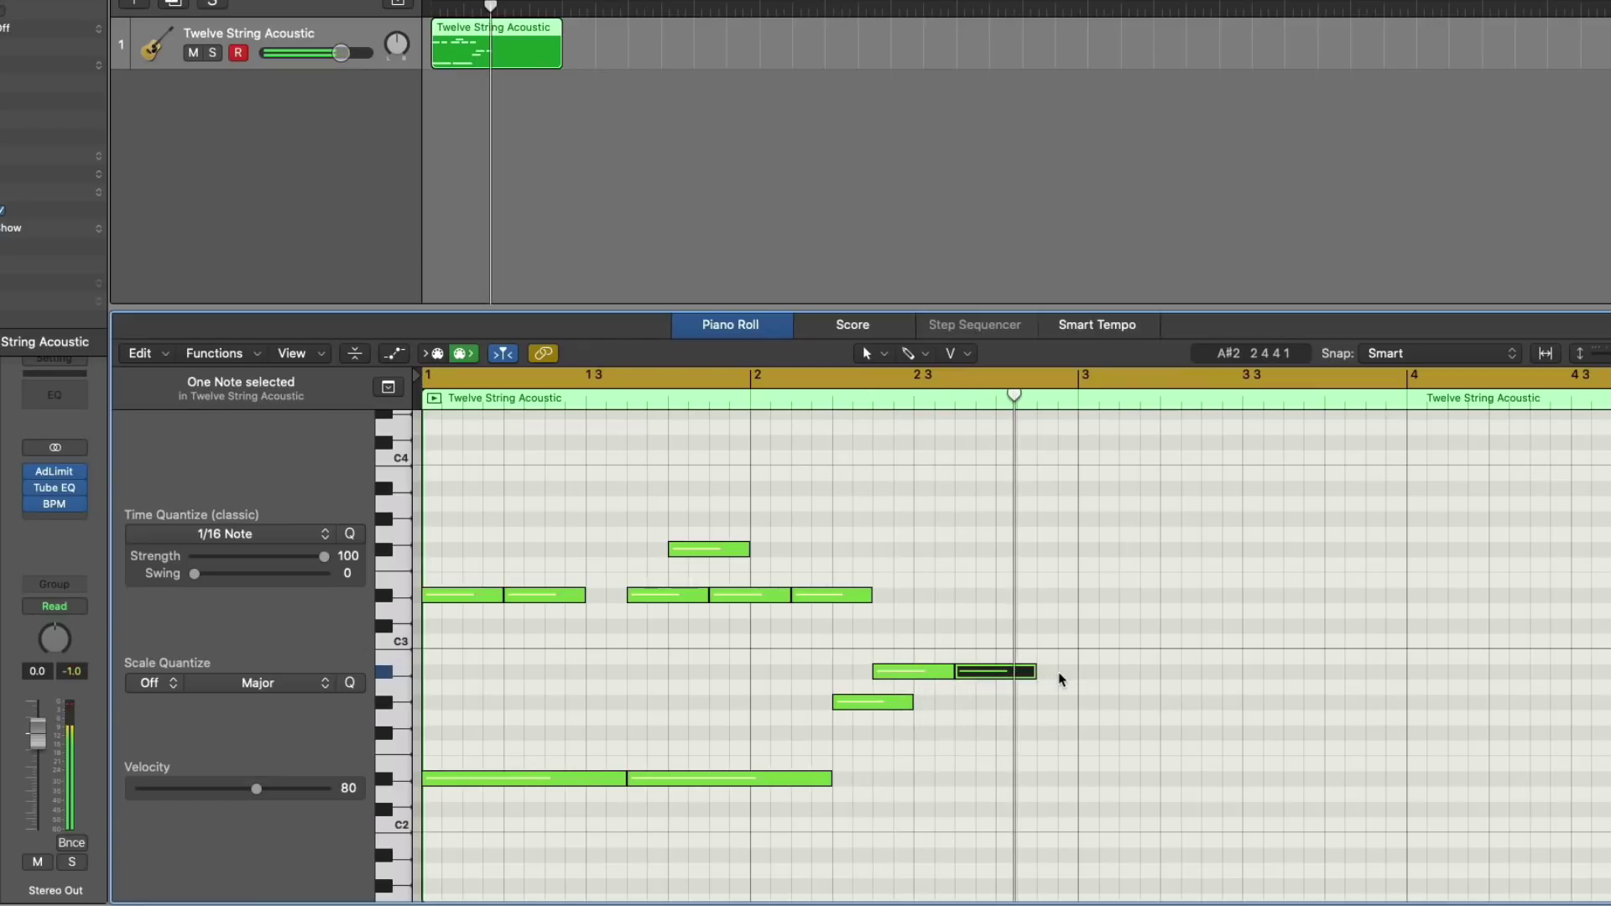
drag(1138, 676, 1057, 676)
click(1035, 677)
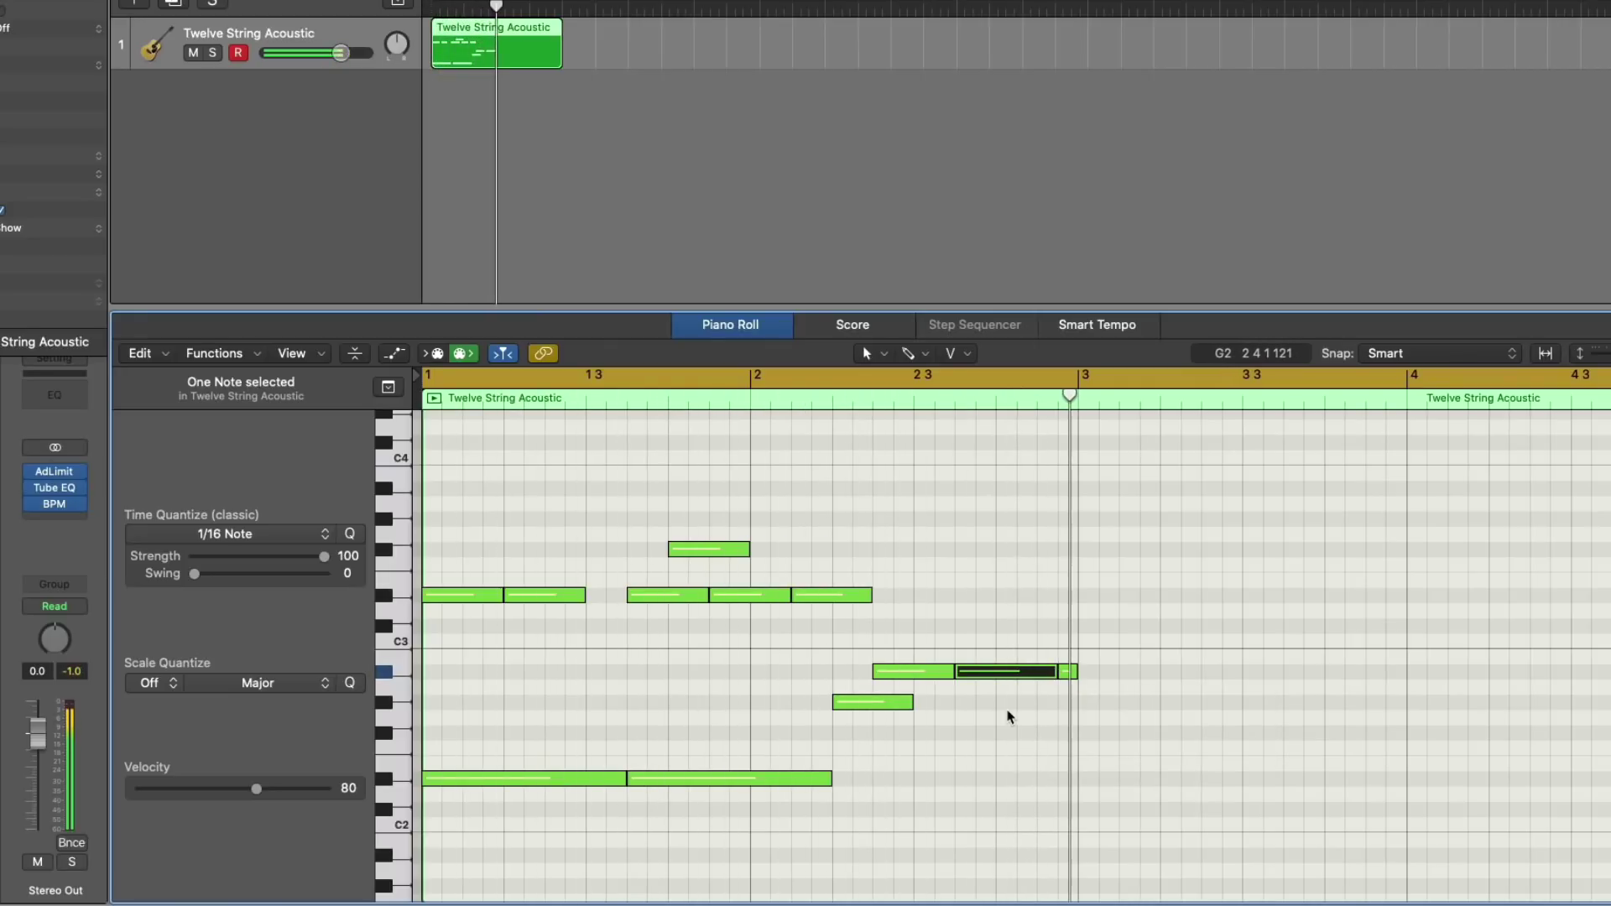
Step: Place a one-beat B2 at 2 4 1, and copy the closing five-note phrase of bar 2 one octave higher
mouse_move(1093, 703)
mouse_down()
mouse_move(1061, 703)
mouse_move(1077, 704)
mouse_up()
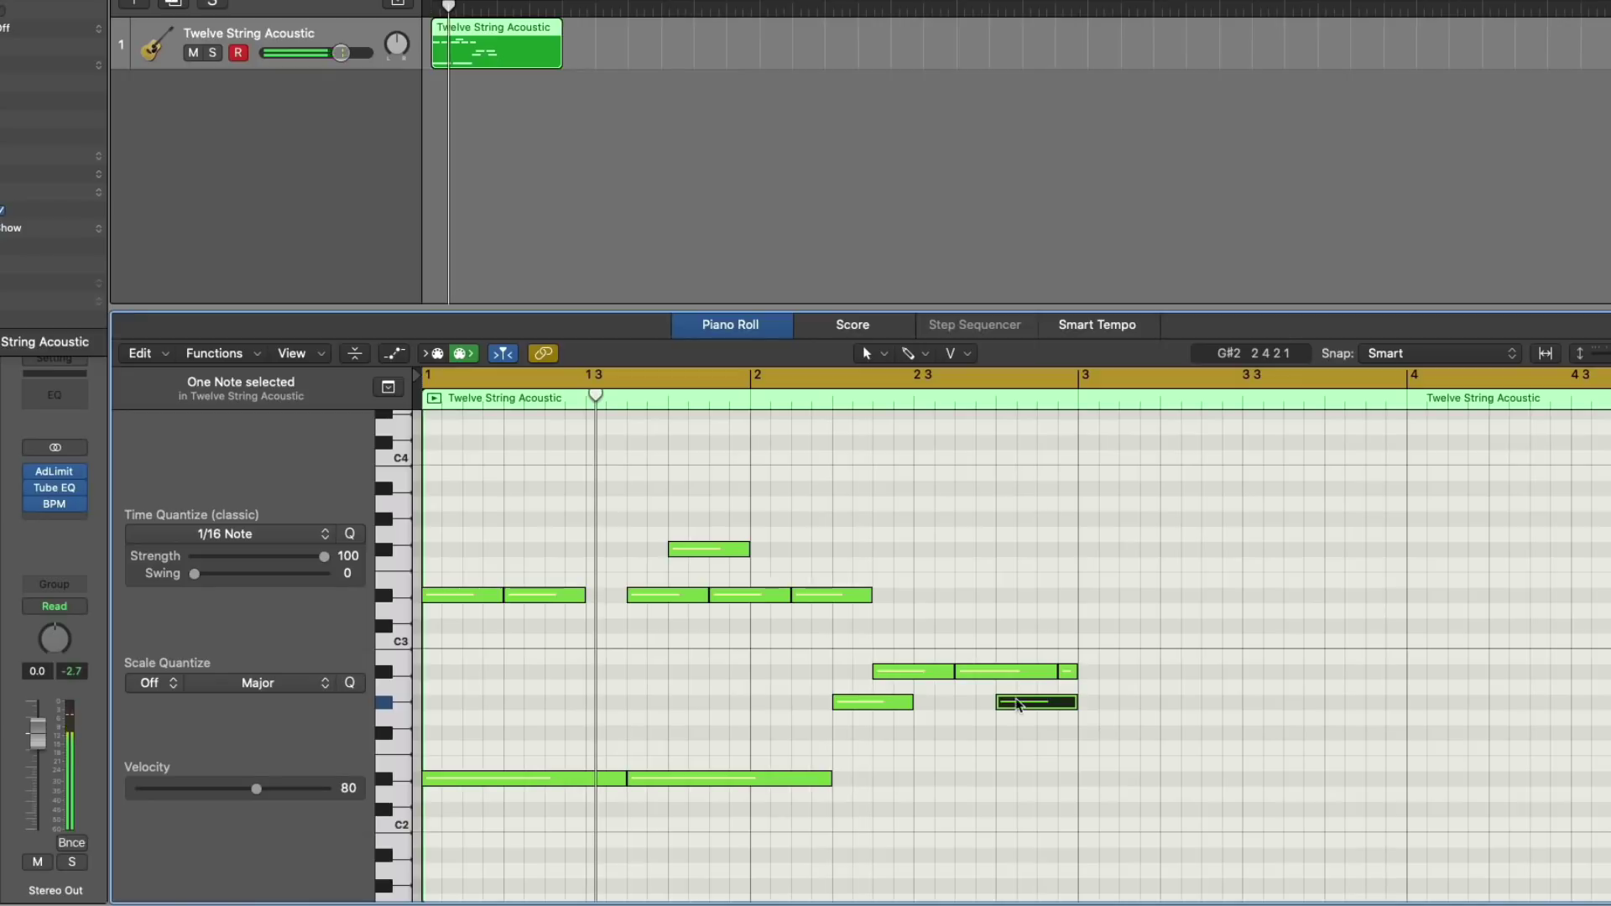
drag(1016, 704, 1014, 660)
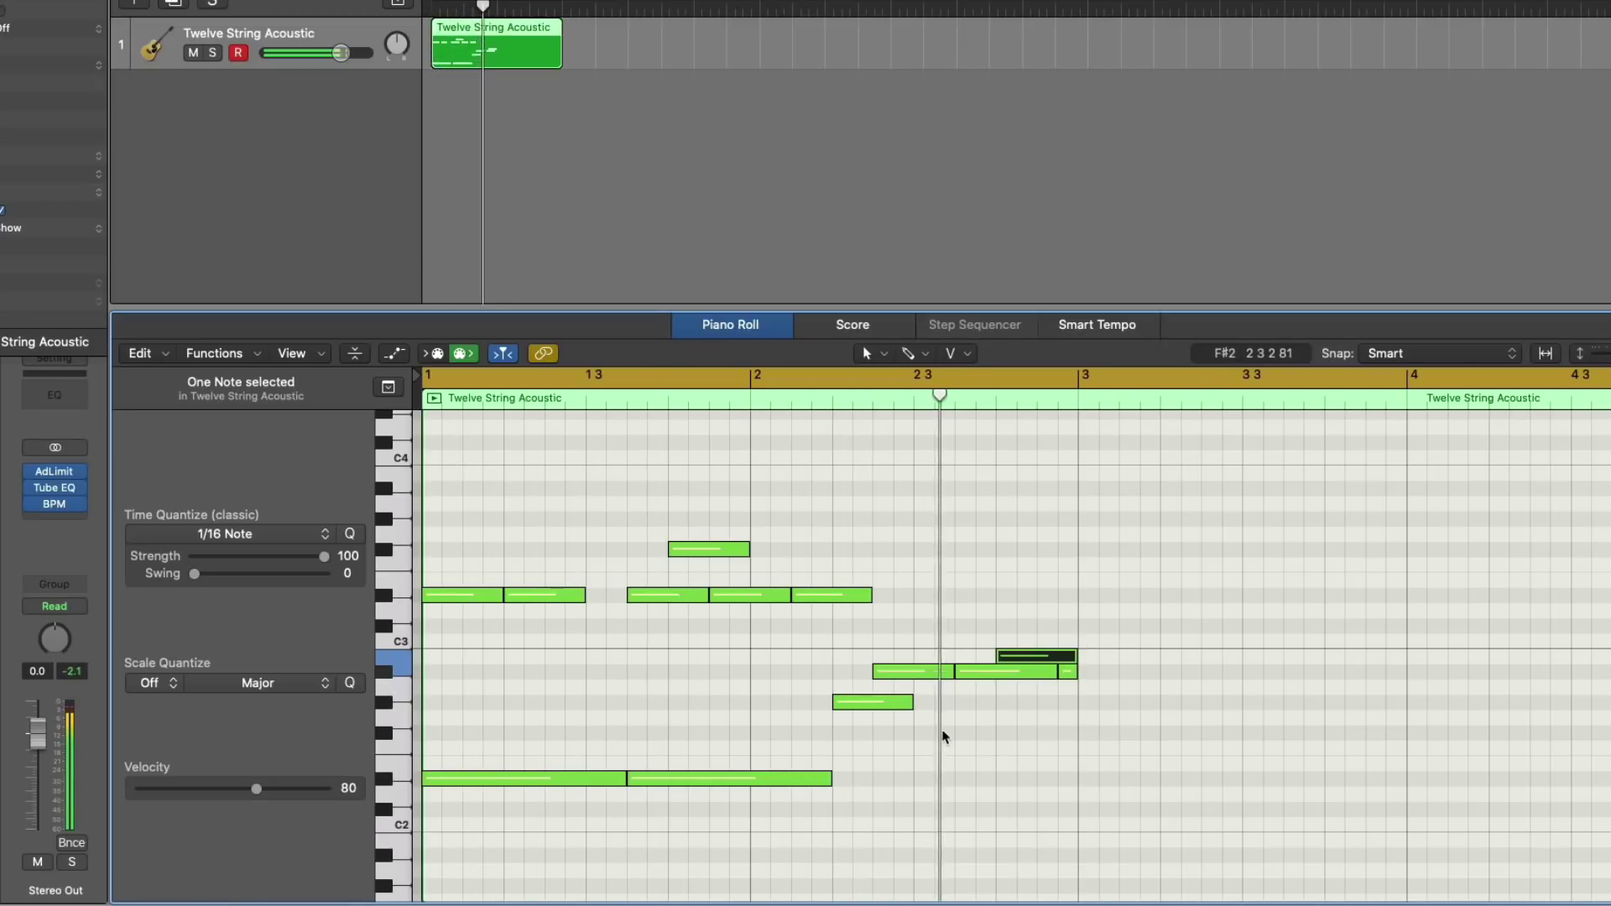
key(Return)
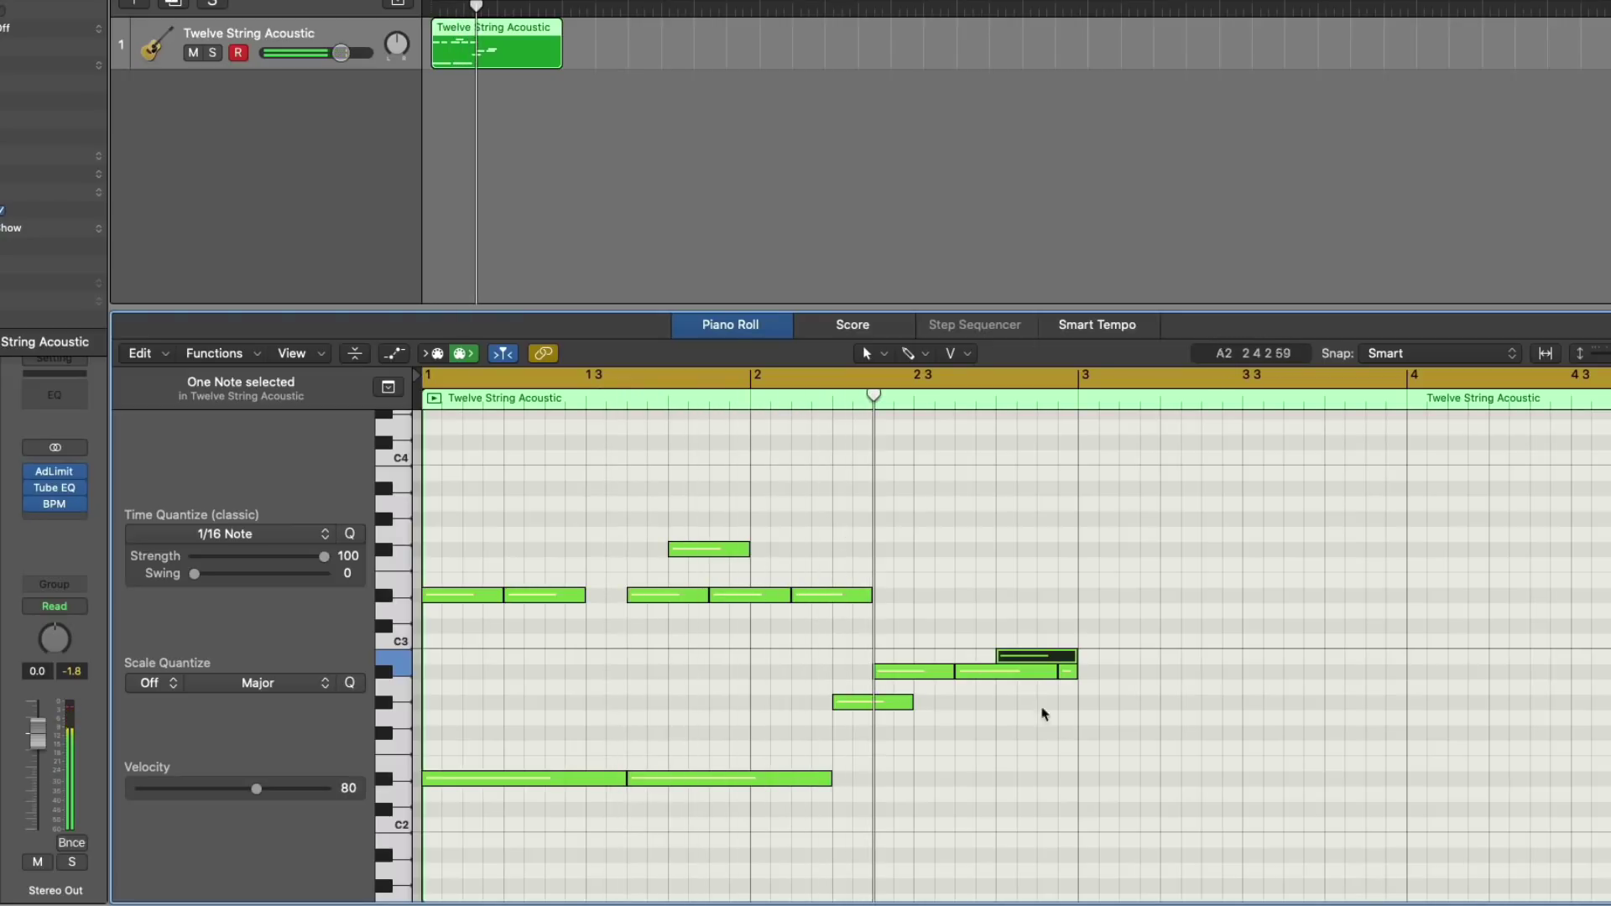
drag(1182, 733, 850, 522)
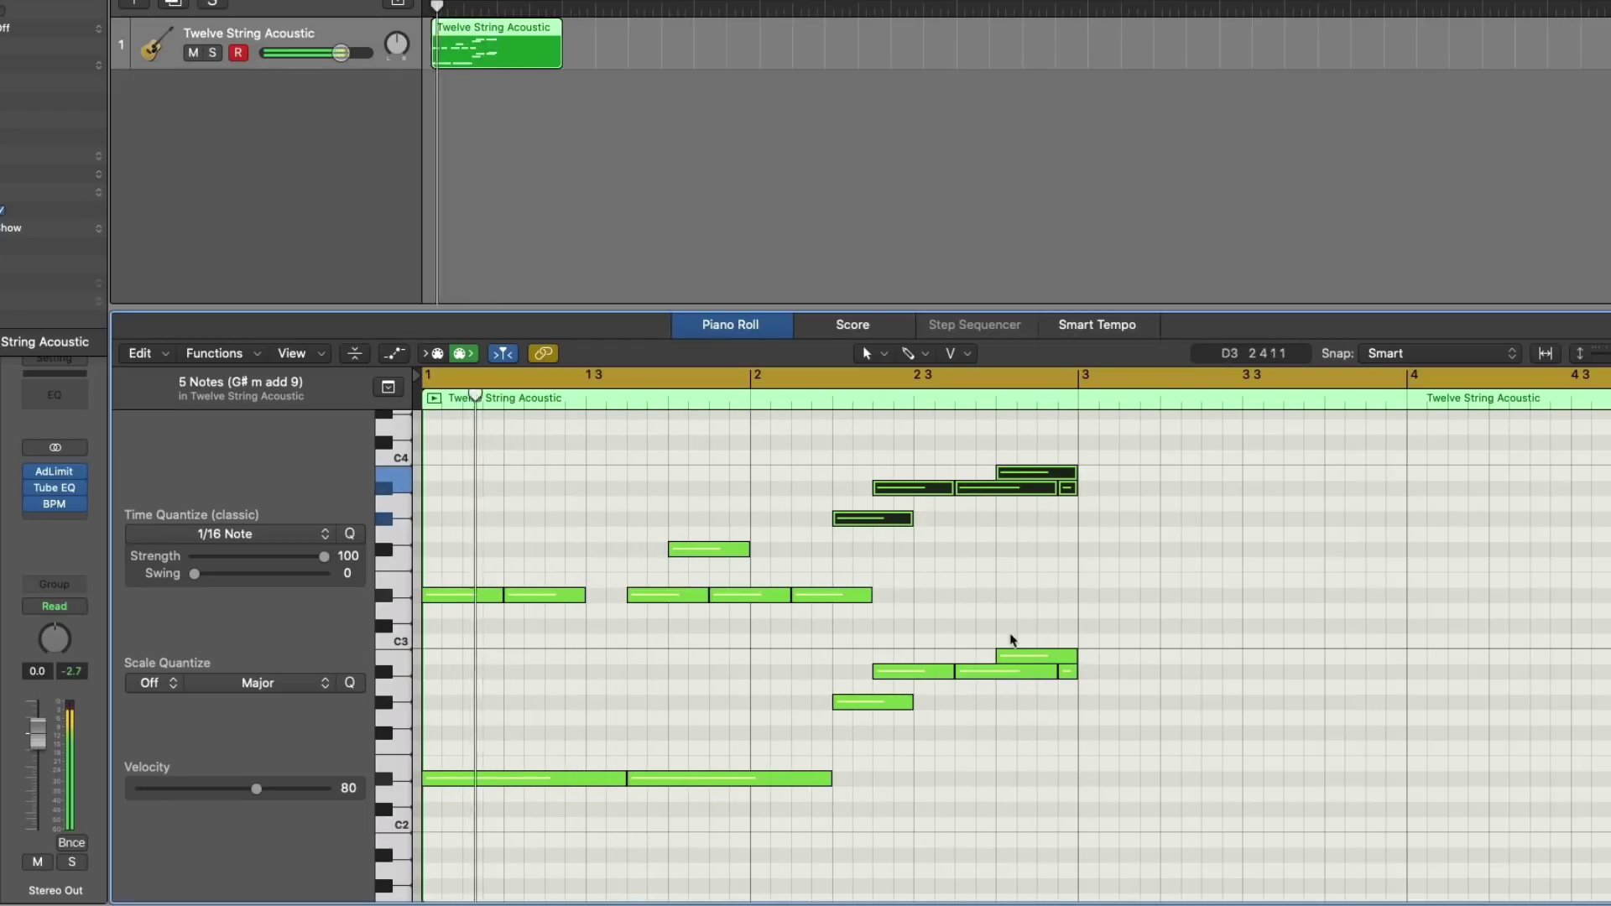
Step: Adjust the last two A#3 and A#2 notes of bar 2 so the final note in each octave starts at 2 4 3
mouse_move(1024, 676)
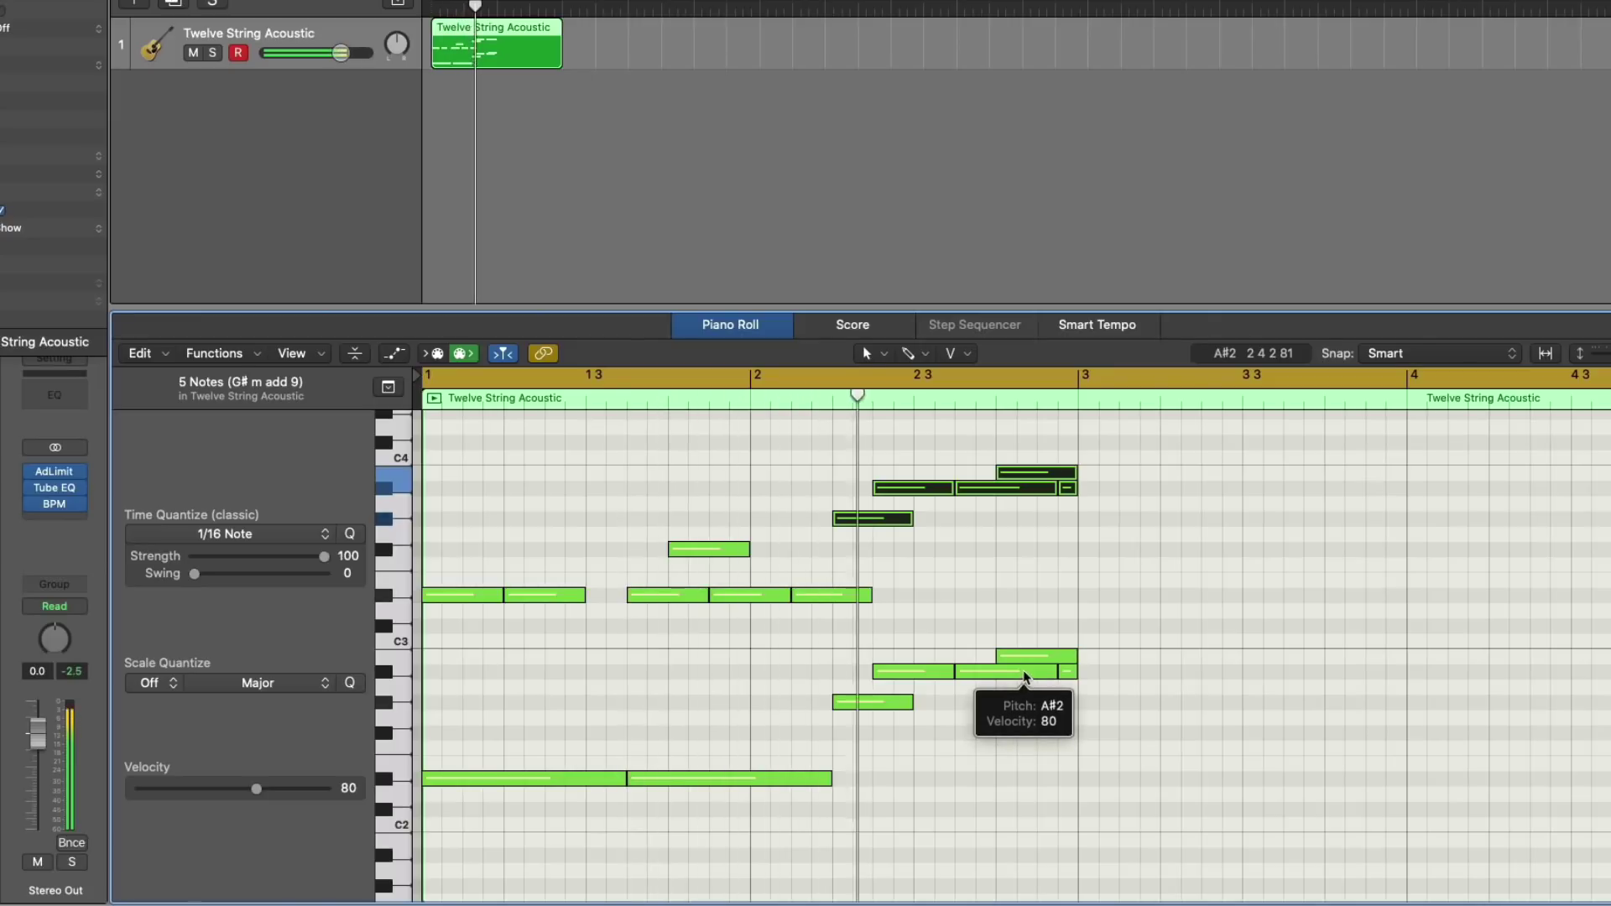
click(1040, 494)
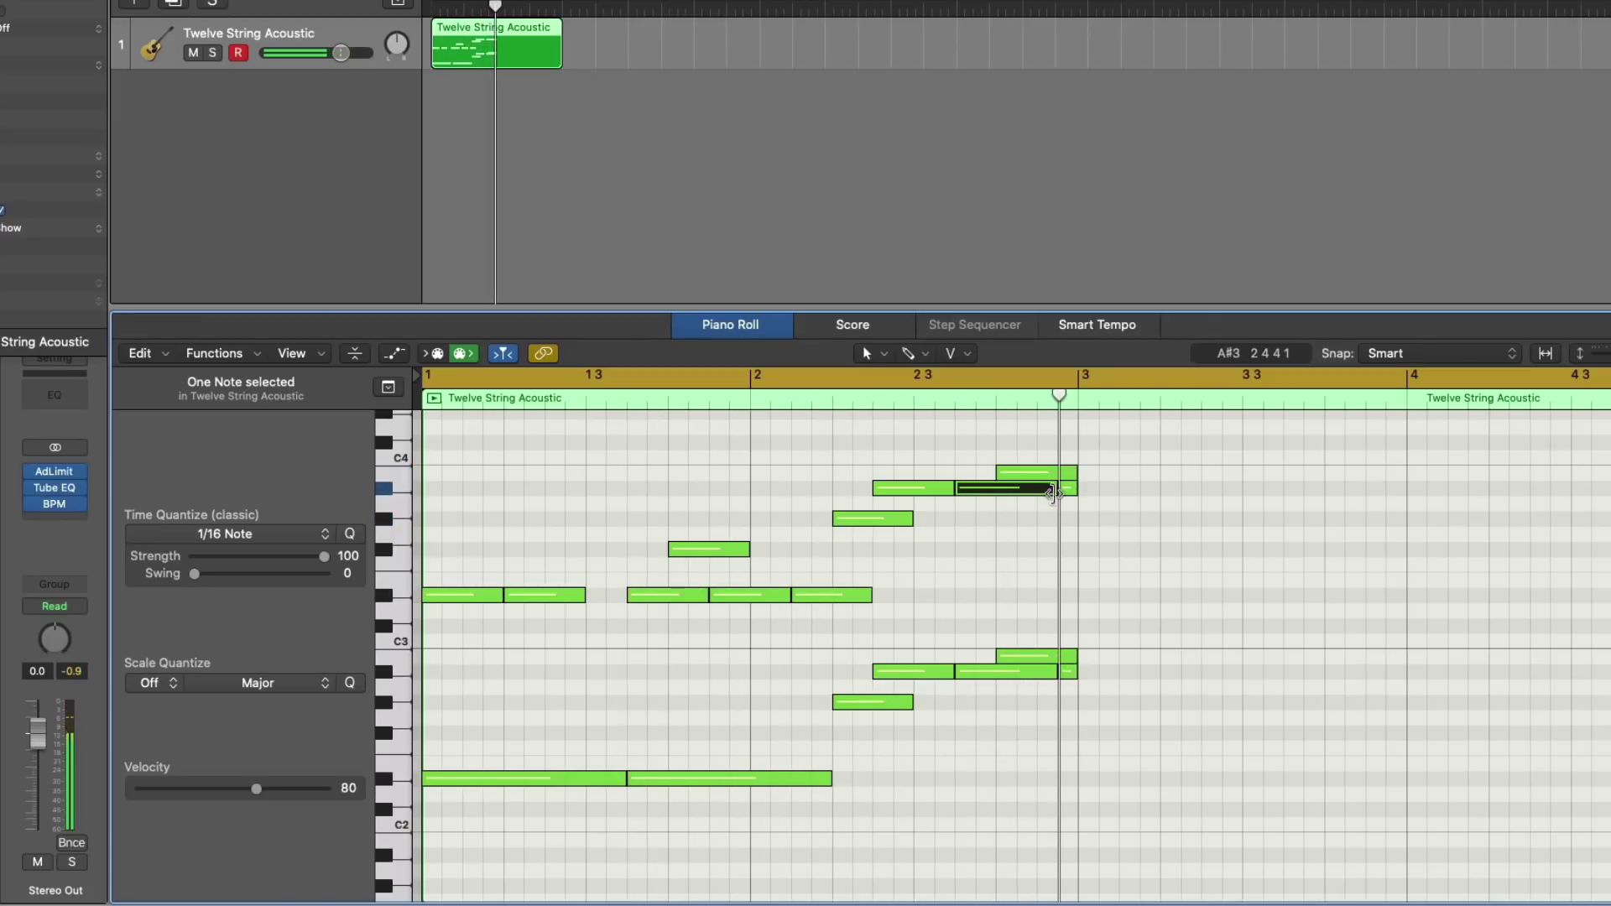
mouse_move(1054, 493)
mouse_down()
mouse_move(1020, 492)
mouse_move(1041, 506)
mouse_move(1038, 492)
mouse_up()
click(1059, 491)
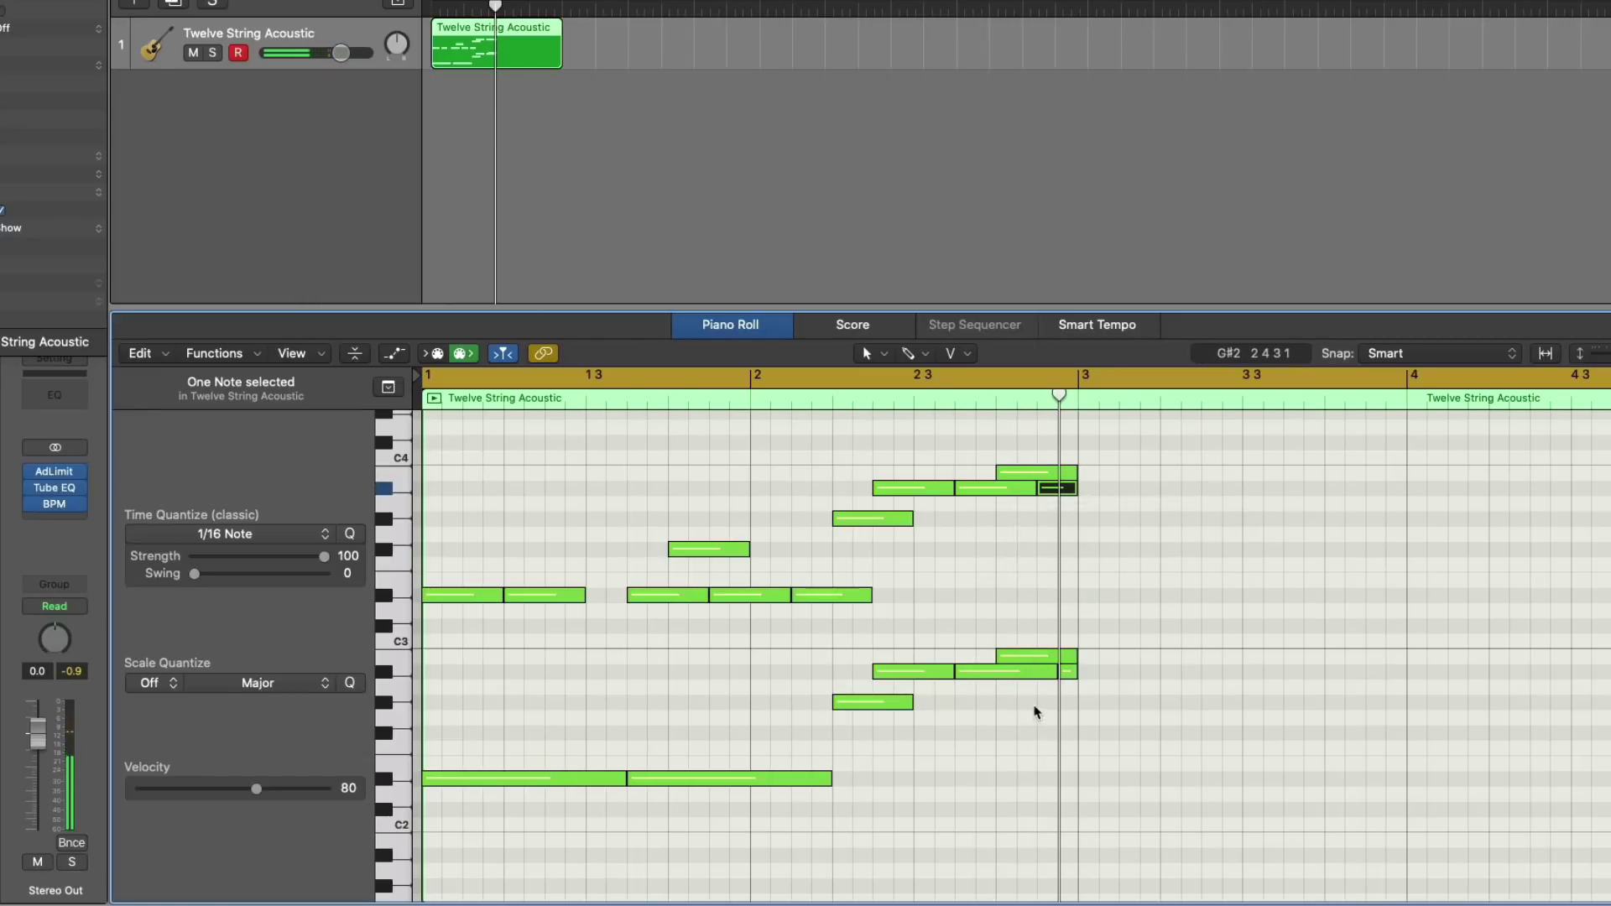
drag(1048, 678, 1040, 676)
click(1067, 674)
key(space)
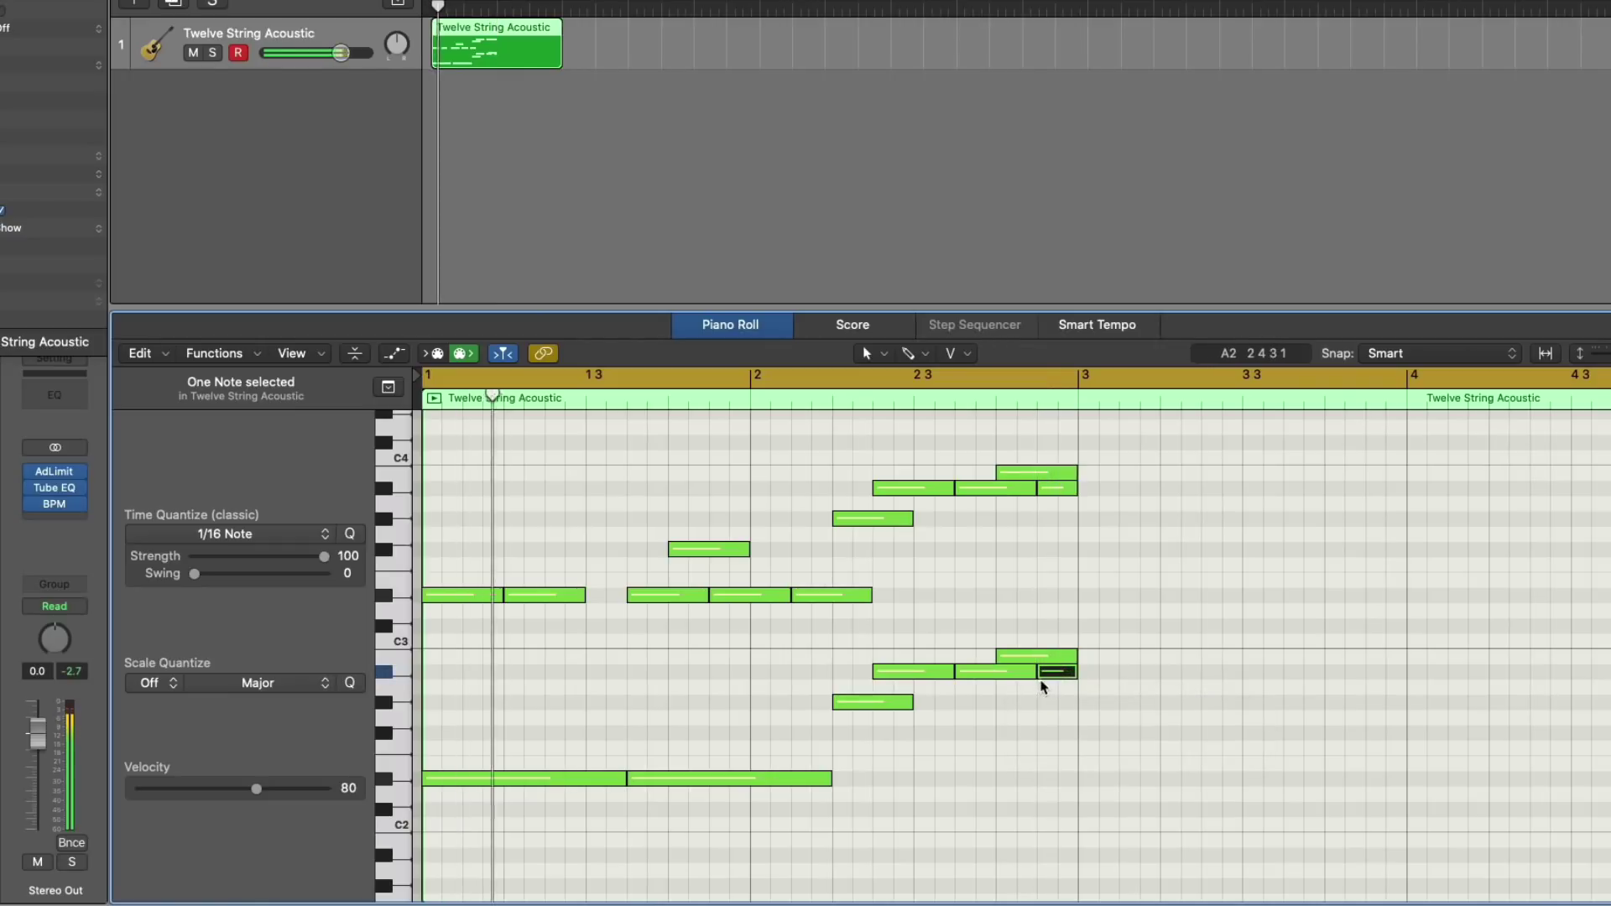
Step: Repeat the two-bar guitar pattern in bars 3 and 4 and set the cycle range to those bars
key(super+Left)
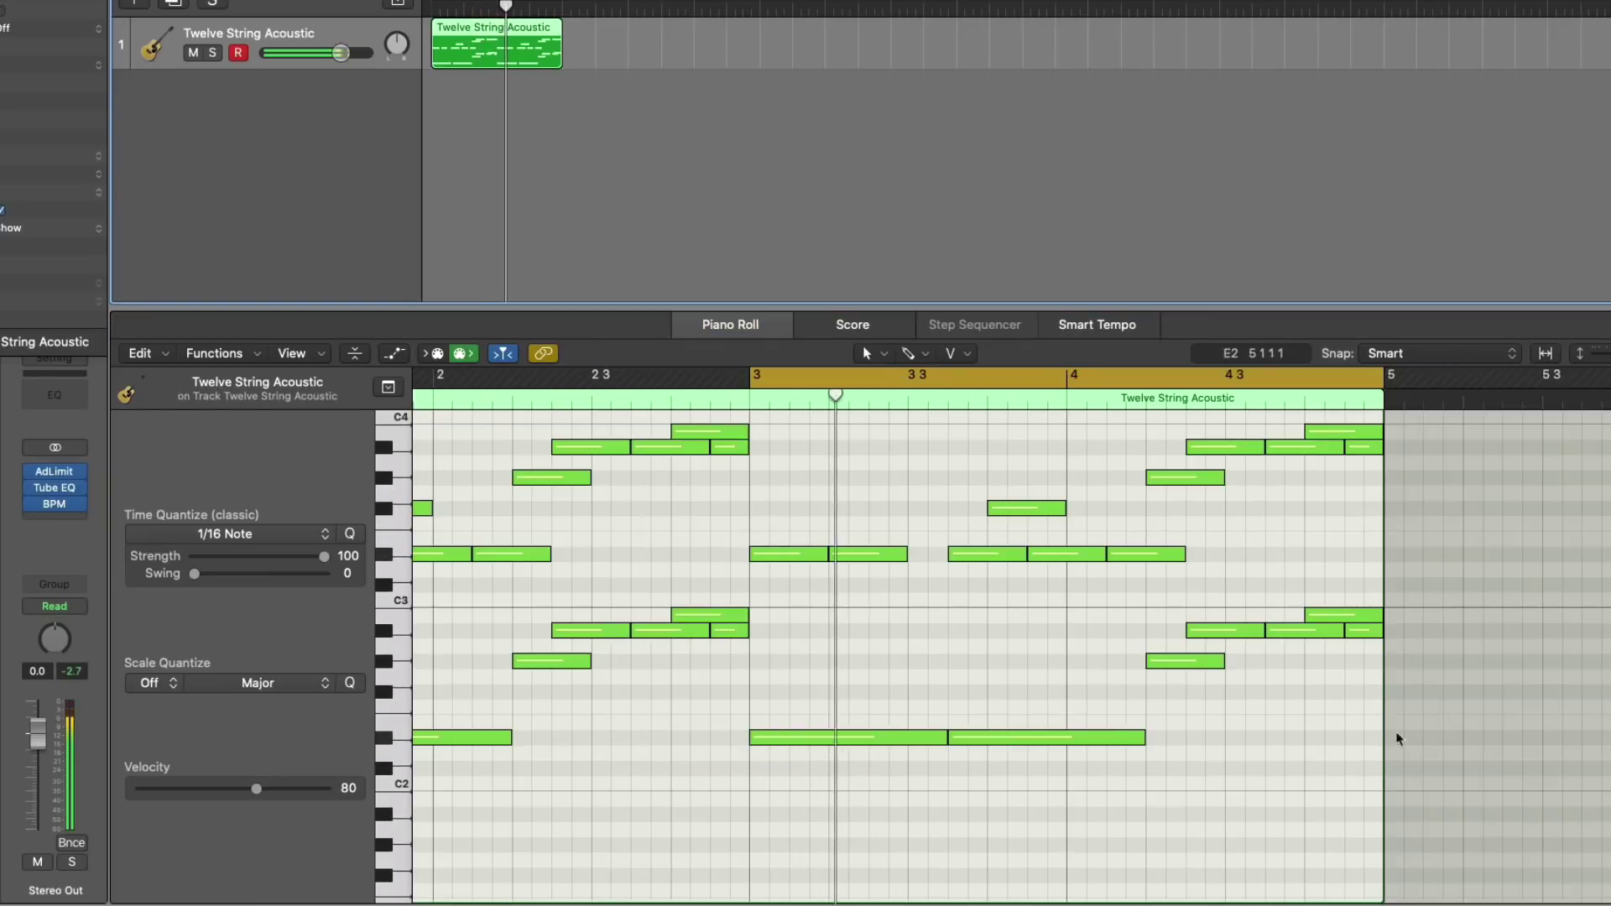
scroll(1397, 738, up, 4)
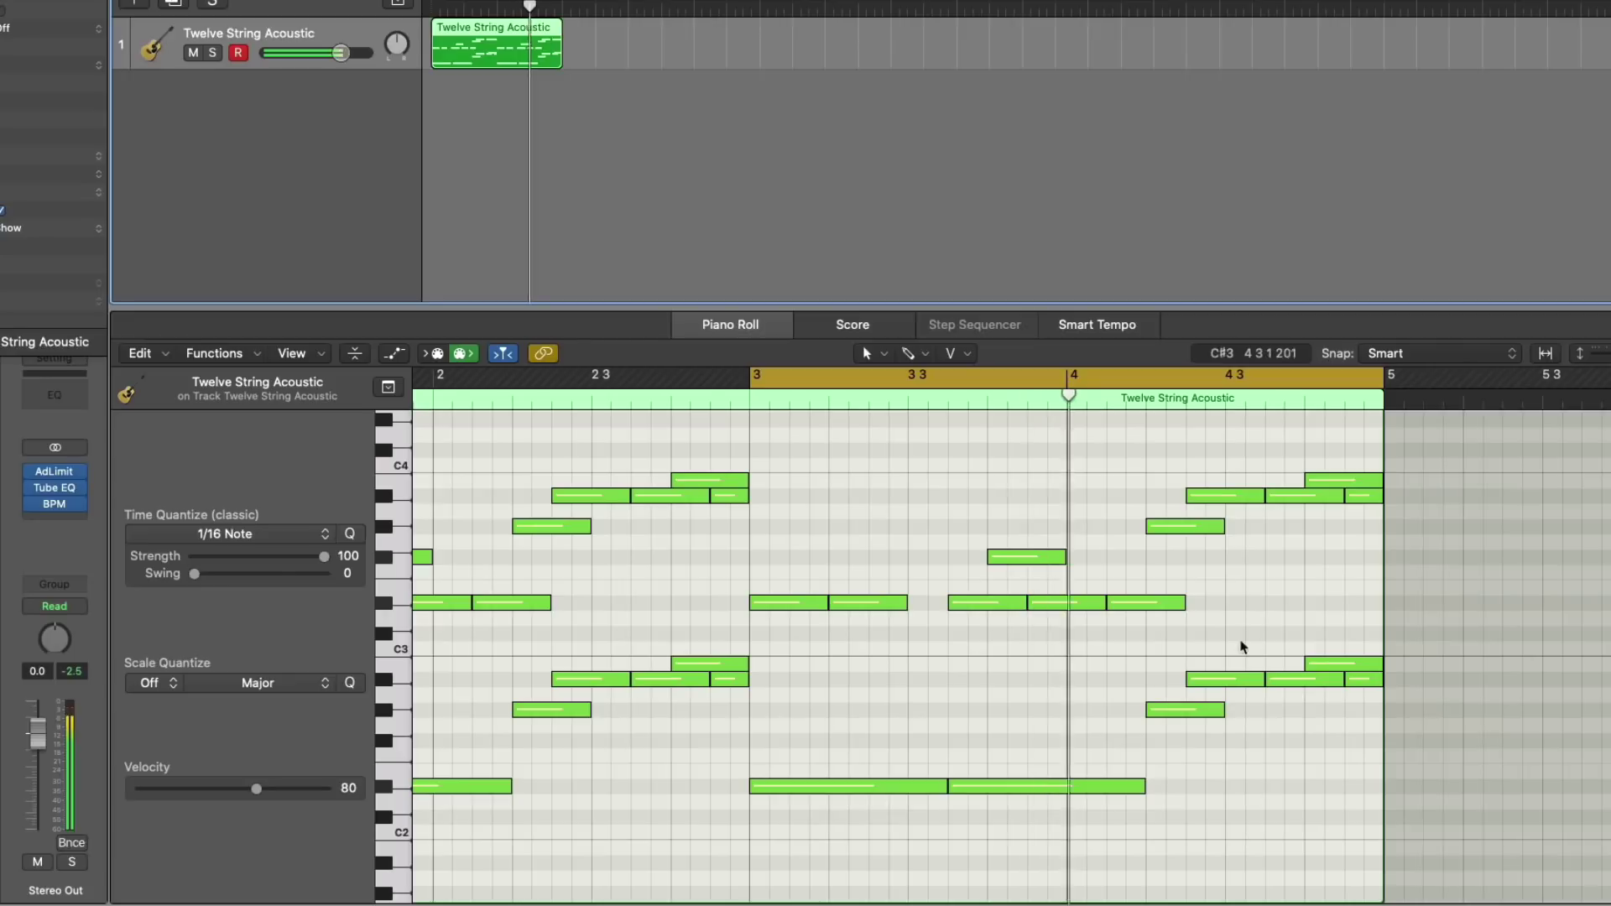
Step: Reshape bar 4's upper closing phrase into a descending B3, A#3, G#3, F#3 run ending at 4 4 1, removing the leftover A#3
click(1201, 557)
drag(1191, 526, 1191, 480)
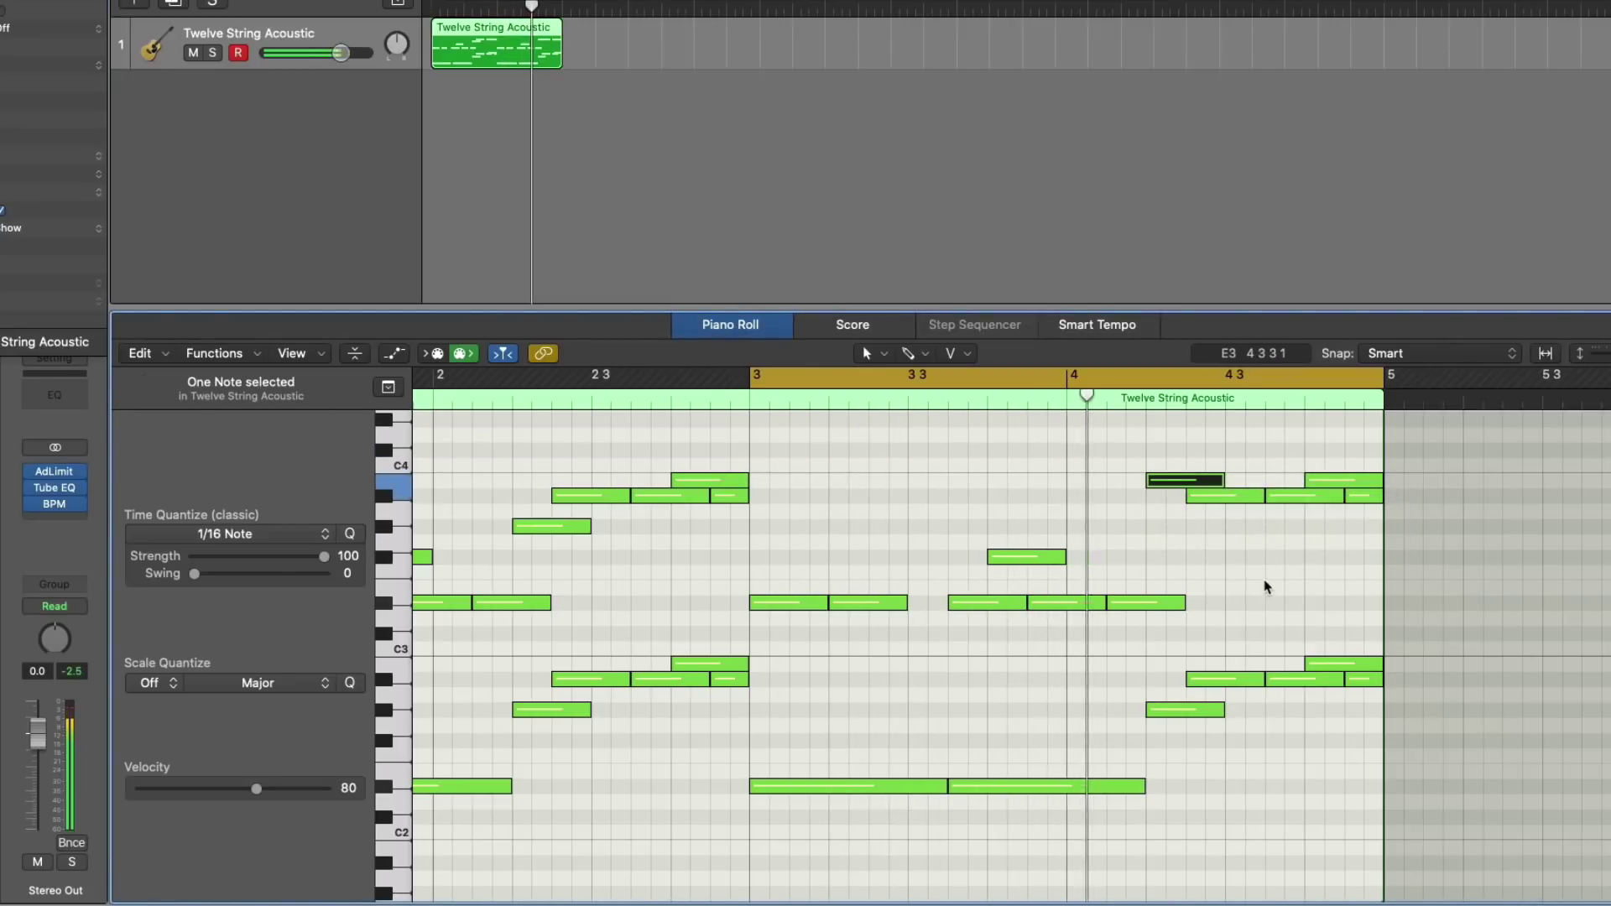
drag(1293, 506, 1253, 537)
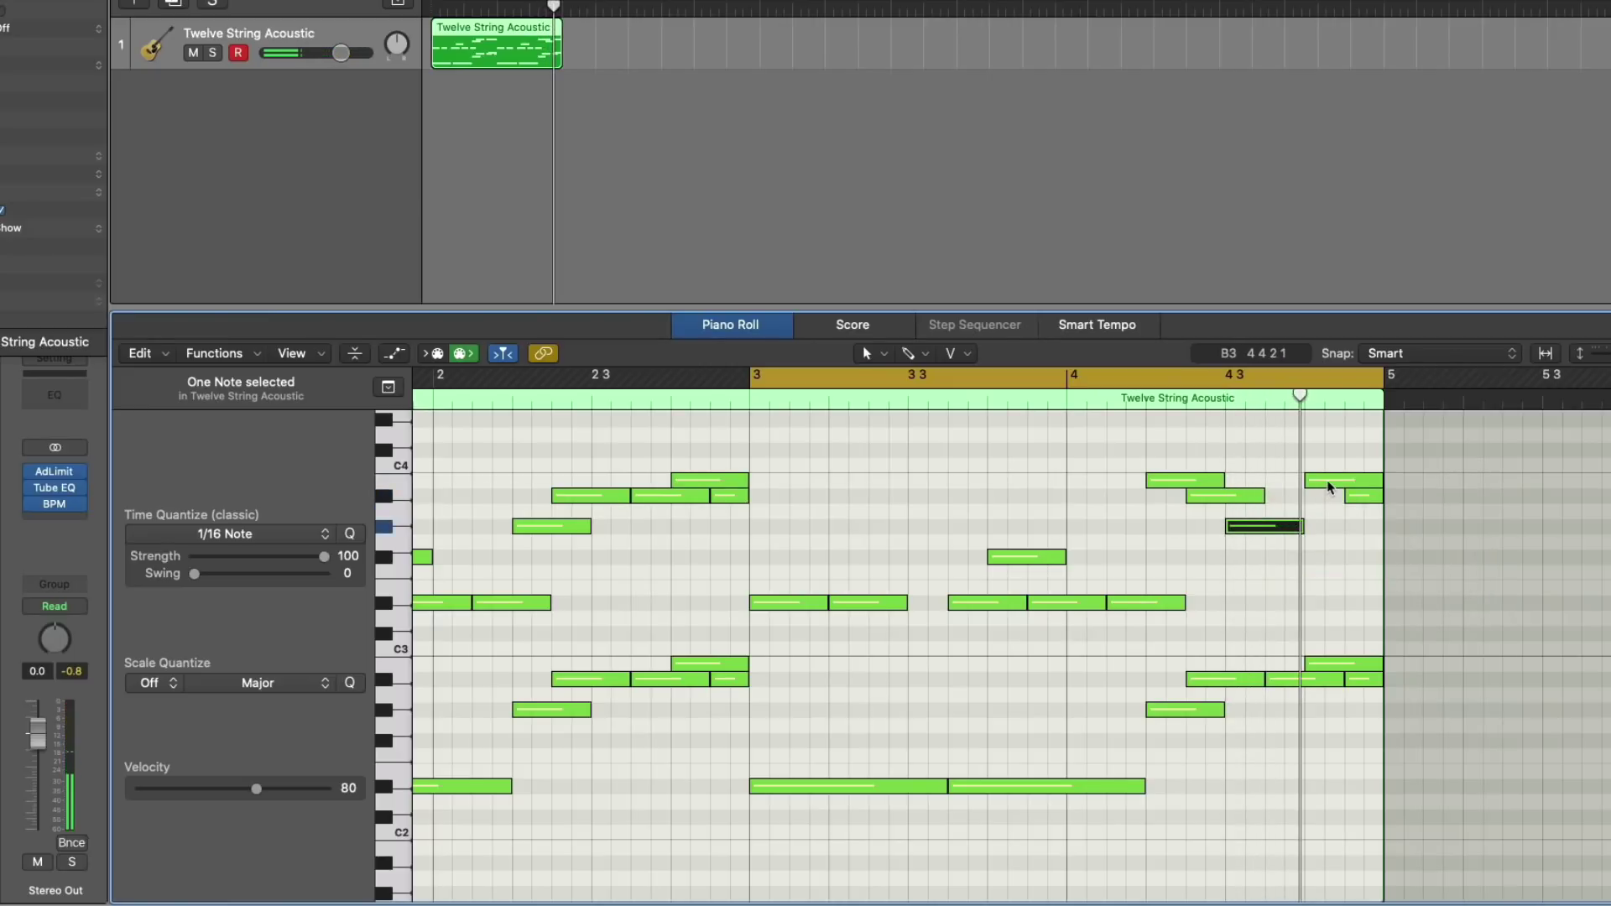
drag(1328, 484, 1329, 562)
click(1345, 488)
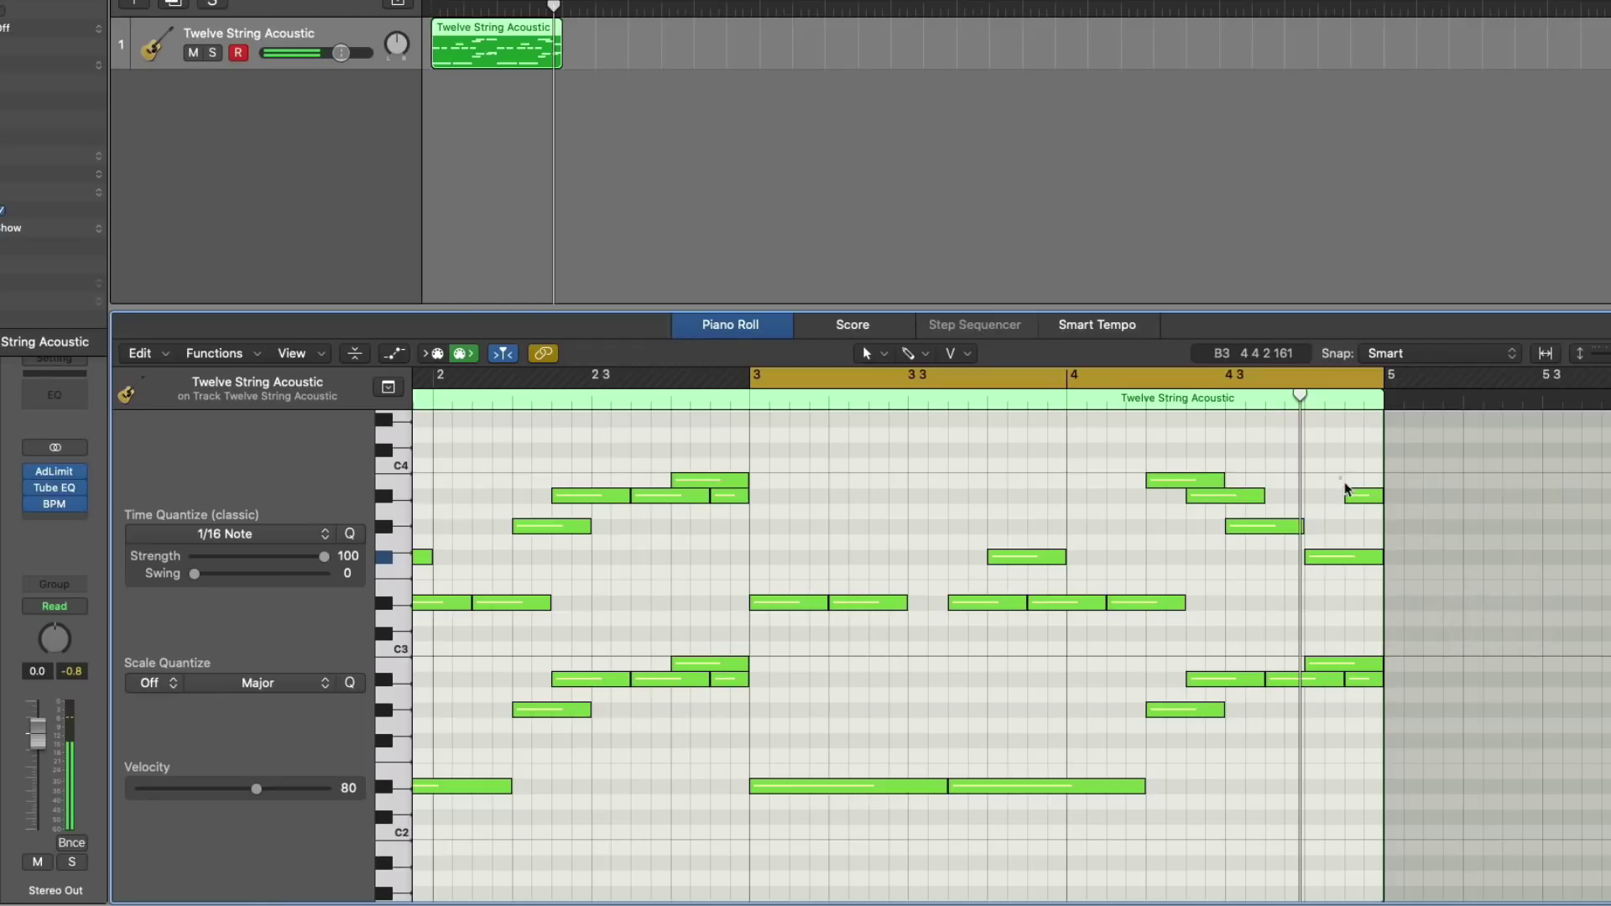
Step: Replace the lower-octave closing notes of bar 4 with a copy of the descending four-note run one octave lower
drag(1480, 767, 1148, 644)
key(Delete)
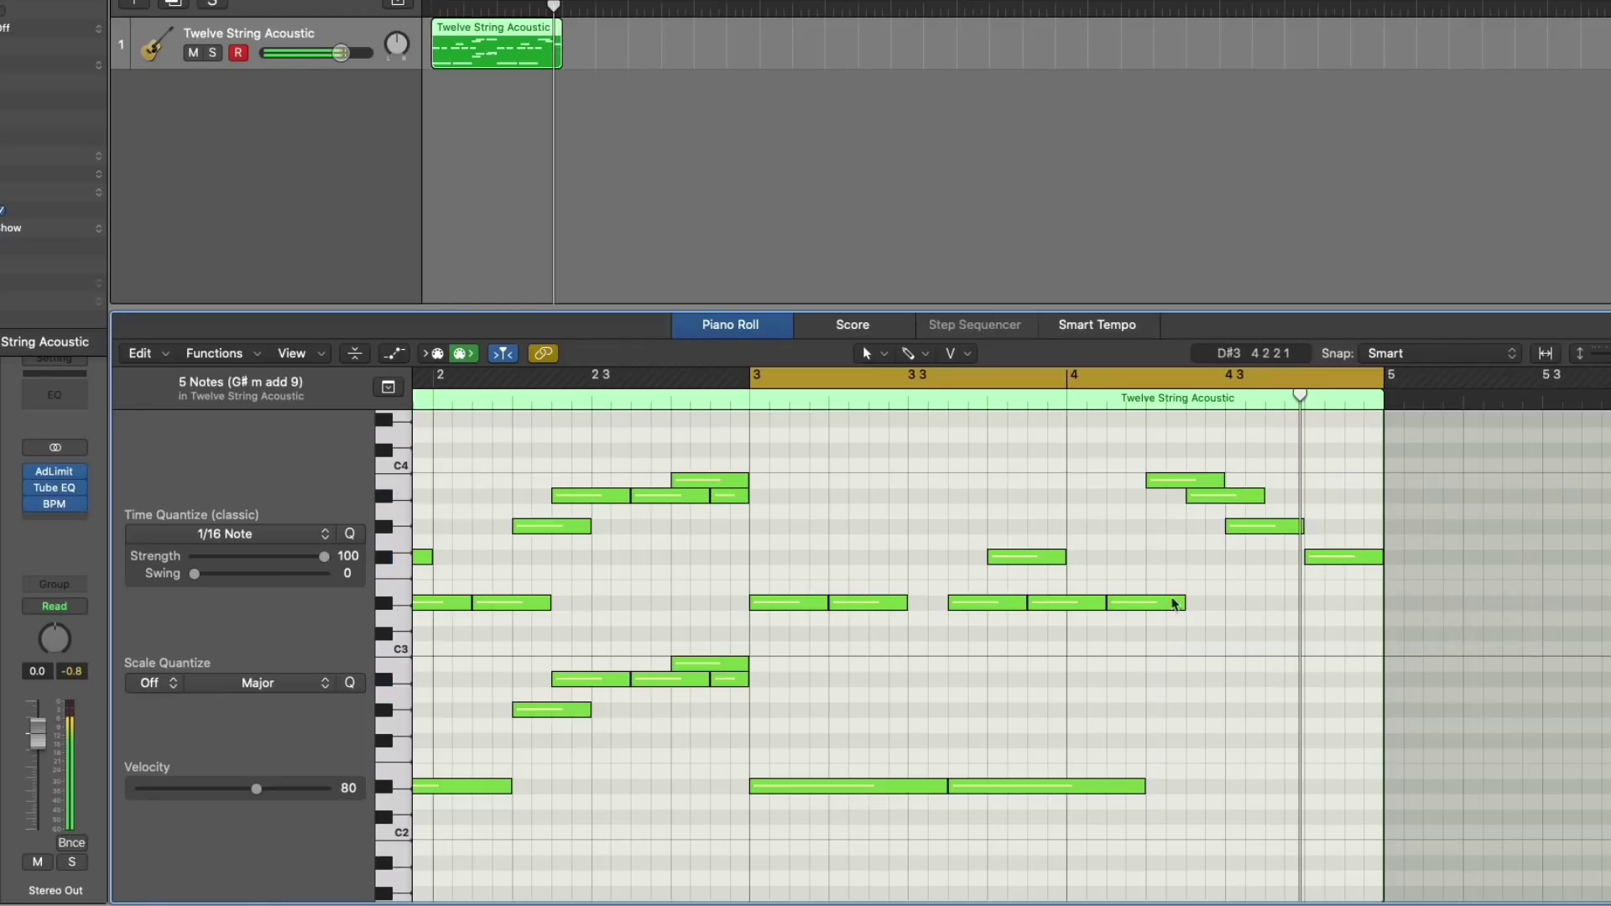
drag(1248, 491, 1396, 576)
drag(1167, 487, 1167, 669)
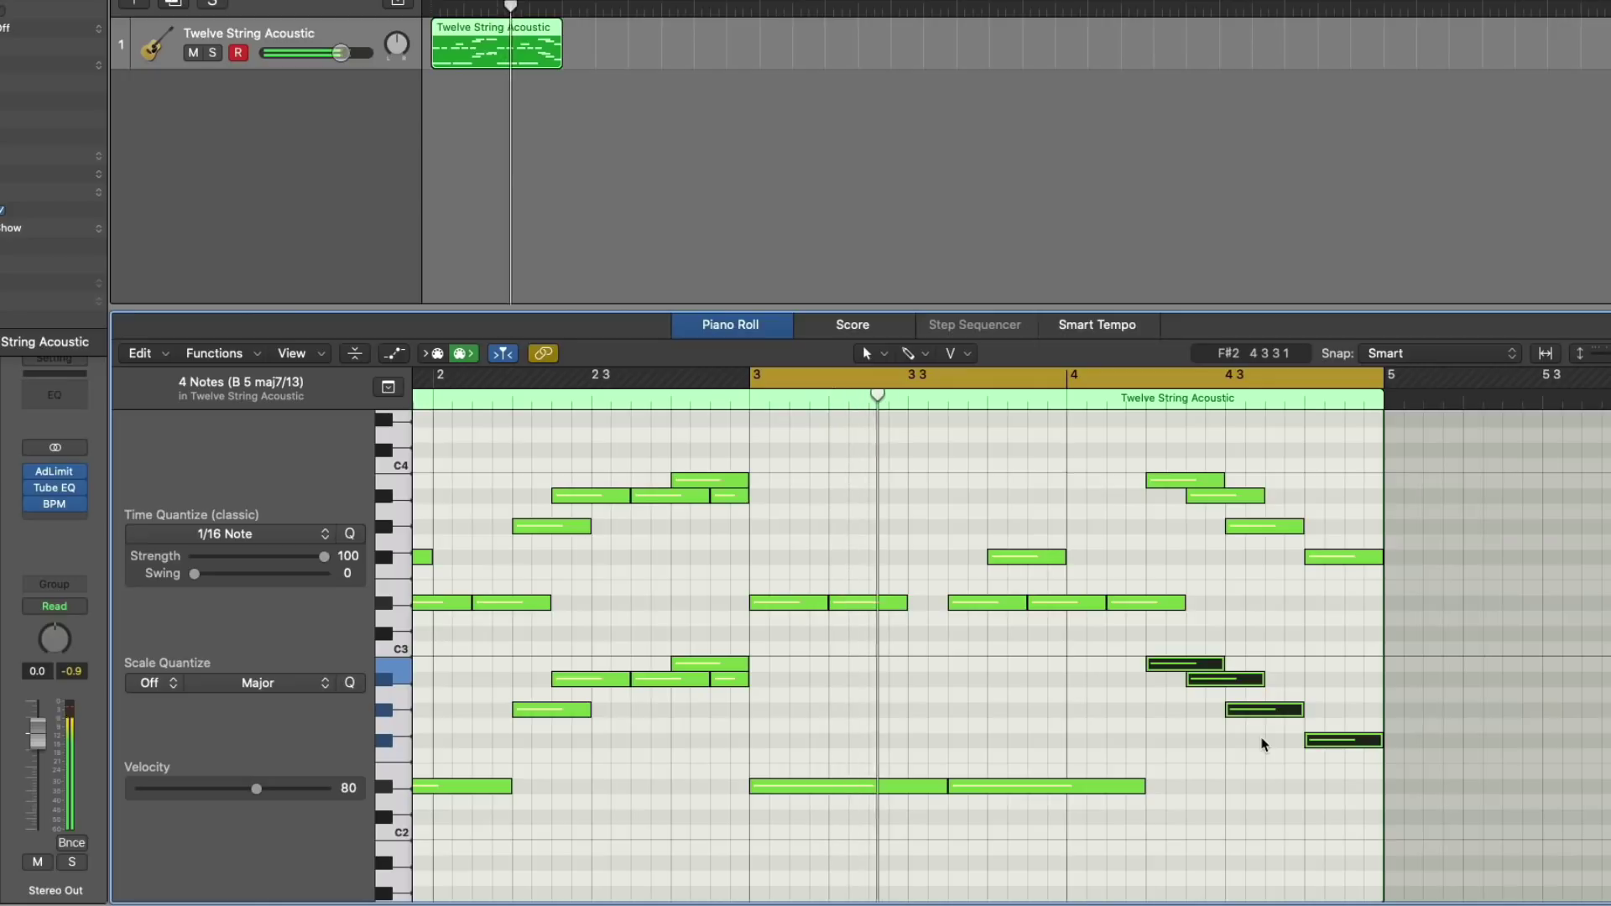
Step: Set the cycle range to bars 1 through 4 and play back the whole guitar pattern
scroll(1261, 744, down, 5)
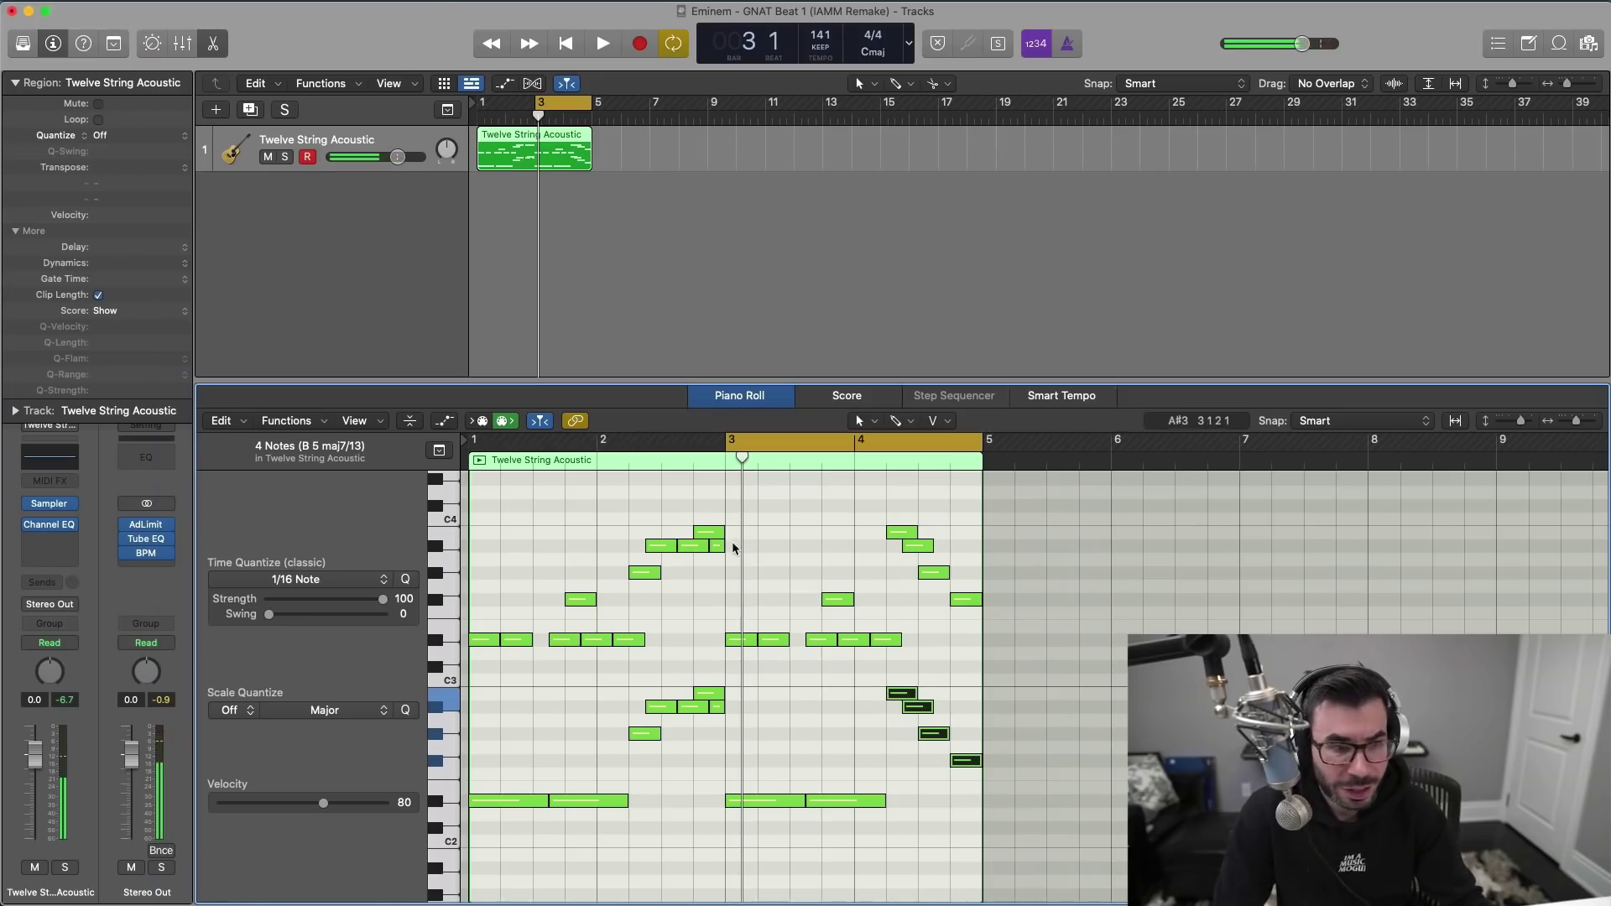
drag(486, 104, 591, 104)
scroll(768, 634, up, 2)
key(space)
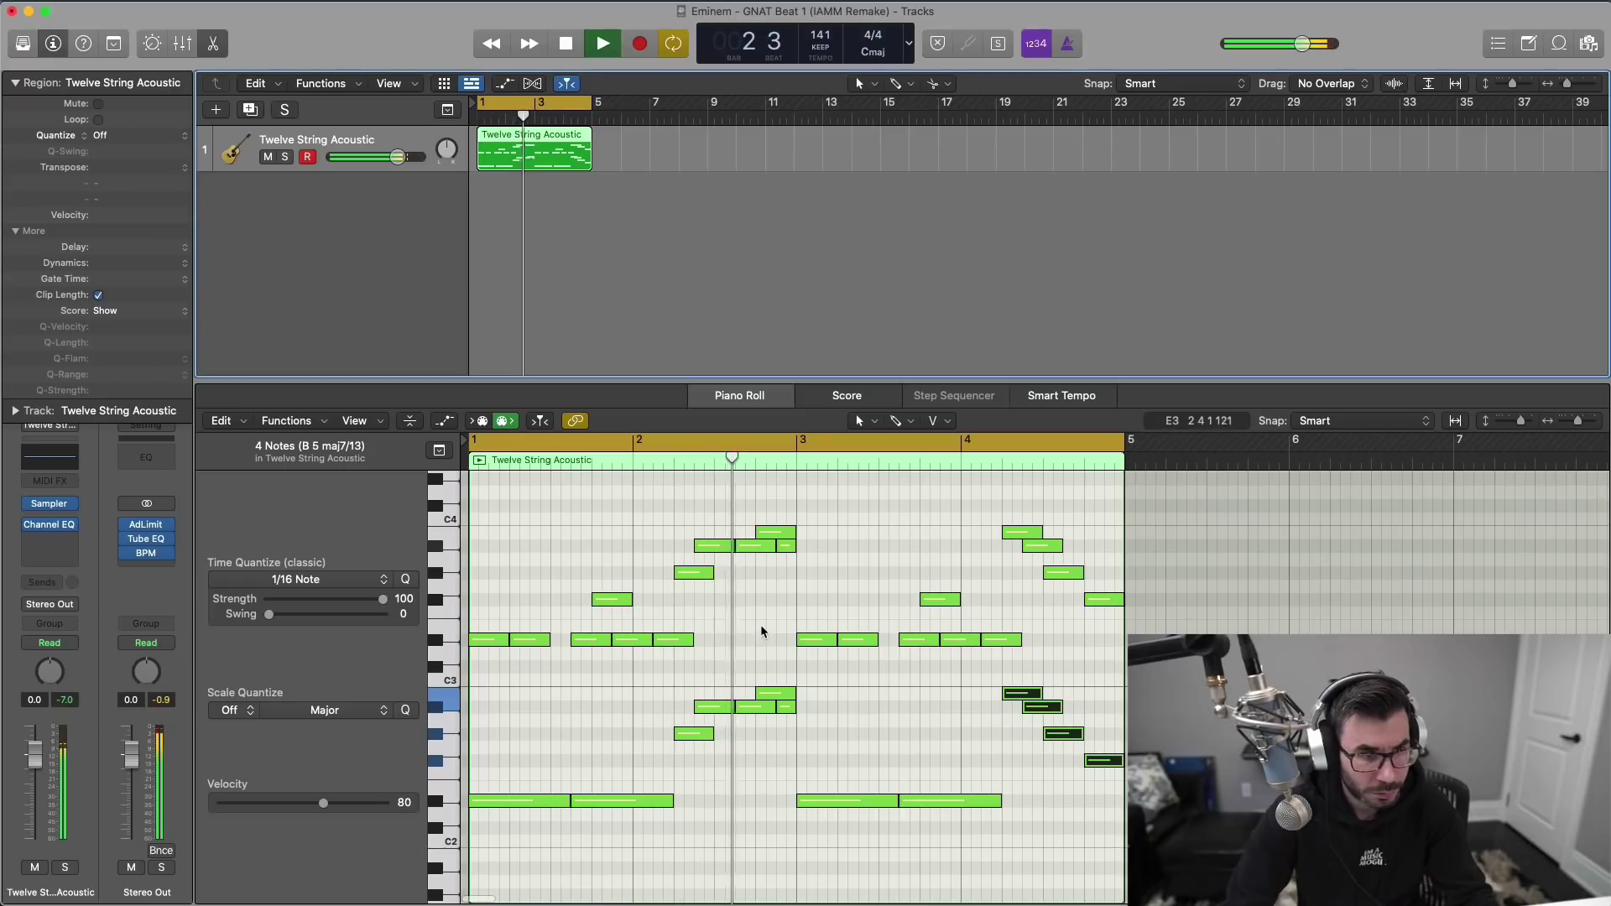
scroll(776, 606, up, 2)
scroll(775, 606, left, 2)
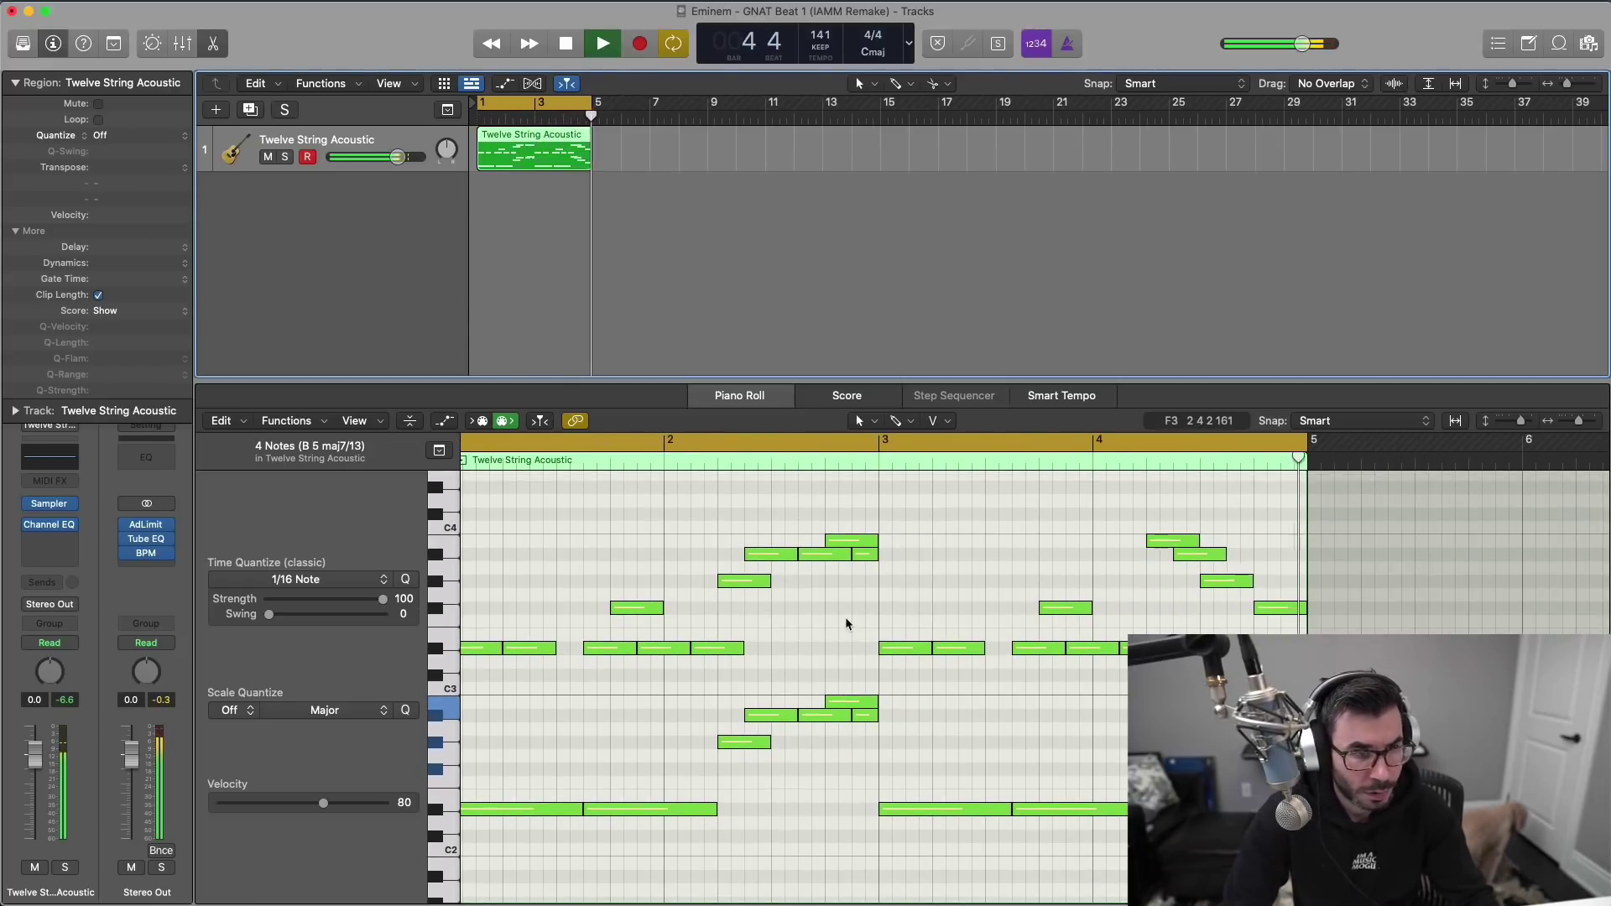
Step: Quantize all the guitar notes to 1/8 Note with a Q-Flam of +42 ticks, and play the region back
click(873, 594)
key(super+a)
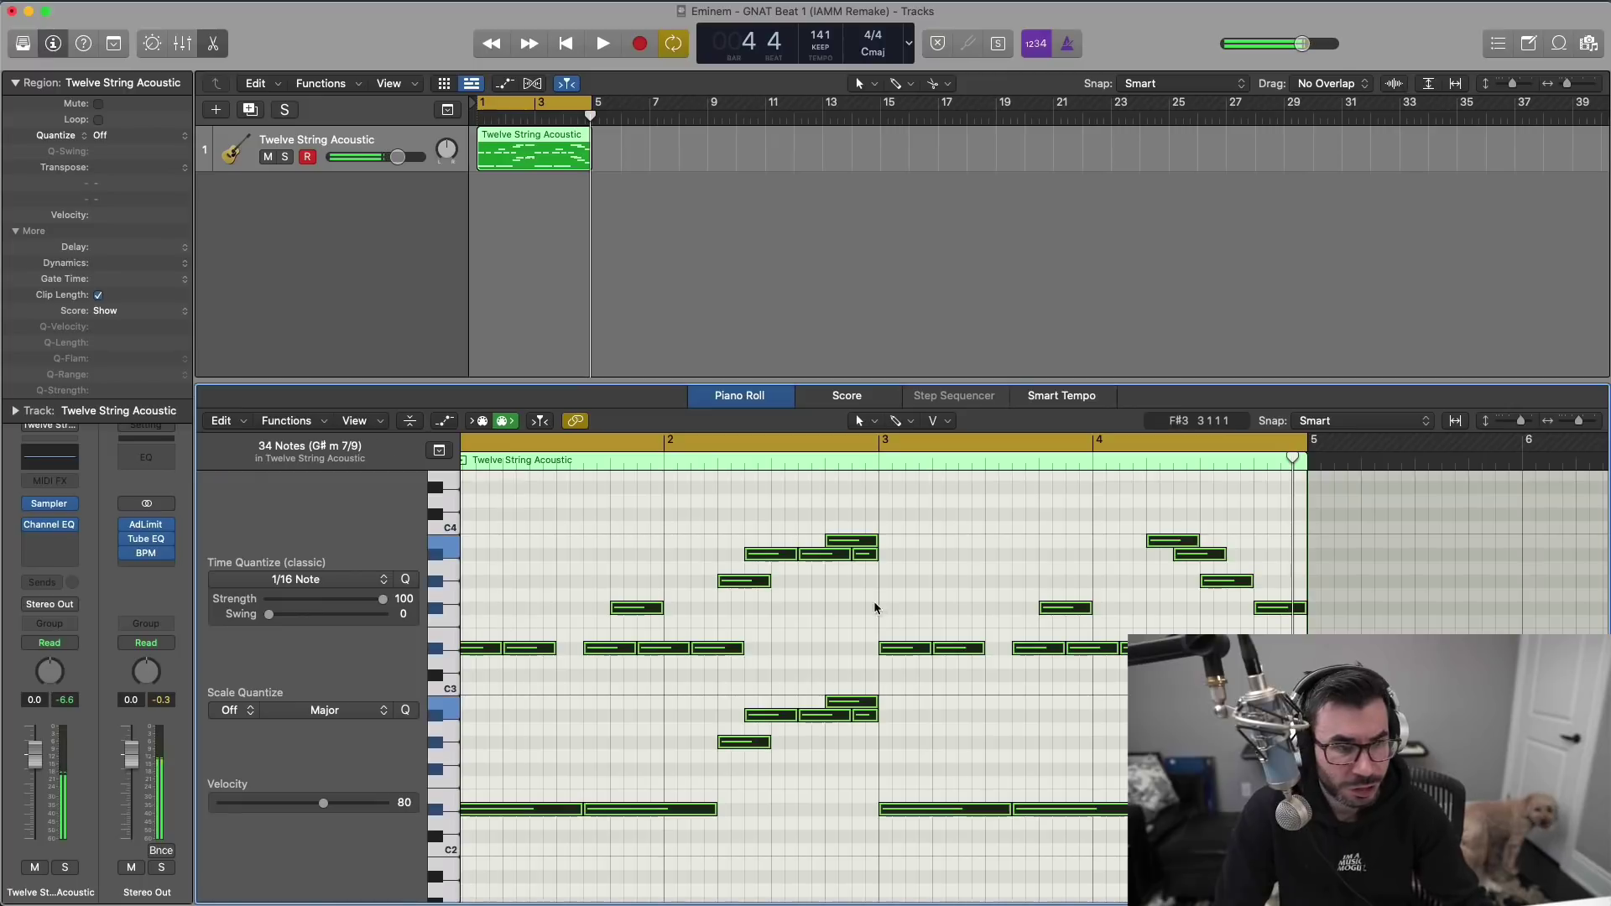
click(140, 136)
click(126, 200)
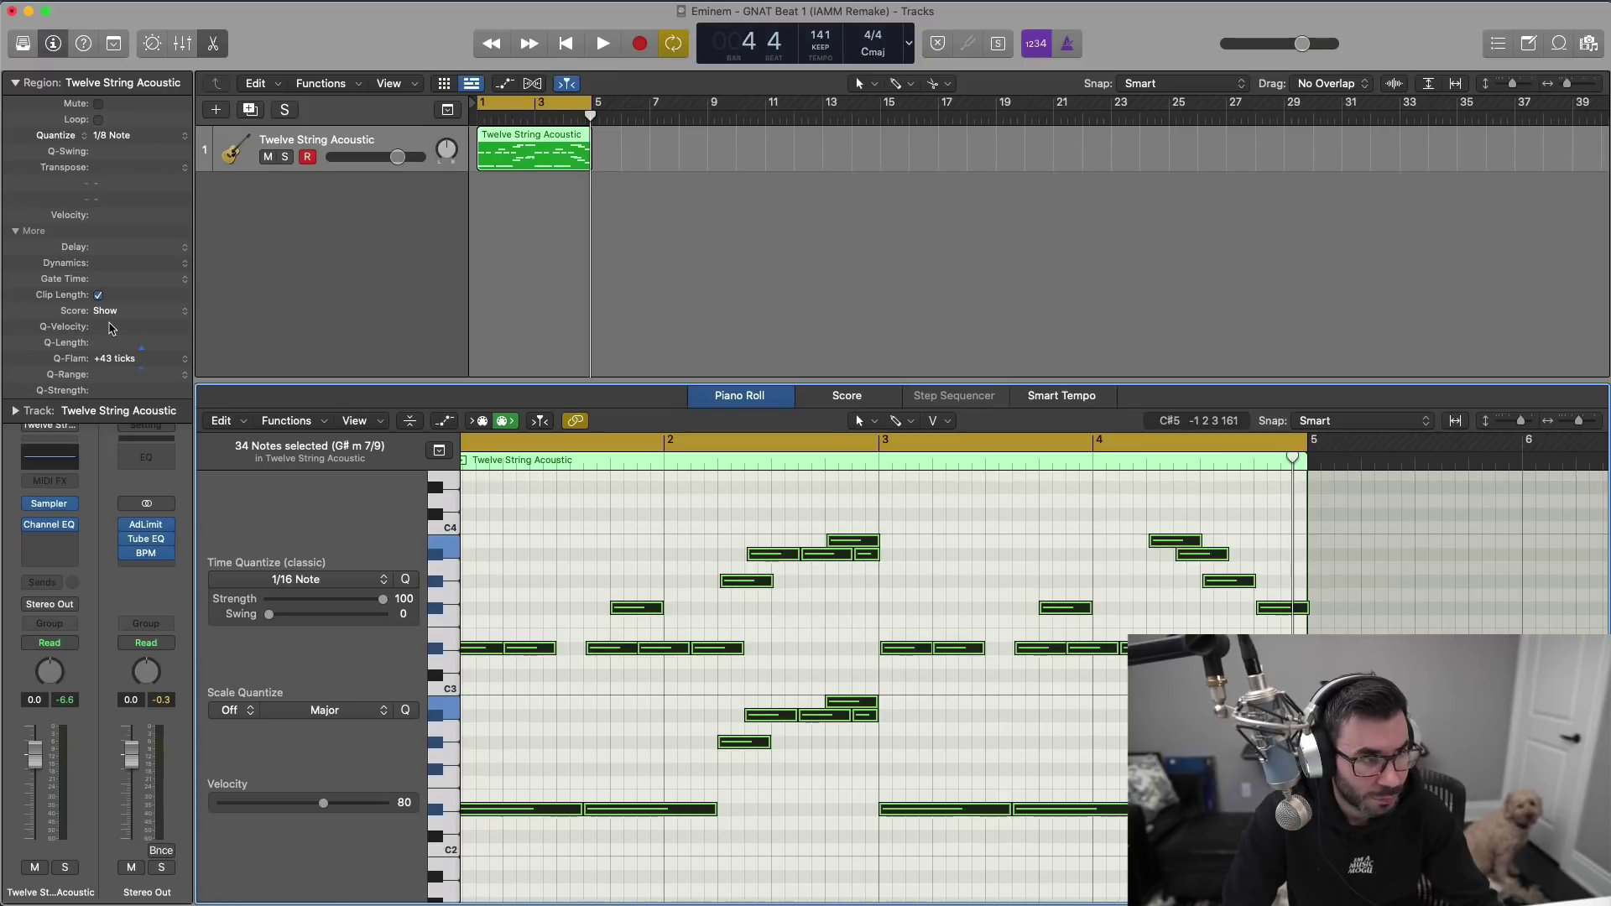
key(space)
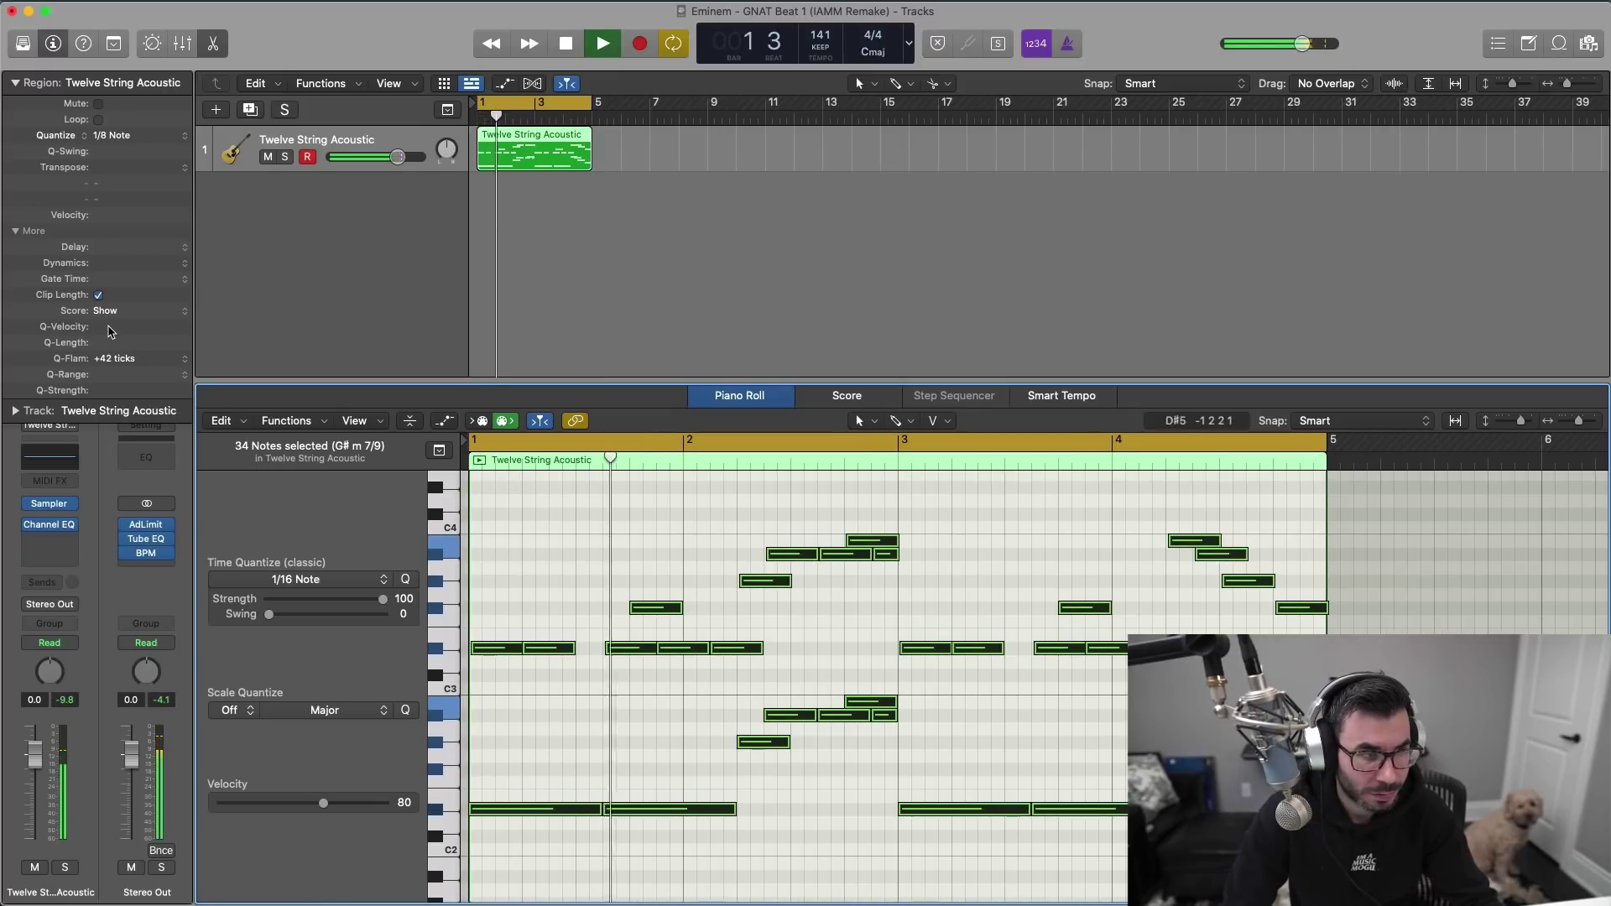
click(705, 549)
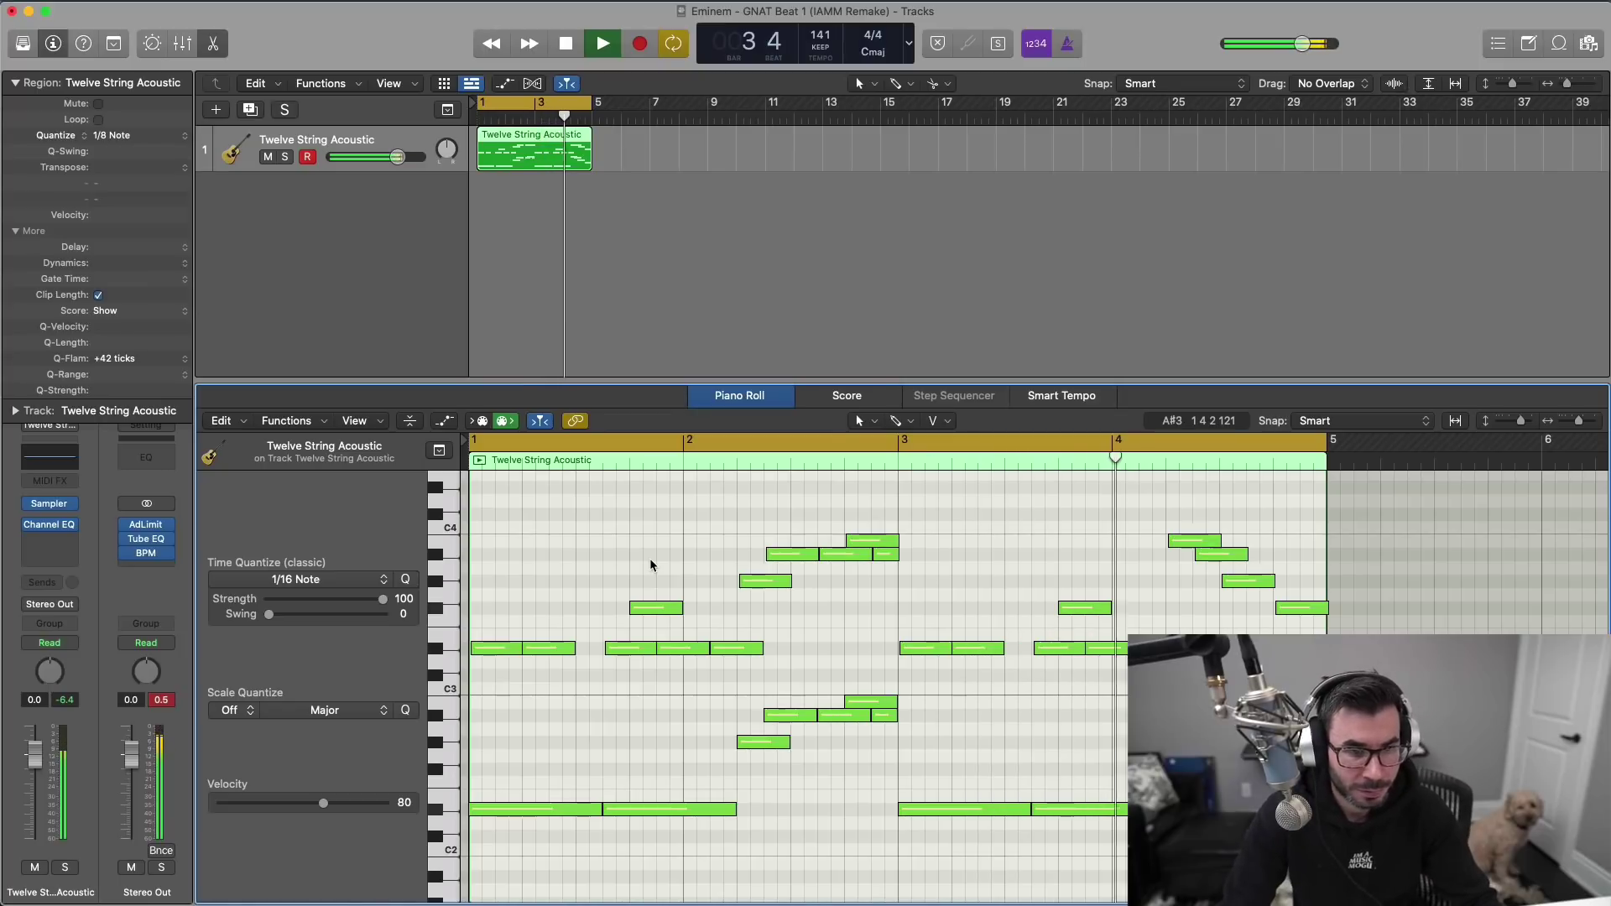
key(space)
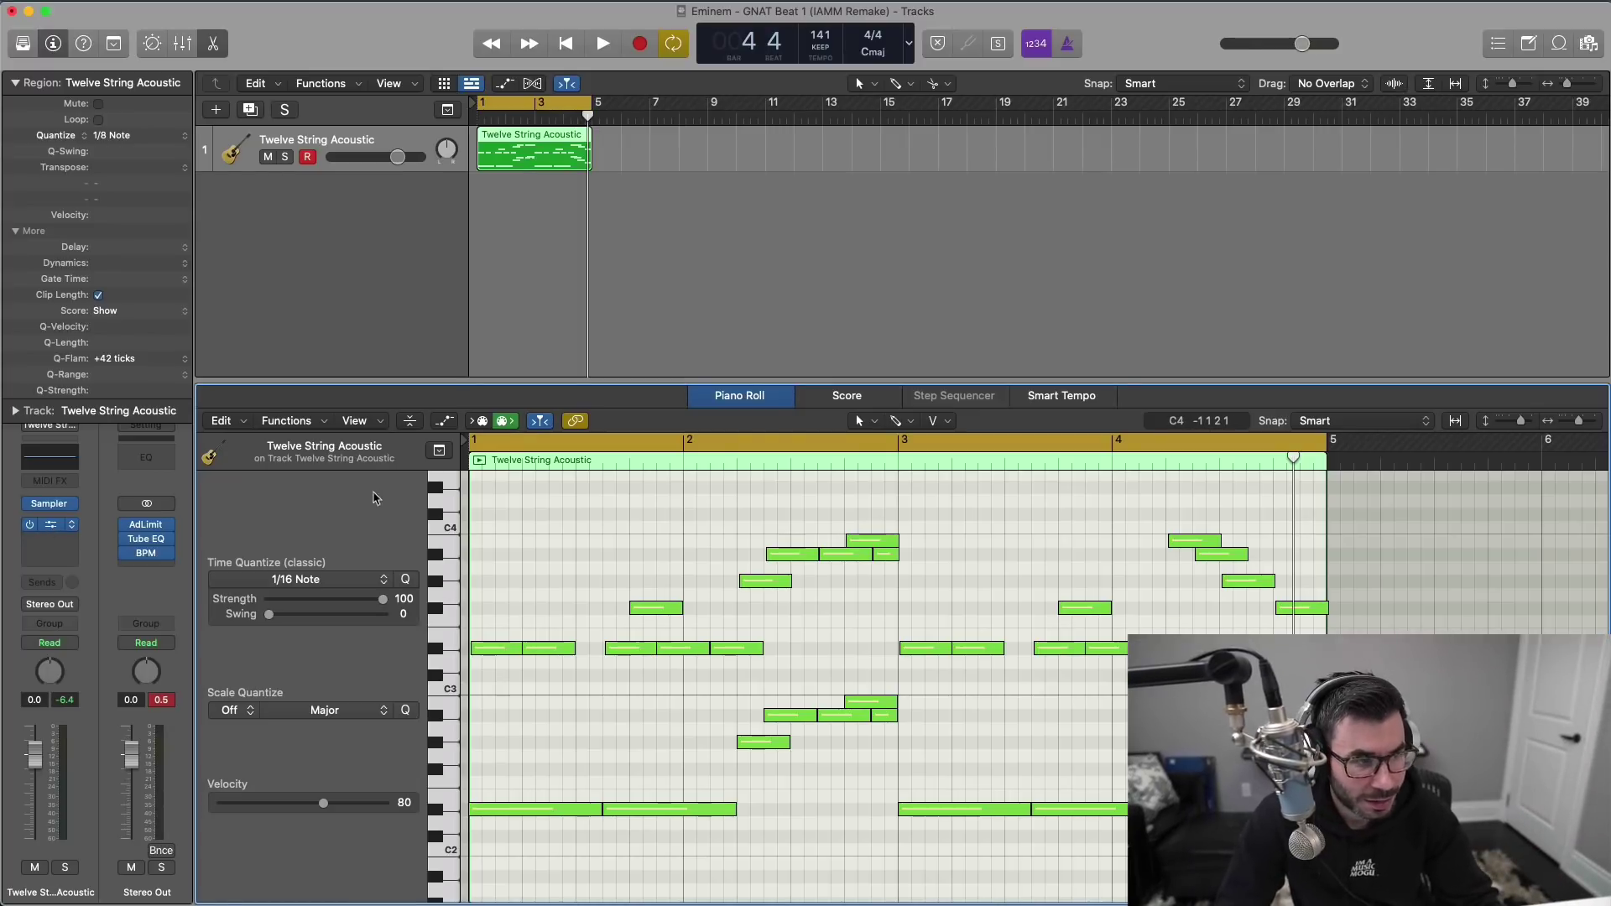
Step: Enable the guitar's Channel EQ low cut at 352 Hz with a 24 dB/Oct slope while listening to the loop
click(49, 524)
key(space)
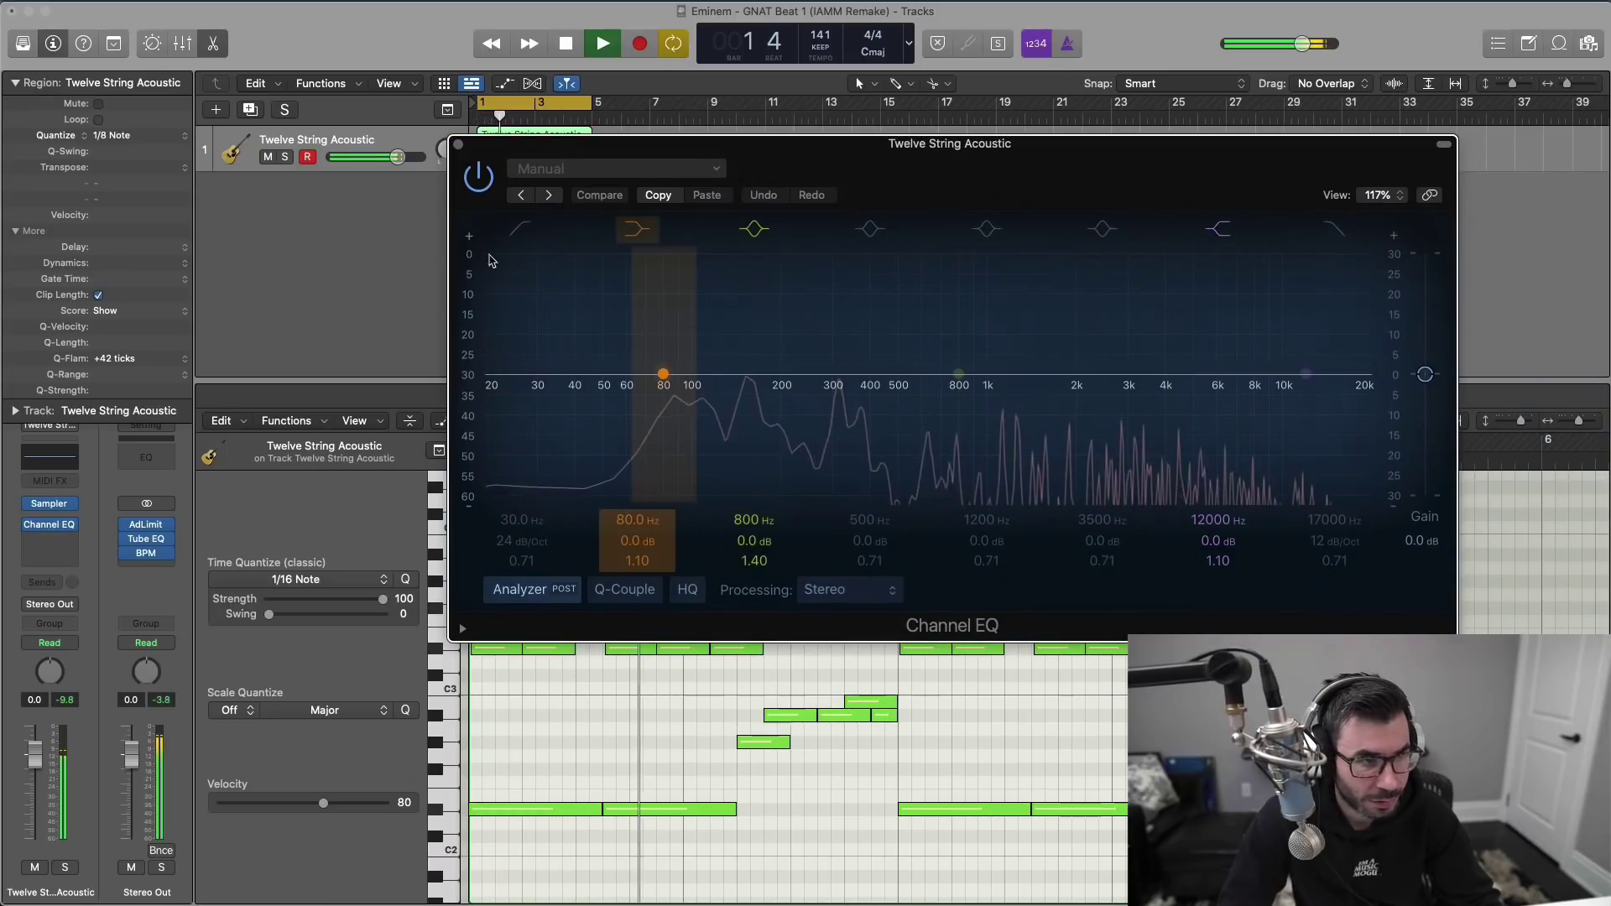
click(520, 228)
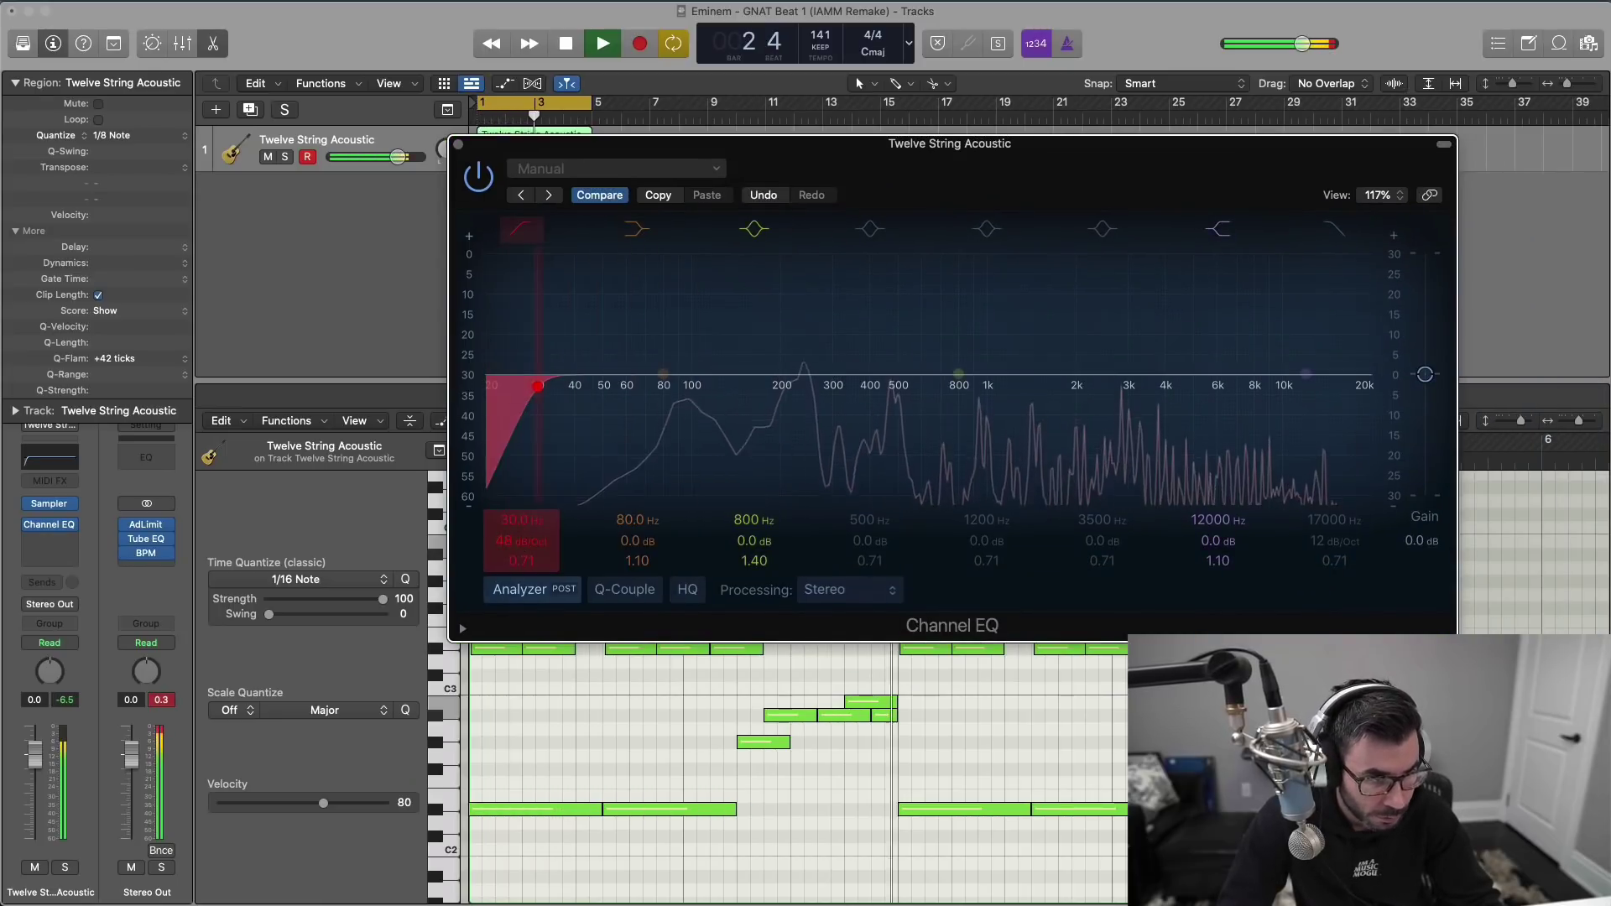
drag(520, 540, 513, 478)
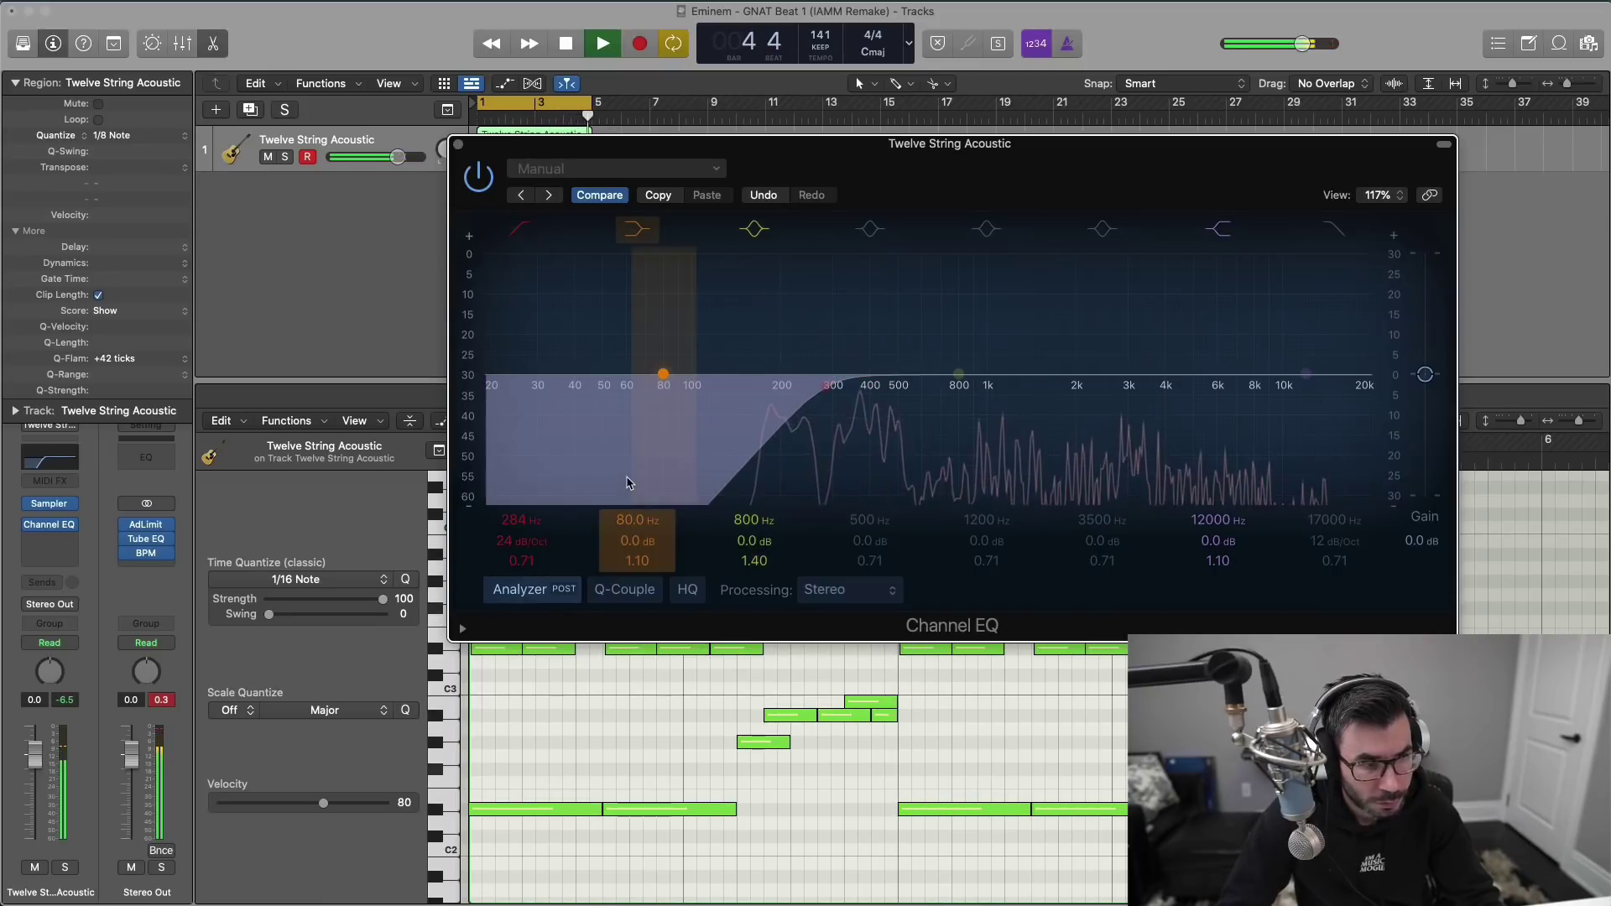
drag(521, 520, 521, 512)
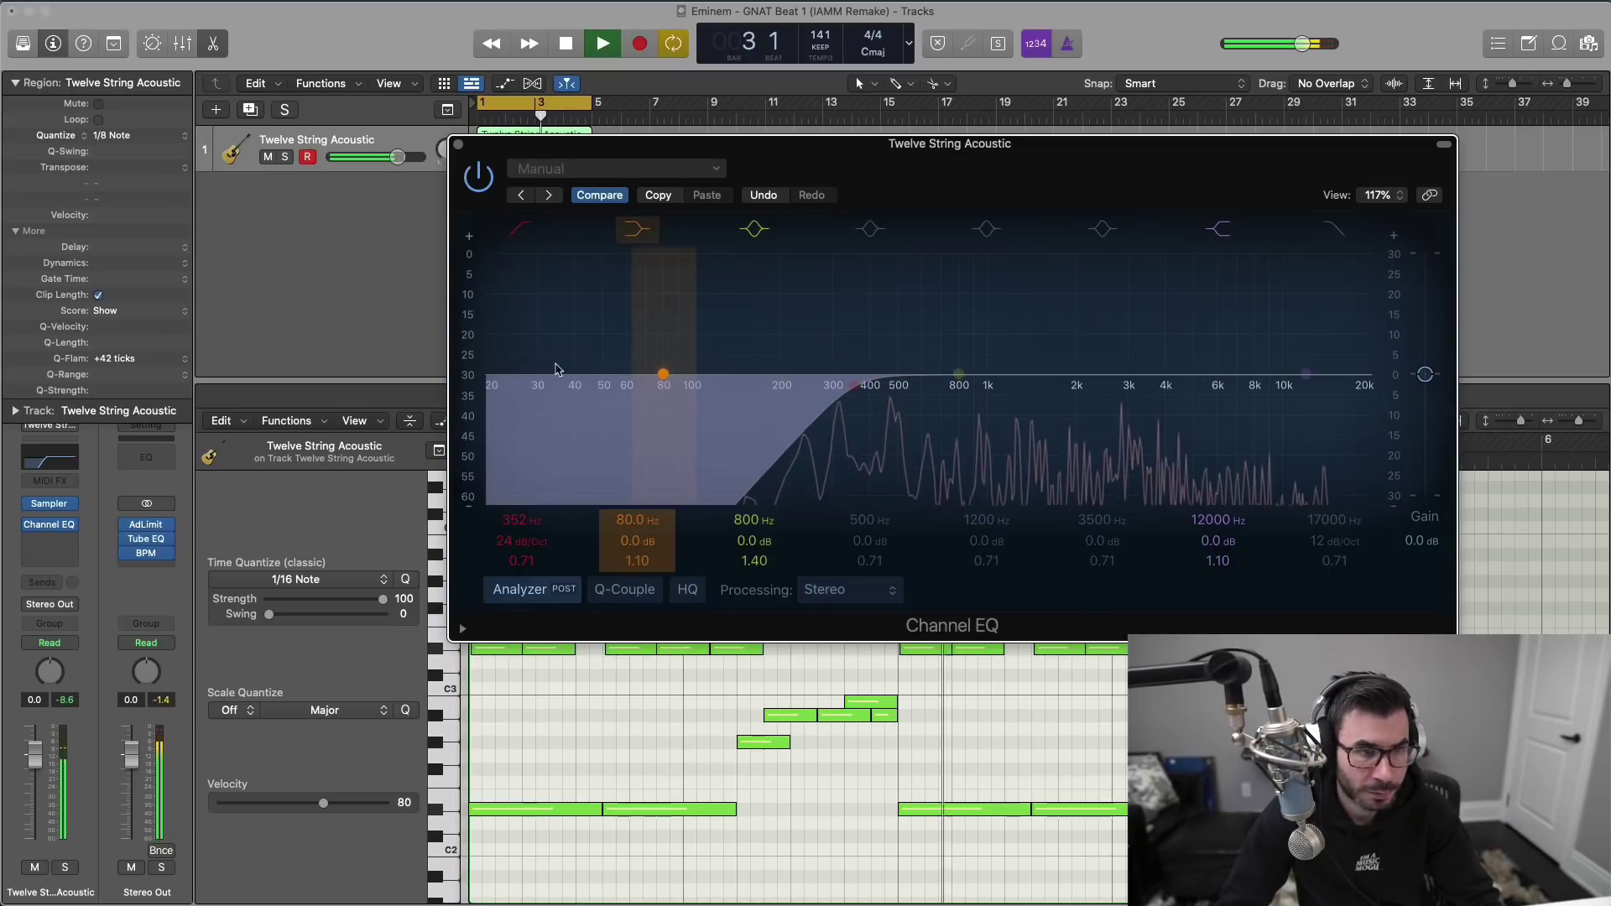
key(space)
click(461, 146)
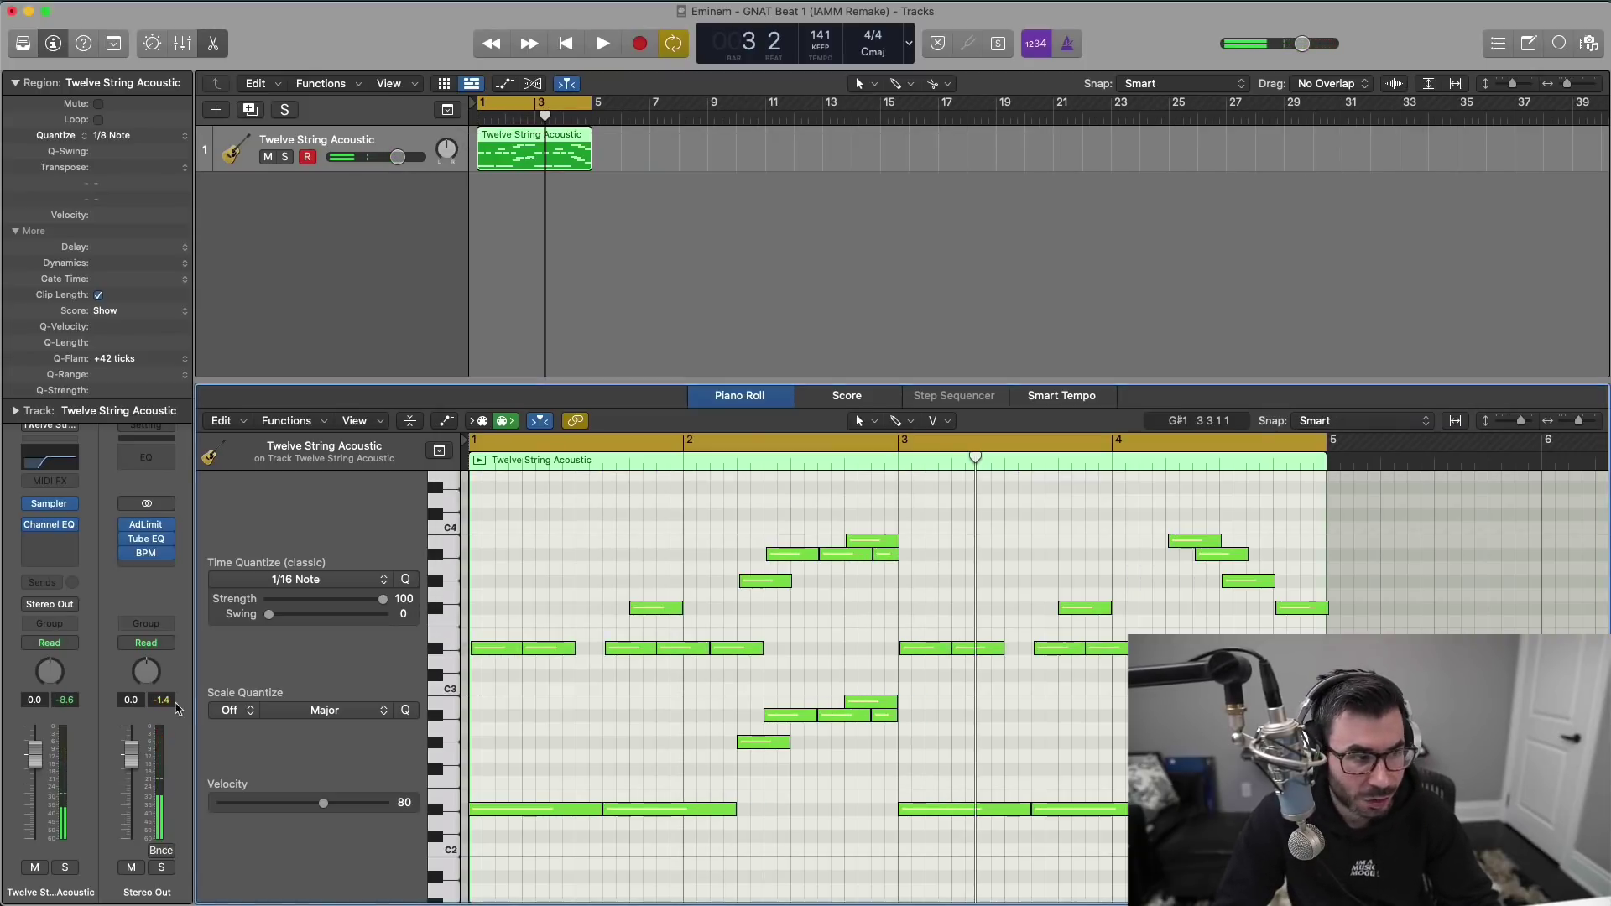
Step: Insert a stereo Space Designer reverb after the Channel EQ on the Twelve String Acoustic track
click(36, 535)
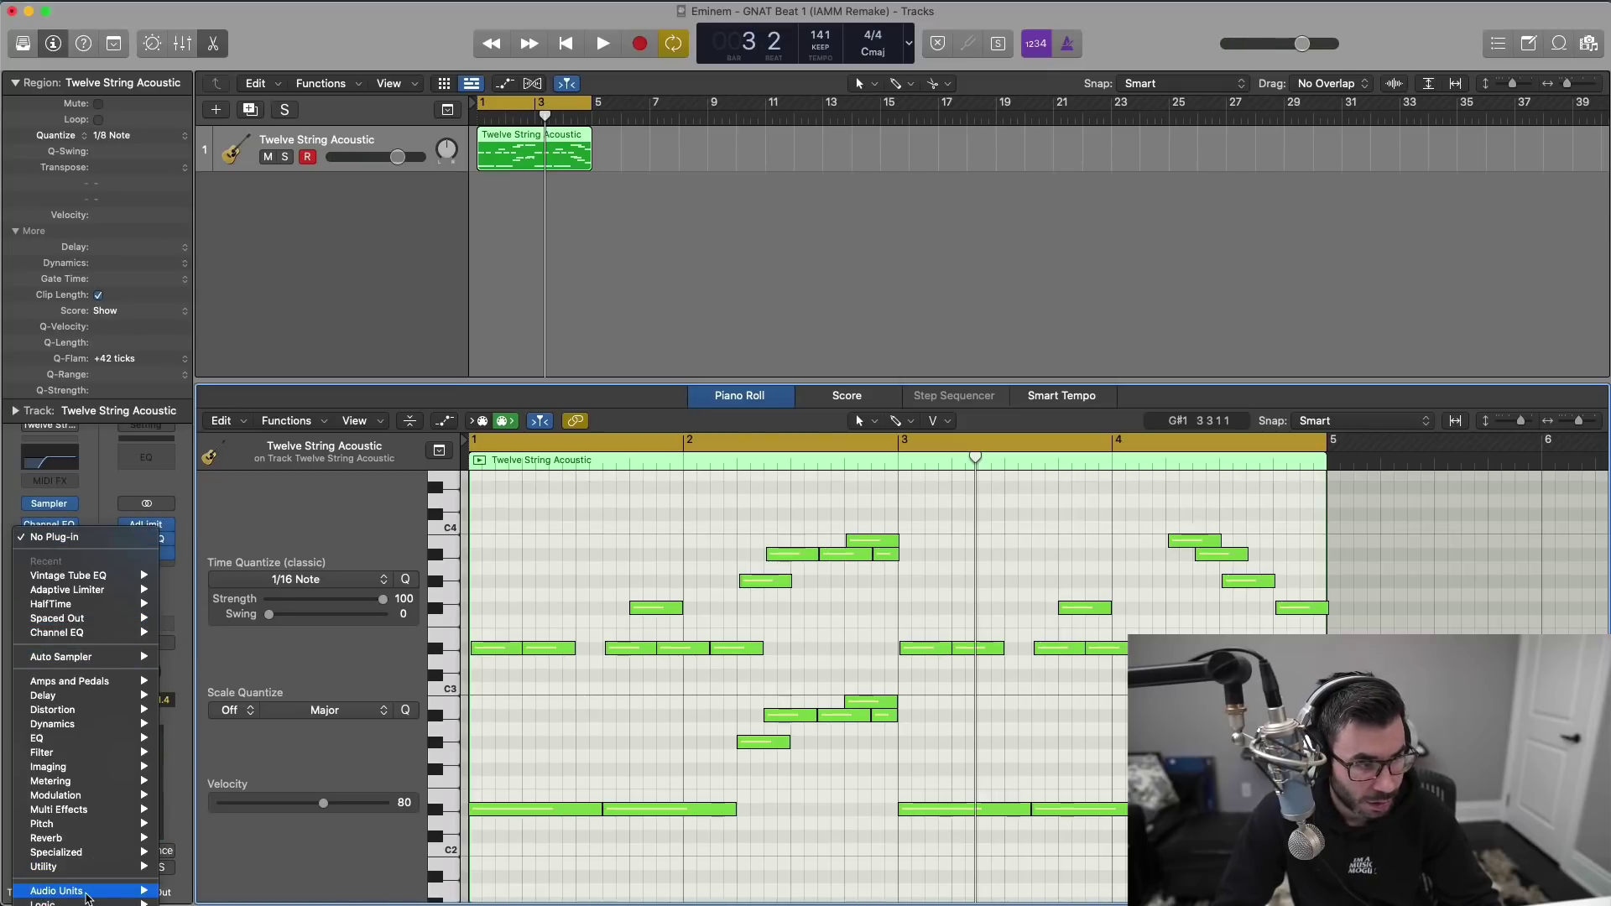
mouse_move(87, 896)
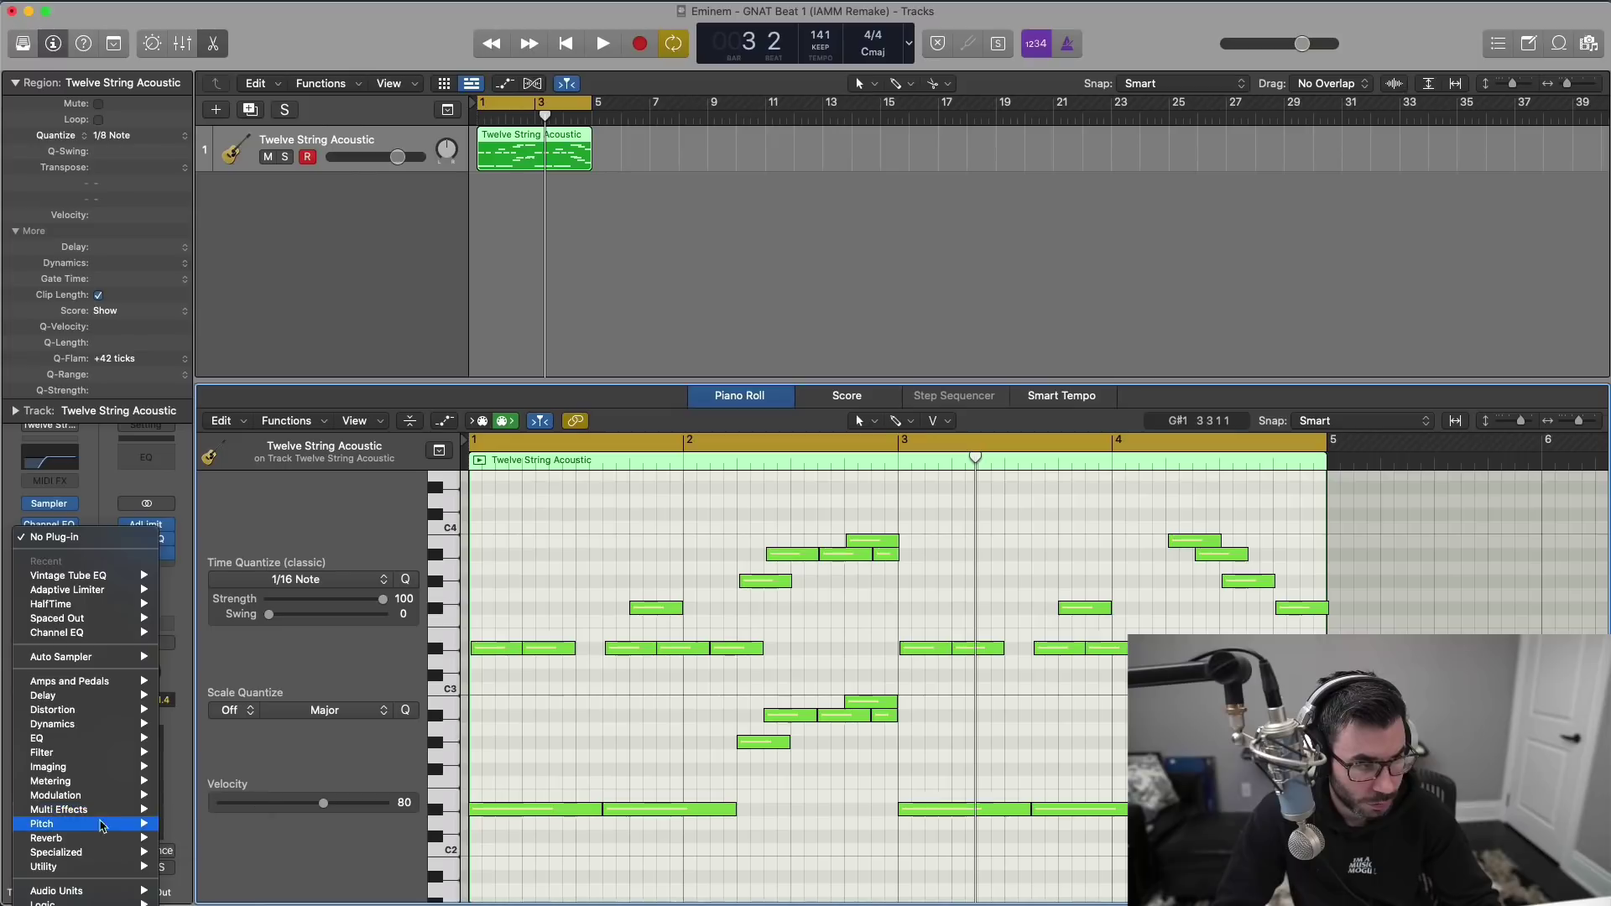
mouse_move(92, 838)
mouse_move(252, 881)
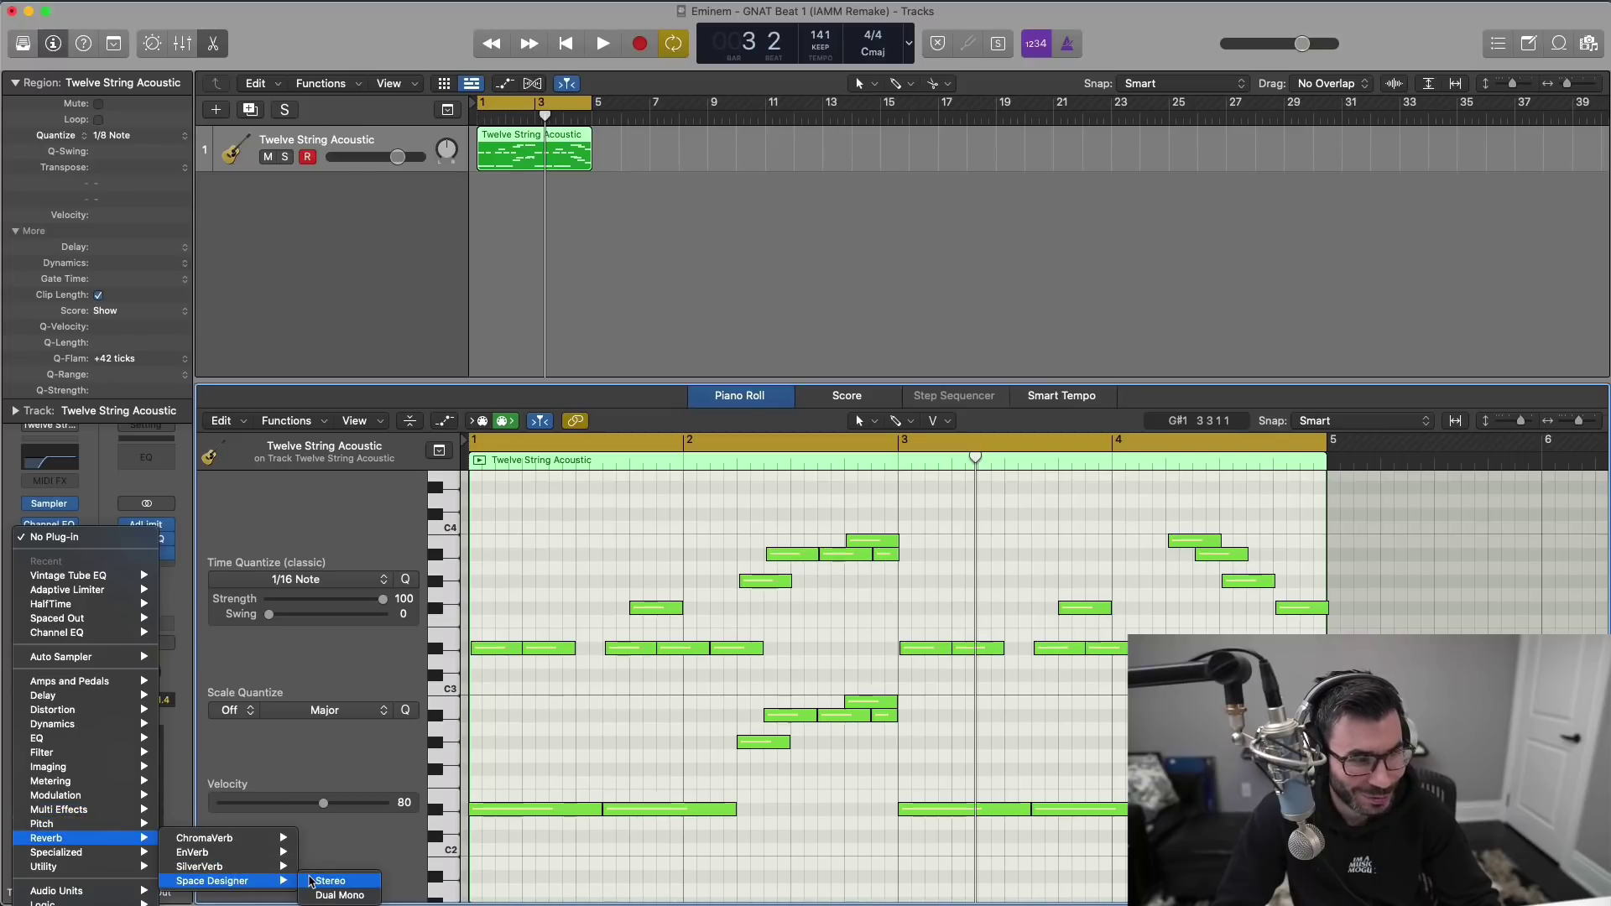
click(311, 881)
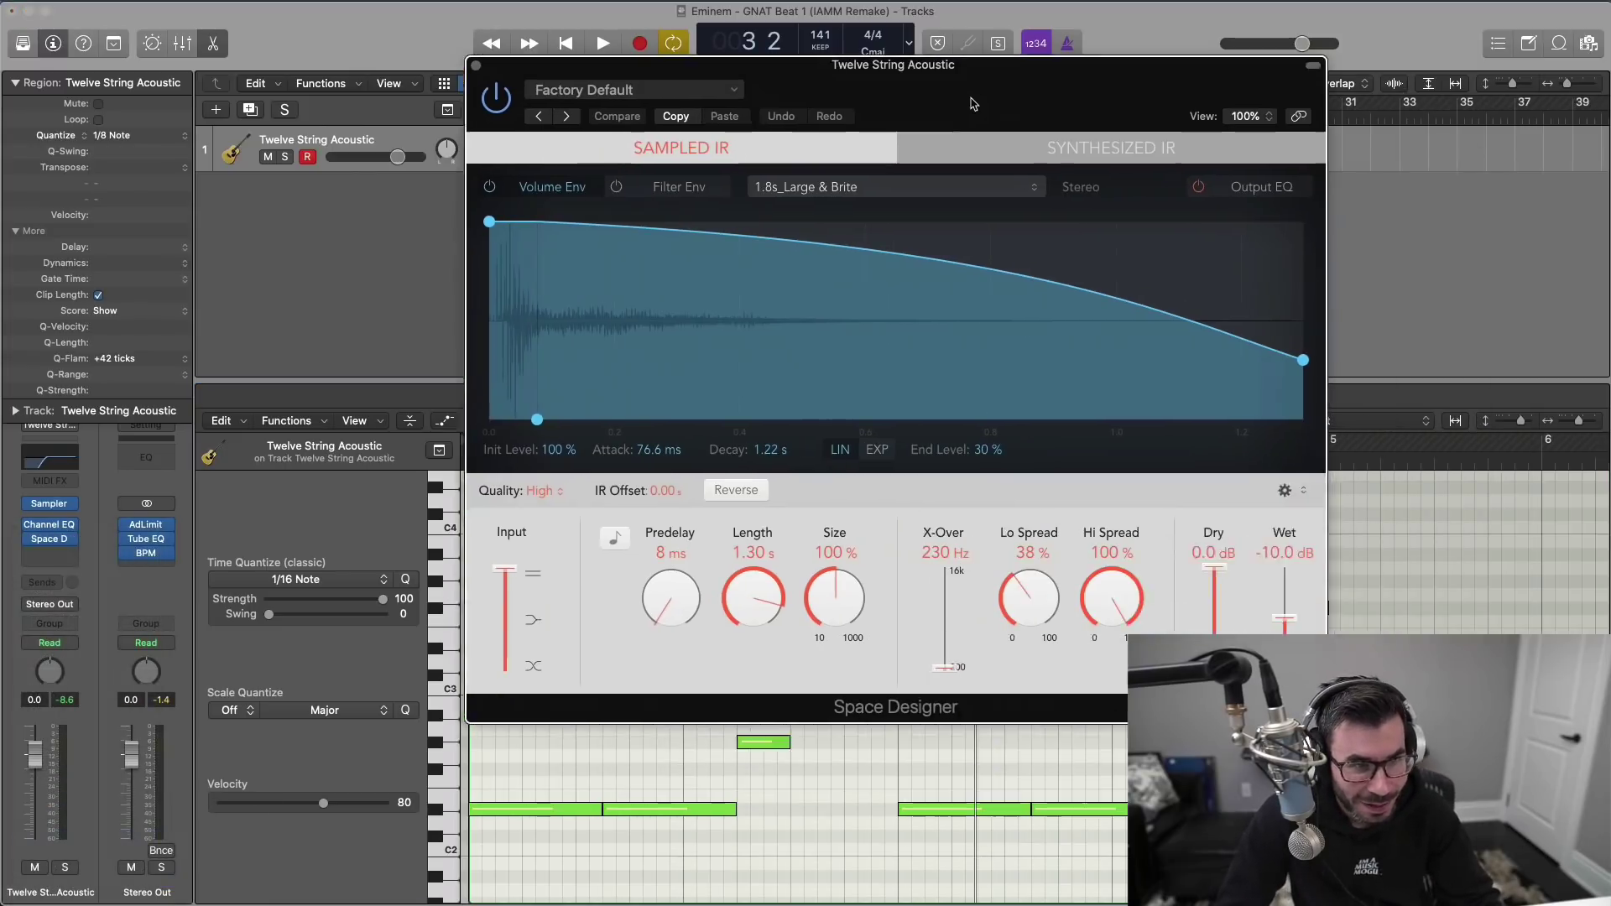
drag(971, 103, 951, 141)
Step: Load the 02.9s Vintage Gear Hall preset from the large hall spaces into Space Designer and audition the reverb
click(613, 128)
mouse_move(672, 447)
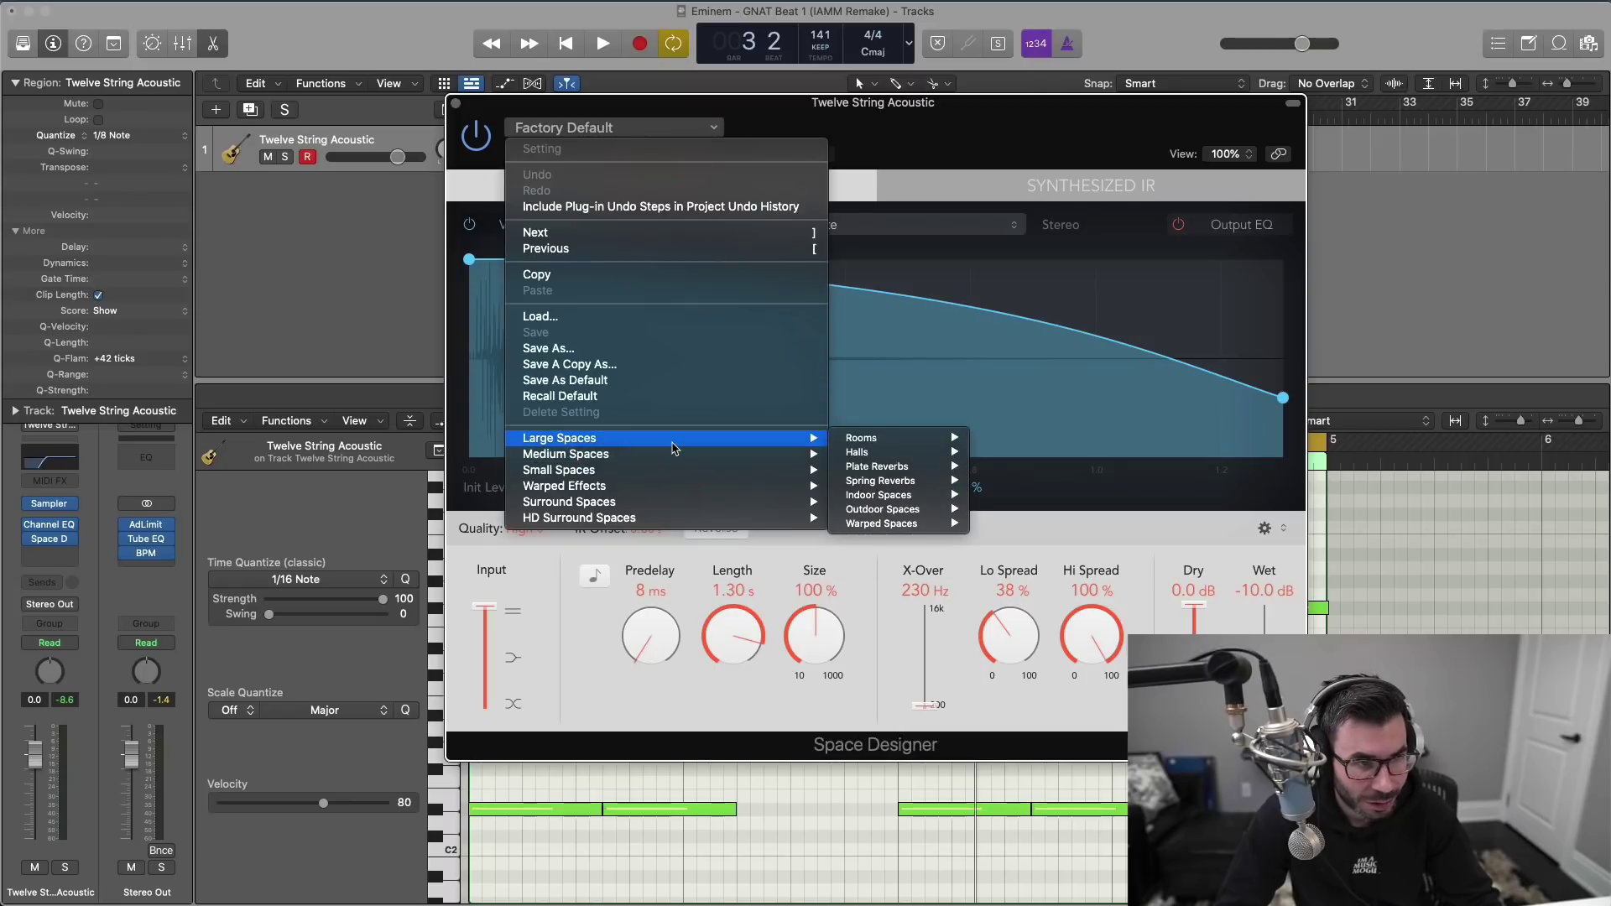
mouse_move(895, 471)
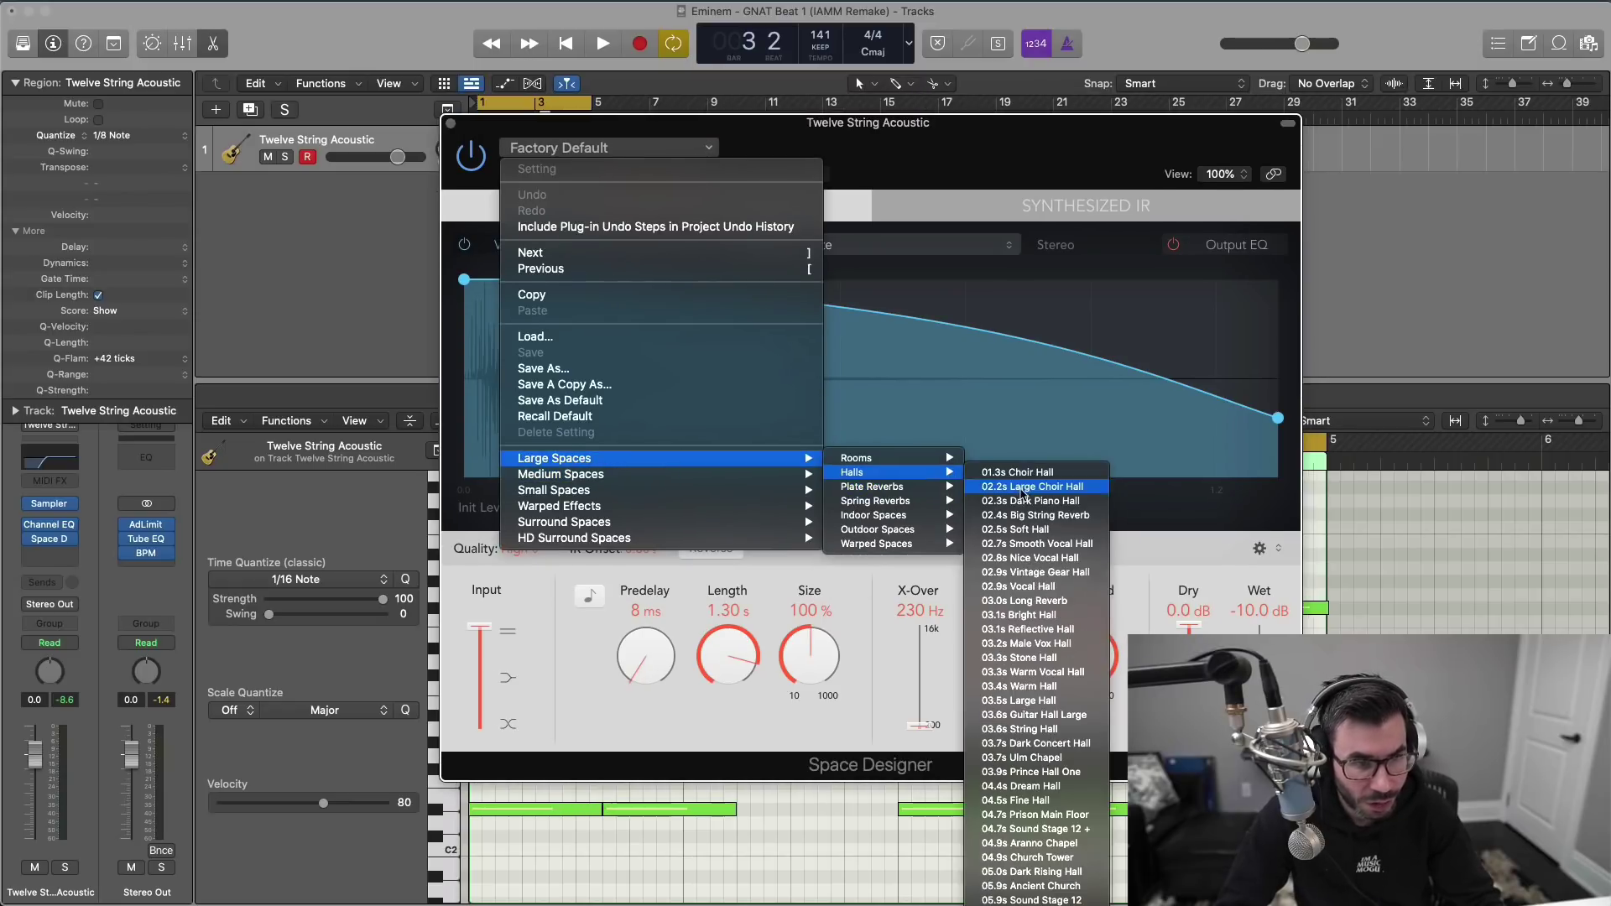
click(1026, 573)
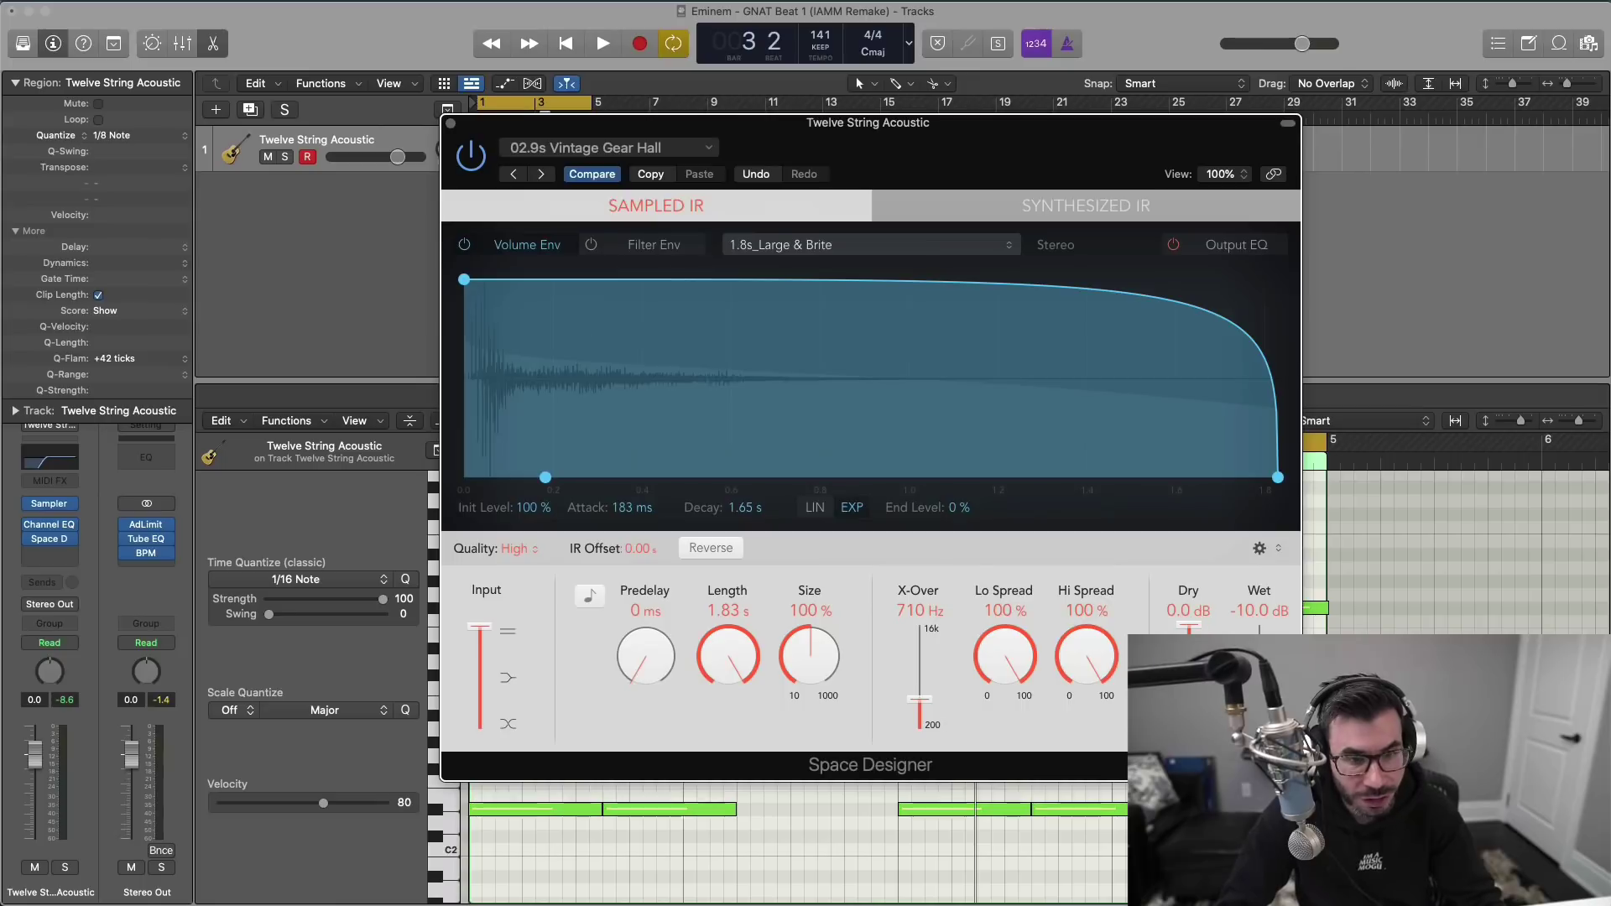
key(space)
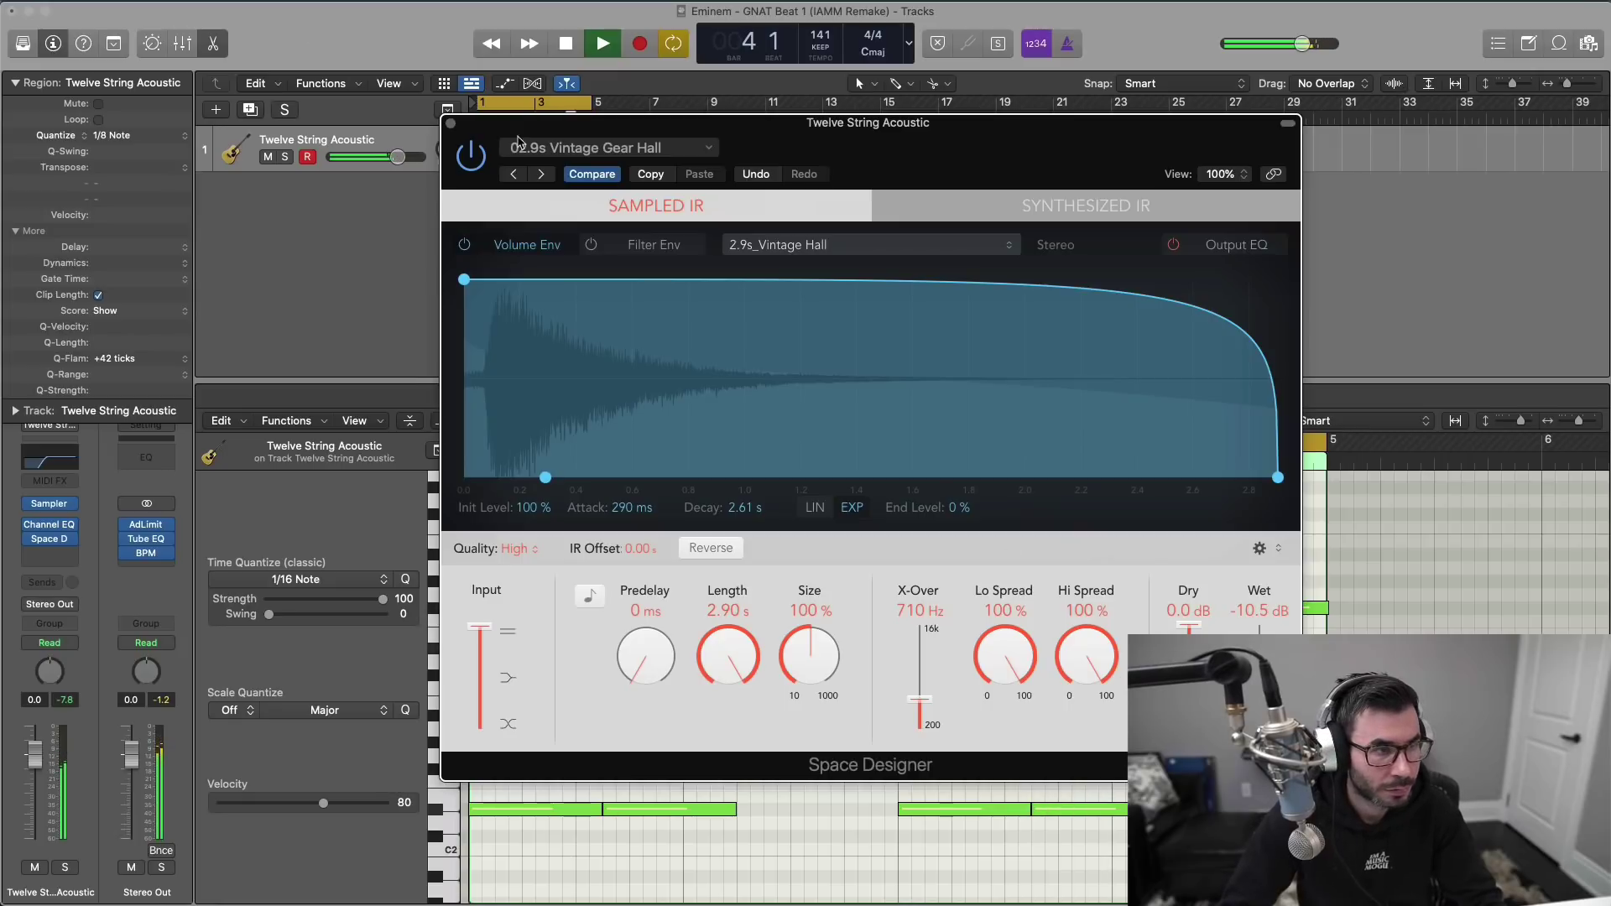
click(449, 124)
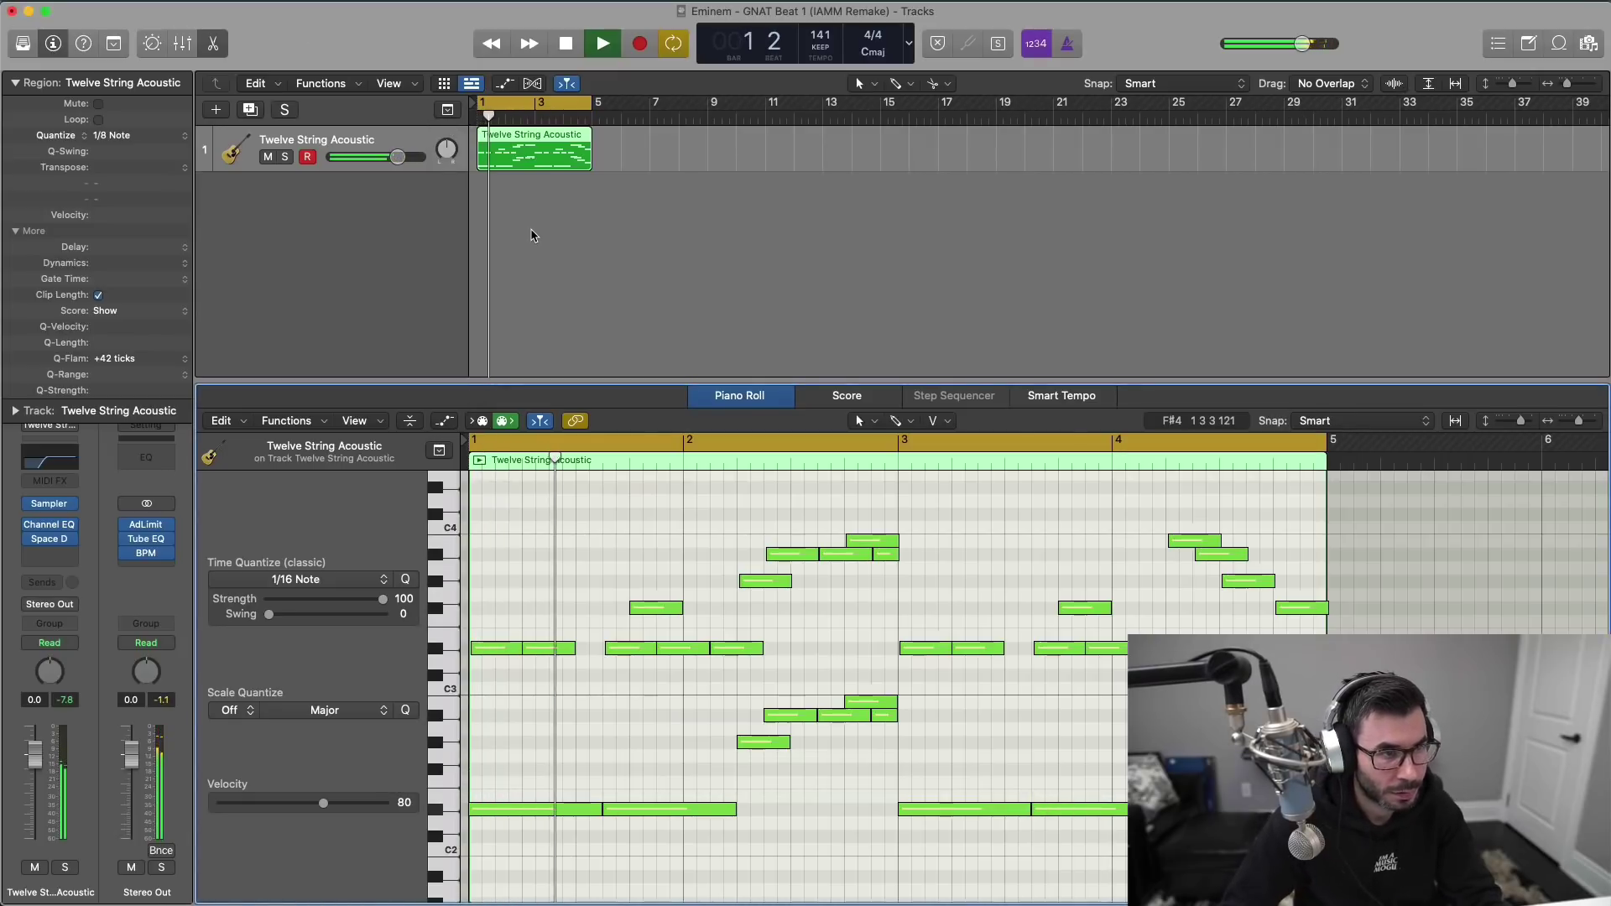
key(space)
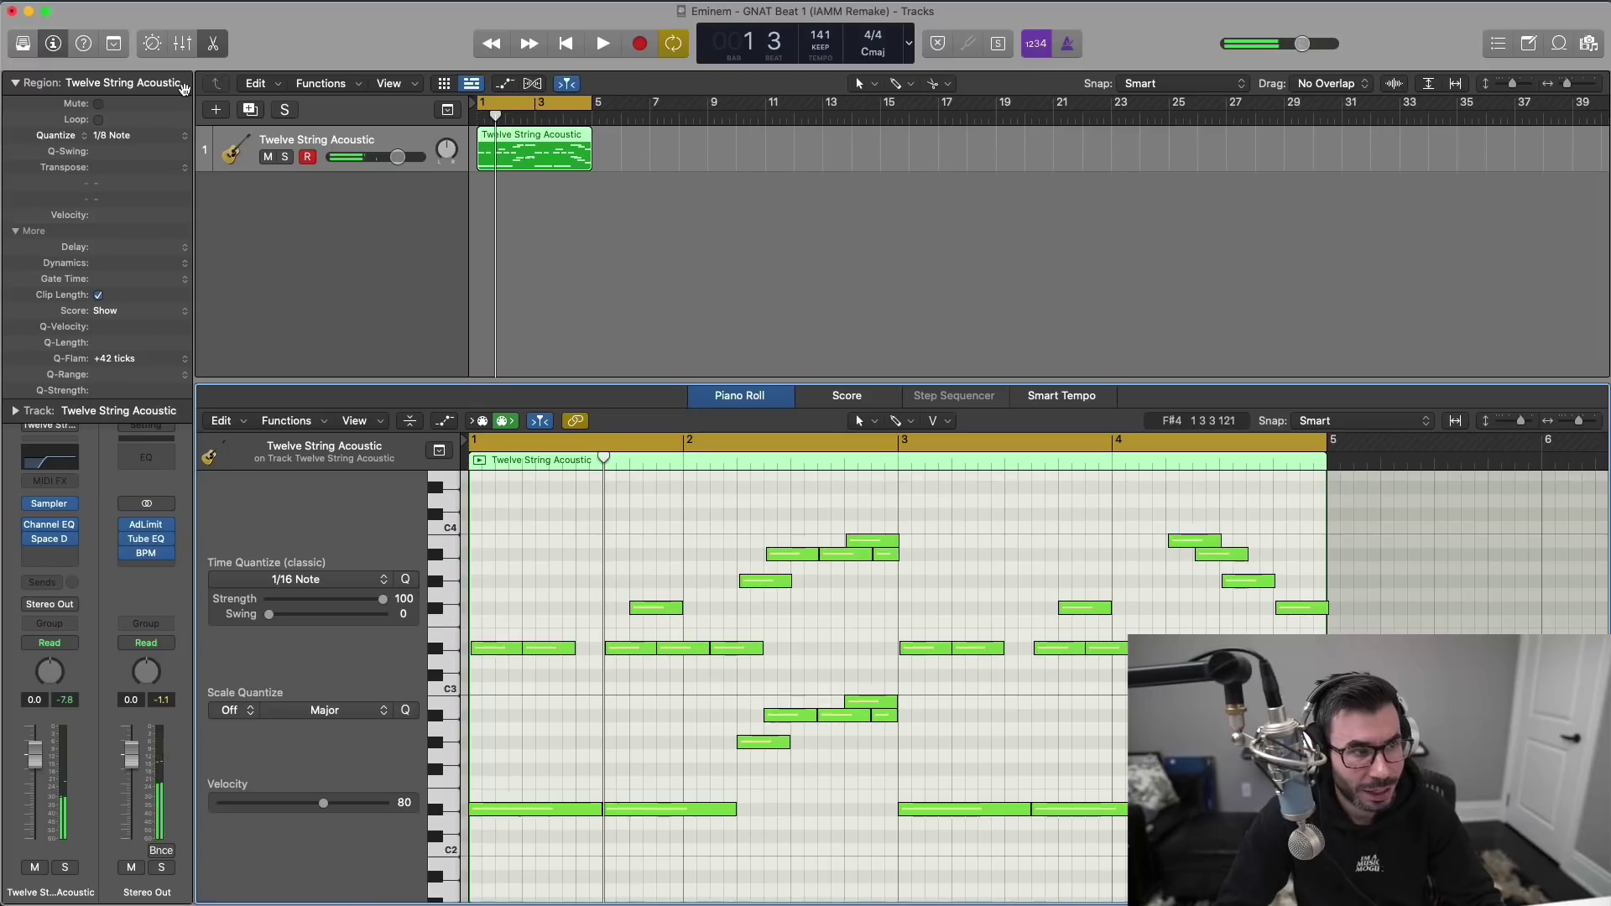
Step: Create a second software instrument track and copy the Twelve String Acoustic region onto it at bar 1
click(215, 110)
key(Return)
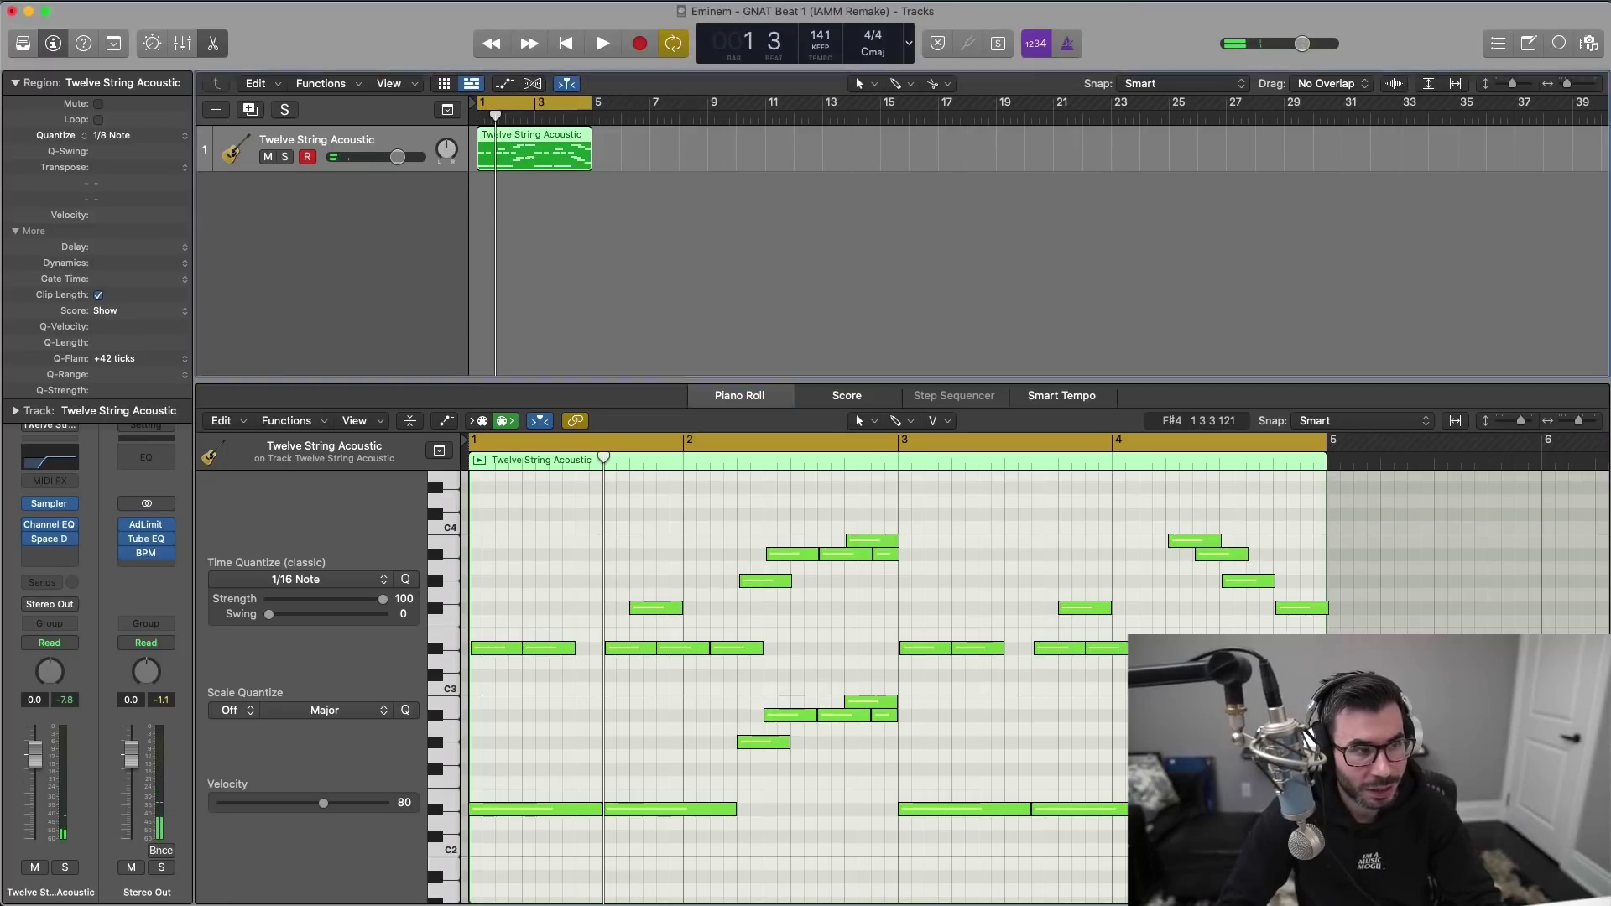
drag(526, 180, 535, 194)
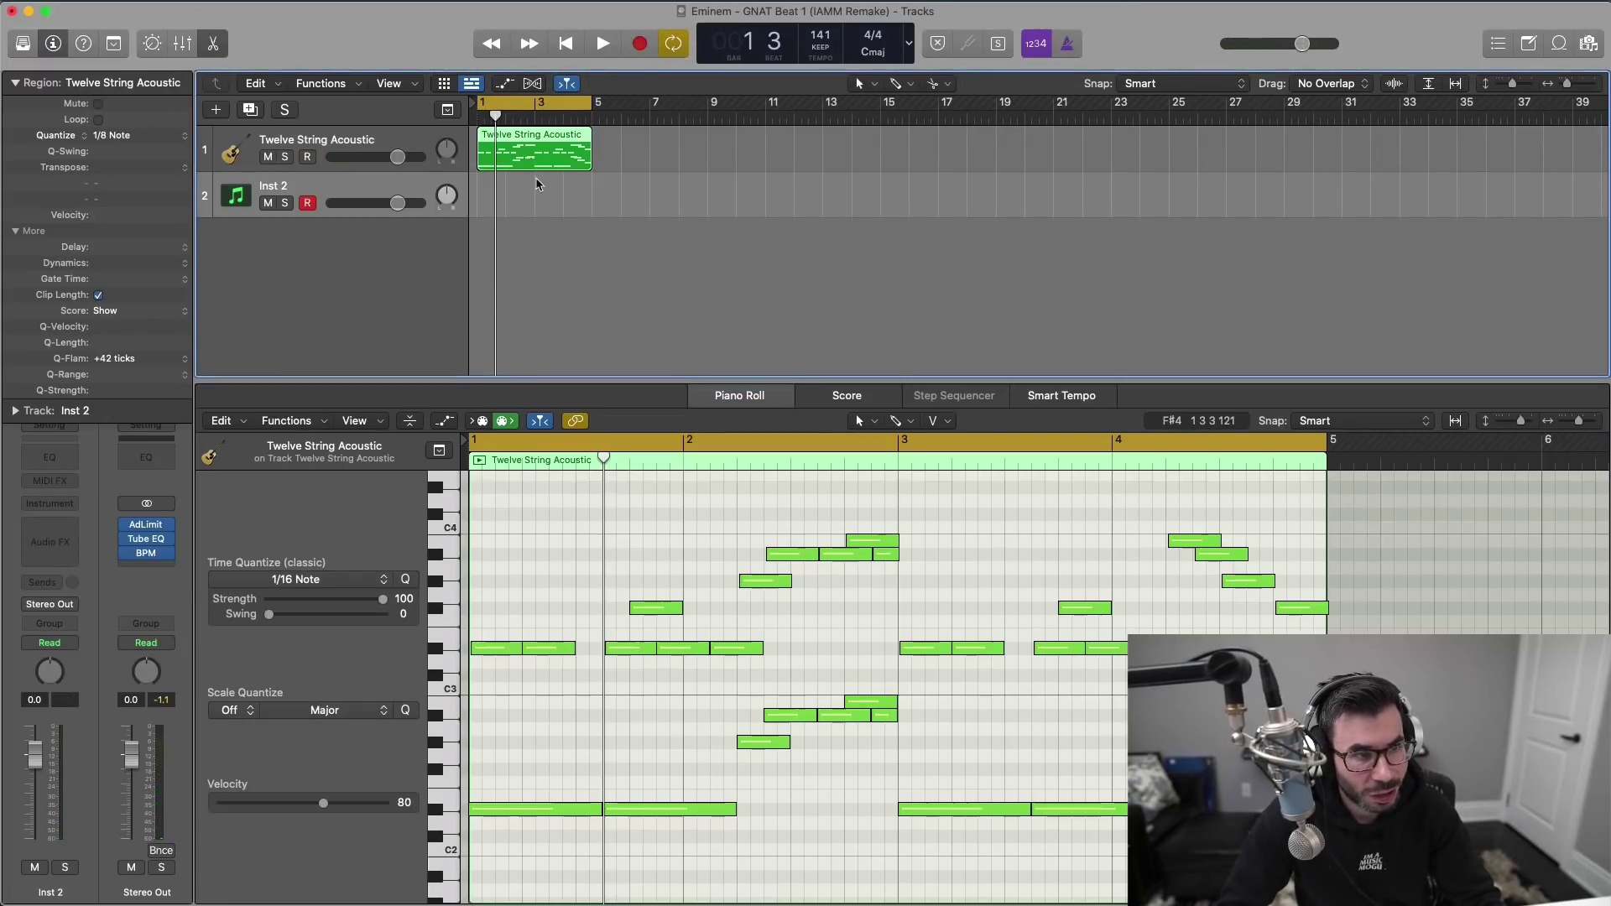
Step: Load the legacy Logic electric guitar patch Room Guitar on the second track and play it with the acoustic guitar
click(22, 43)
click(42, 676)
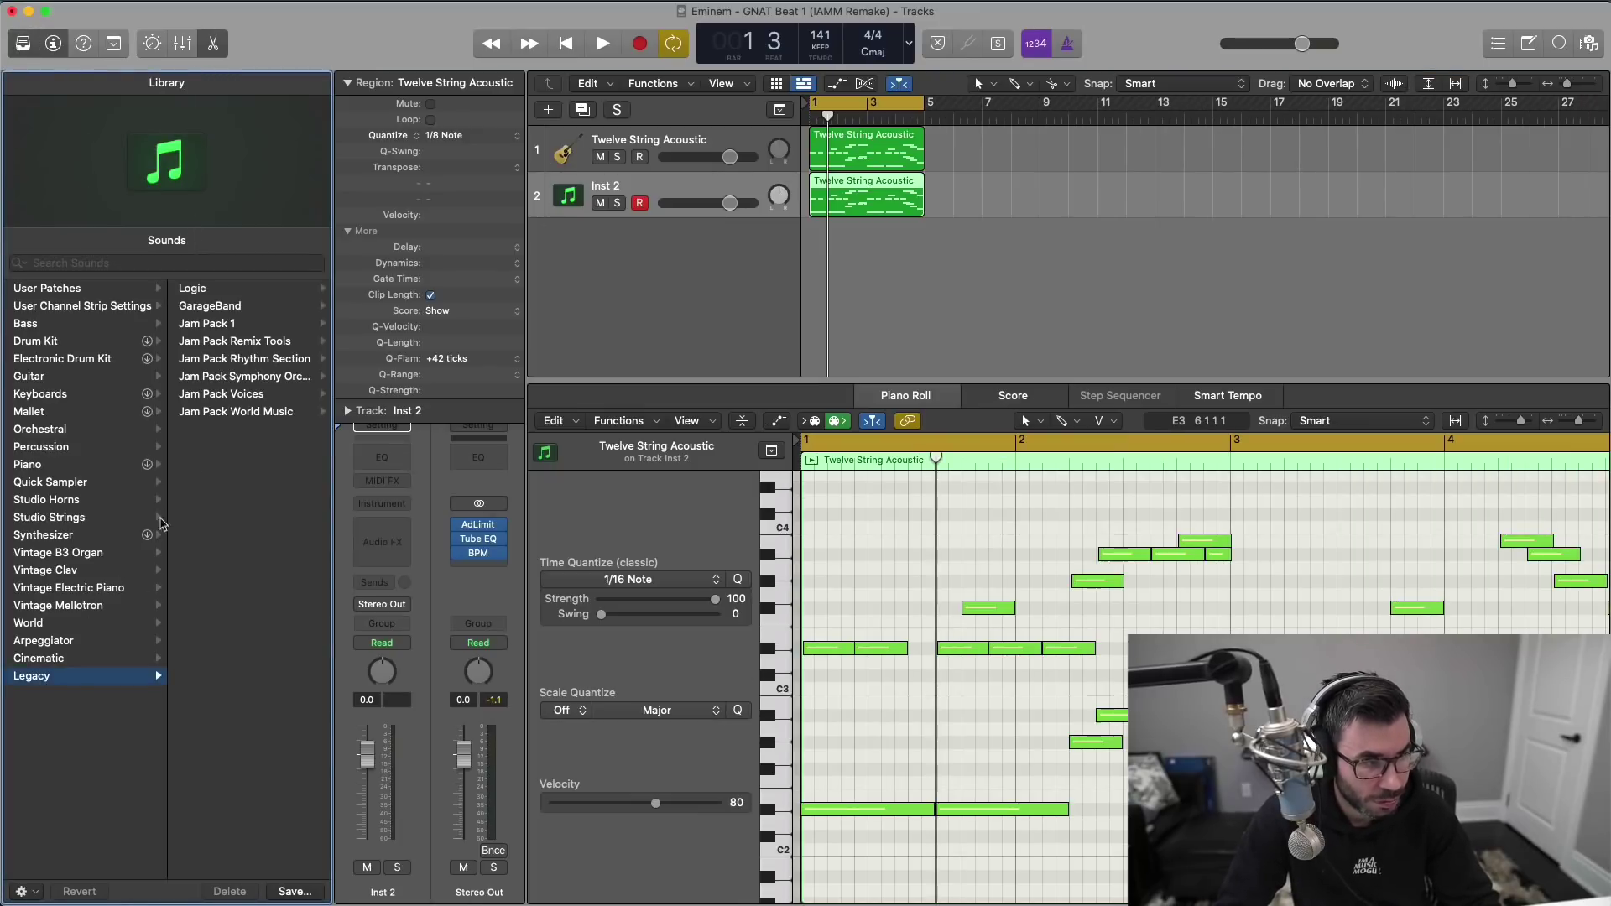
click(209, 289)
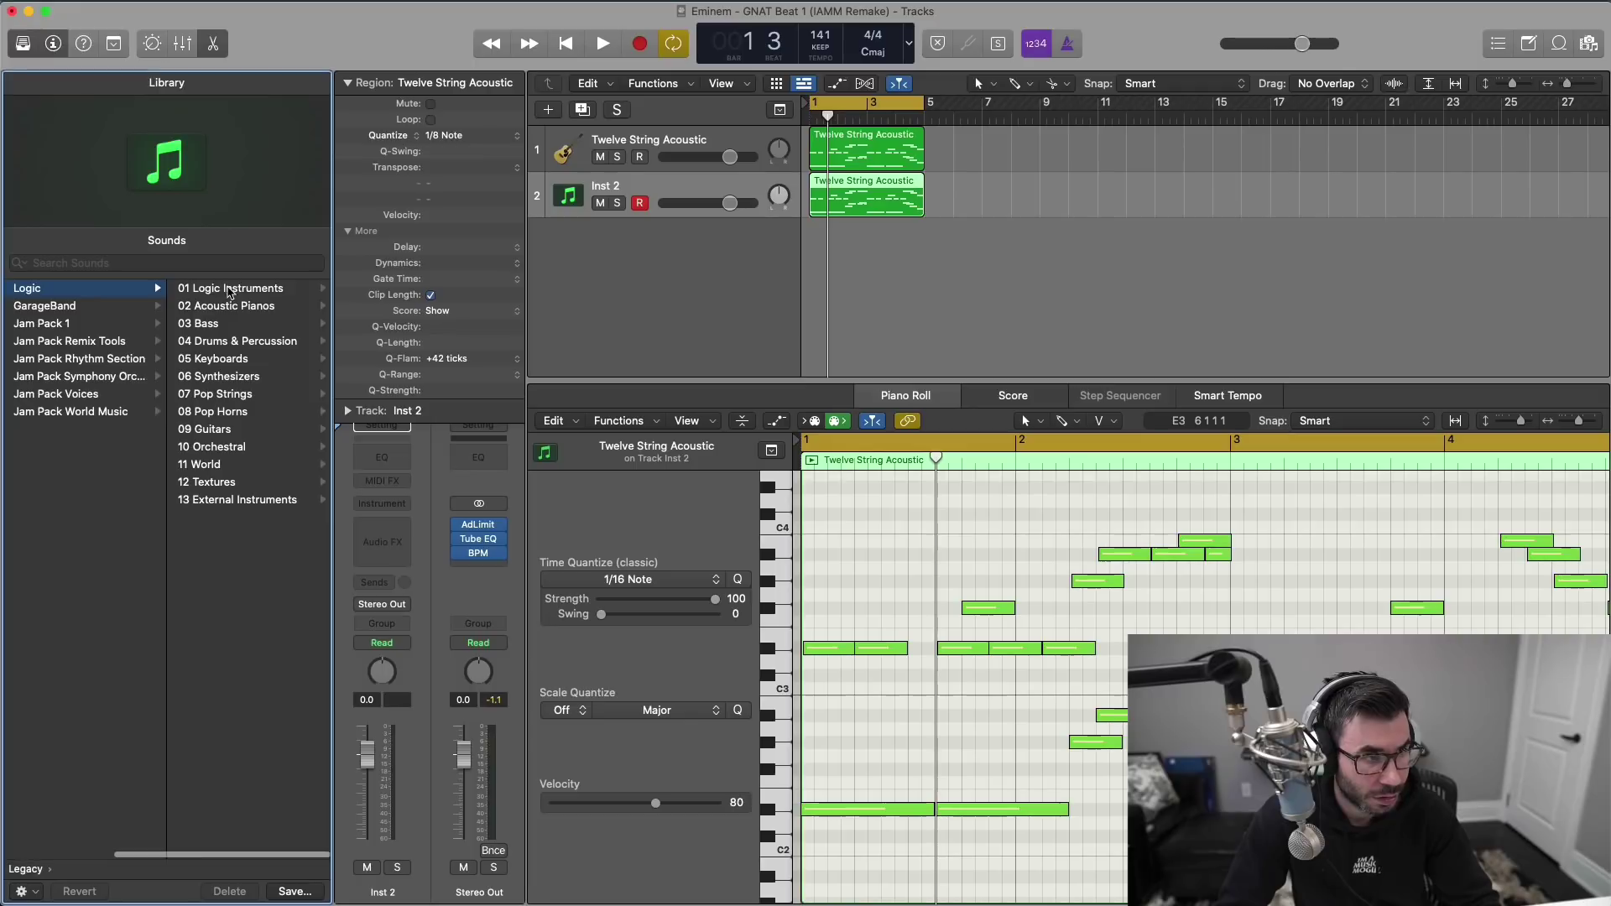
click(213, 430)
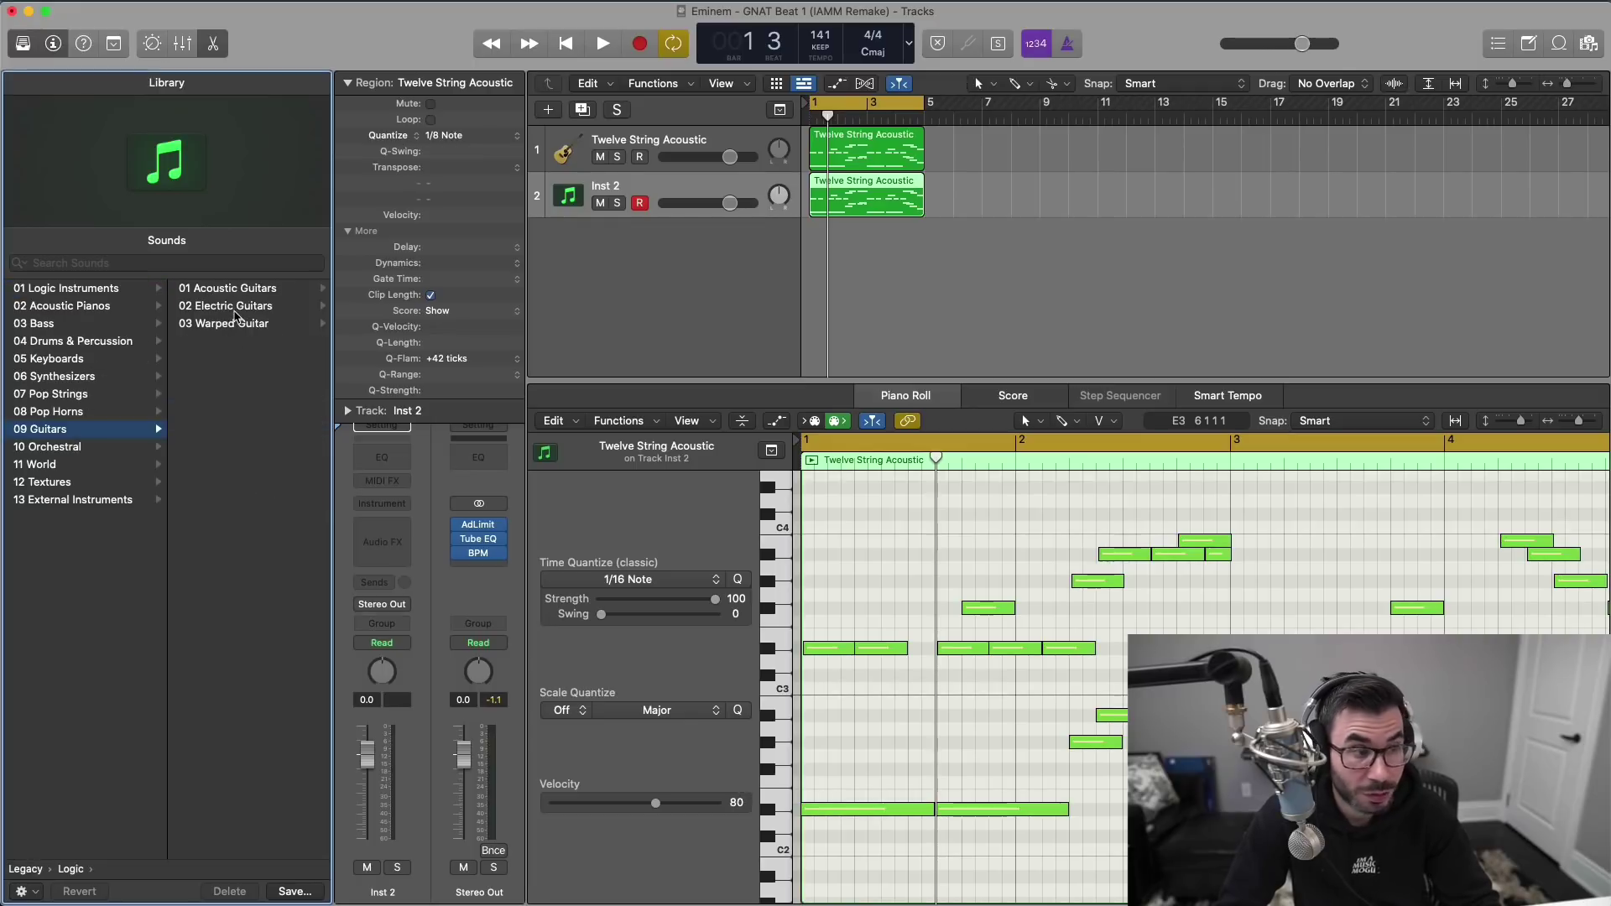
click(228, 306)
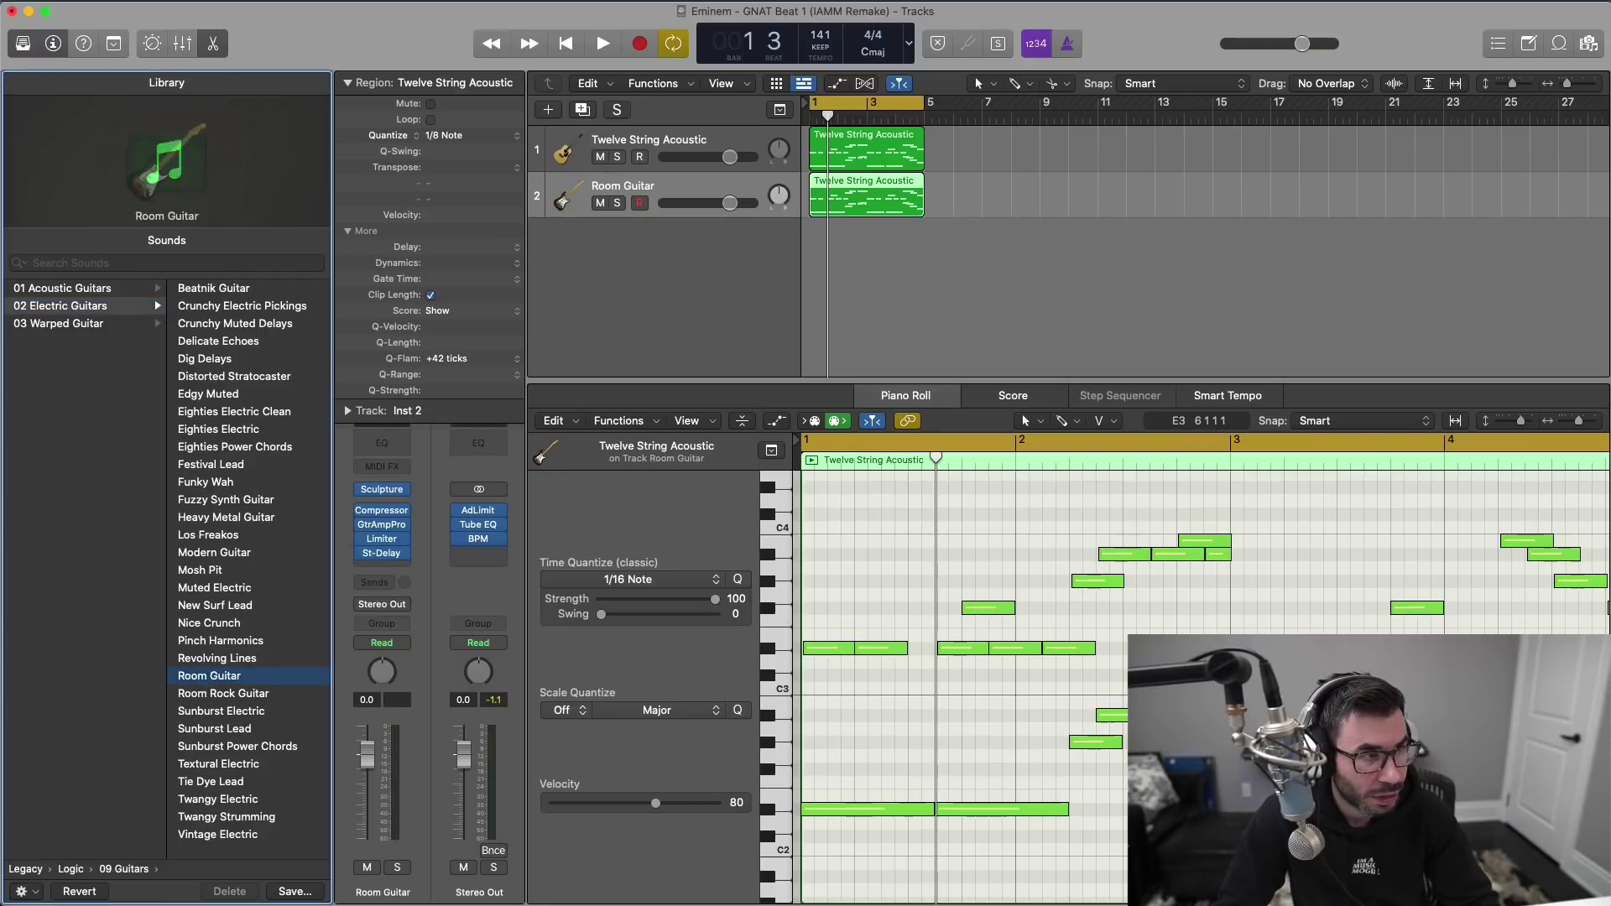
click(22, 44)
key(space)
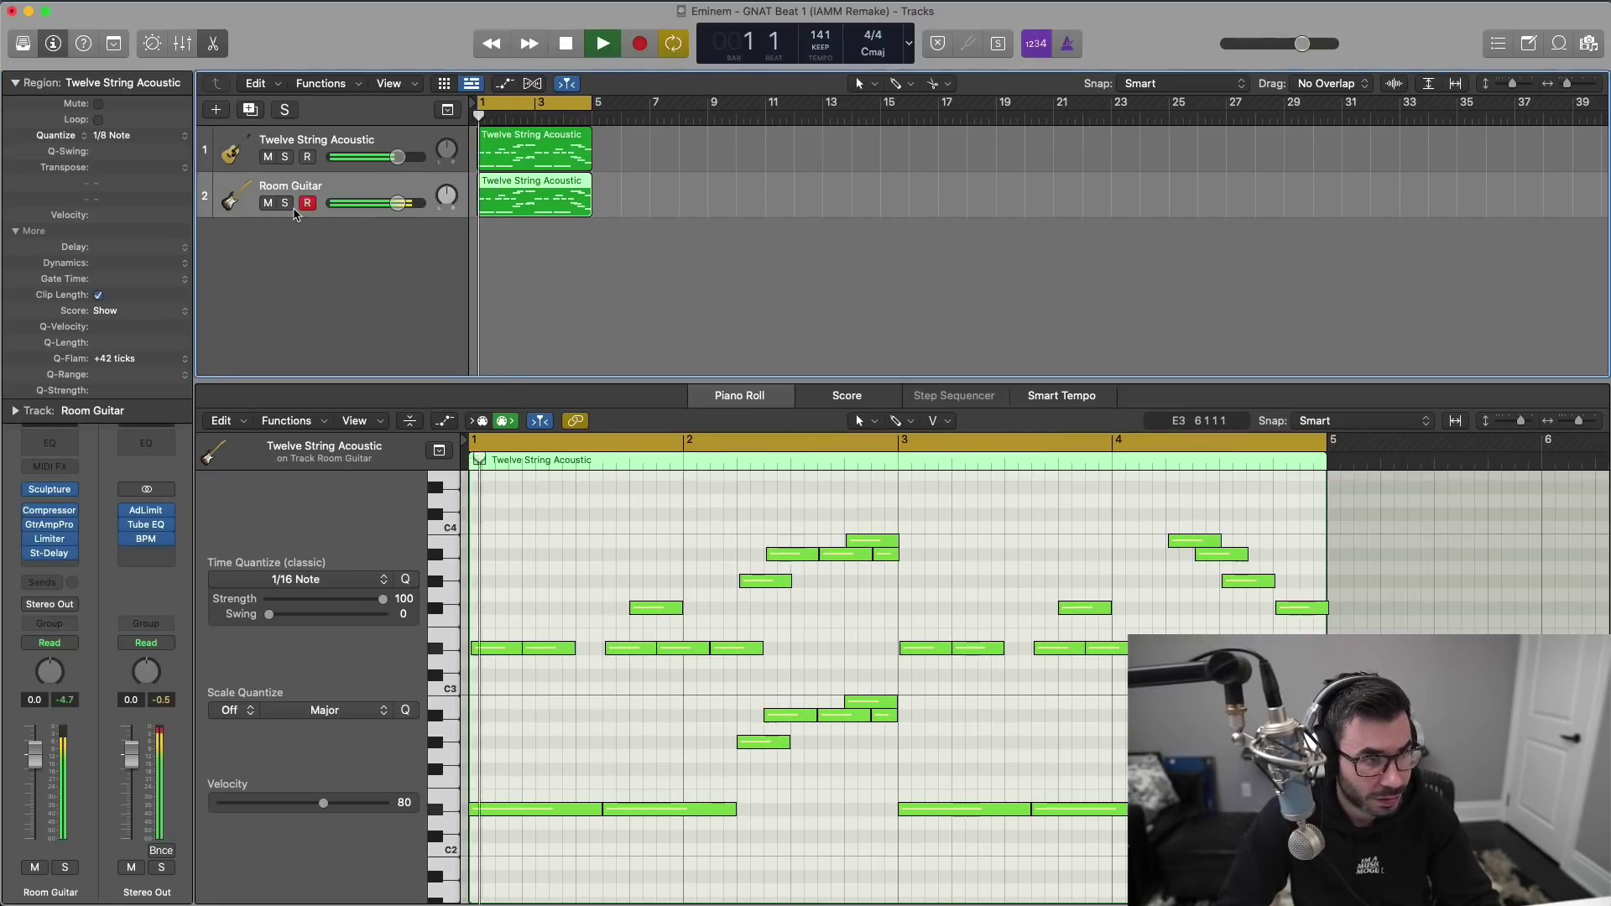
Step: Solo the Room Guitar track during playback and look at its Sculpture instrument settings
click(286, 204)
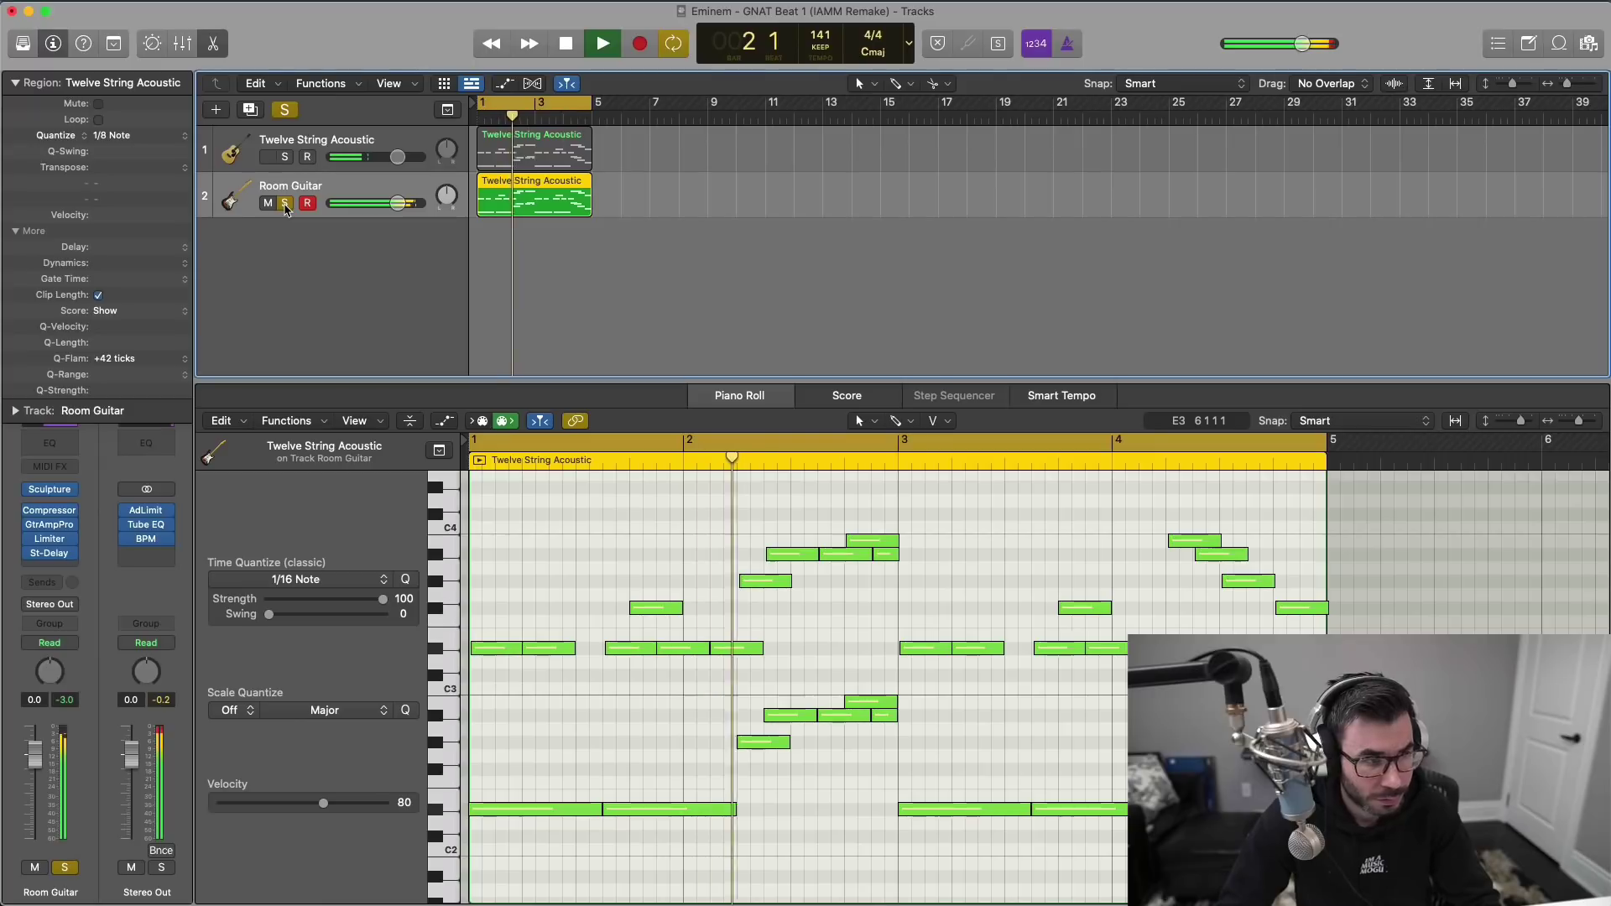
click(50, 489)
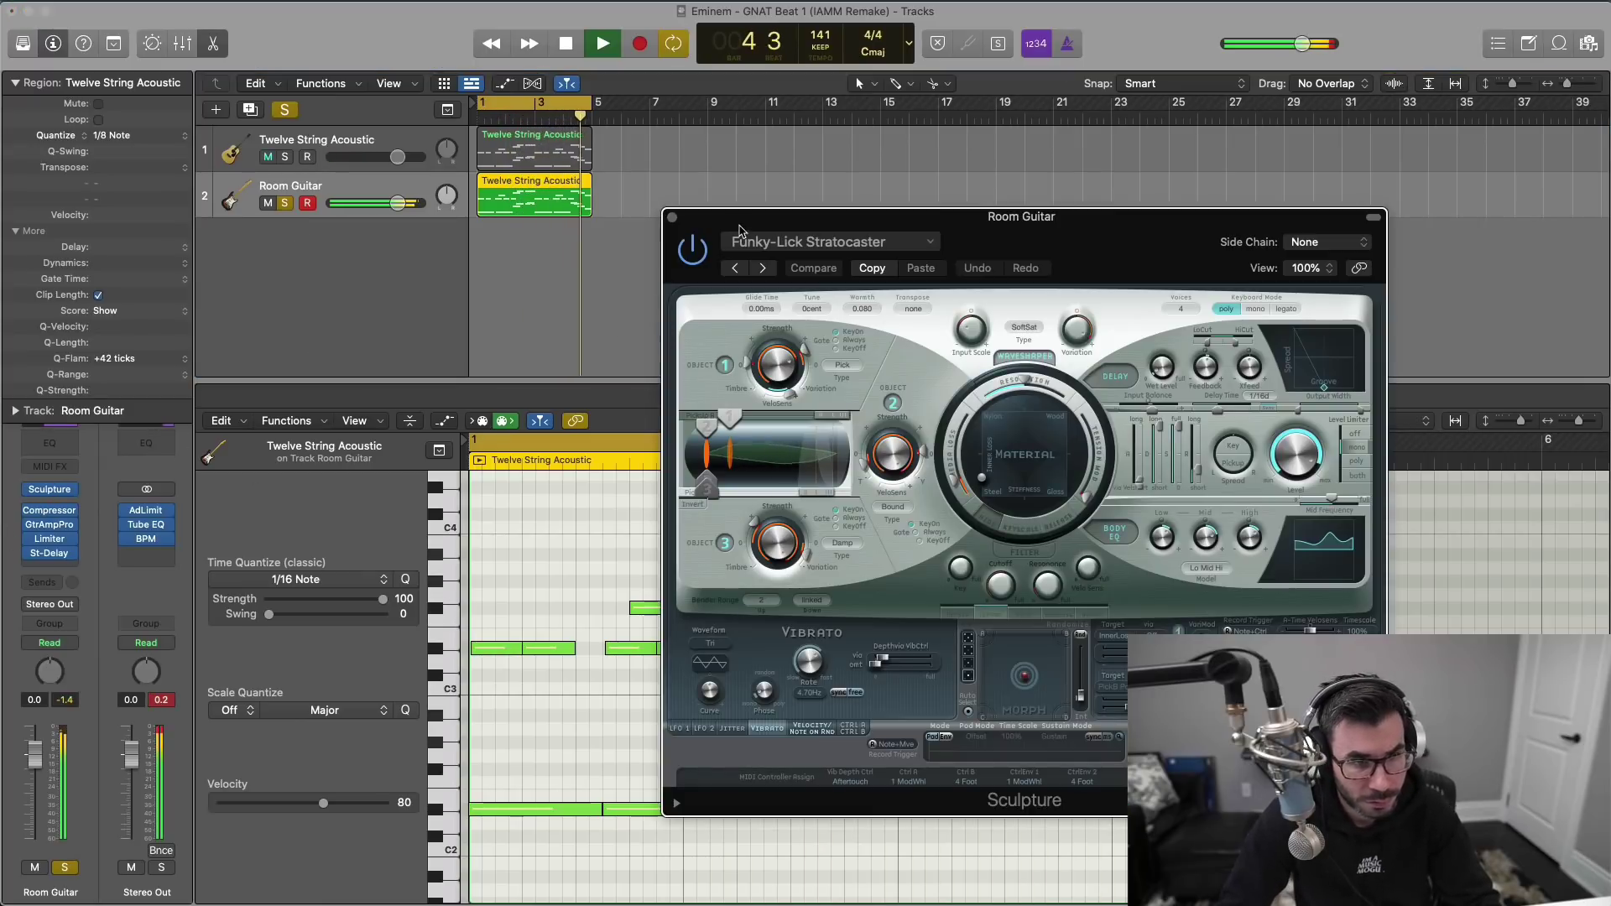
click(671, 217)
key(space)
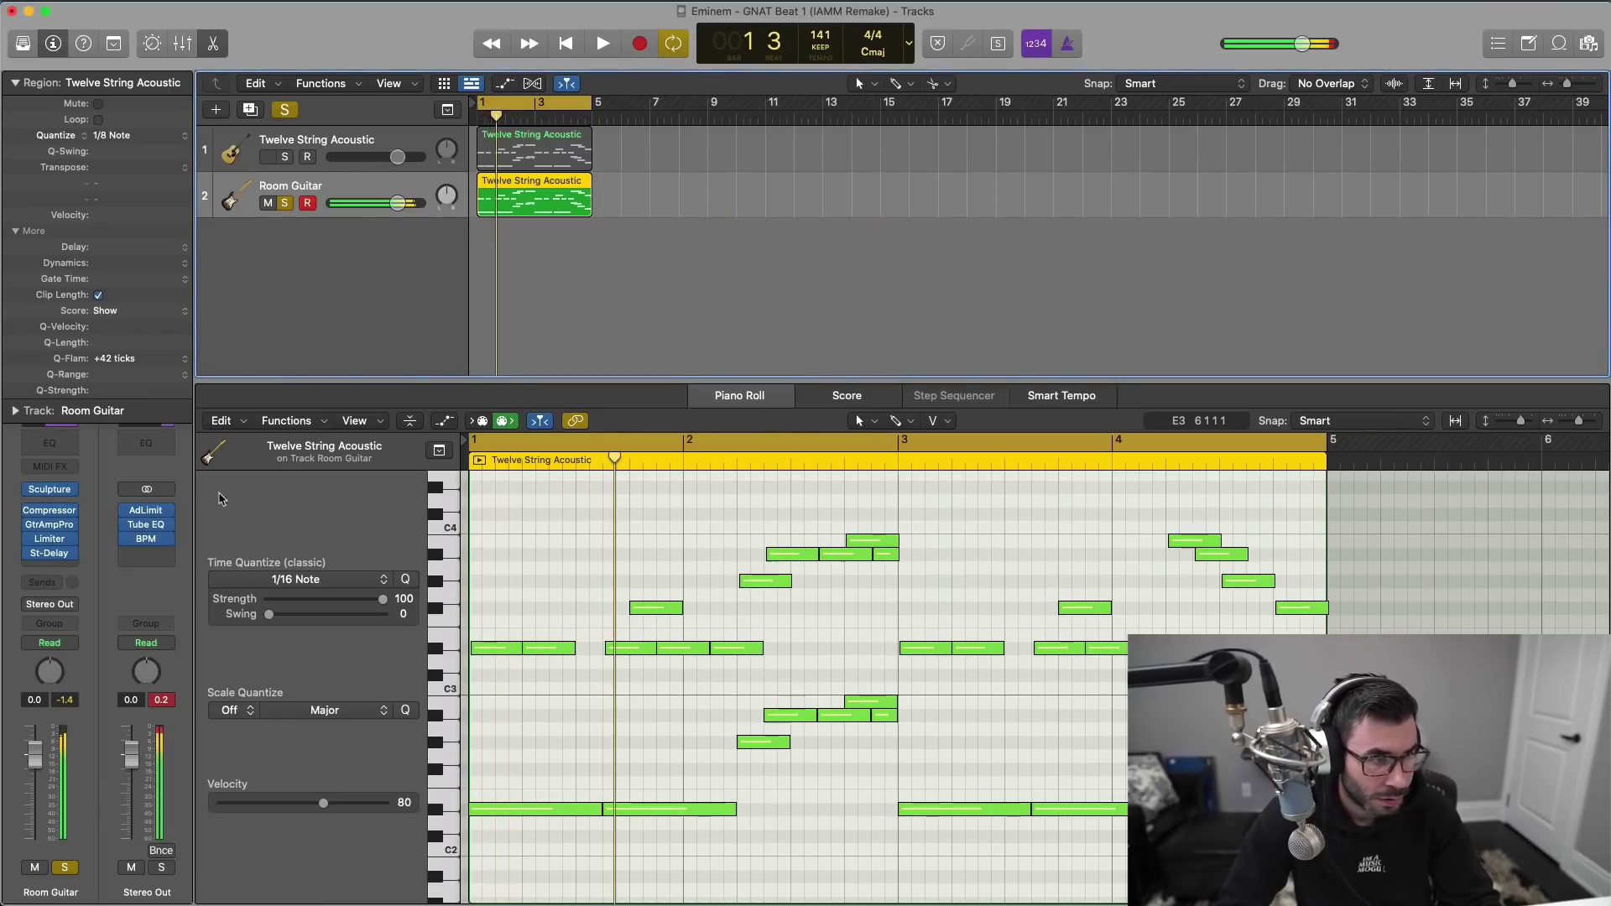
Step: Lower the Room Guitar volume to -16.6 dB and solo the Twelve String Acoustic track with it to compare levels
drag(399, 203, 387, 203)
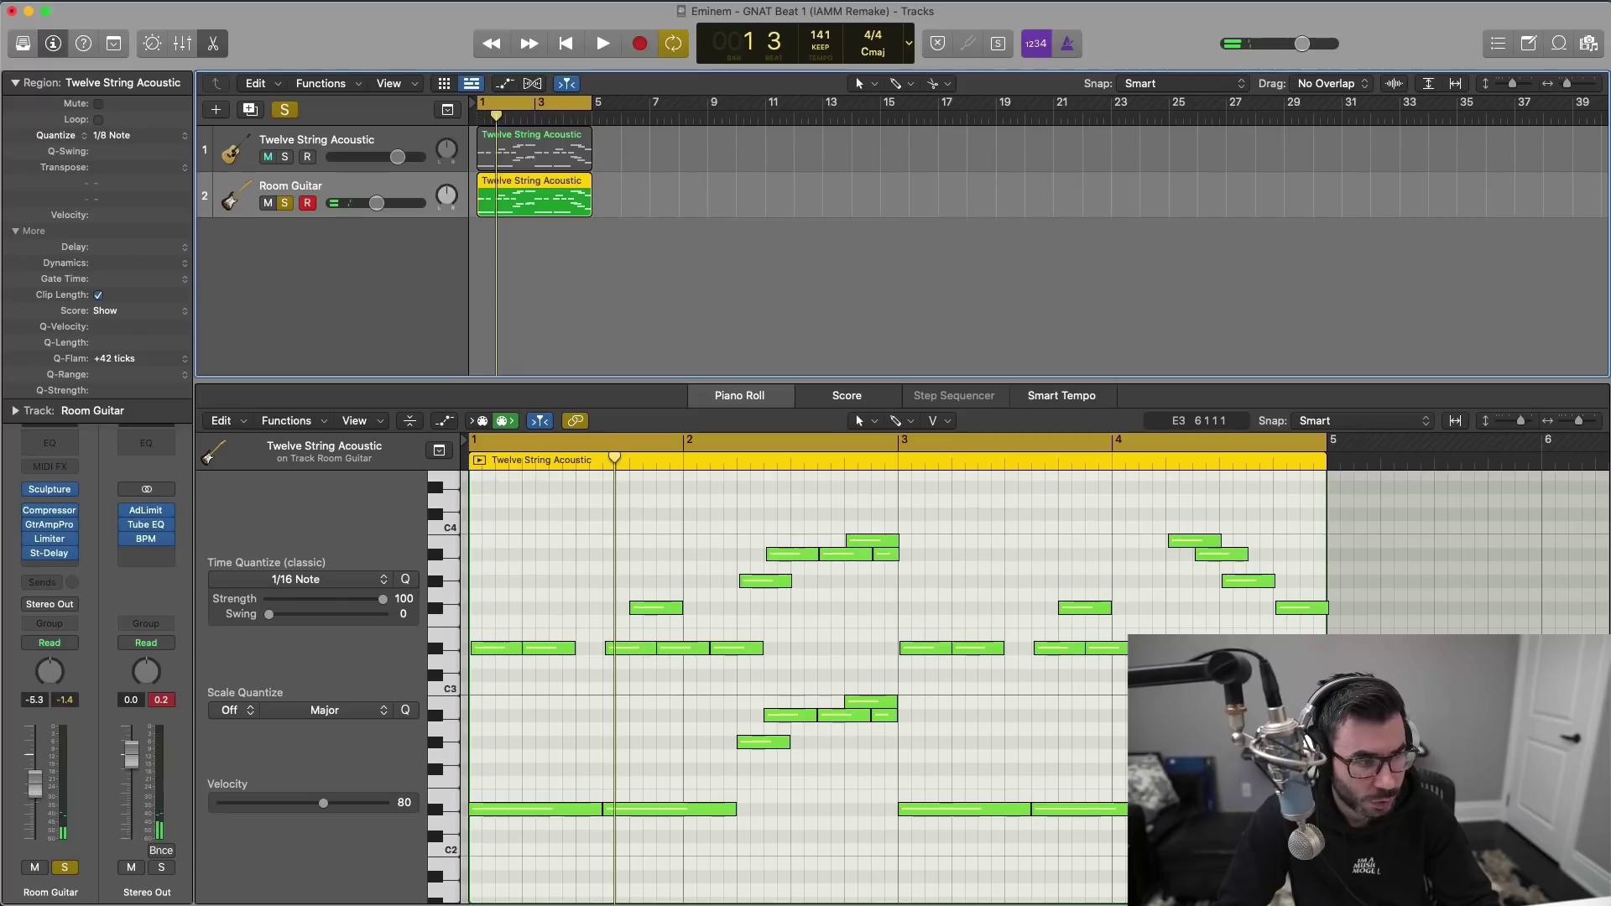
key(space)
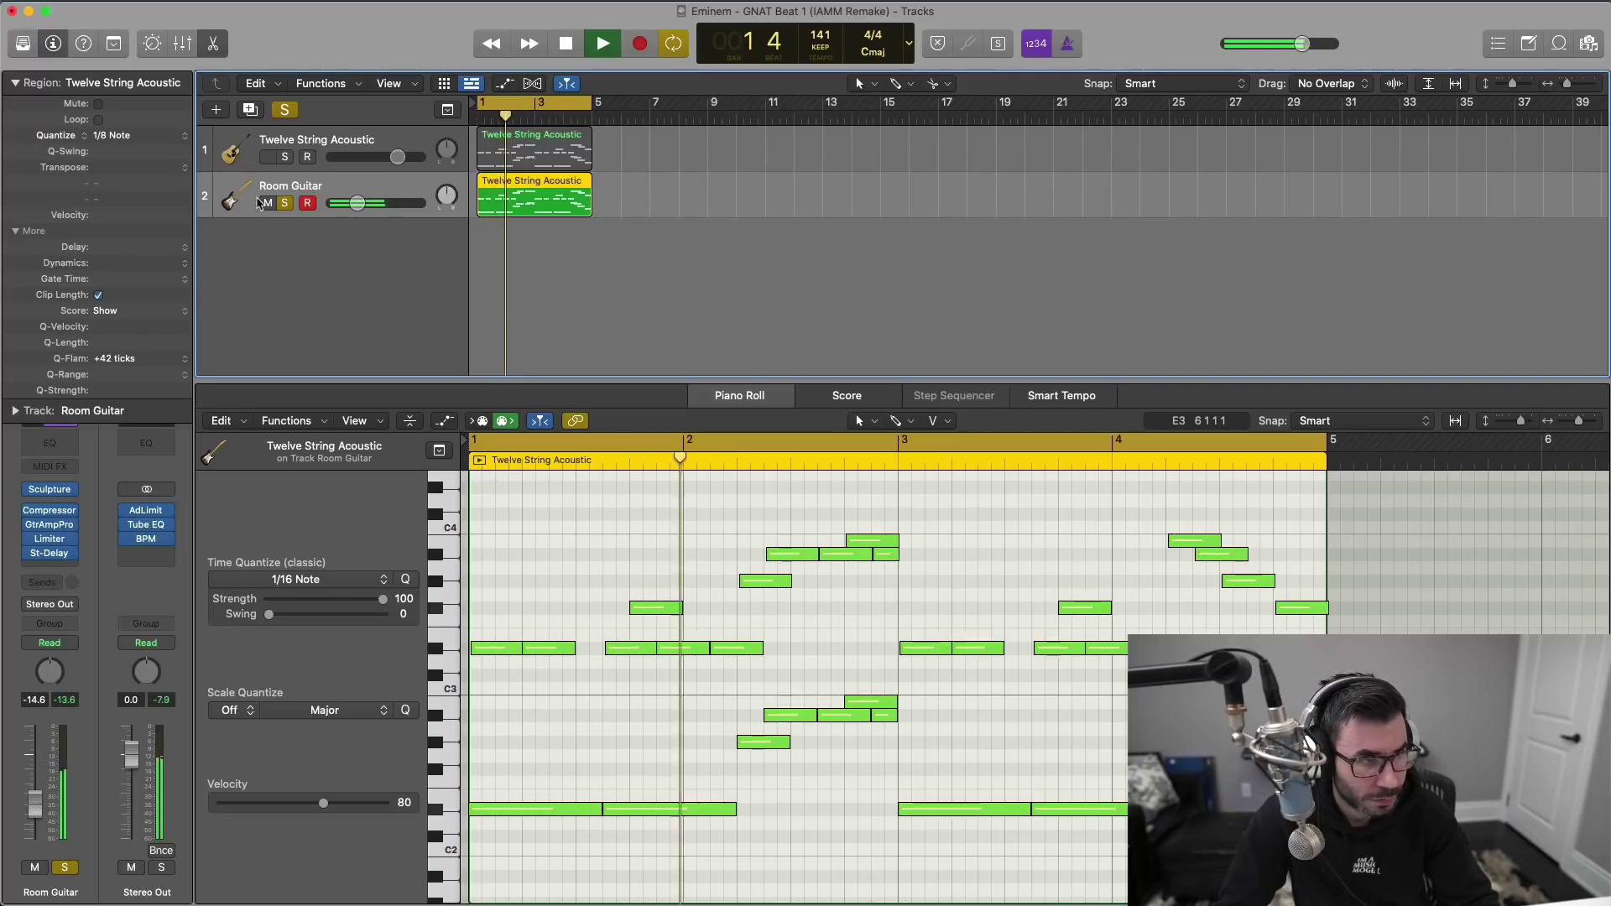
click(284, 157)
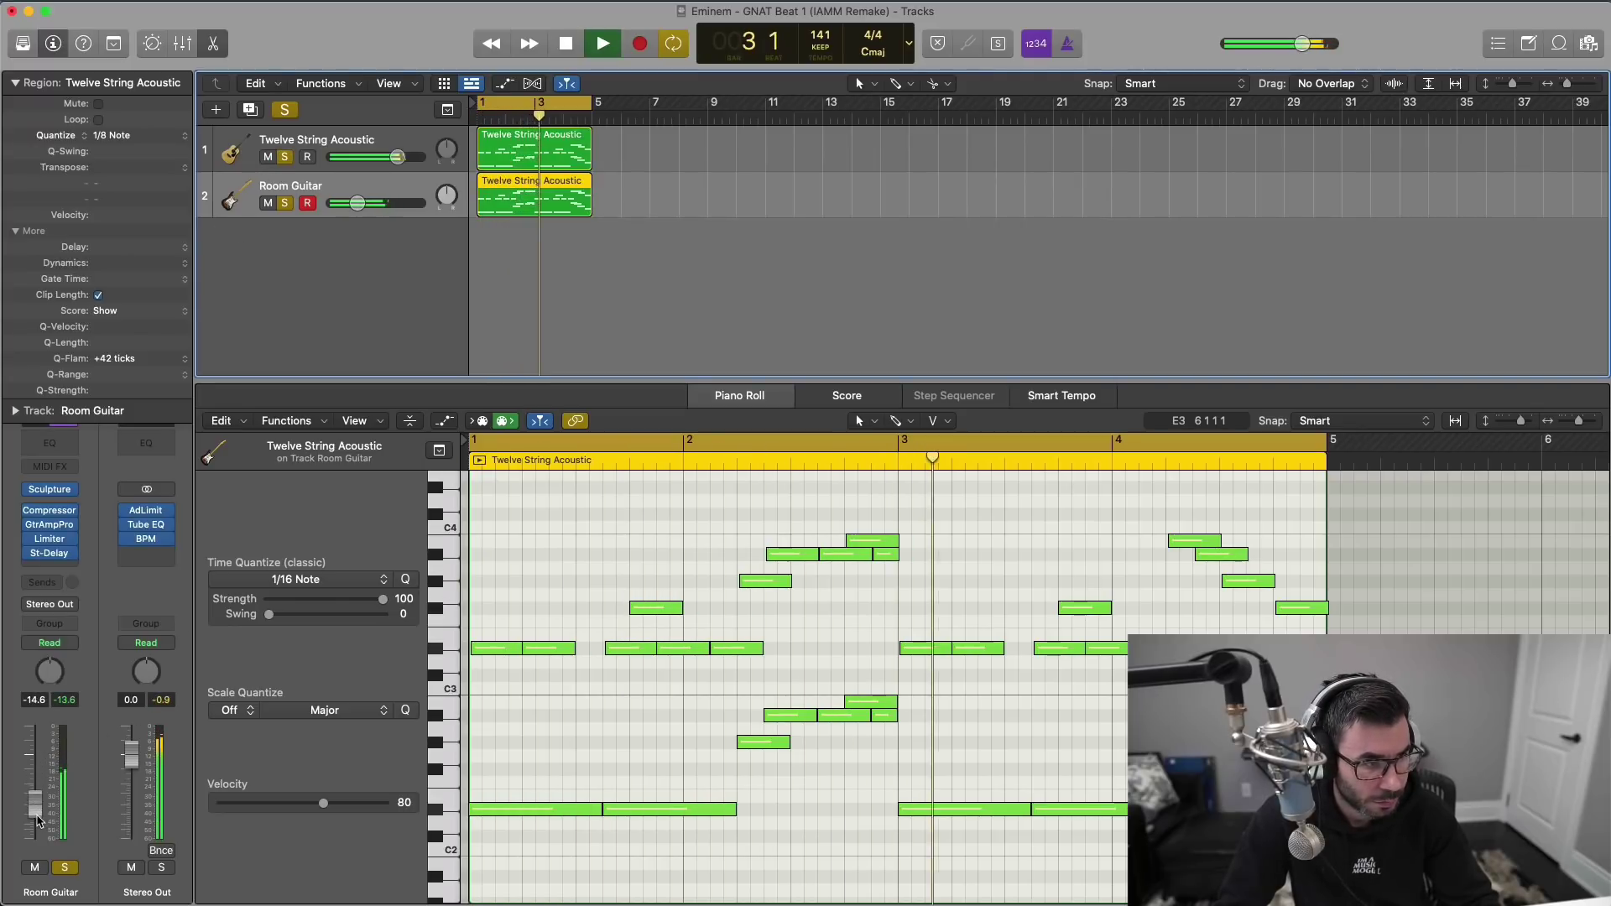
drag(37, 820, 37, 825)
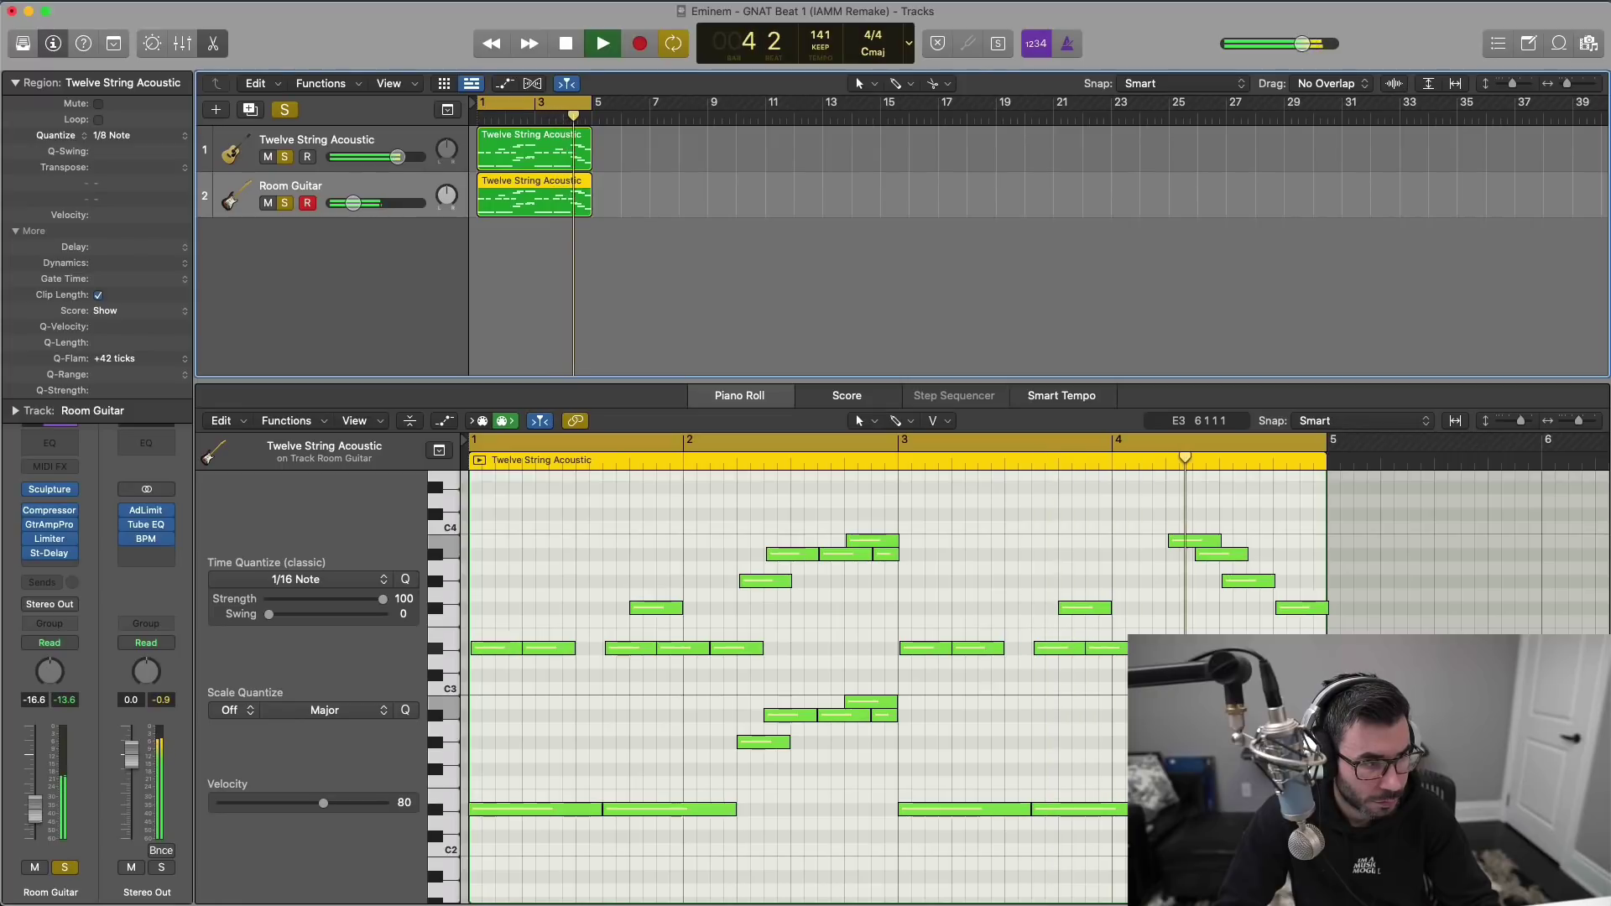
Step: Lower the Twelve String Acoustic volume to -7.2 dB and bring the Room Guitar down slightly further during playback
drag(395, 157, 377, 157)
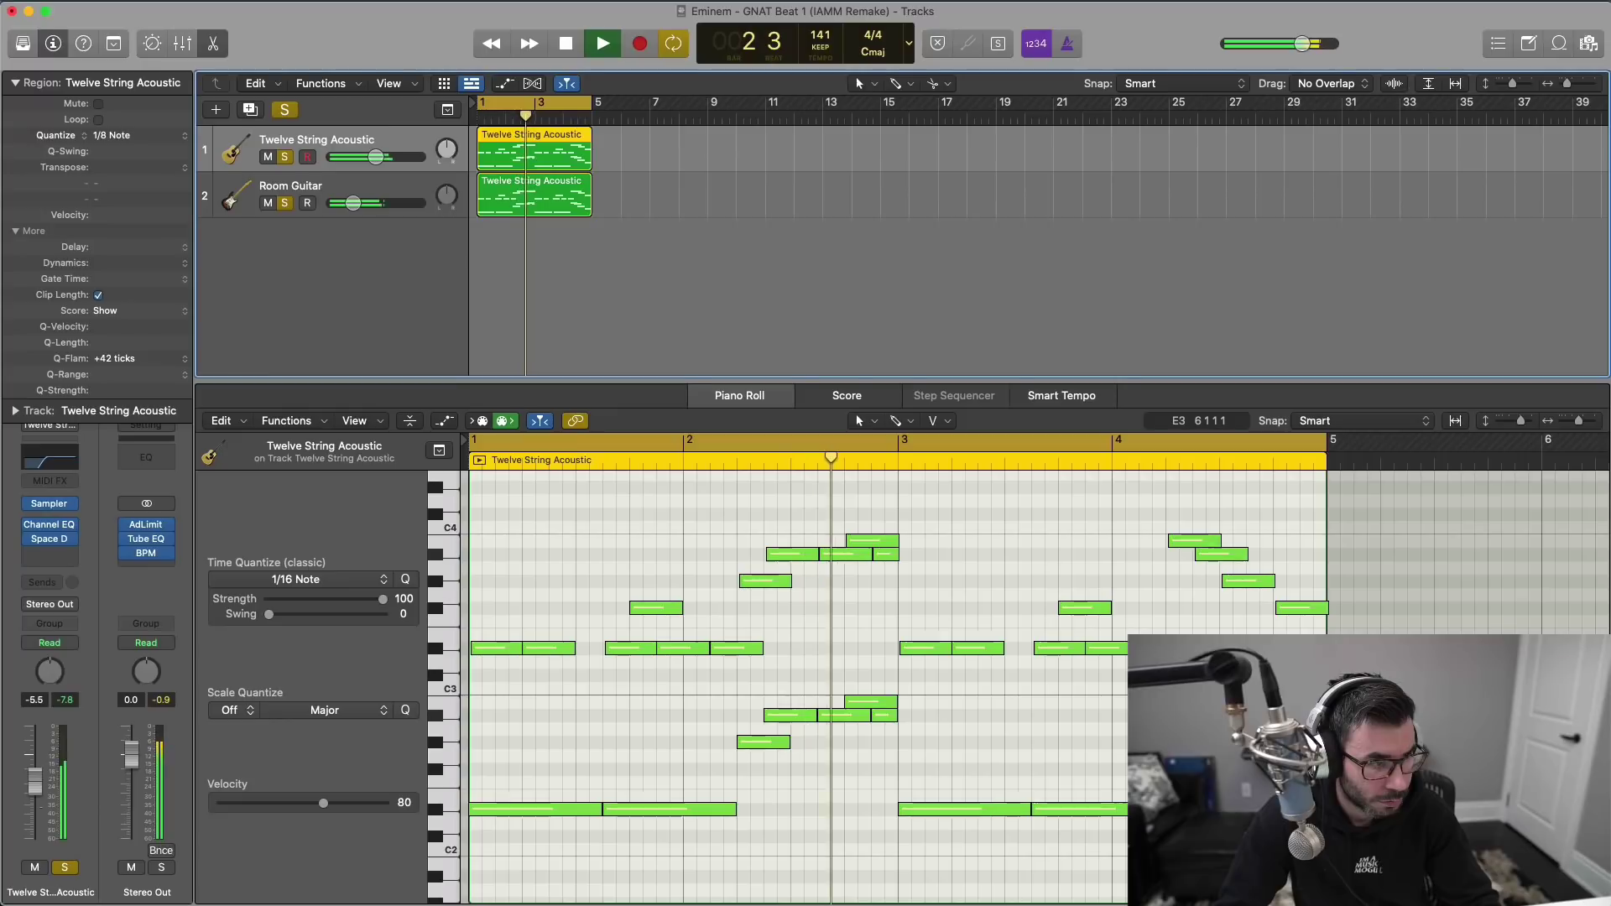
drag(36, 780, 37, 798)
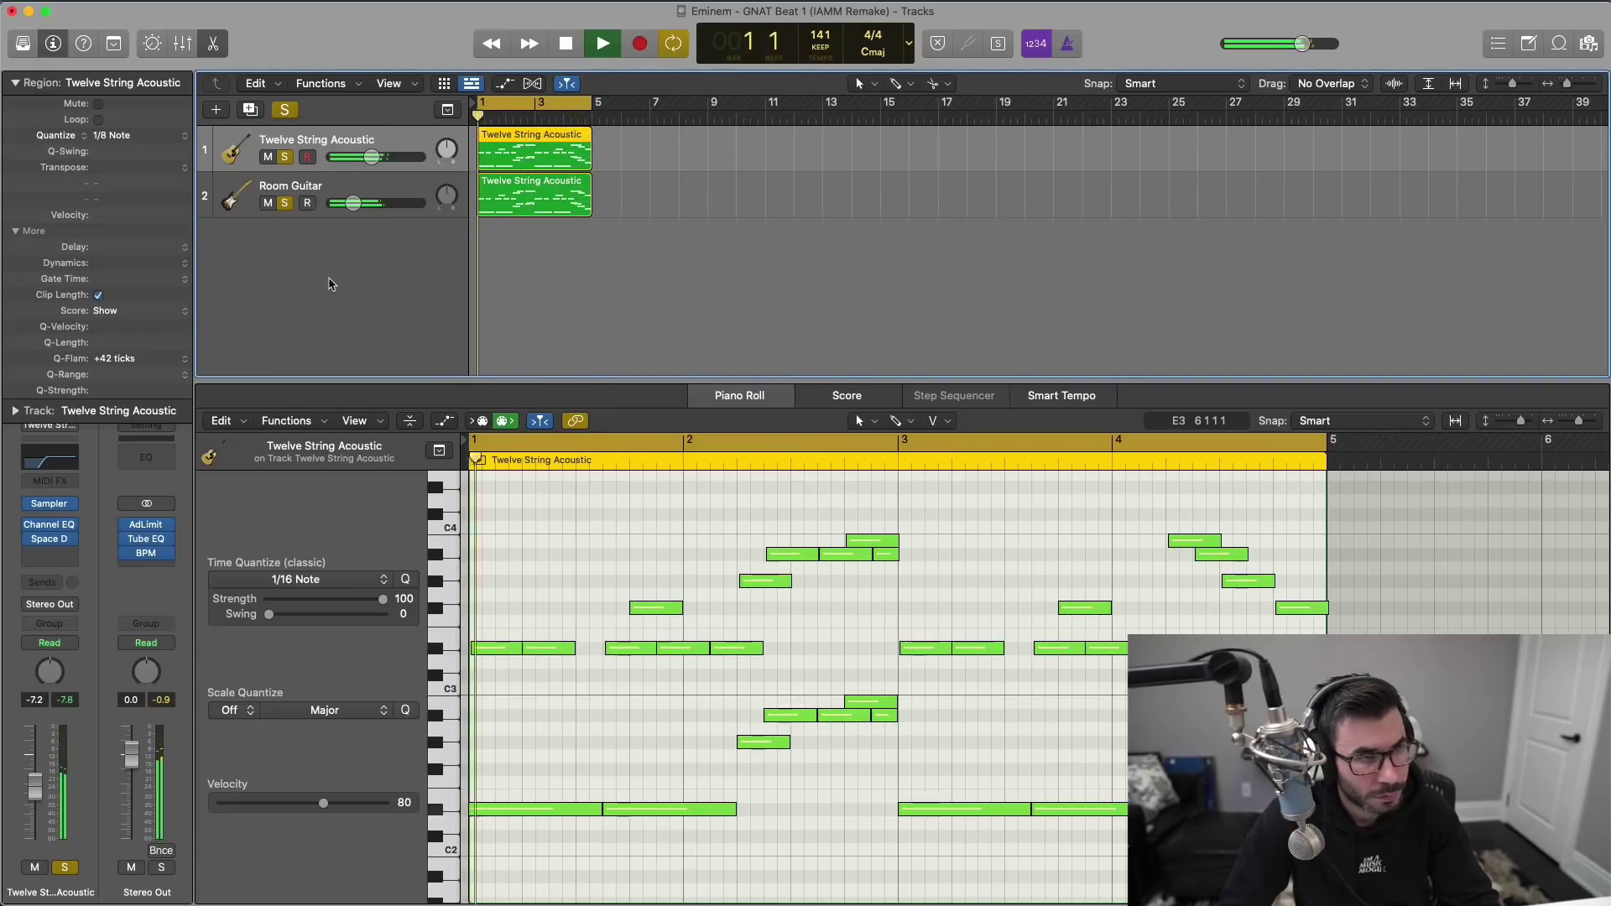
drag(353, 203, 338, 208)
key(space)
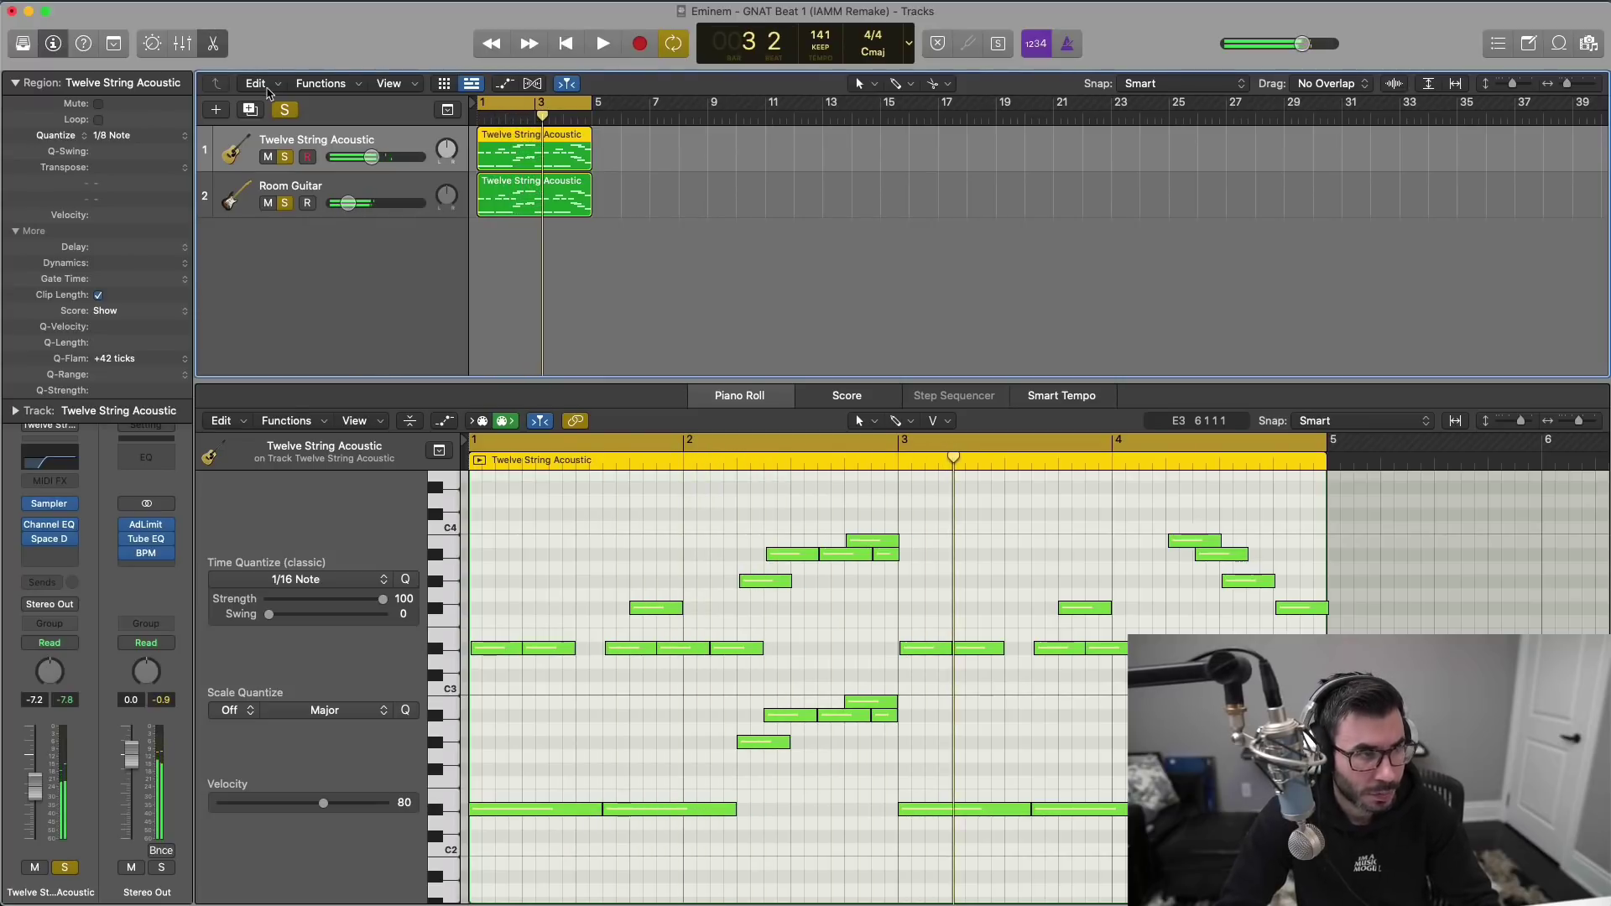
Step: Create a third software instrument track with an empty channel strip and take all tracks out of solo
click(217, 110)
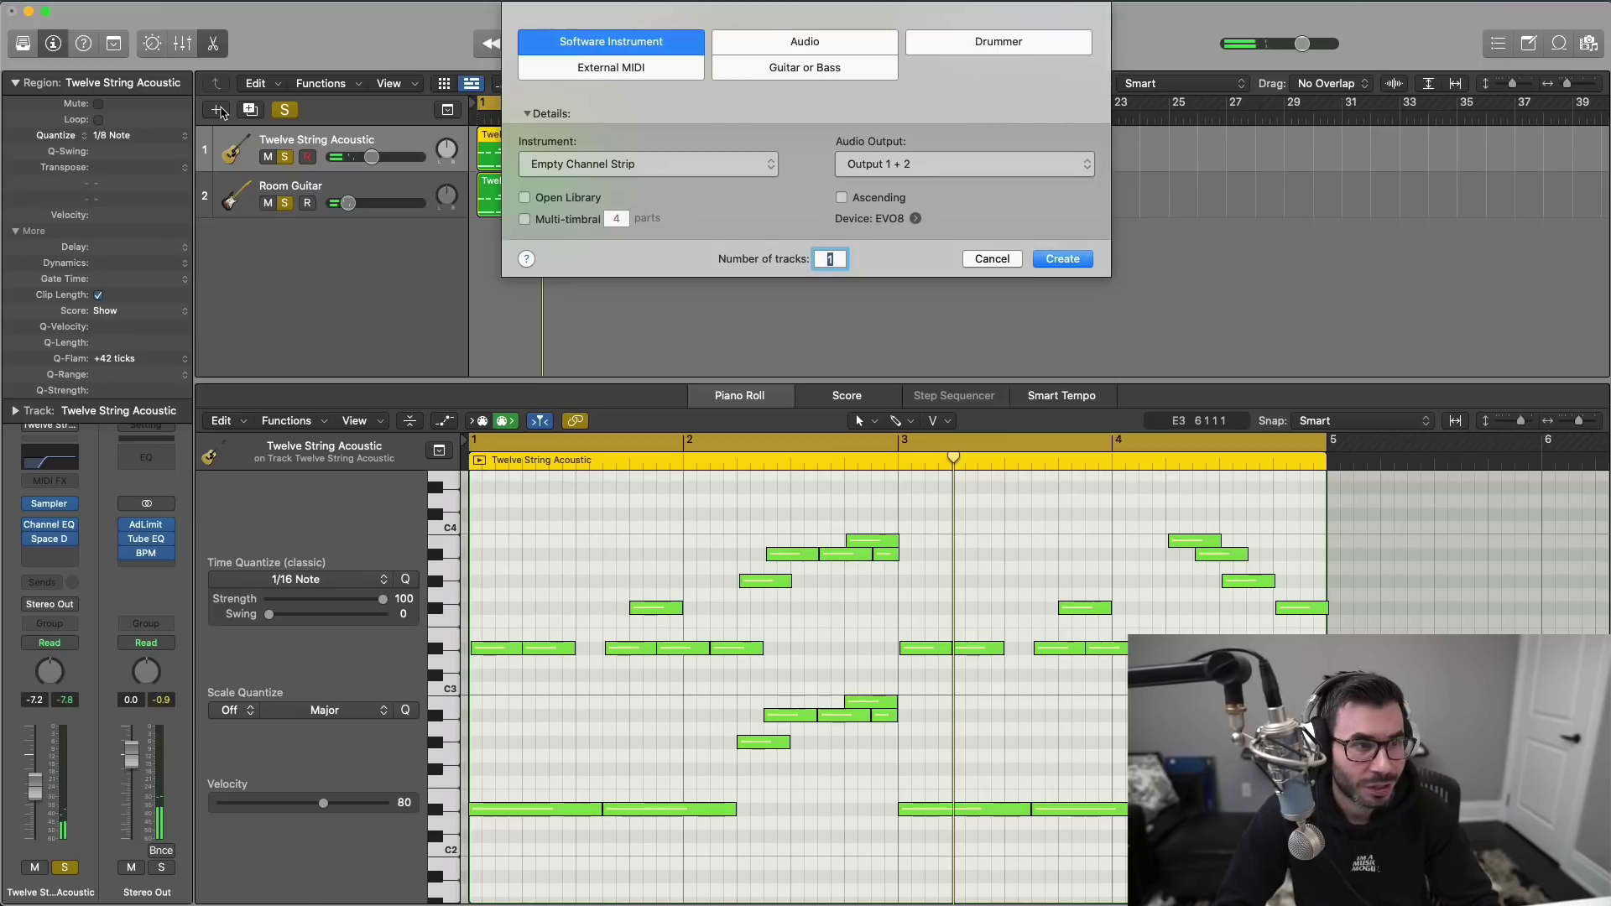
key(Return)
drag(356, 196, 269, 252)
click(269, 249)
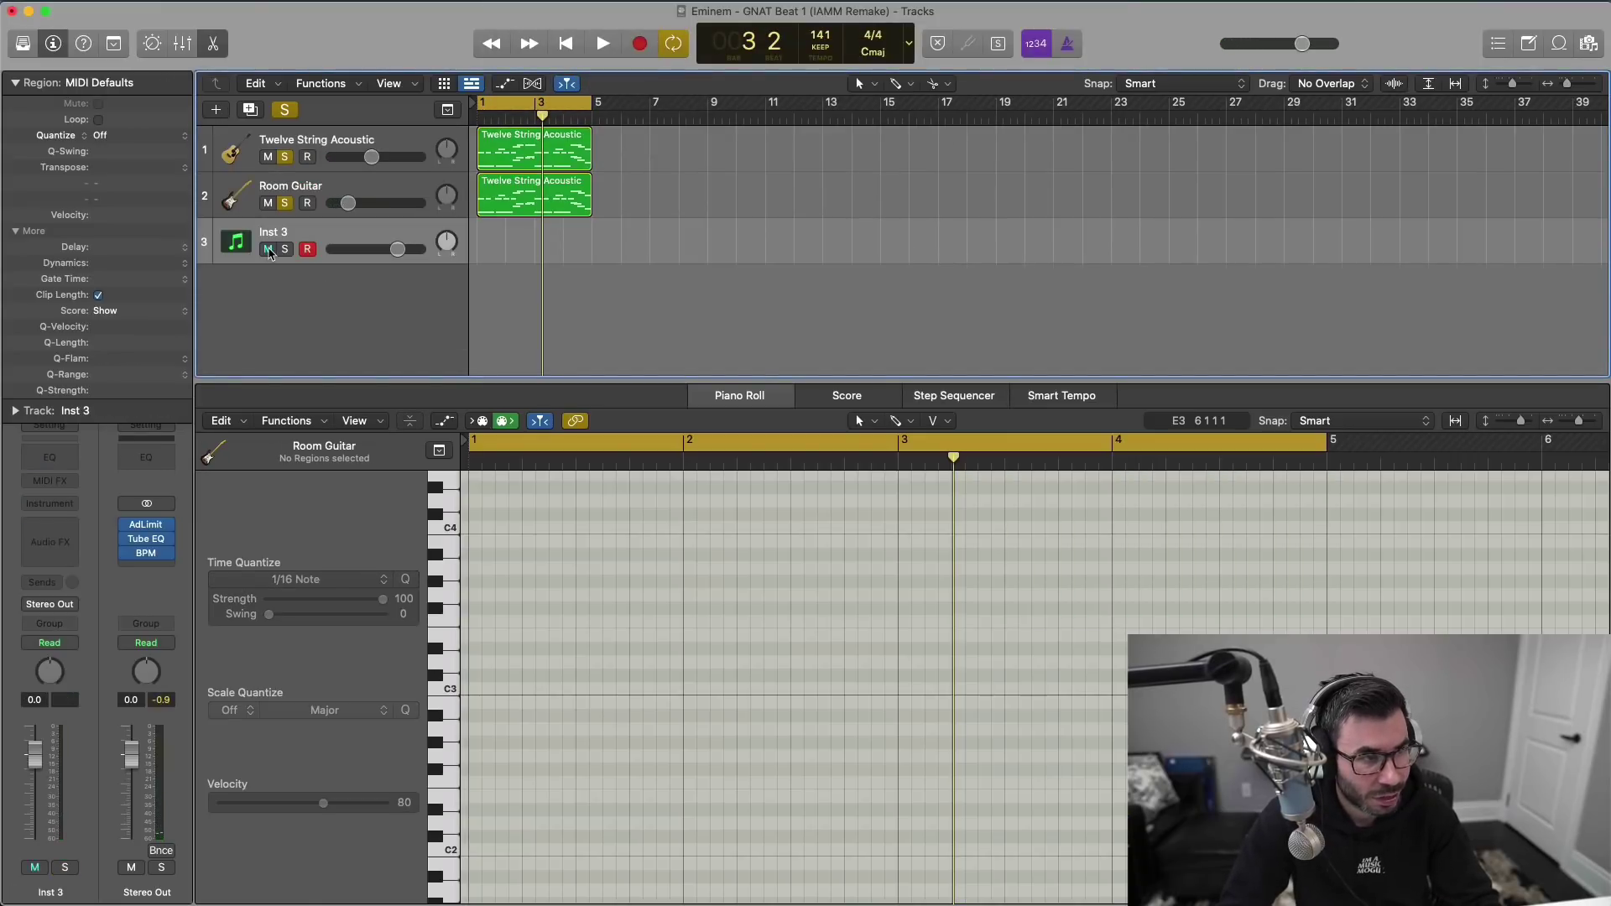
click(286, 249)
Step: Load the Resonant Space Guitar patch from the legacy Logic warped guitars on the third track
key(y)
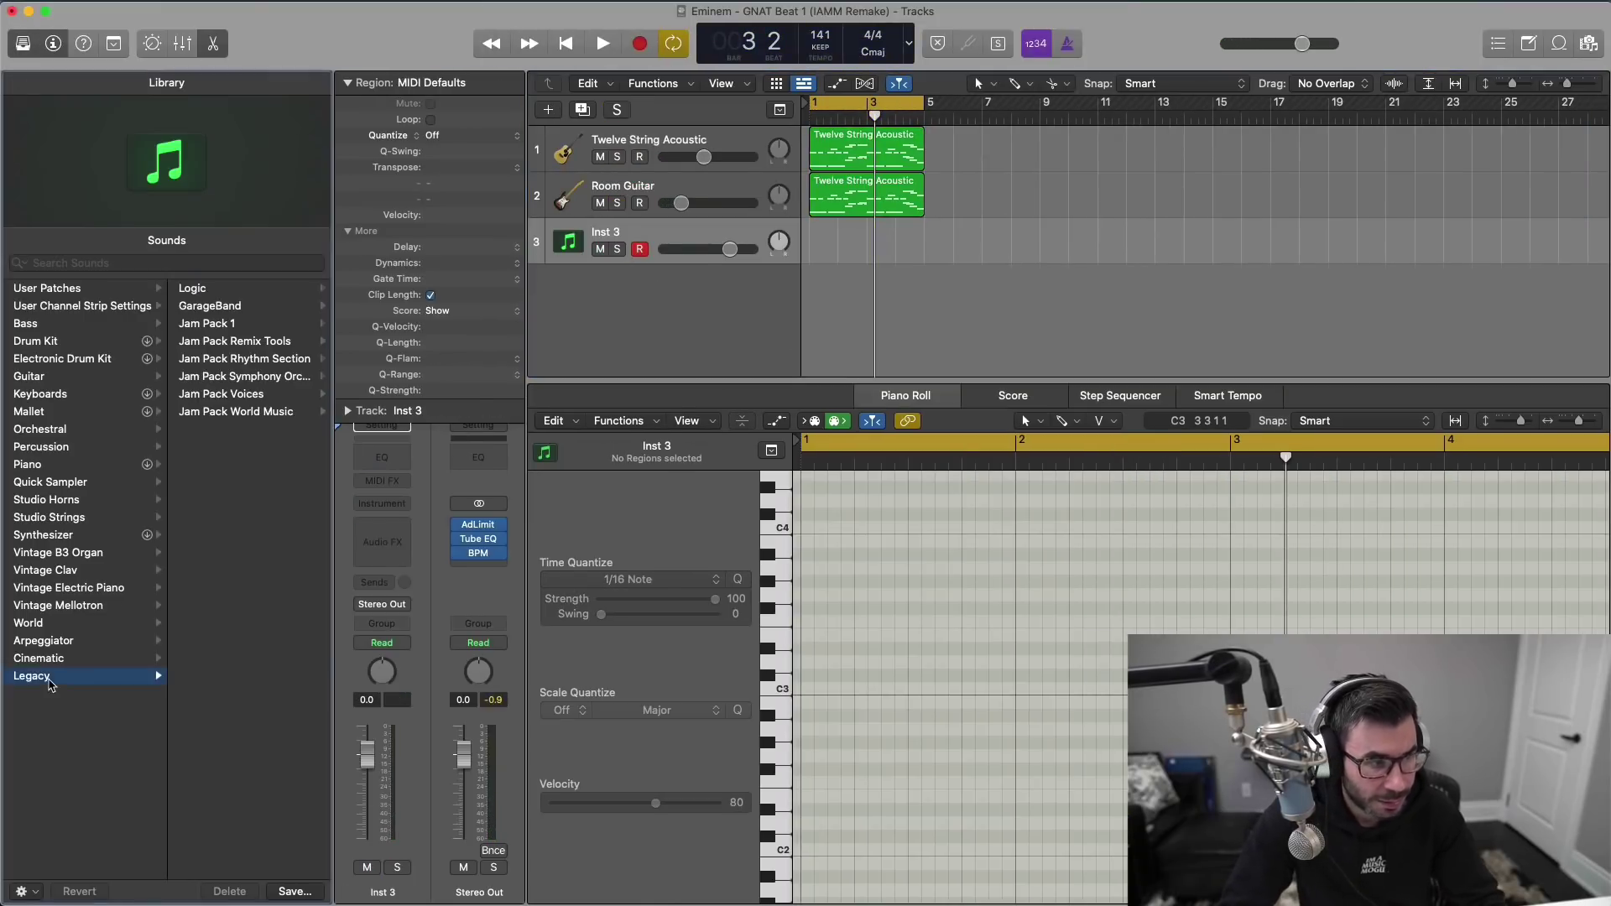
click(228, 292)
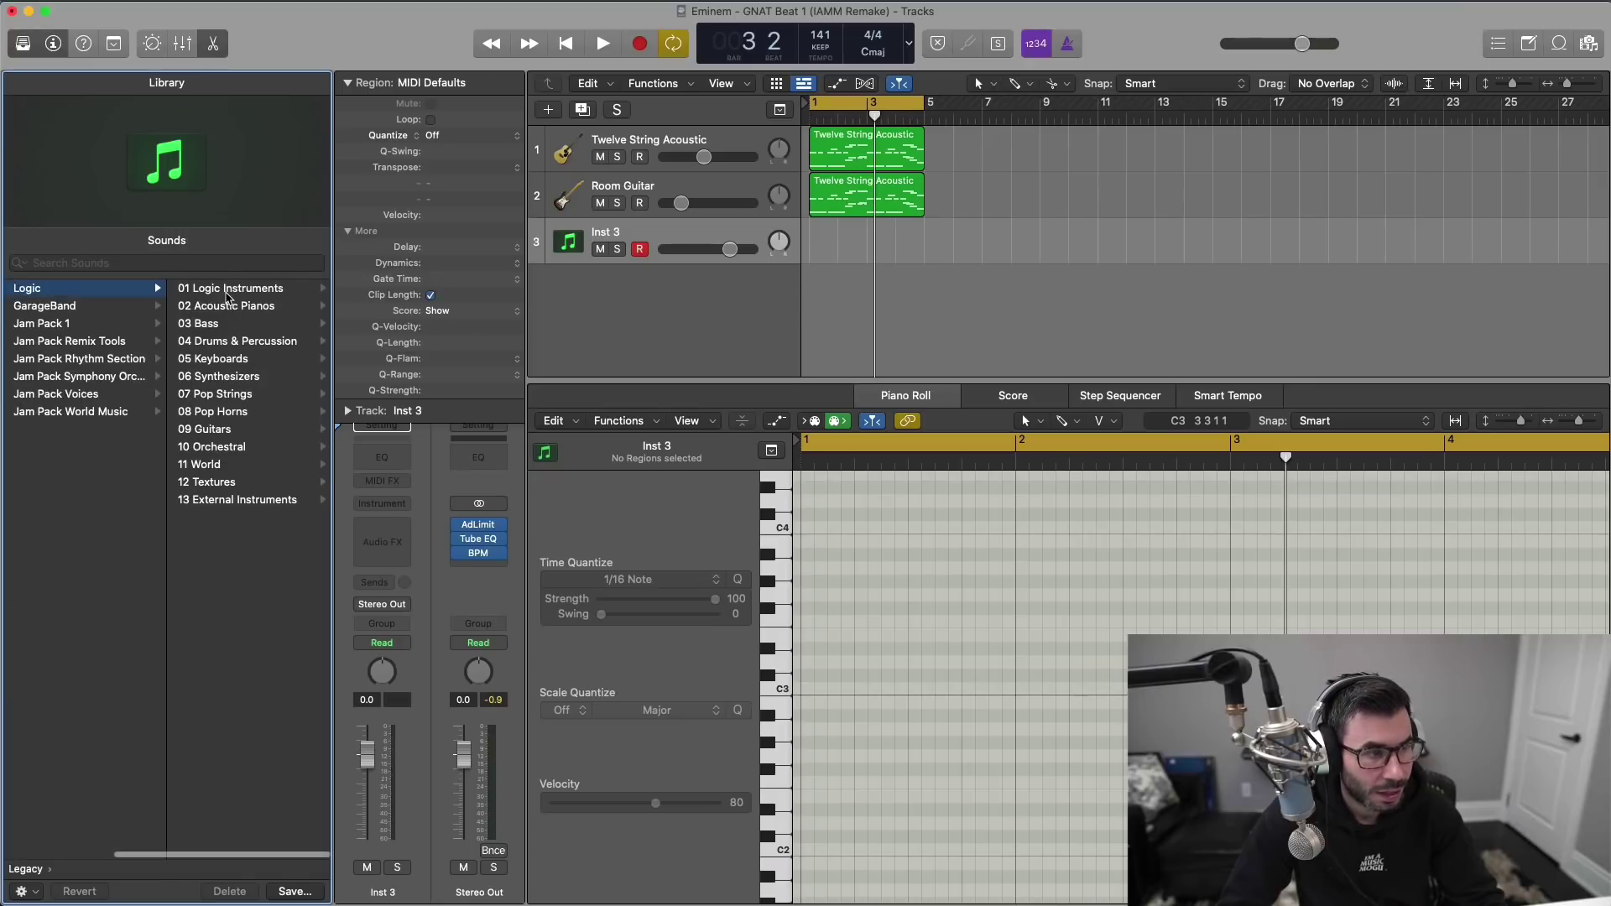
click(216, 430)
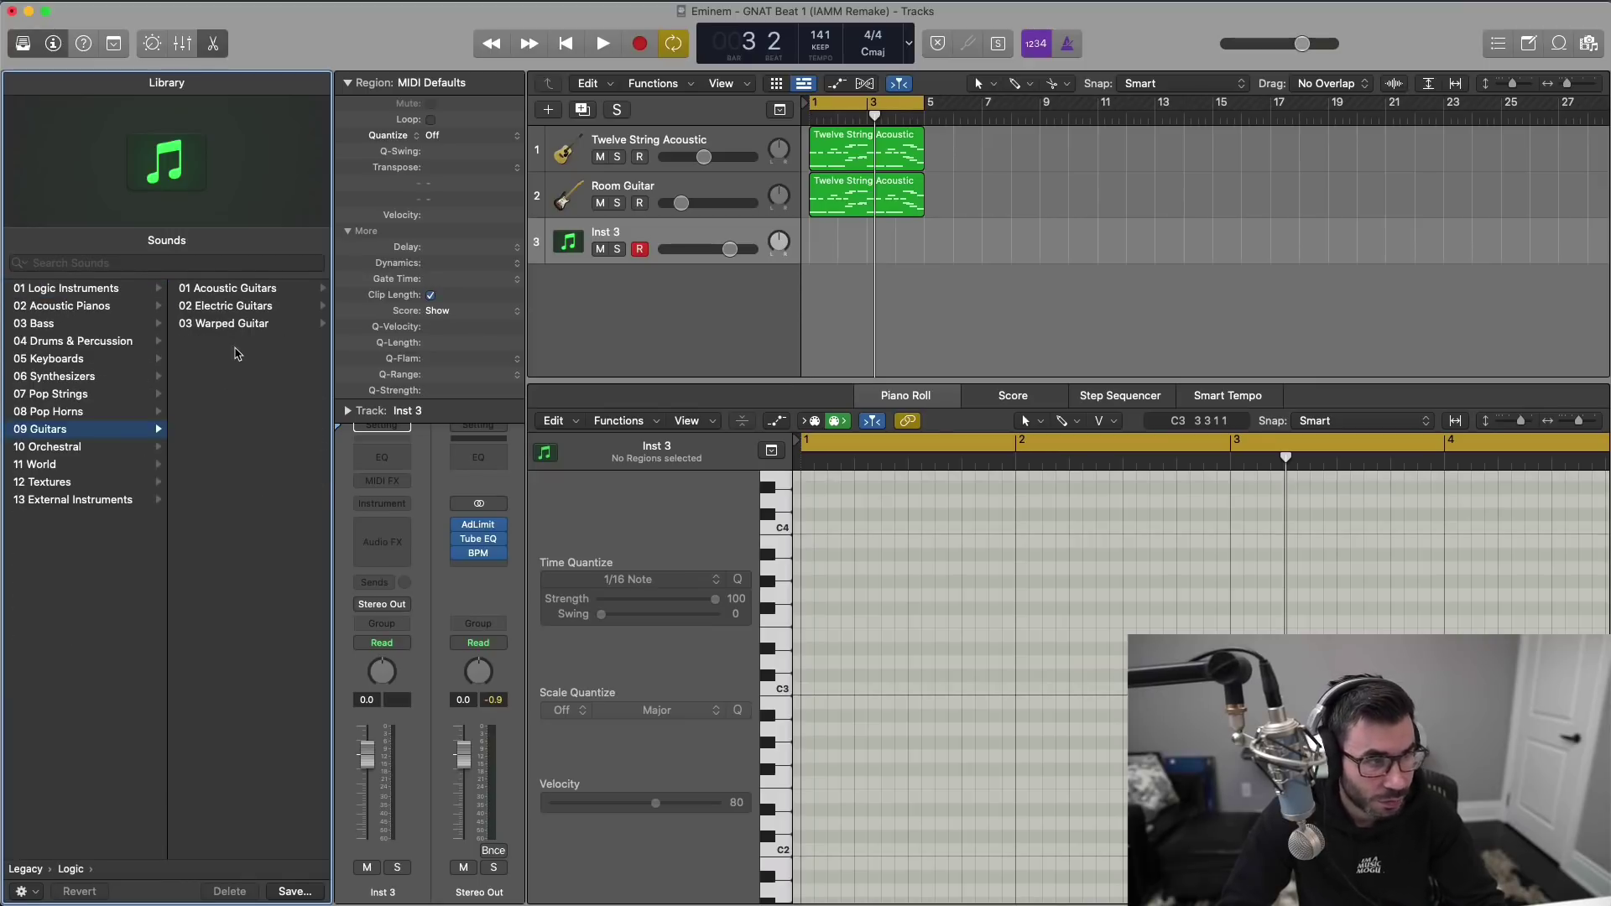
click(243, 325)
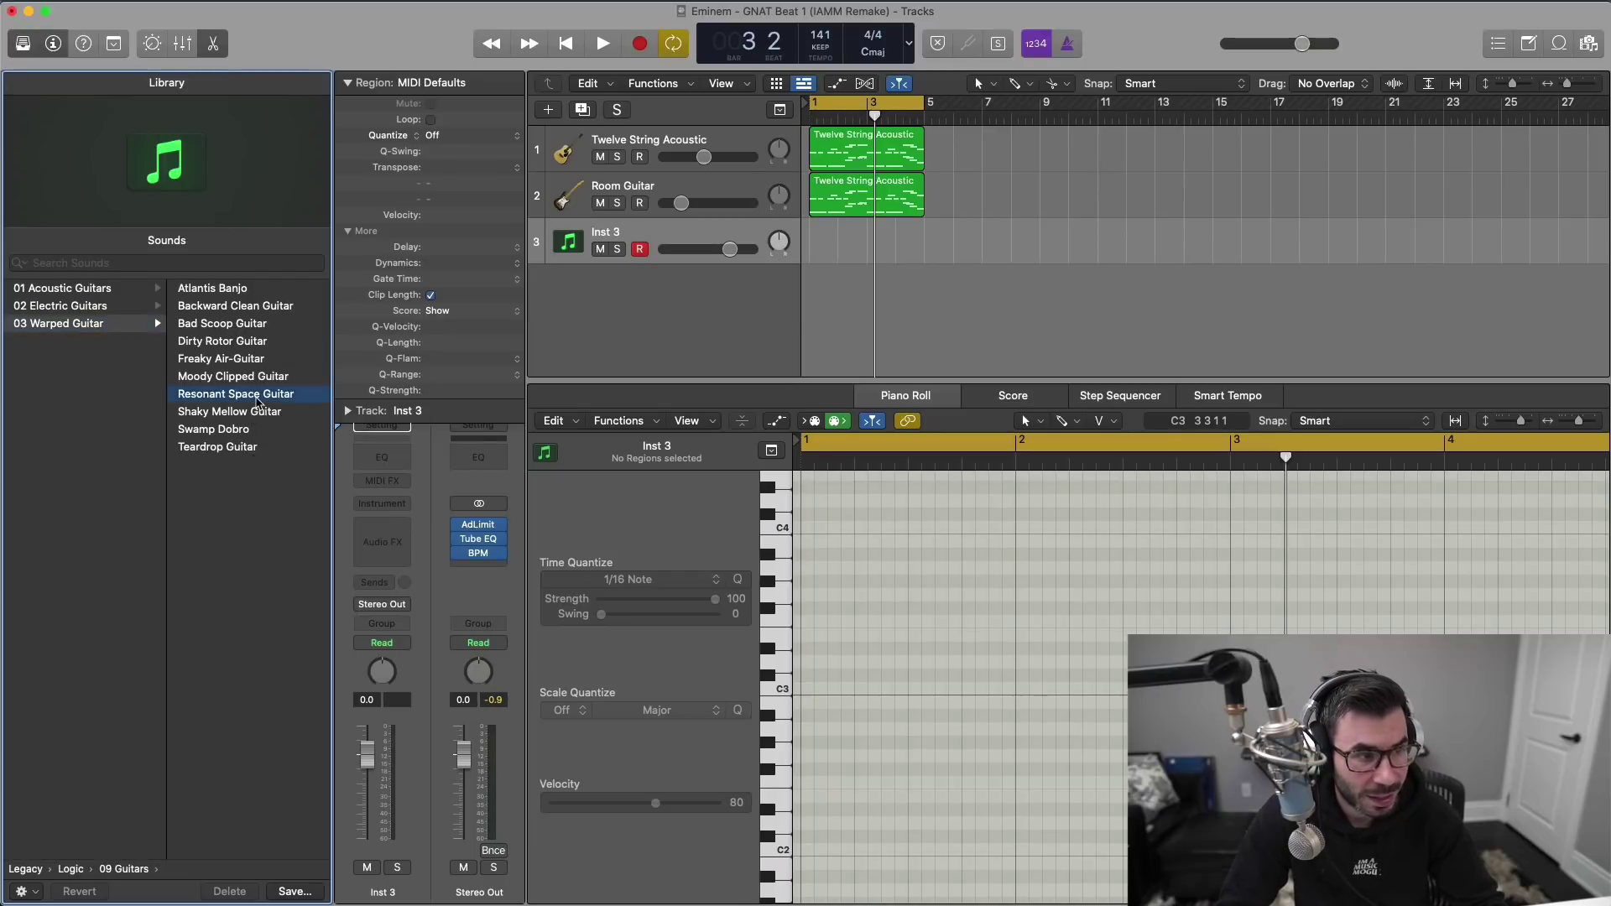
Step: Create a four-bar region at bar 1 on the Resonant Space Guitar track, enter D#3 notes at bars 1 and 3, and audition it
double_click(819, 243)
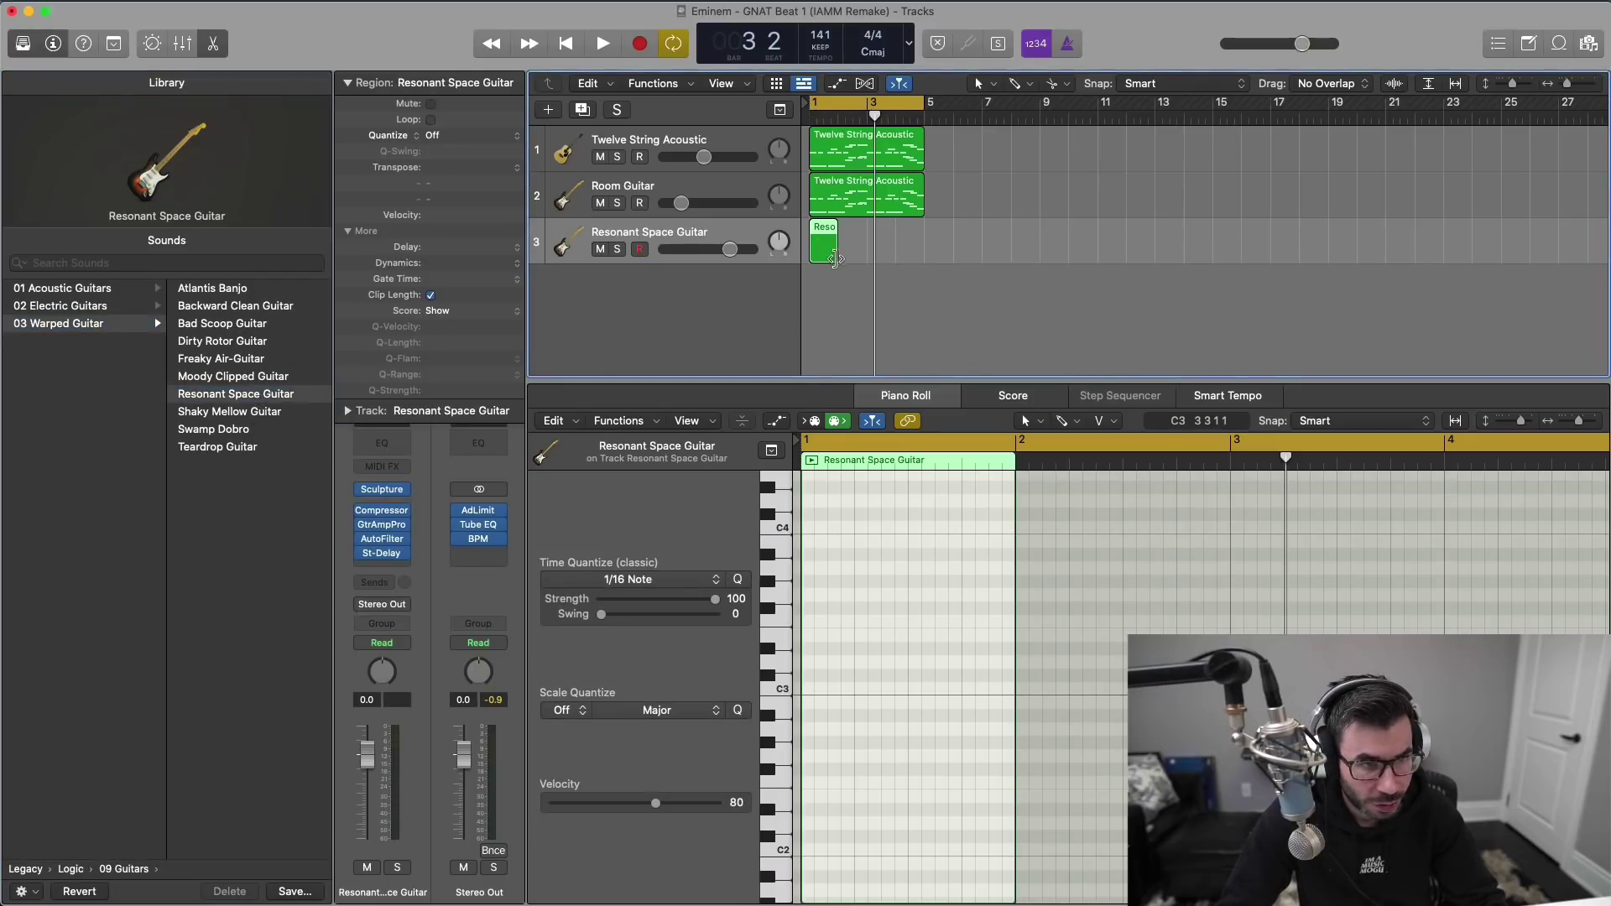
drag(834, 259, 923, 260)
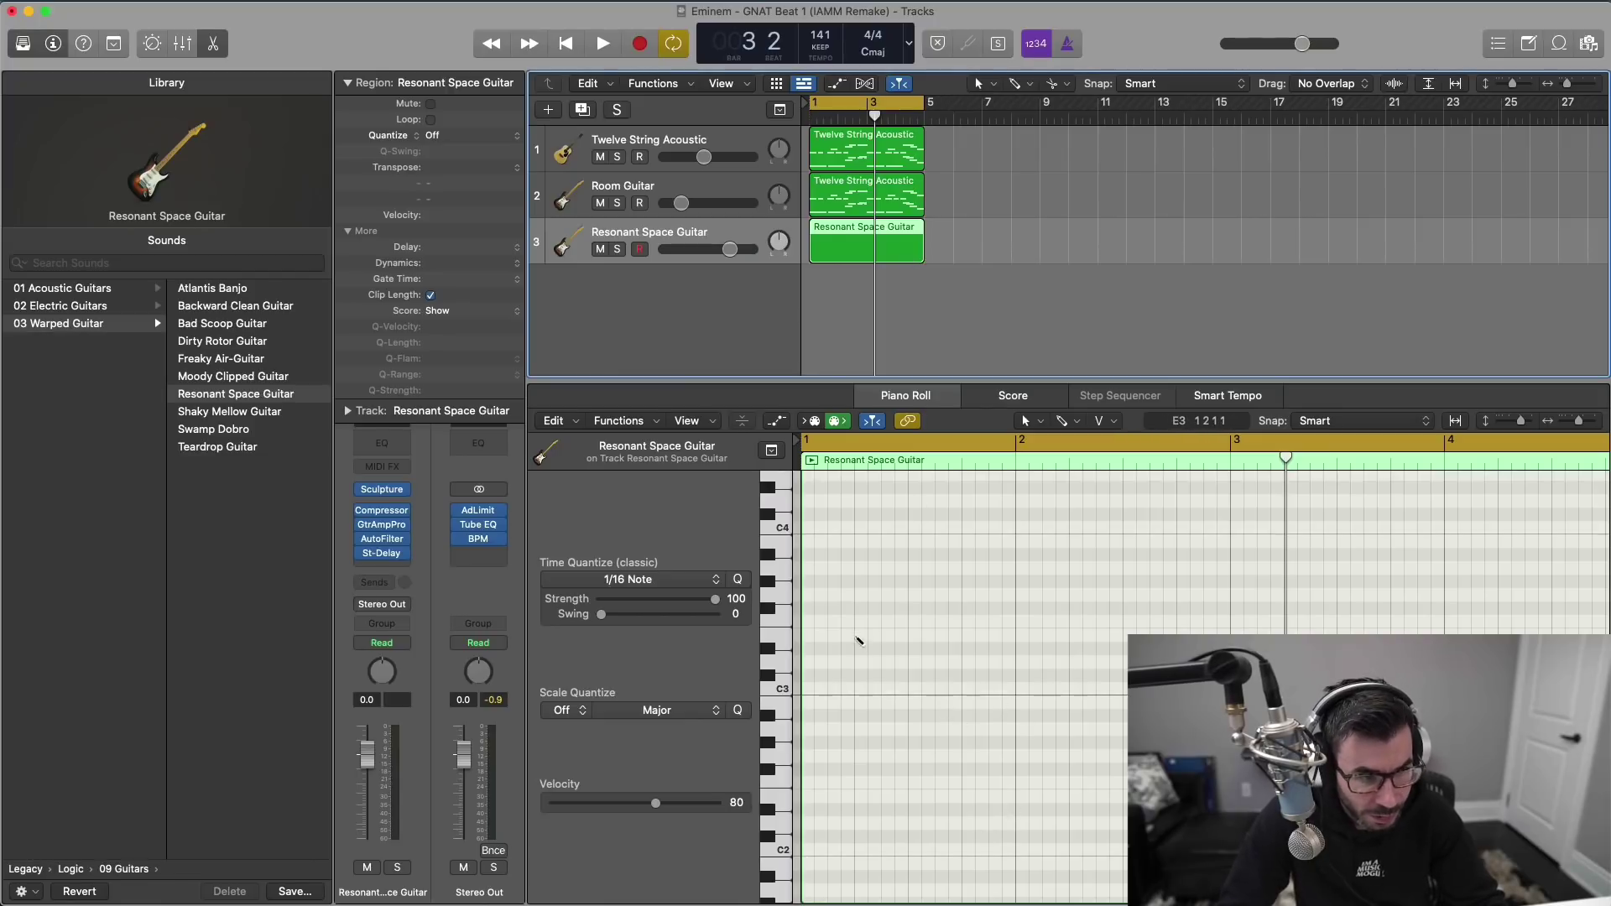
click(813, 650)
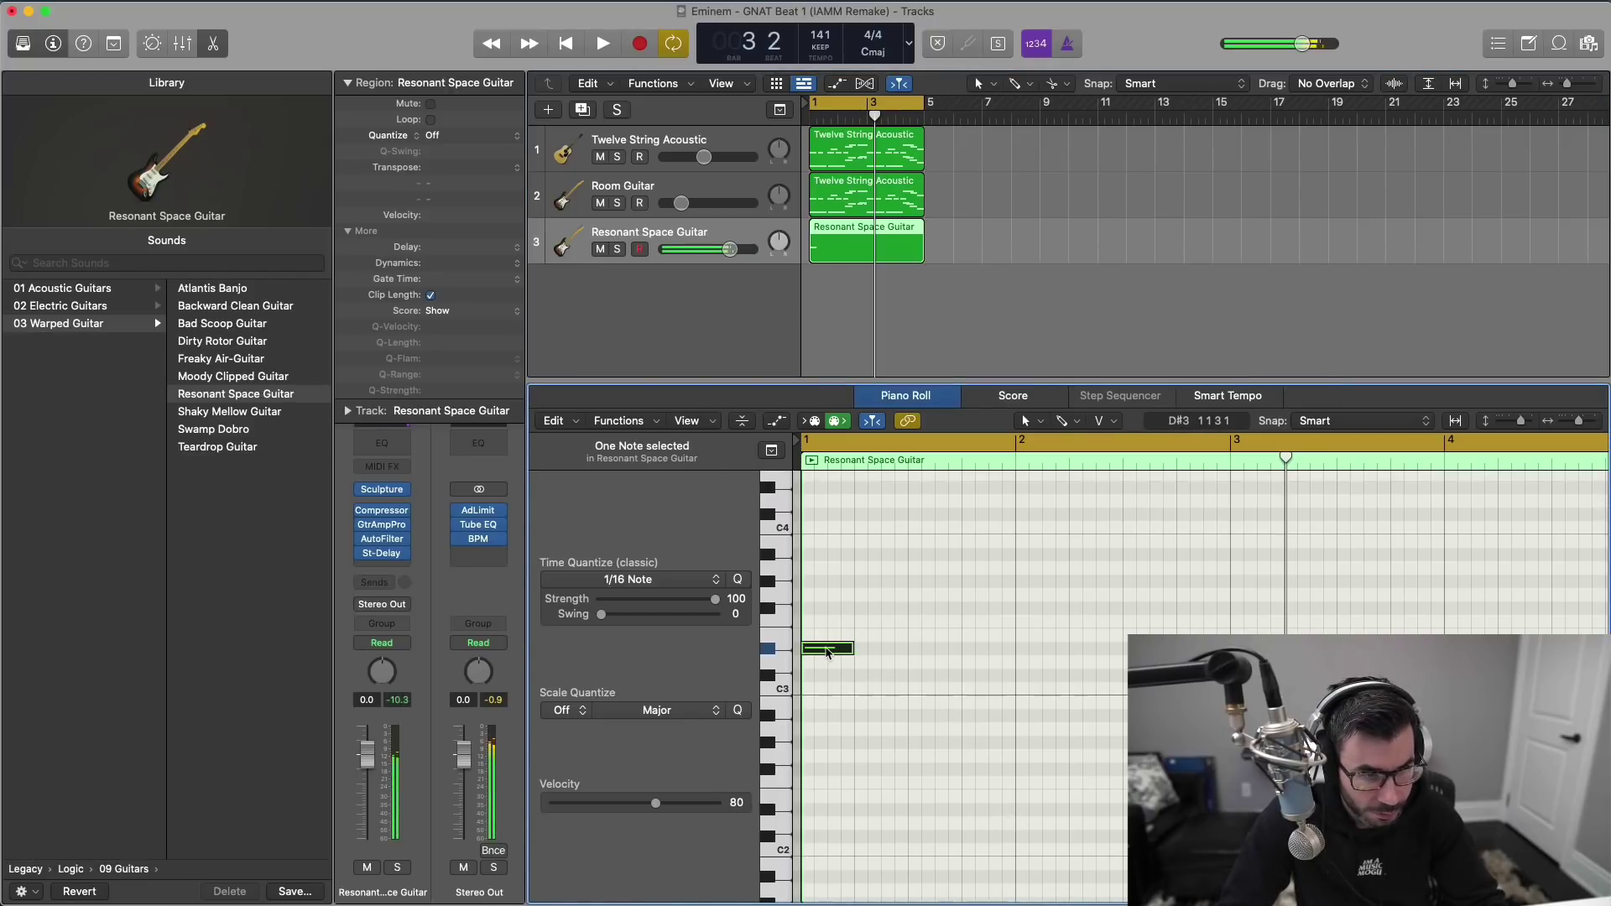
drag(849, 652, 1109, 647)
key(super+Left)
key(space)
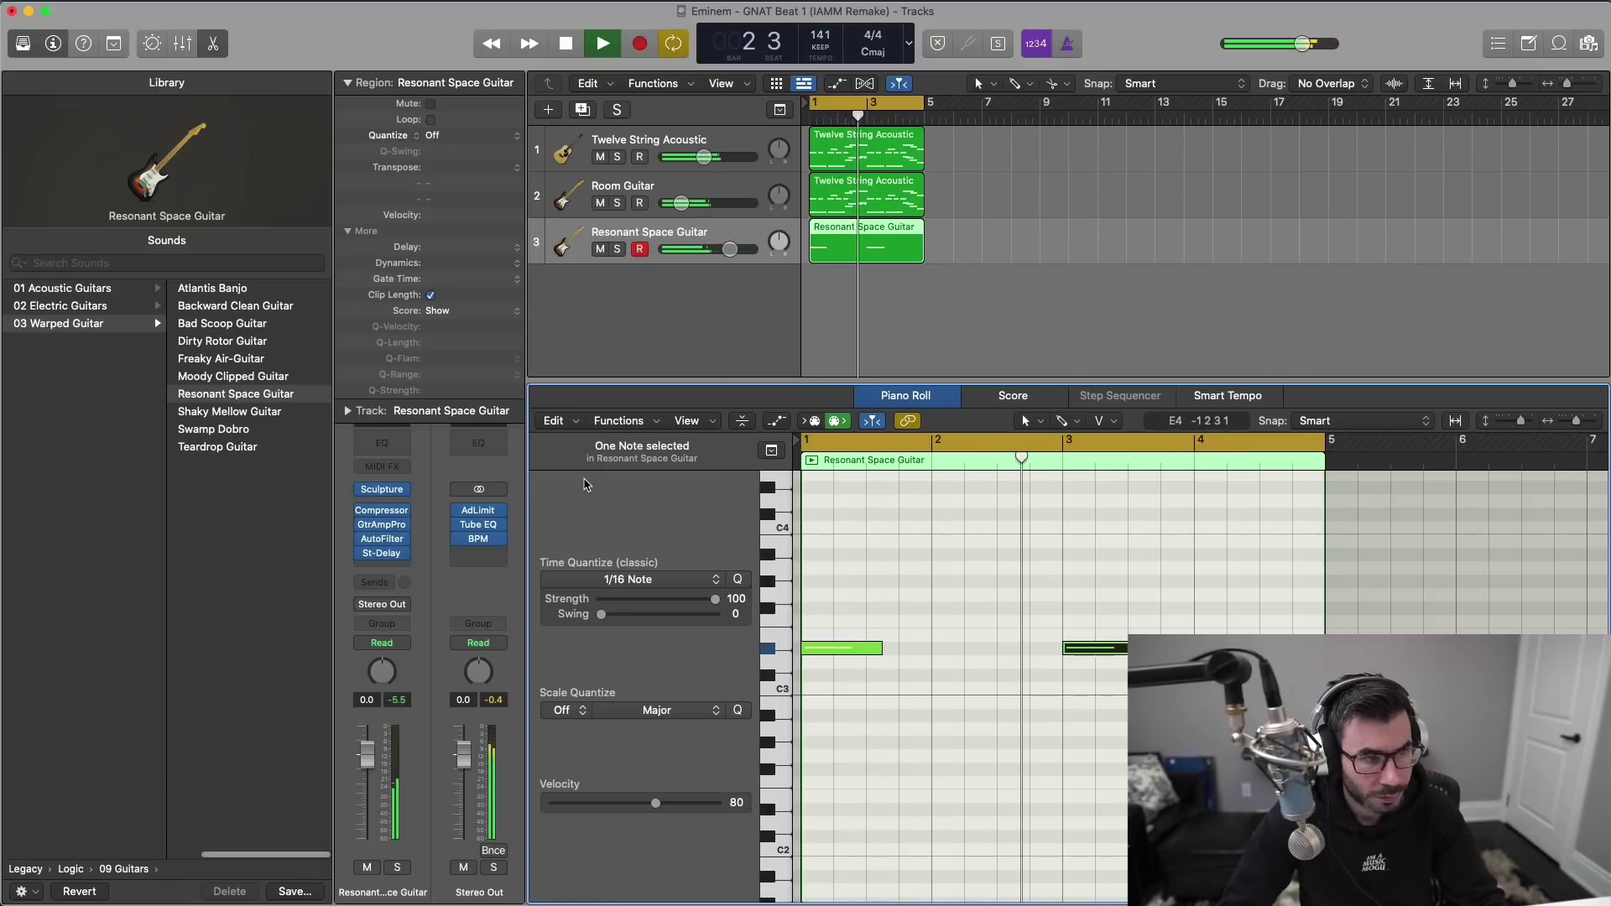
key(space)
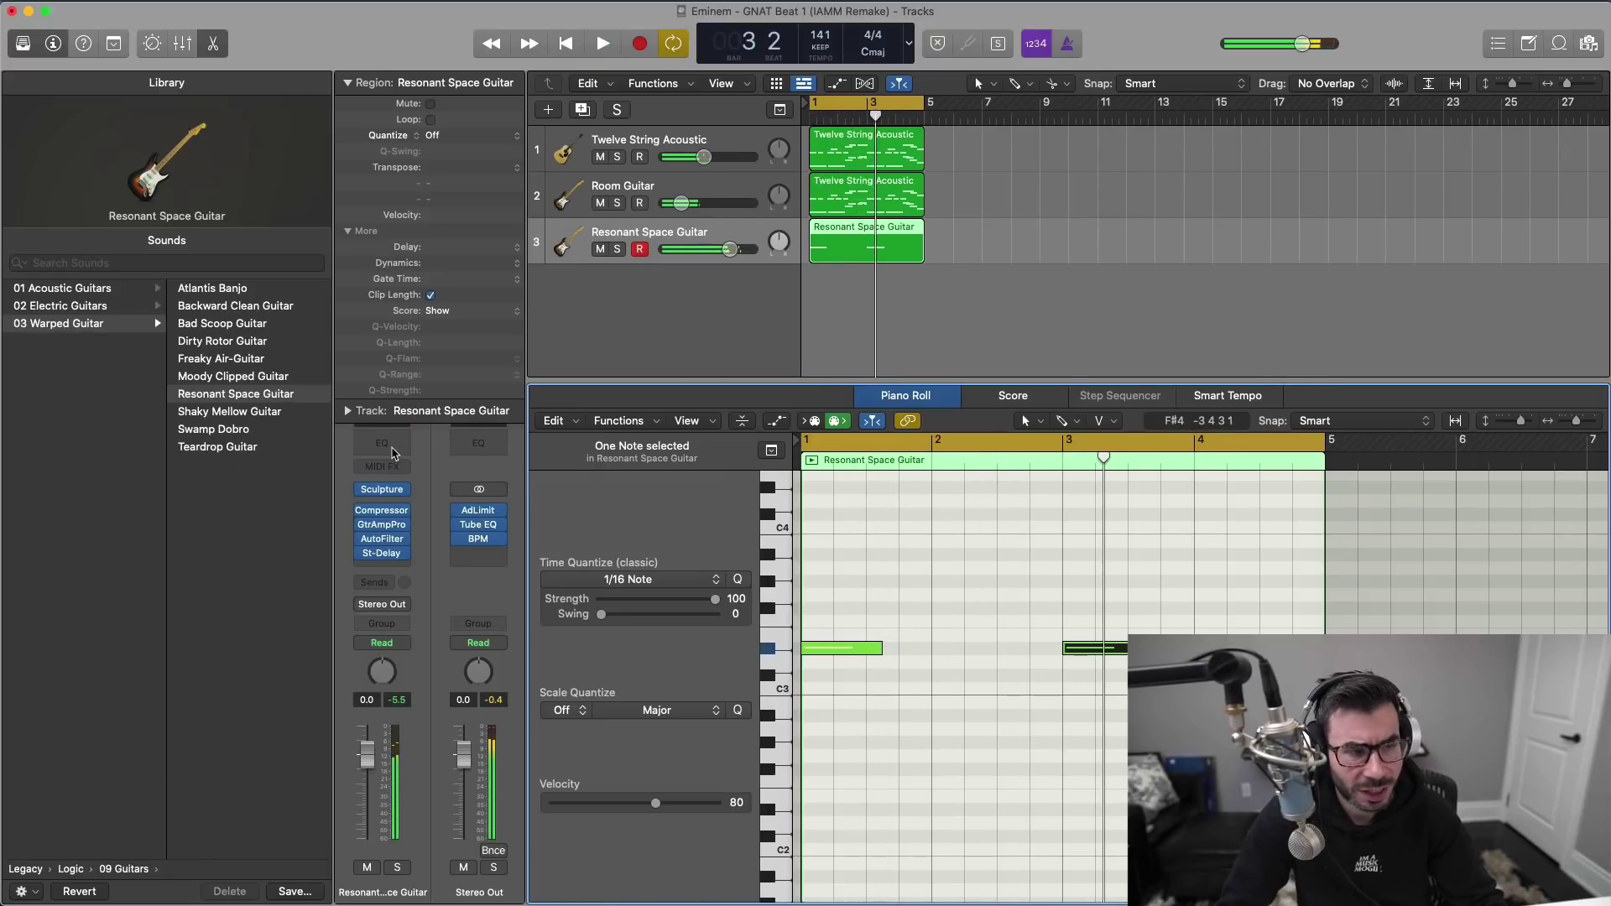
Step: Add a Channel EQ to Resonant Space Guitar with a low cut at about 1550 Hz and a high cut at about 2660 Hz
click(392, 453)
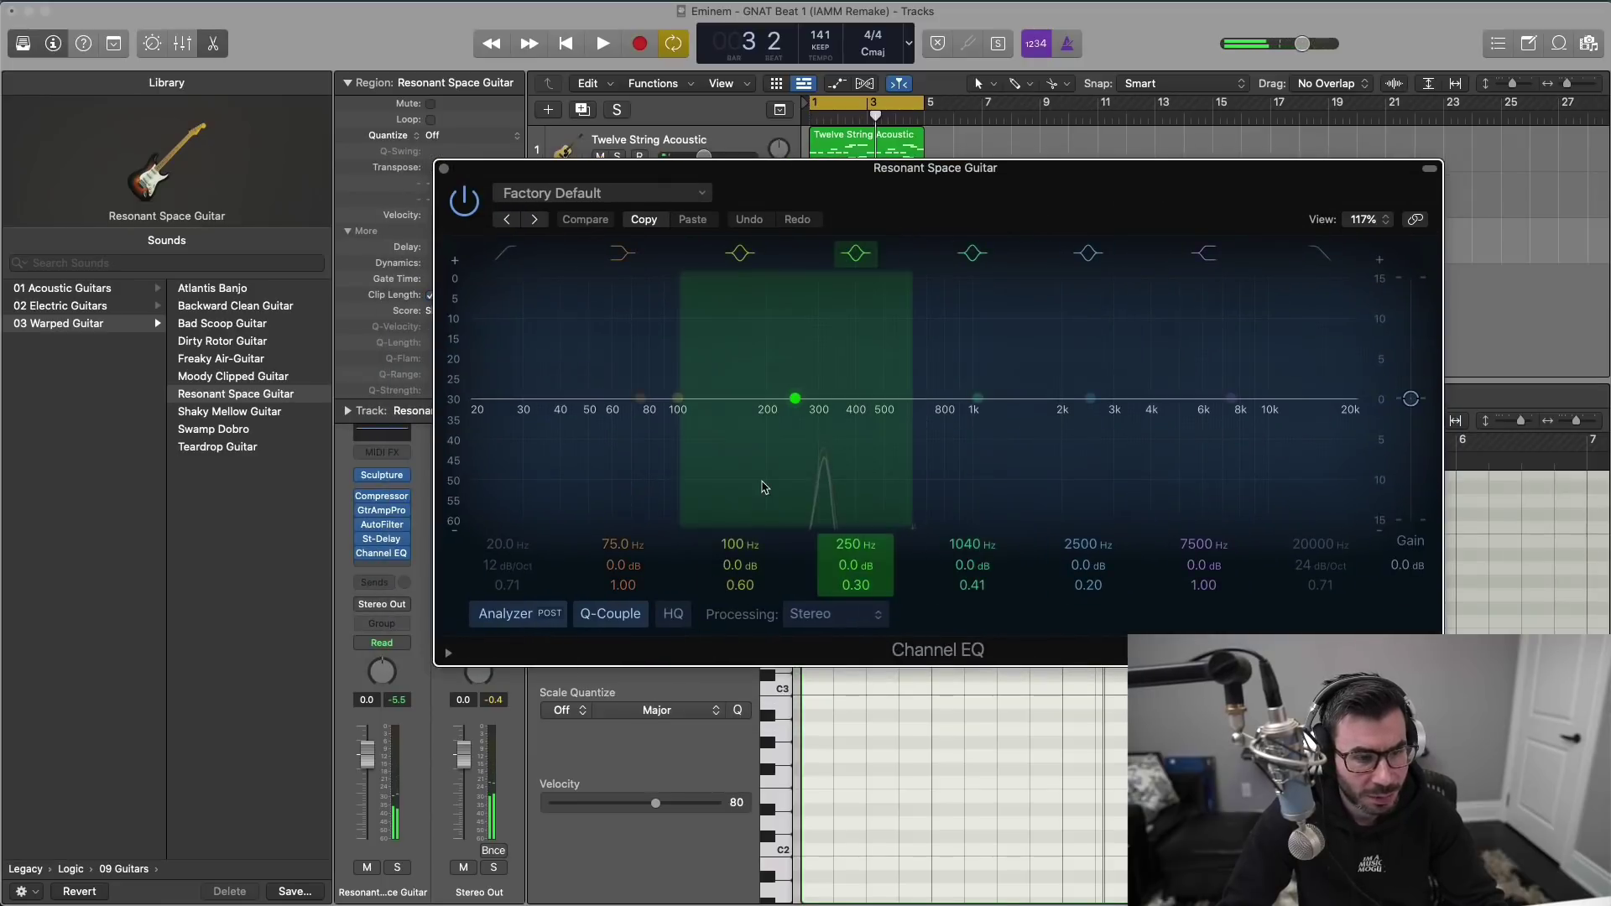
key(space)
drag(478, 401, 1016, 422)
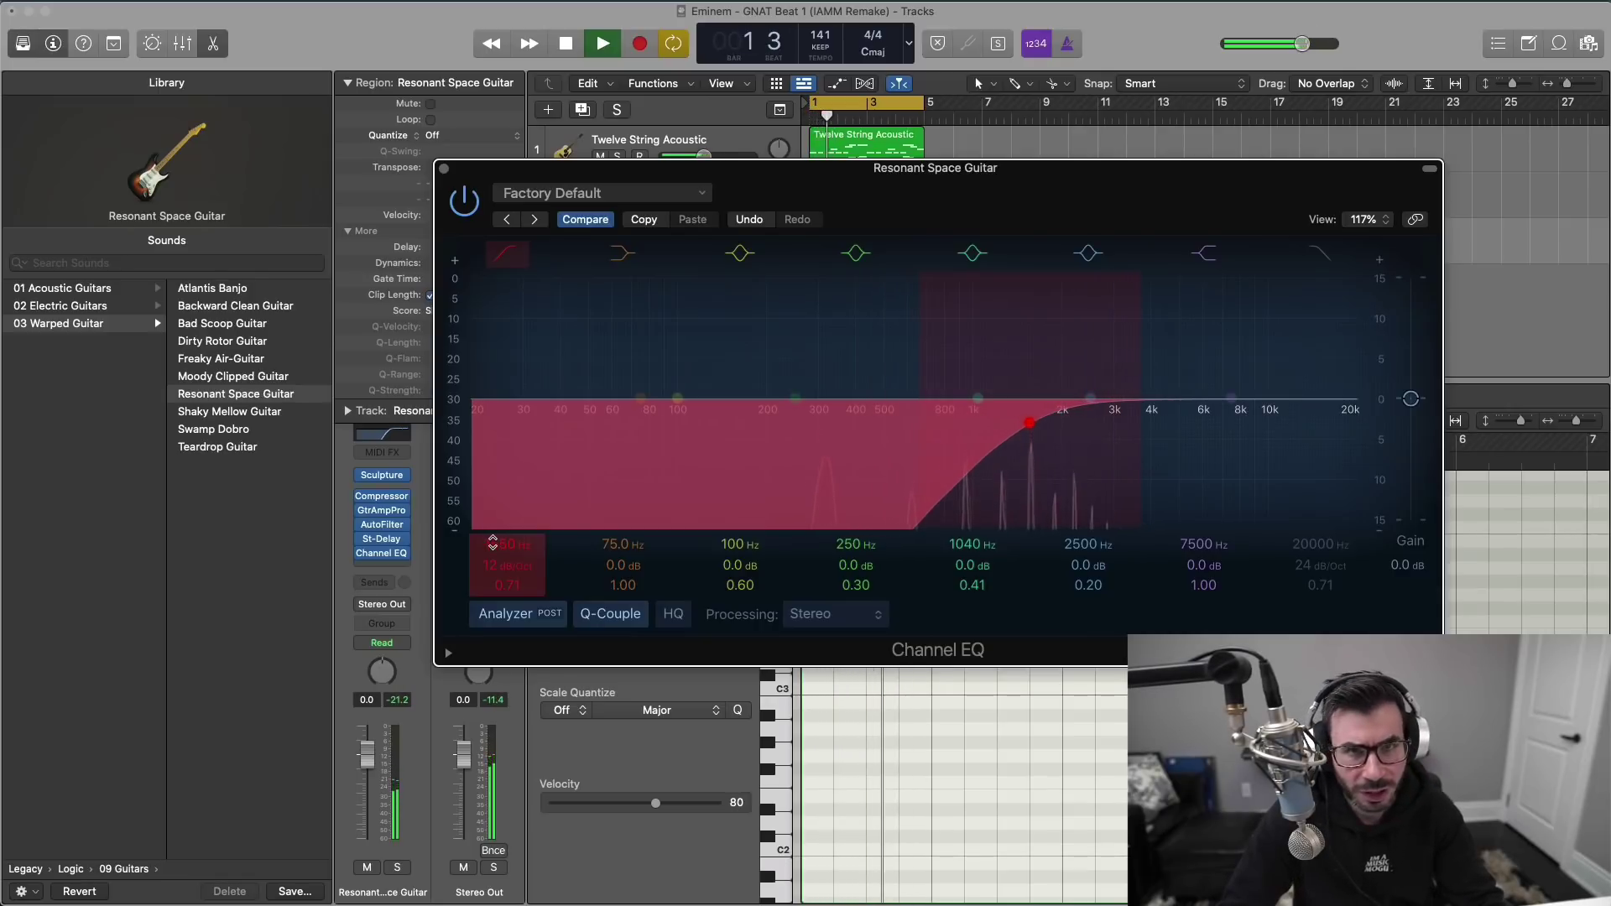
key(space)
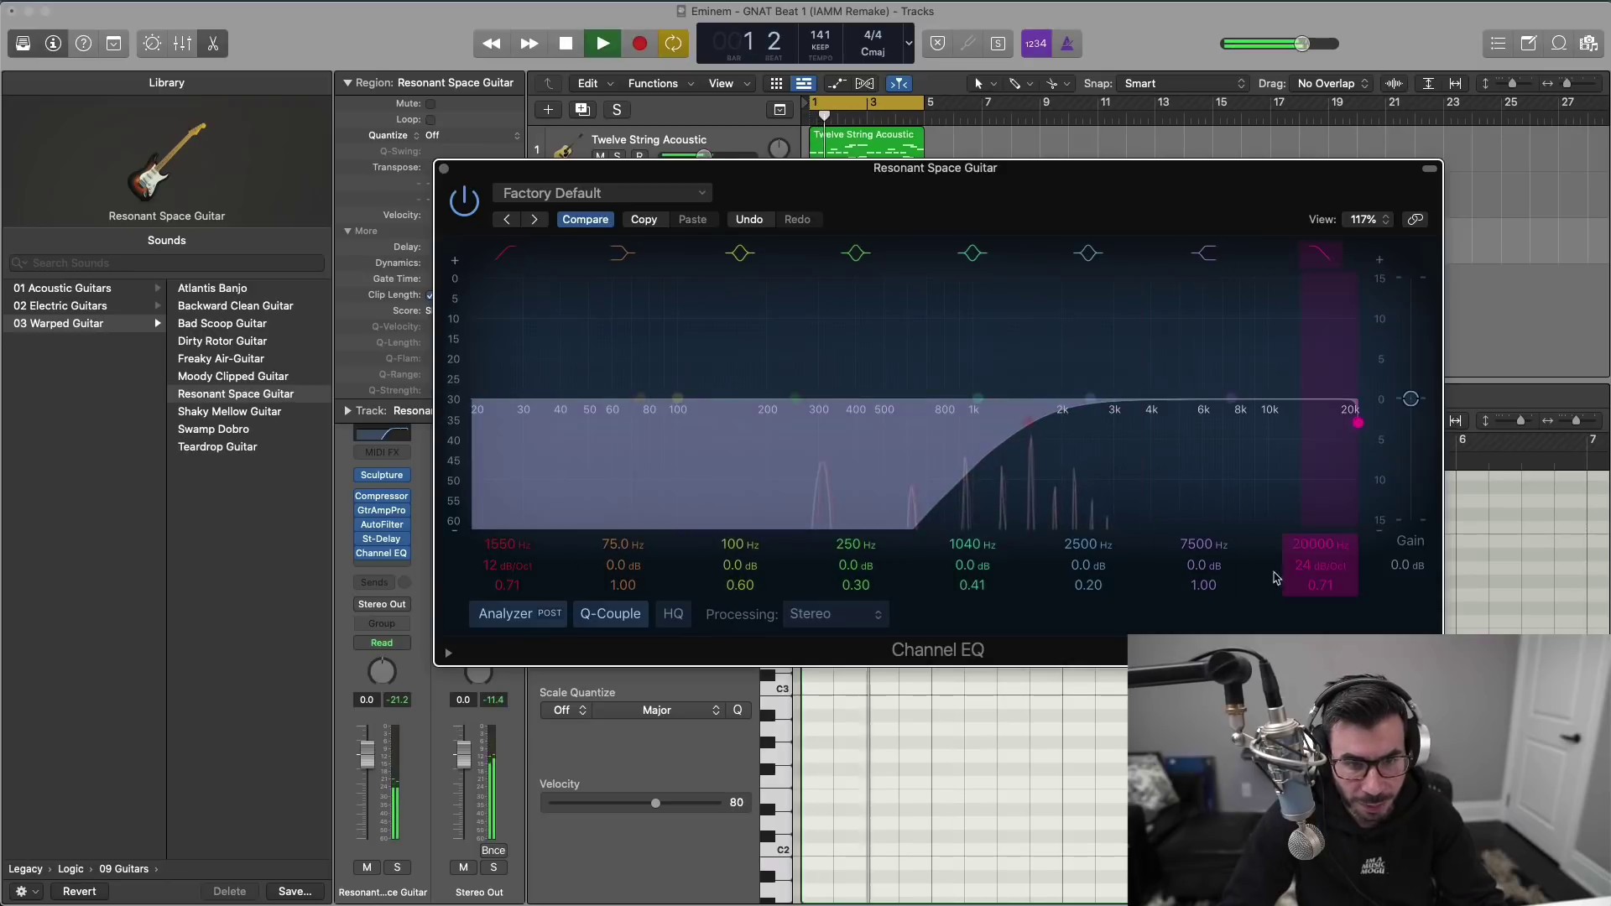
drag(1316, 538, 1316, 604)
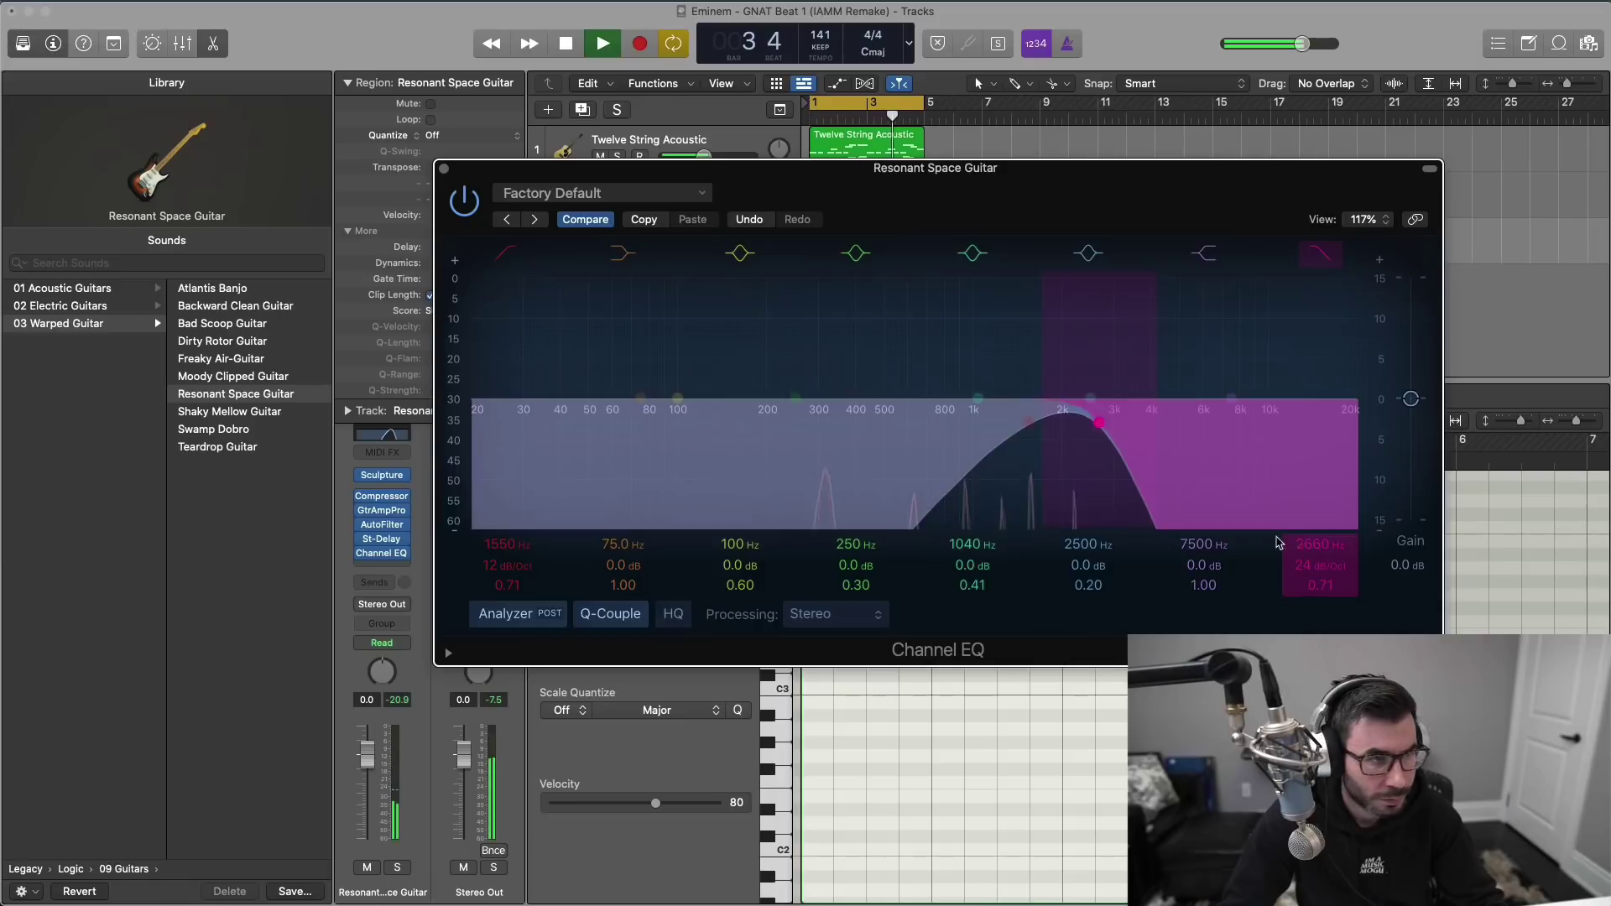
click(445, 170)
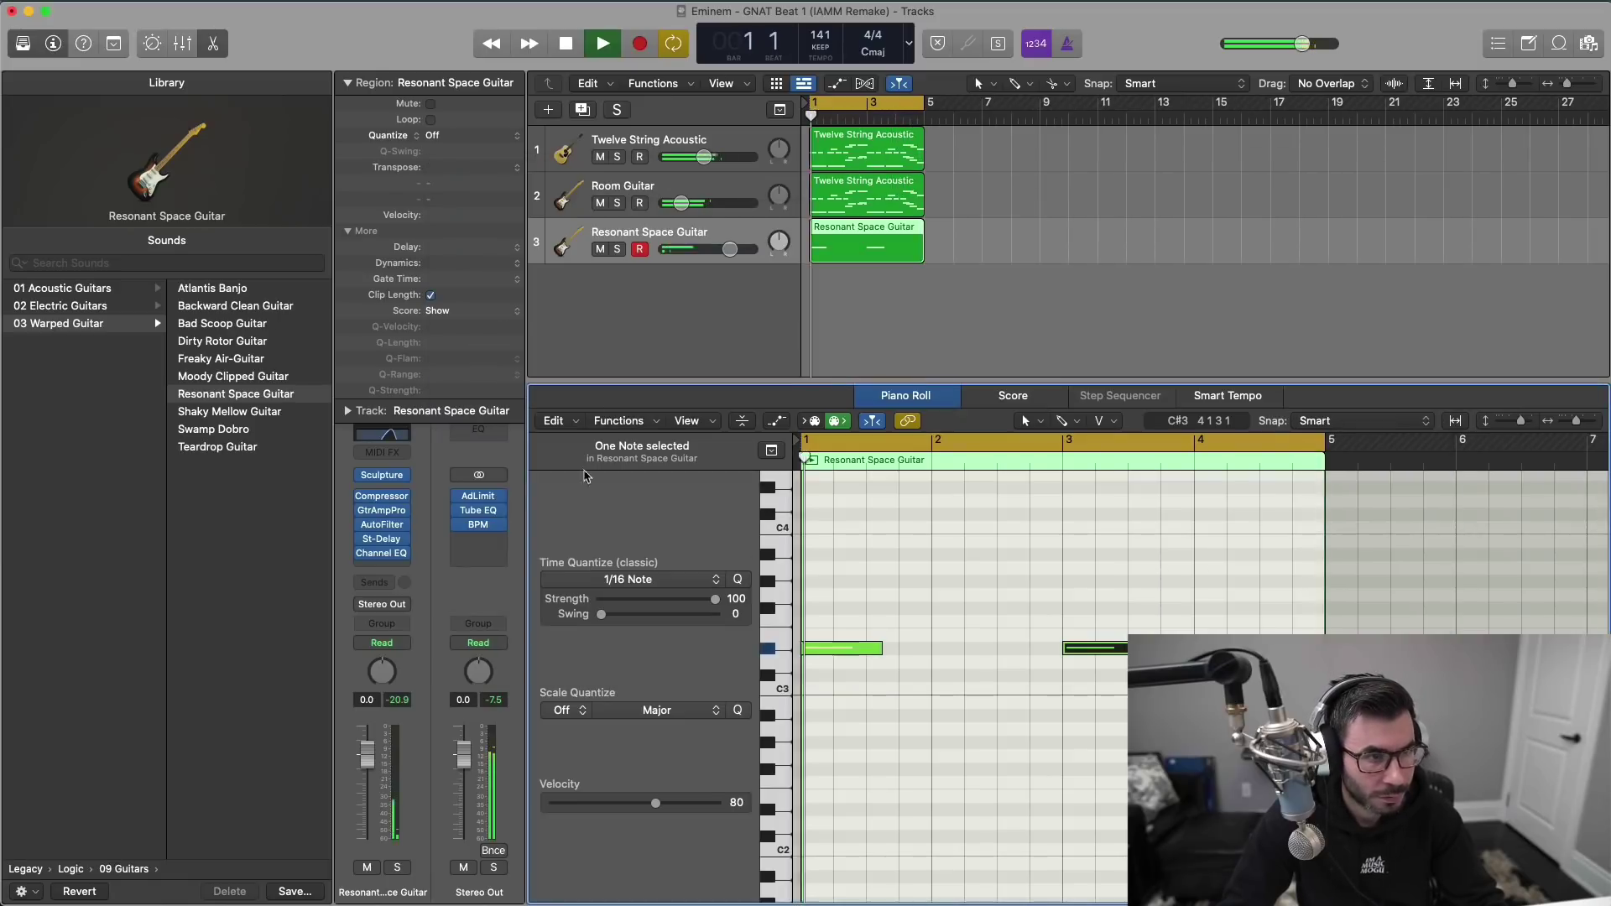
Step: Lower the Resonant Space Guitar volume to -4.8 dB, play the mix and close the Piano Roll
key(space)
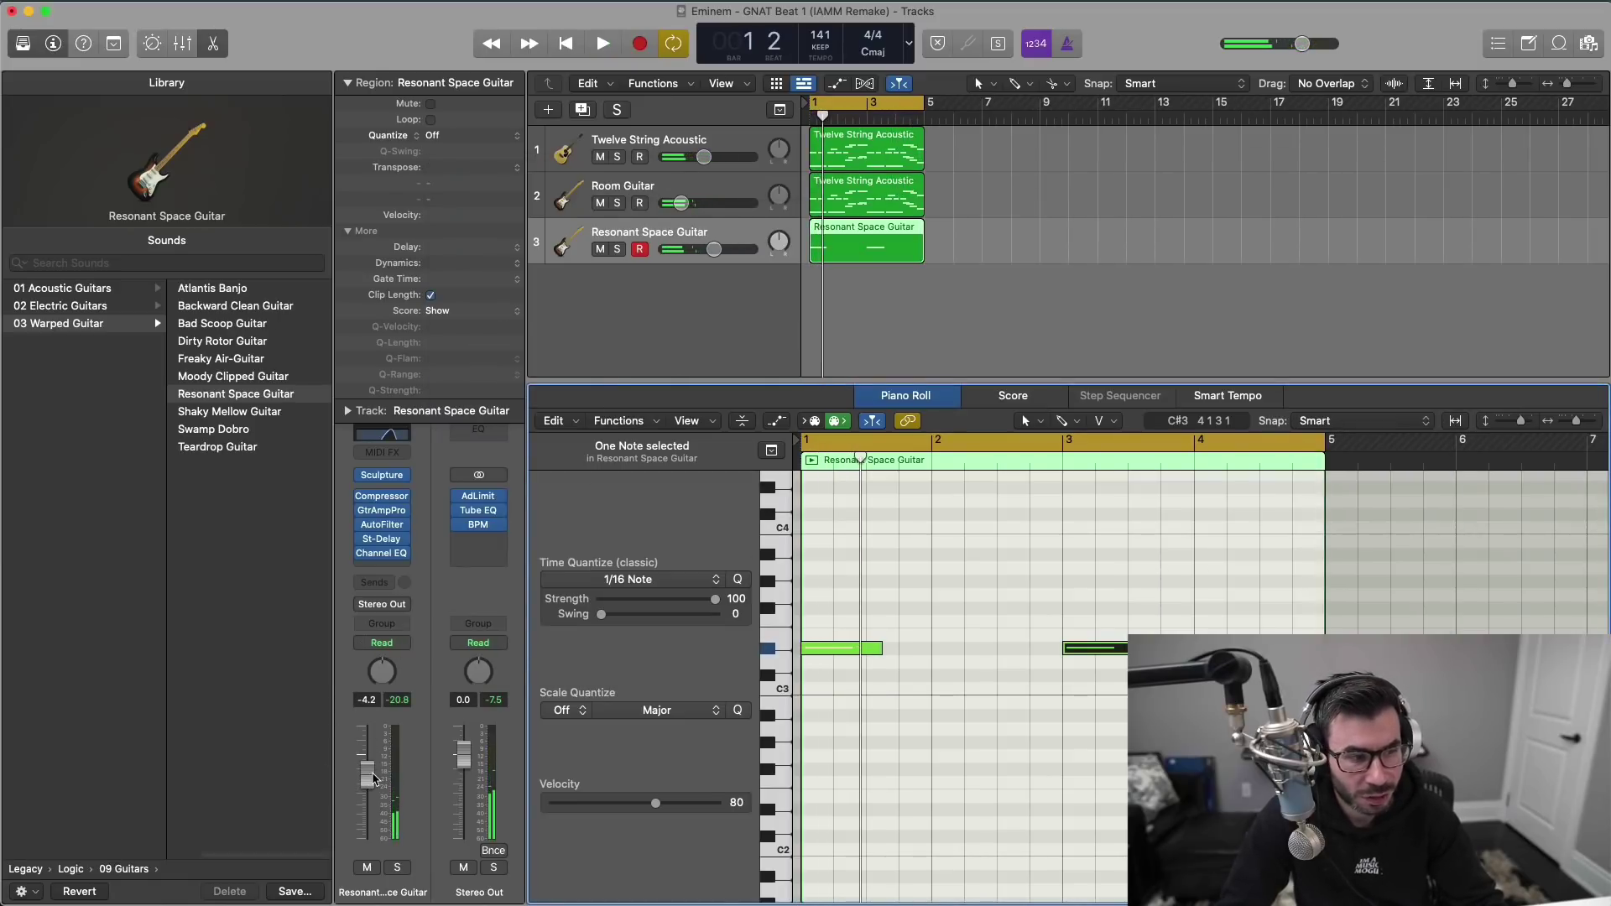
key(space)
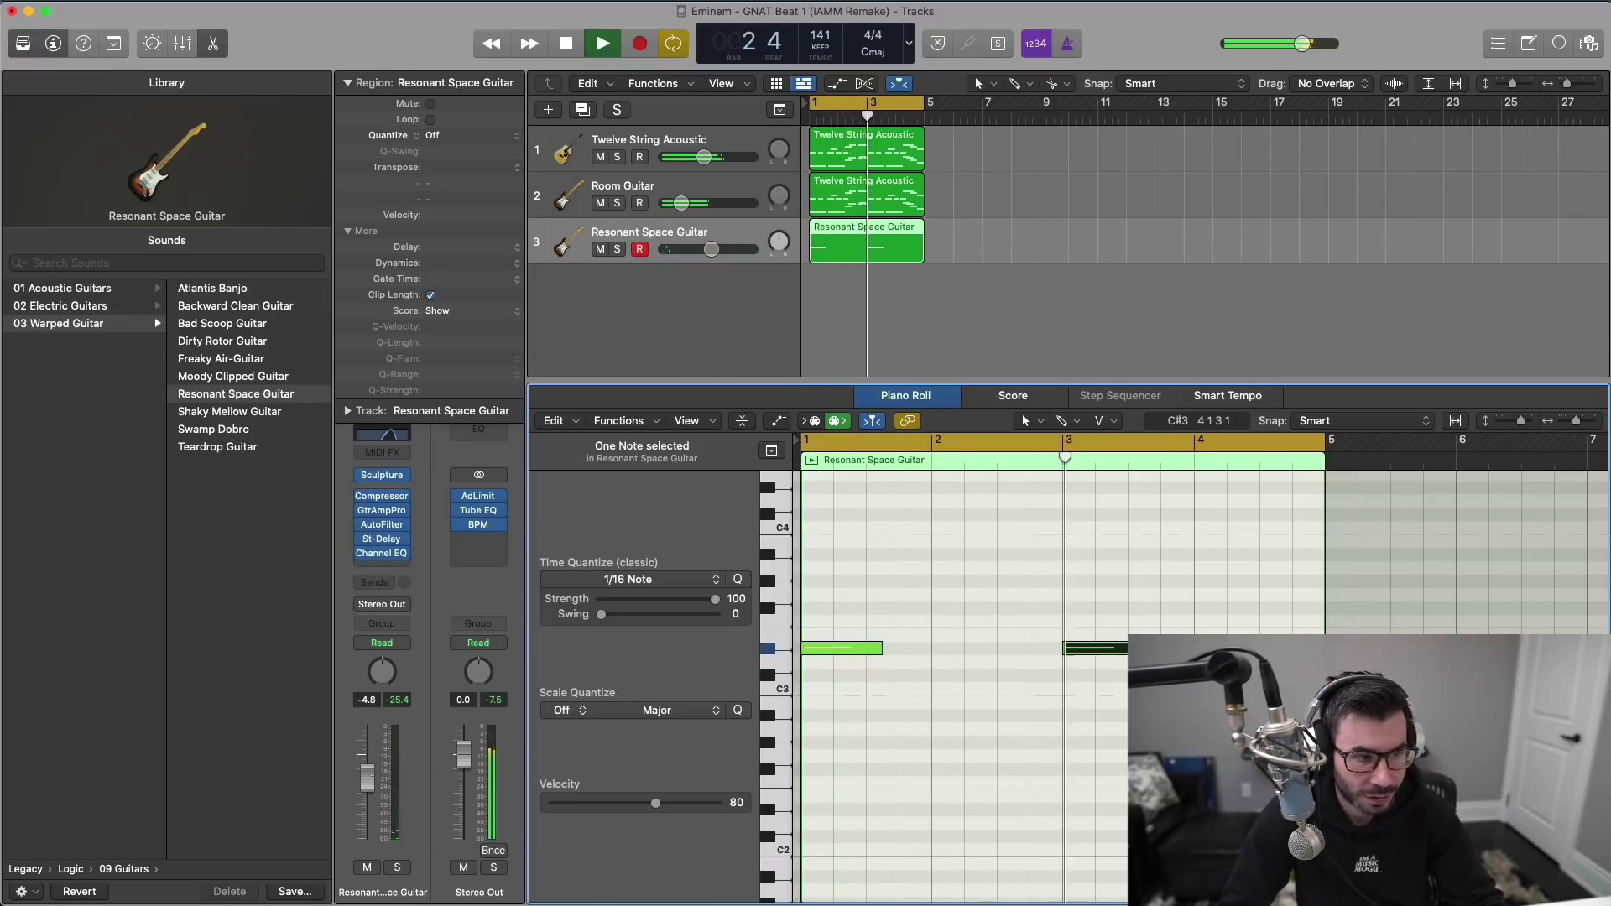
key(x)
key(x)
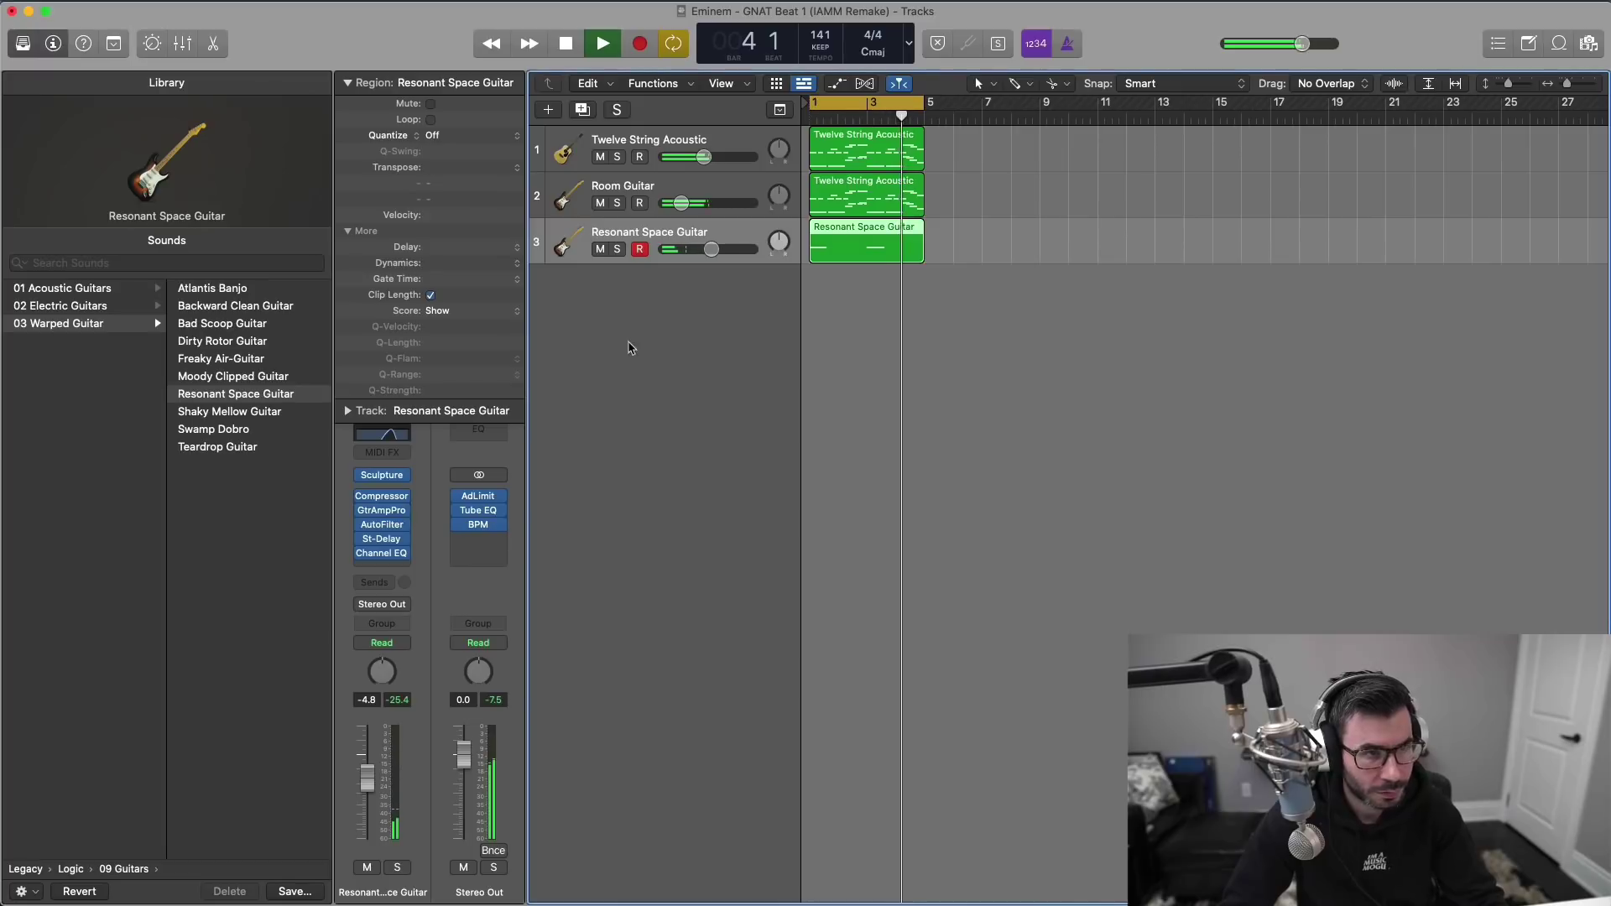
key(space)
Step: Group all three guitar tracks into a summing track stack
key(cmd+a)
right_click(665, 139)
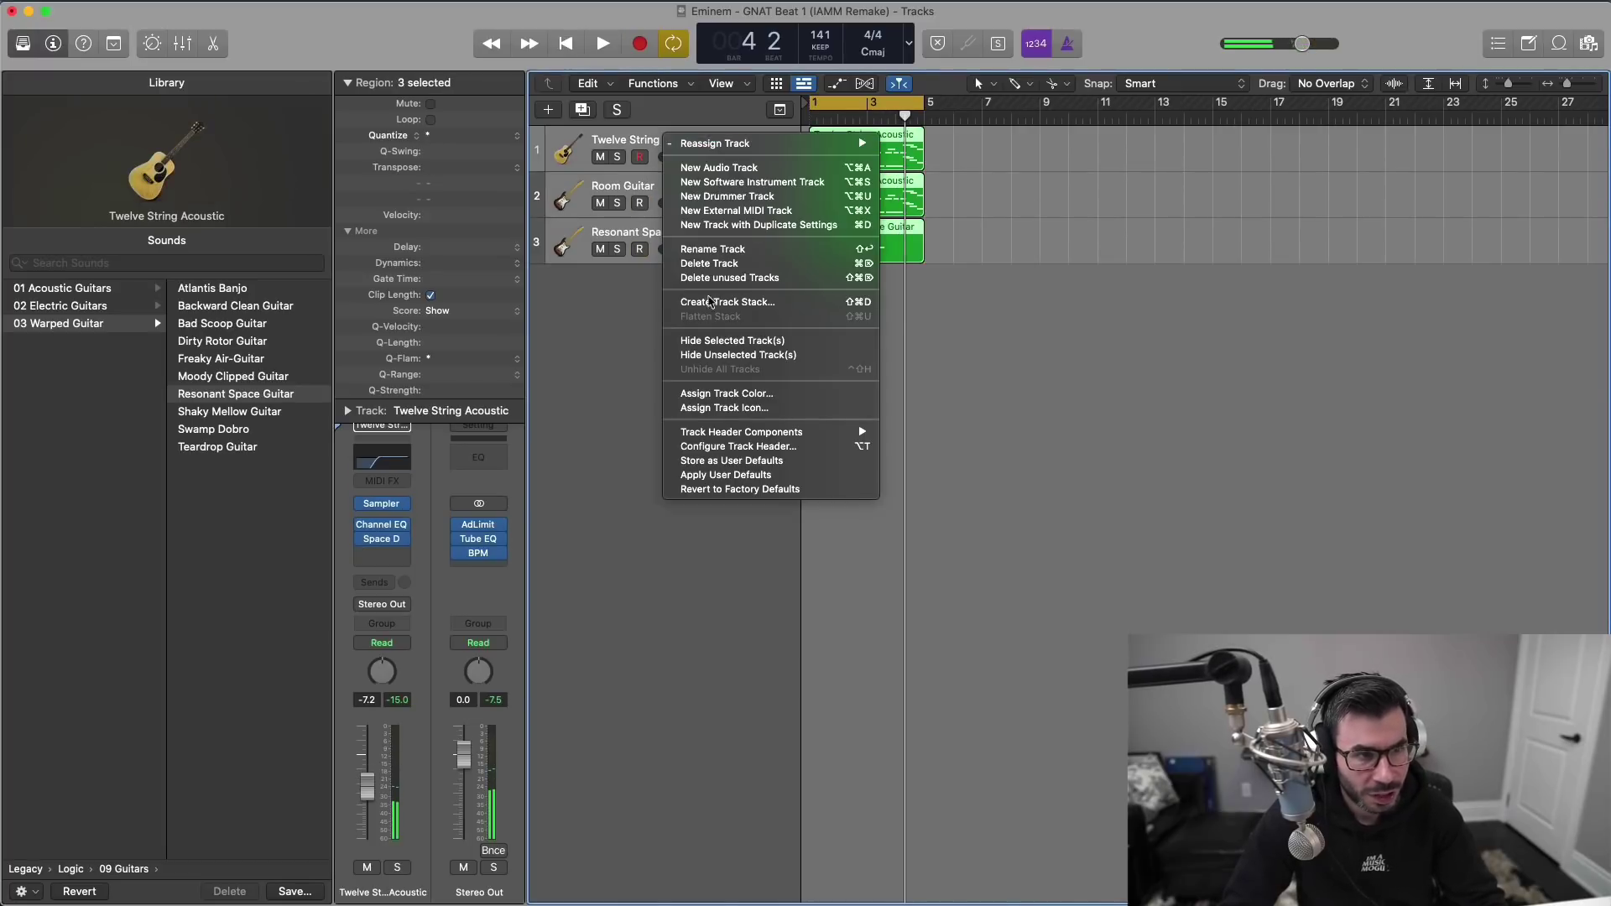
click(726, 303)
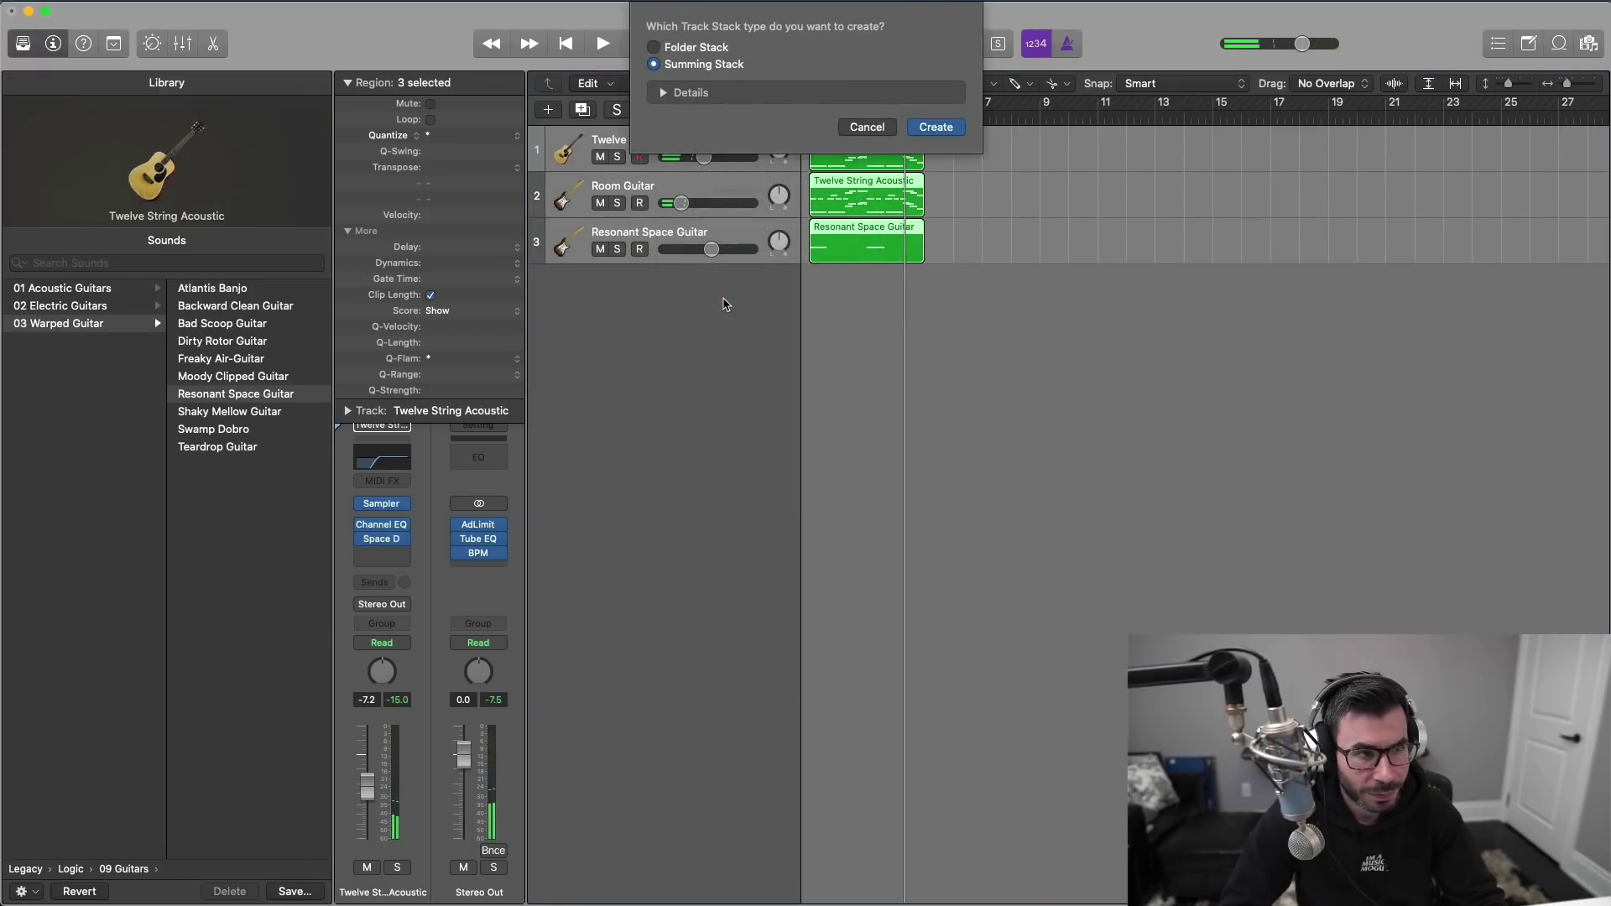
key(Return)
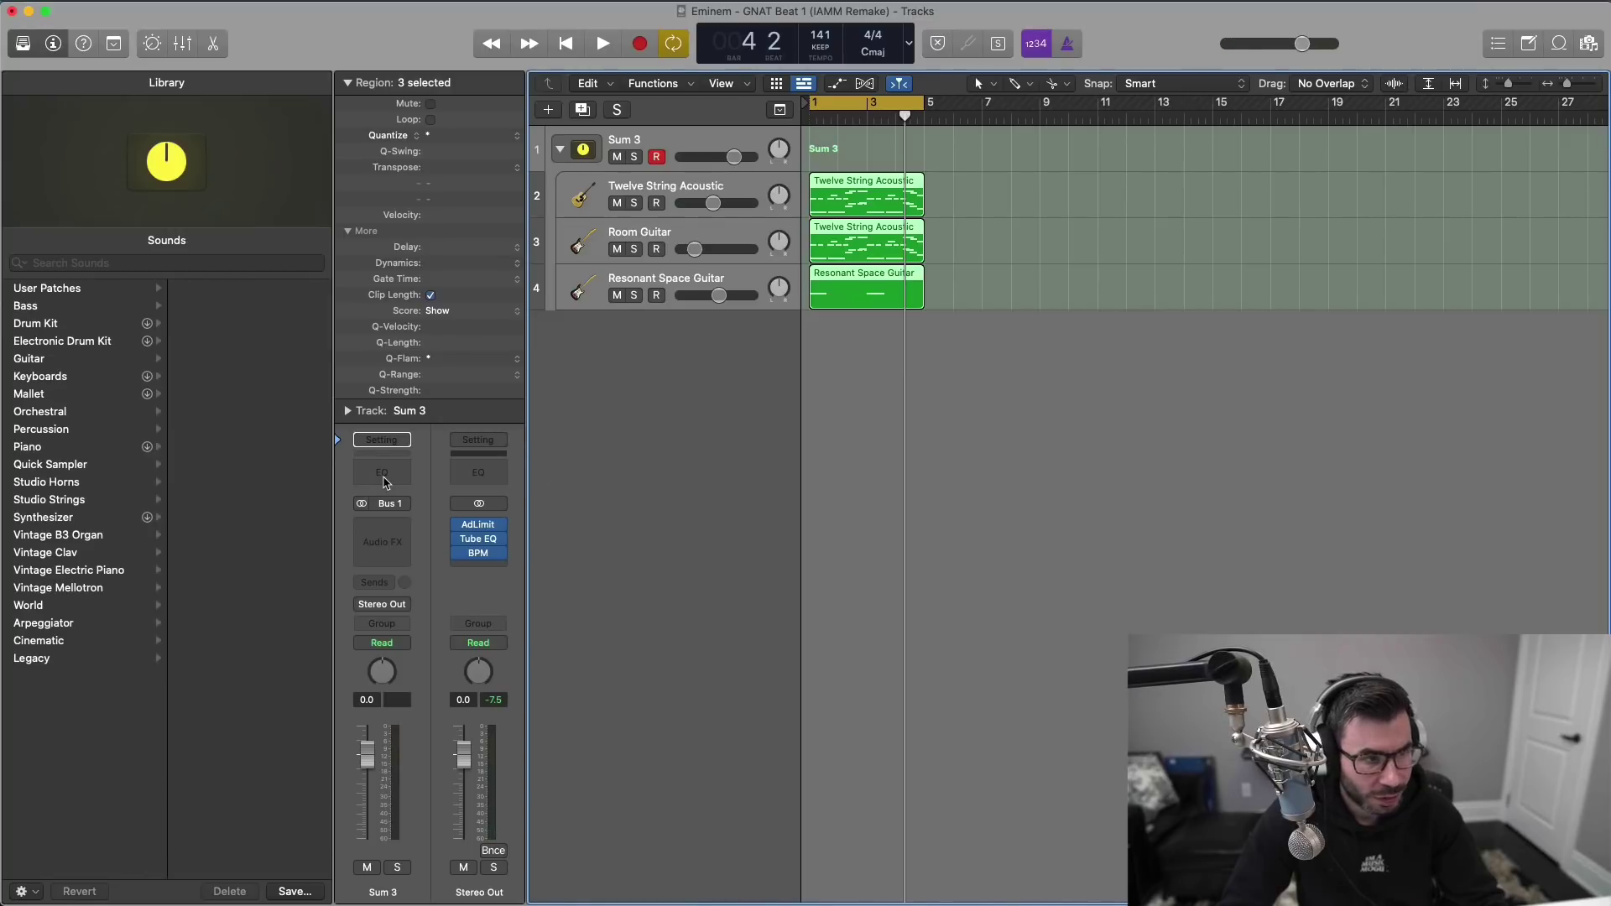
Step: Add a Channel EQ to Sum 3 with a 176 Hz low cut and 10500 Hz high cut, and slightly raise the Twelve String Acoustic volume
click(384, 475)
drag(1265, 253, 954, 201)
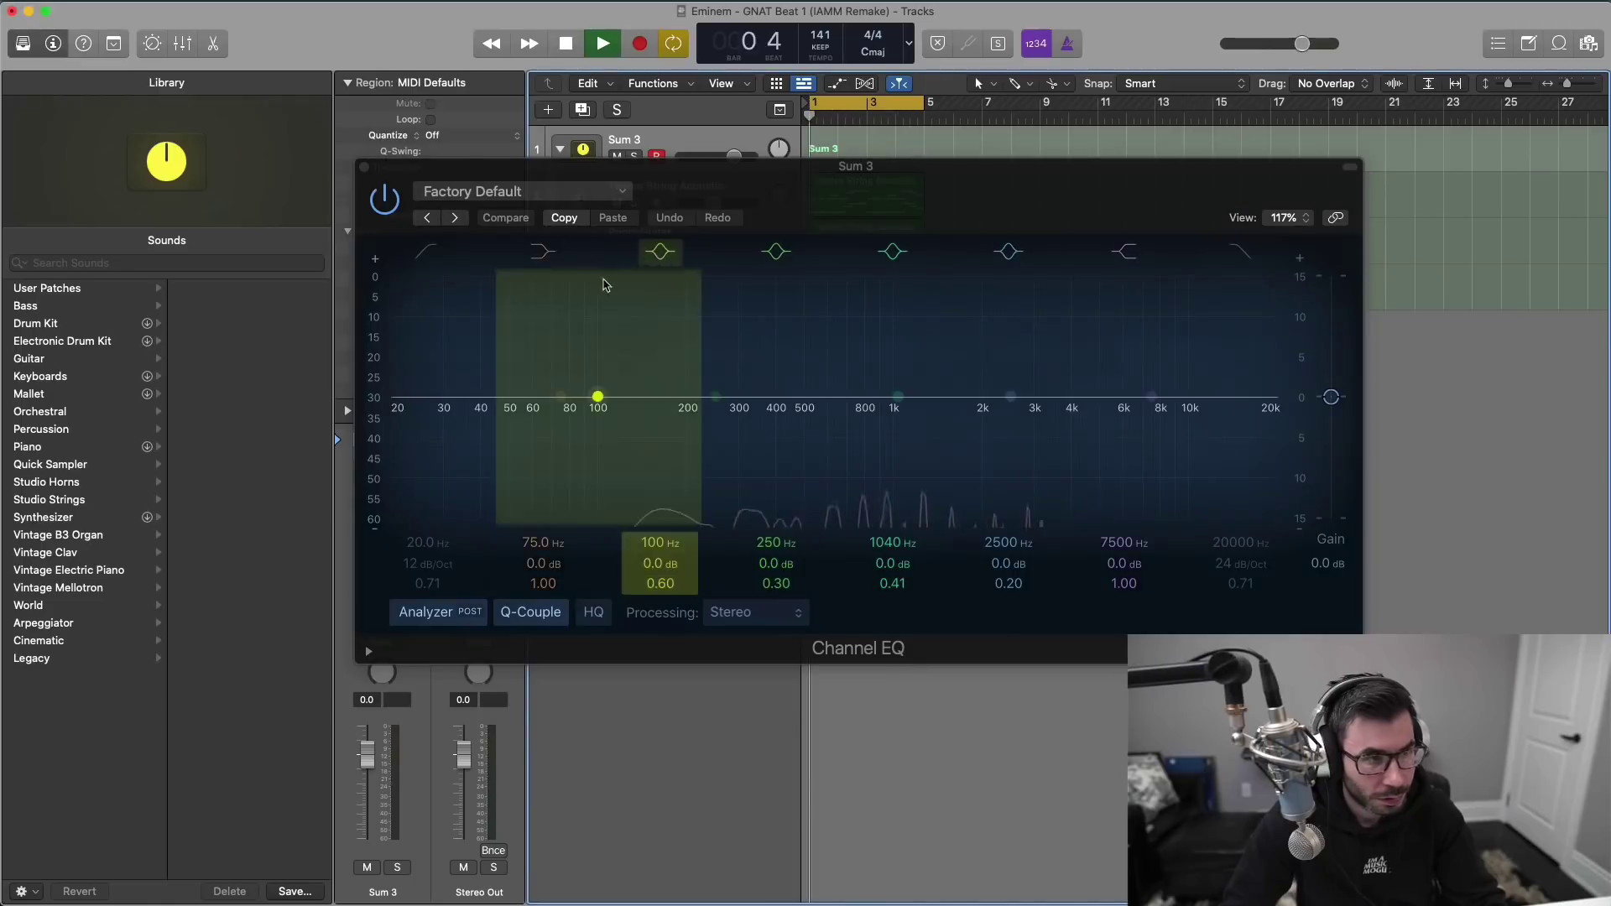
key(space)
click(428, 252)
drag(427, 546, 426, 485)
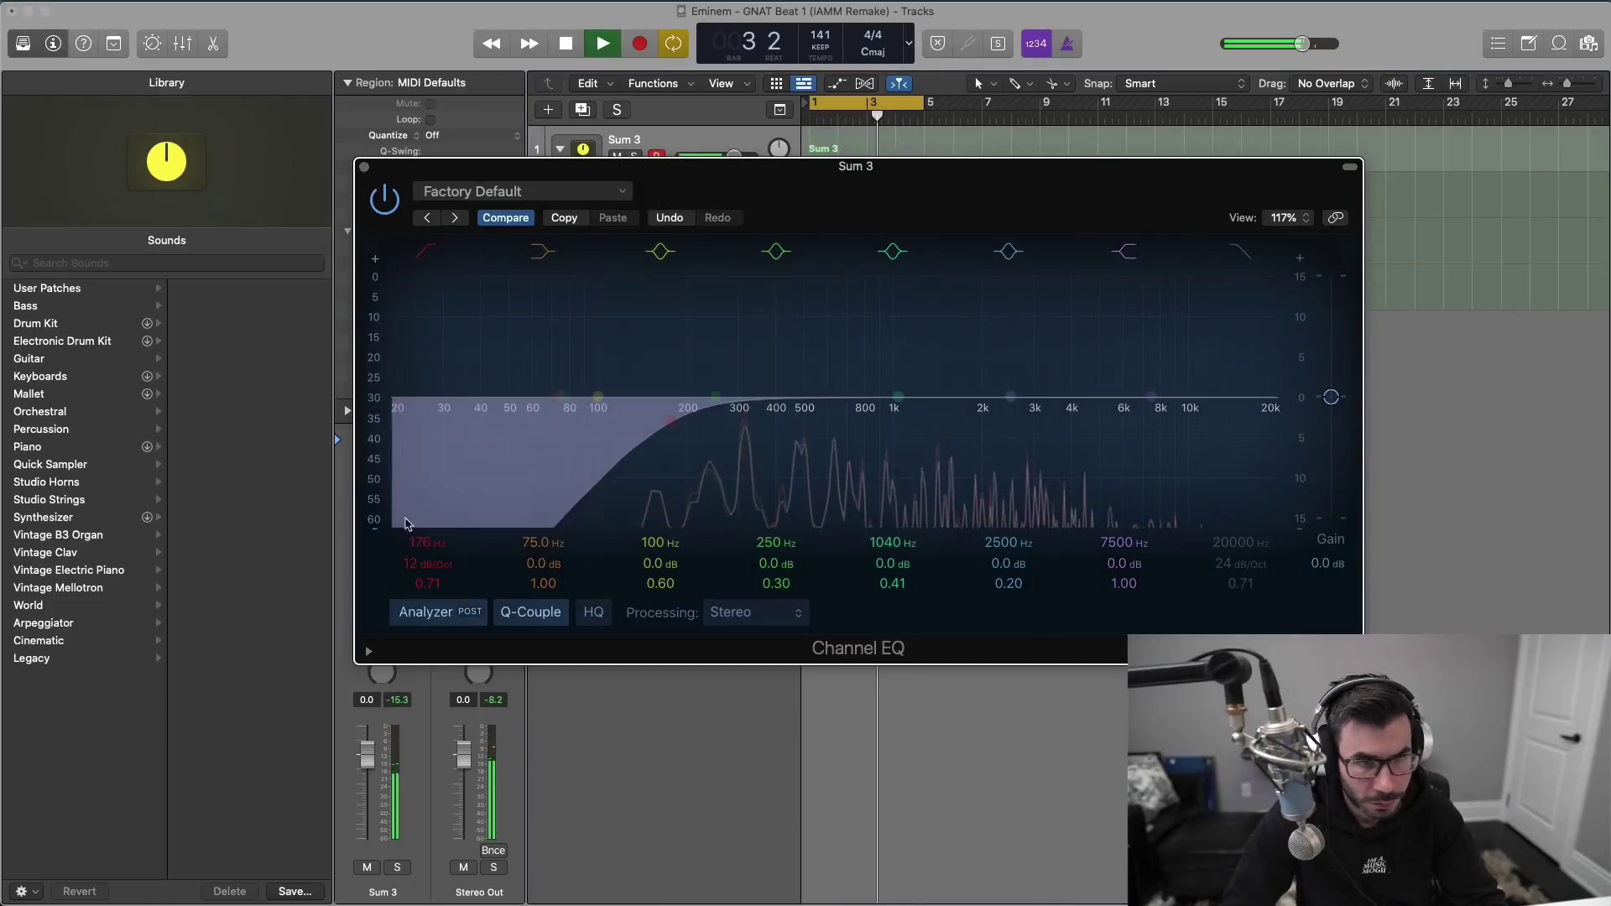
click(1240, 252)
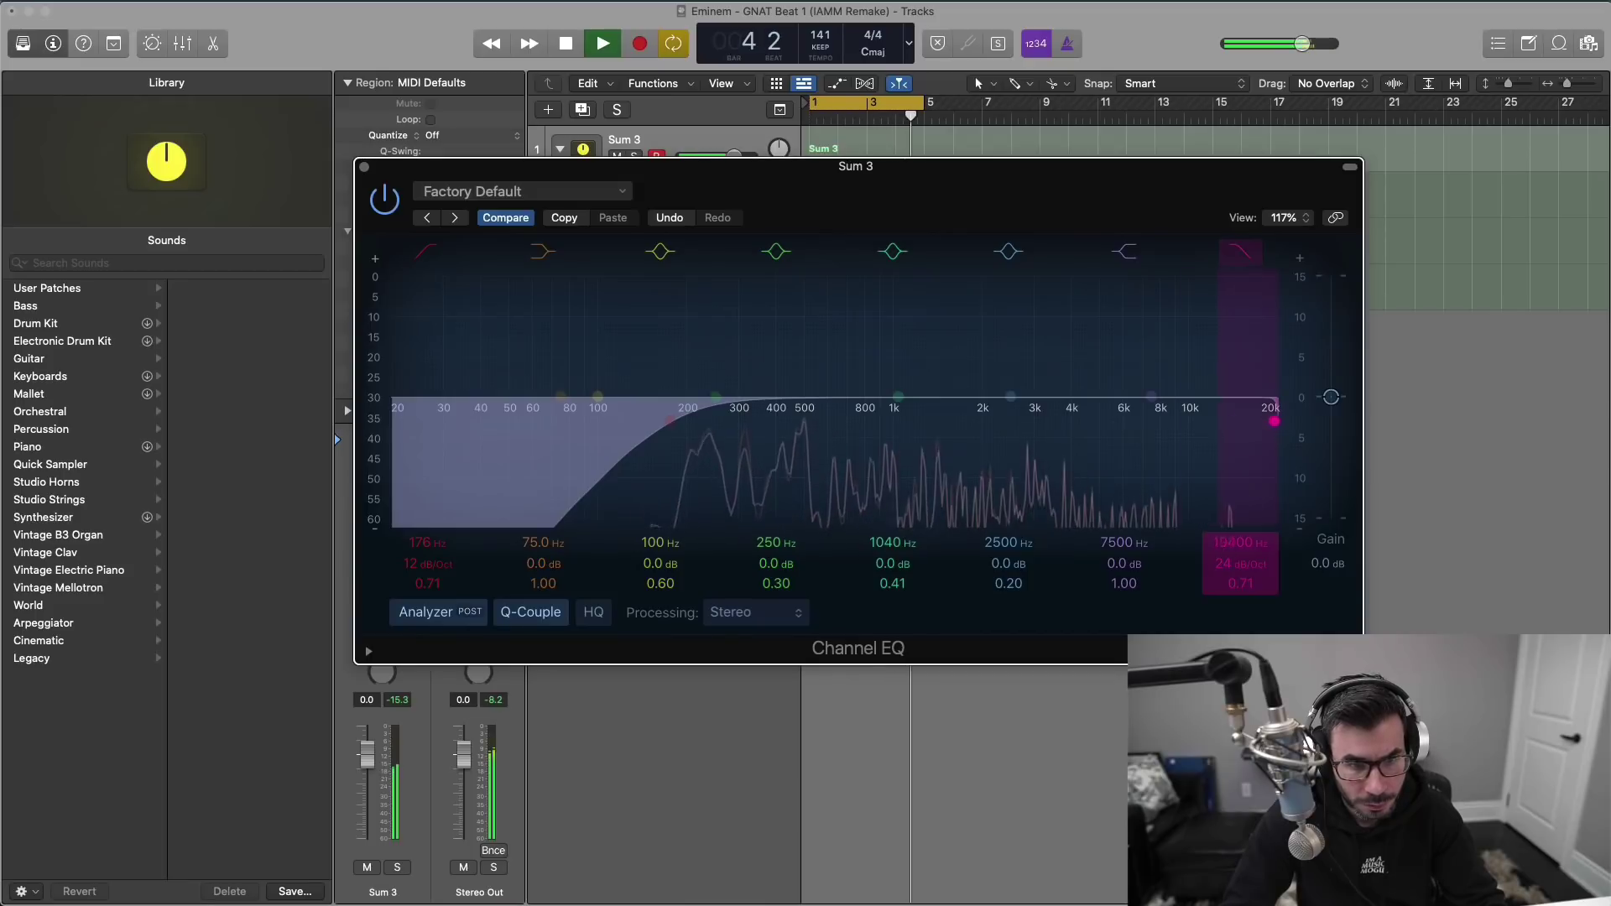
drag(1248, 503, 1168, 503)
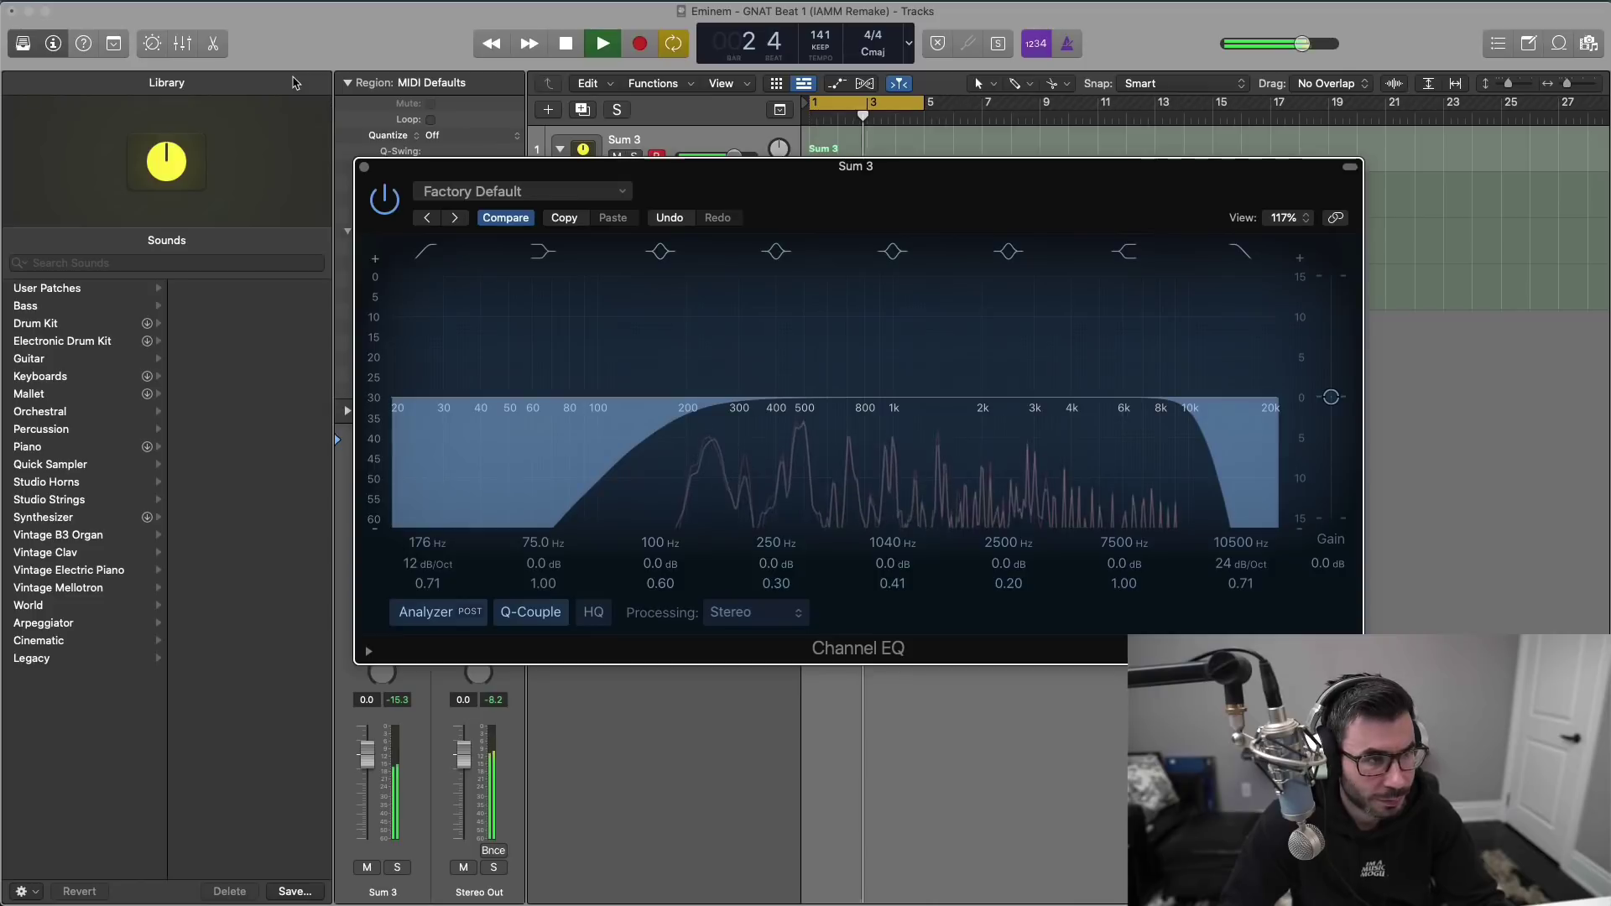
key(super+w)
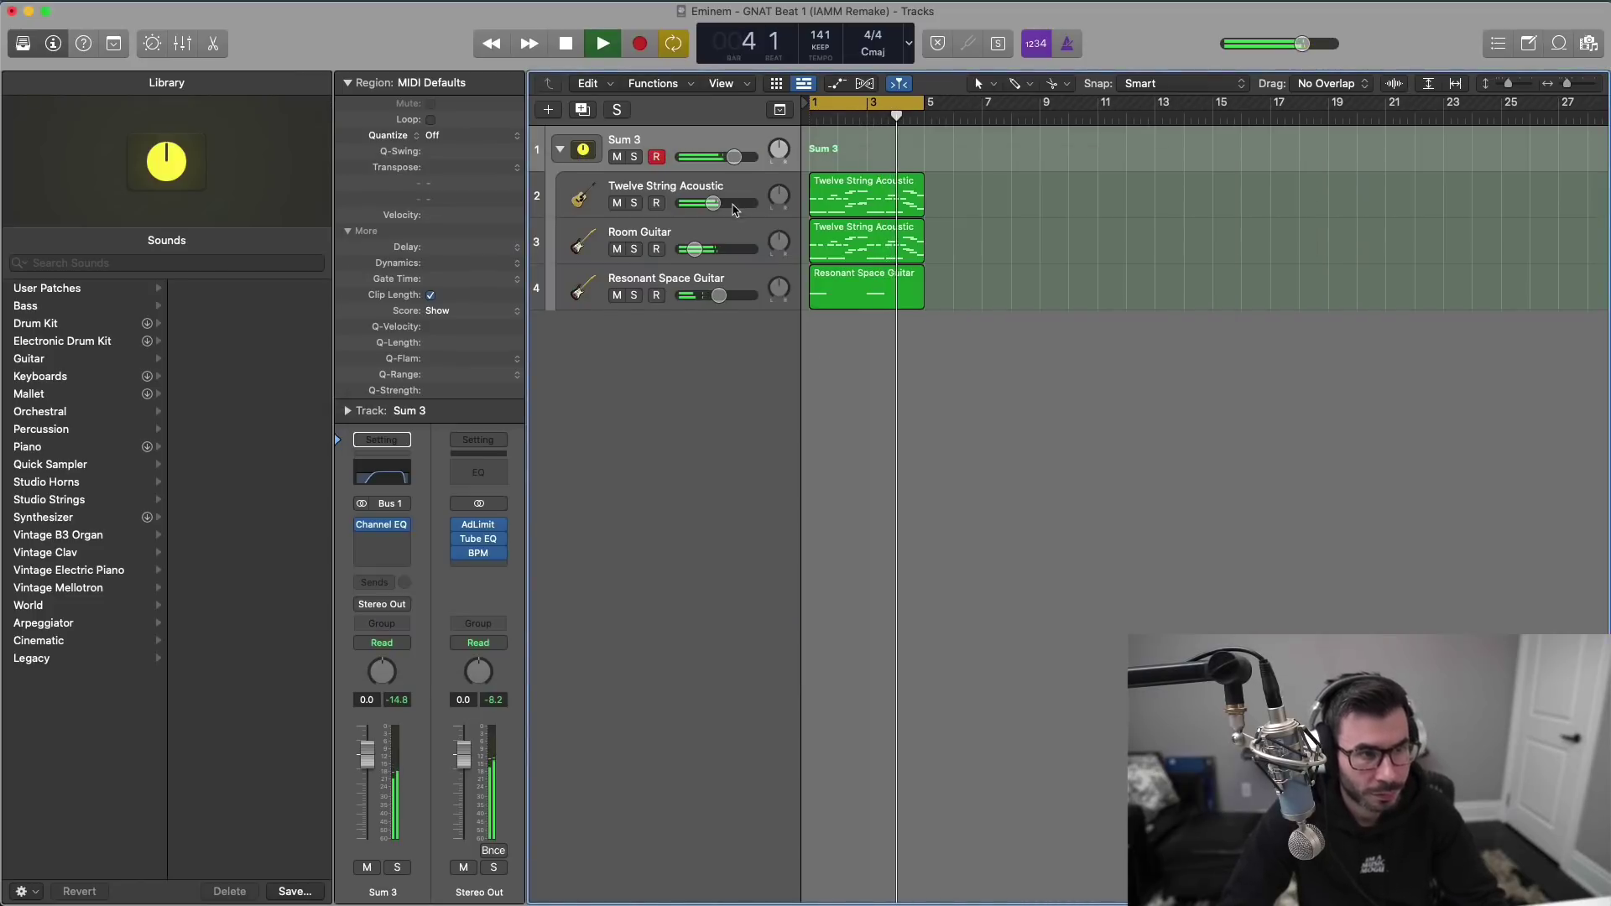
drag(712, 203, 717, 203)
key(space)
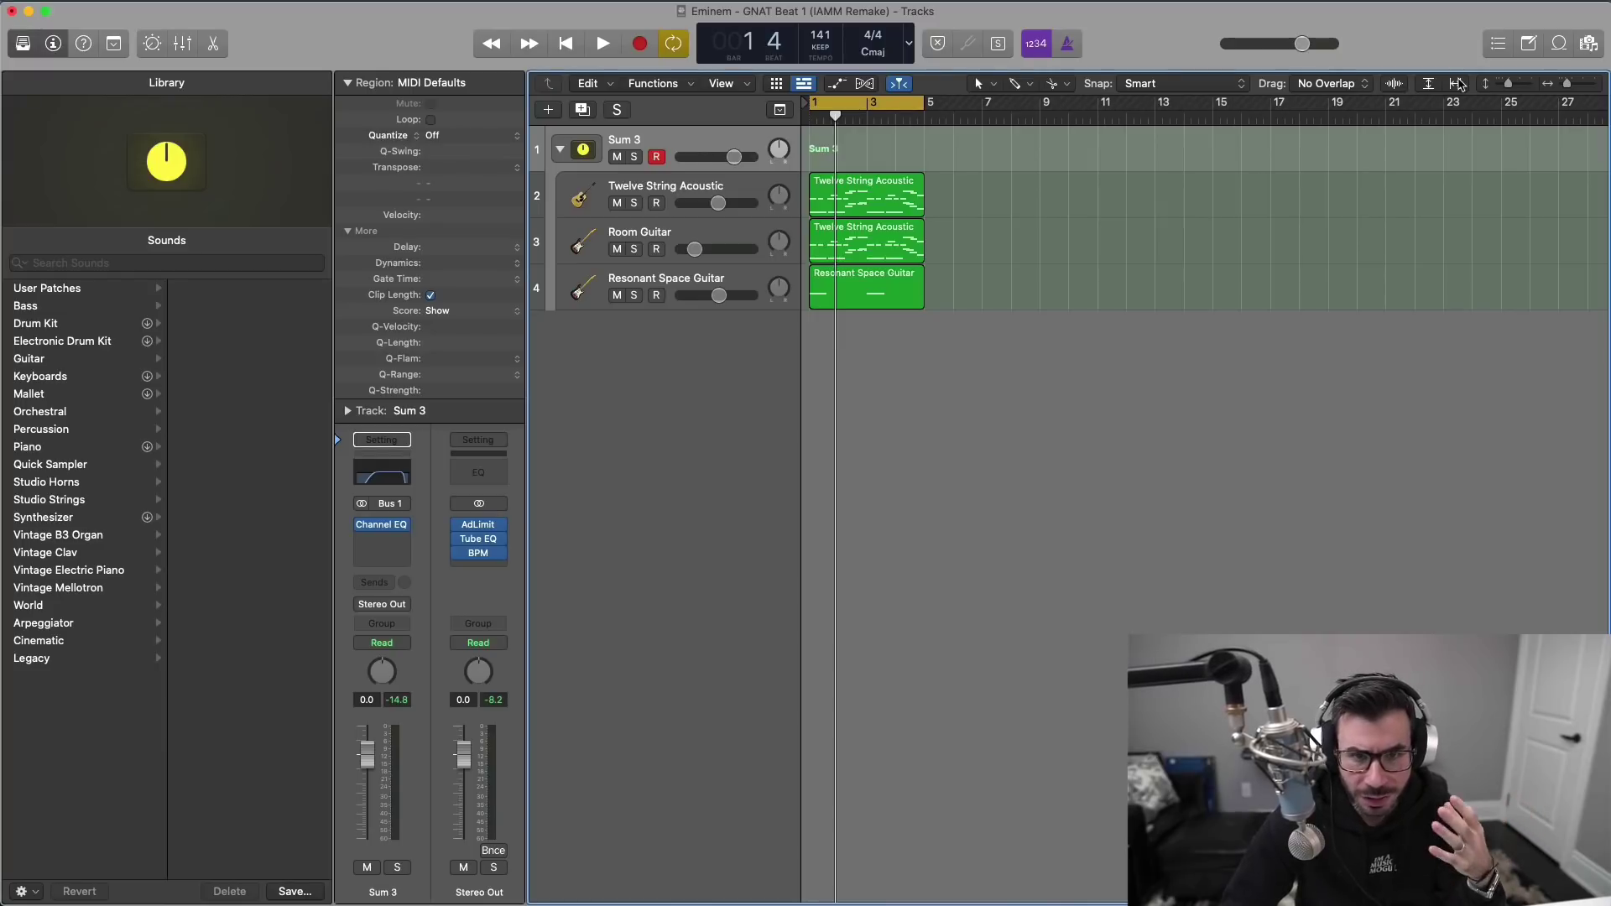
Step: Search the Apple Loops for "scratch", audition the vinyl scratches and place Vinyl Scratch 07 on a new track at bar 1
click(1560, 44)
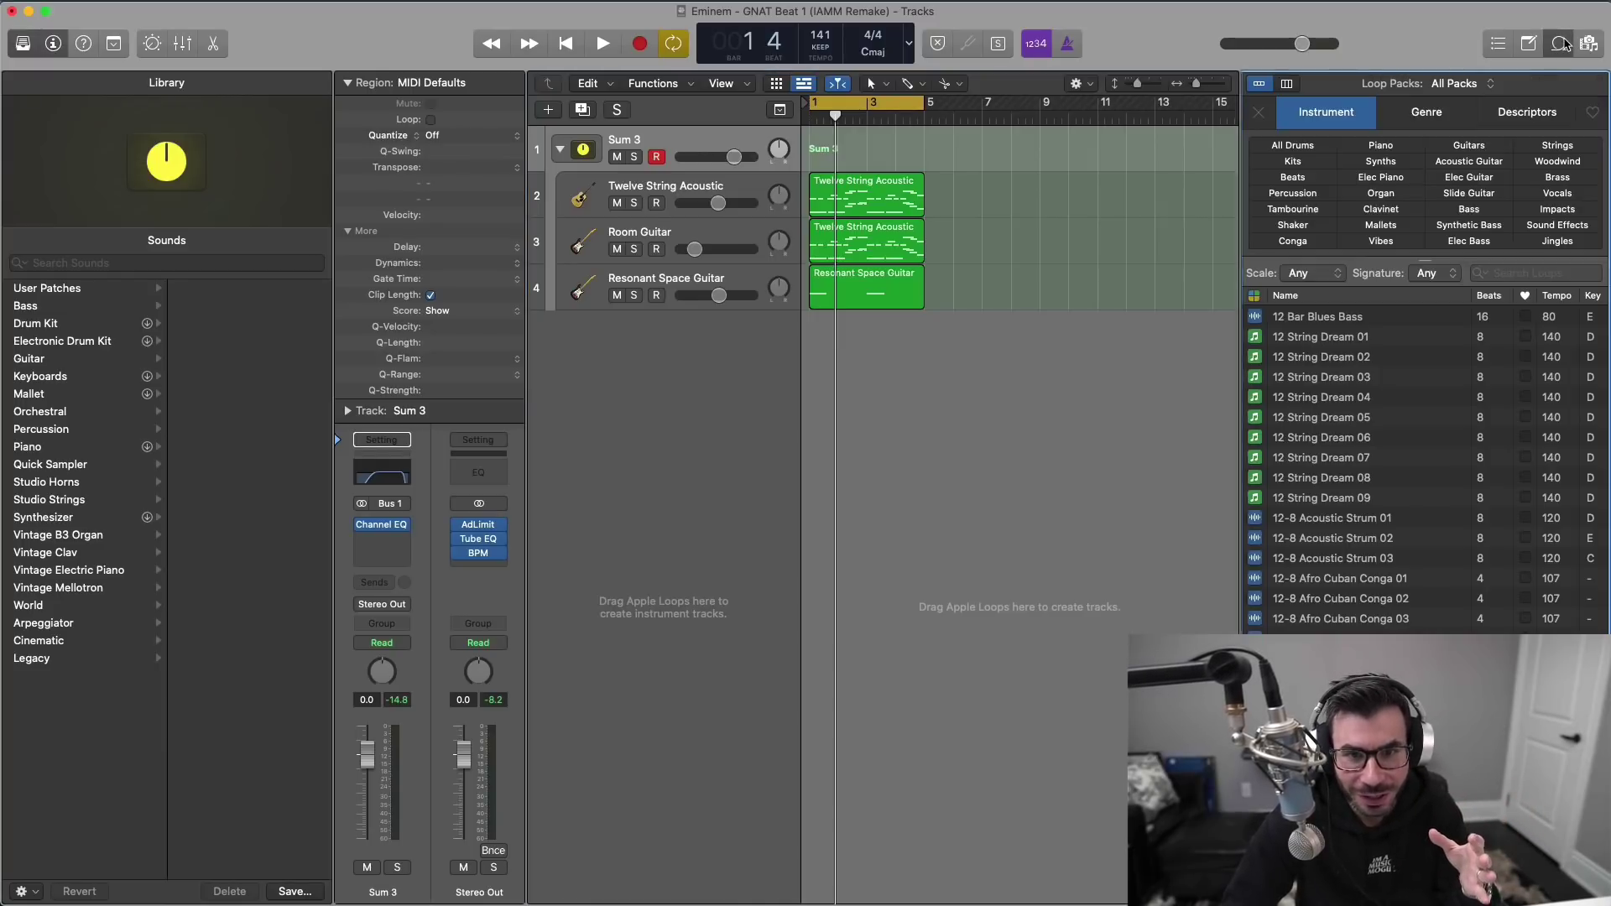
click(1535, 273)
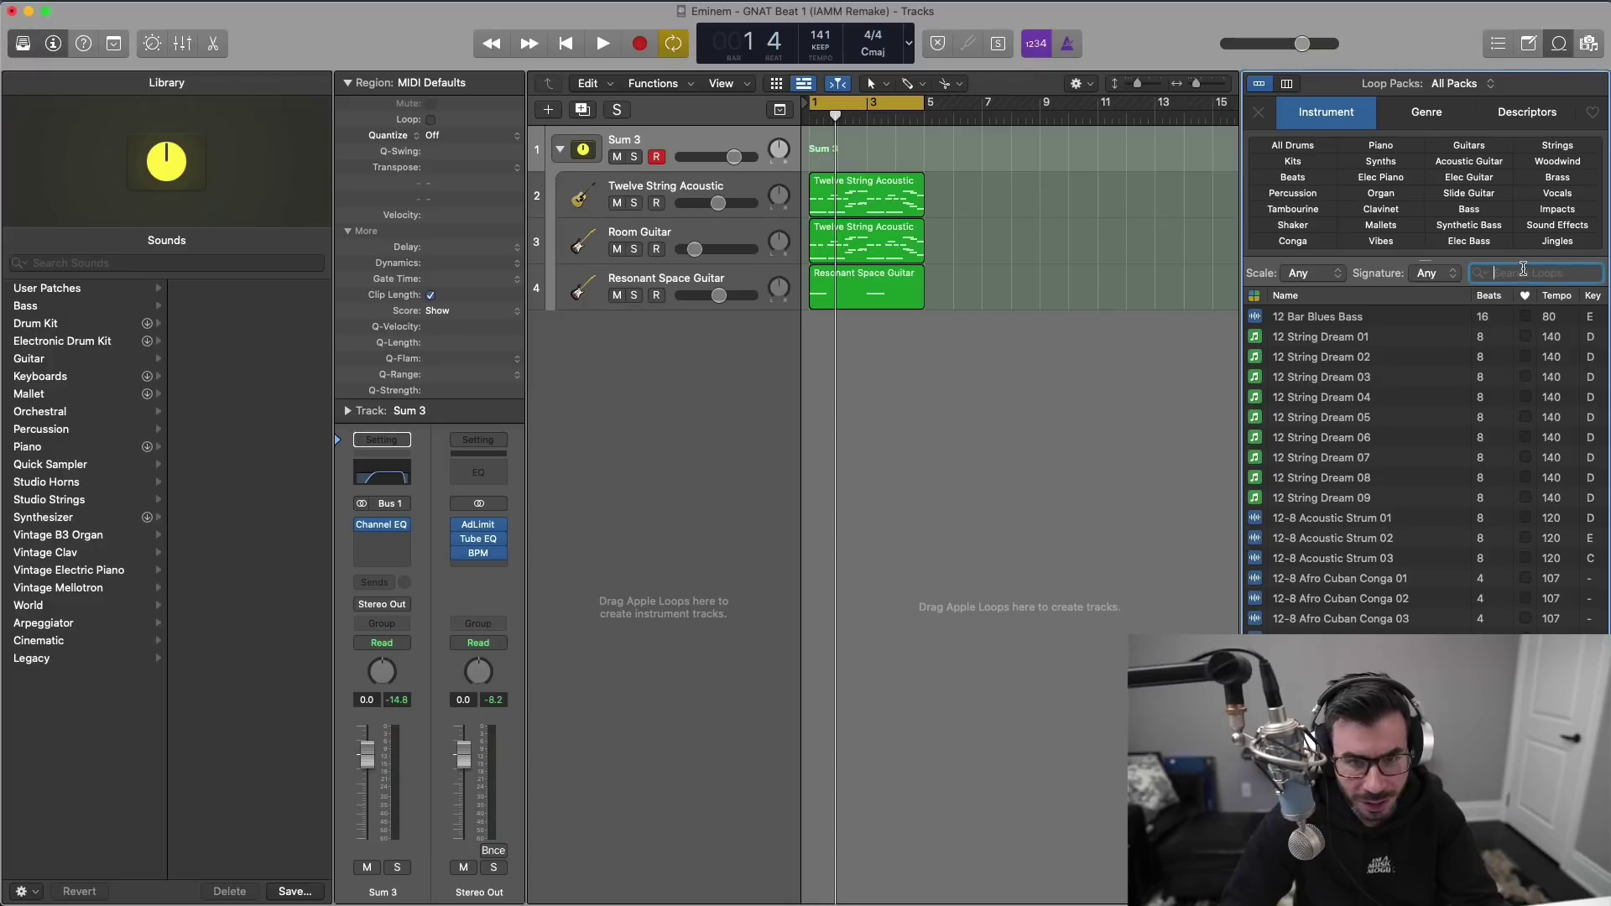
text(scratch)
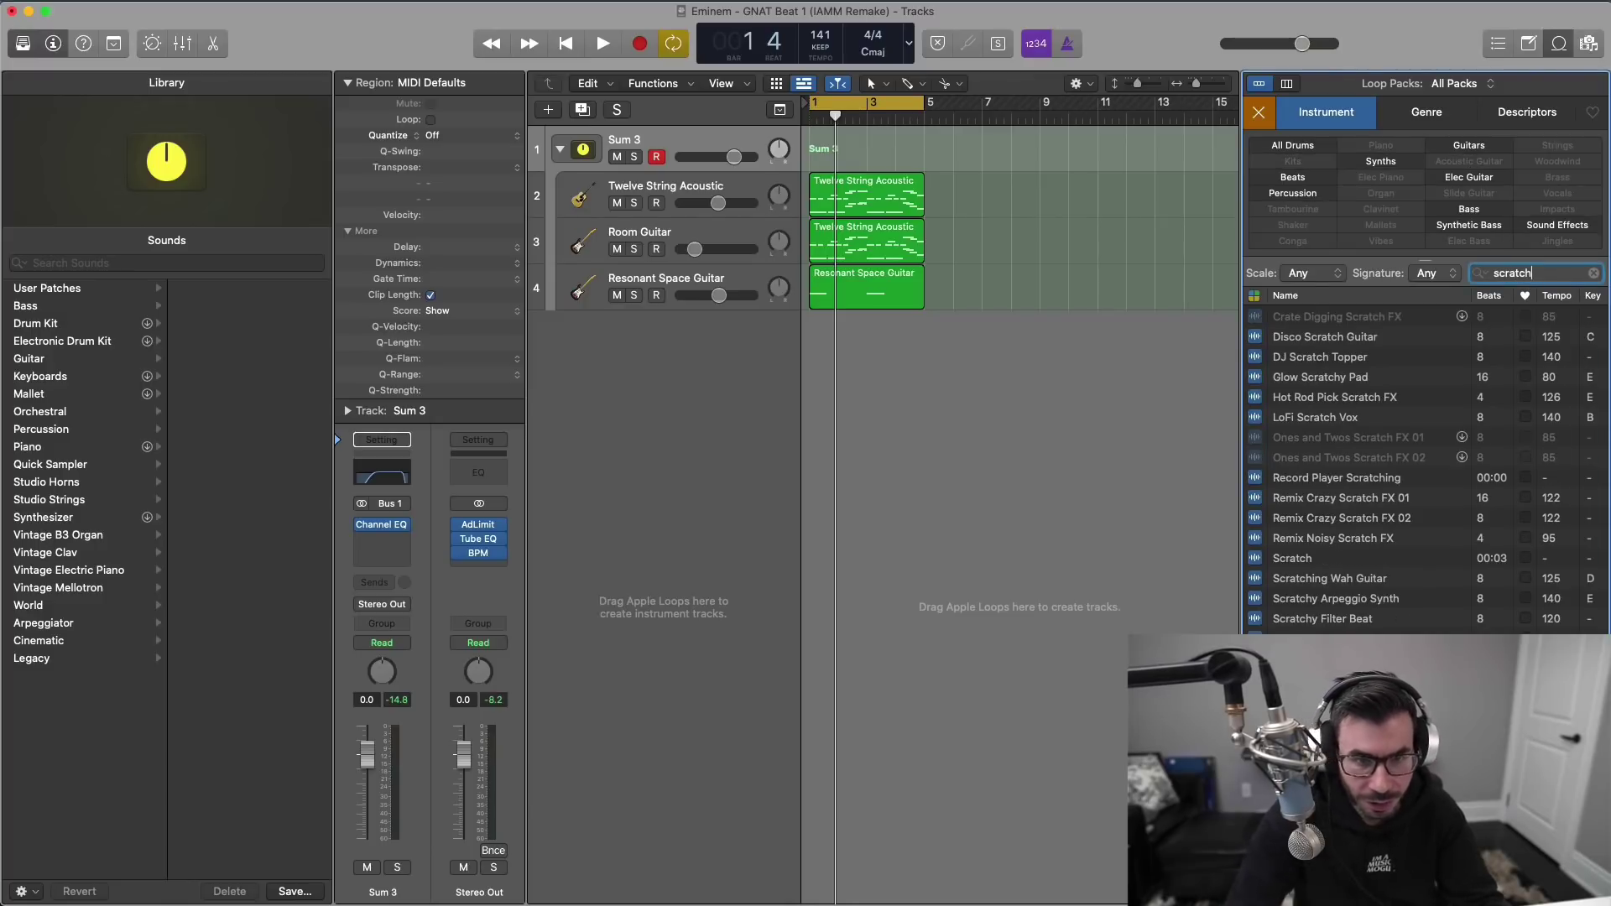
click(1355, 743)
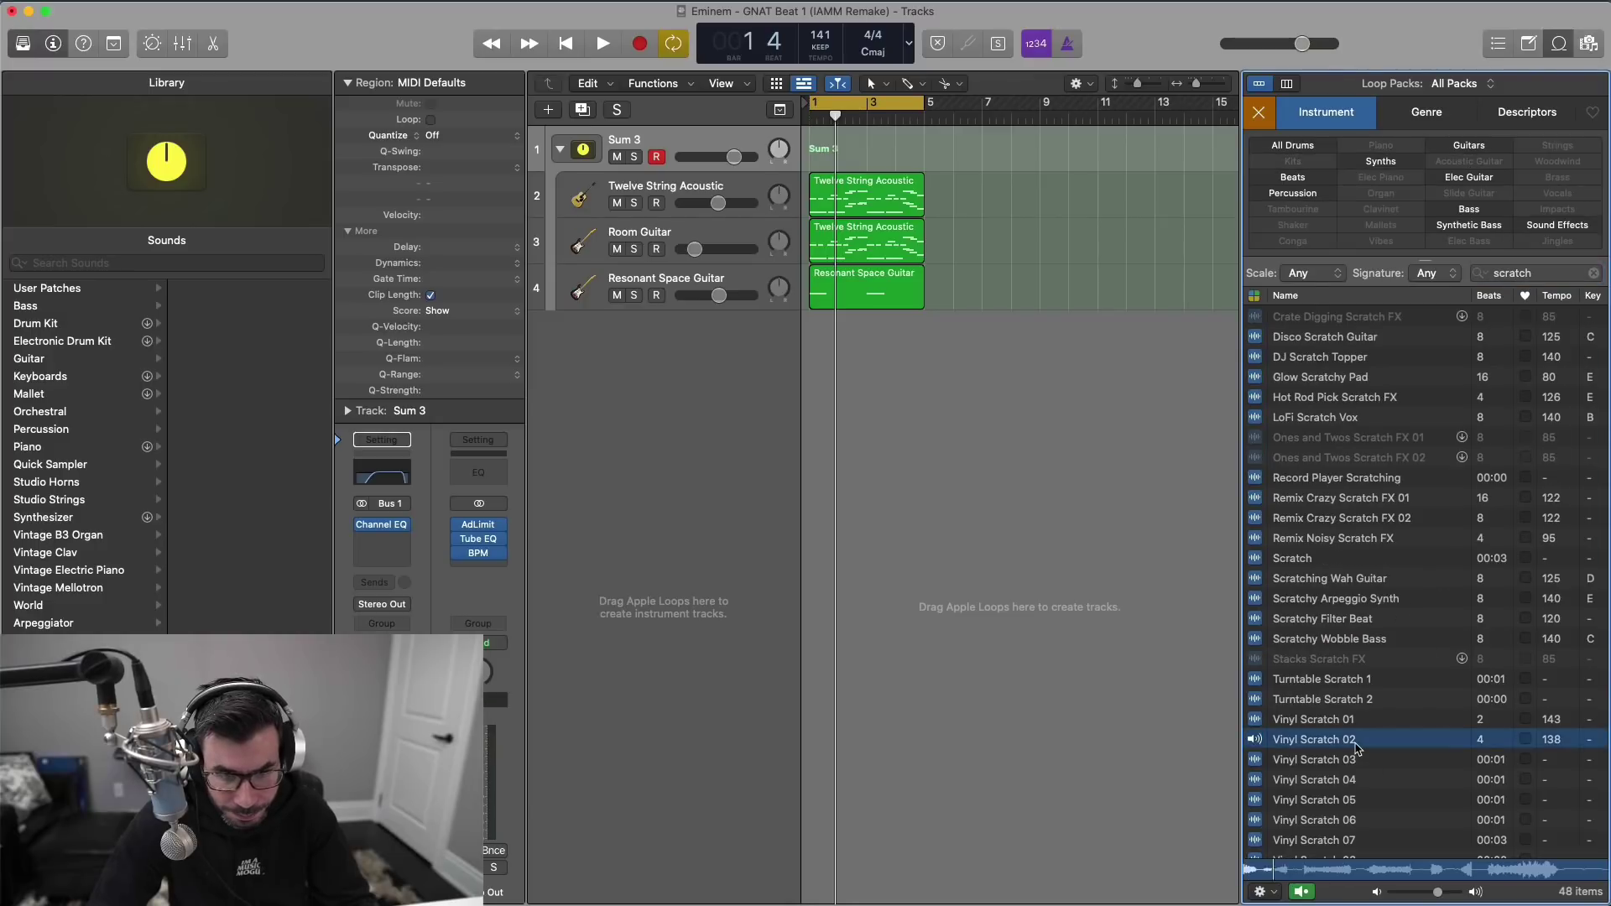
click(1334, 778)
click(1346, 818)
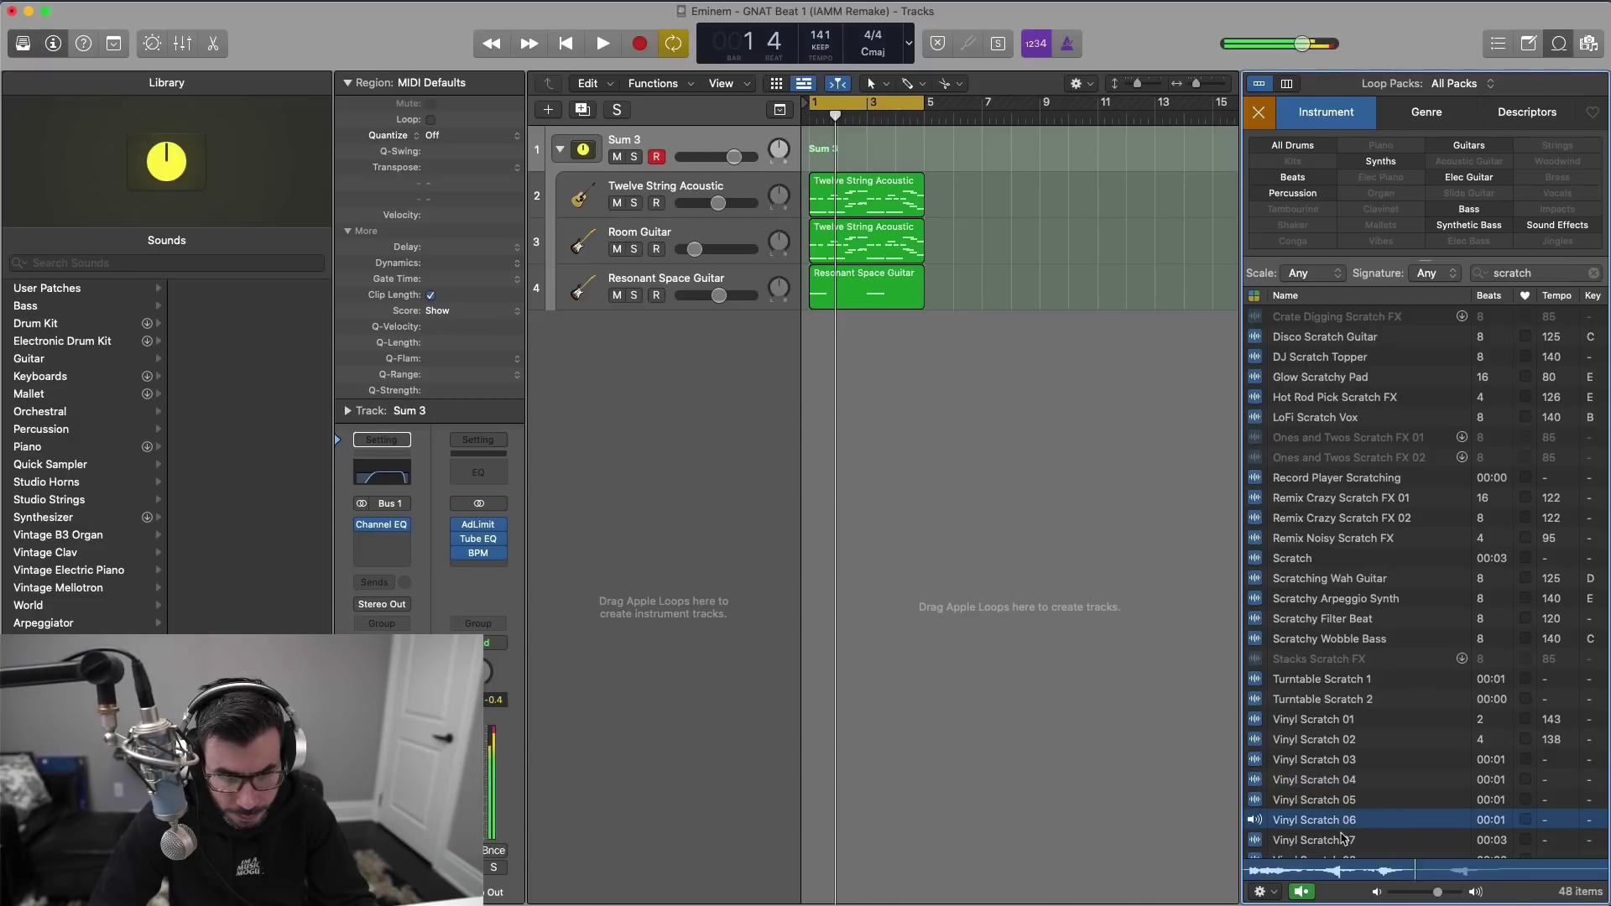
click(1346, 841)
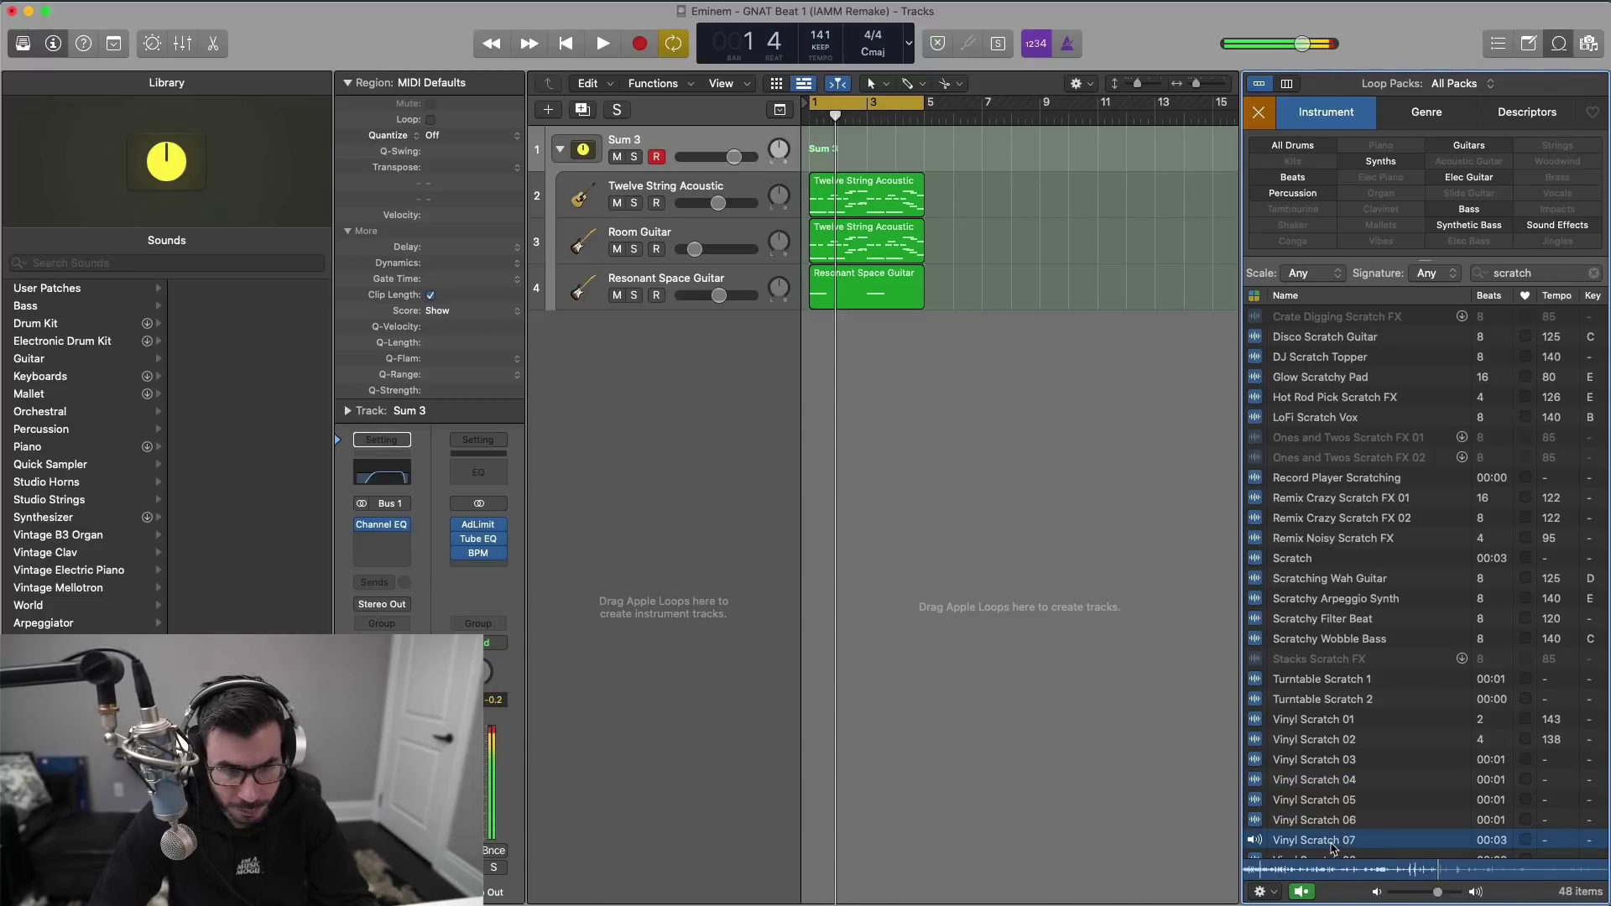
drag(1334, 848, 818, 466)
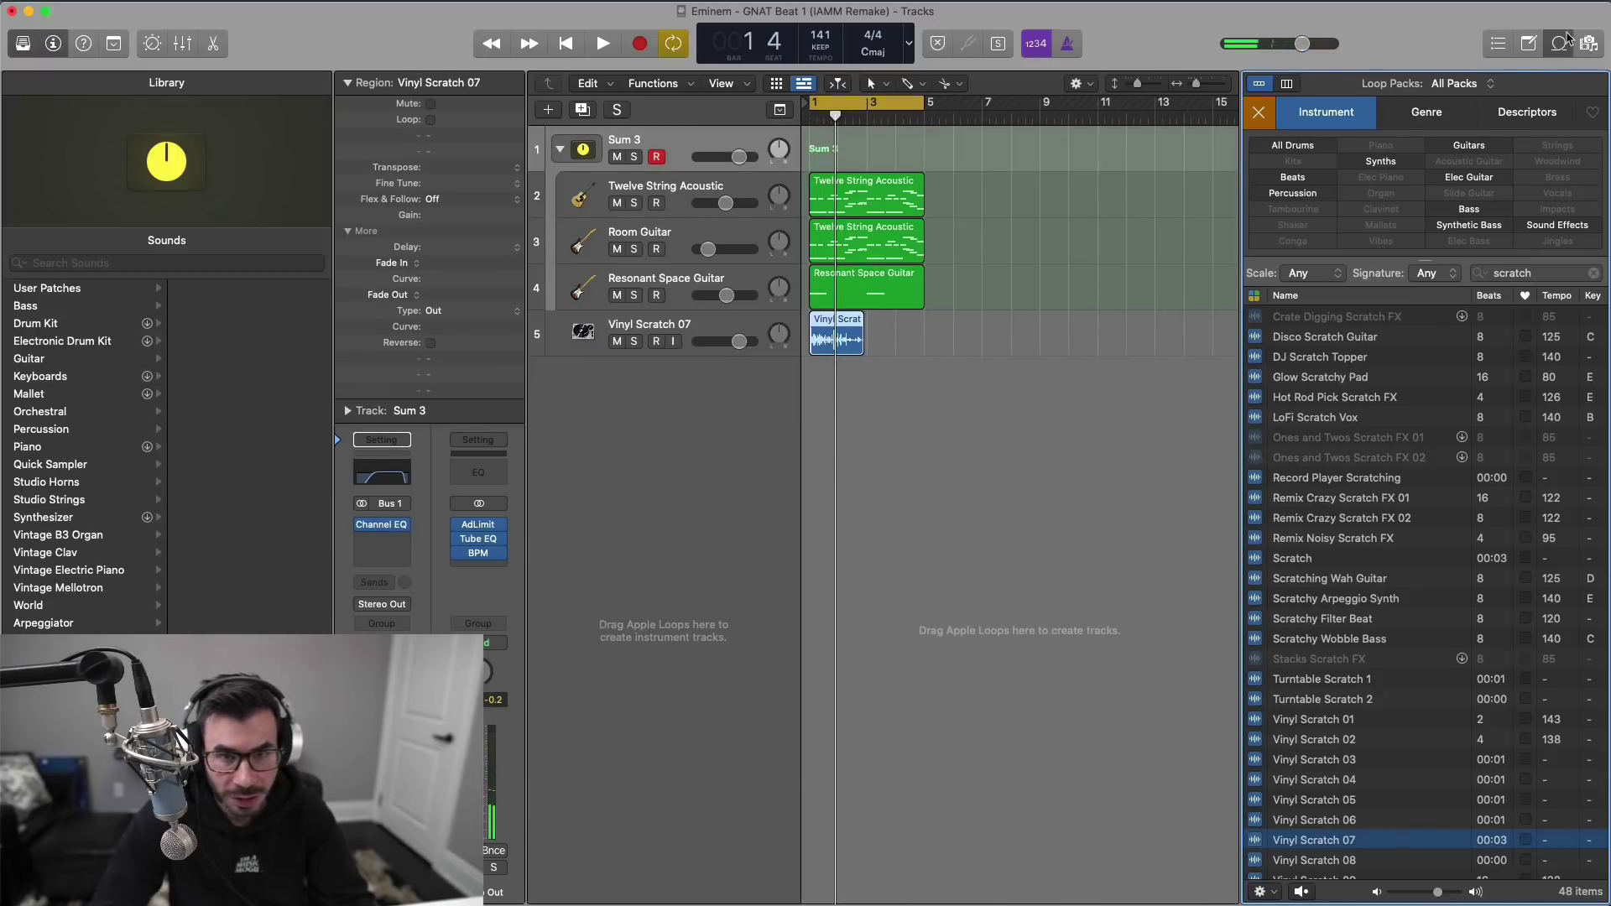
click(1562, 40)
Step: Play the scratch with the guitars and lower the Vinyl Scratch 07 track volume to sit in the mix
key(super+Right)
key(super+Right)
key(space)
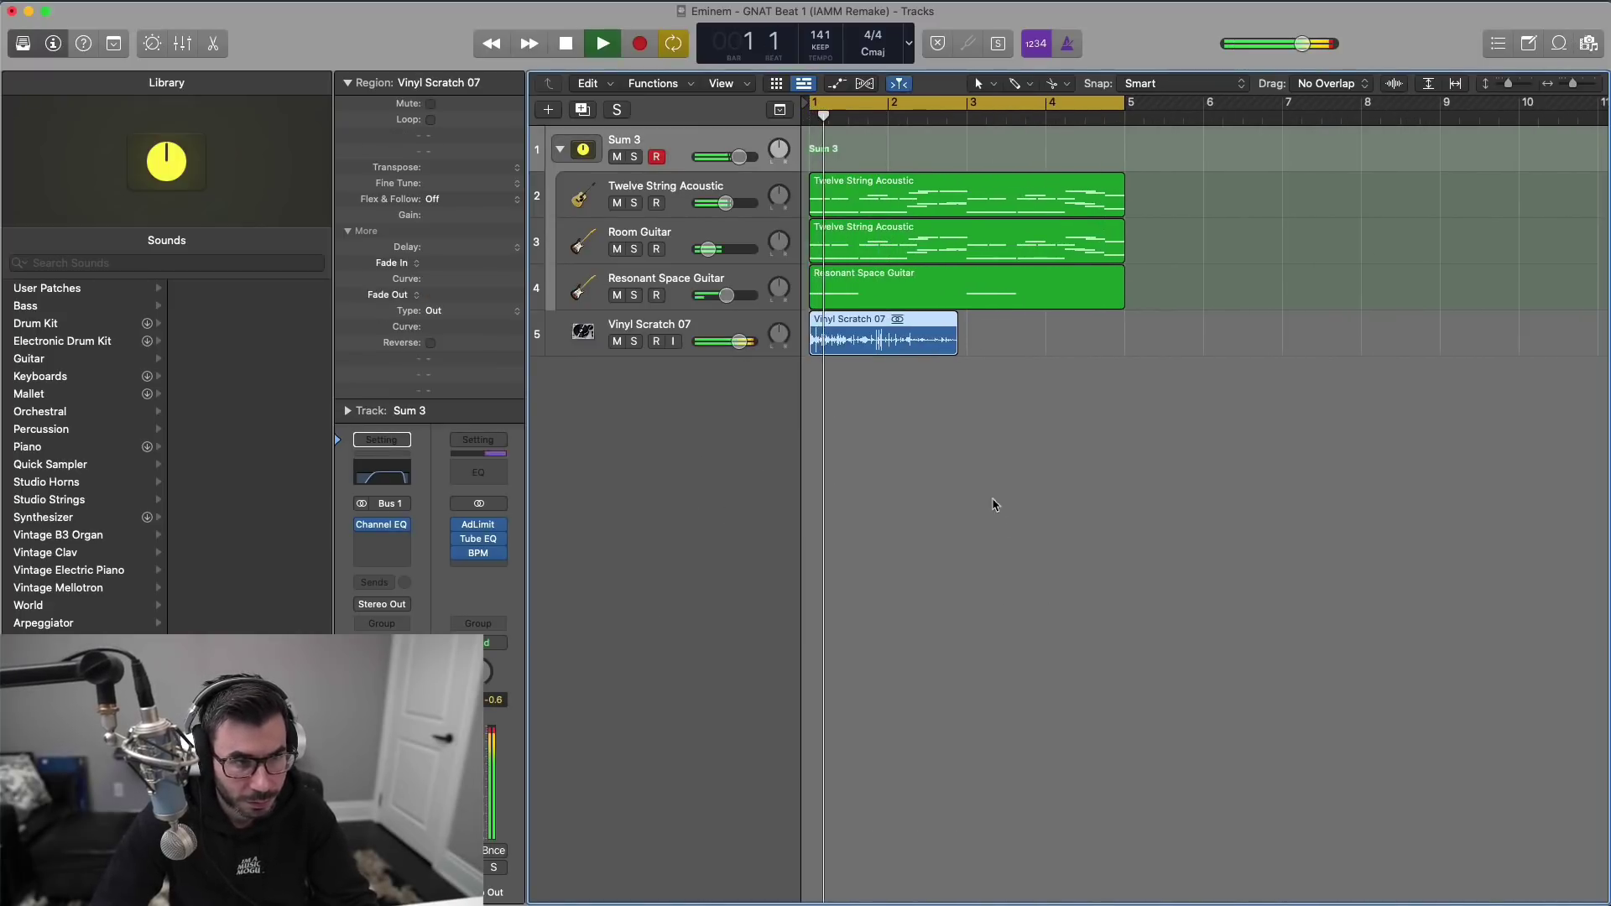
click(736, 344)
drag(735, 344, 720, 347)
key(space)
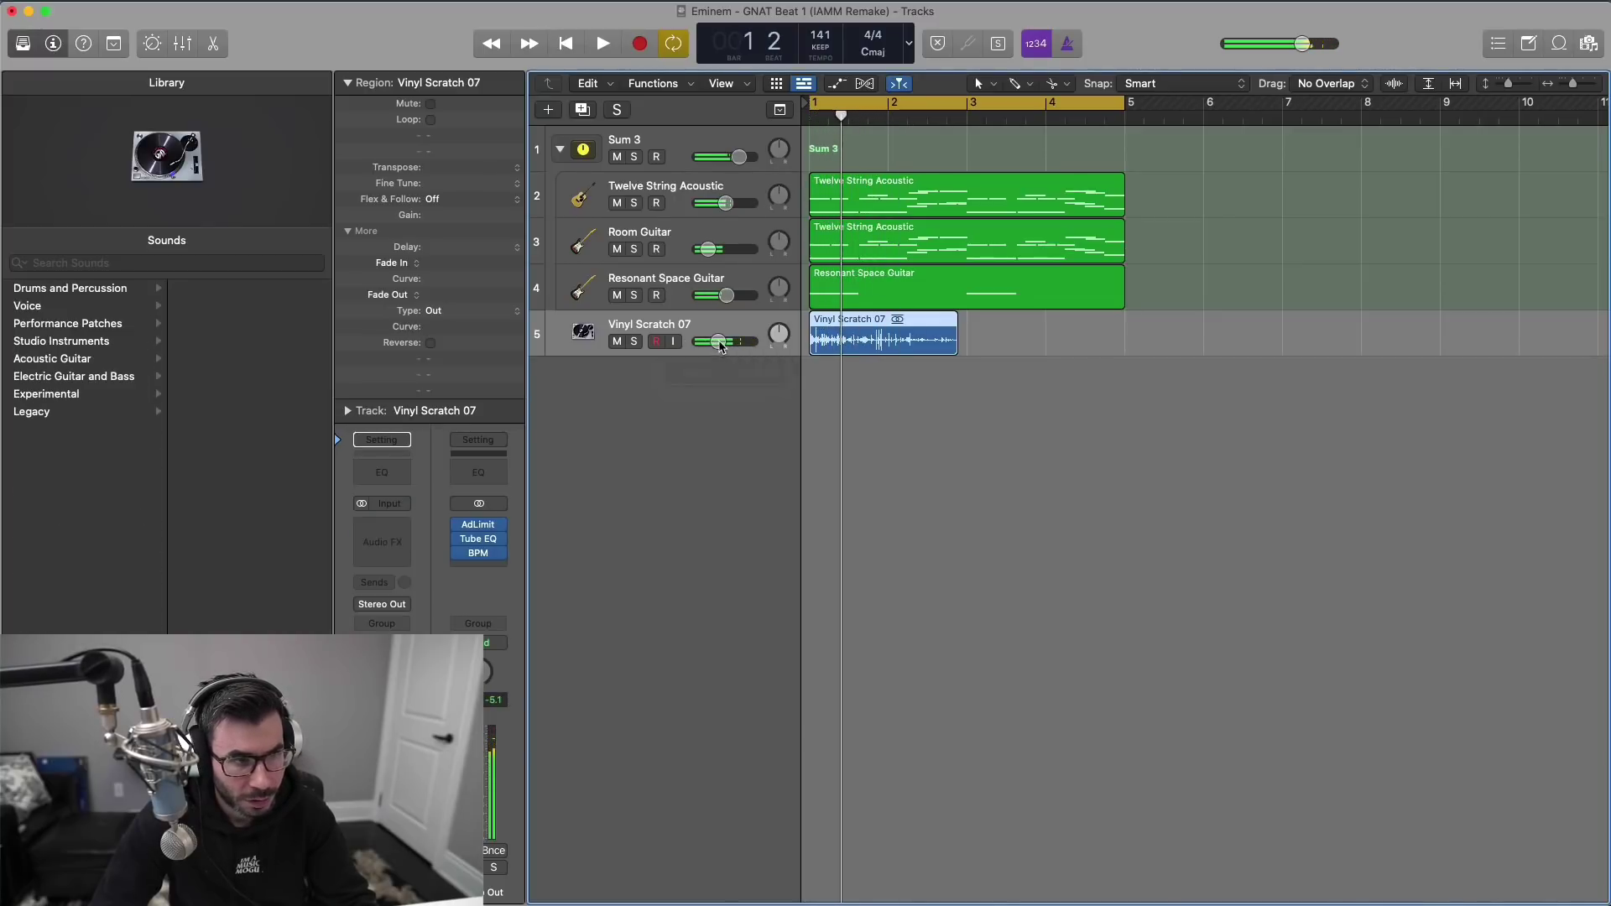
Step: Add a Space Designer reverb with its default settings to the Vinyl Scratch 07 track and audition it
click(390, 524)
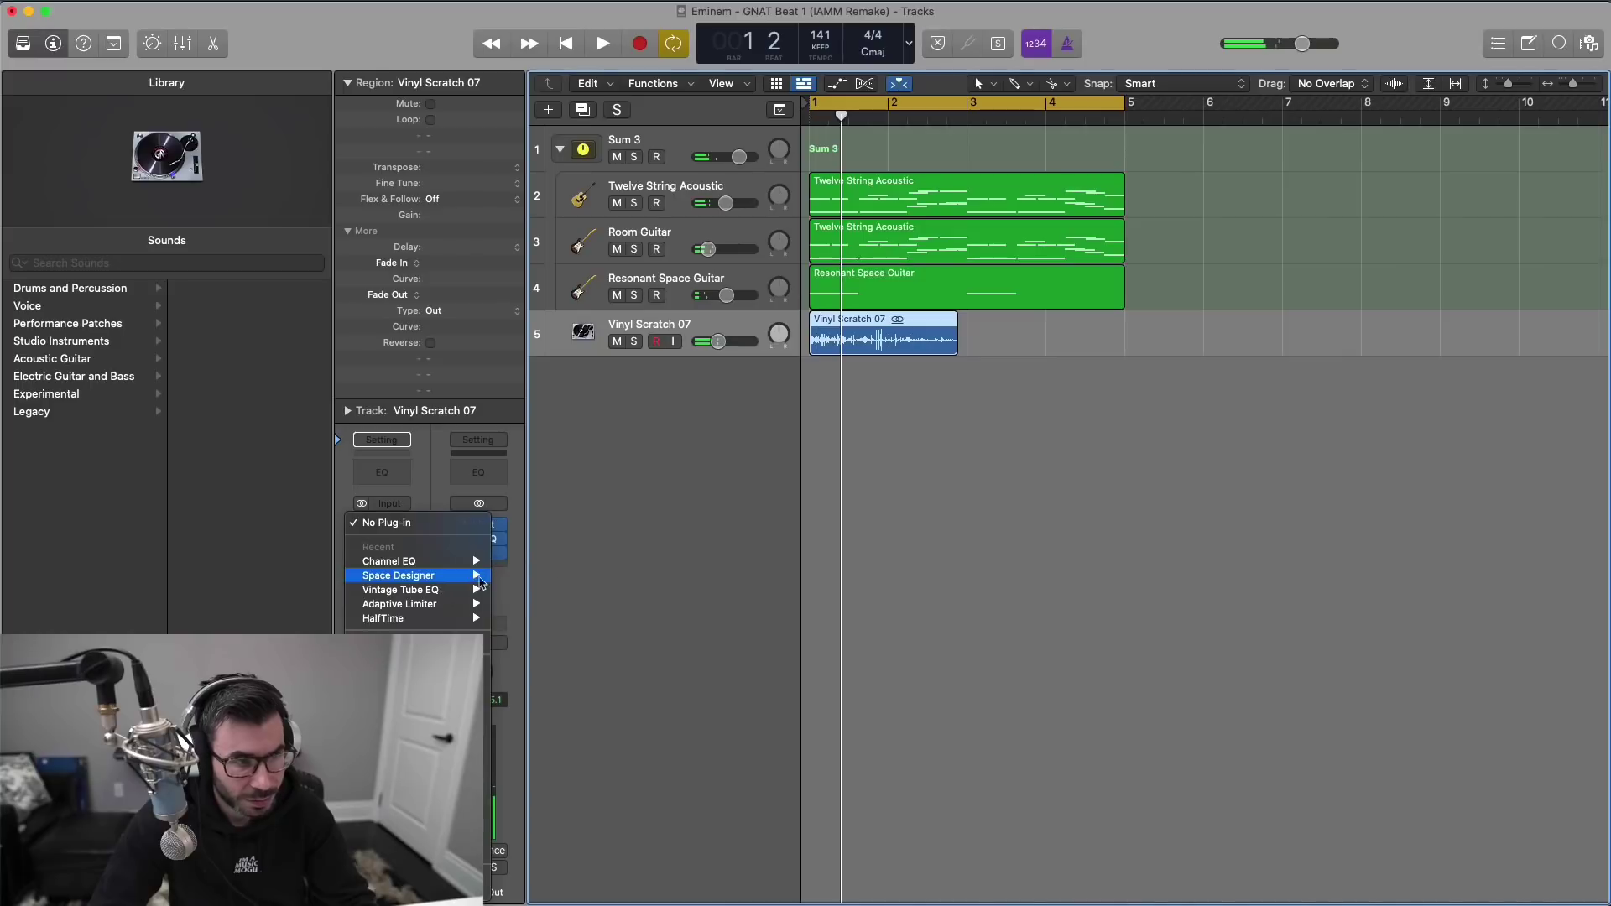
click(537, 567)
key(space)
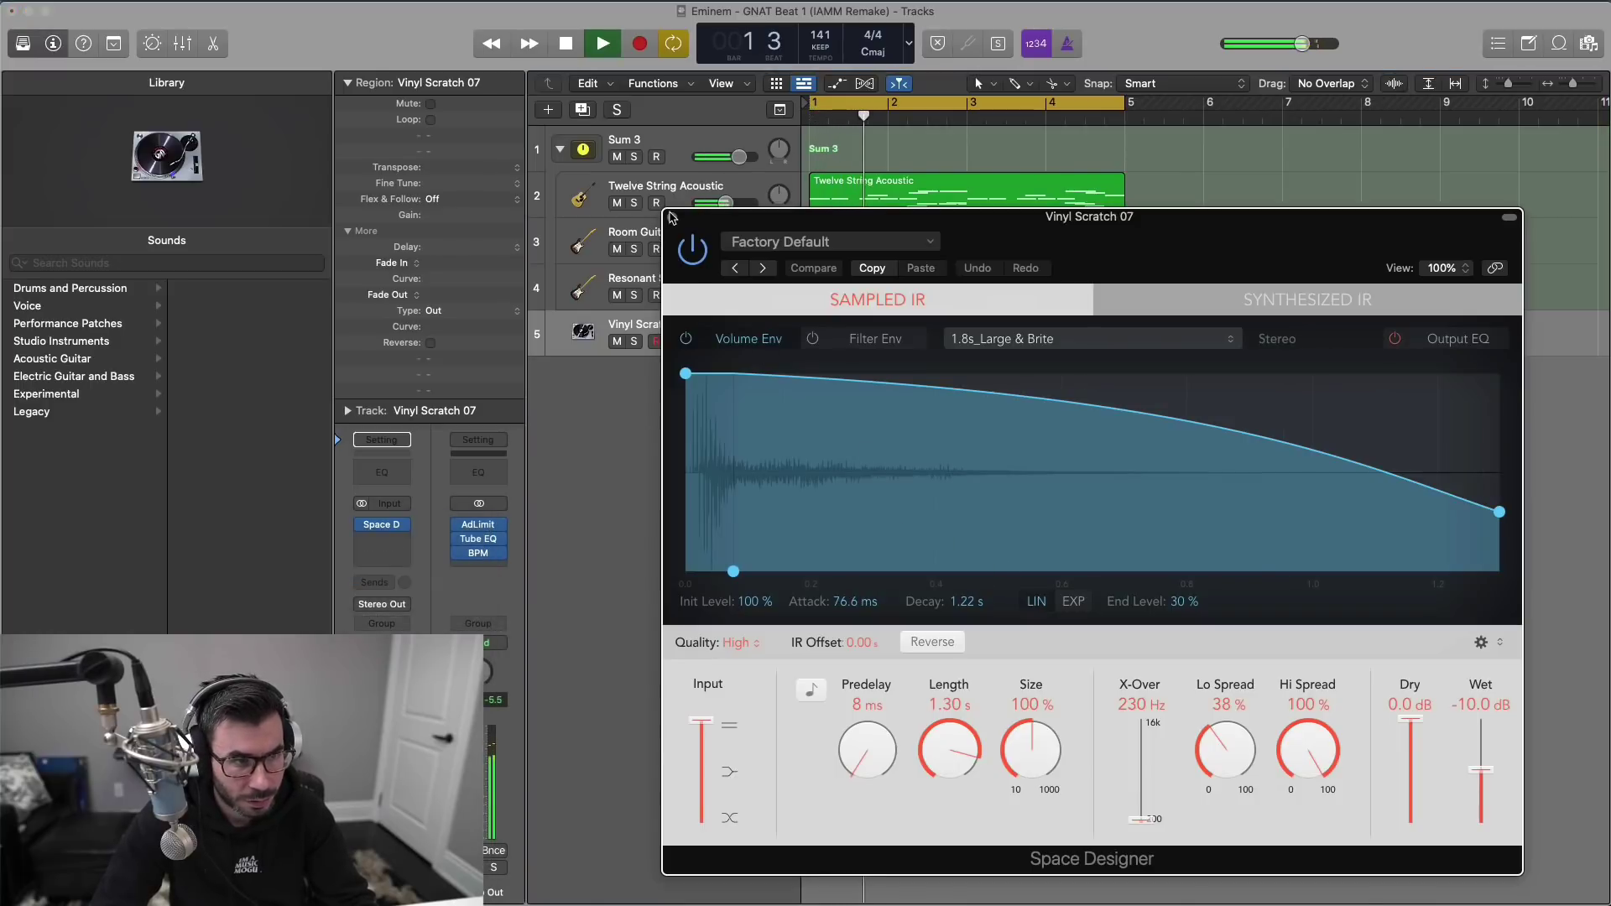
click(671, 218)
key(super+r)
key(space)
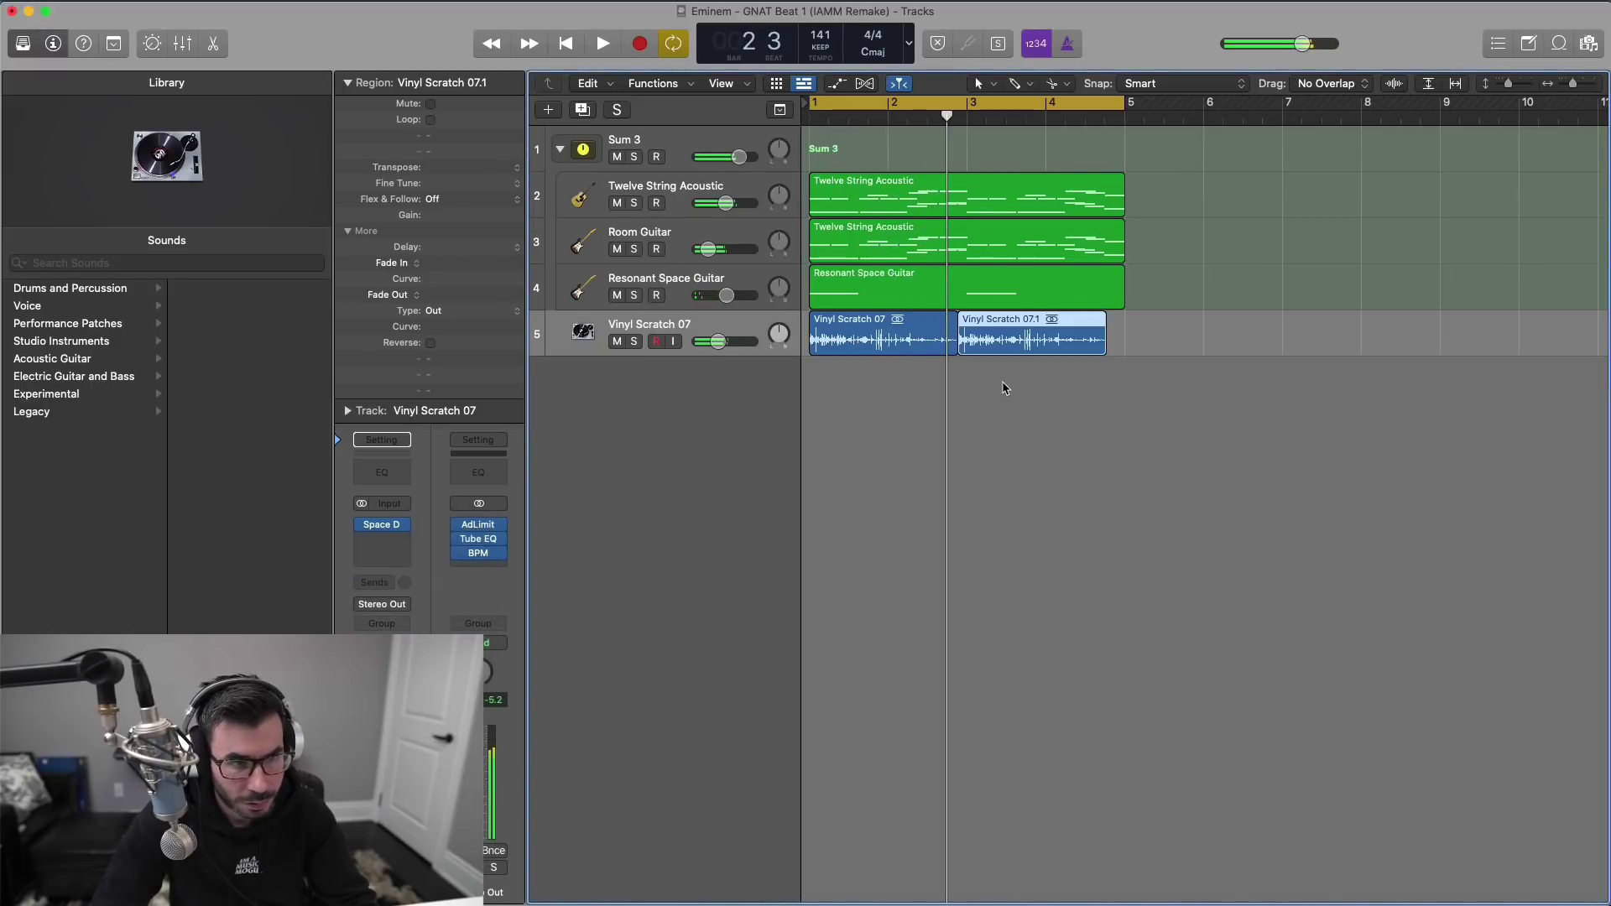
key(super+z)
Step: Time-stretch the Vinyl Scratch 07 region to end at bar 3, then repeat it once to fill bars 3 and 4
drag(950, 342, 968, 343)
key(Return)
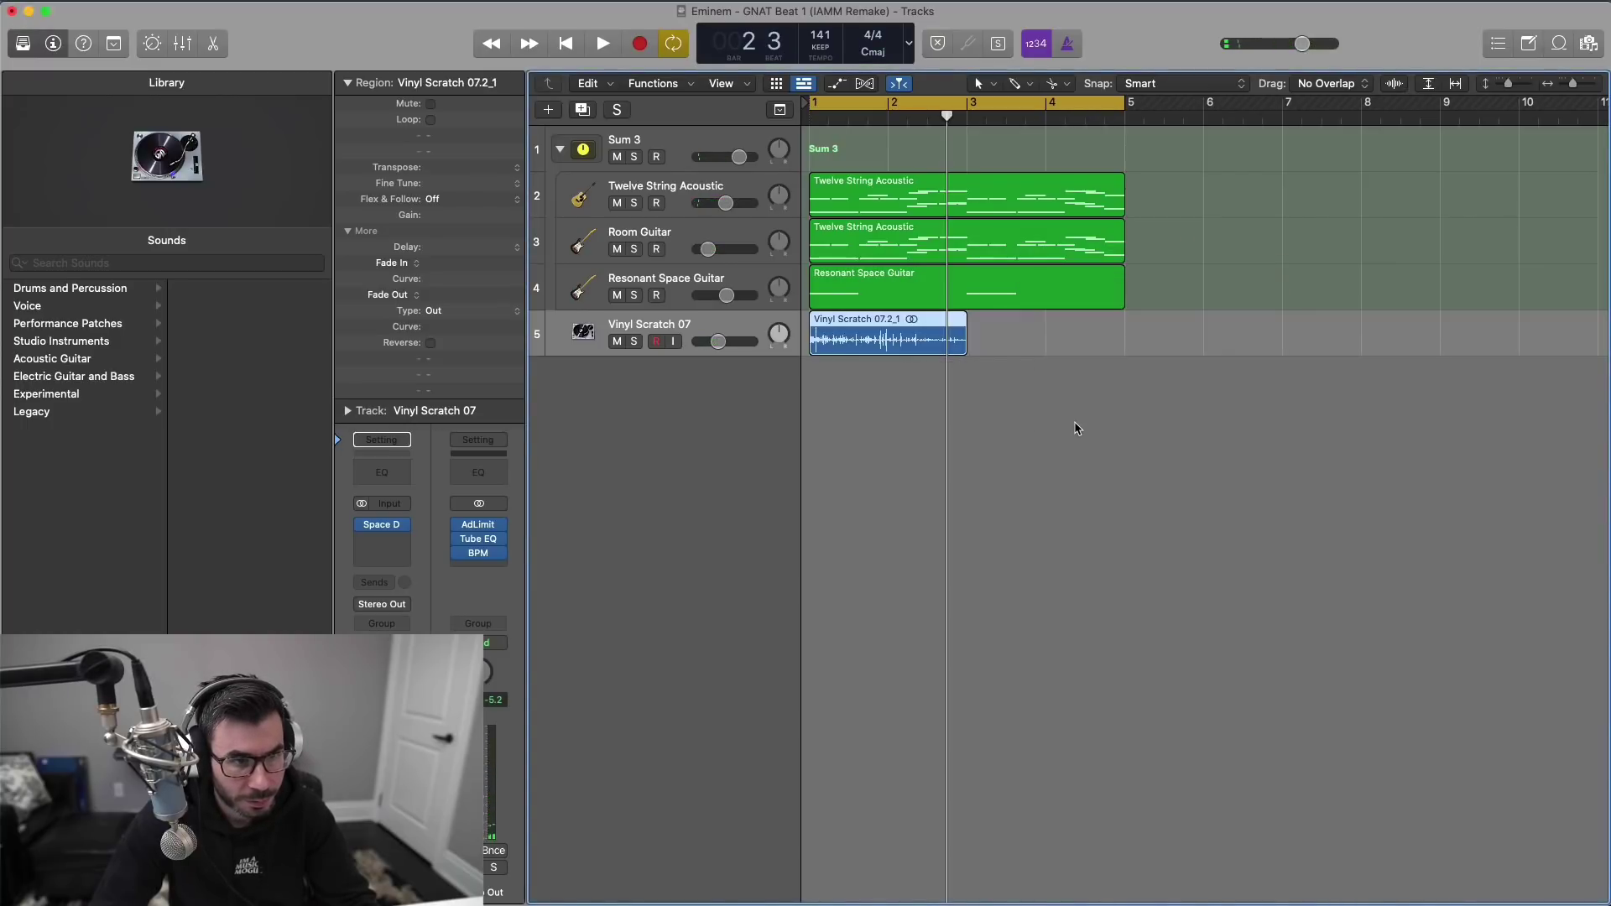
key(space)
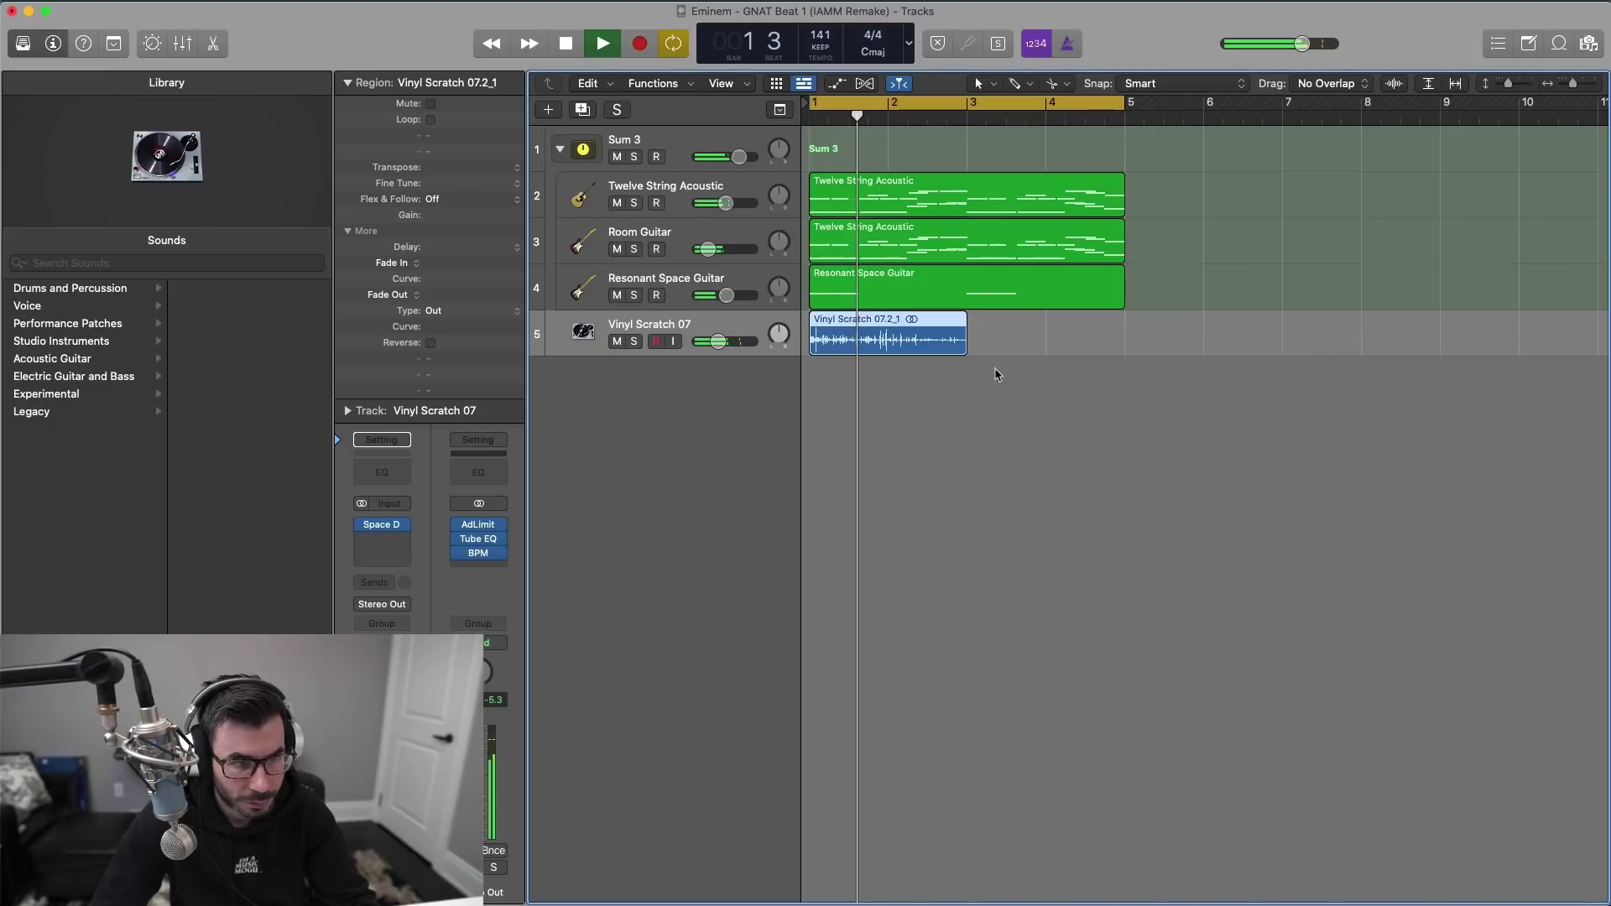
key(super+r)
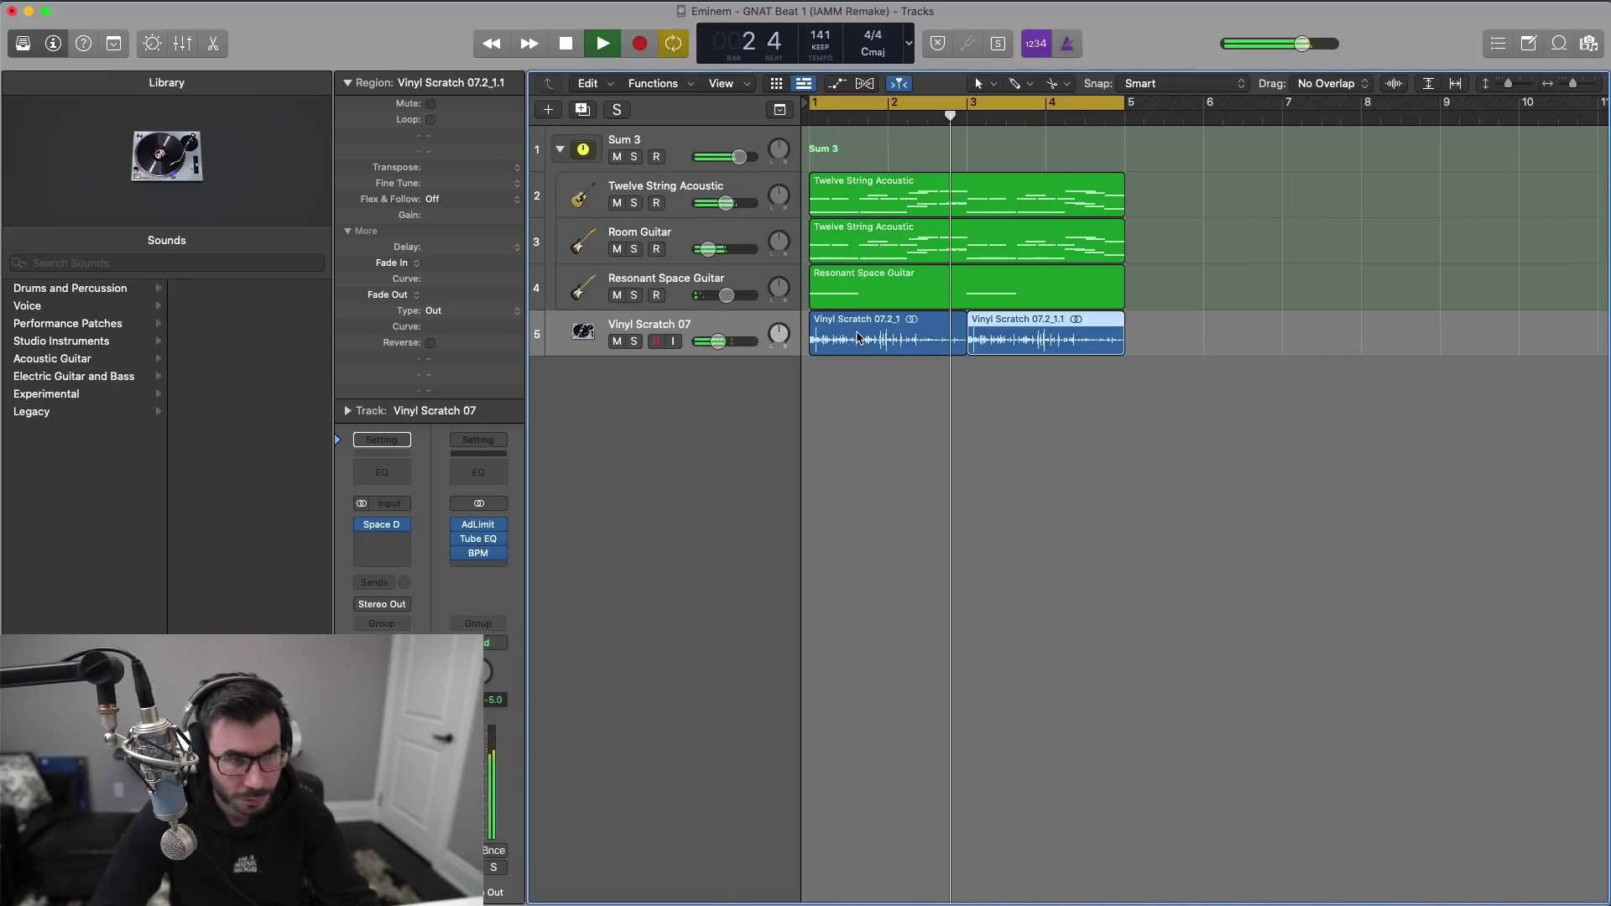
key(space)
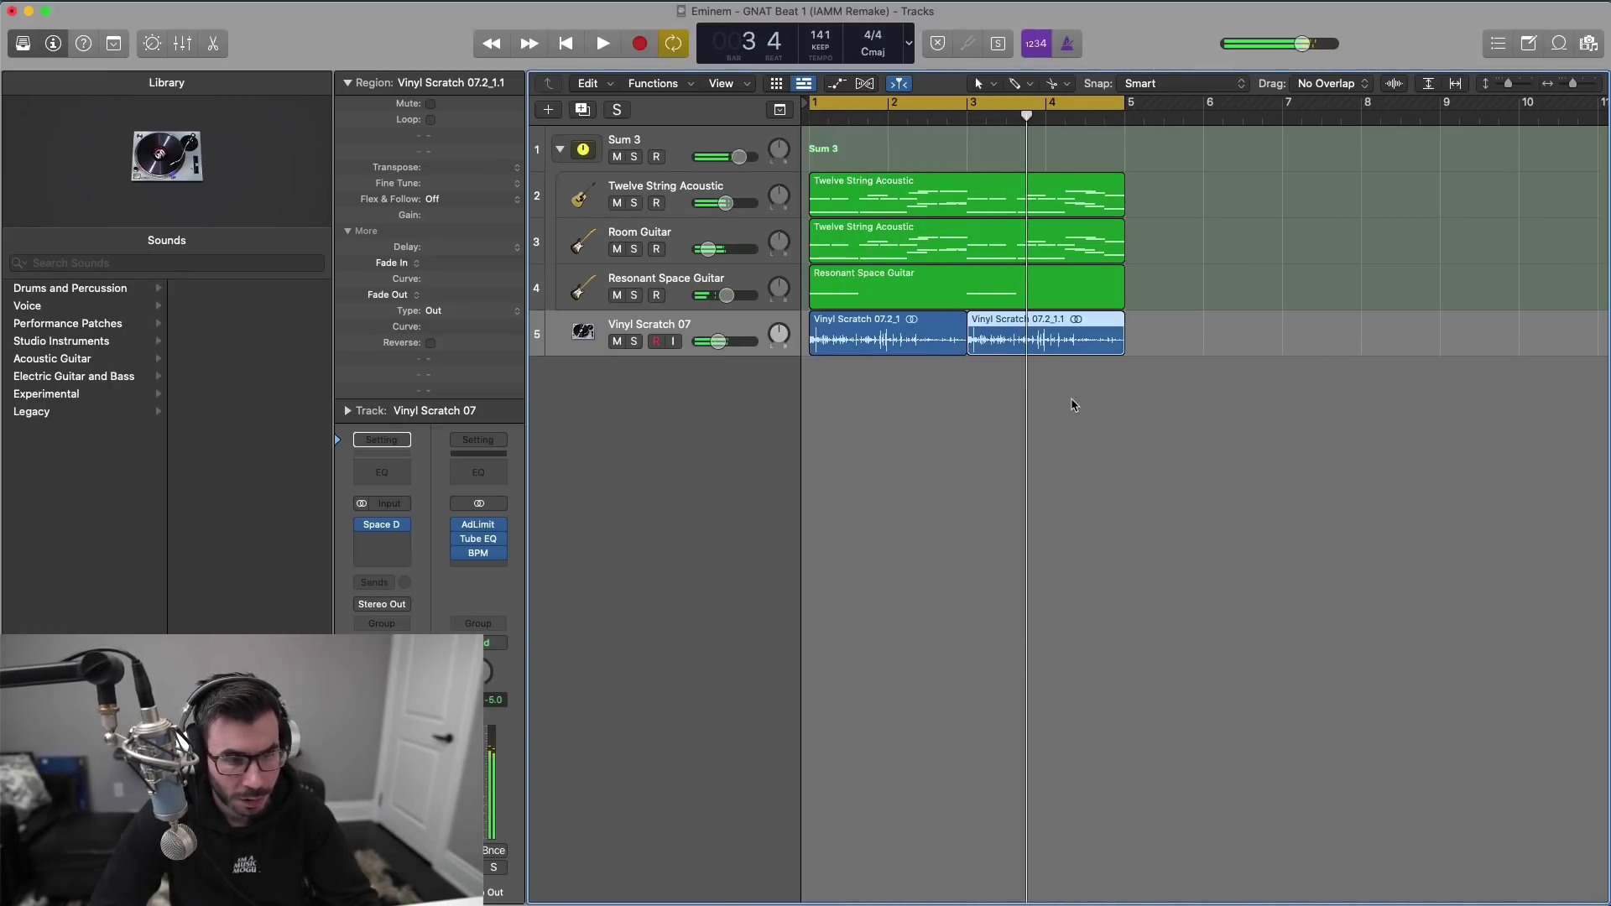
Step: Use the Fade tool to give the second vinyl scratch region a fade-out of 1792
click(1016, 84)
click(1082, 304)
click(1139, 348)
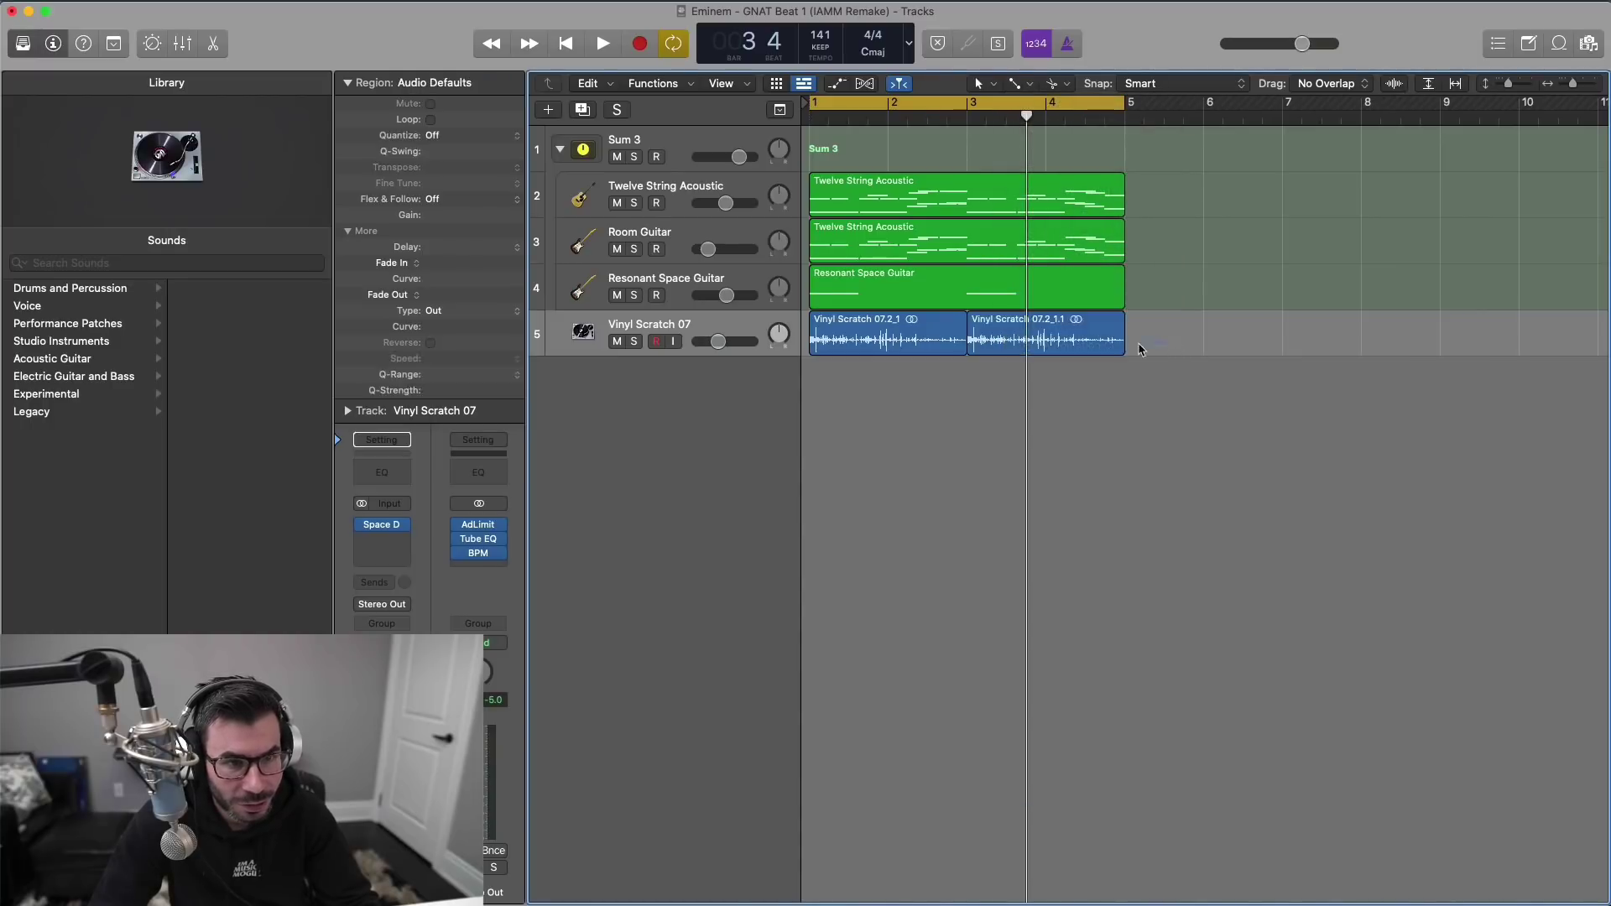
click(1025, 348)
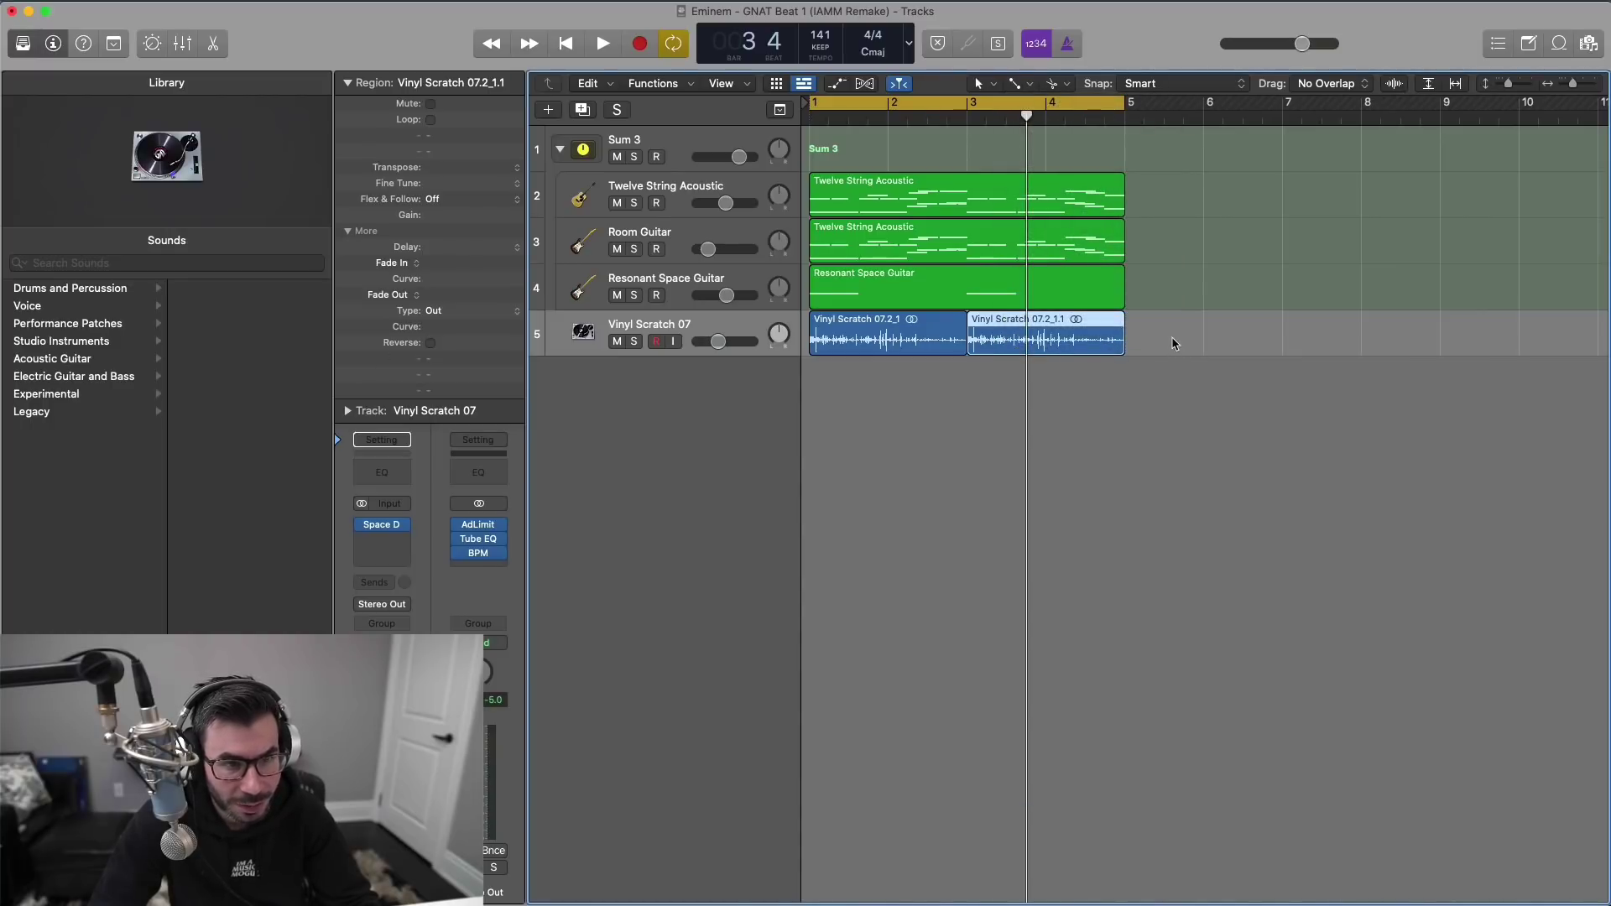
key(super+Down)
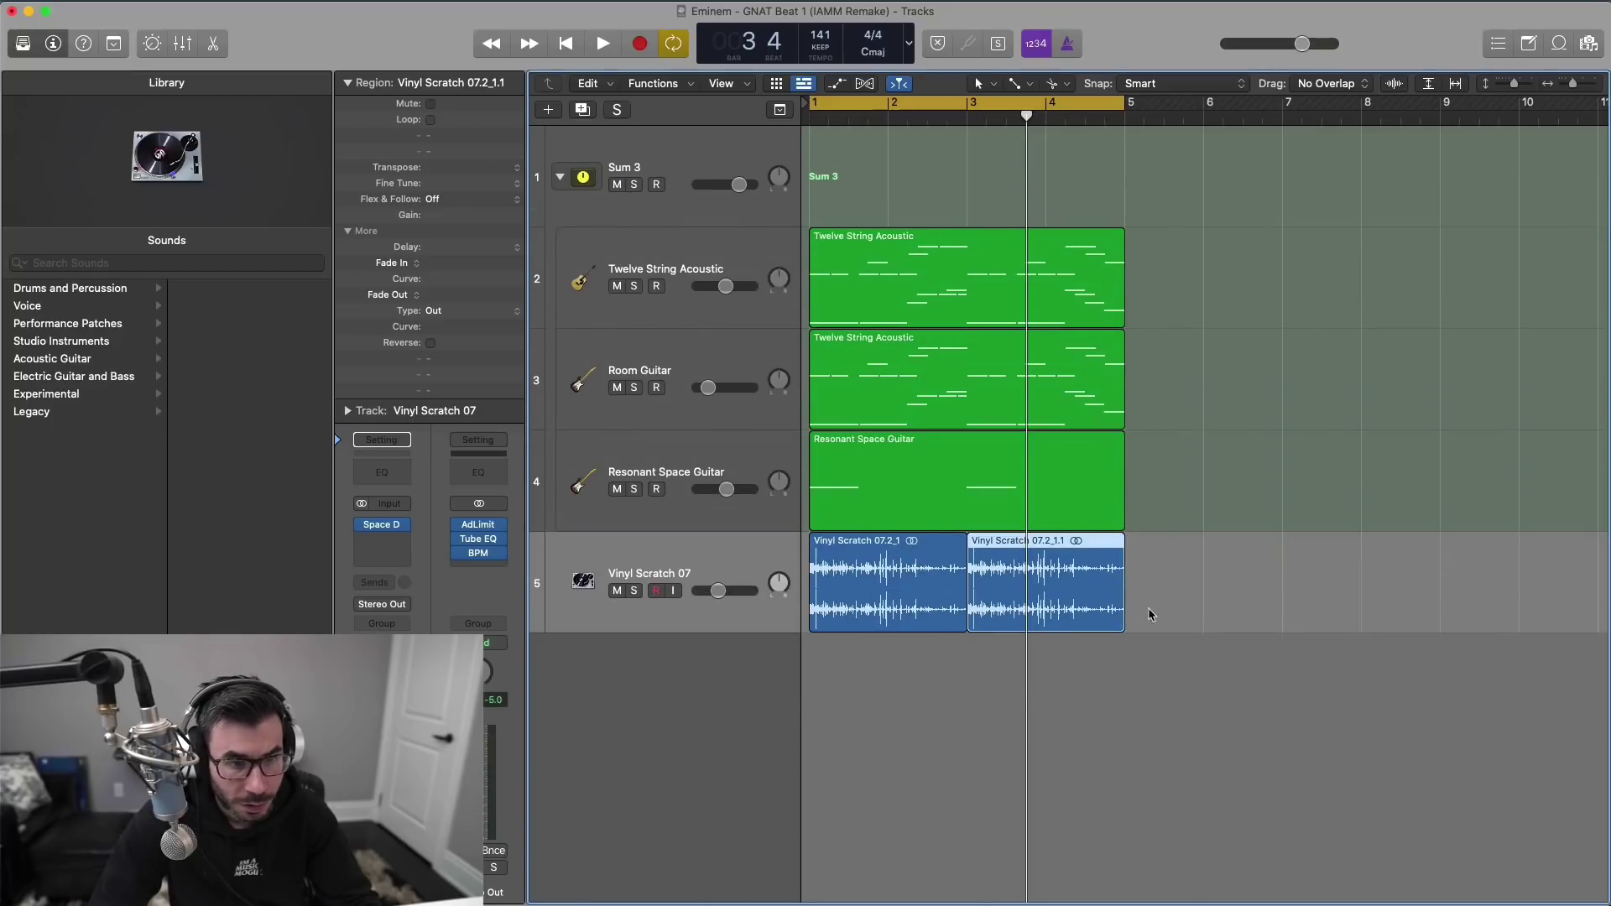
drag(1183, 604, 1042, 598)
key(space)
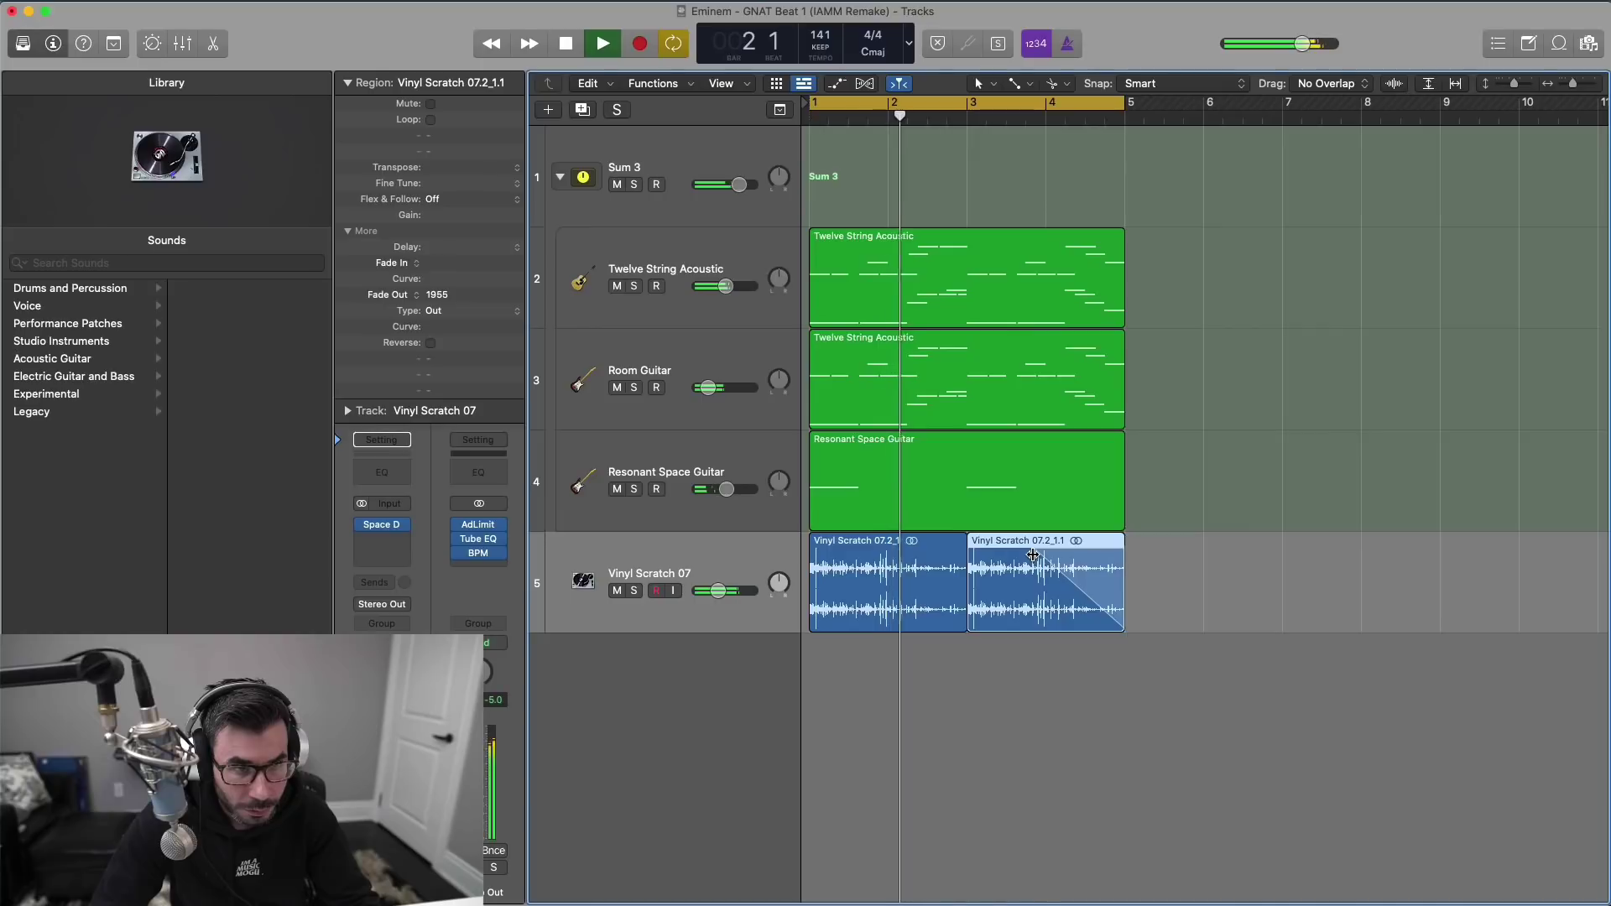
drag(1033, 555, 1043, 579)
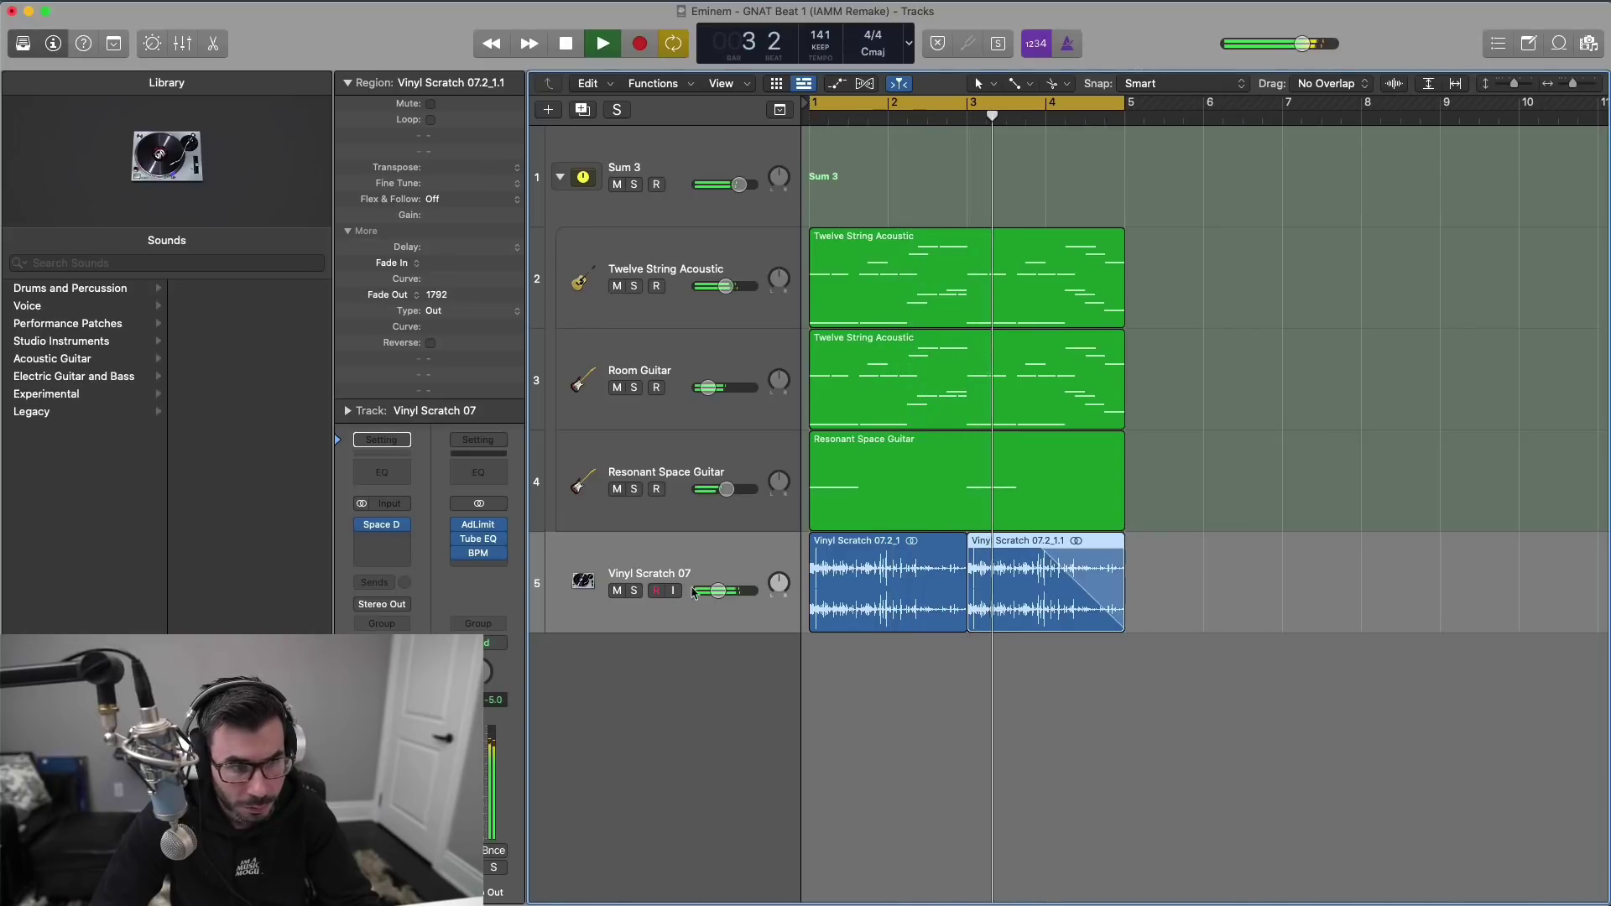
Step: Set the Vinyl Scratch 07 volume to -13.0 dB and add a Channel EQ with a low cut at about 160 Hz
drag(695, 592, 692, 593)
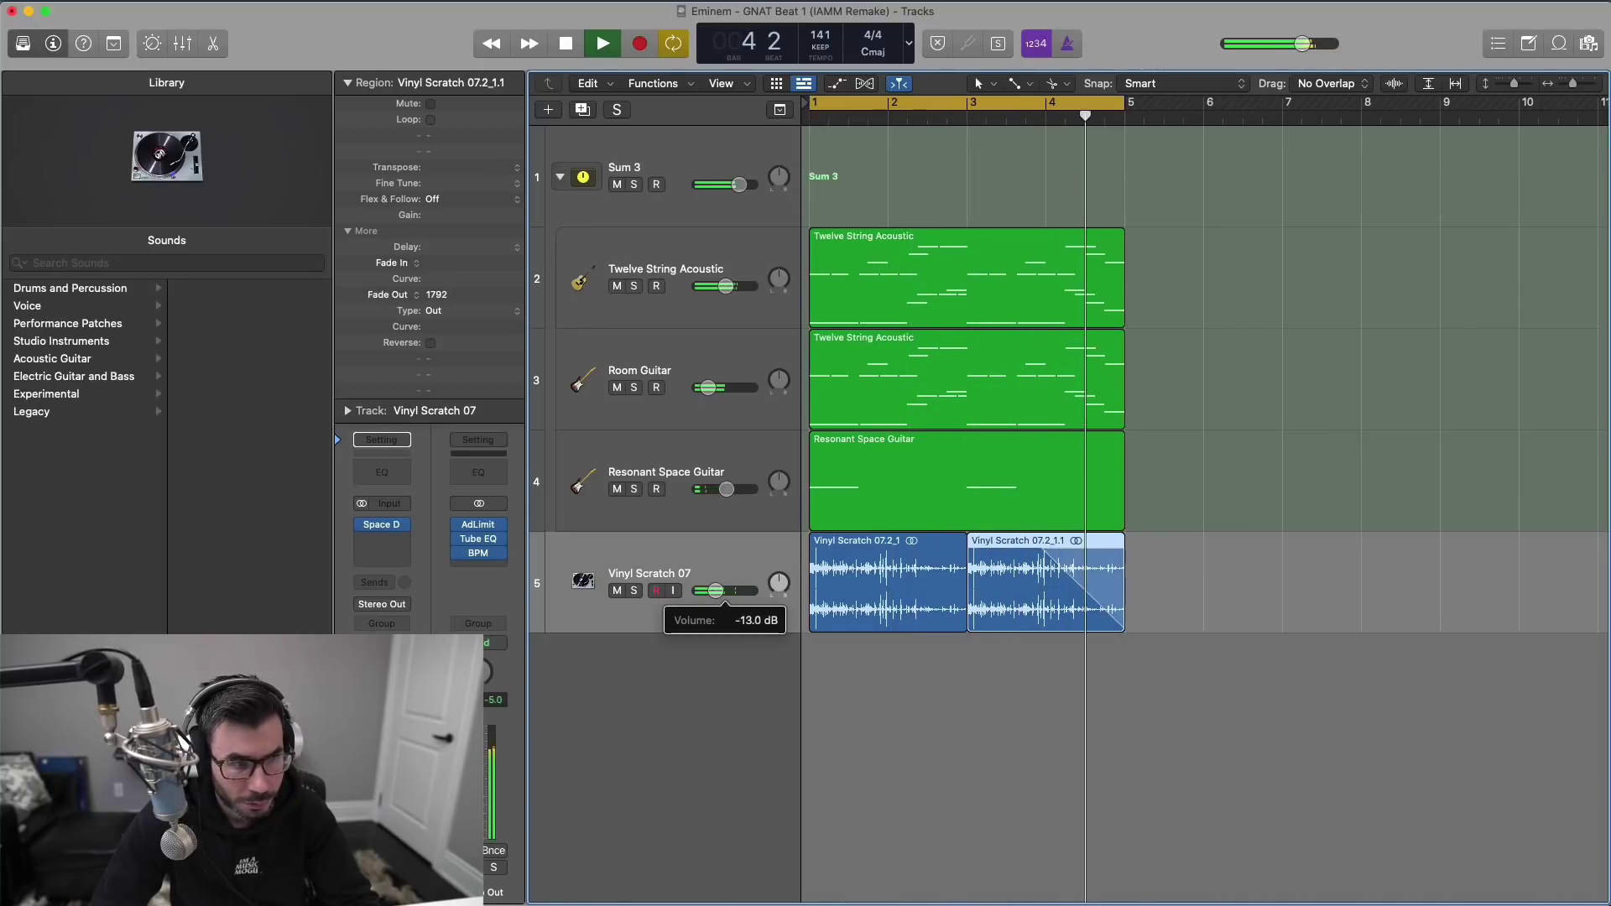
click(379, 474)
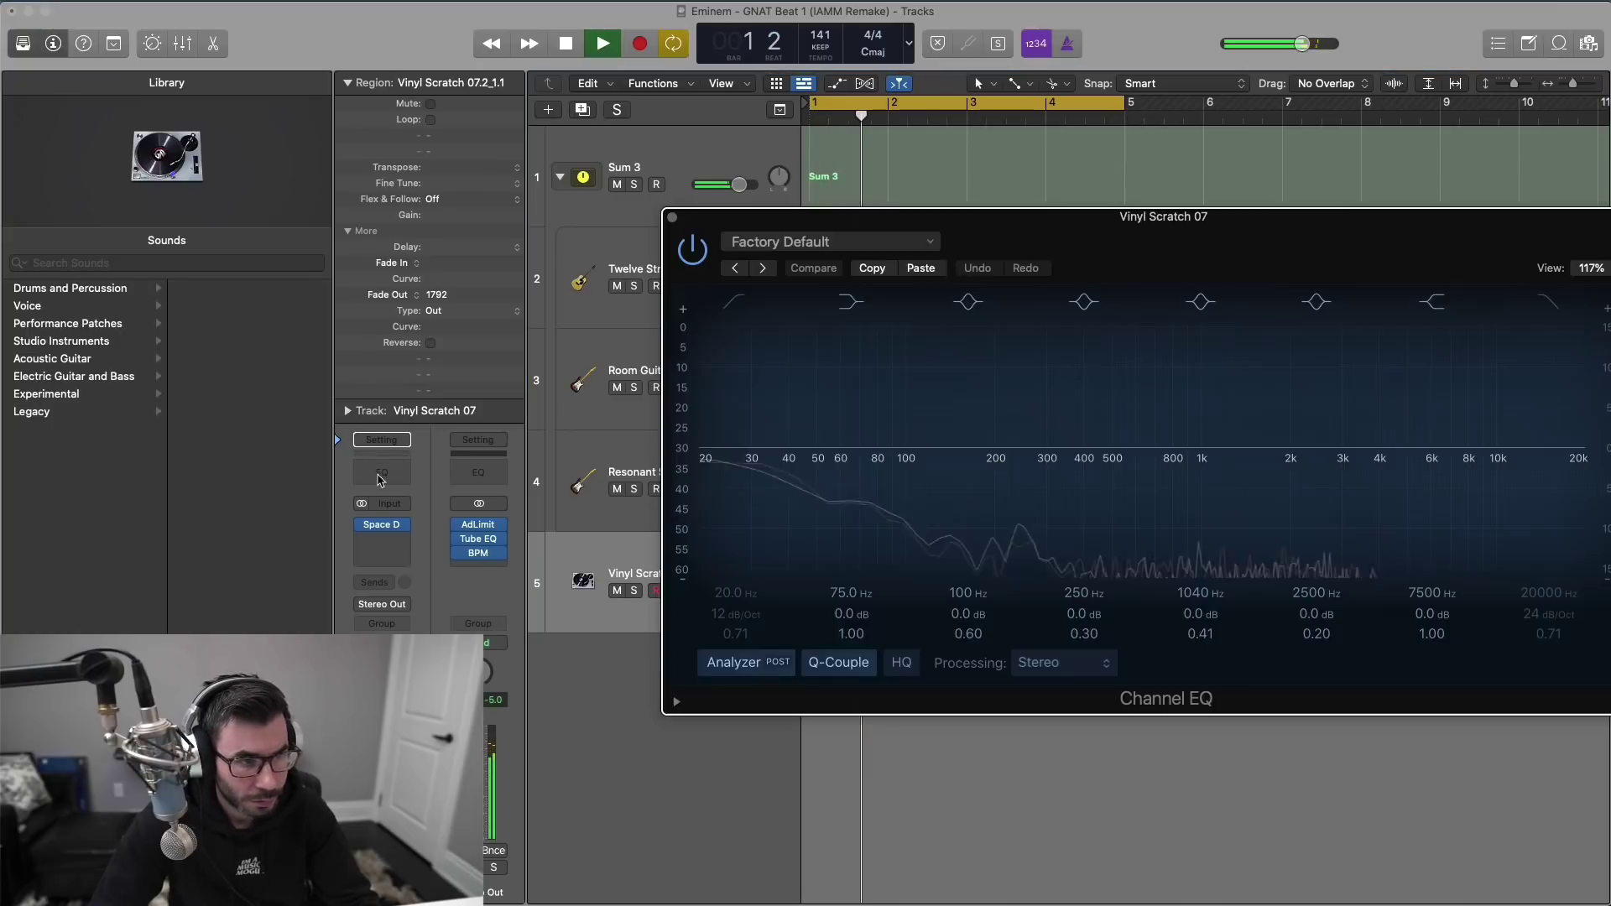
key(space)
drag(803, 489, 968, 482)
key(space)
click(673, 220)
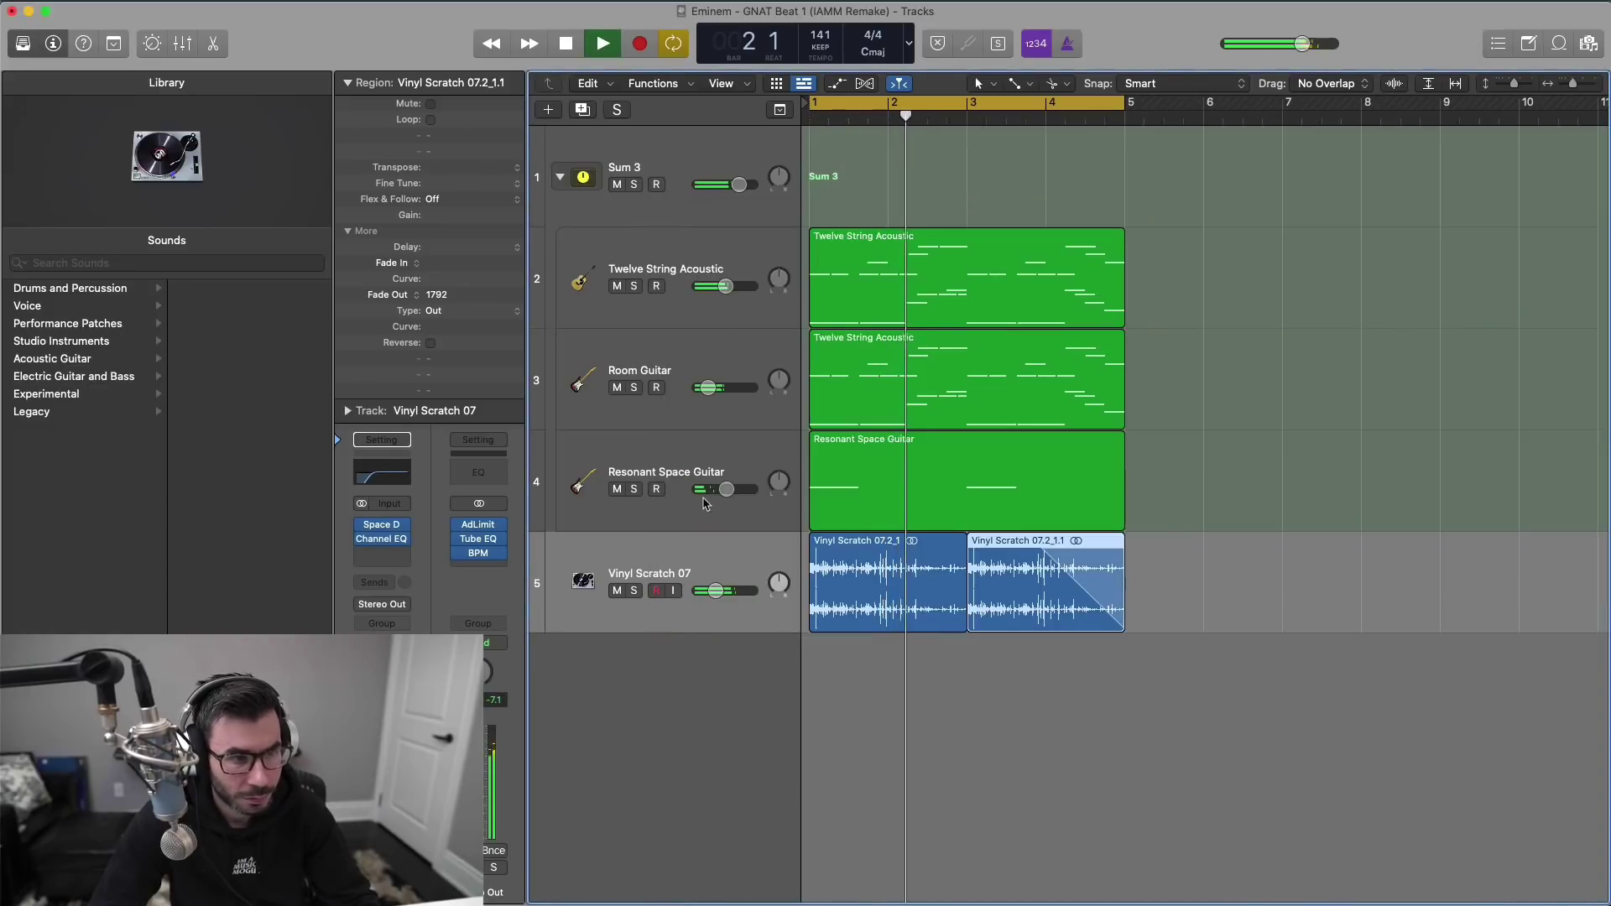
Step: Fine-tune the low cut in the Vinyl Scratch 07 Channel EQ and raise the track's volume slightly while playing the mix
click(394, 539)
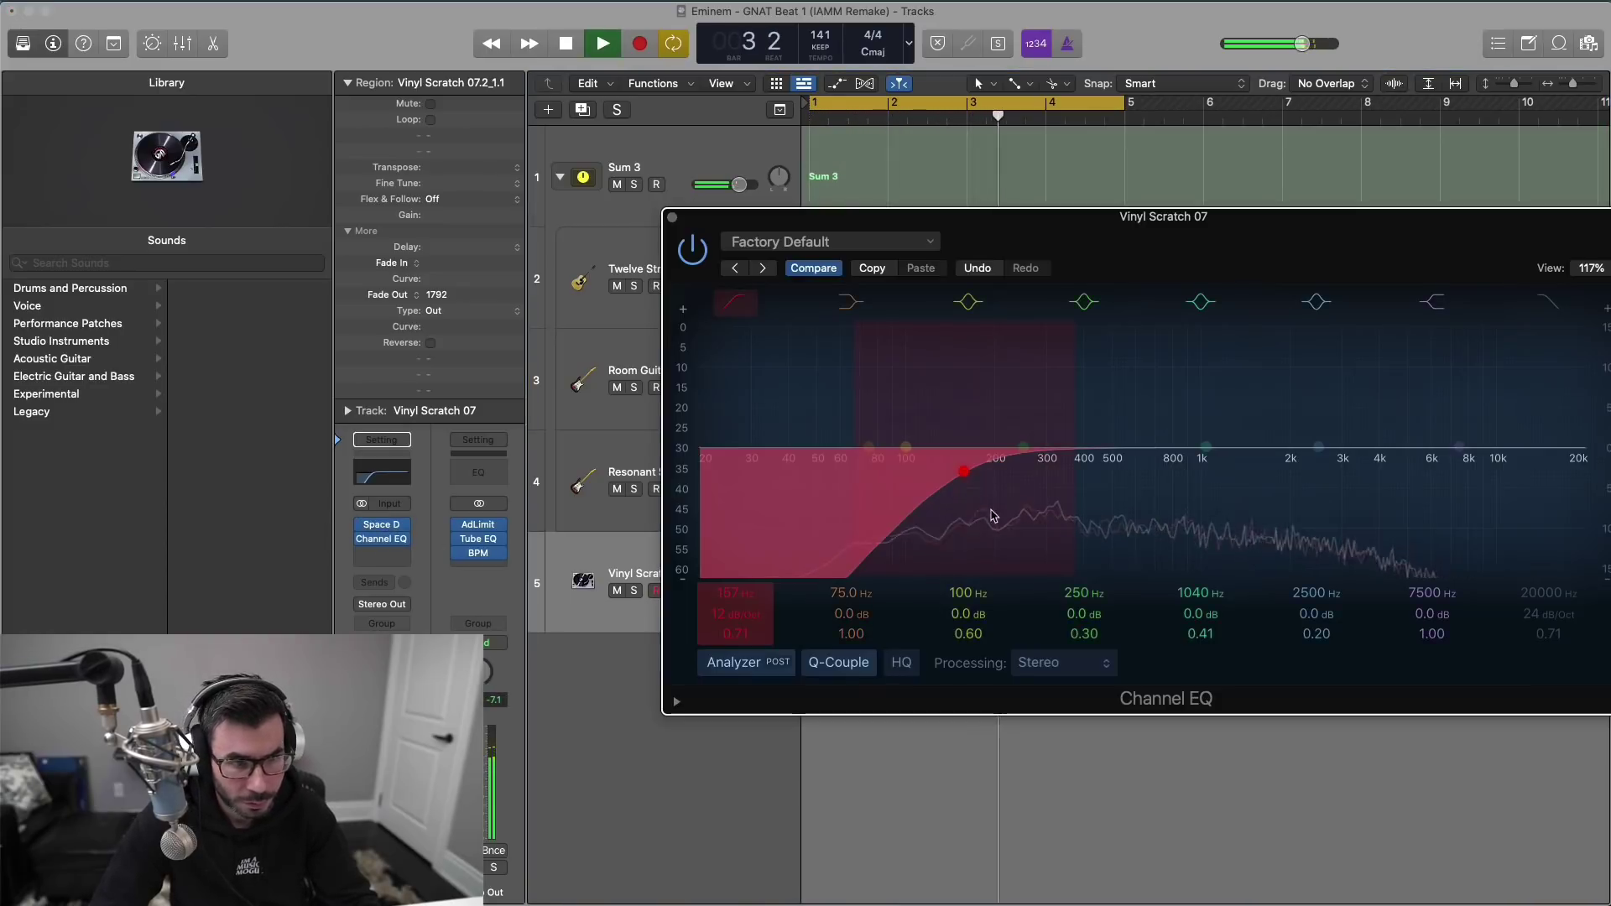
drag(964, 470, 963, 471)
click(673, 220)
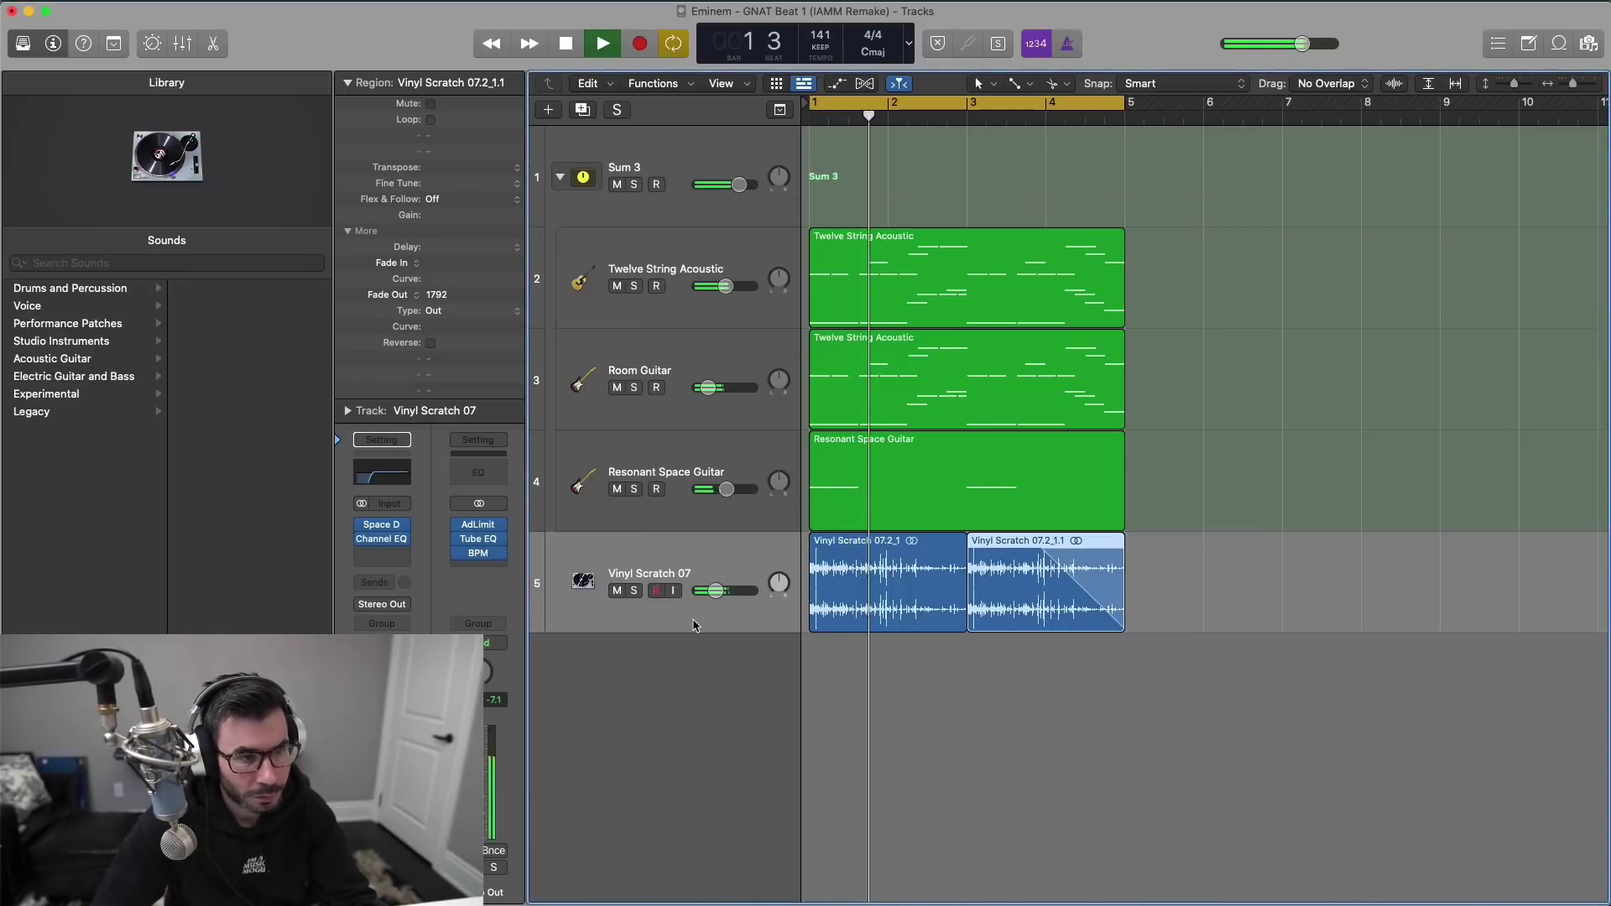
mouse_move(721, 591)
key(space)
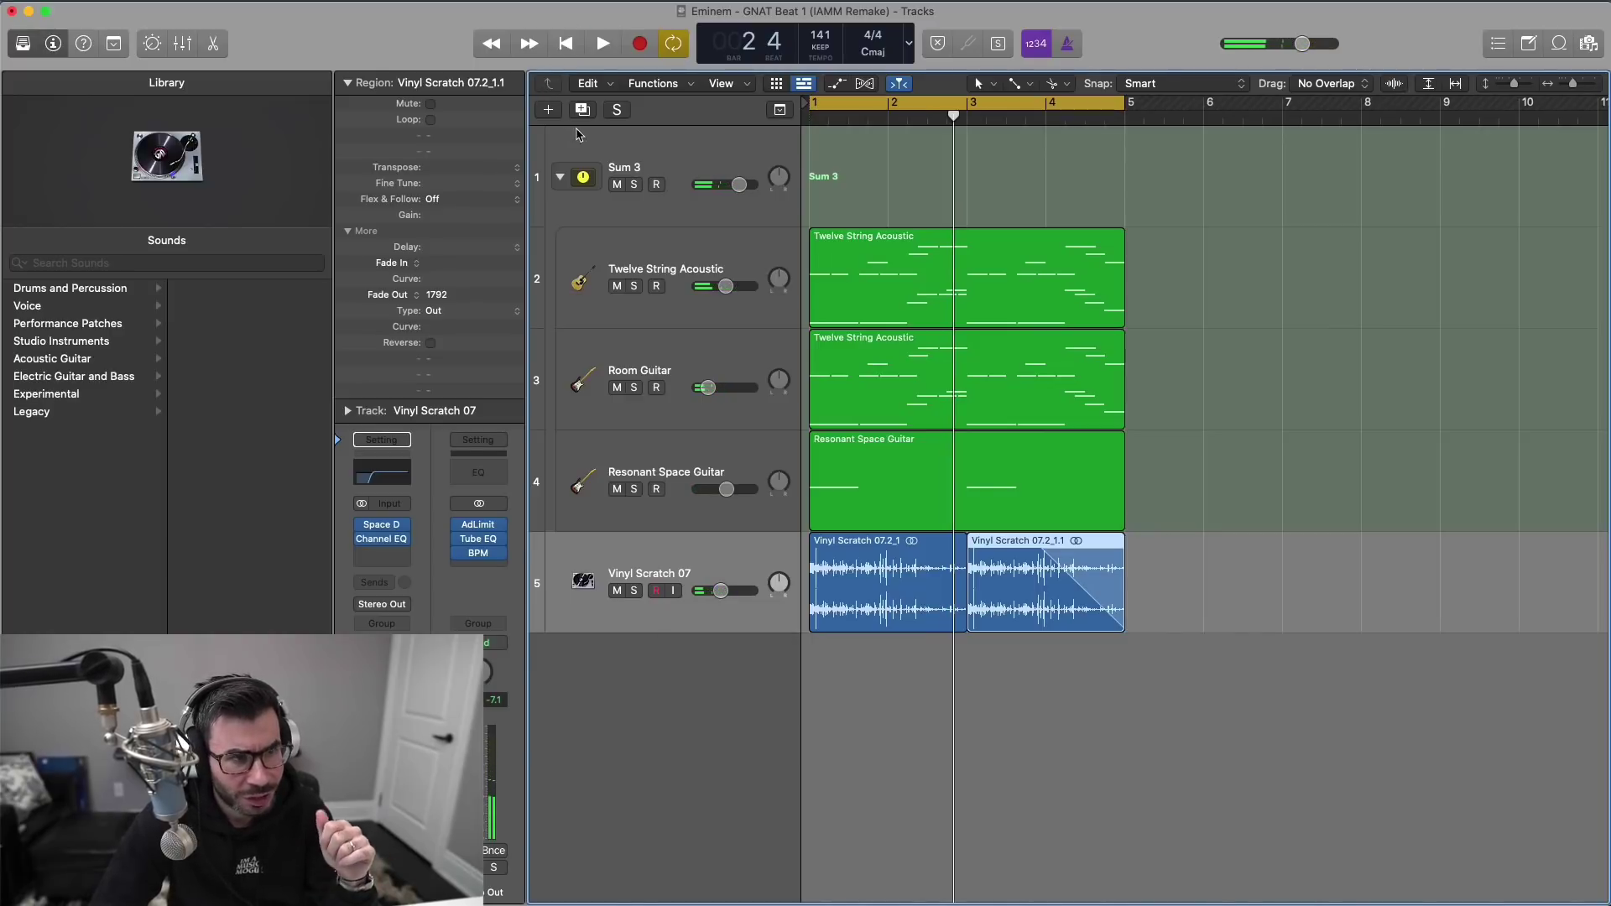
Step: Audition the Vinyl Scratch 03, 02 and 01 loops, then add Vinyl Scratch 01 at bar 1 on a new track
click(1556, 44)
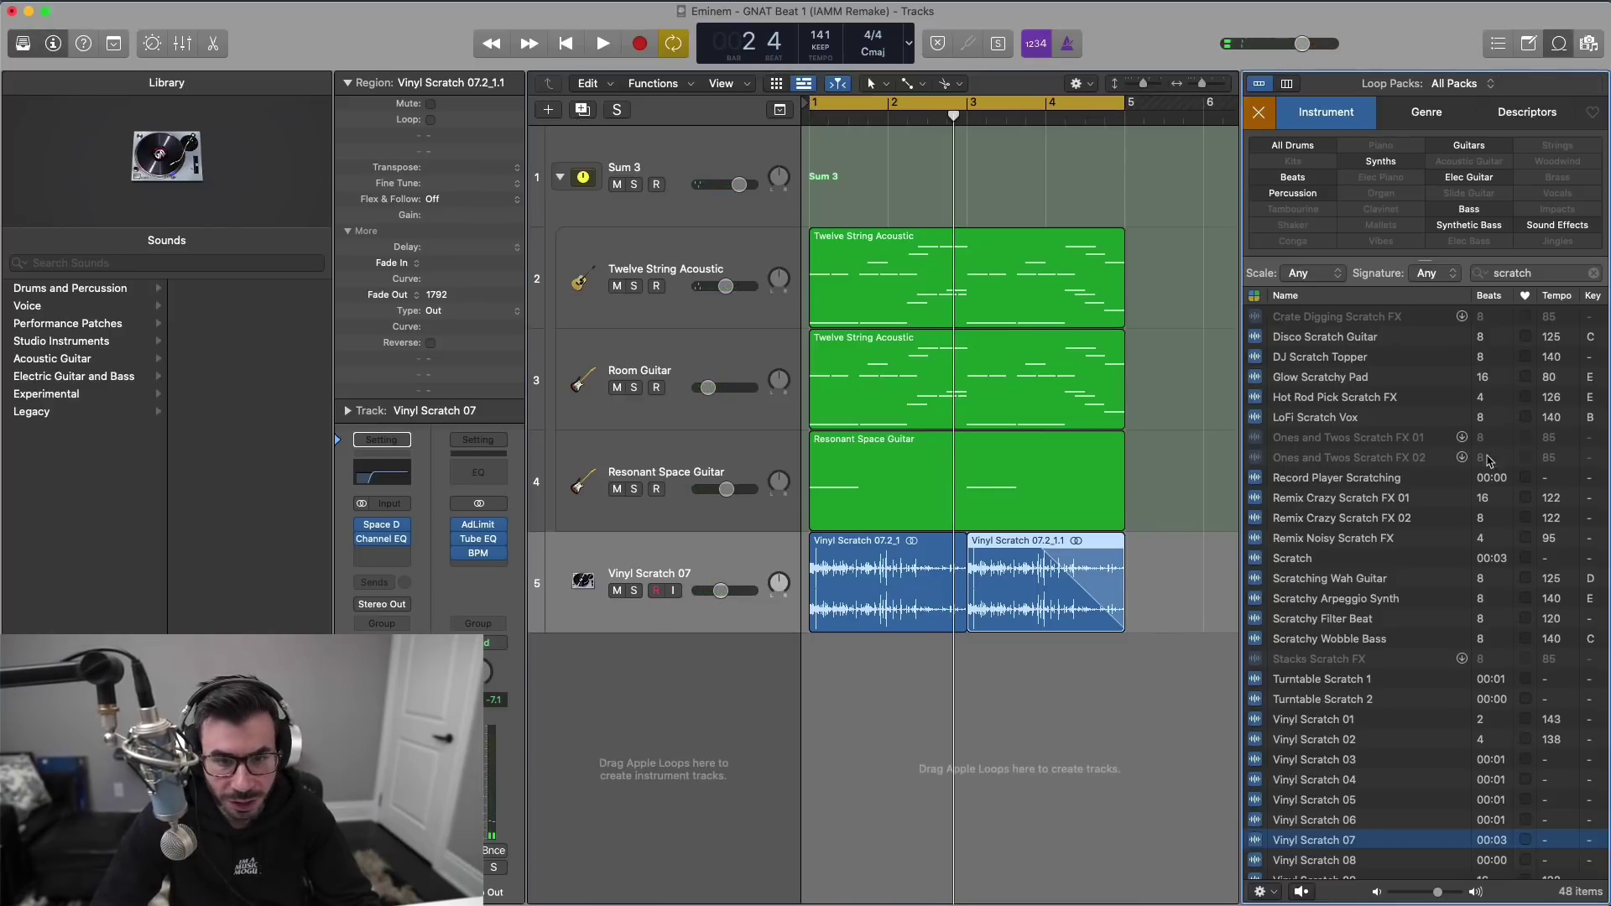
click(1340, 762)
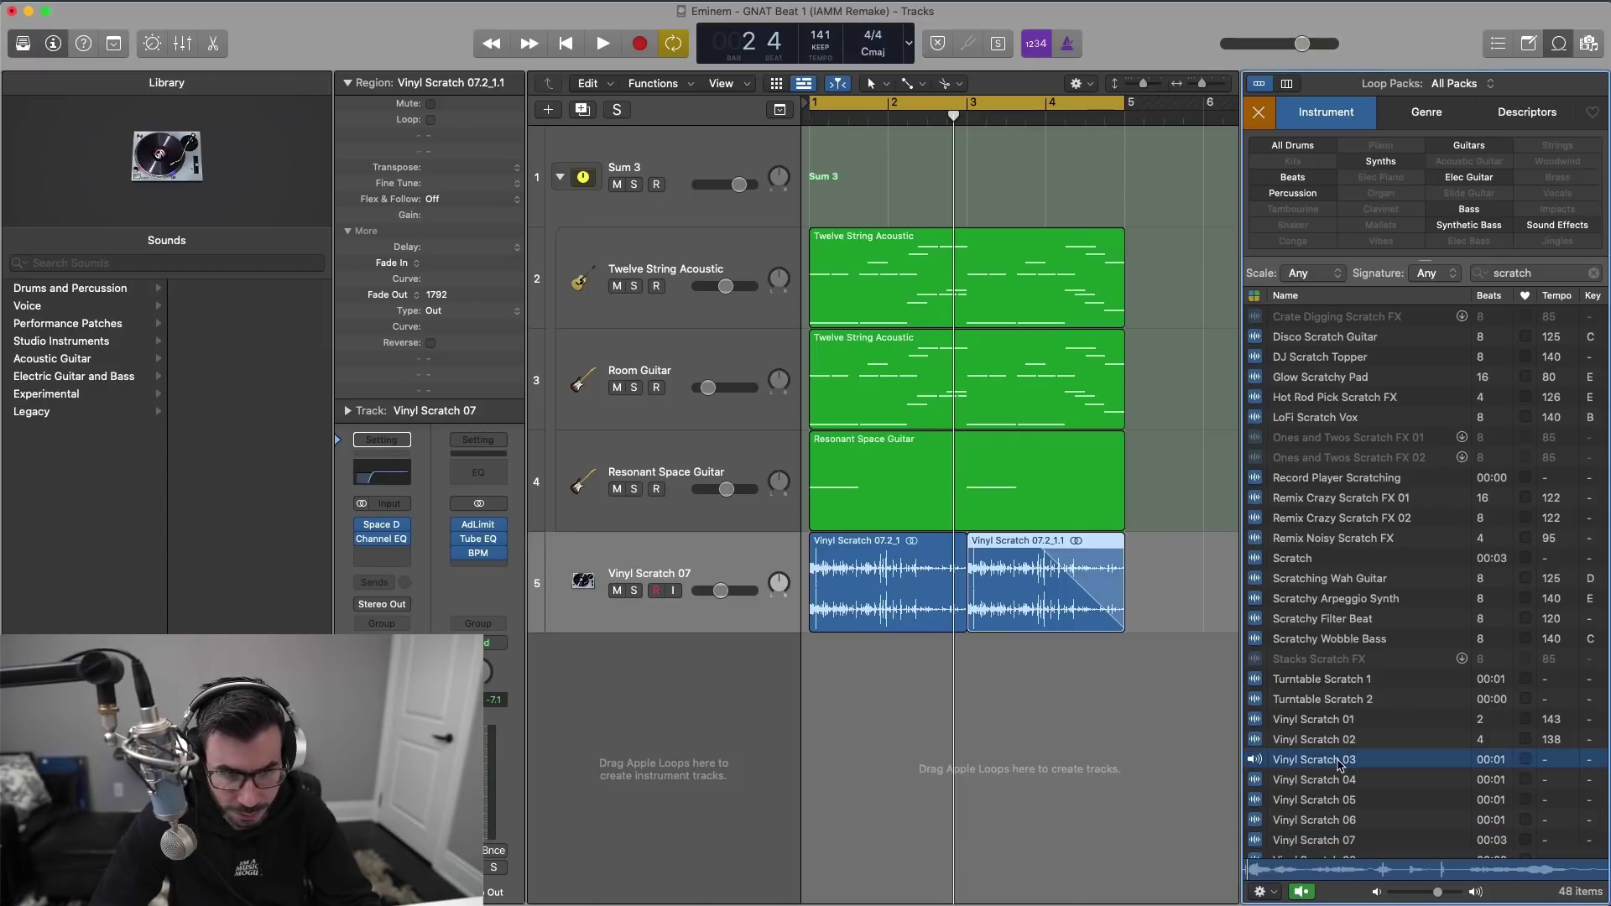
key(Up)
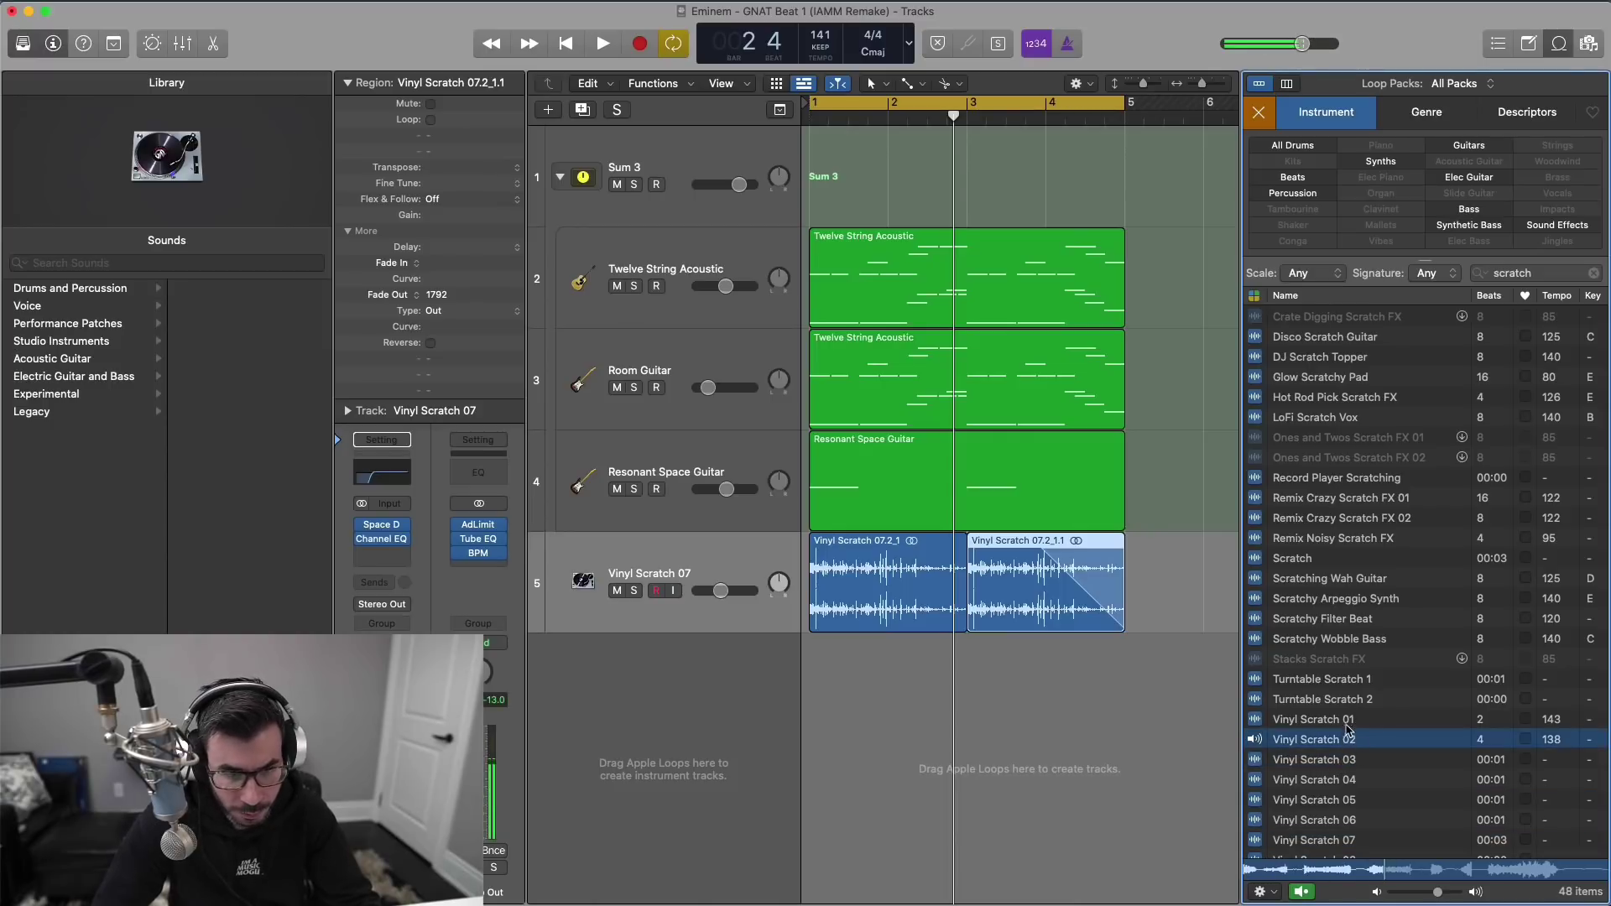
click(1347, 721)
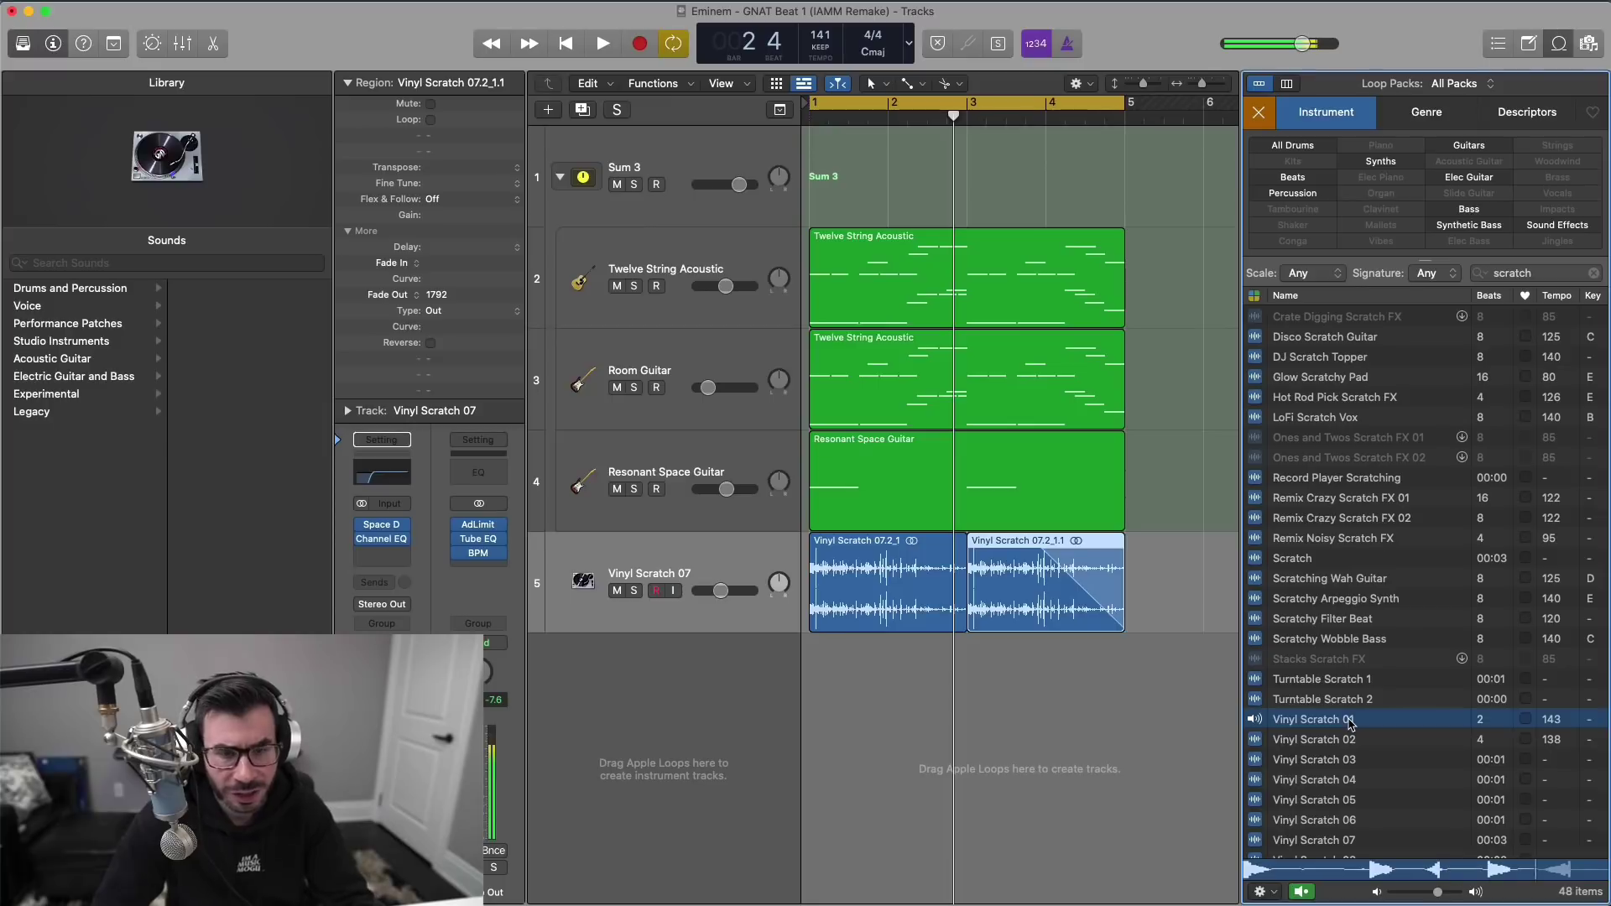
drag(1347, 720, 810, 700)
key(super+Right)
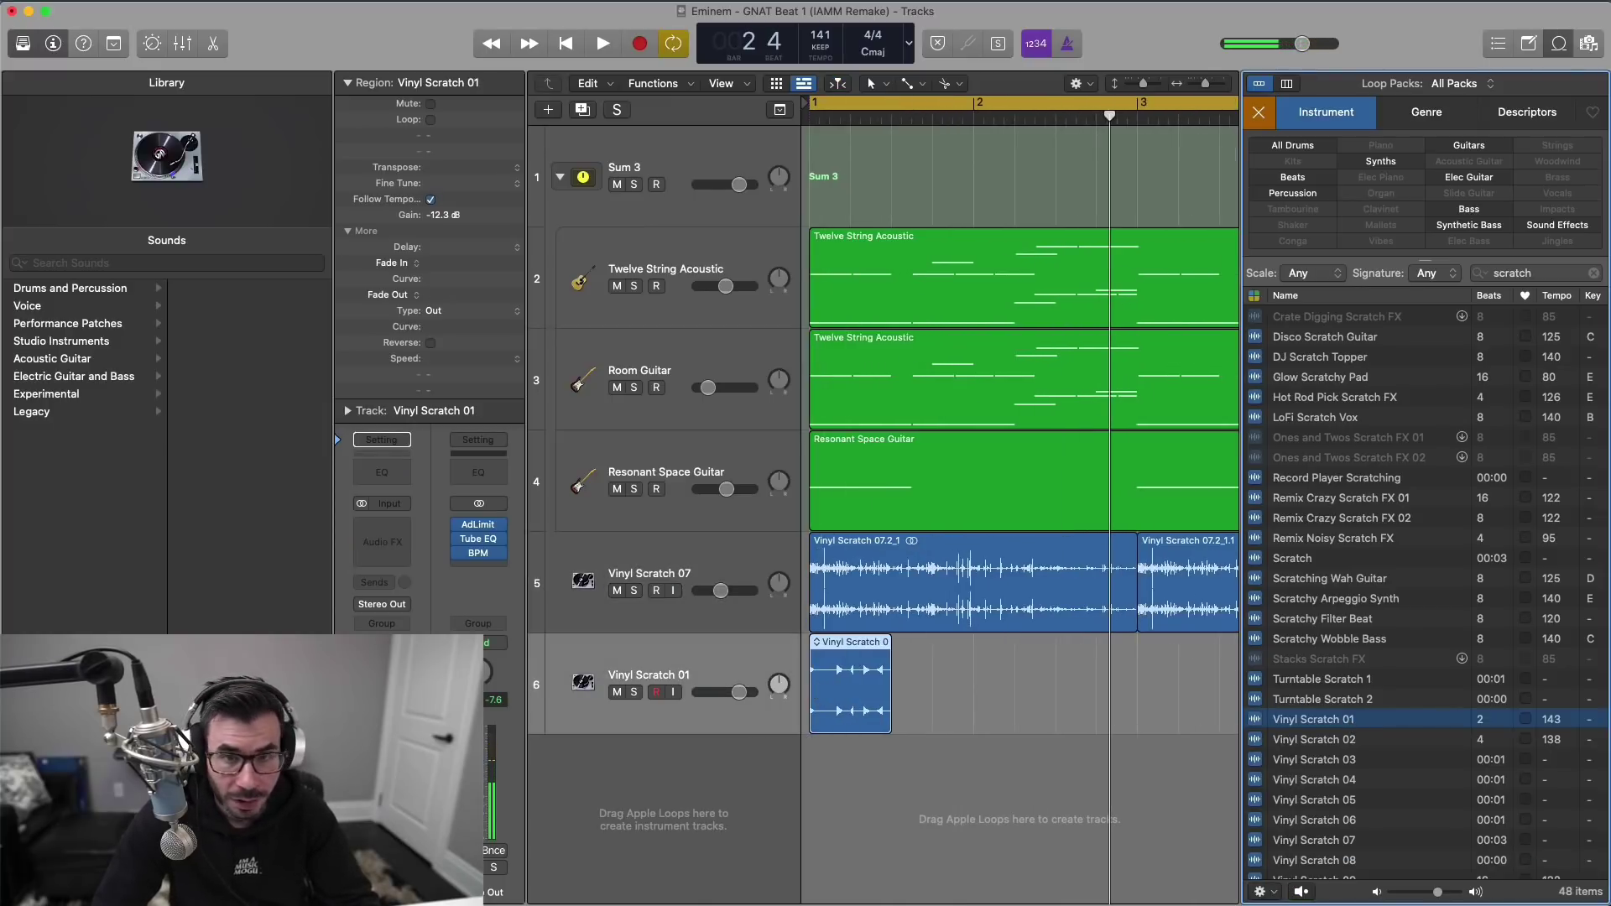
click(1562, 45)
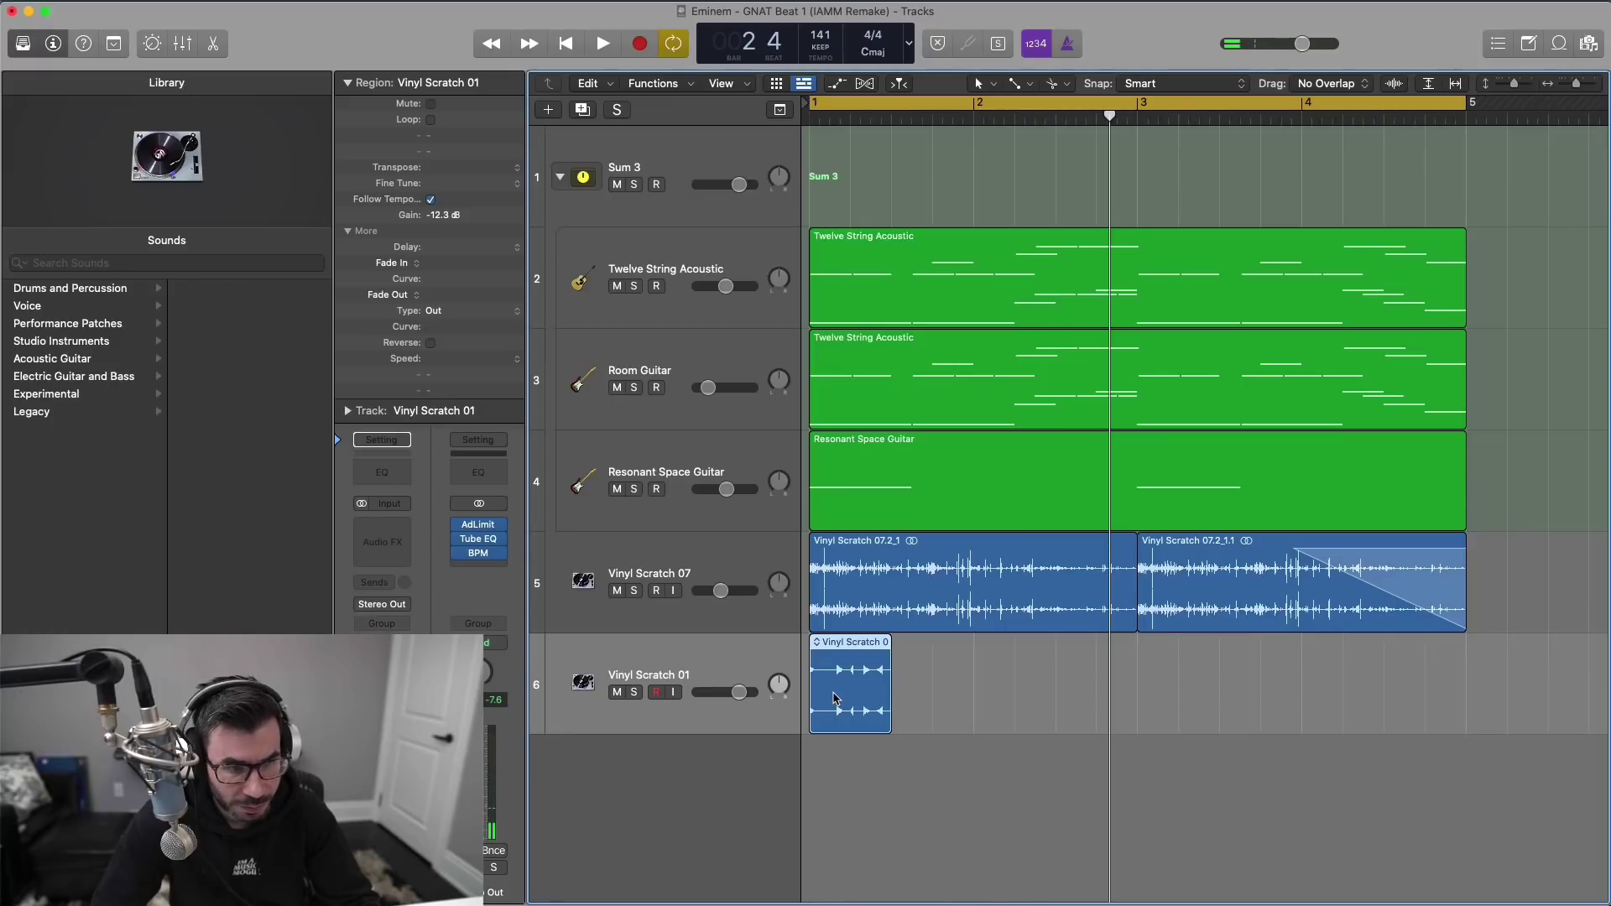
Step: Repeat the Vinyl Scratch 01 region five times to reach bar 4, and lower its track volume to -4.0 dB during playback
key(super+r)
key(super+r)
key(super+r)
key(super+r)
key(super+r)
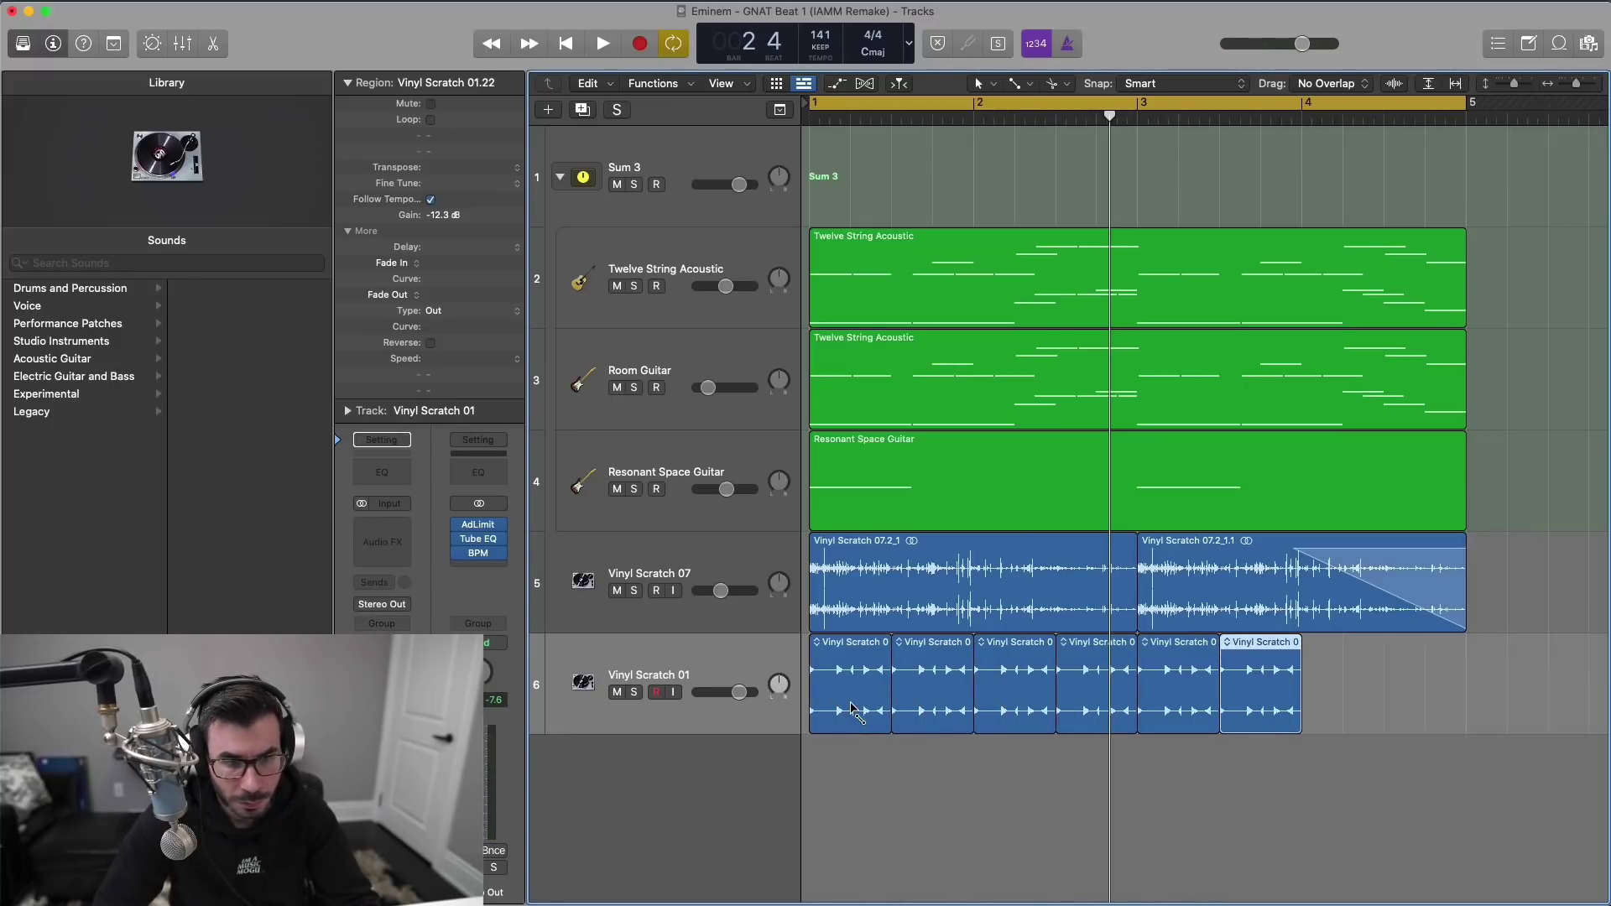
key(space)
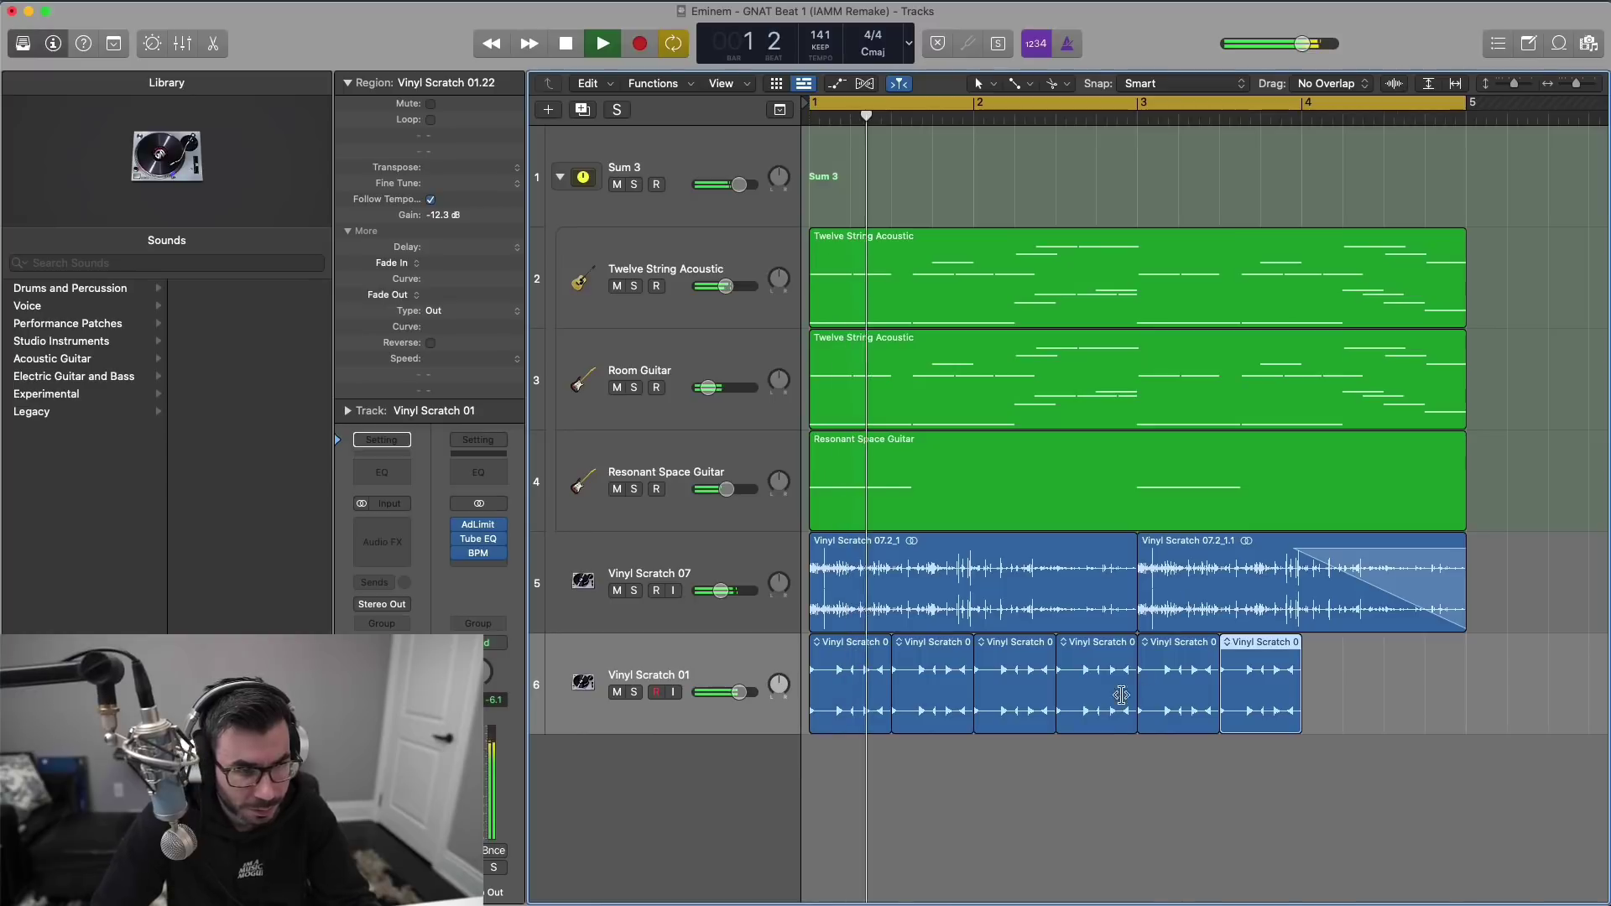
click(719, 672)
drag(741, 700, 727, 700)
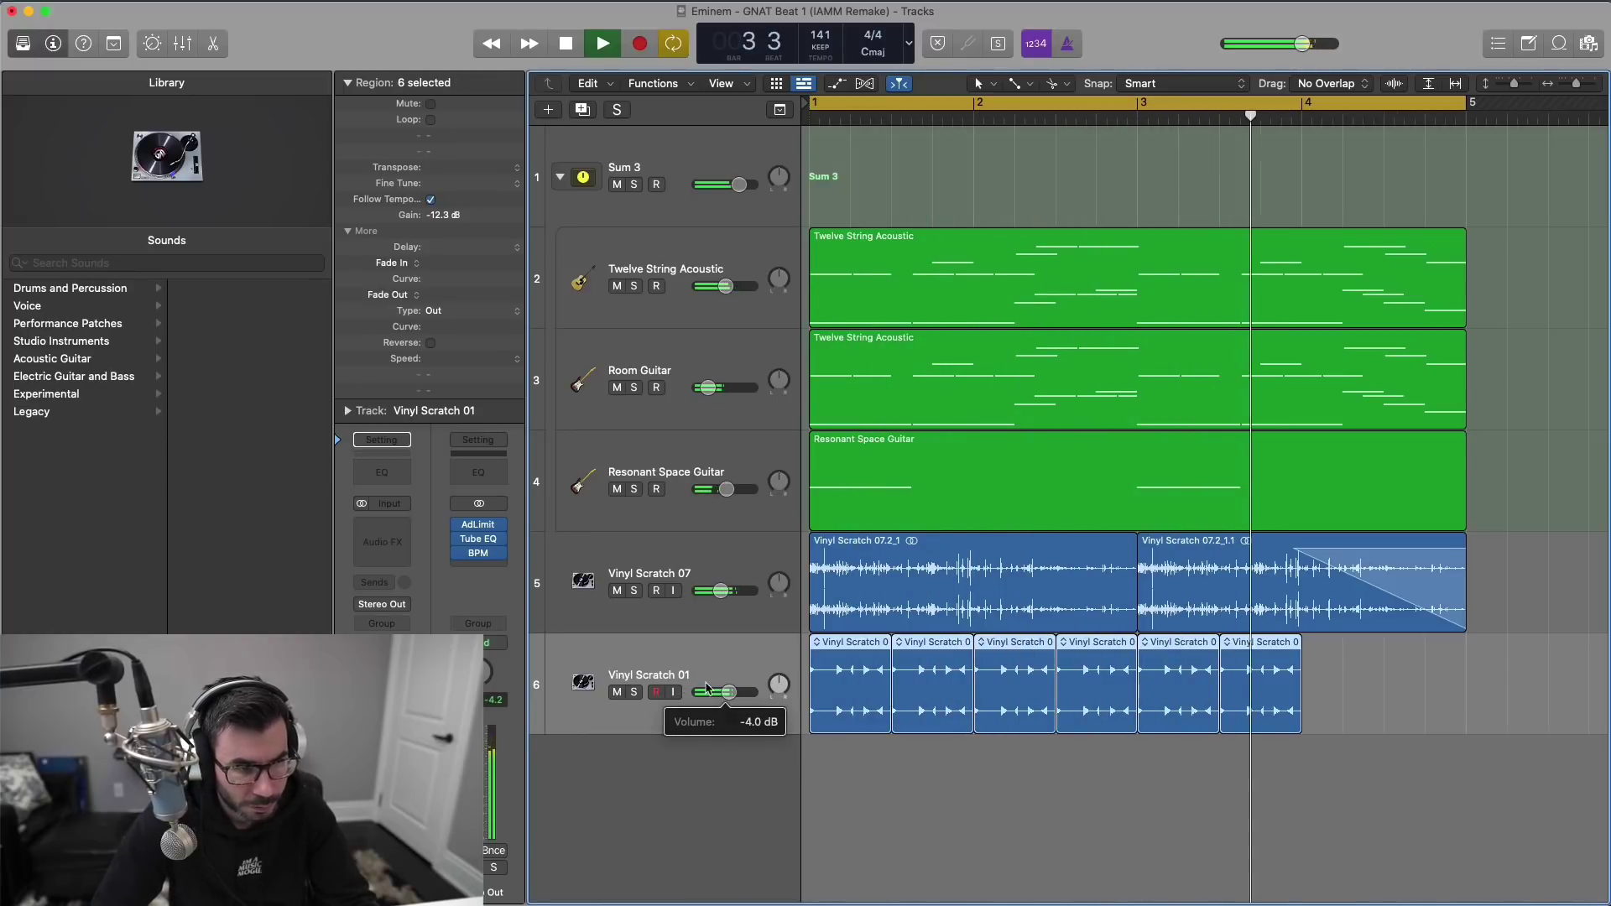
Step: Reverse every second Vinyl Scratch 01 region and lower the track's volume to -8.6 dB during playback
key(space)
click(963, 759)
click(956, 680)
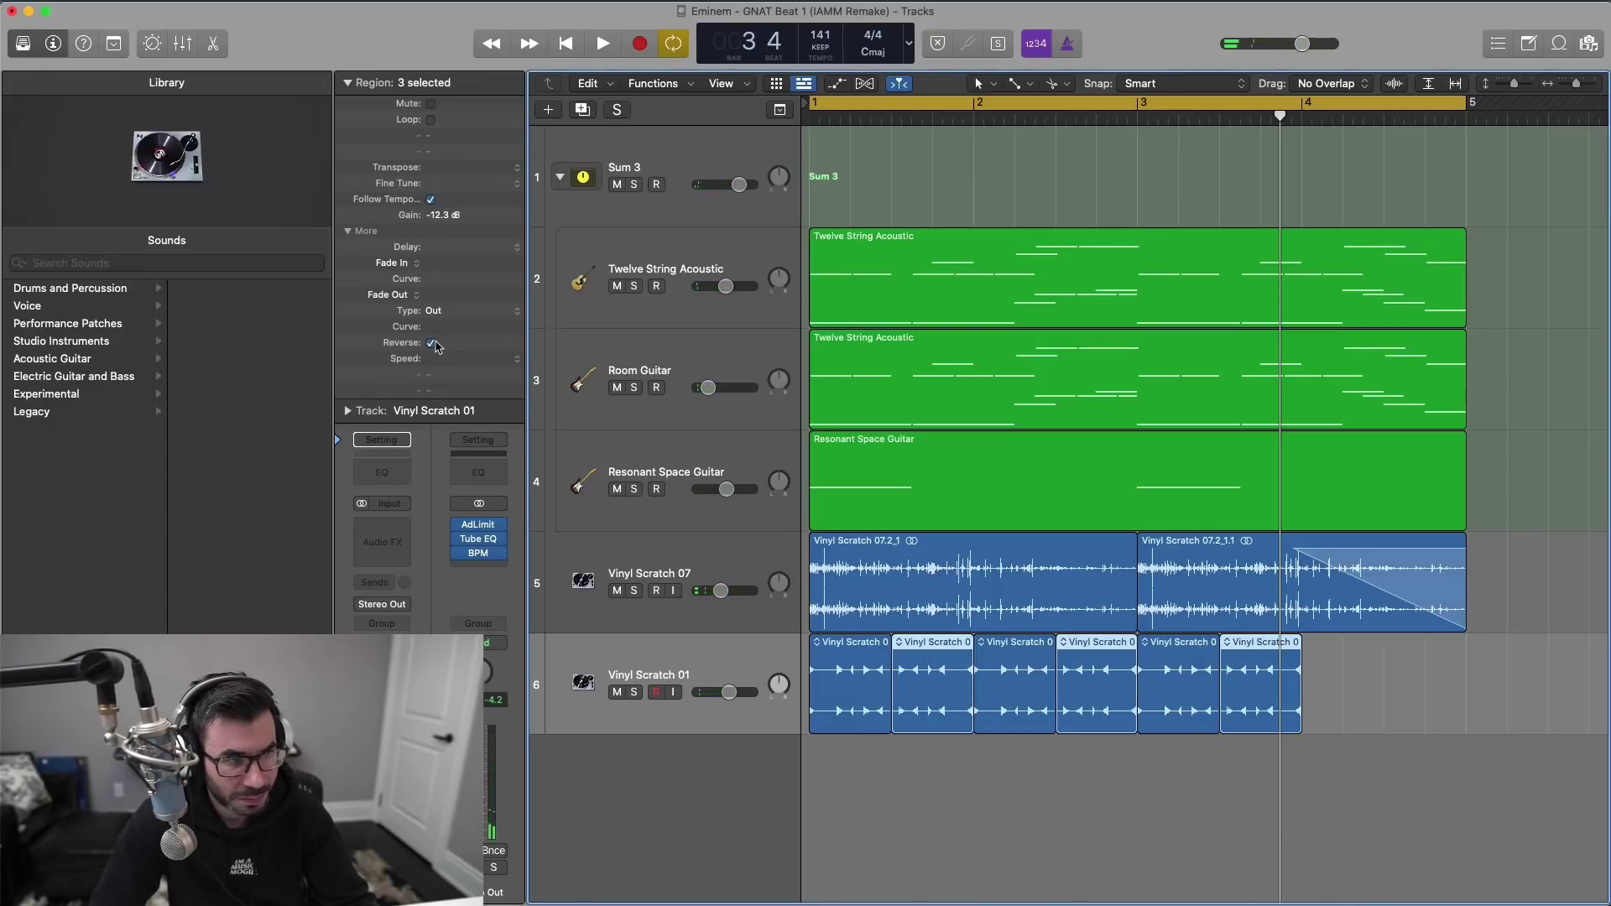
key(space)
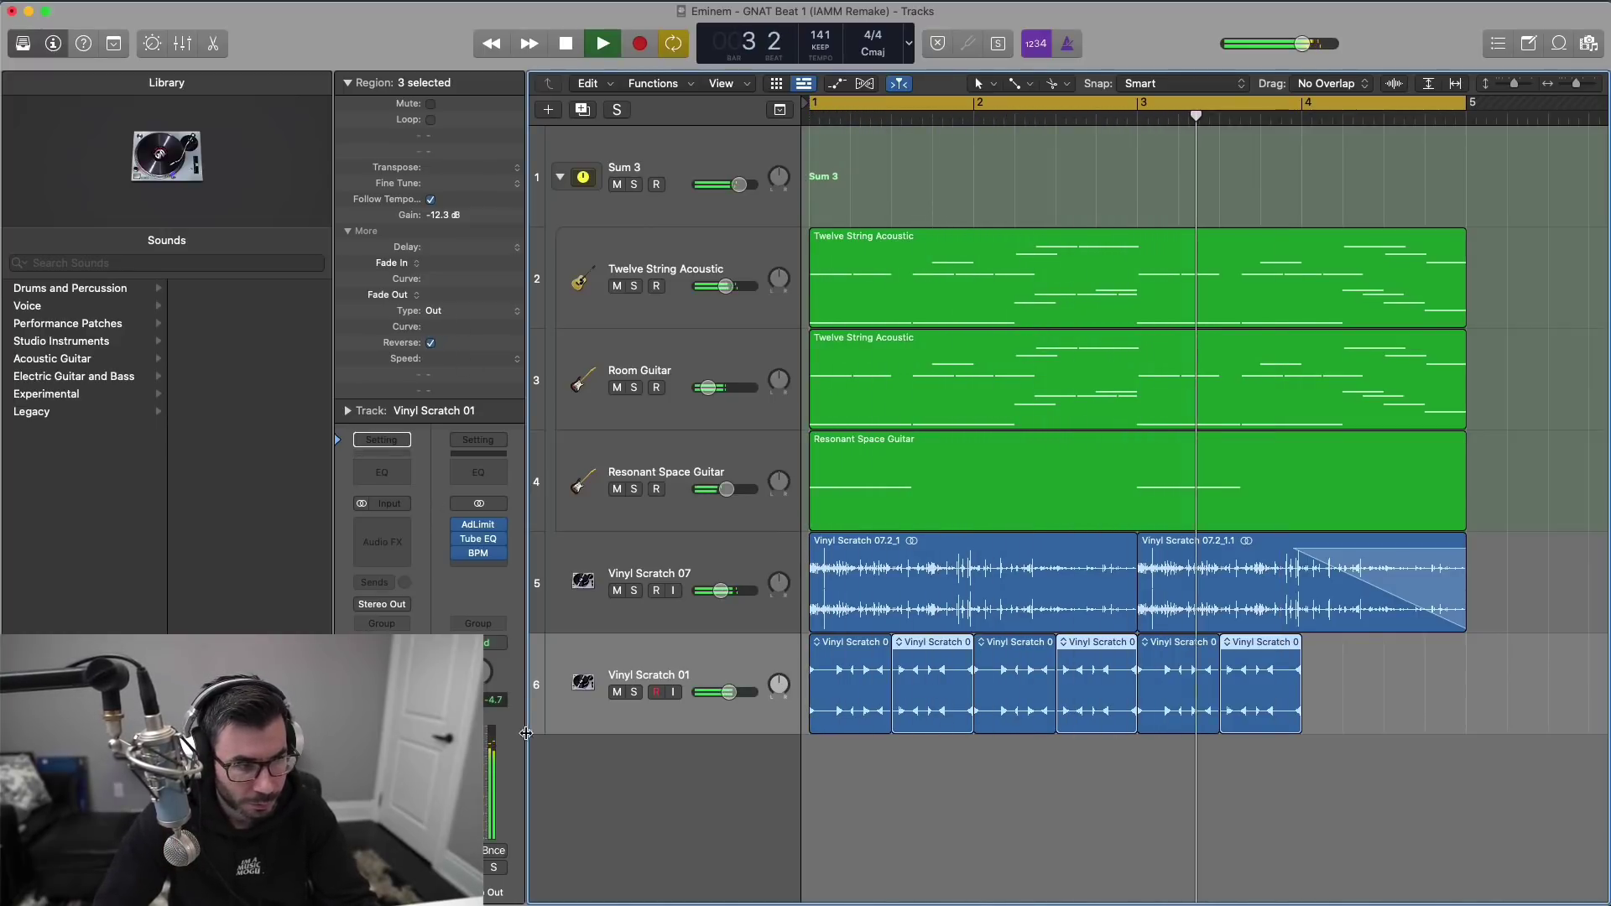
drag(711, 698, 703, 698)
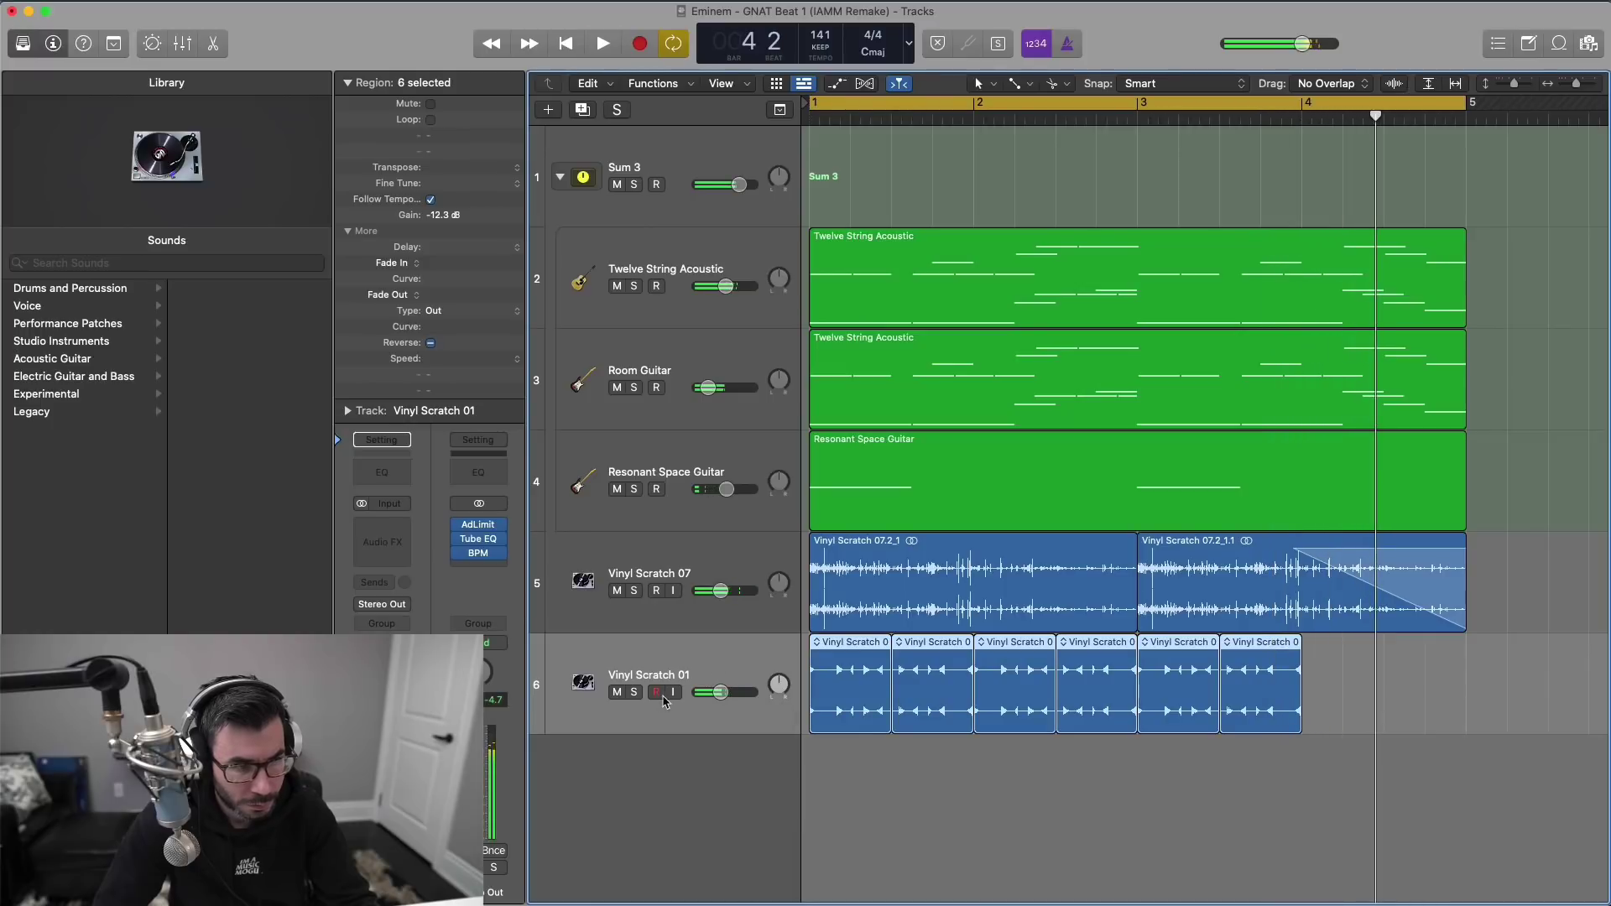
Step: Solo Vinyl Scratch 01 and add a Channel EQ with a 12 dB/Oct low cut at about 910 Hz
click(633, 692)
key(space)
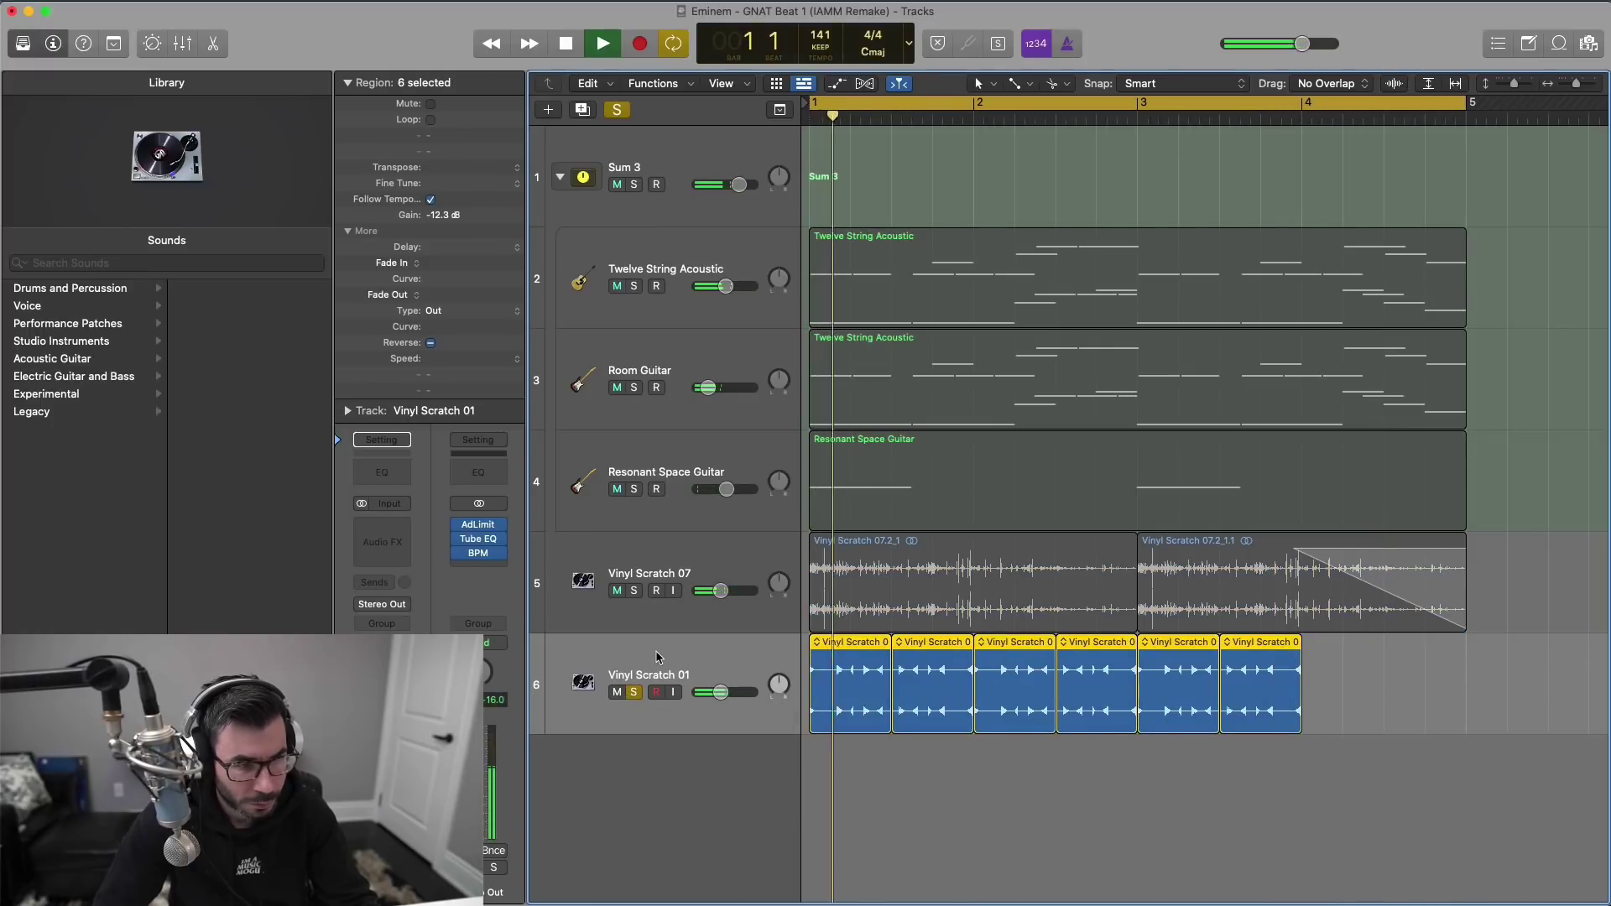
click(382, 472)
key(space)
drag(744, 470, 1244, 494)
key(space)
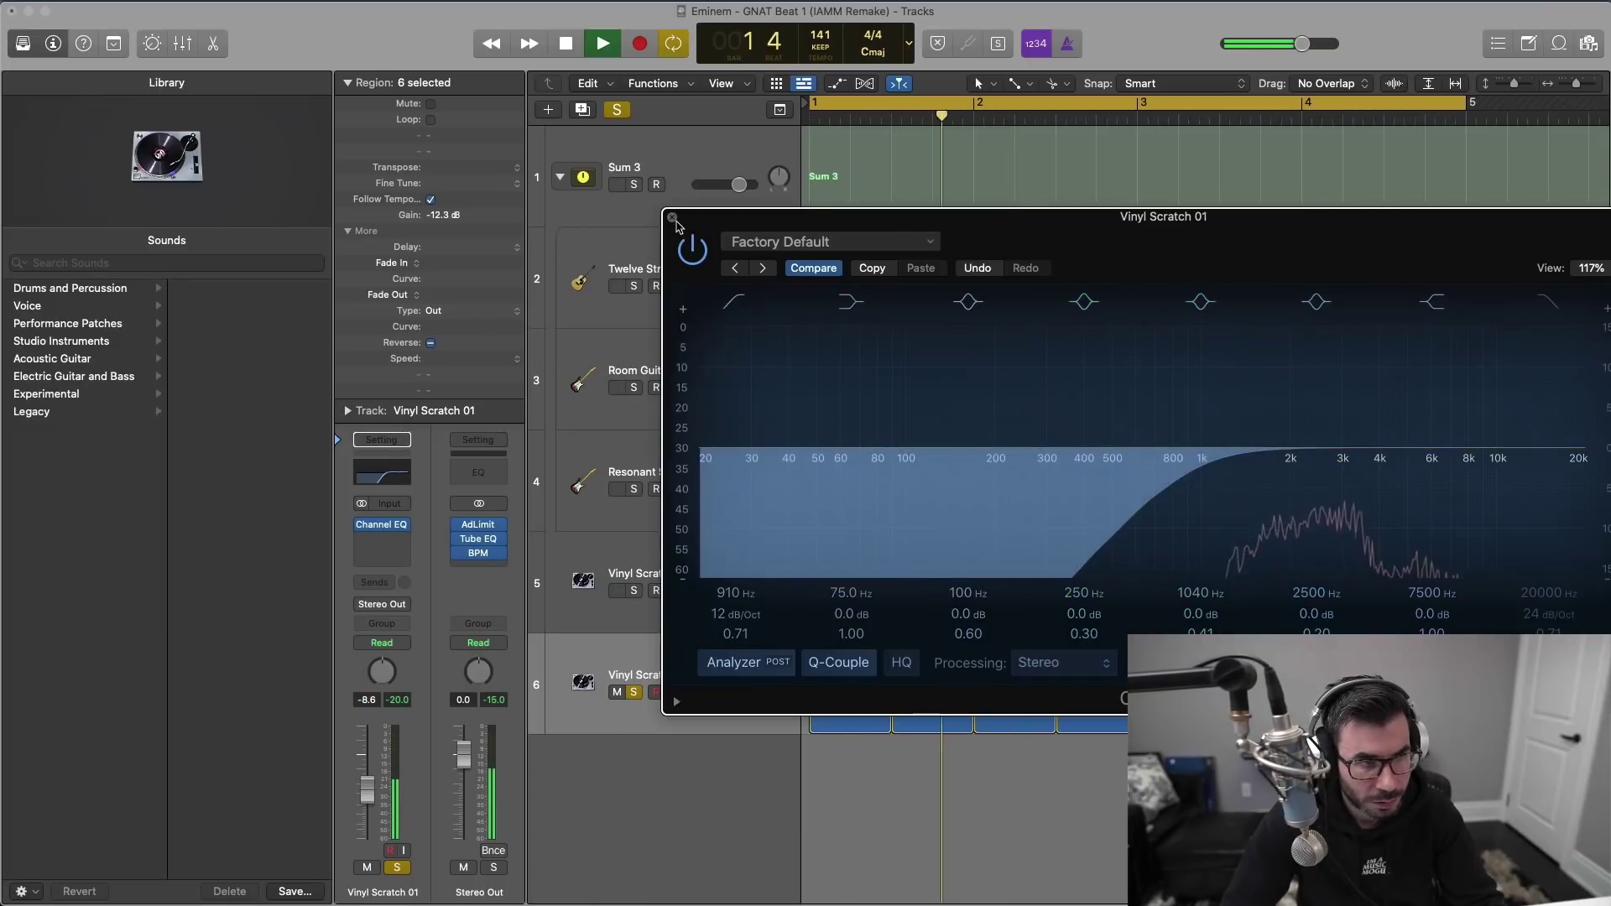
key(v)
key(space)
Step: Add Space Designer after the Channel EQ on the soloed Vinyl Scratch 01 track and listen to the reverb
click(382, 539)
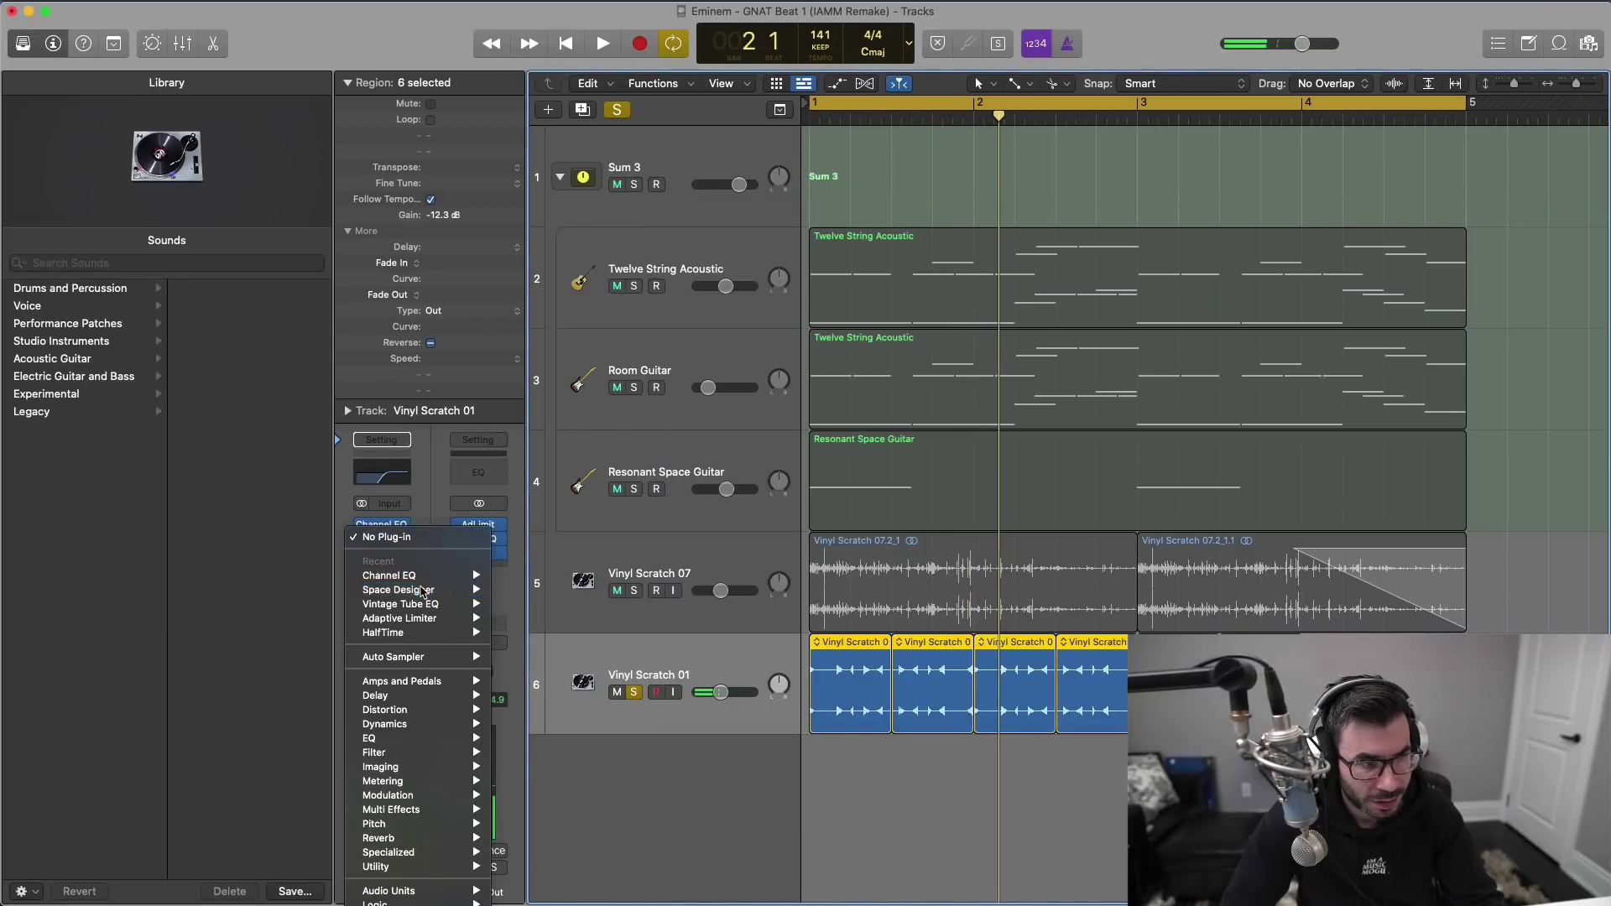
click(1081, 443)
key(space)
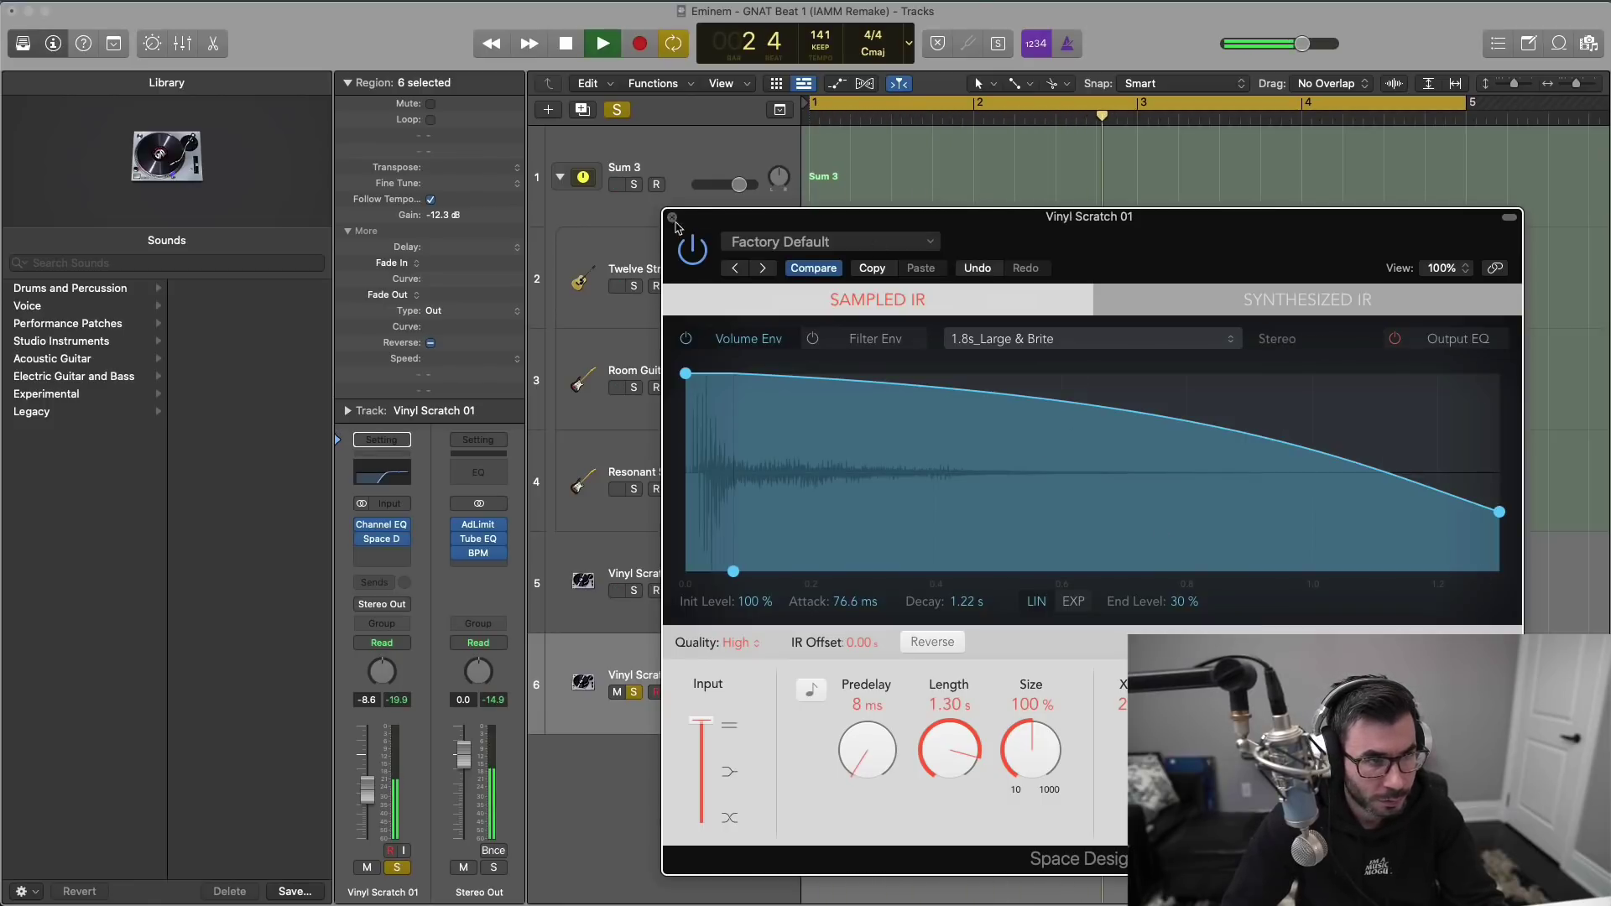
key(v)
Step: Unsolo Vinyl Scratch 01 and rebalance the mix, setting its volume to -7.4 dB and raising the three guitar tracks slightly
click(633, 692)
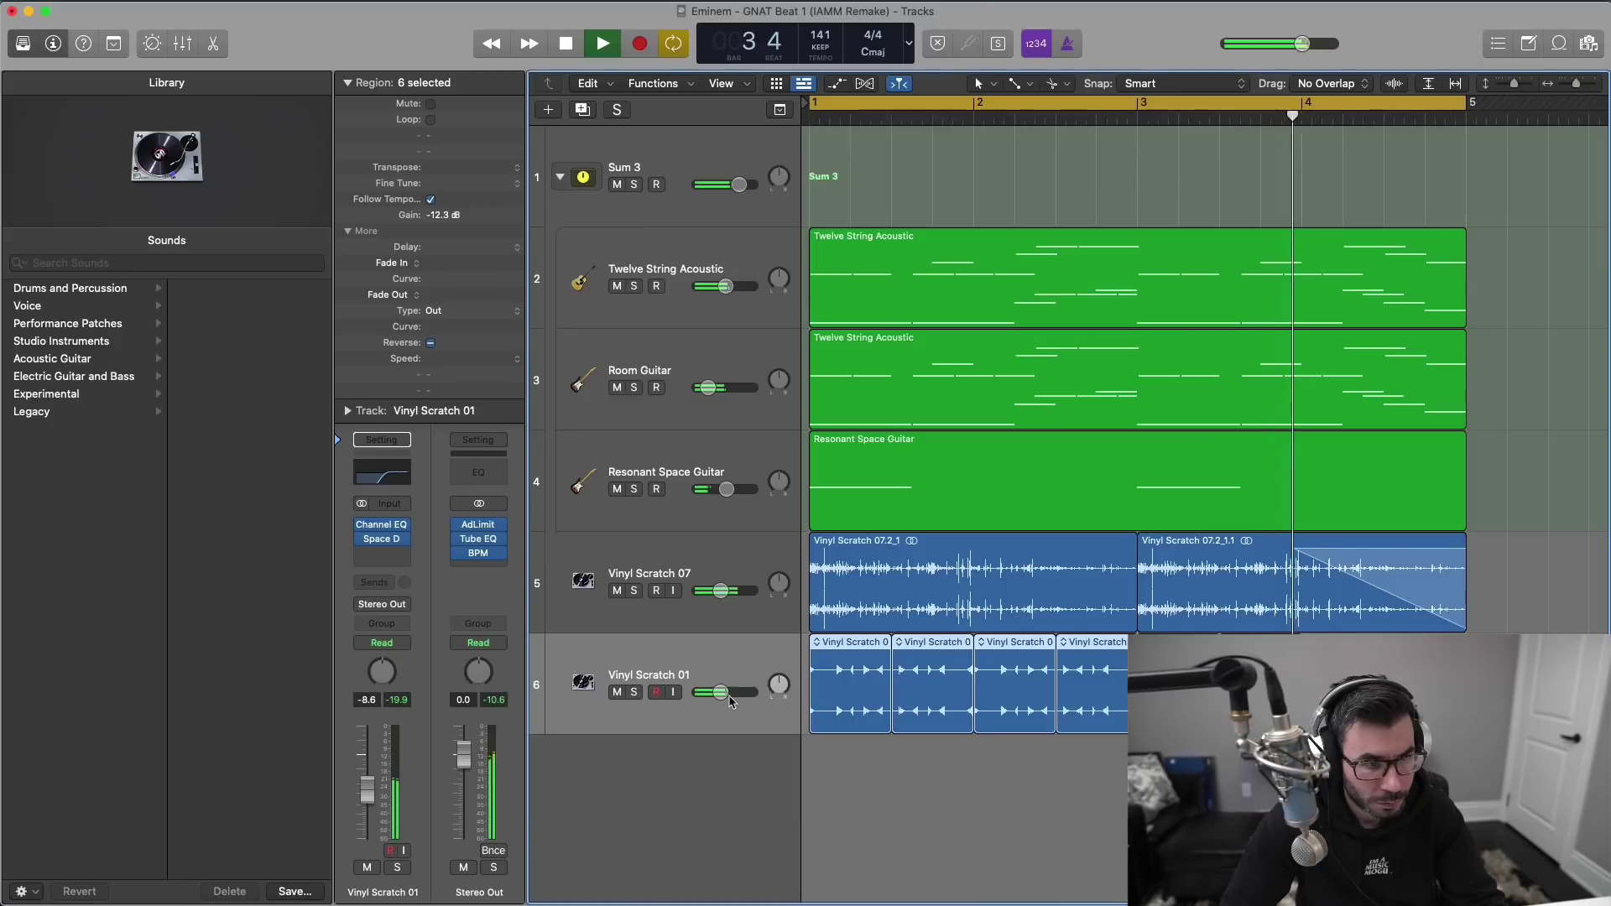
drag(715, 692, 722, 692)
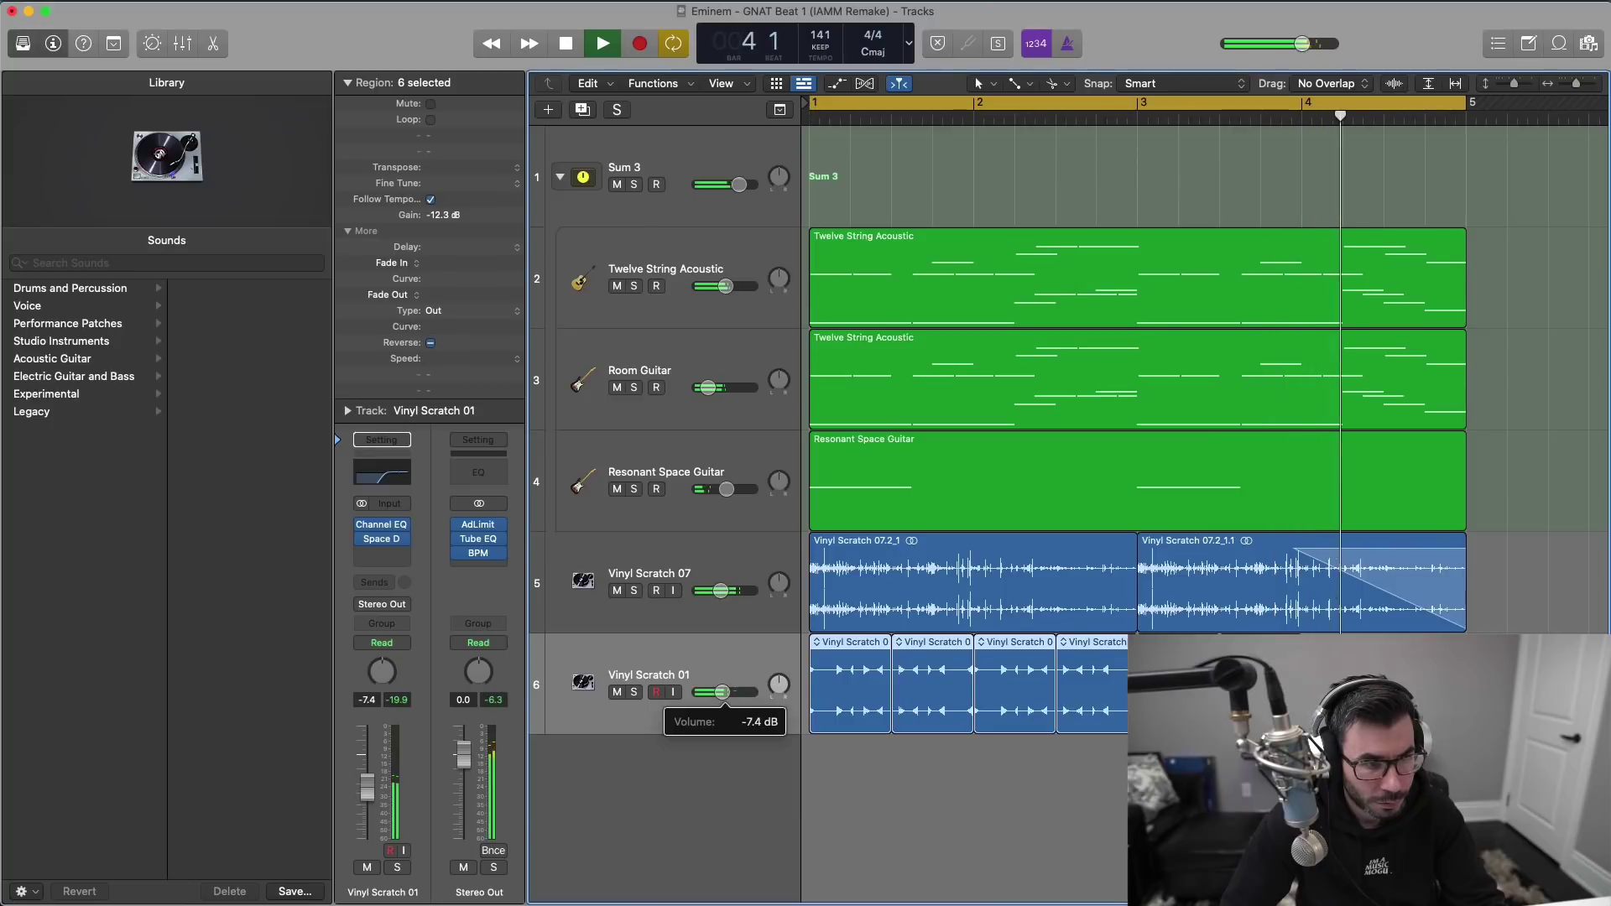
click(697, 273)
drag(725, 286, 727, 286)
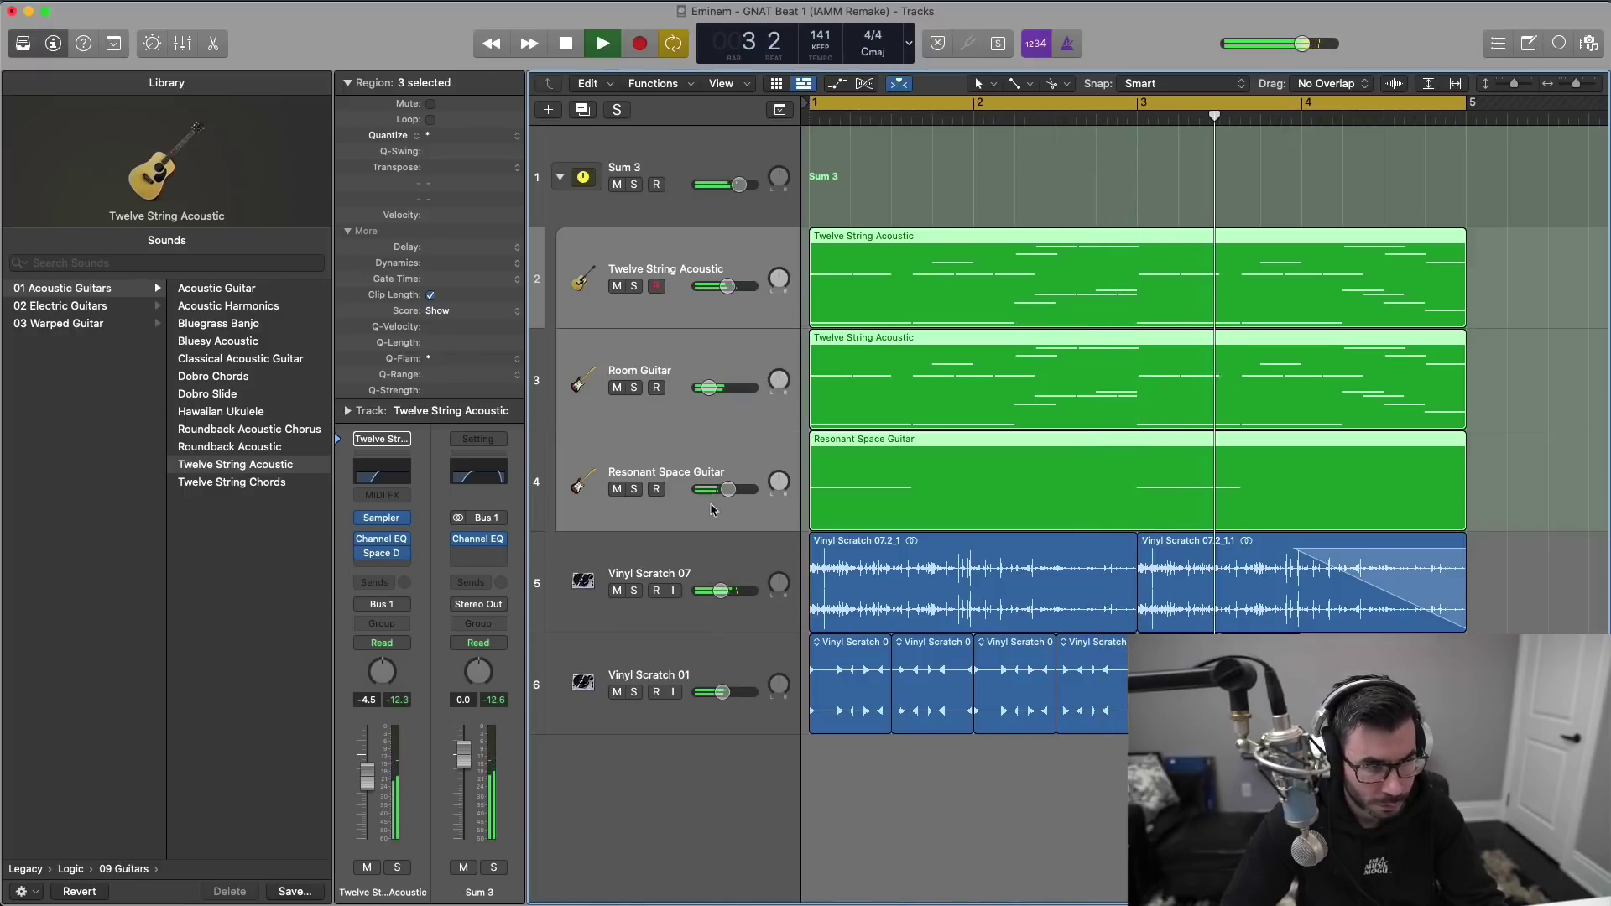
Step: Create one empty software instrument track and place it below Vinyl Scratch 01
click(550, 110)
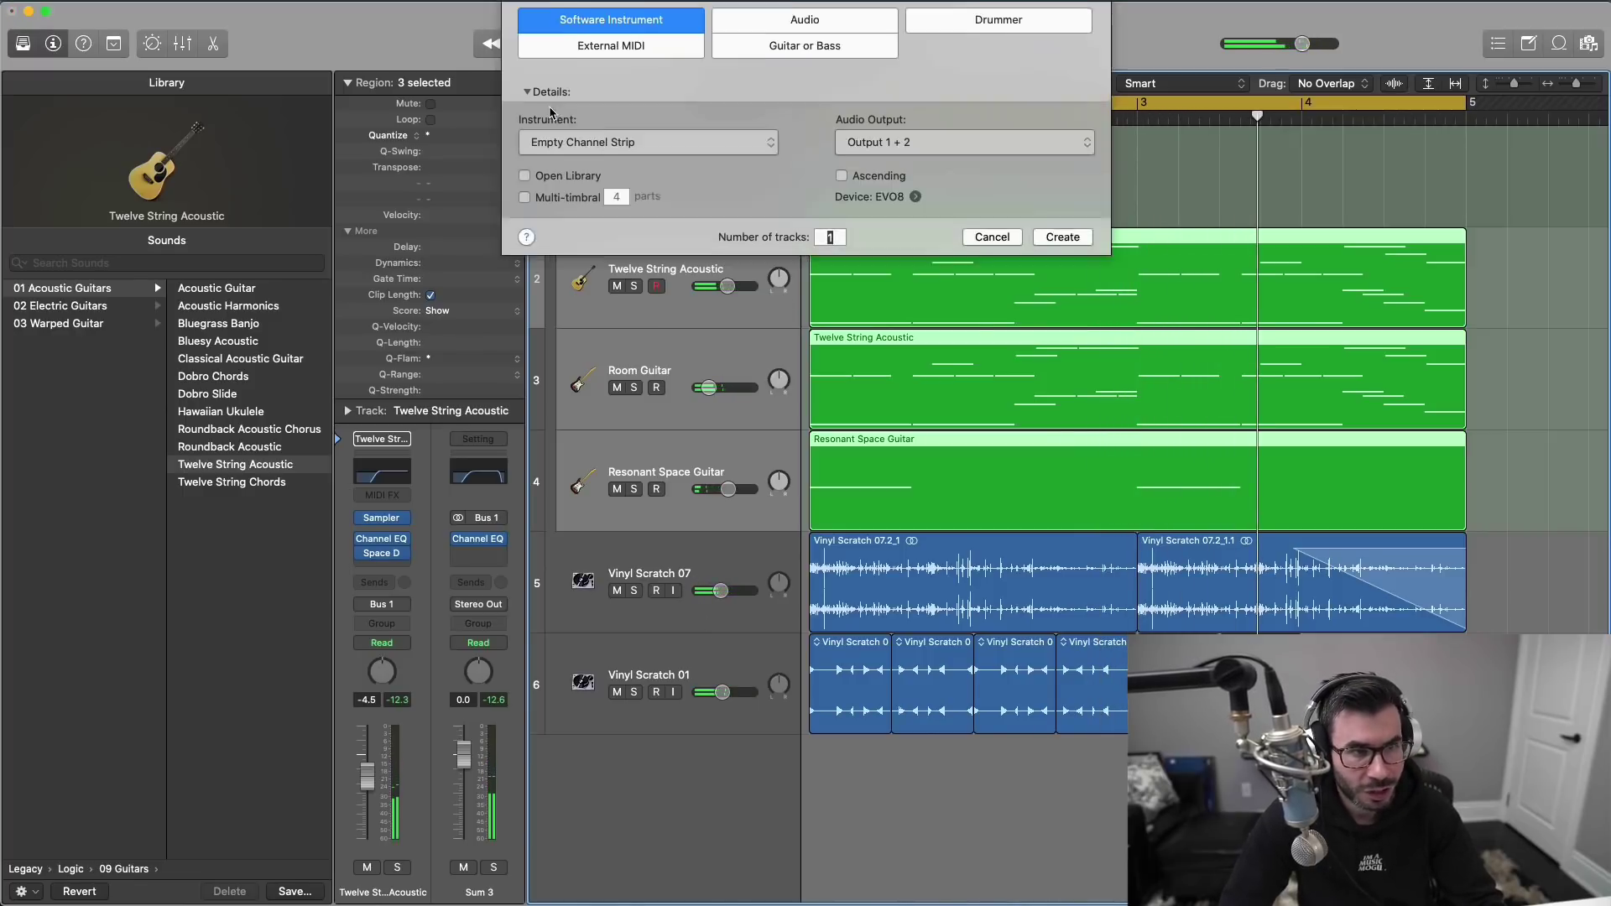
key(Return)
drag(657, 564, 662, 806)
key(z)
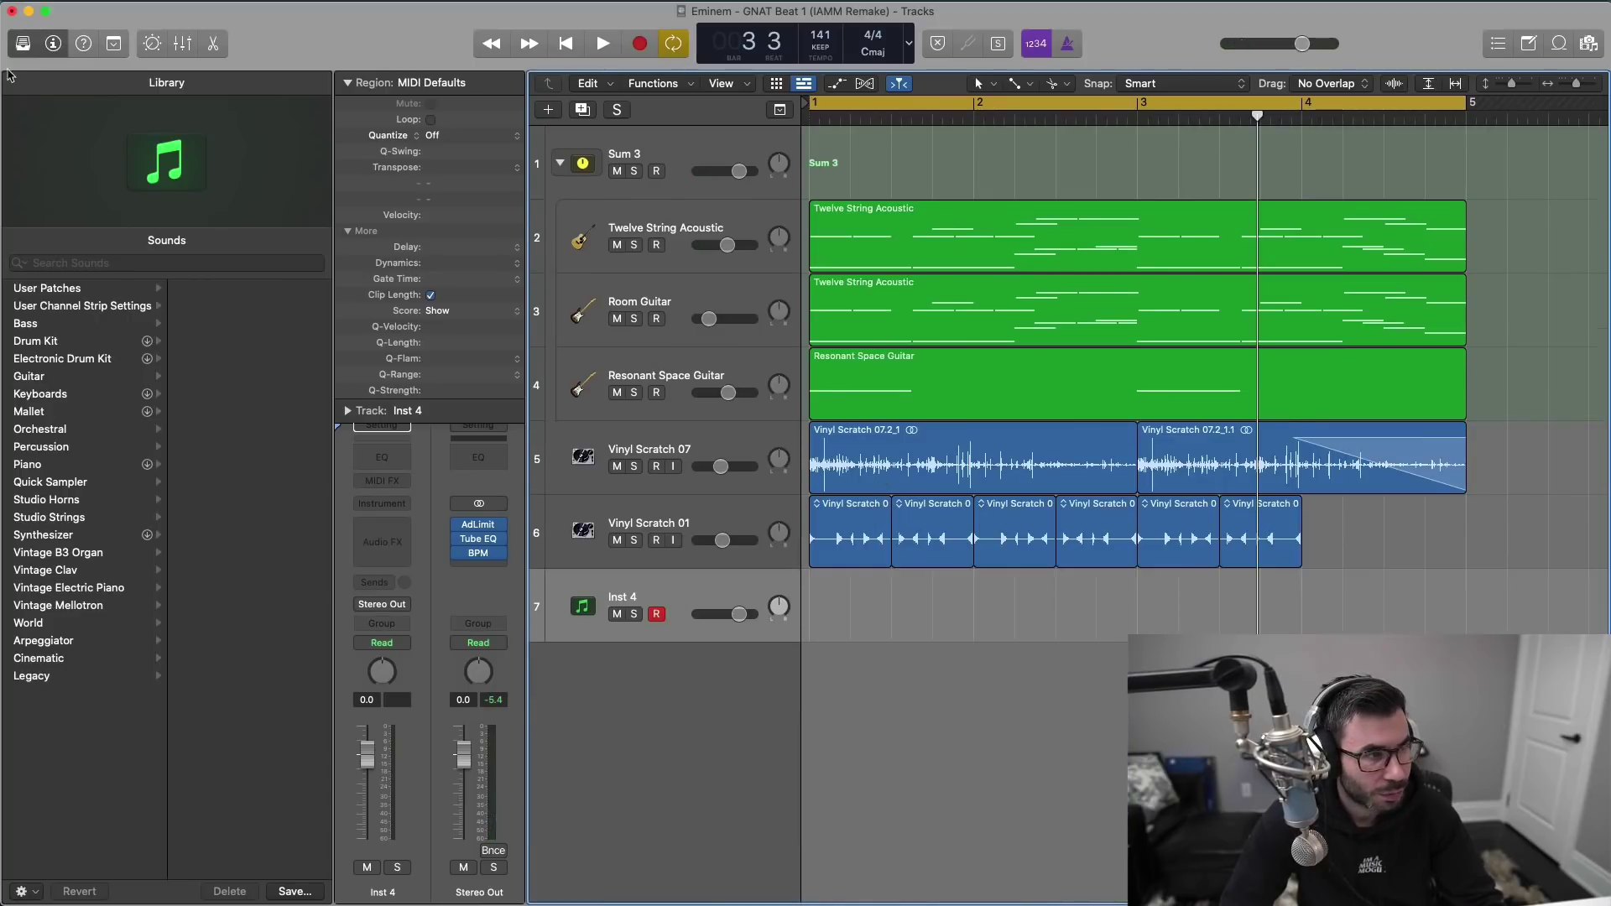
Step: Load the GNAT Drum Kit user patch on the new track and expand its individual drum tracks
click(89, 289)
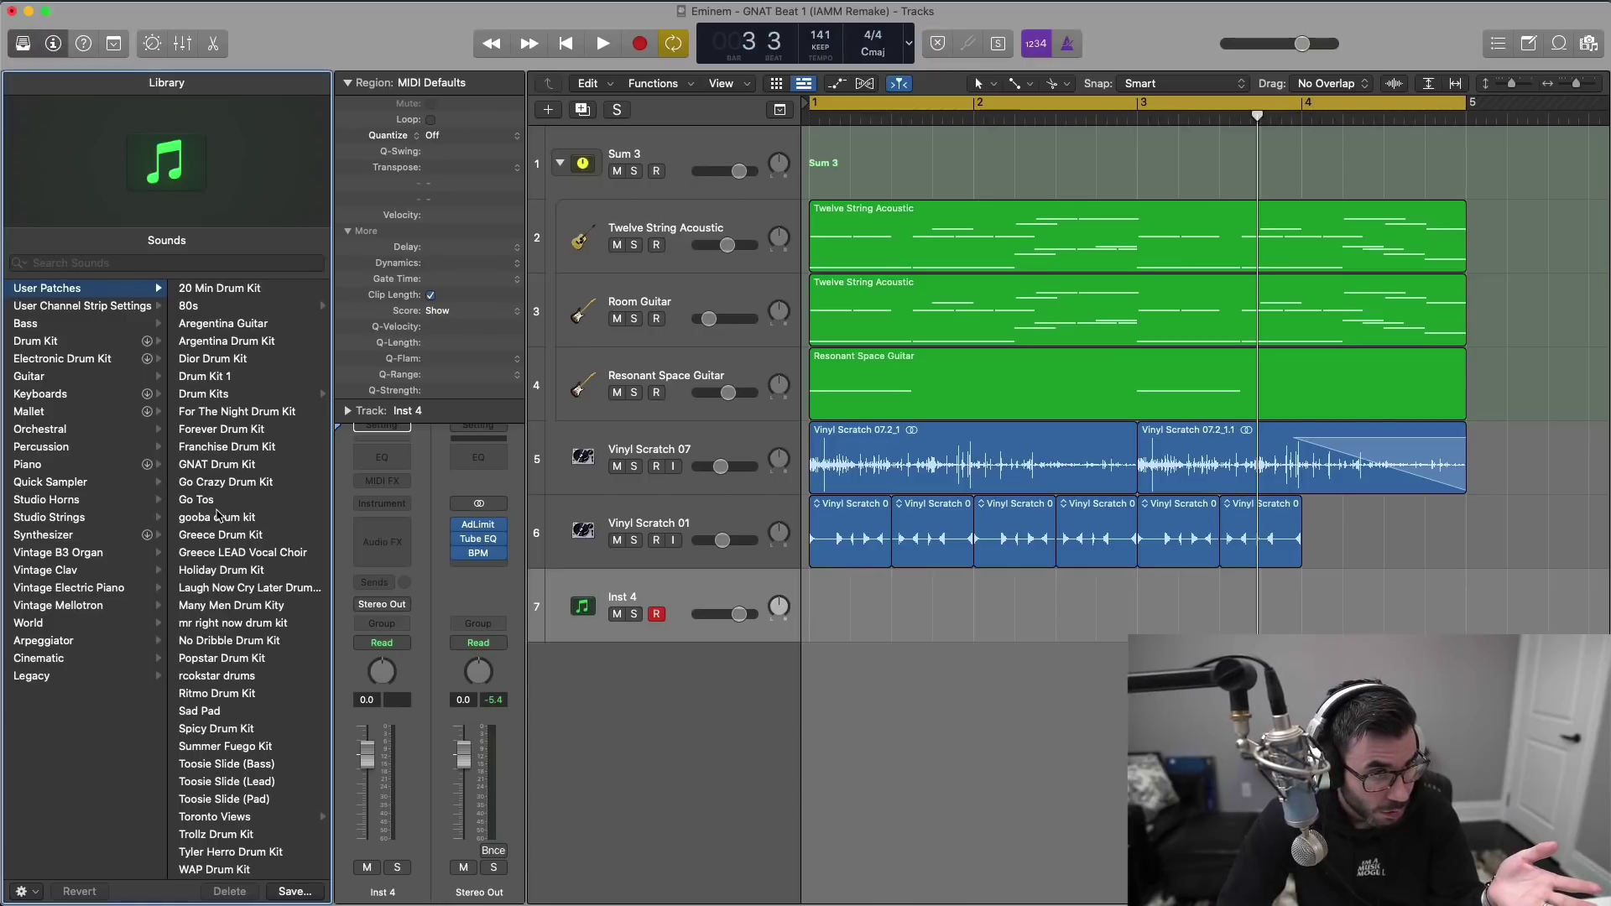
scroll(217, 515, down, 2)
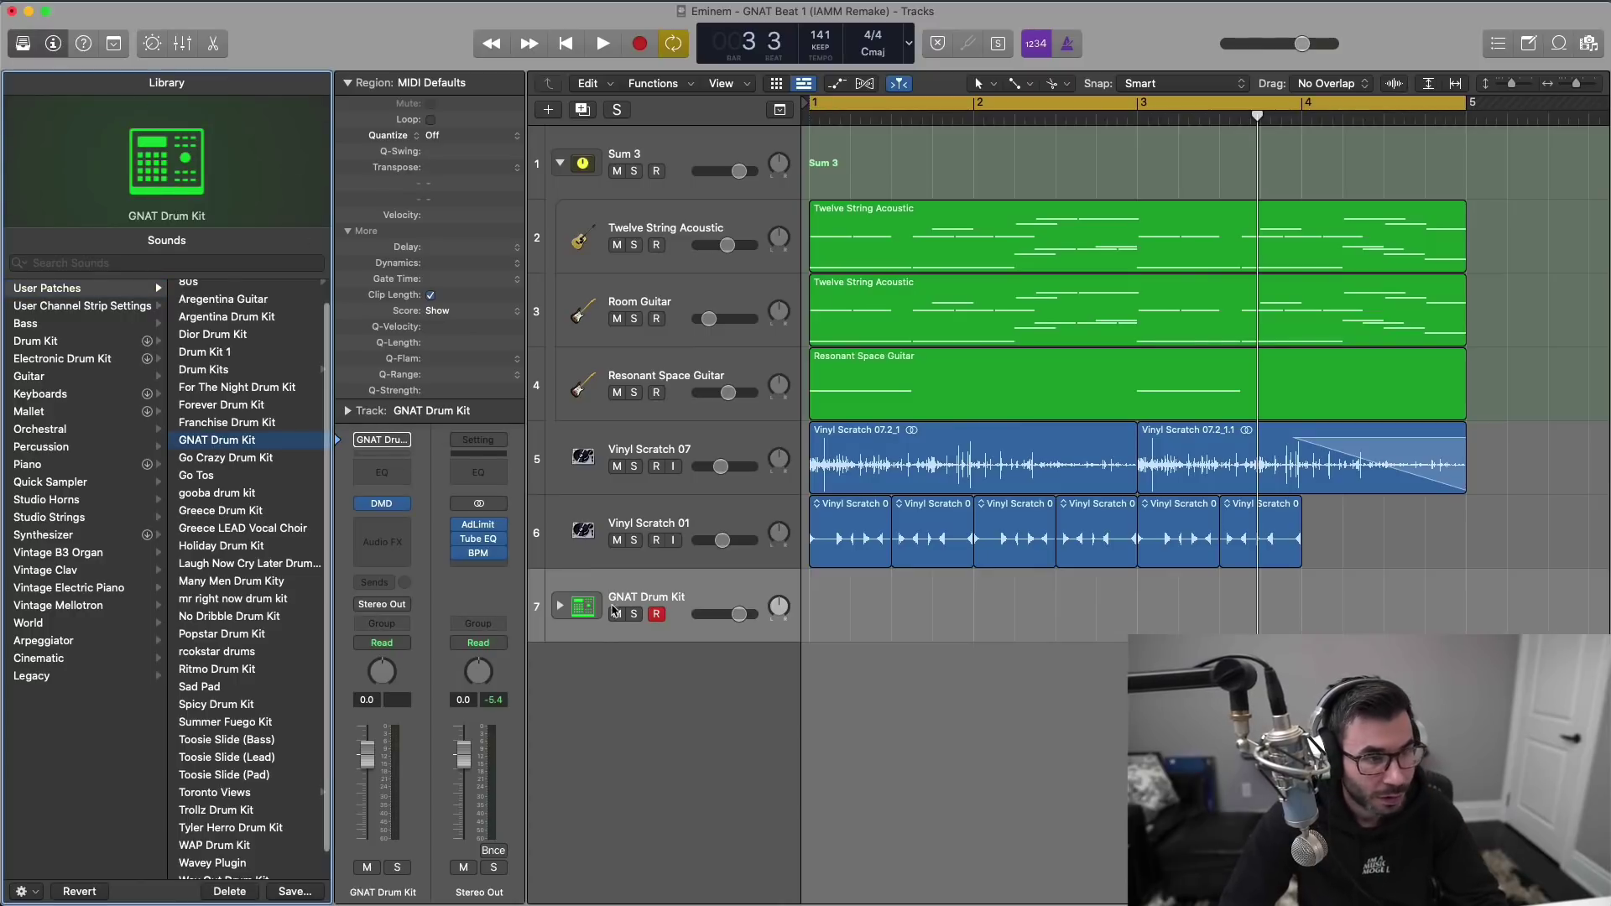
click(556, 606)
scroll(956, 661, down, 4)
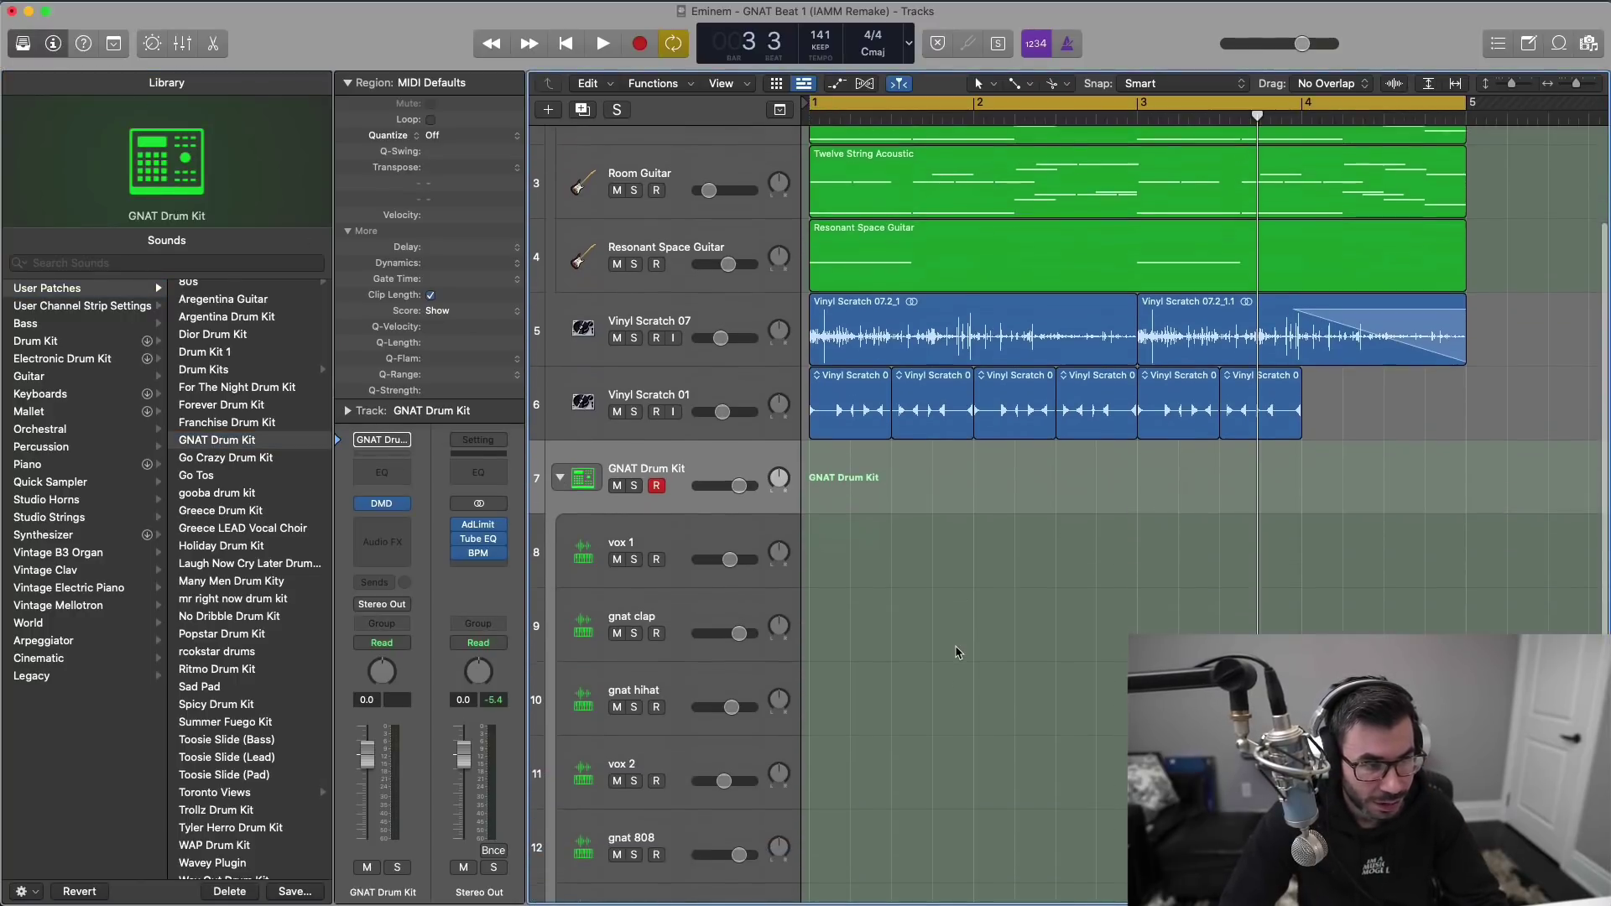
scroll(958, 662, down, 2)
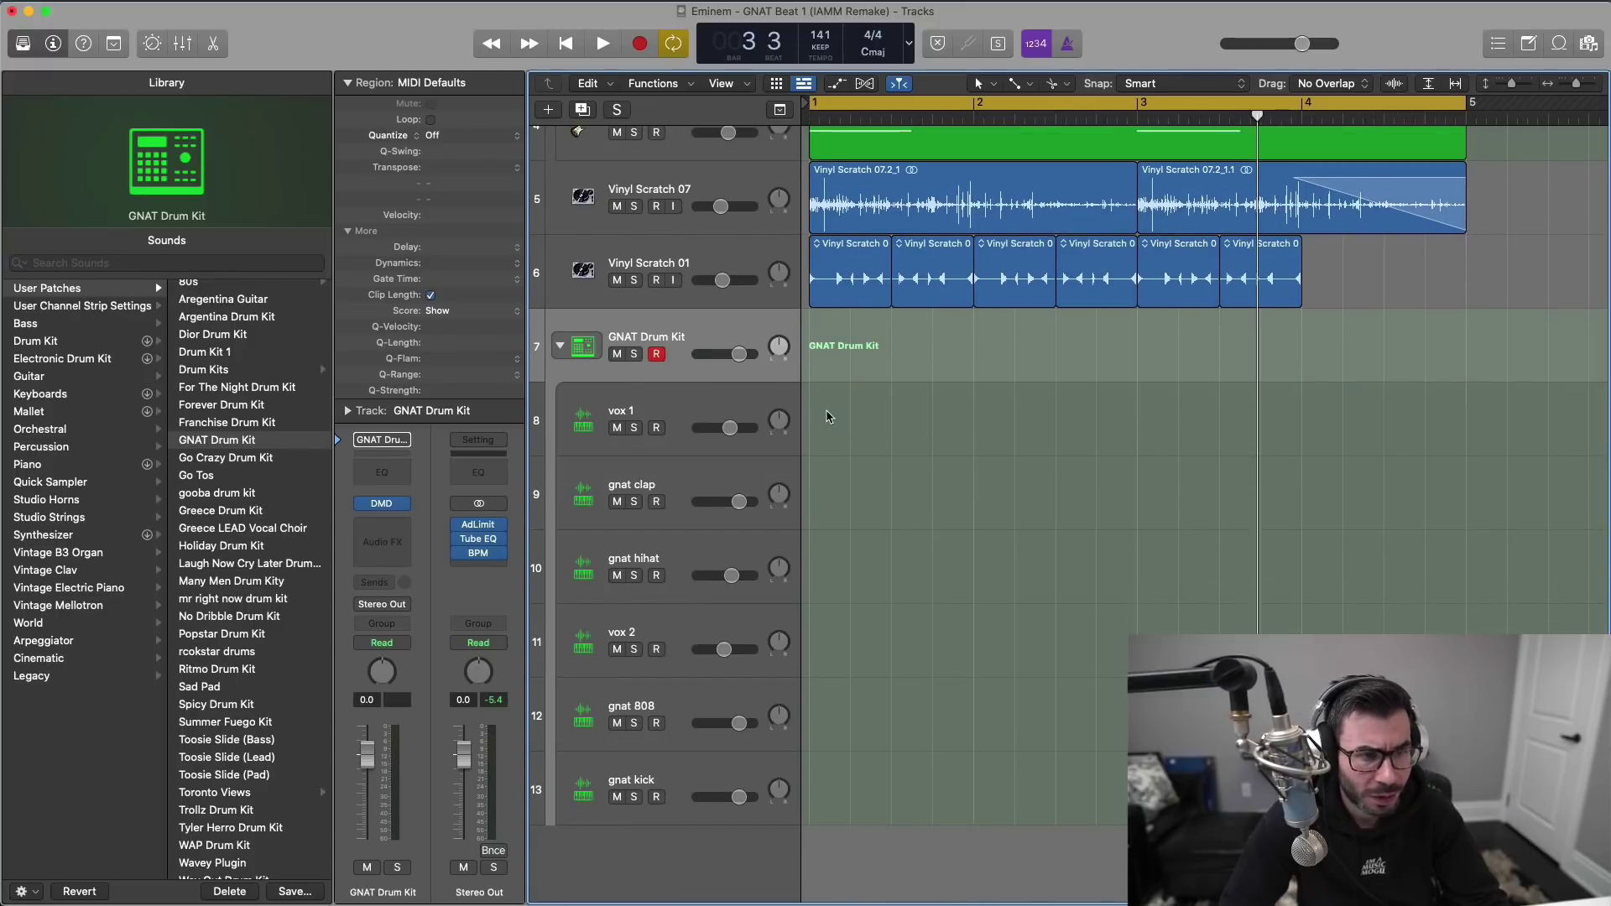
Step: Assign the Pencil Tool as the secondary tool and draw an empty vox 1 region spanning bars 1 to 4
click(1030, 85)
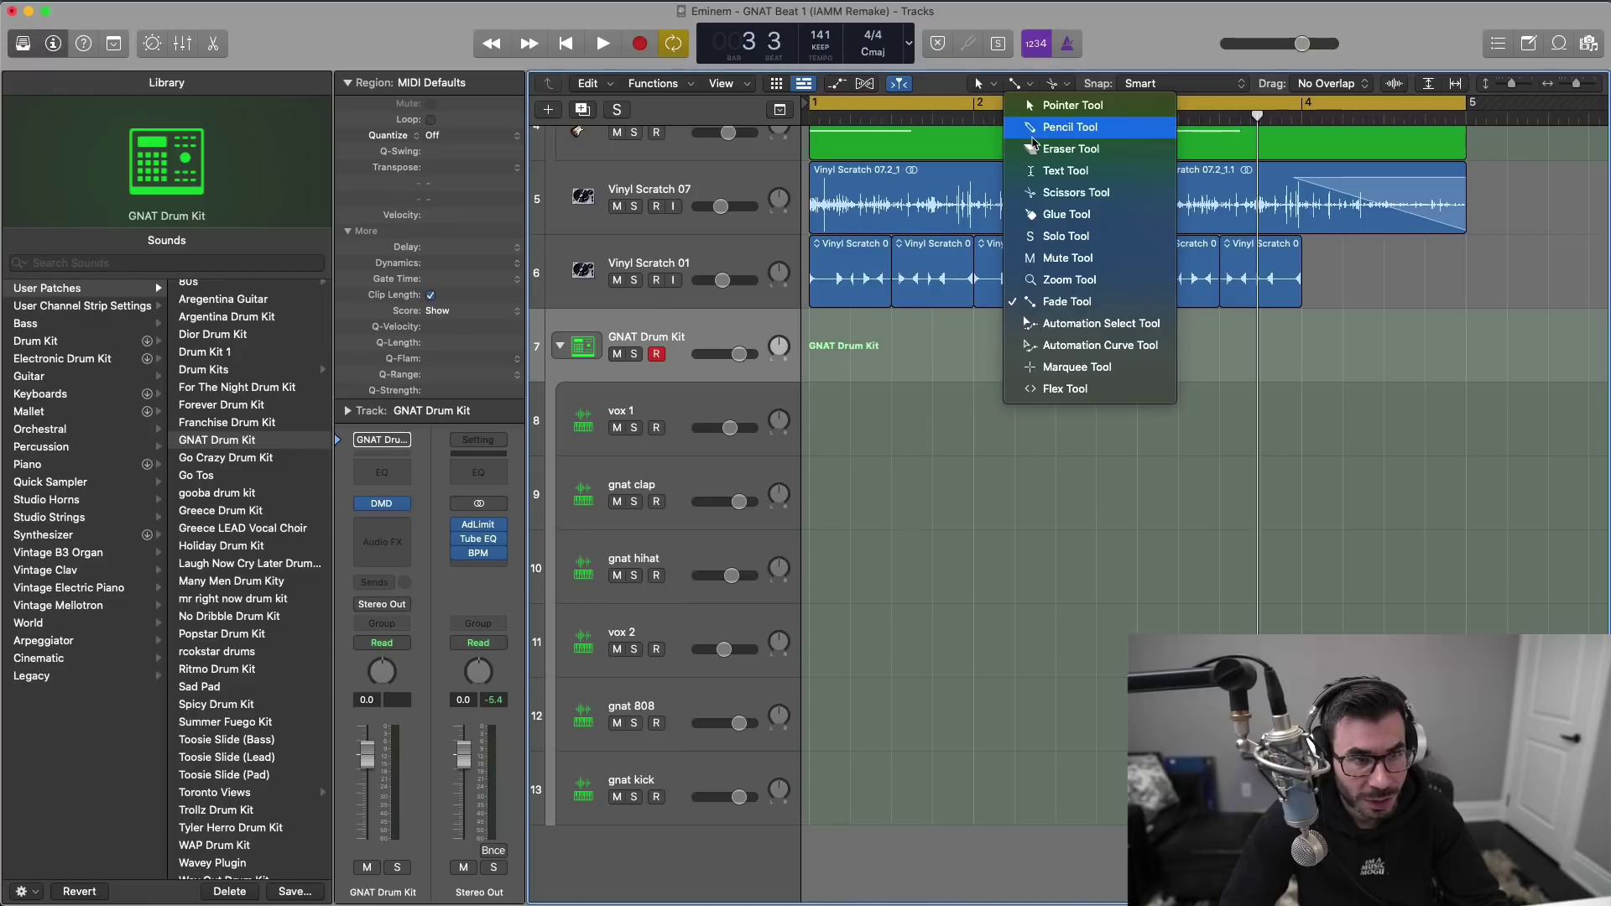
click(1034, 128)
super+click(856, 420)
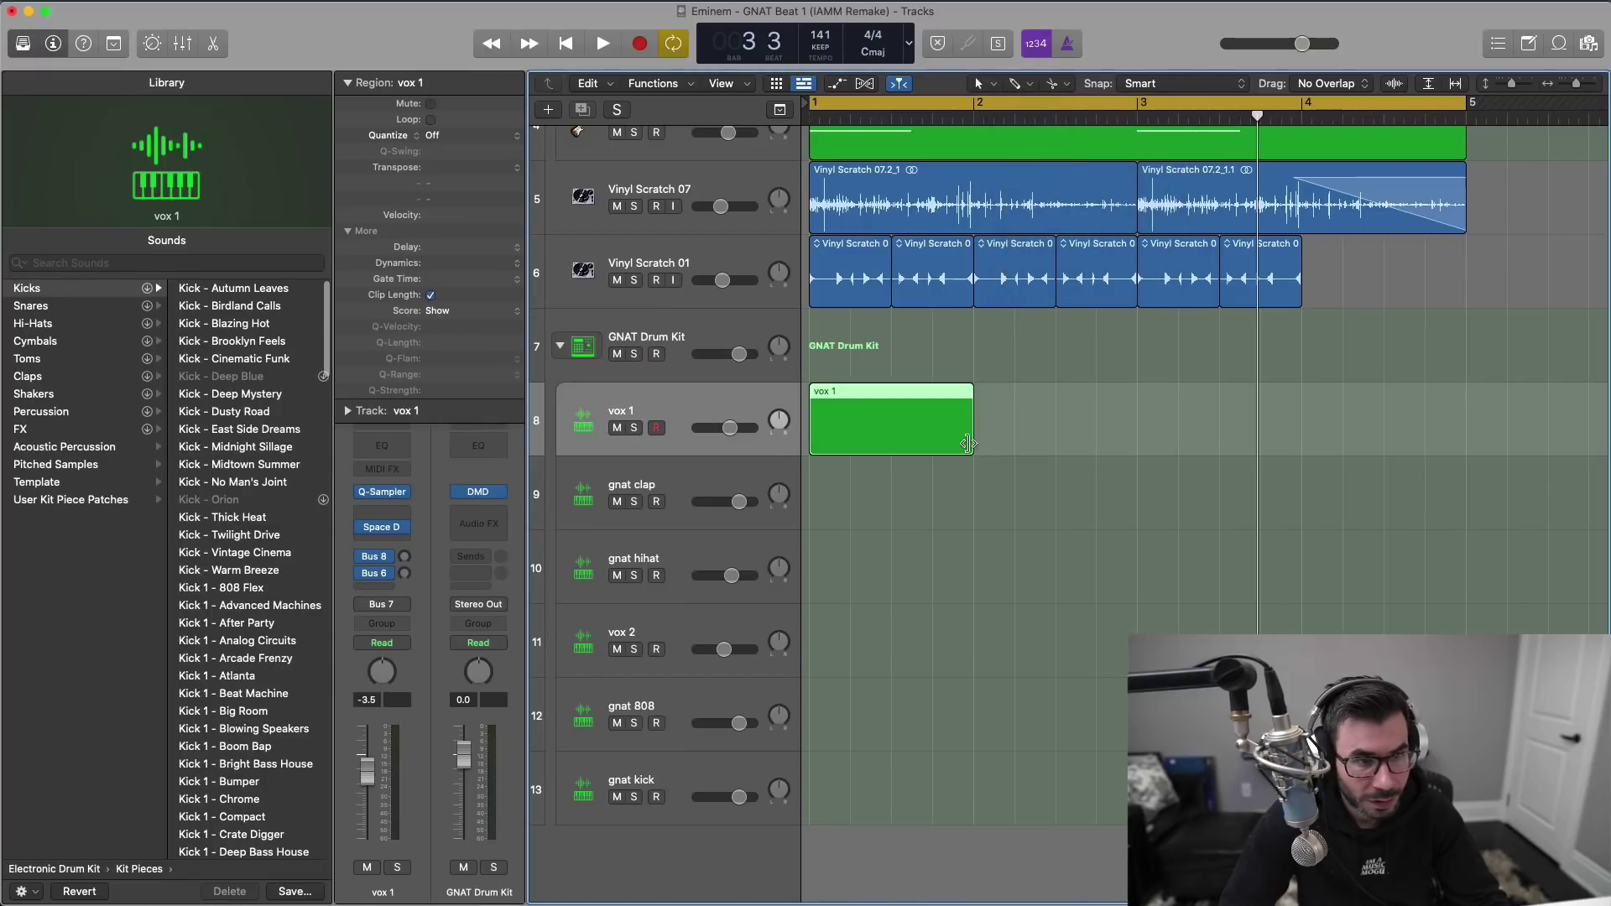
drag(968, 444, 1466, 445)
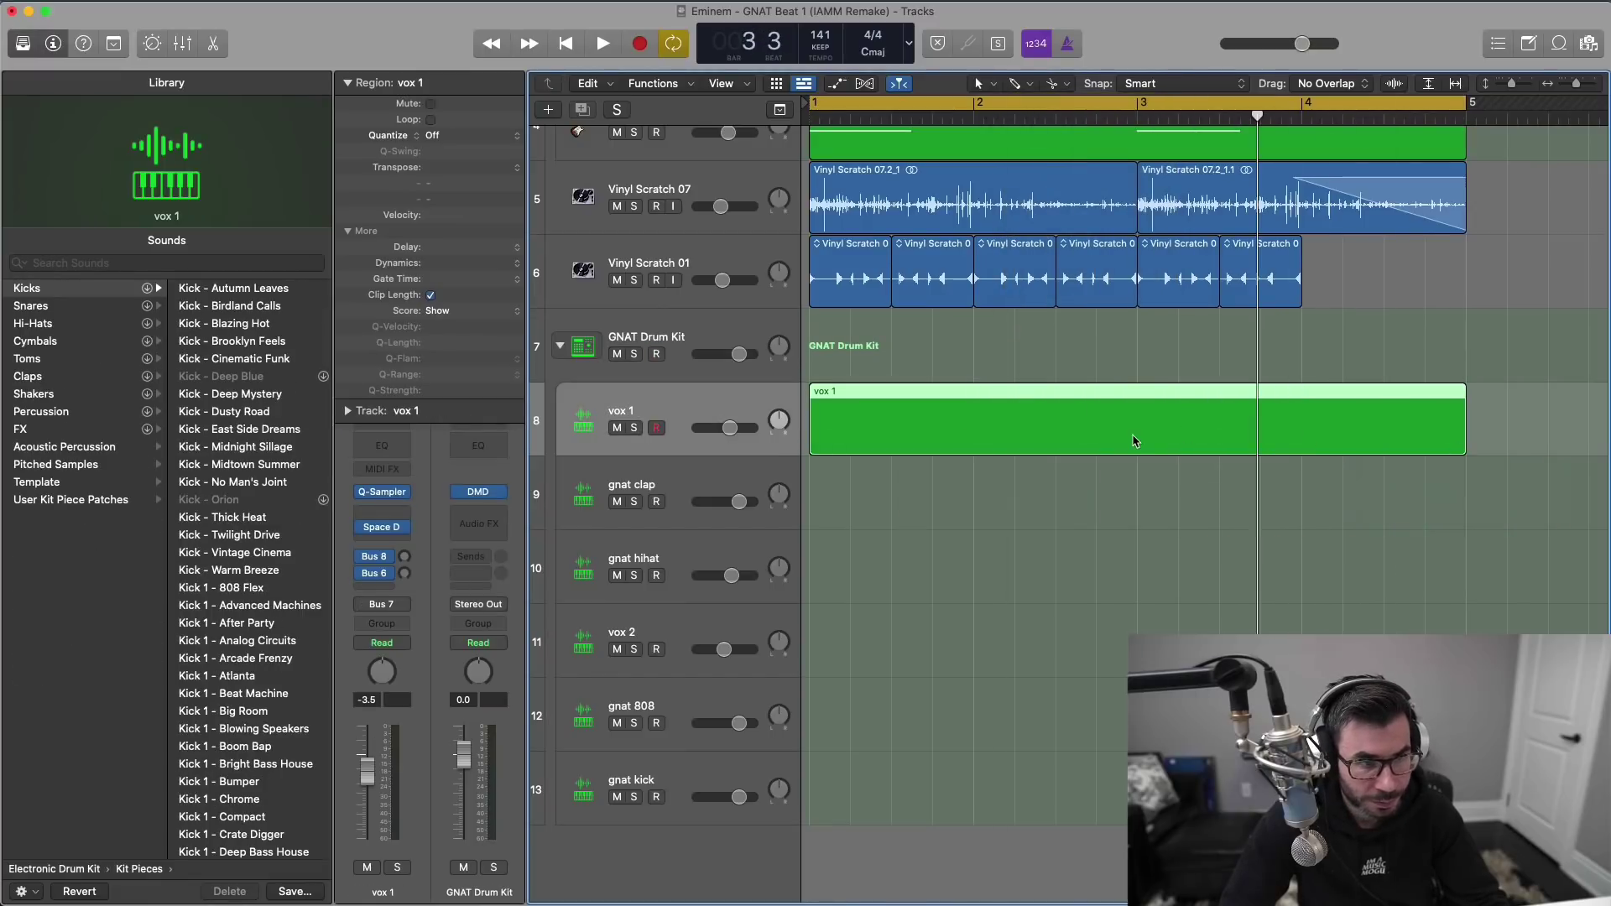
Step: Place a single F#3 note at the very start of the vox 1 region and play it with the mix
double_click(1133, 440)
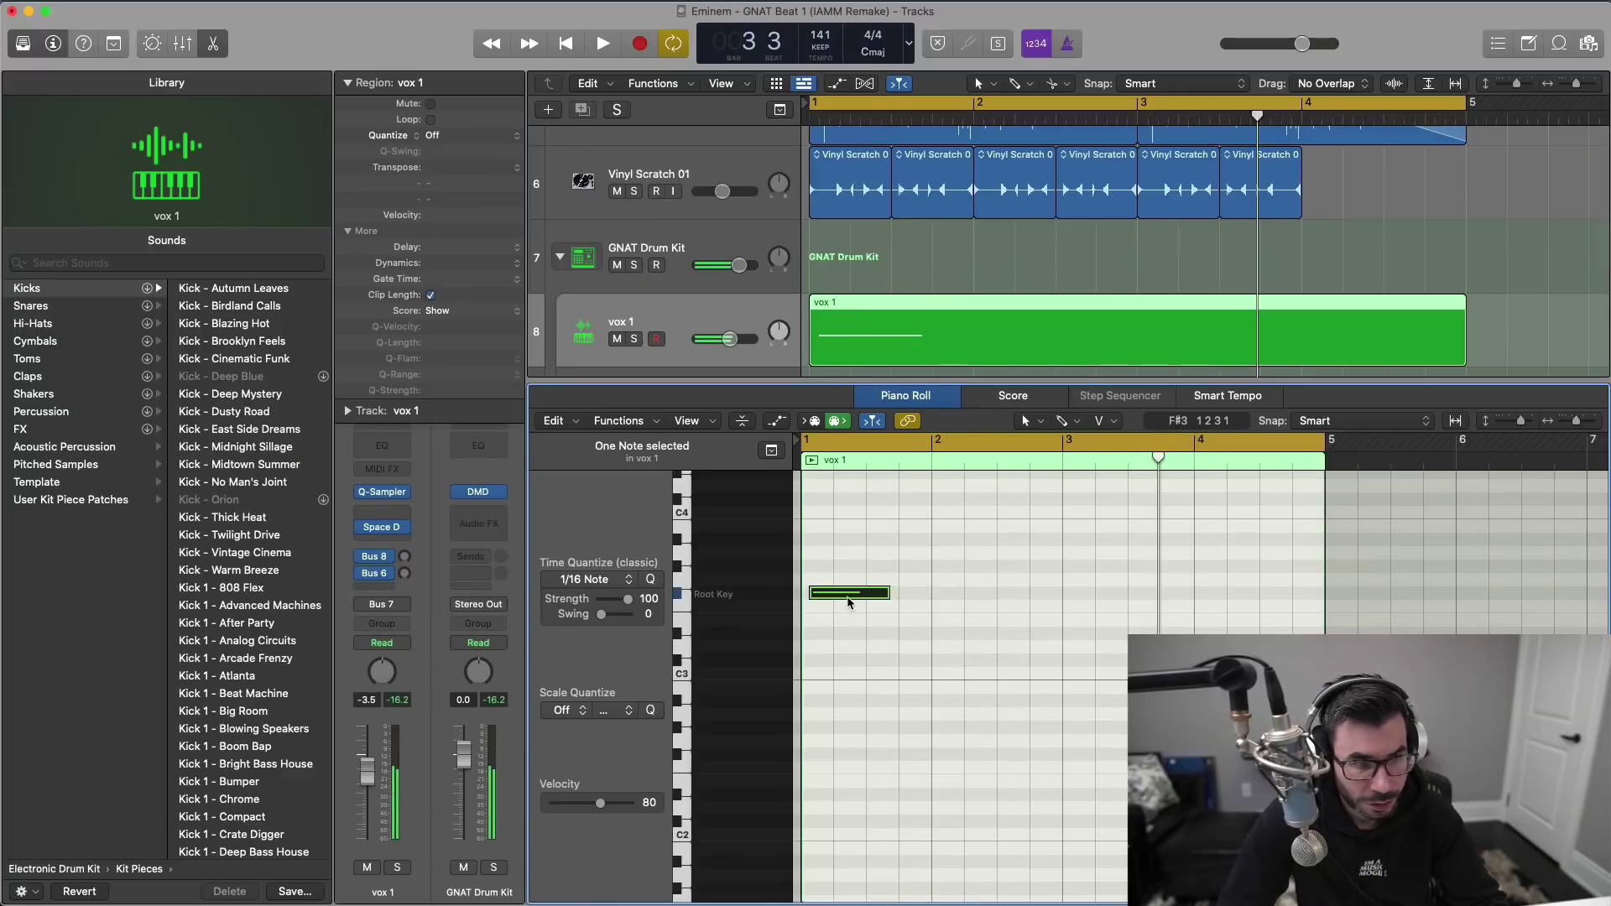
drag(849, 602, 842, 602)
key(space)
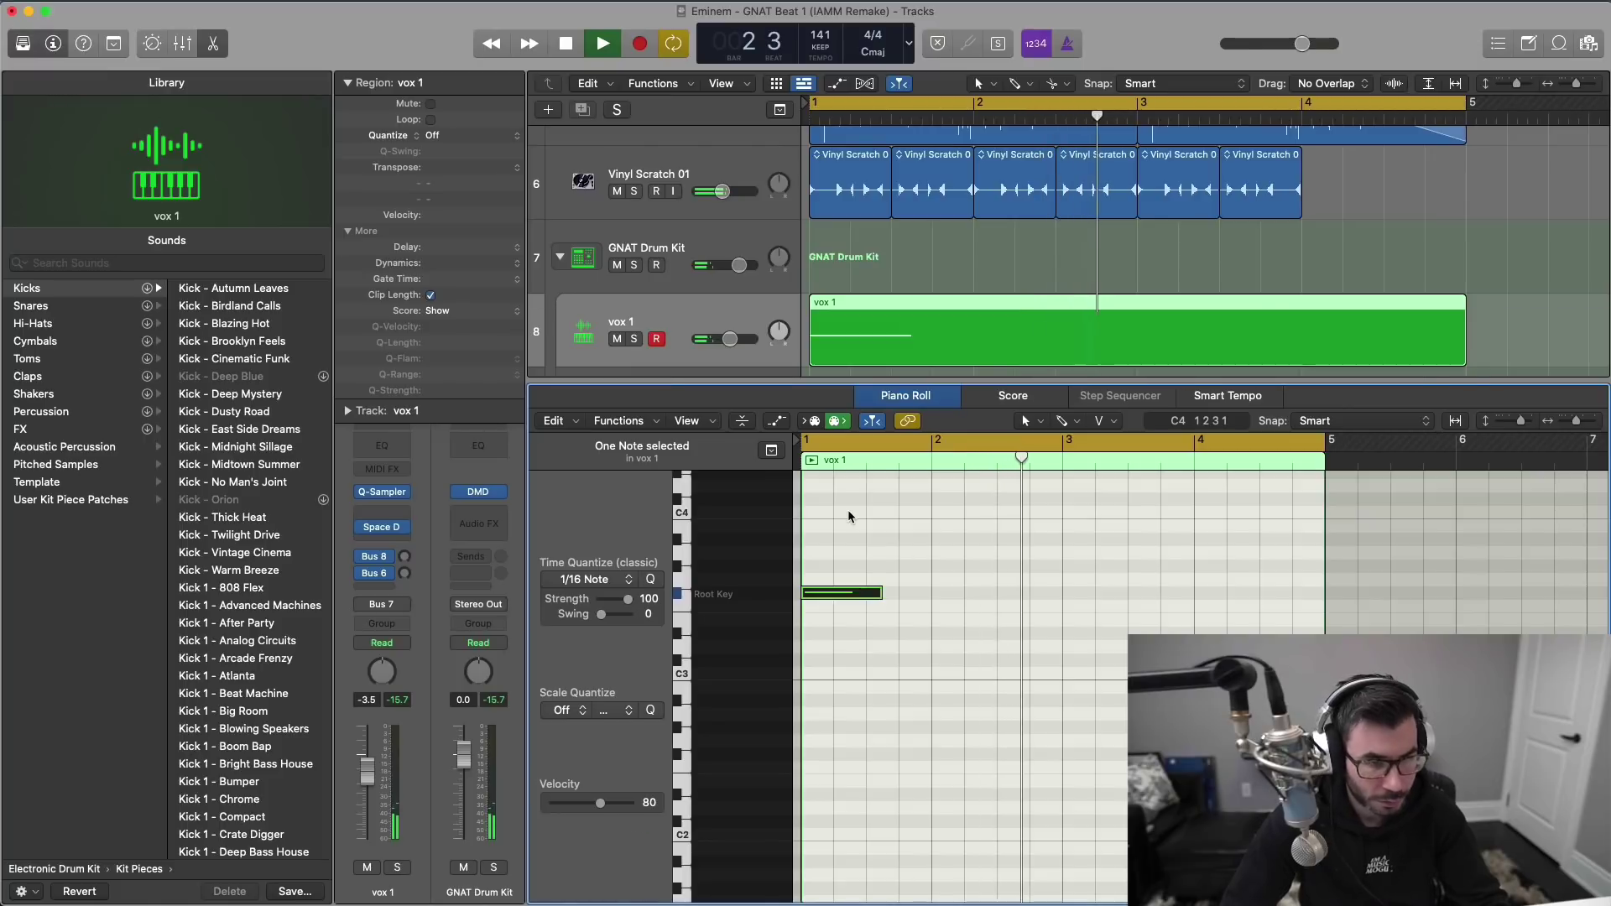
key(p)
key(space)
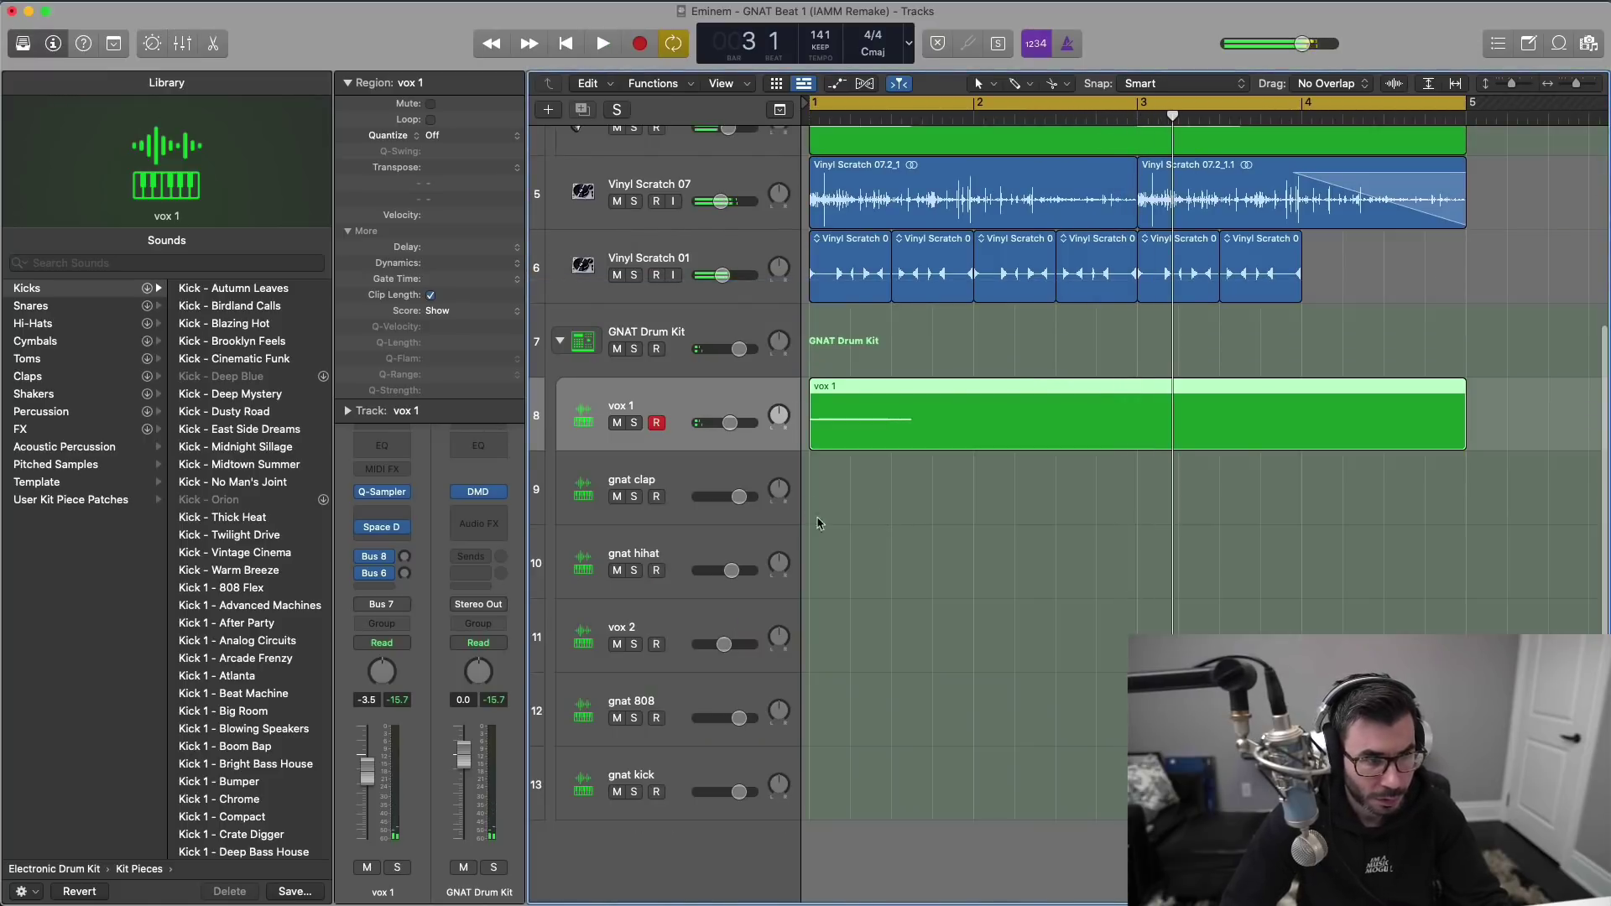
Step: Create a vox 2 region spanning bars 1 to 4 and add a short F#3 note midway through beat 2 of bar 3
double_click(838, 660)
drag(969, 660, 1466, 661)
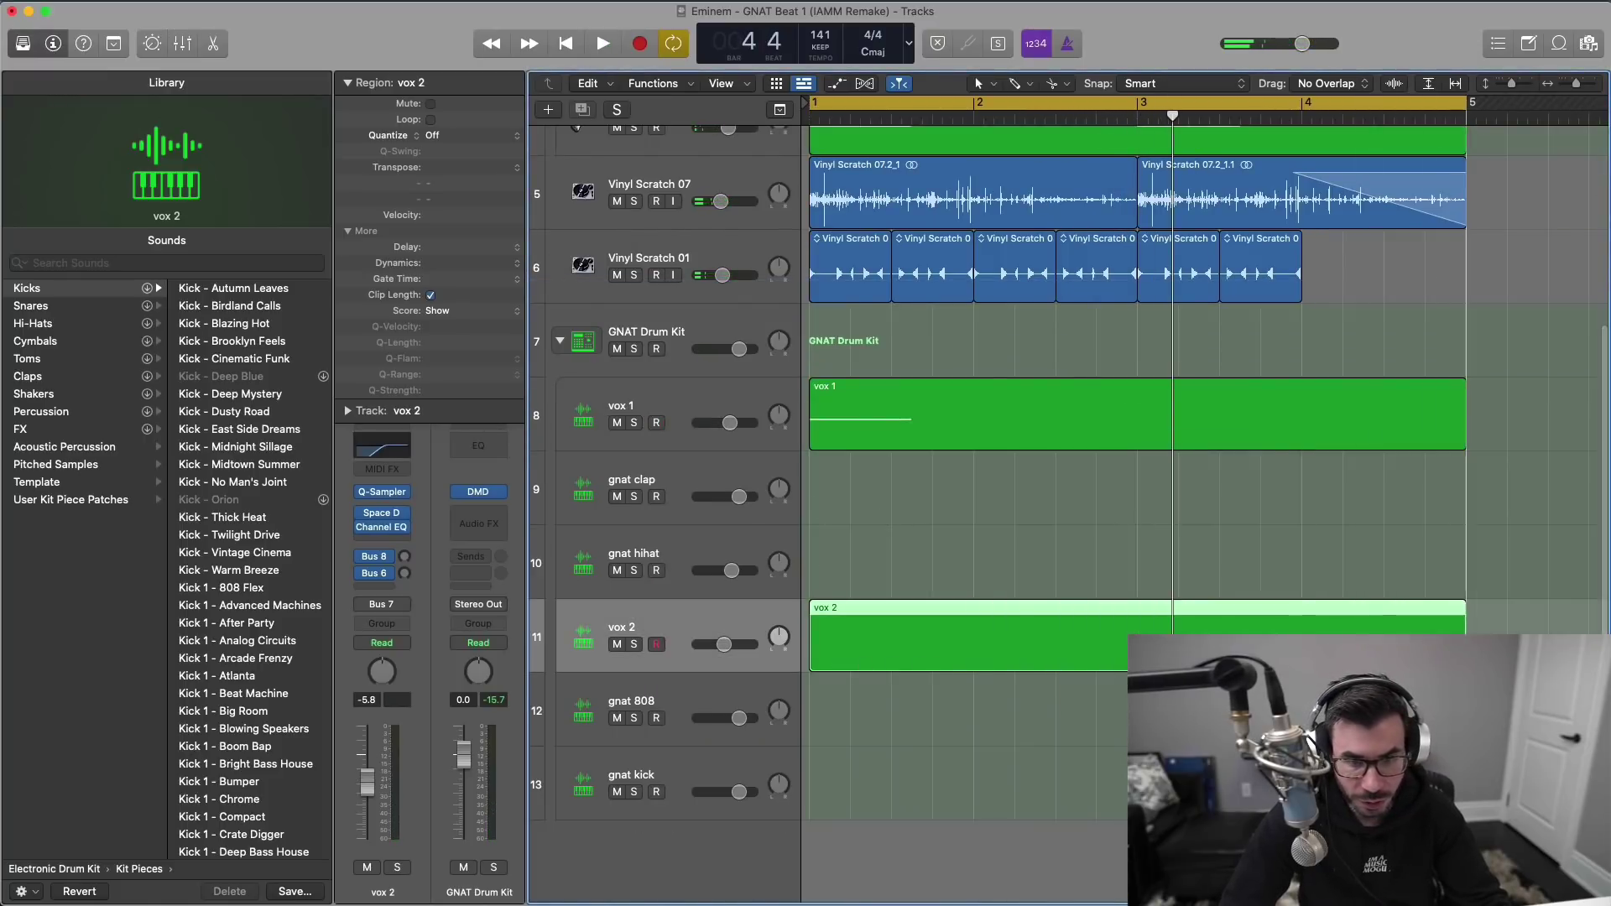
double_click(1335, 631)
key(super+Right)
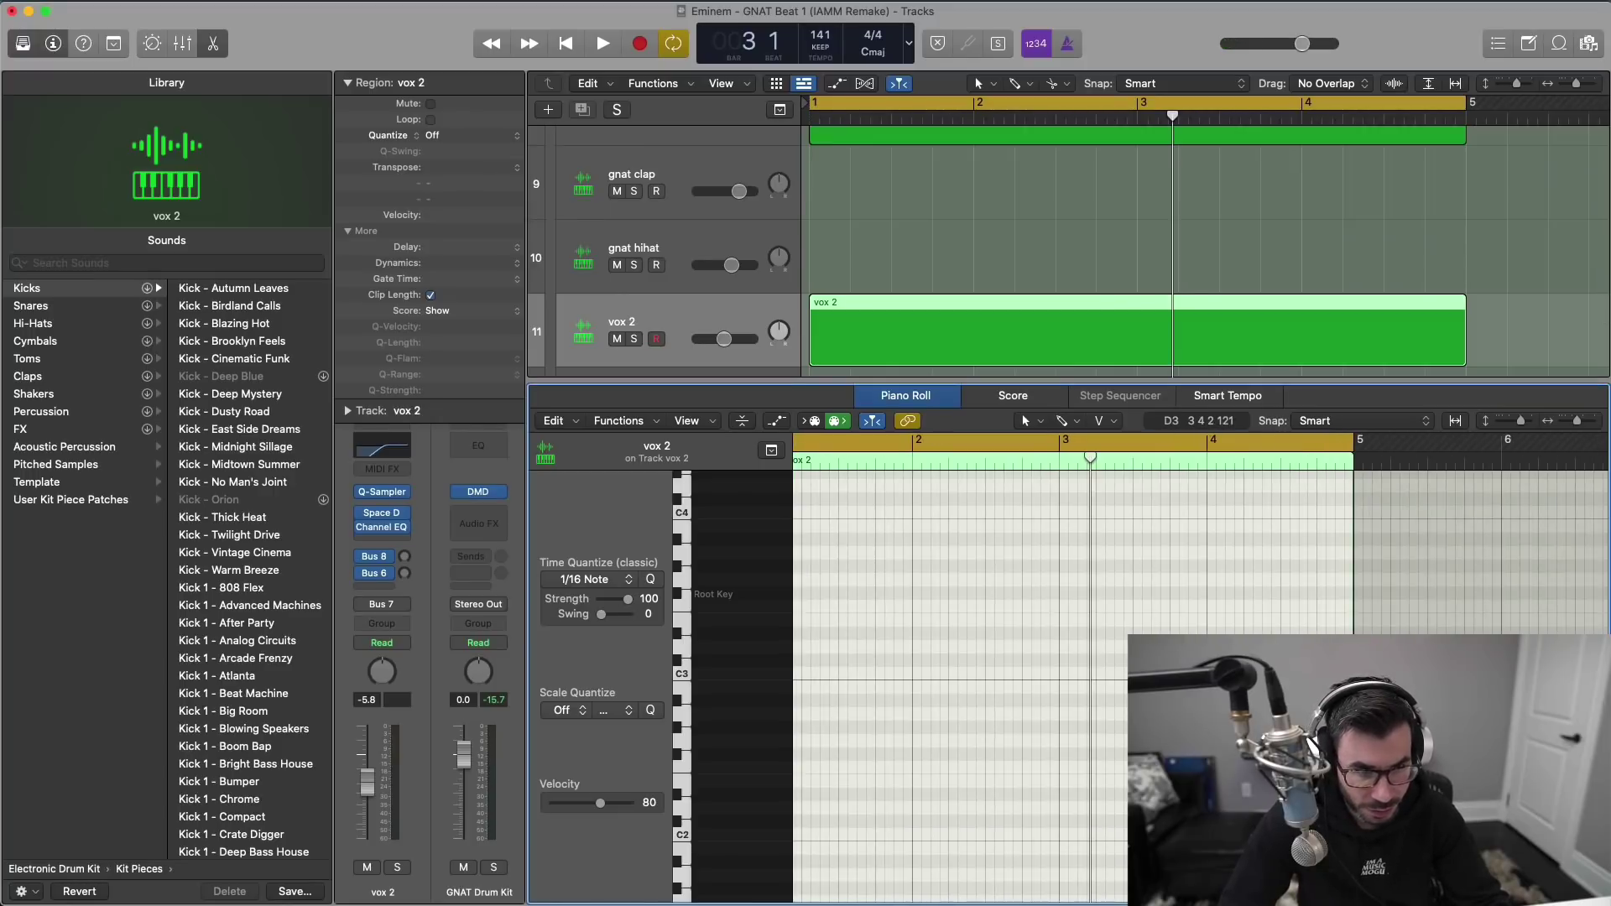
super+click(1147, 597)
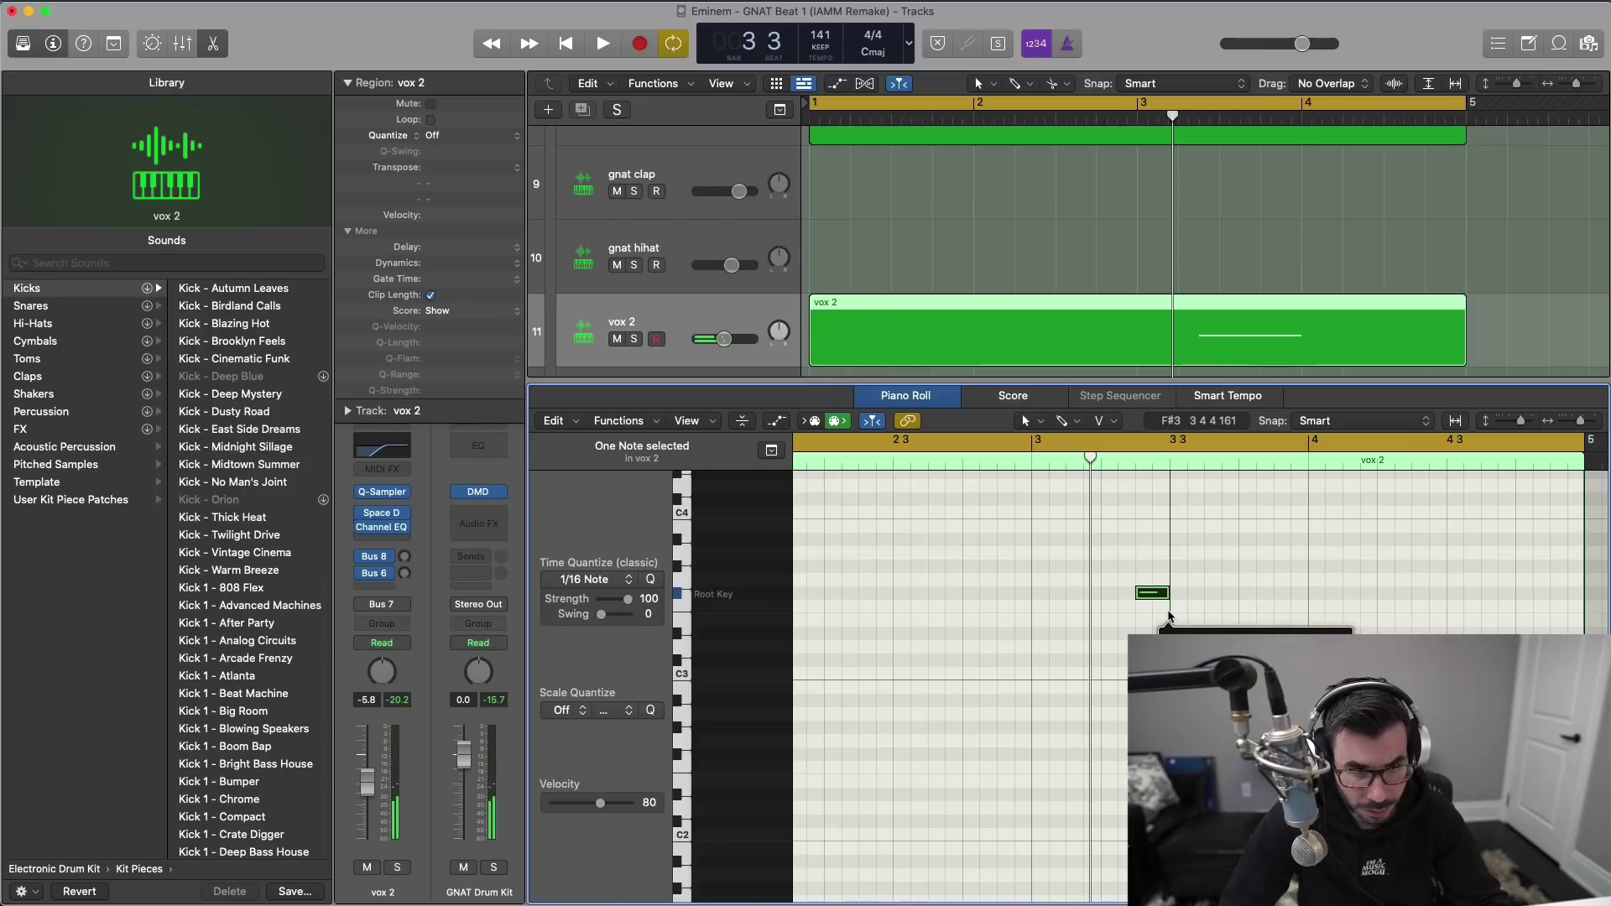
key(super+Left)
key(Return)
key(space)
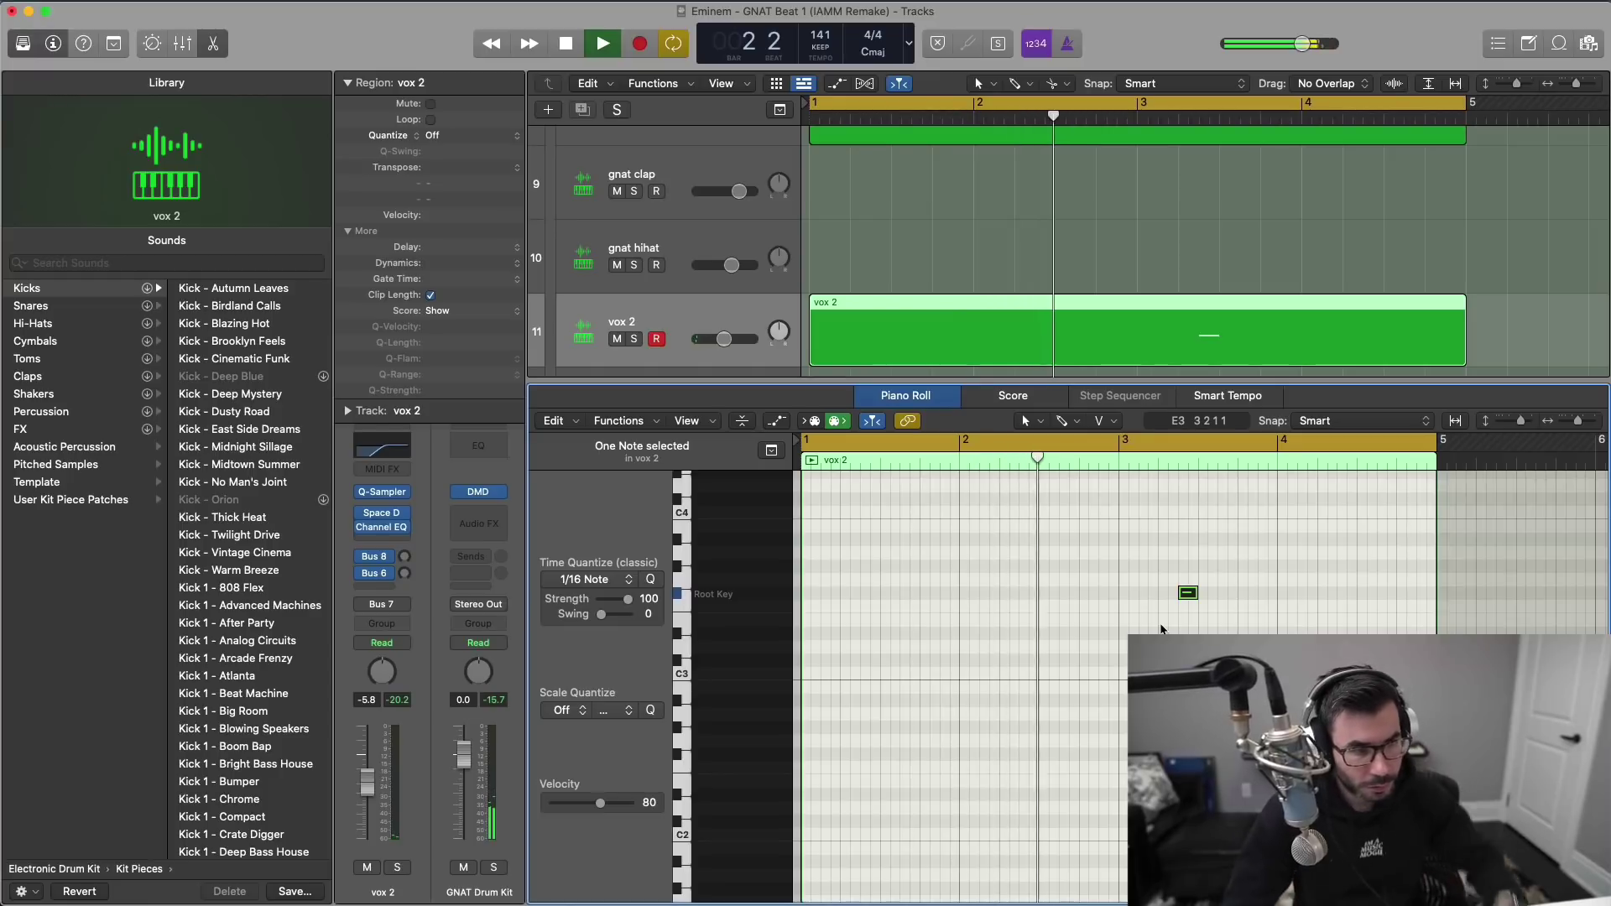
Step: Set the vox 2 note's velocity to 104 and the vox 1 note's velocity to 98, then play from the beginning
key(space)
drag(1265, 568, 1152, 644)
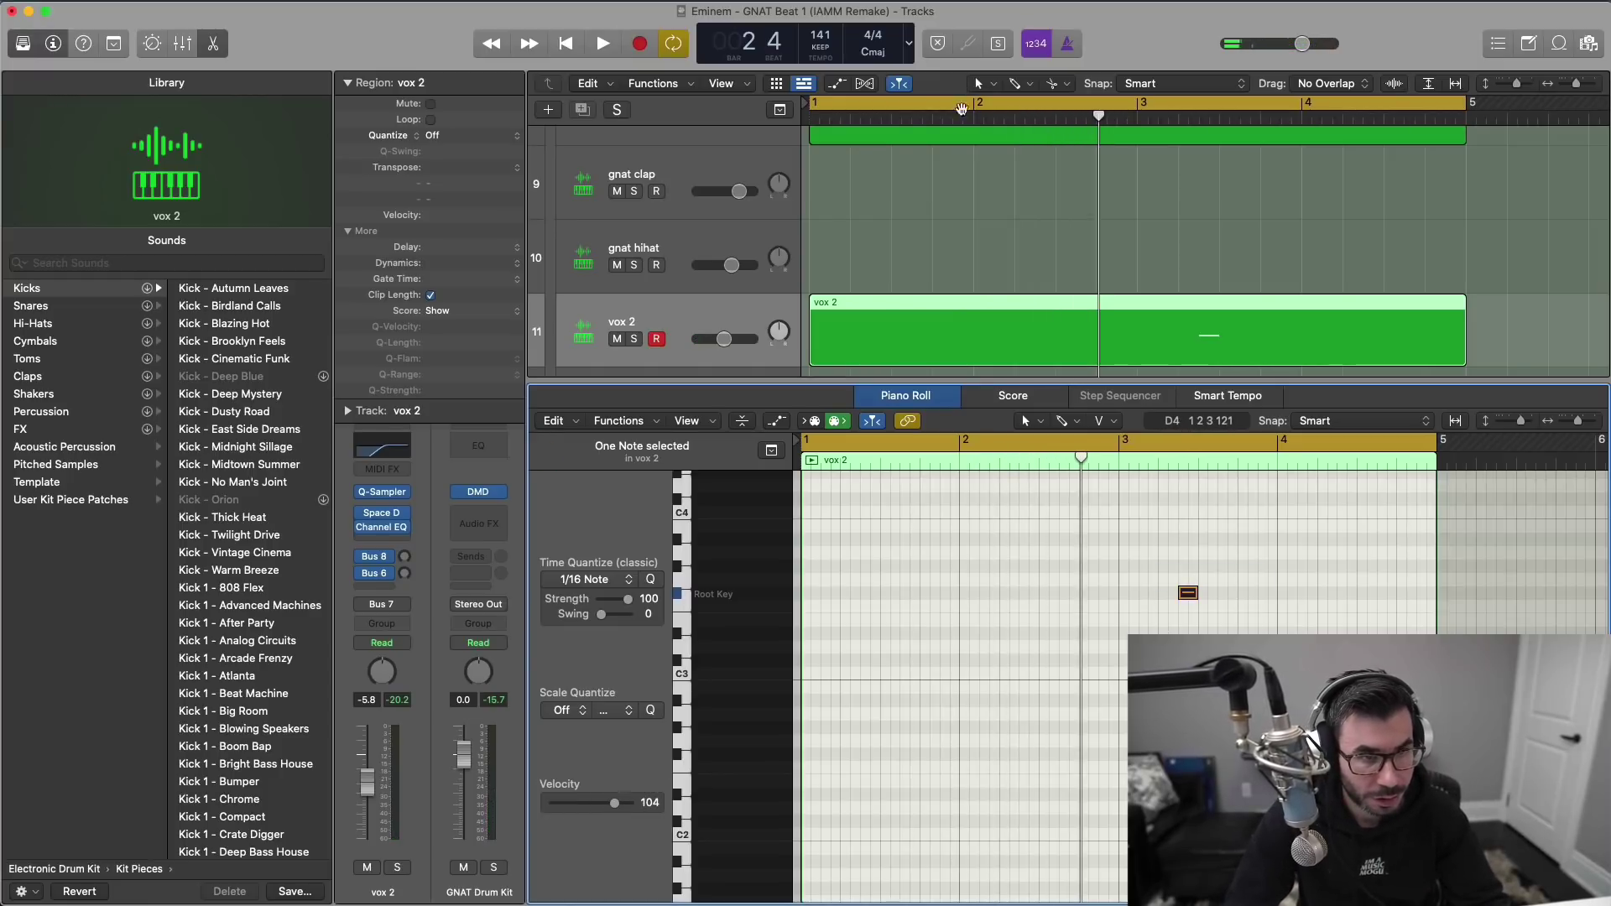
scroll(961, 210, up, 2)
click(922, 176)
drag(873, 505, 812, 712)
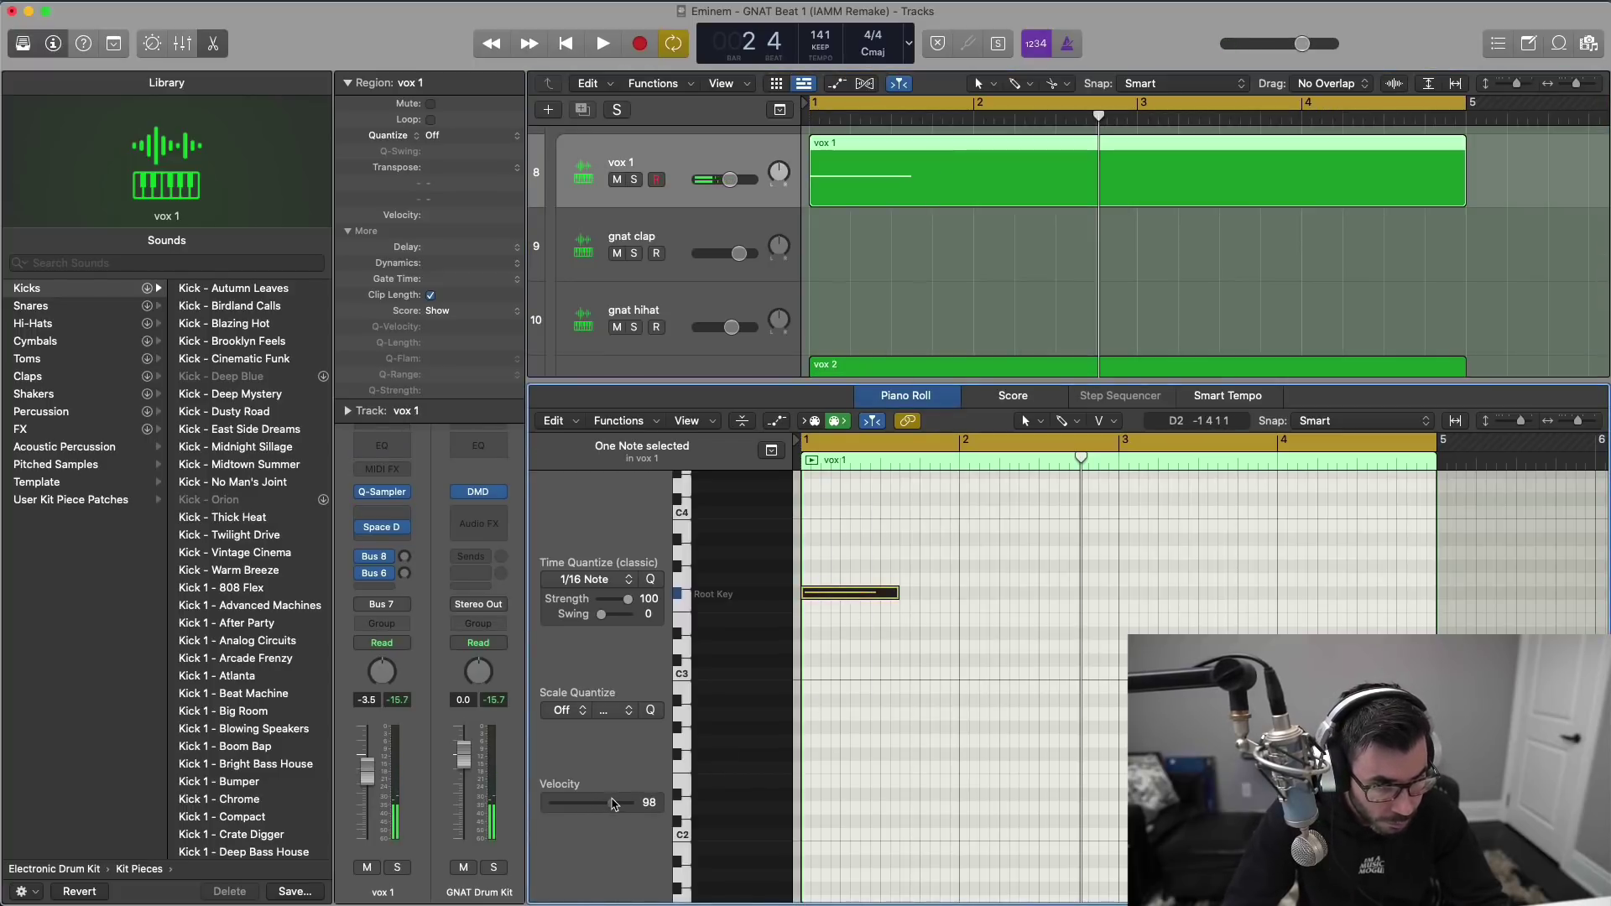
key(Return)
key(space)
key(p)
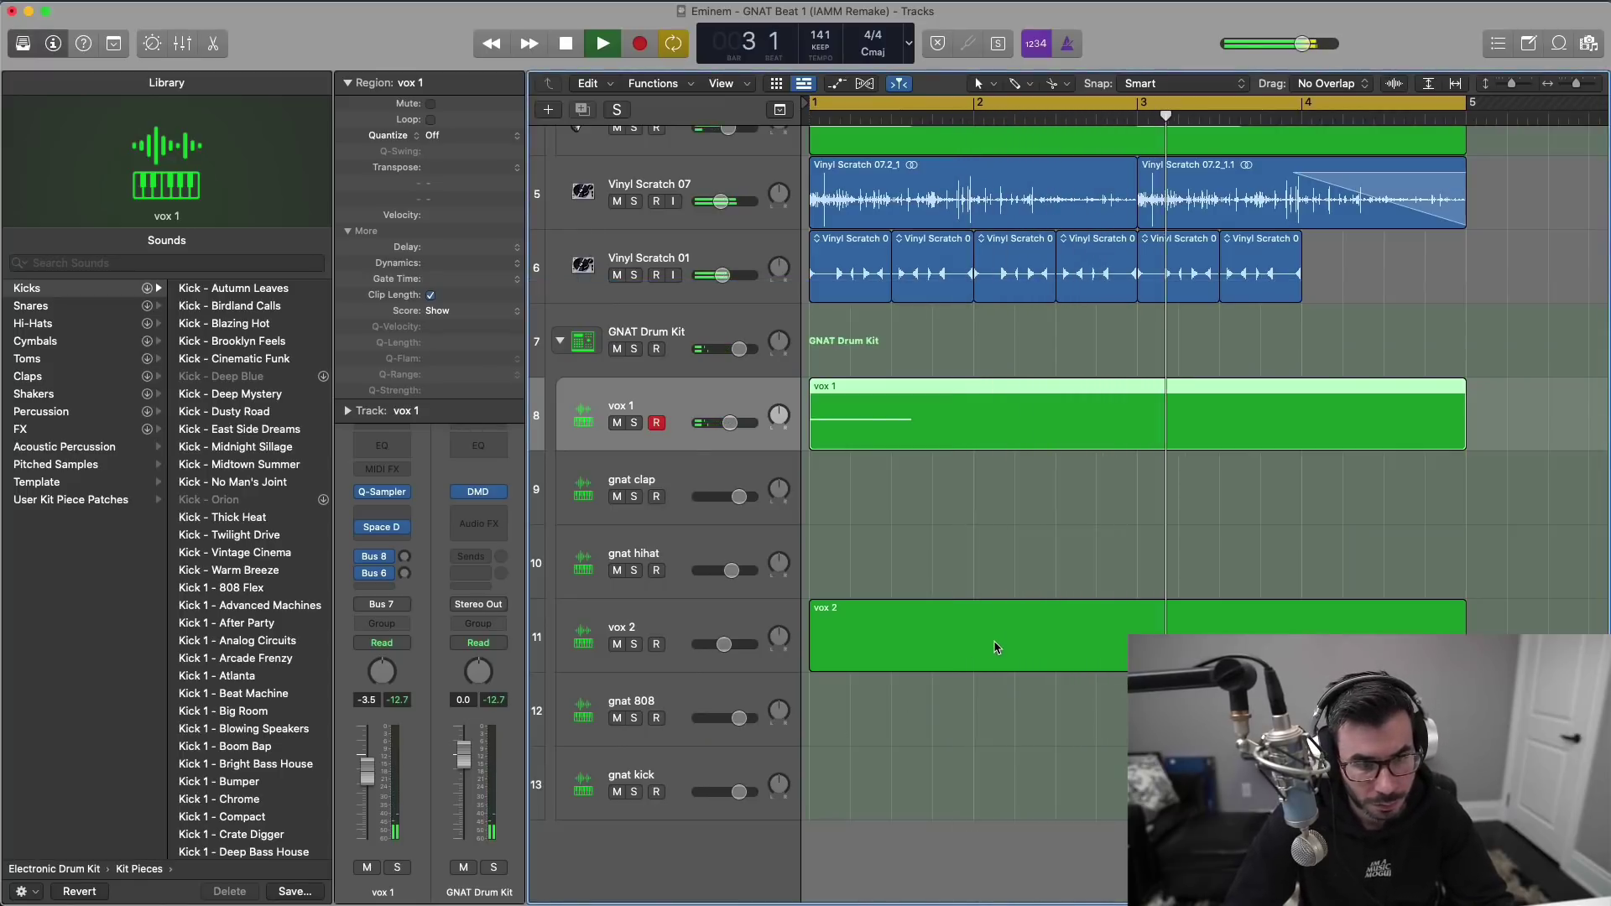
Step: Draw a gnat 808 region spanning bars 1 to 4 and place a short D#0 note at its very start
double_click(855, 728)
drag(968, 736, 1137, 736)
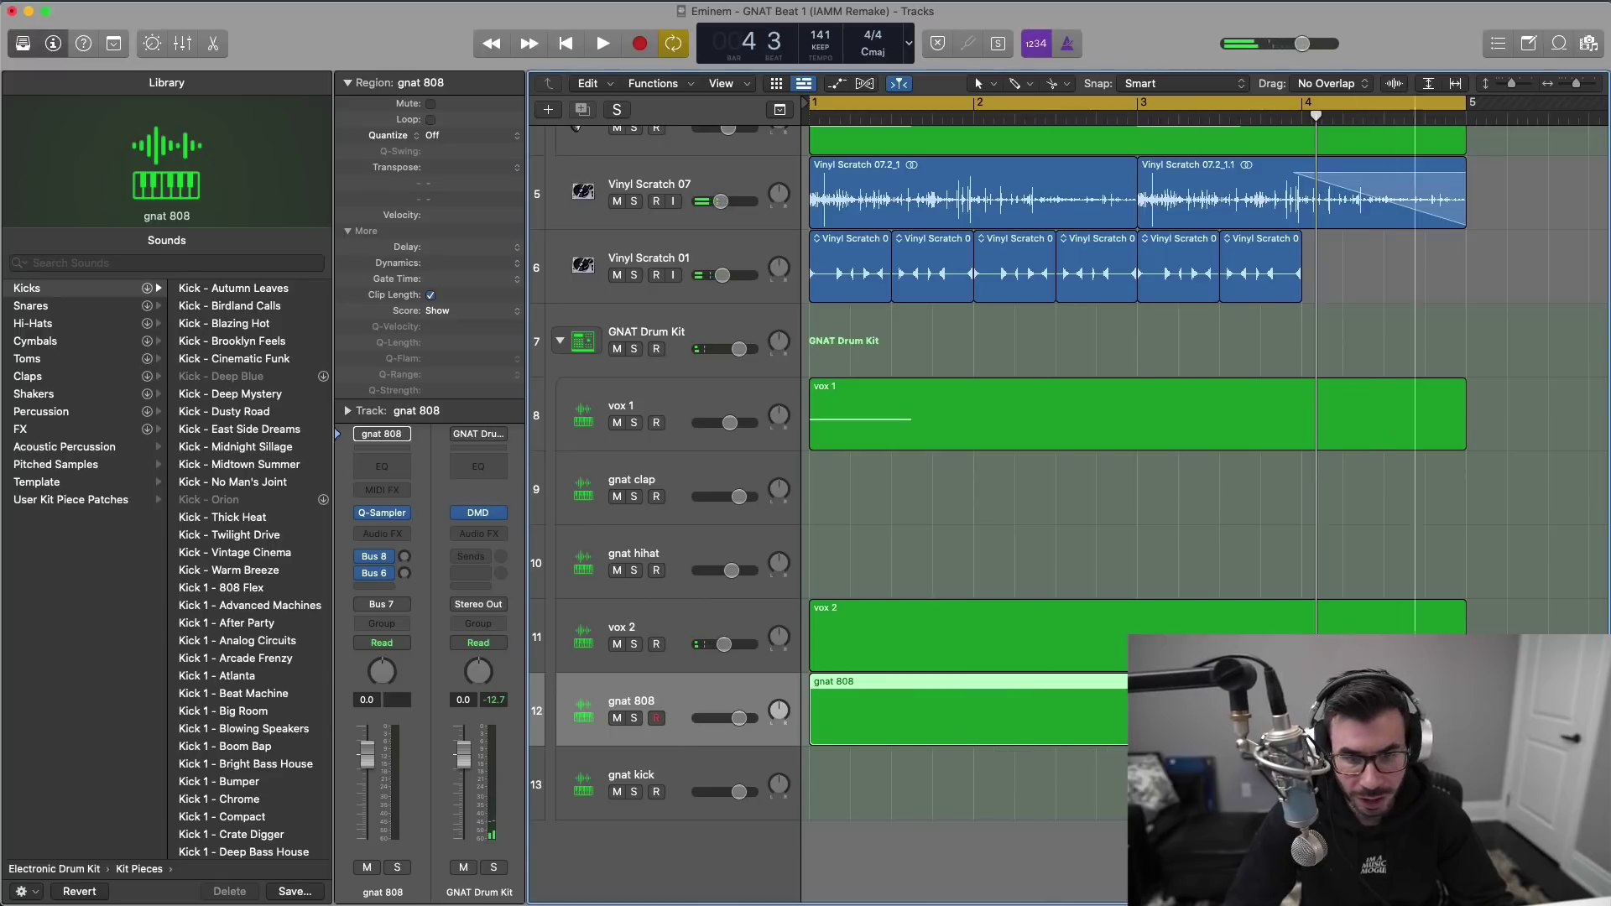
double_click(1022, 705)
click(817, 649)
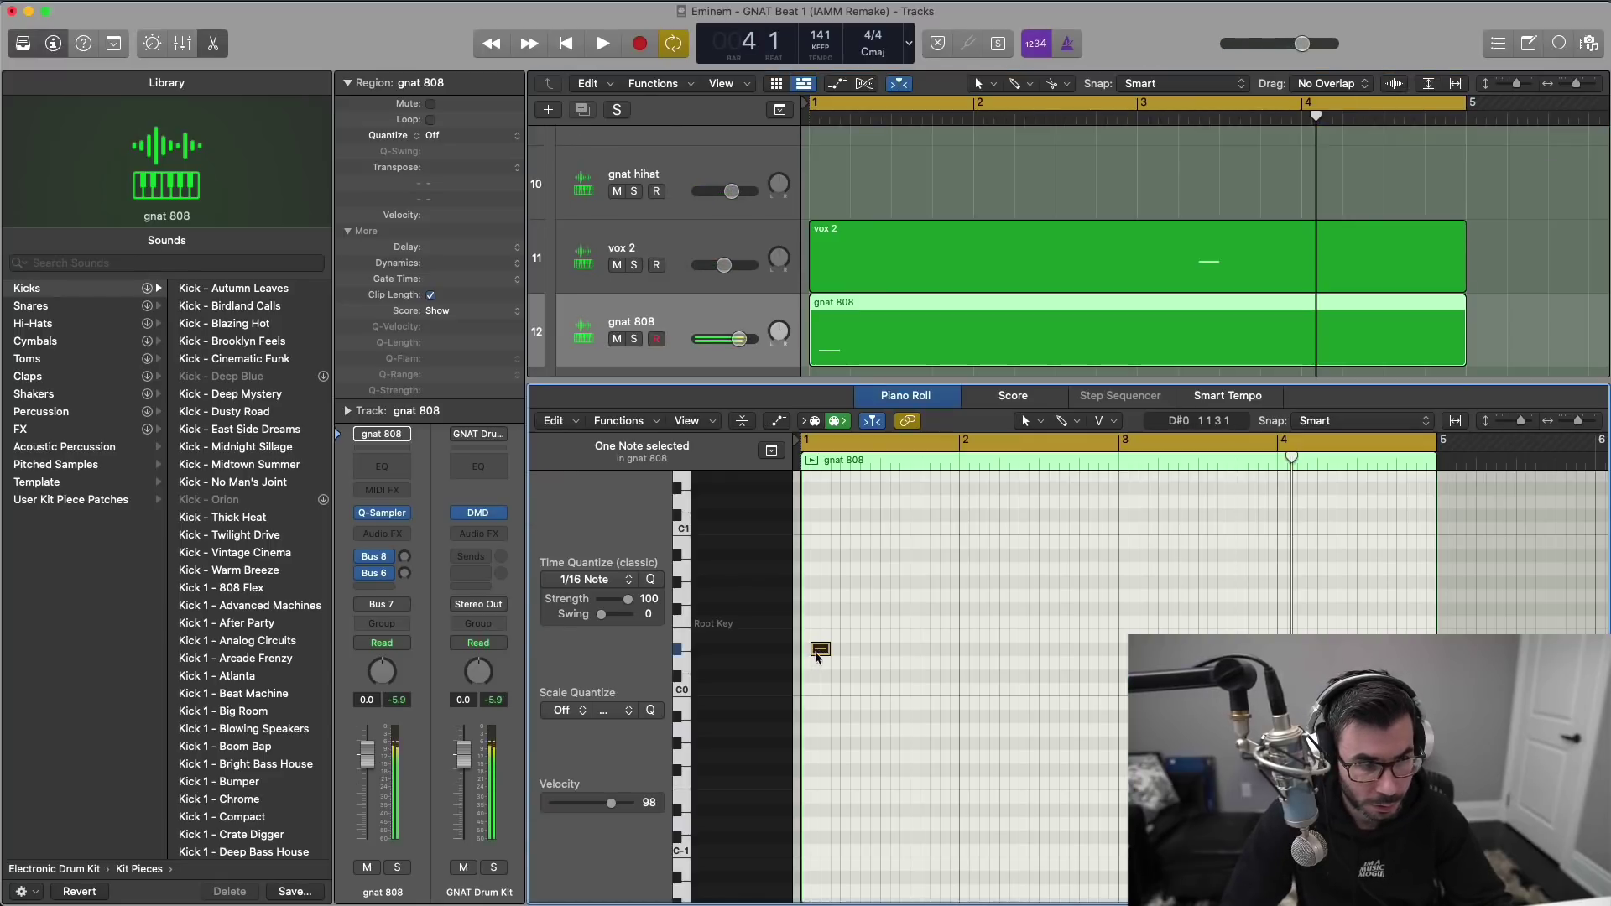
drag(818, 657, 806, 656)
key(space)
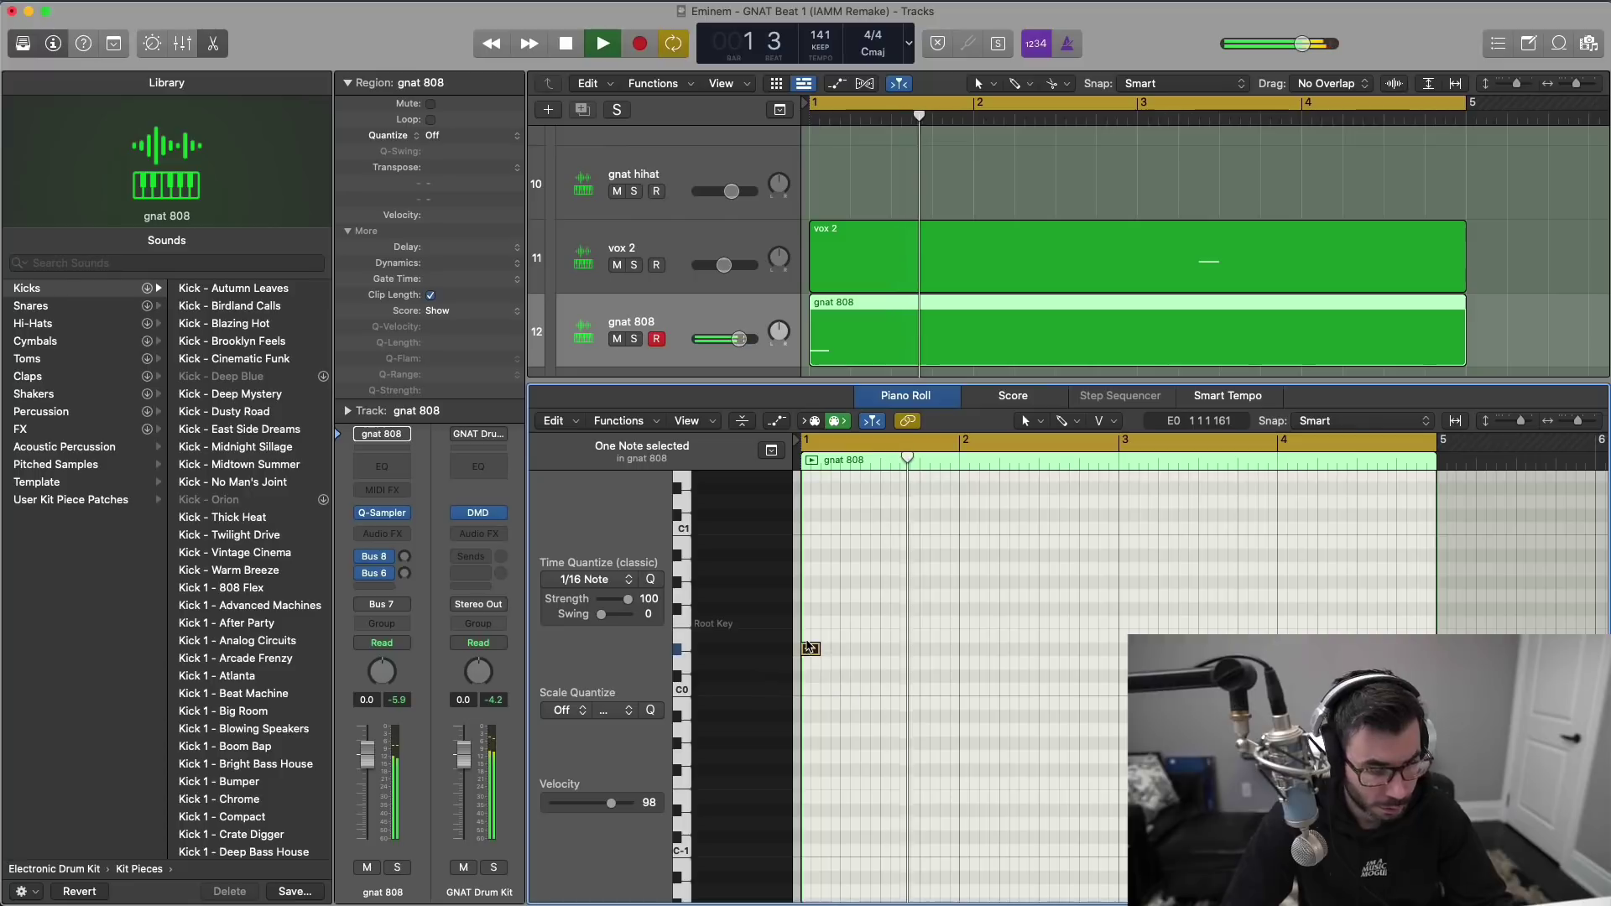
Step: Set the Sum 3 stack's volume to -1.3 dB and play the whole mix from the beginning
key(e)
ctrl+alt+click(818, 337)
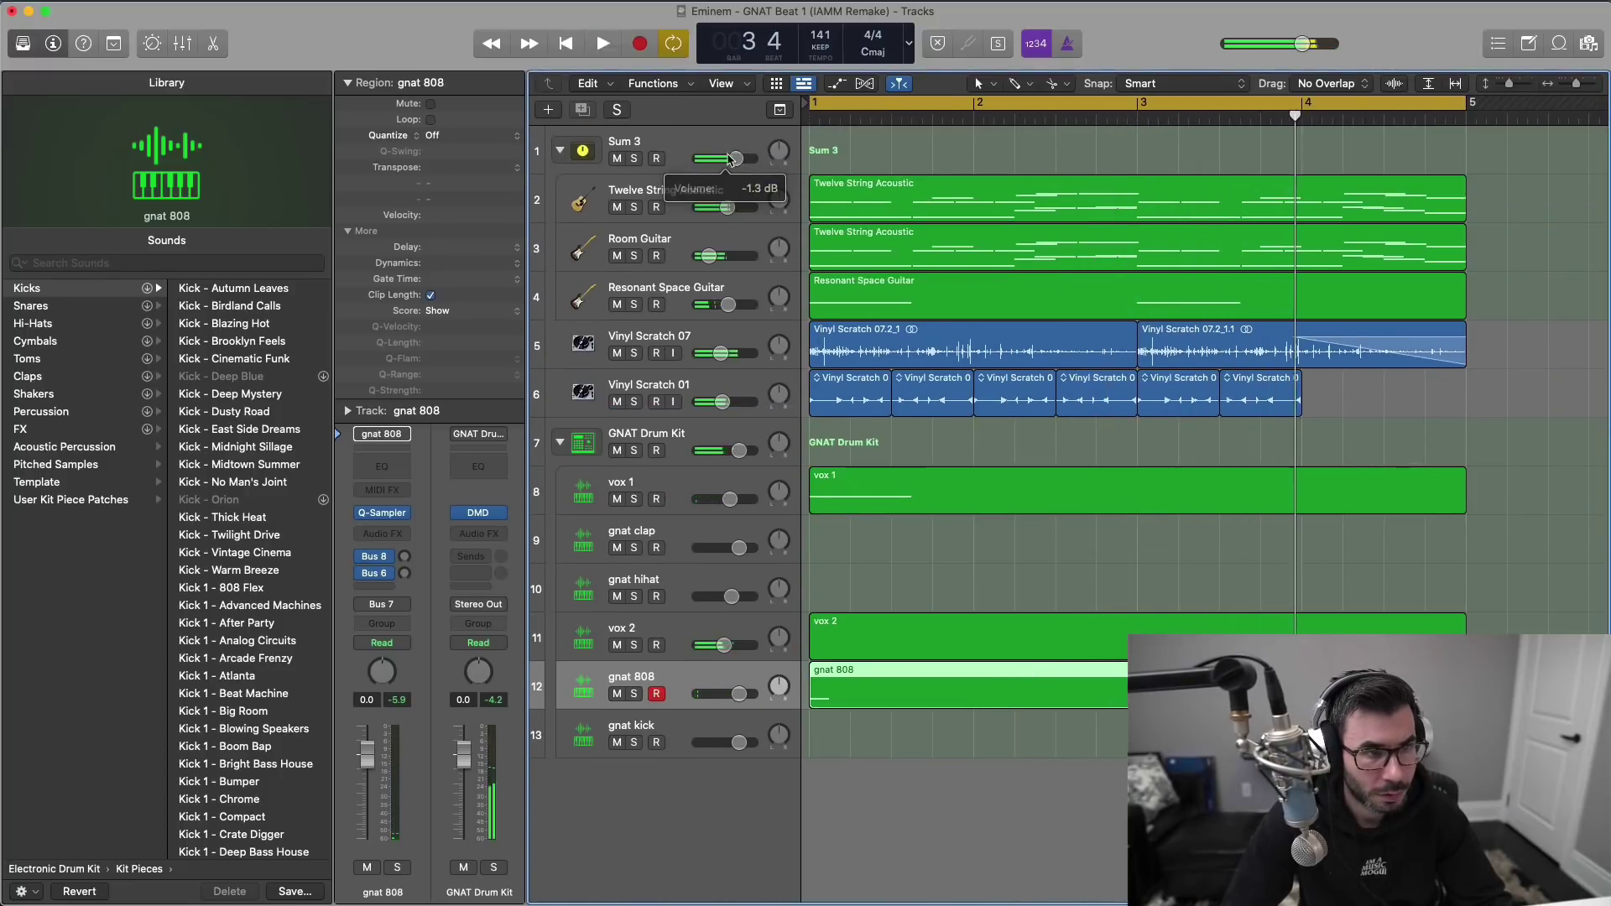
key(Return)
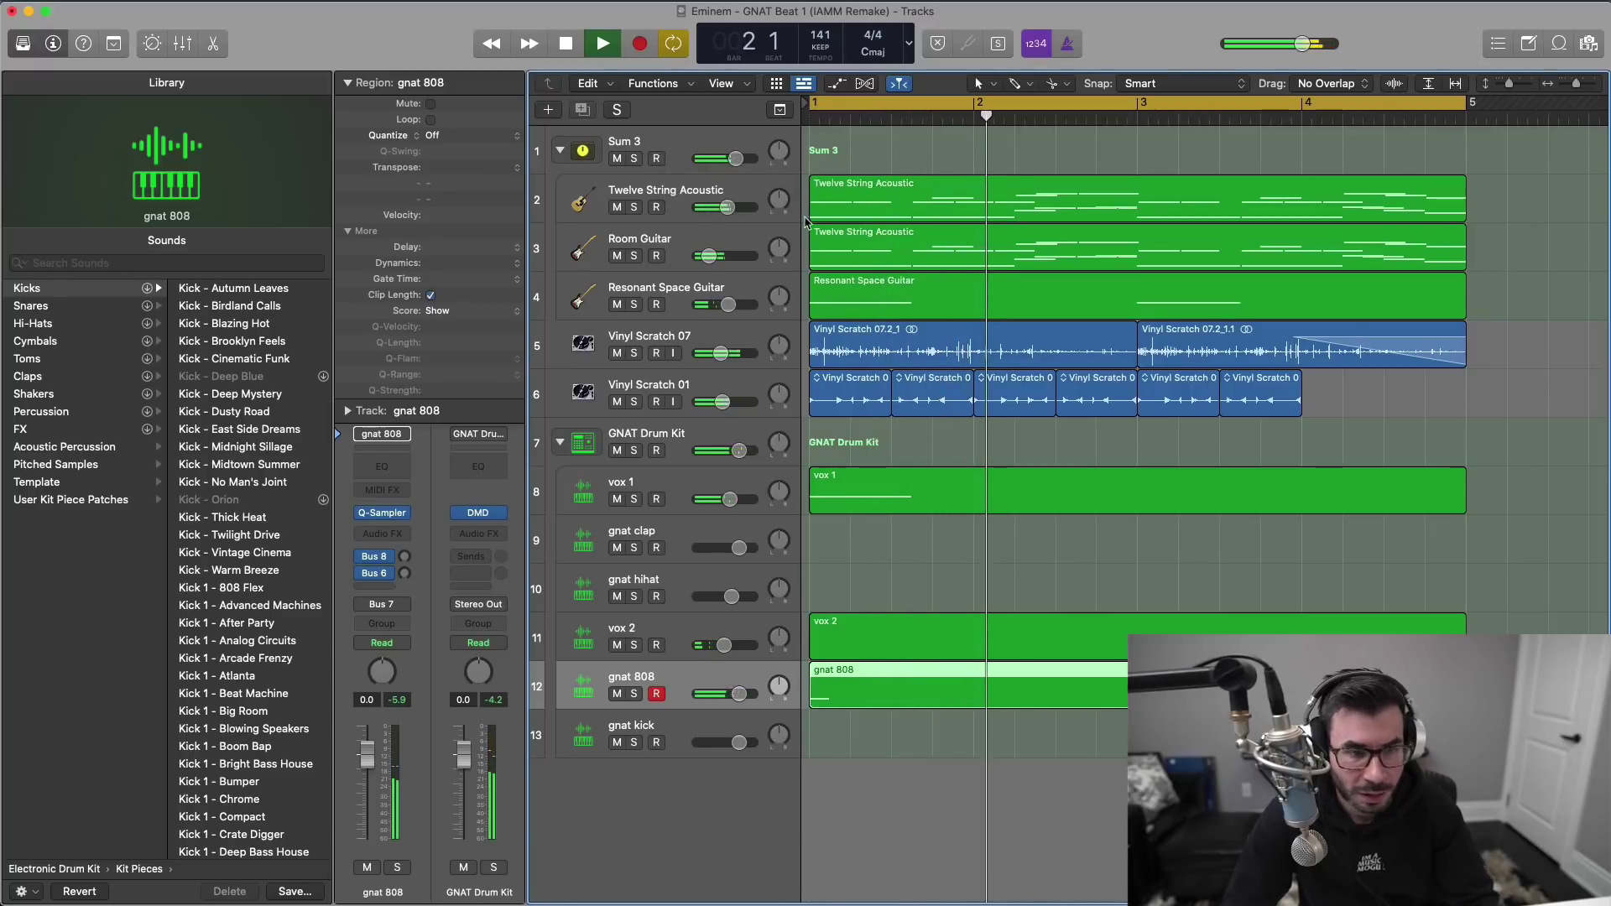
ctrl+alt+click(1098, 427)
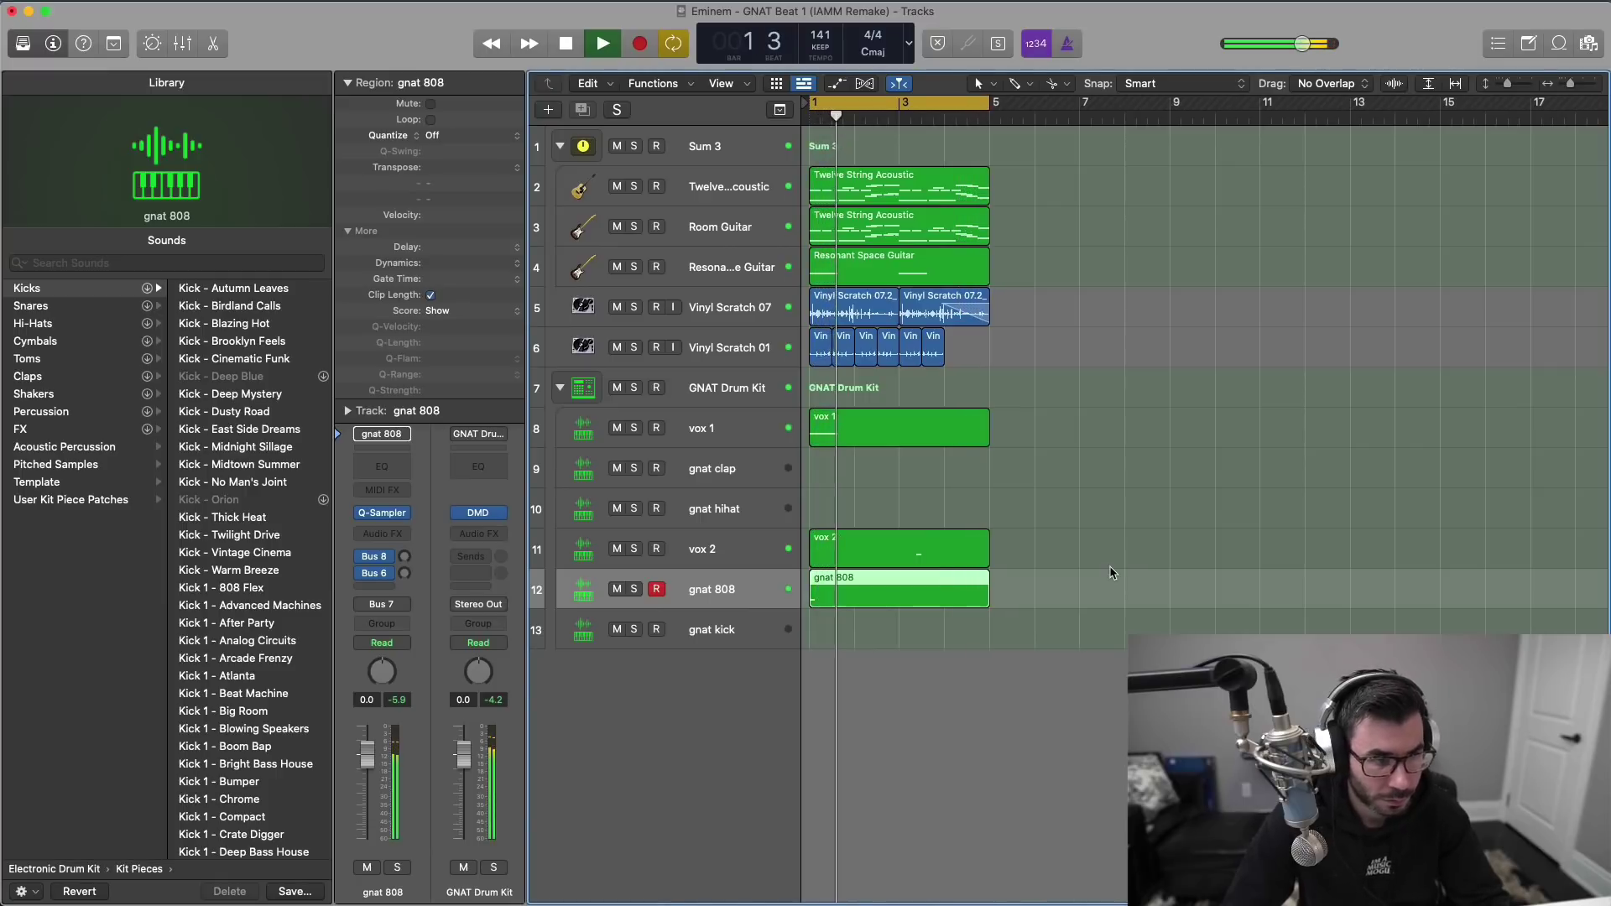
key(space)
Step: Repeat all regions into bars 5 to 8 and delete the copied Vinyl Scratch regions there
drag(1125, 638, 809, 164)
key(super+r)
drag(1258, 368, 1007, 308)
key(Delete)
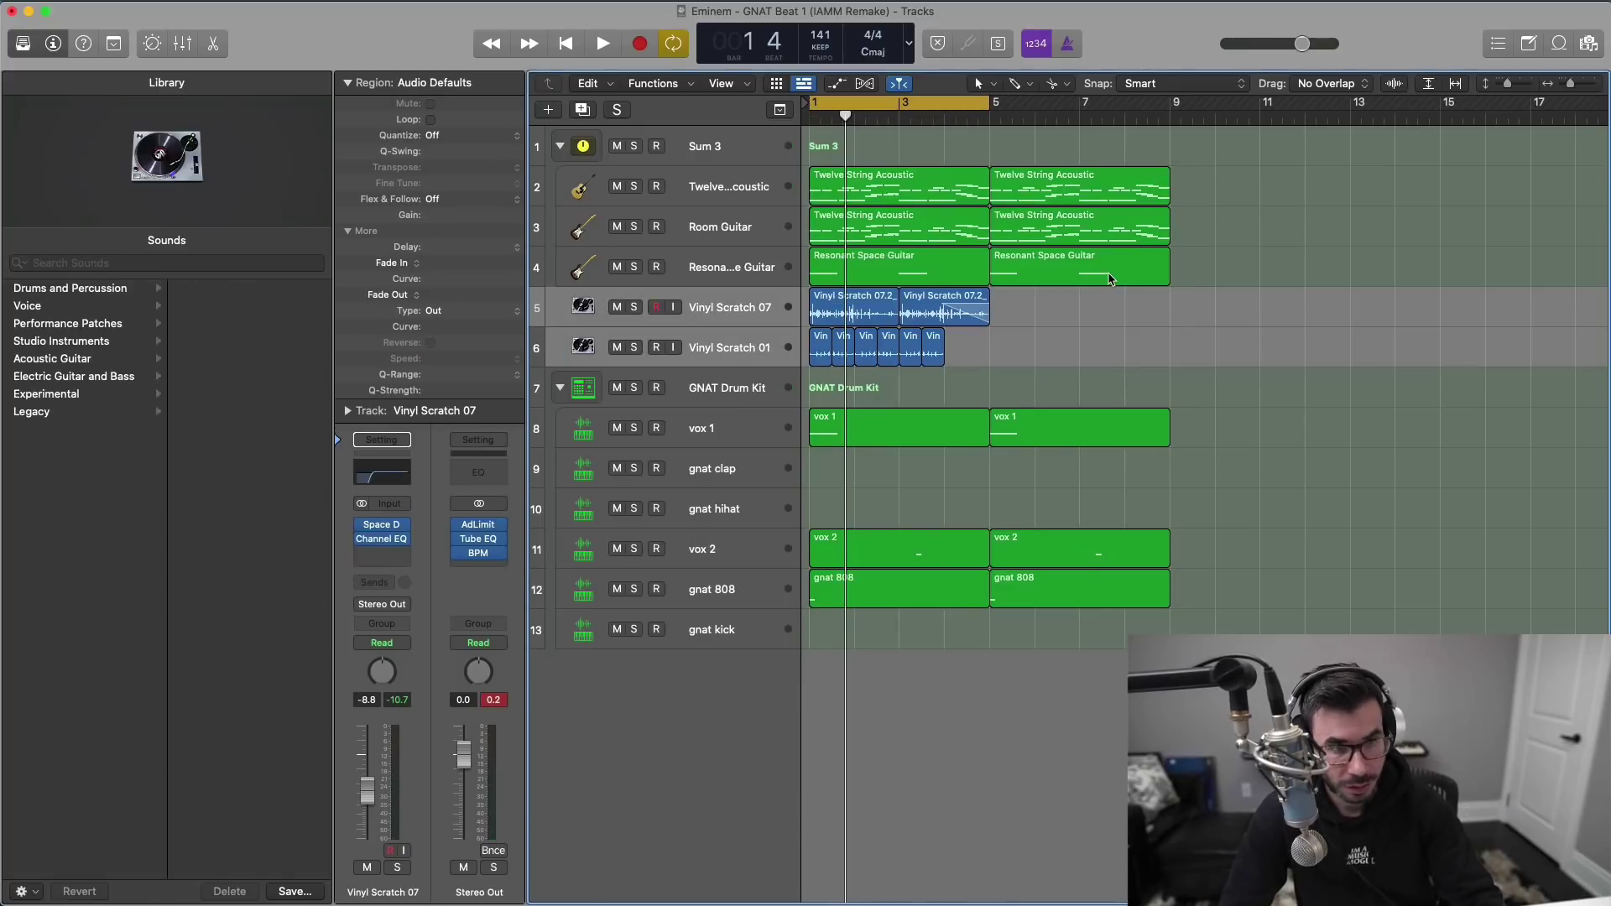
Step: Set the cycle range to bars 5 to 8 using the copied Resonant Space Guitar region
click(1109, 279)
key(shift+super+i)
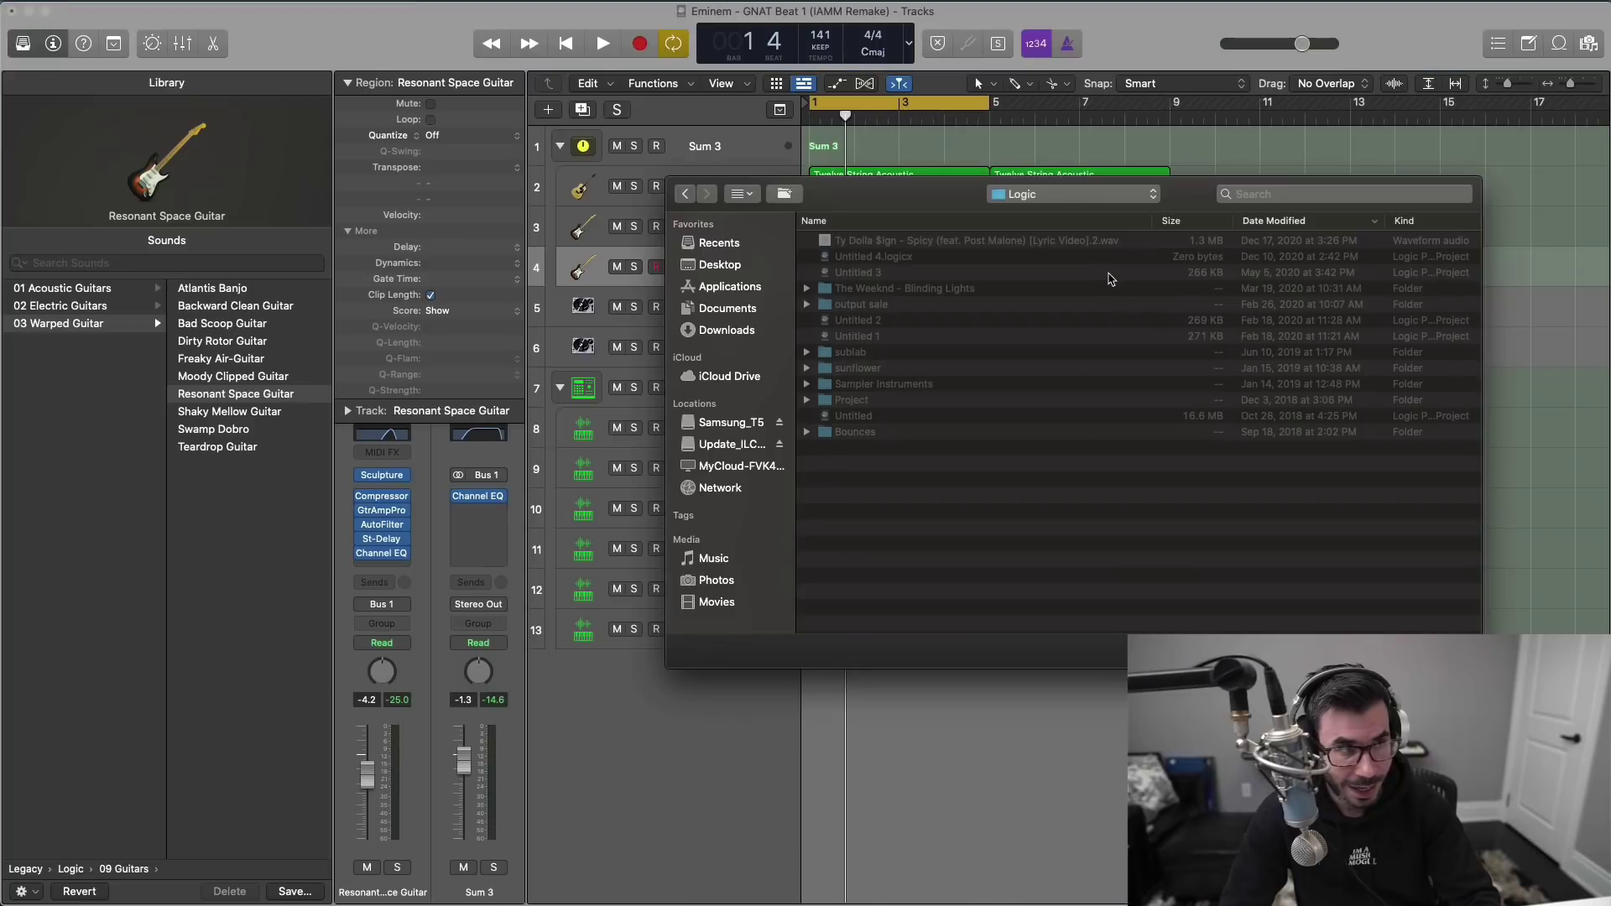
key(Escape)
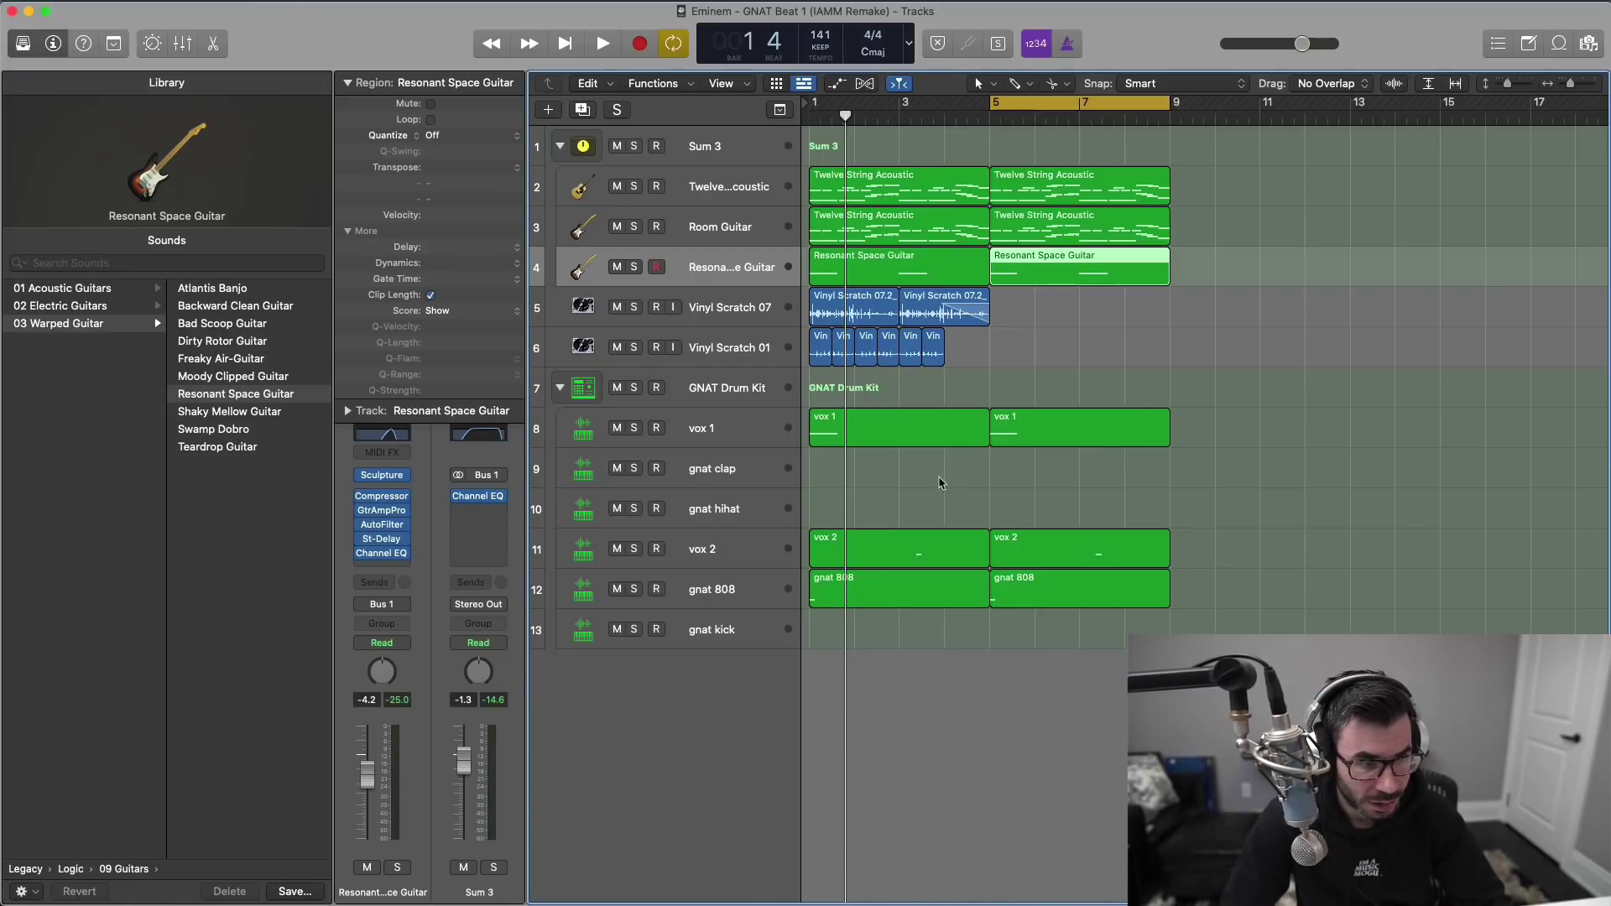
Step: Create a 16-step pattern region on the gnat clap track over bars 5 to 8
right_click(1020, 478)
click(1045, 487)
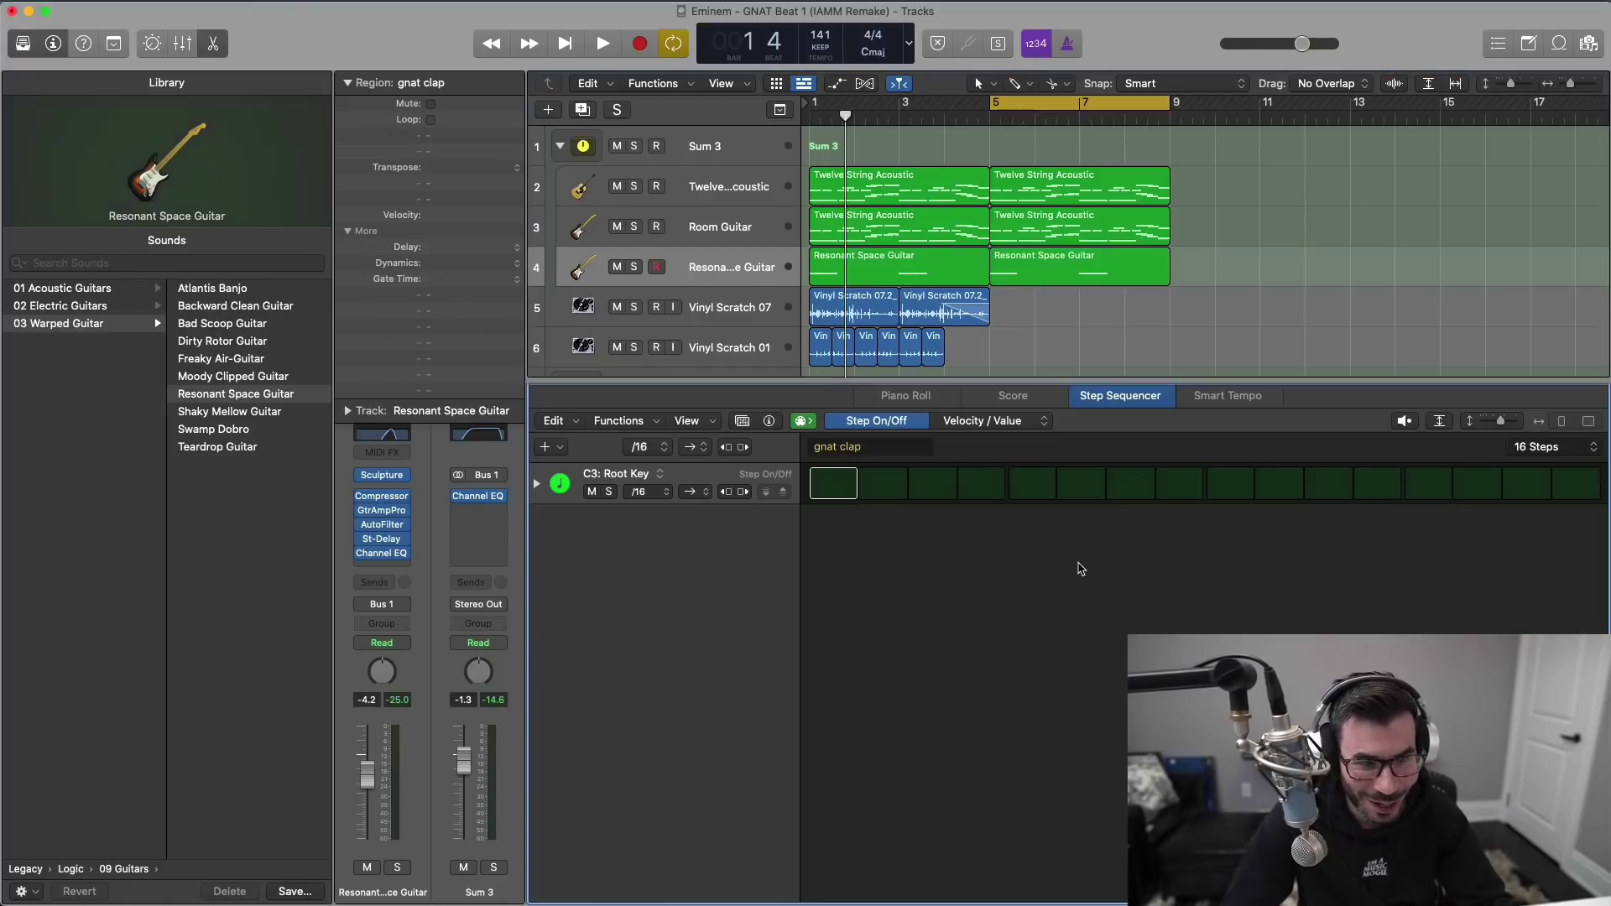
click(1562, 446)
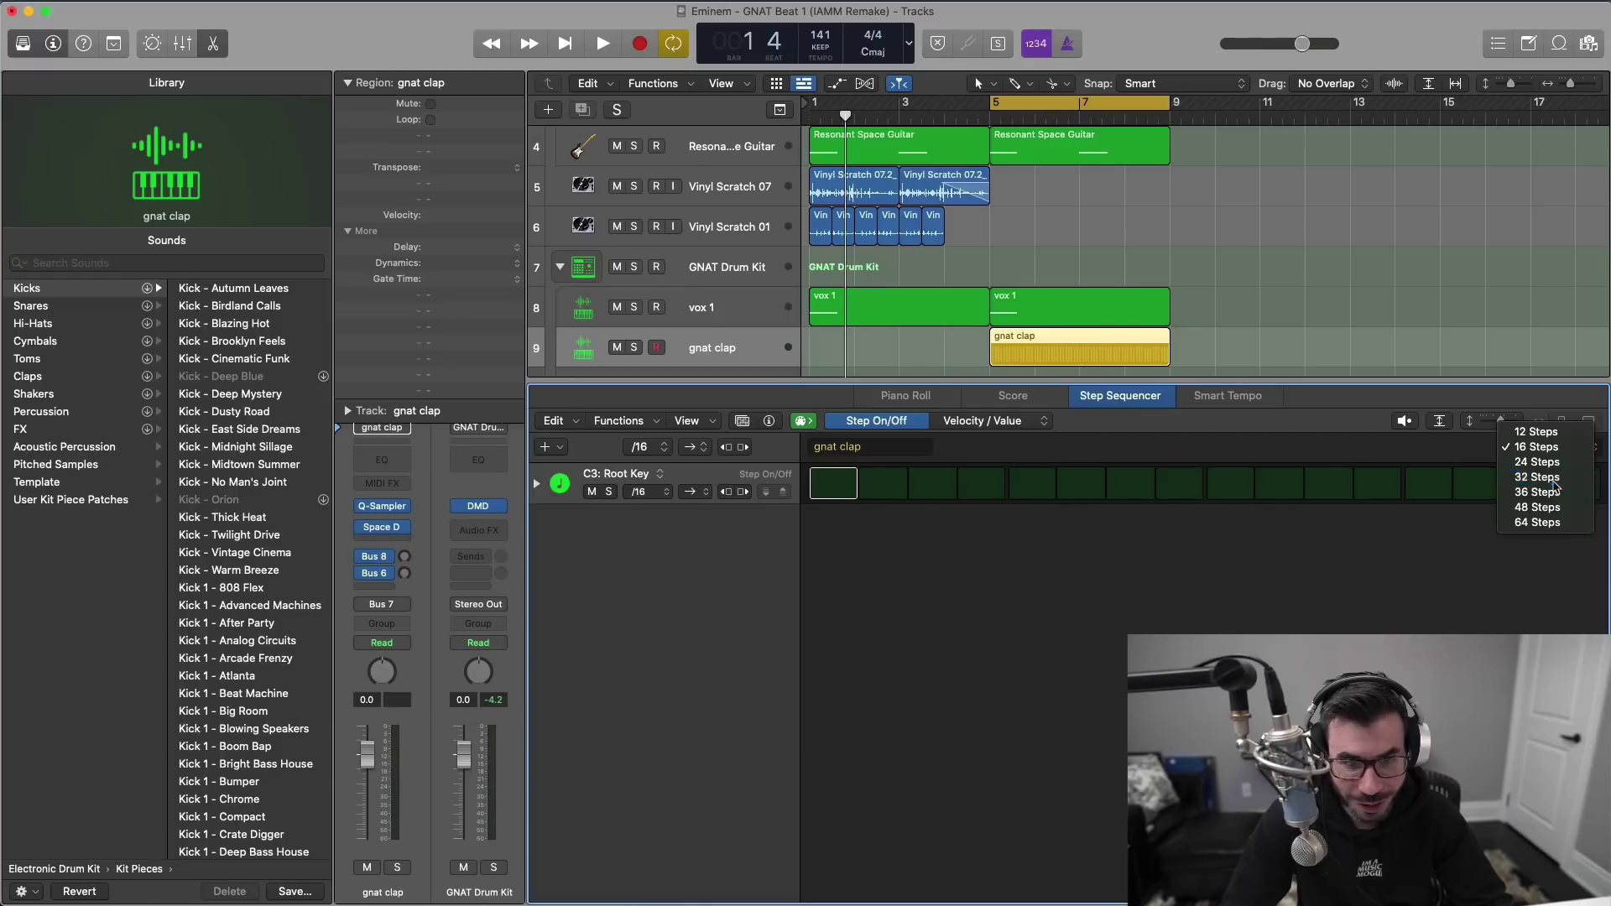
click(1537, 476)
click(1580, 447)
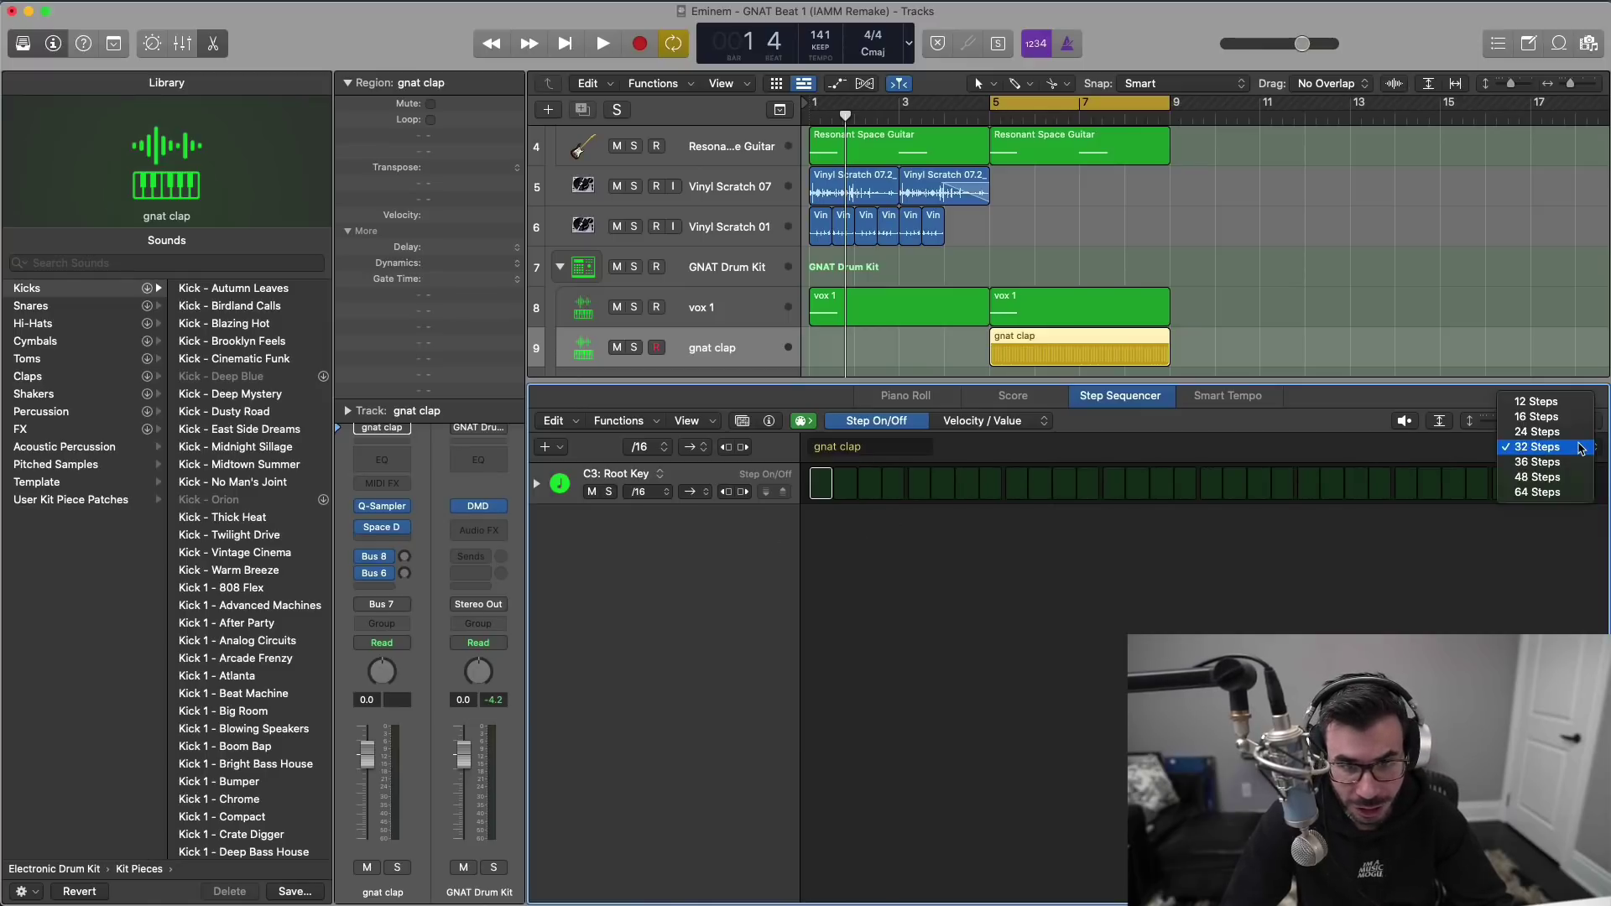
key(Return)
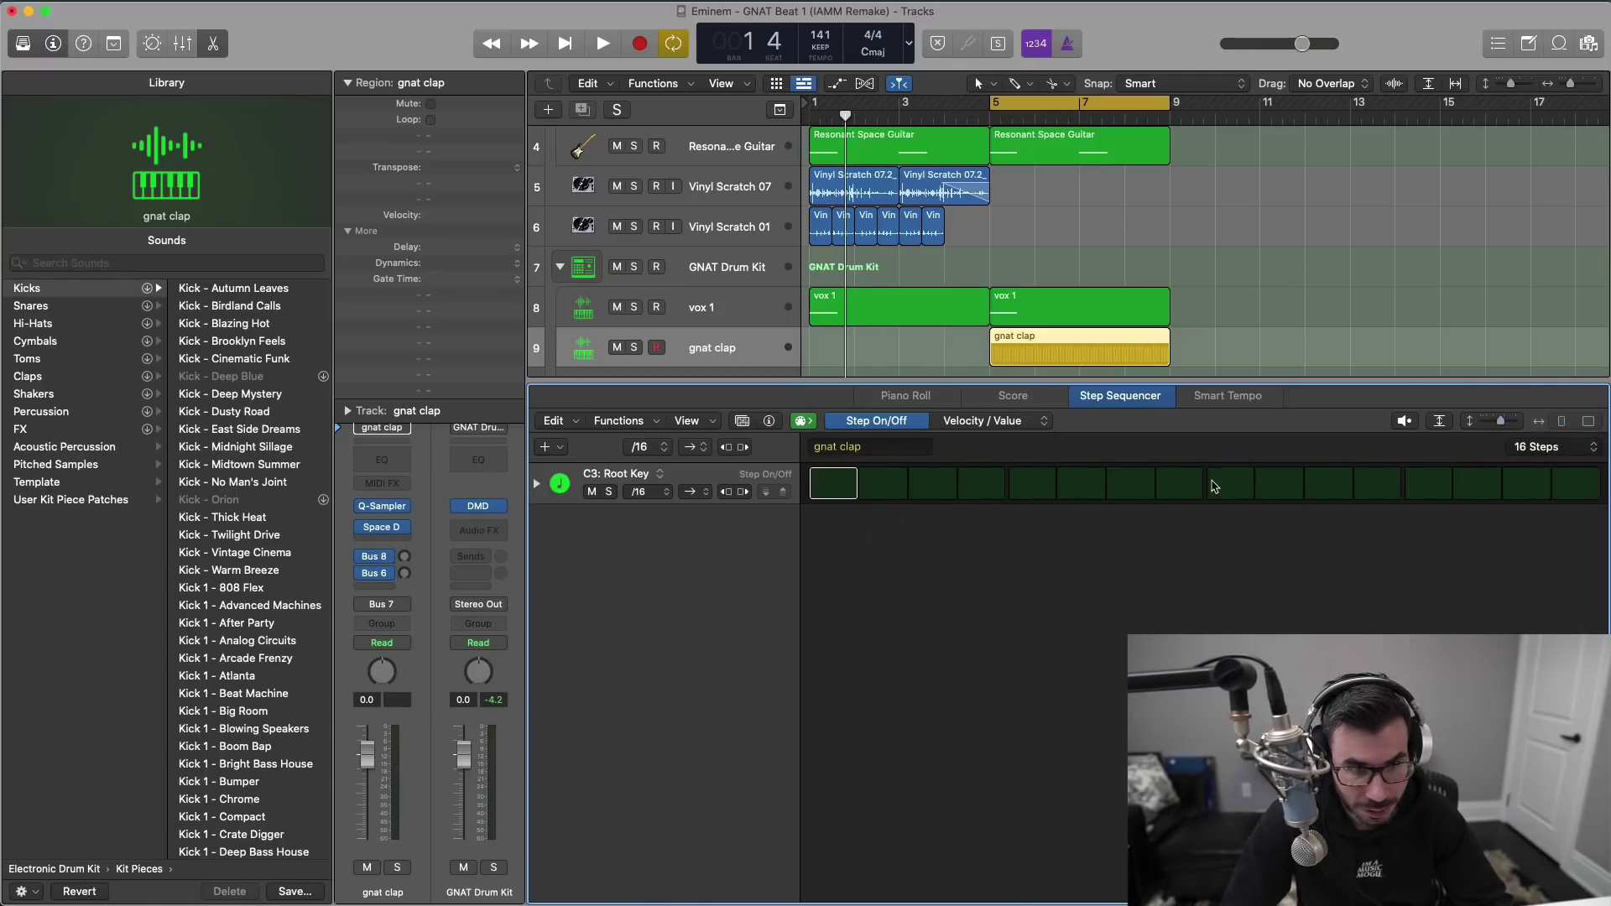
Step: Extend the clap pattern to 32 steps with hits on steps 9, 19 and 25 during playback
key(space)
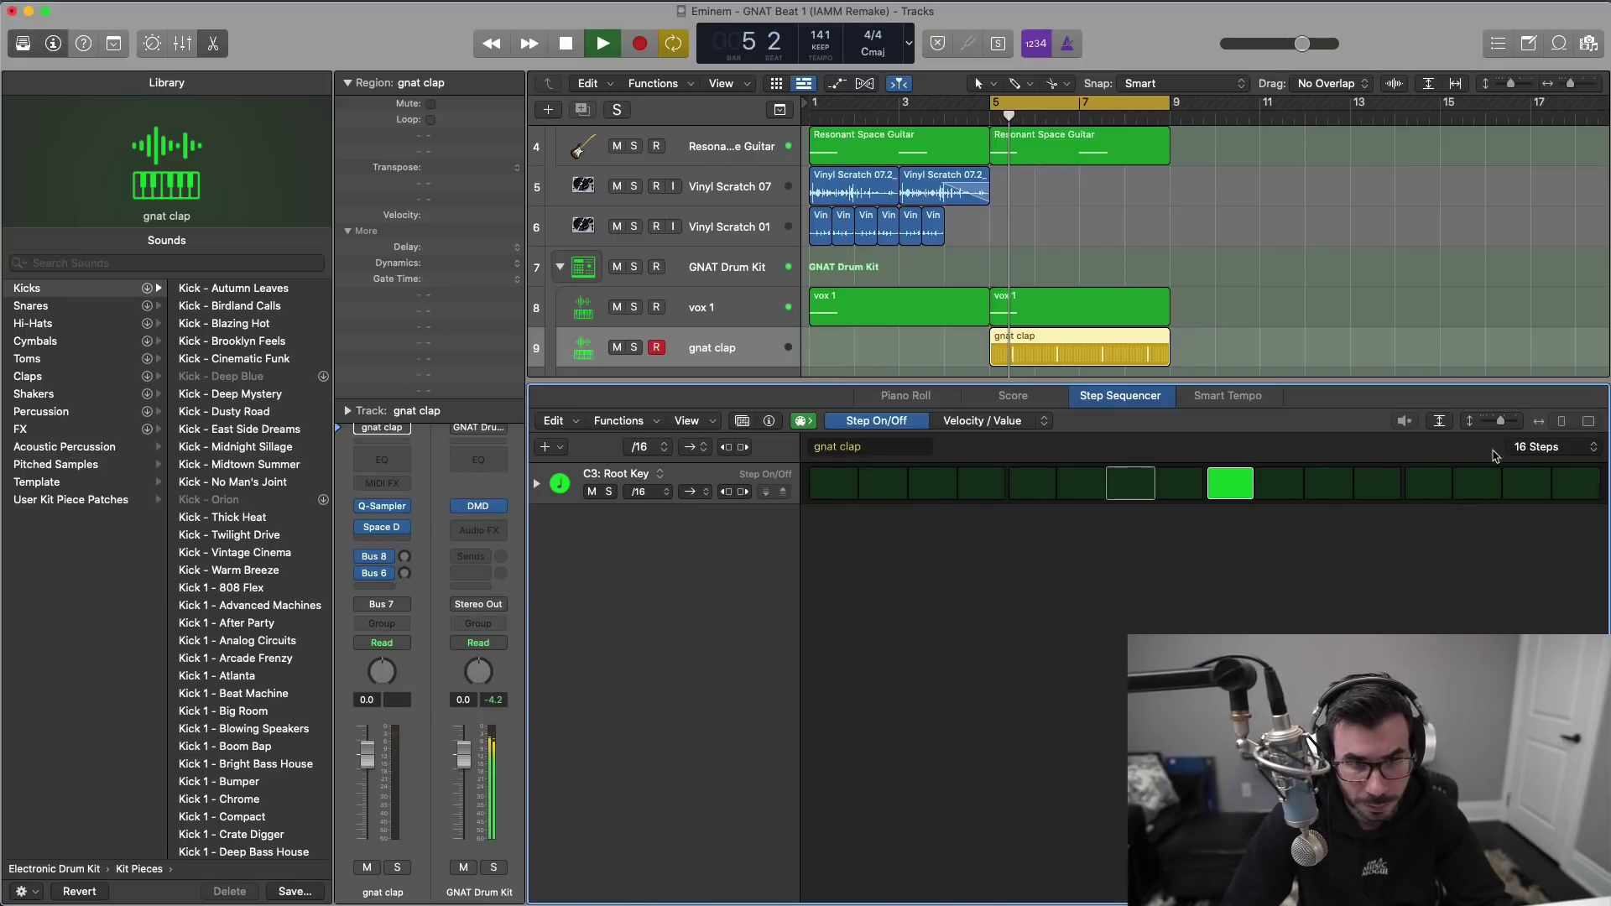
click(1542, 448)
click(1542, 477)
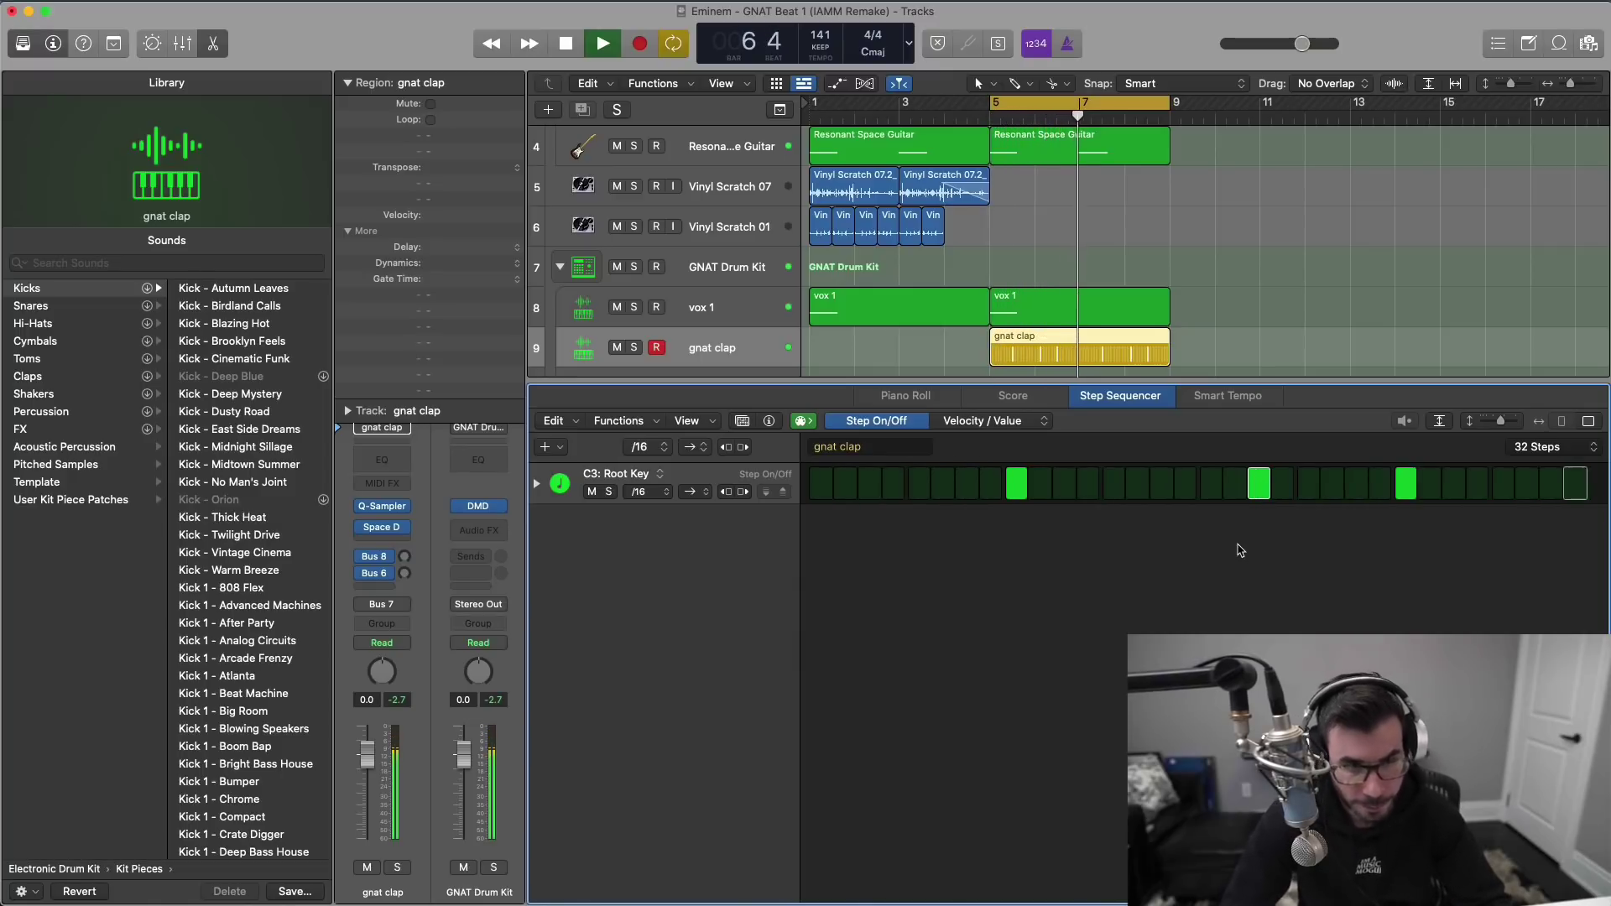
key(e)
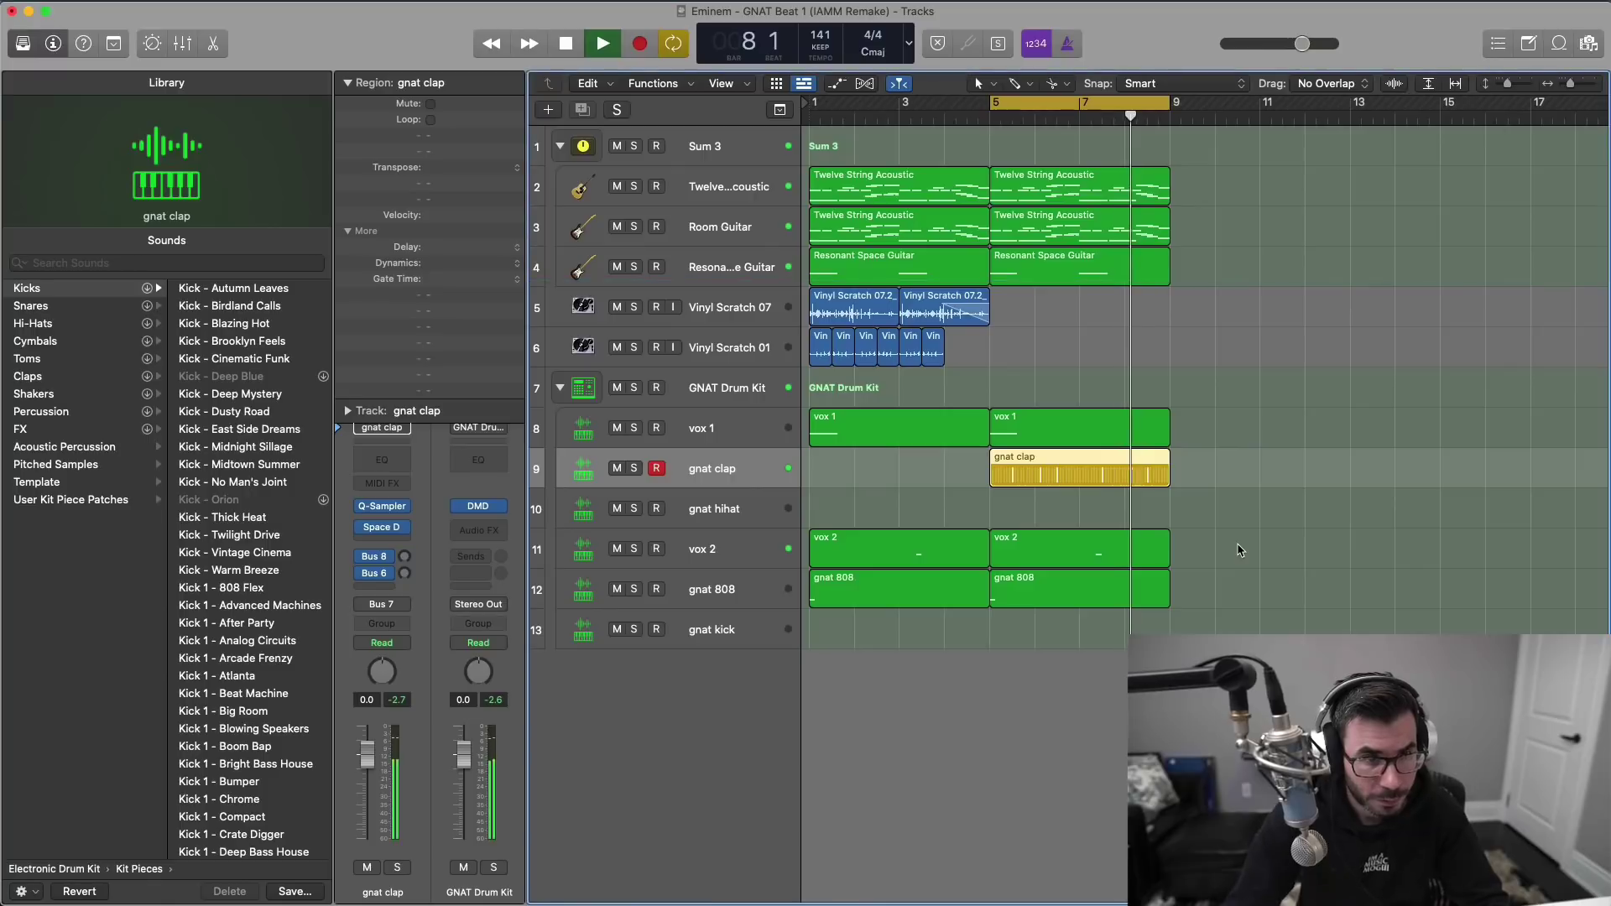
Step: Draw an empty gnat hihat region spanning bars 5 to 8 and open it in the Piano Roll
click(1002, 513)
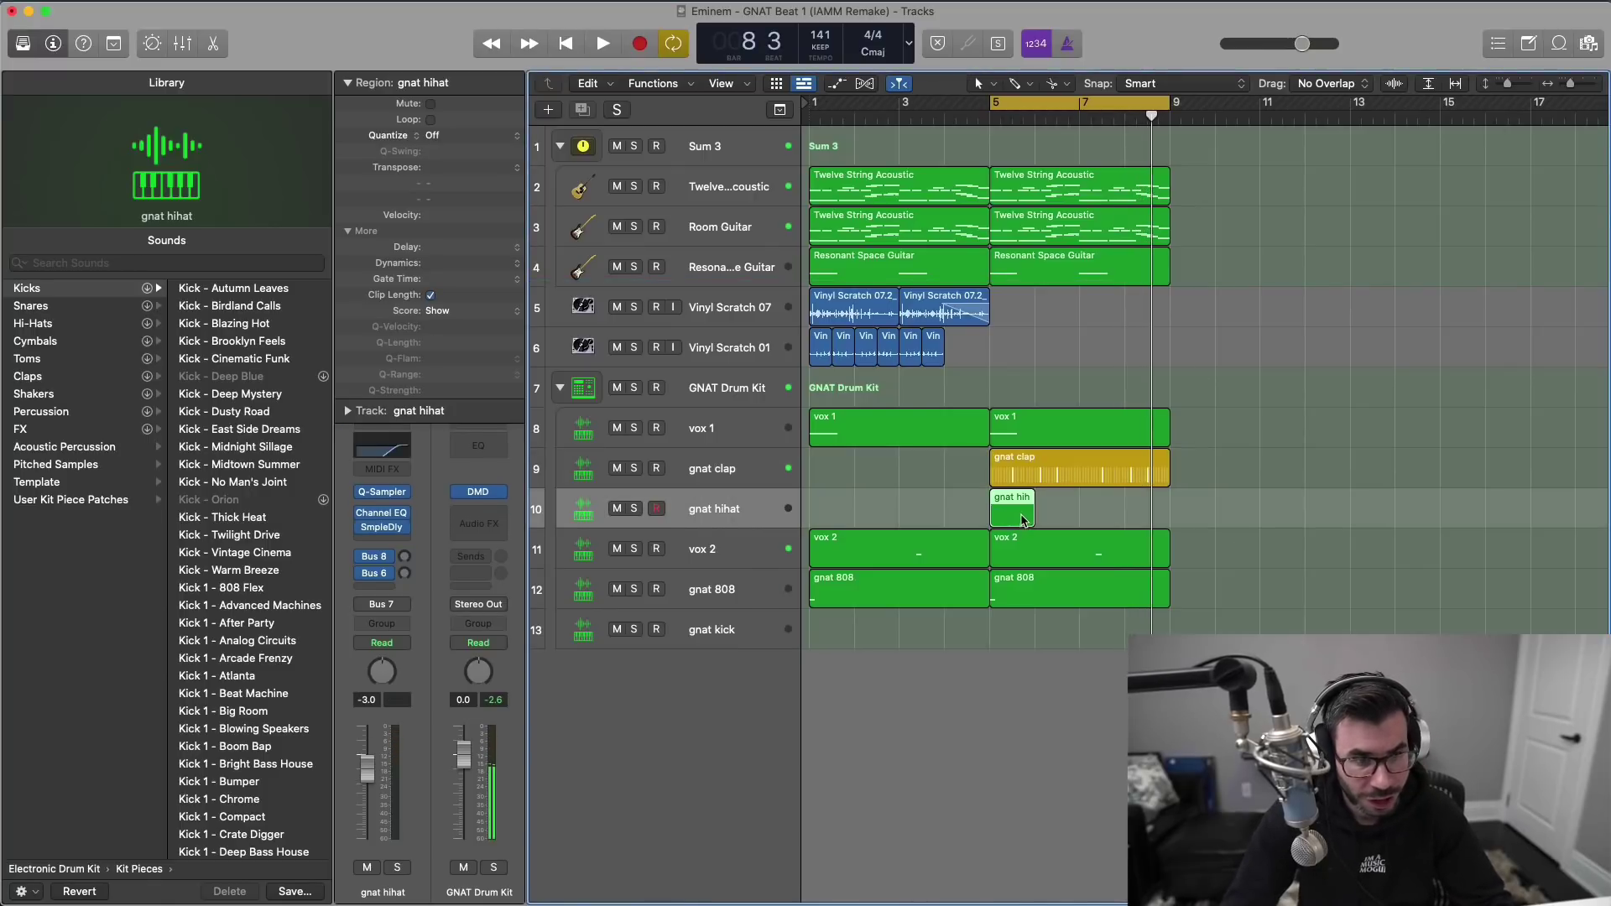
drag(1027, 519, 1171, 515)
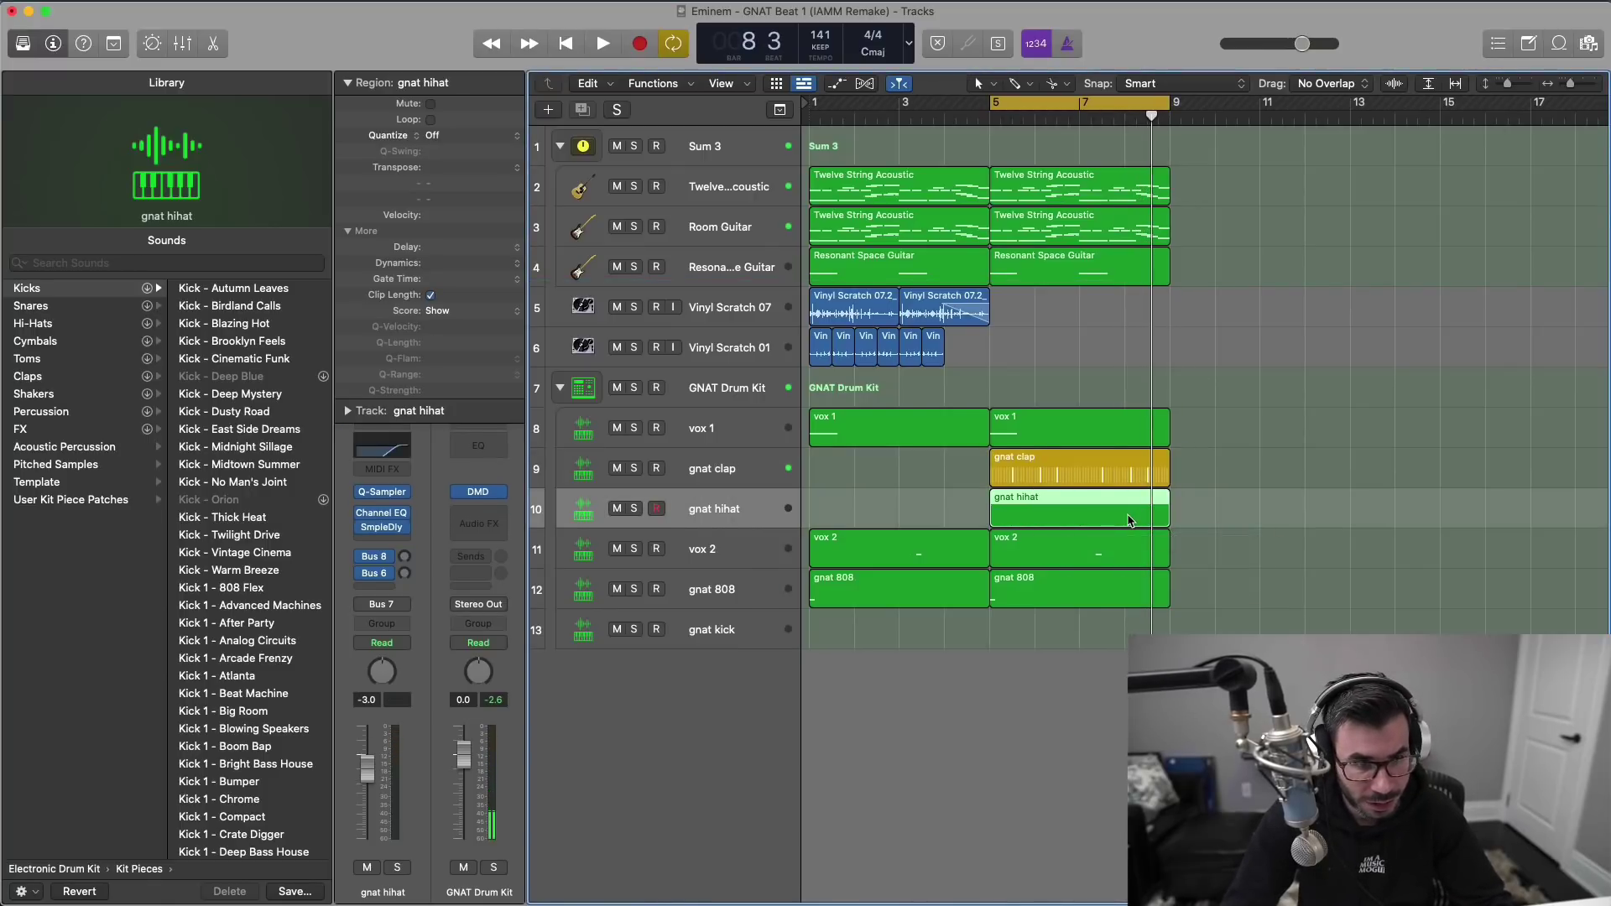
double_click(1141, 513)
Step: Assign the Brush Tool as the secondary tool, set time quantize to 1/8 Note and paint C3 hi-hats across bars 5 to 8
click(1063, 421)
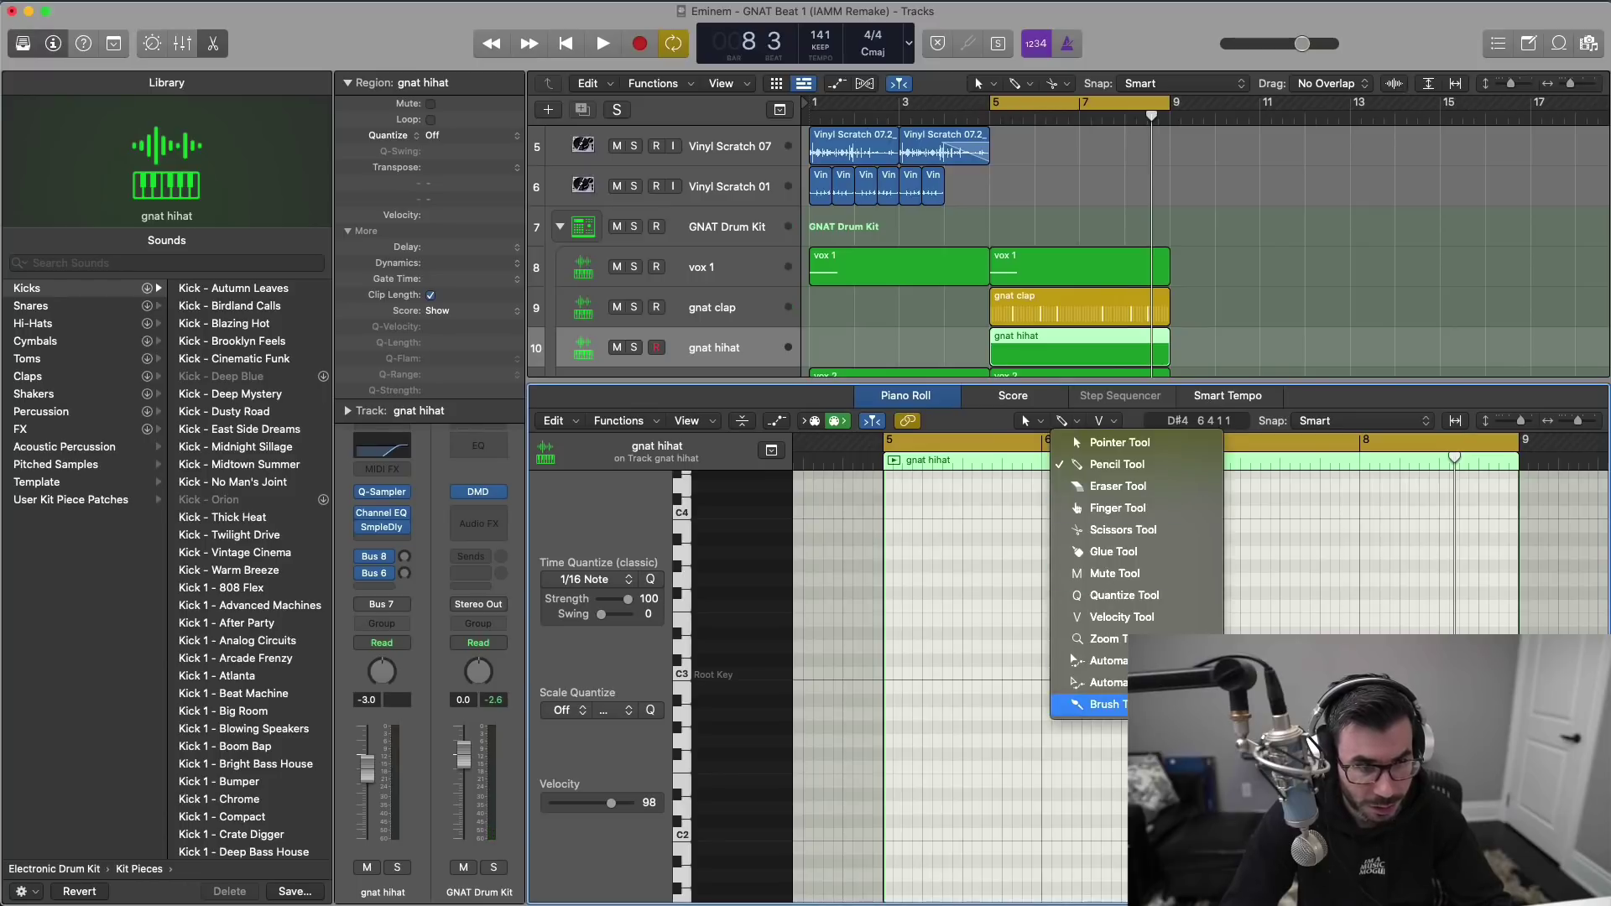
click(1091, 704)
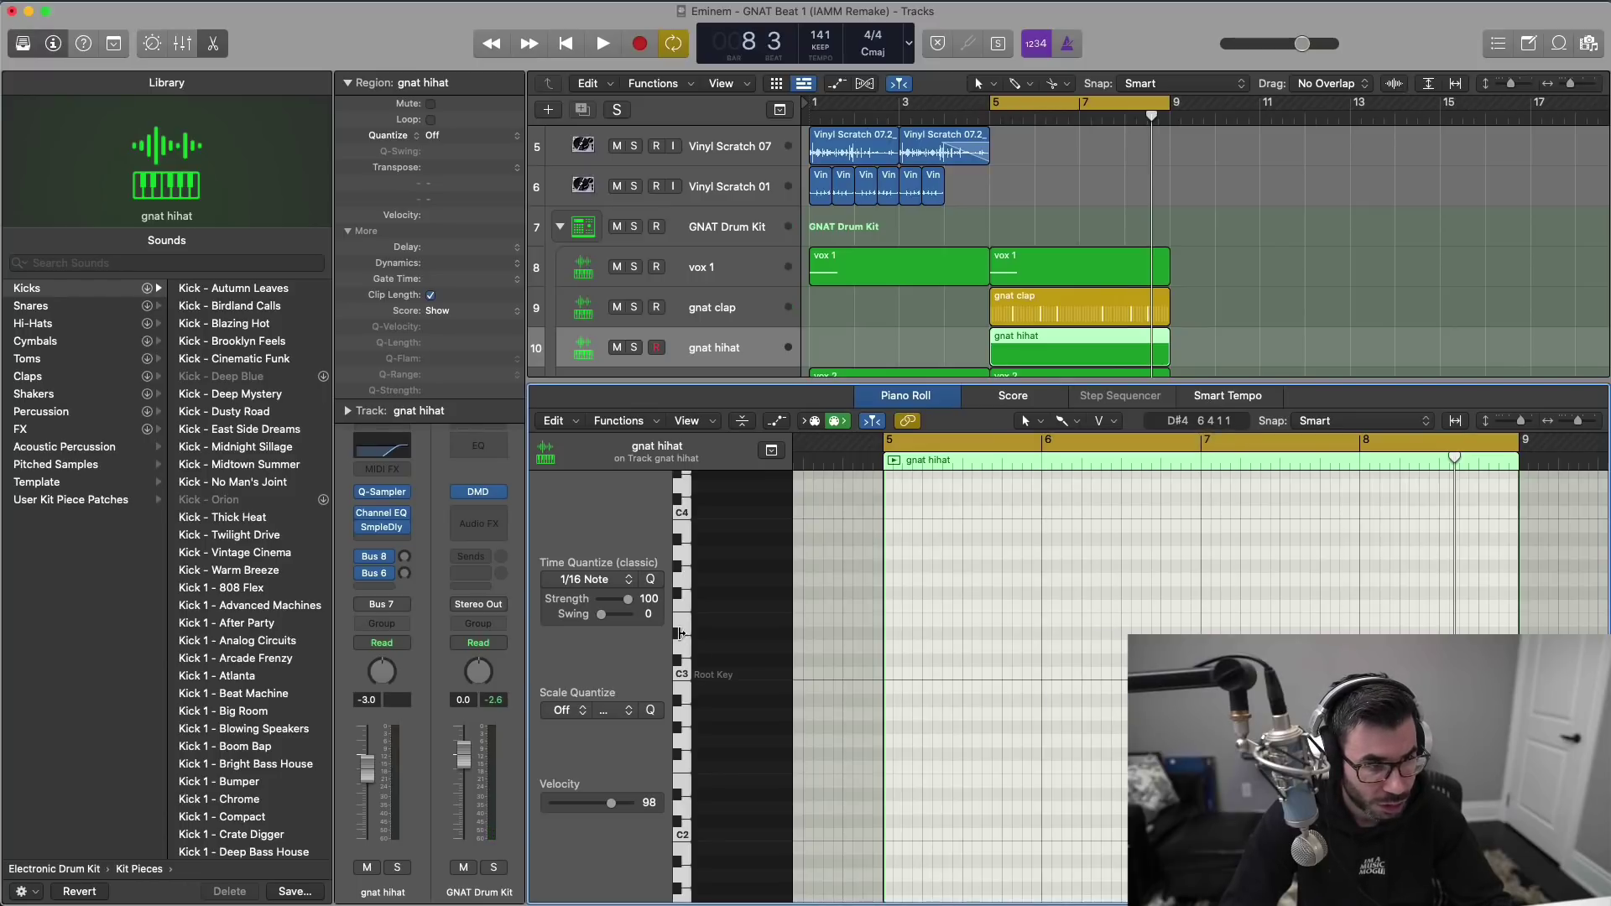
click(591, 579)
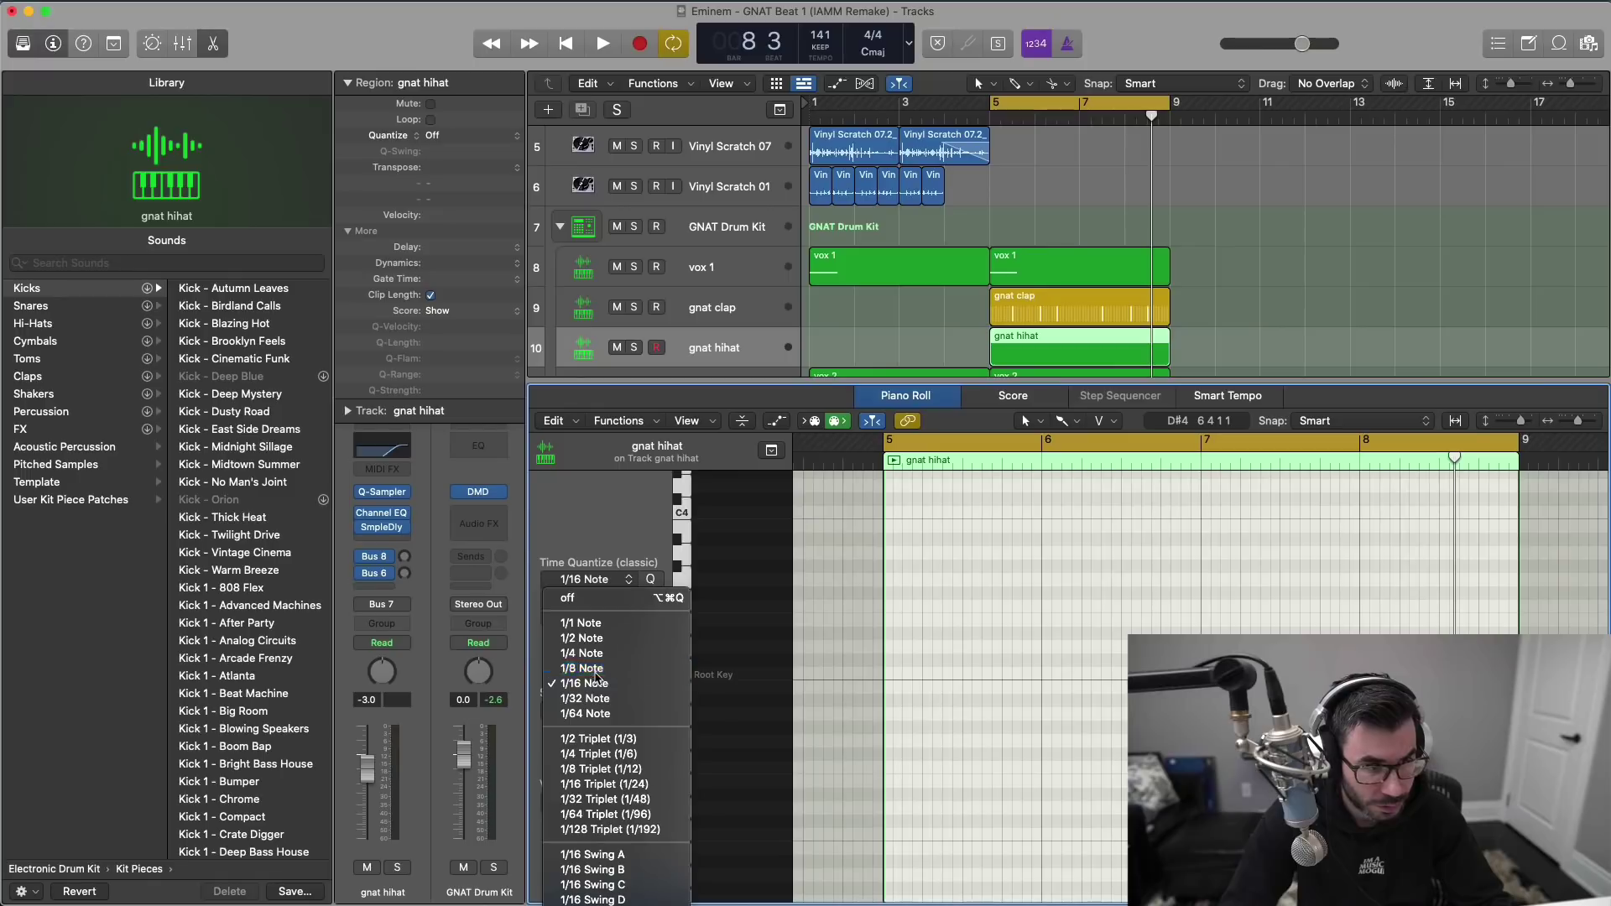
click(590, 669)
drag(890, 677, 923, 672)
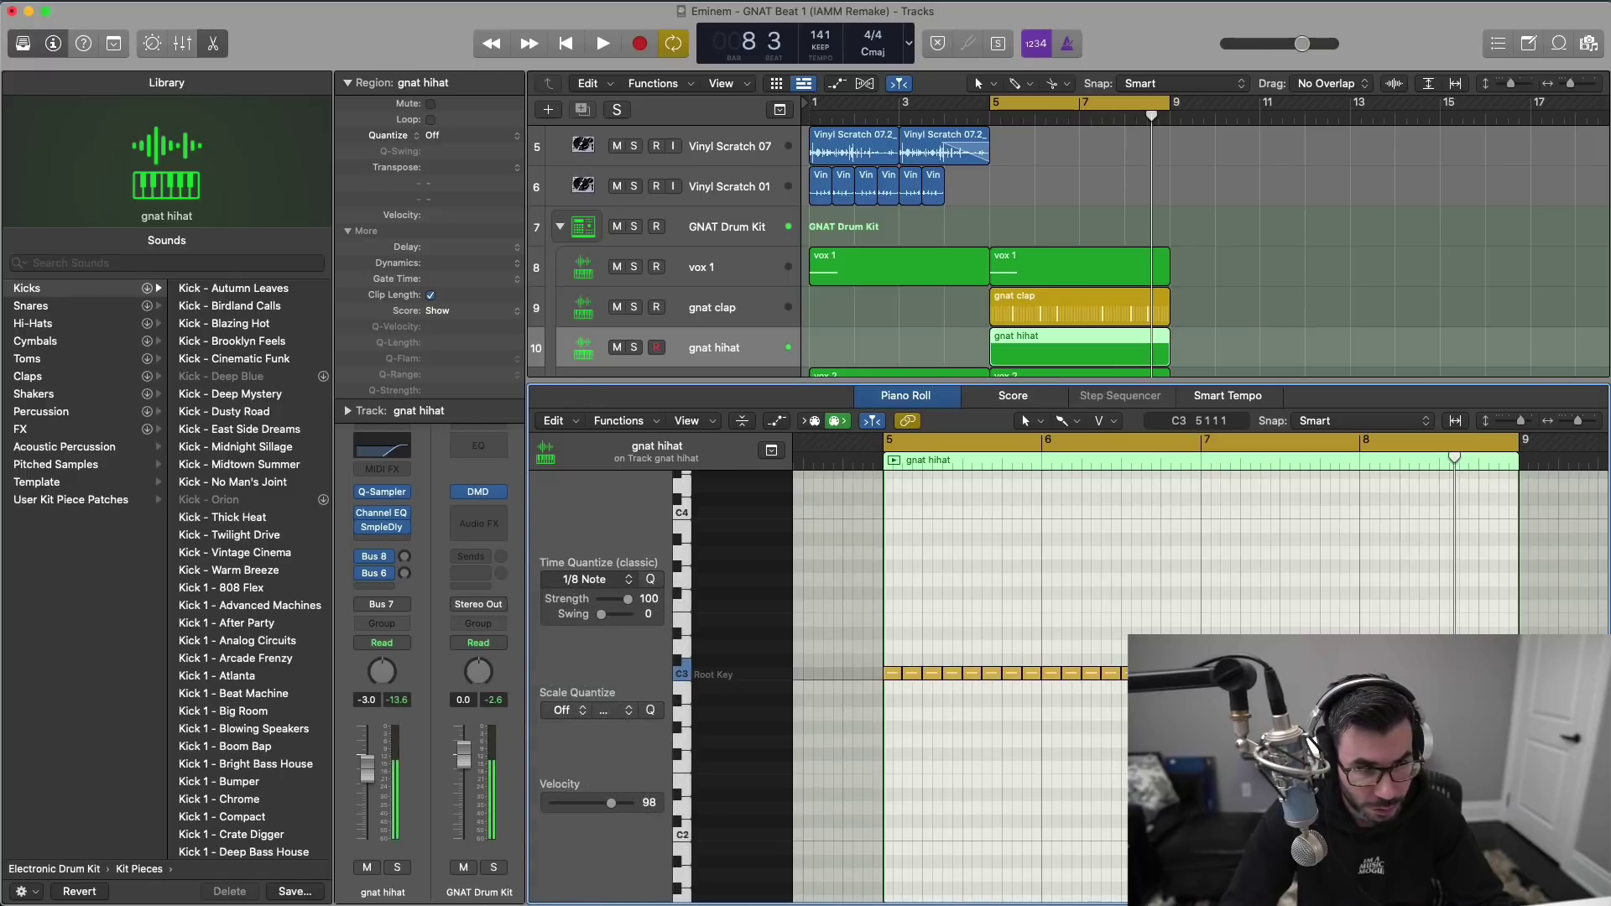
key(space)
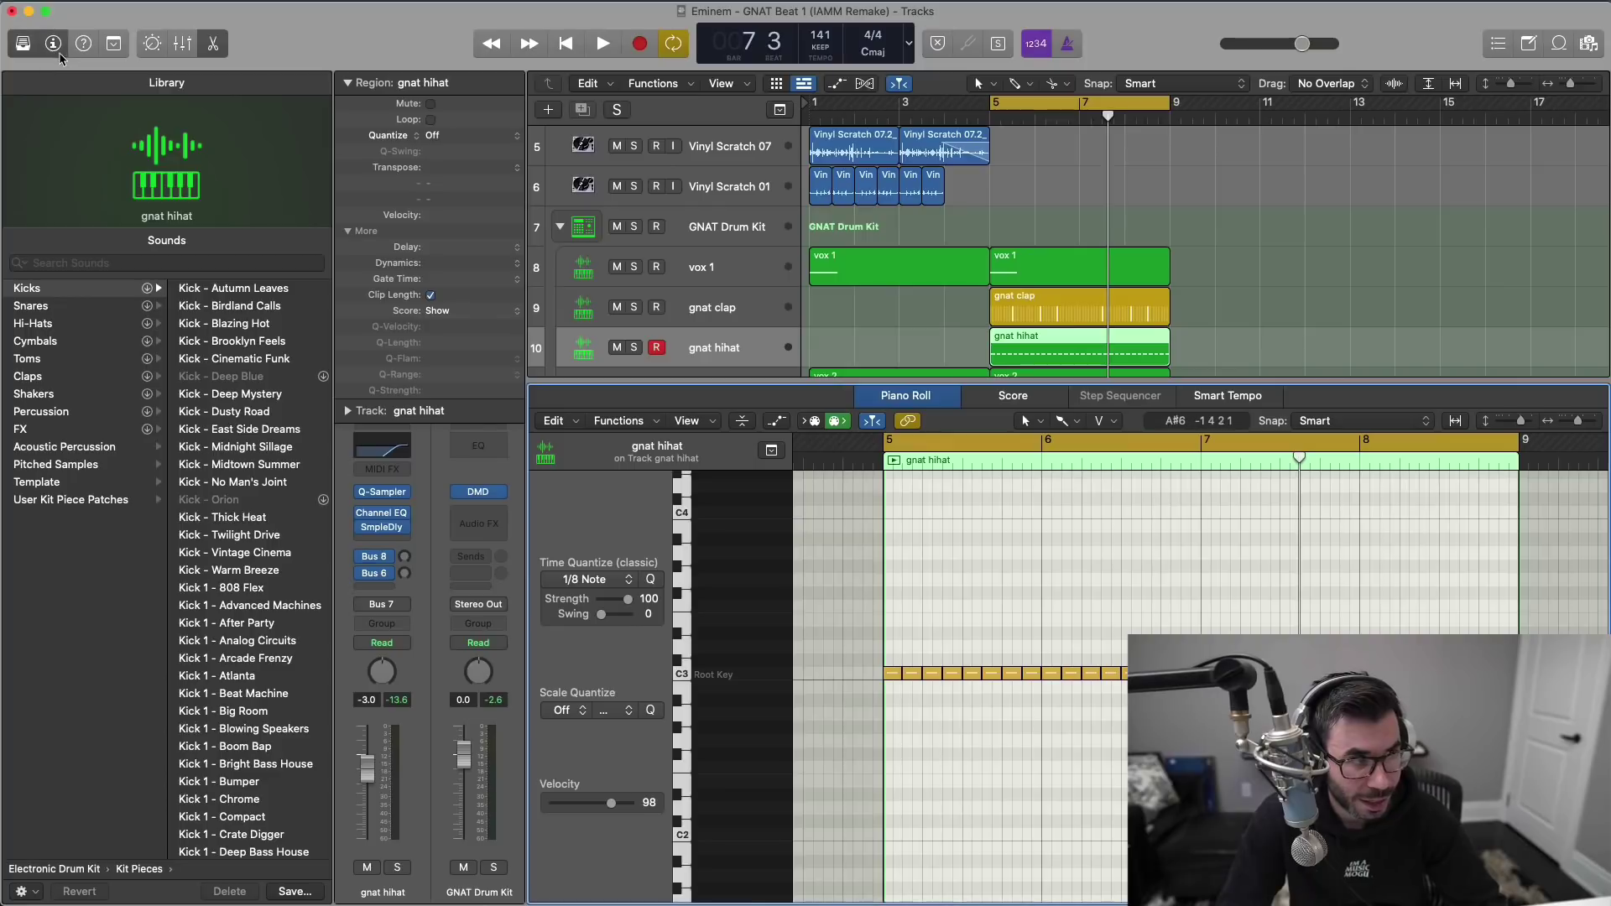
Step: Hide the Library and replace the hi-hat note on beat 3 of bar 5 with two 1/16 notes
click(32, 51)
scroll(693, 618, up, 3)
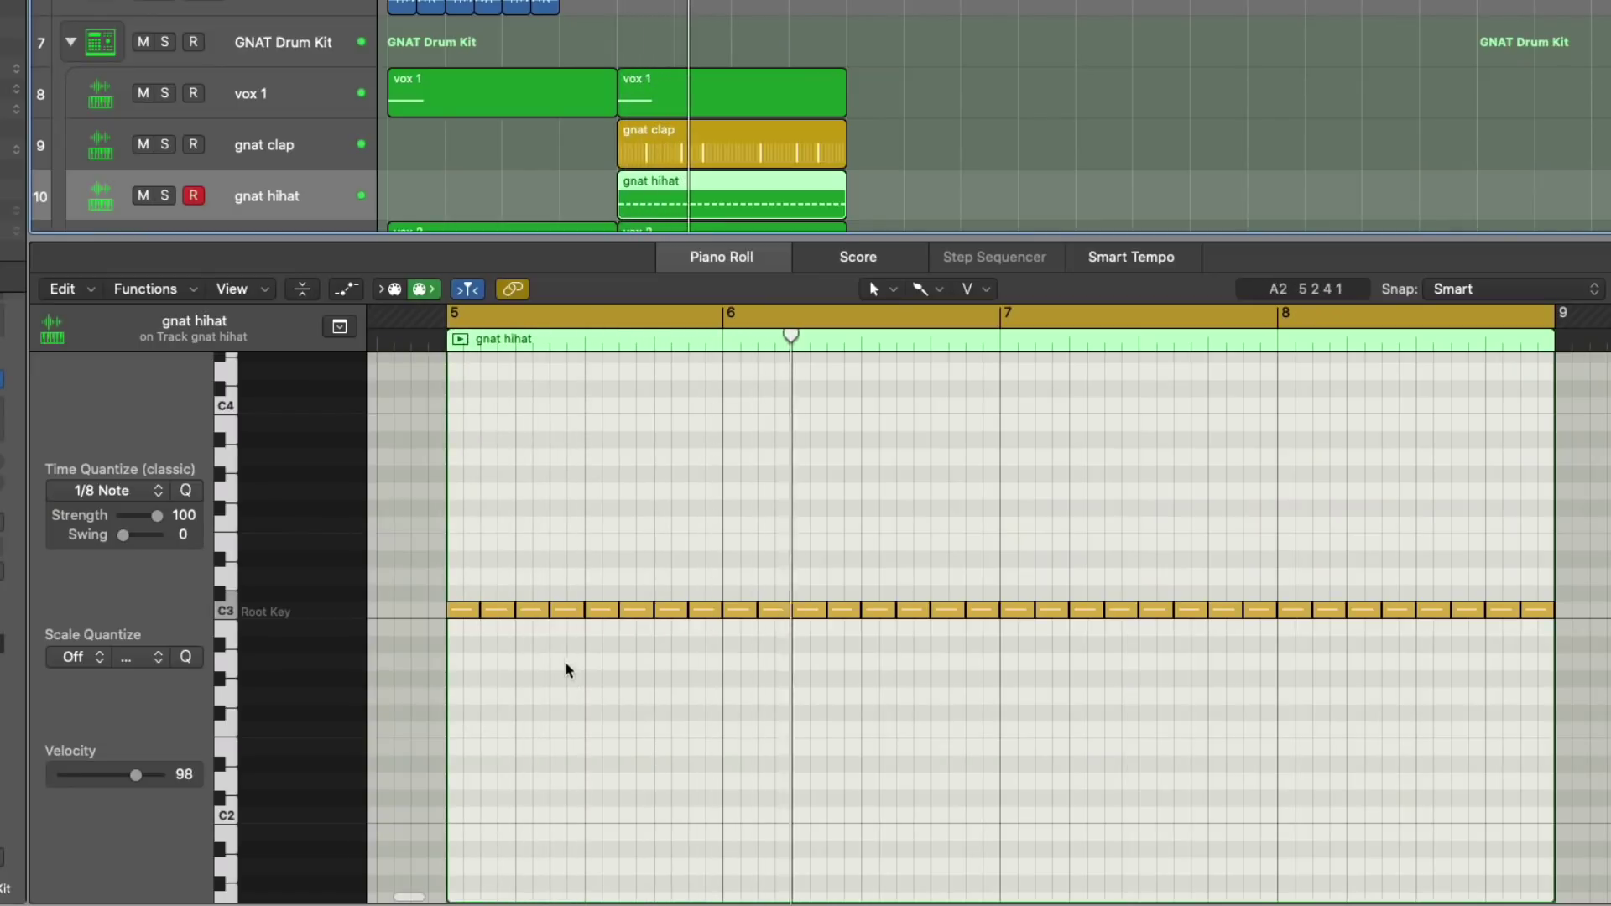
click(601, 609)
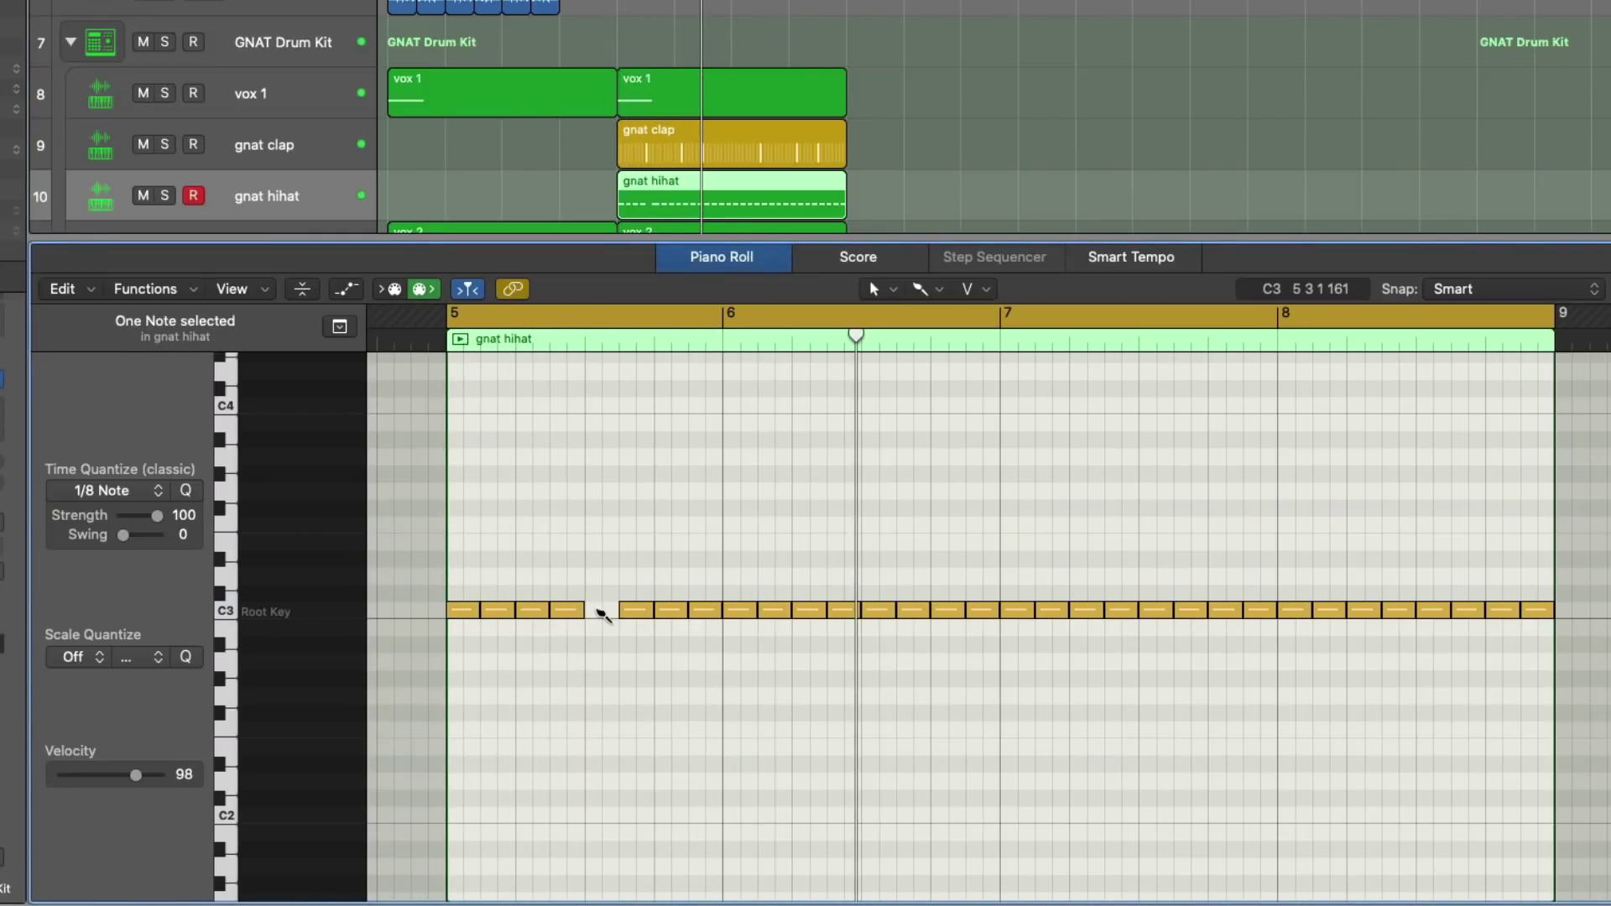
super+click(597, 609)
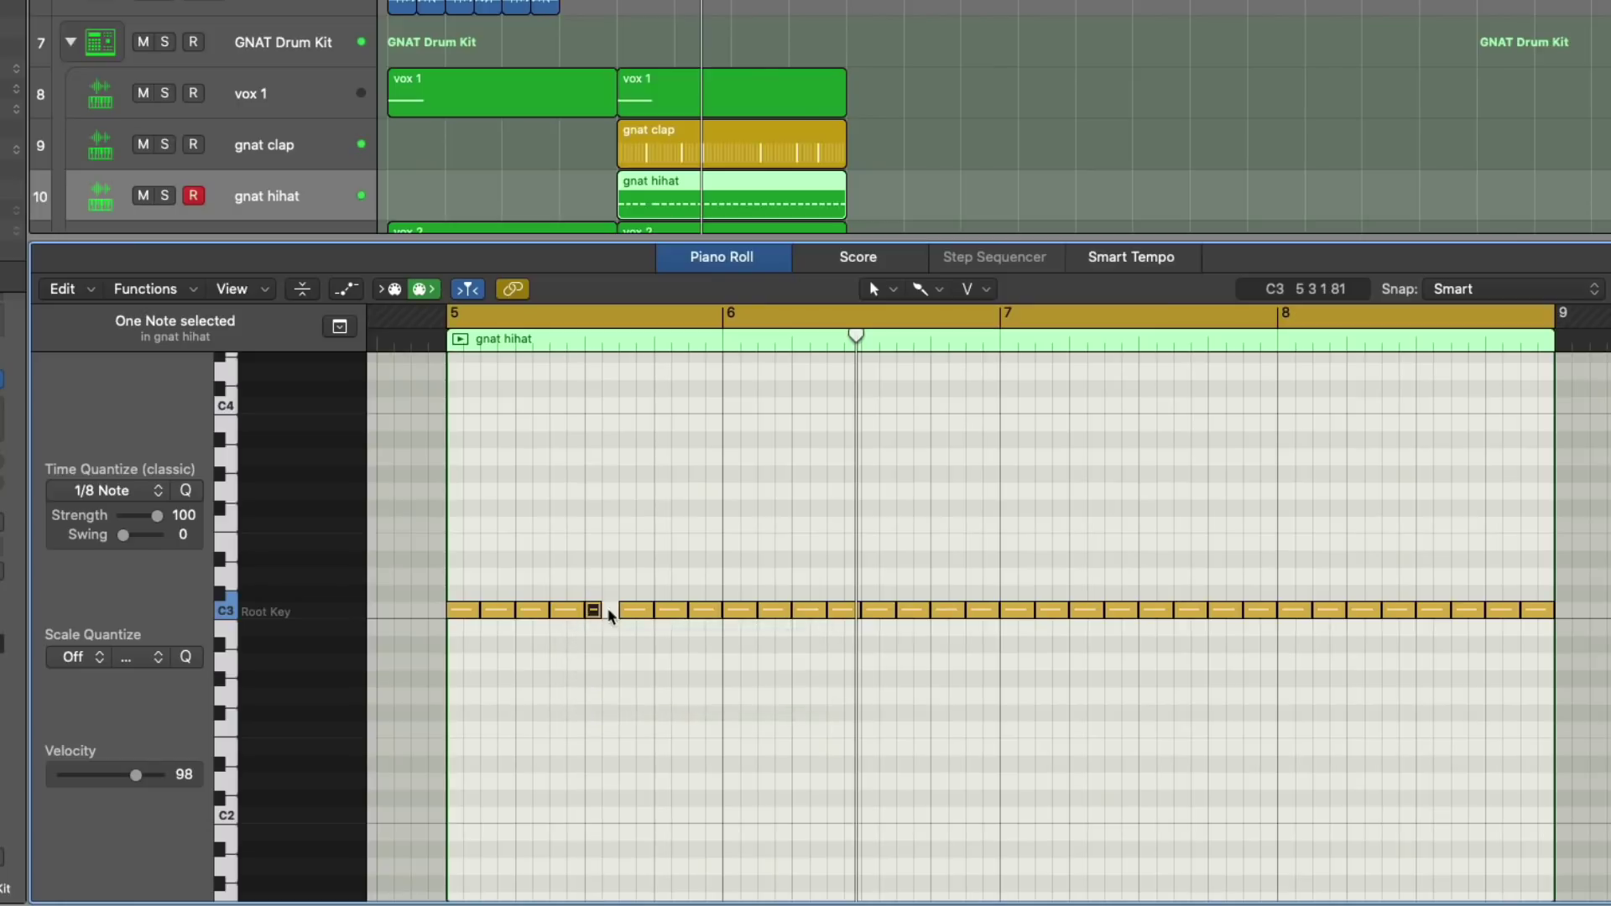
drag(596, 610, 613, 613)
key(space)
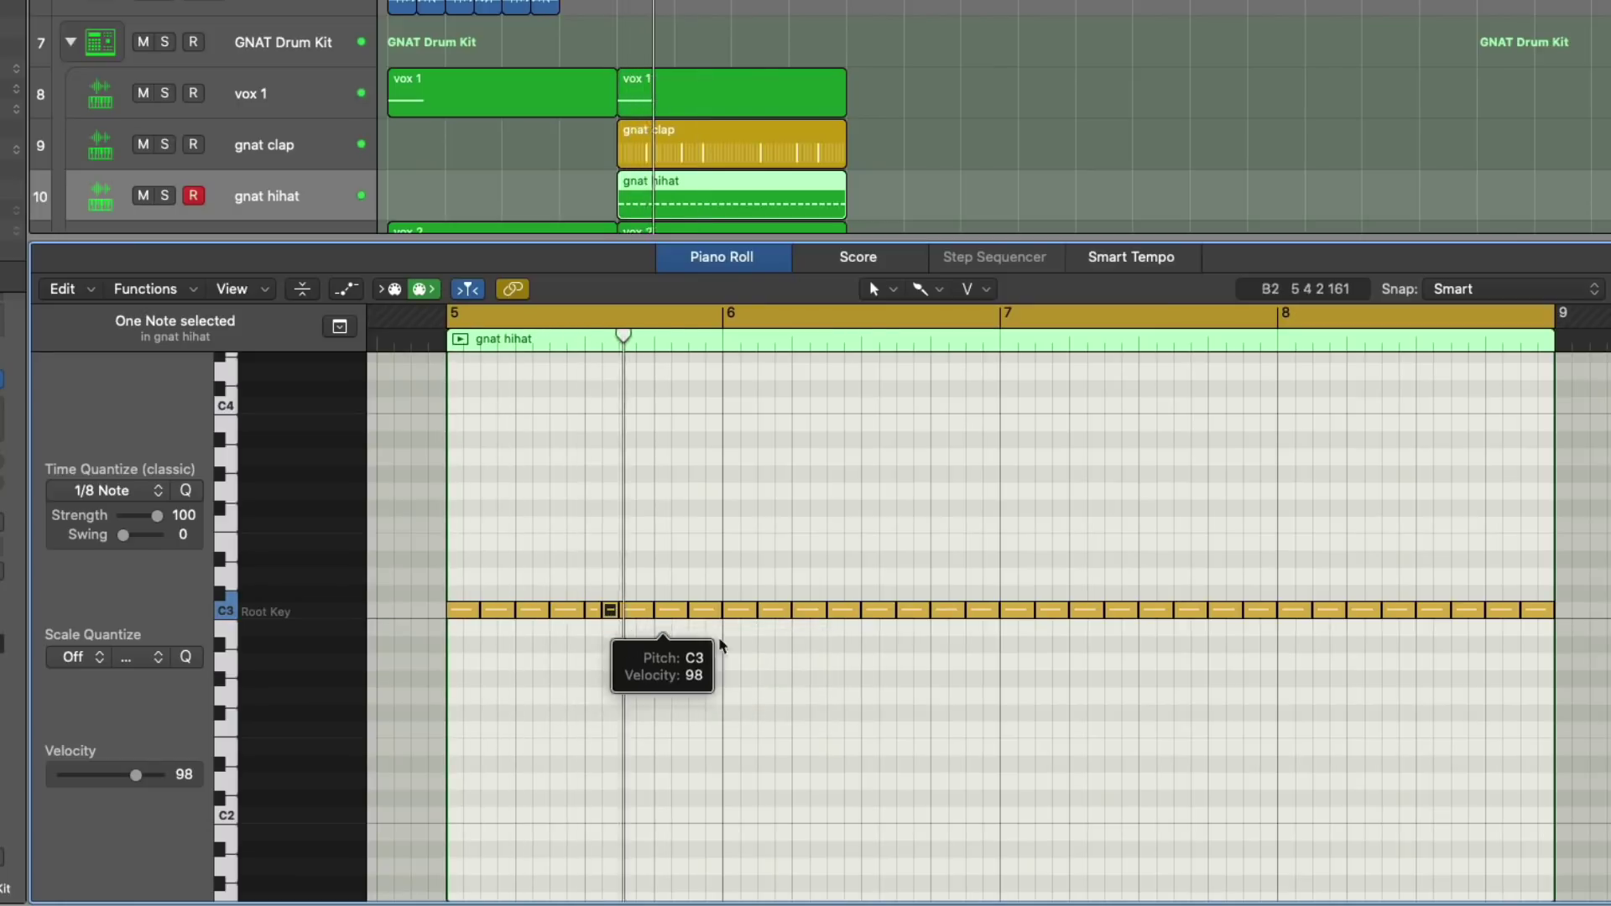
key(space)
key(space)
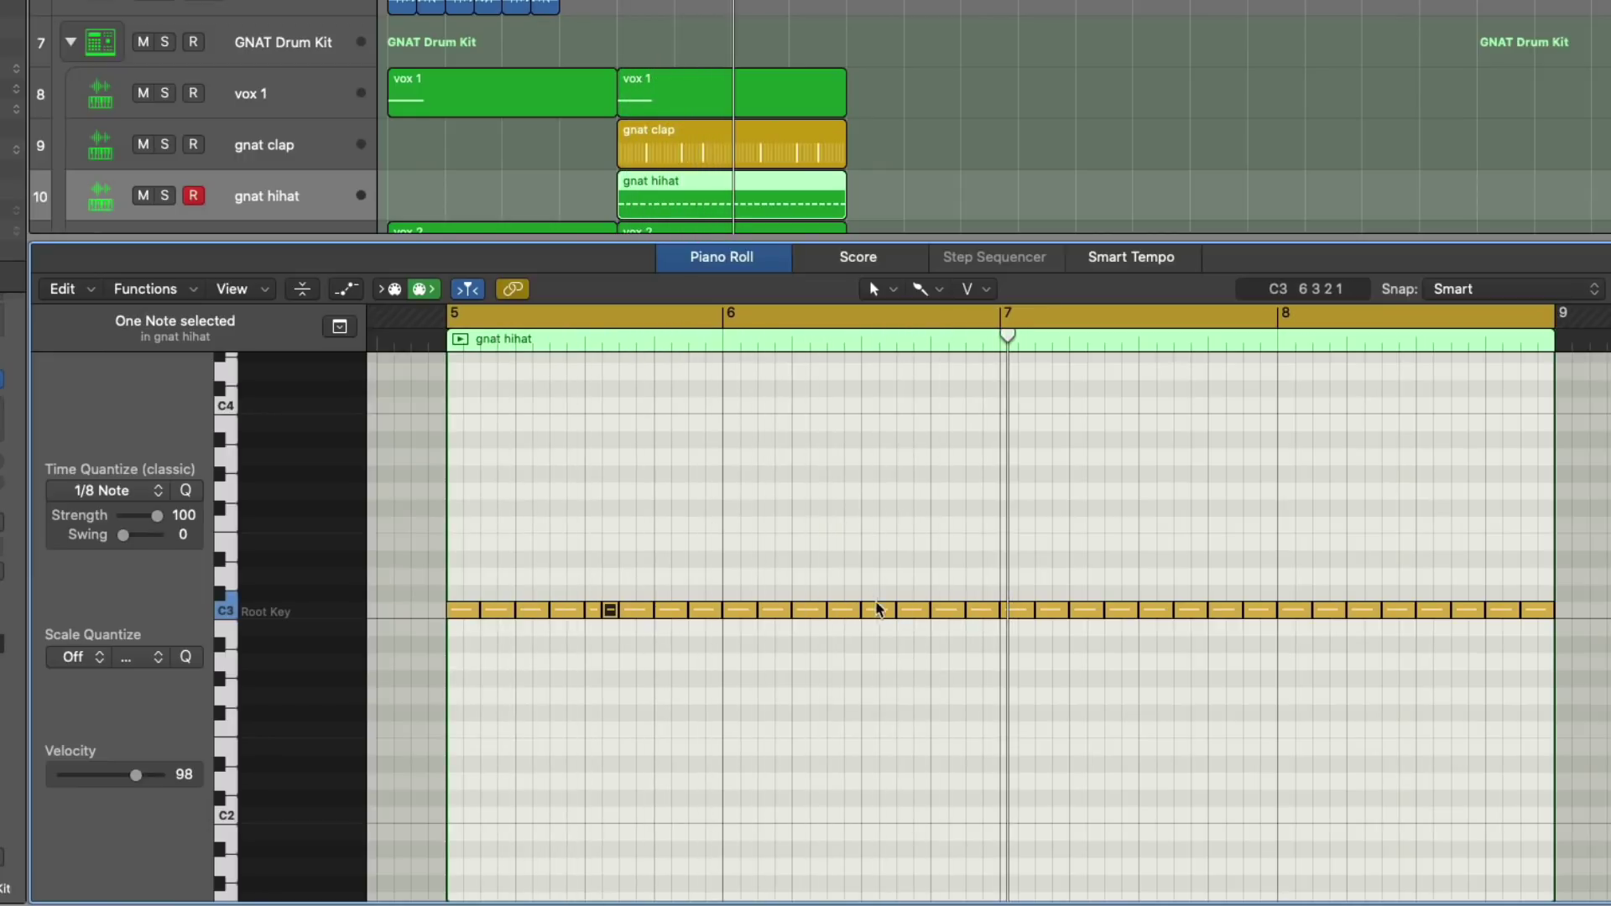
Step: Split the hi-hat hit on beat 3 of bar 6 into two 1/16 notes and play it back
mouse_move(889, 611)
mouse_down()
mouse_move(867, 611)
mouse_move(886, 610)
mouse_up()
key(space)
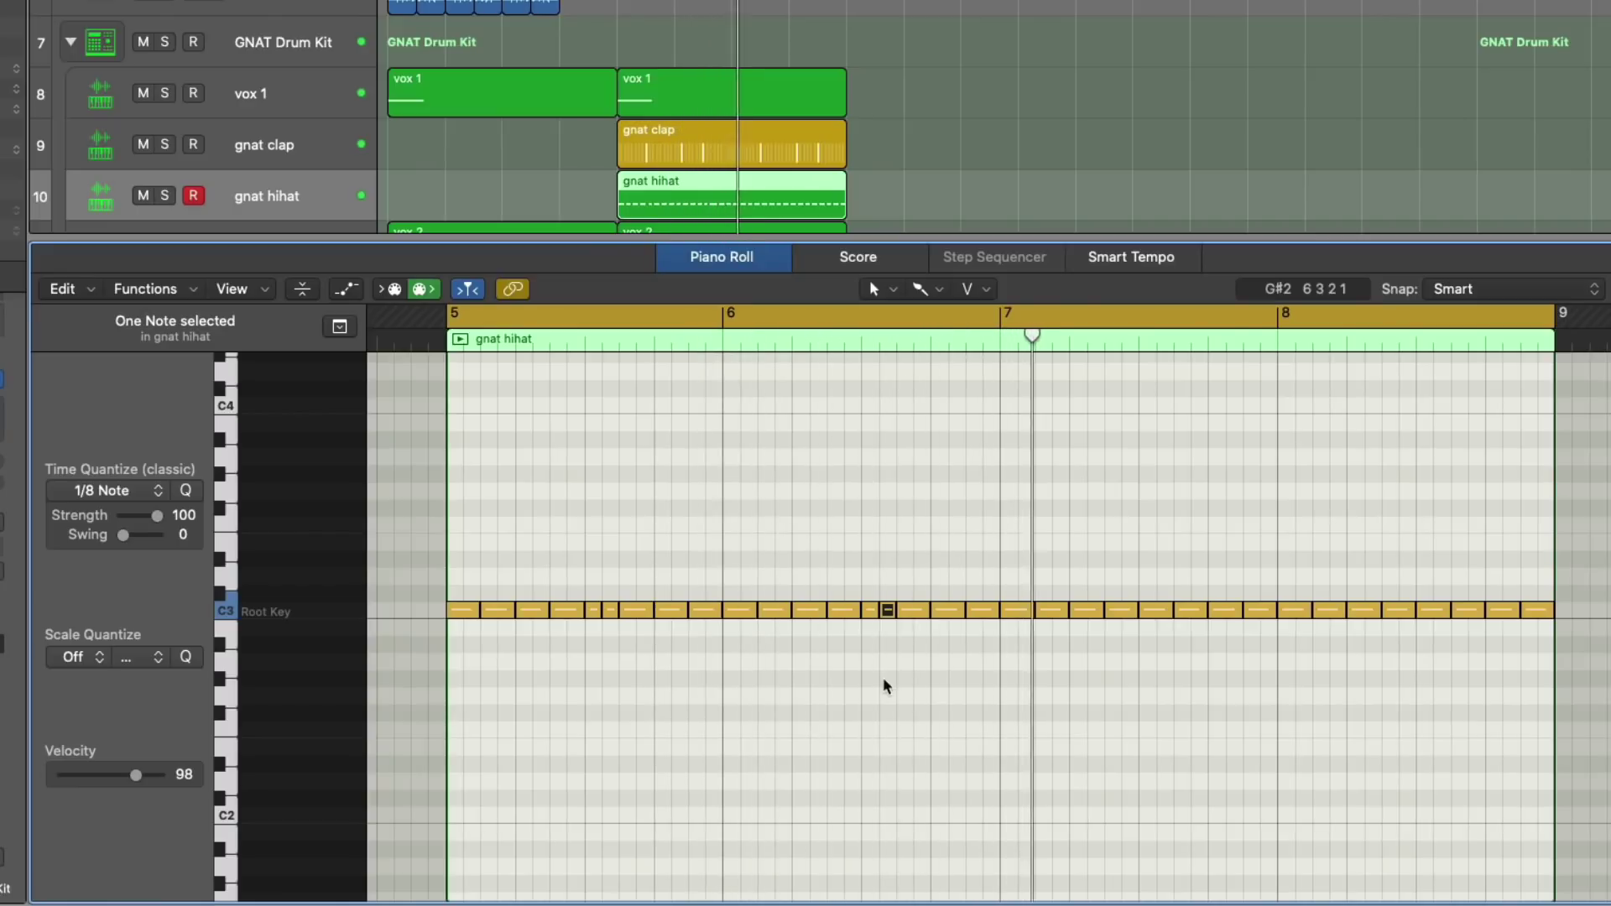
key(space)
Step: Delete the hi-hat notes in bars 7 and 8 and repeat the notes of bars 5 and 6 in their place
drag(1606, 655, 1077, 554)
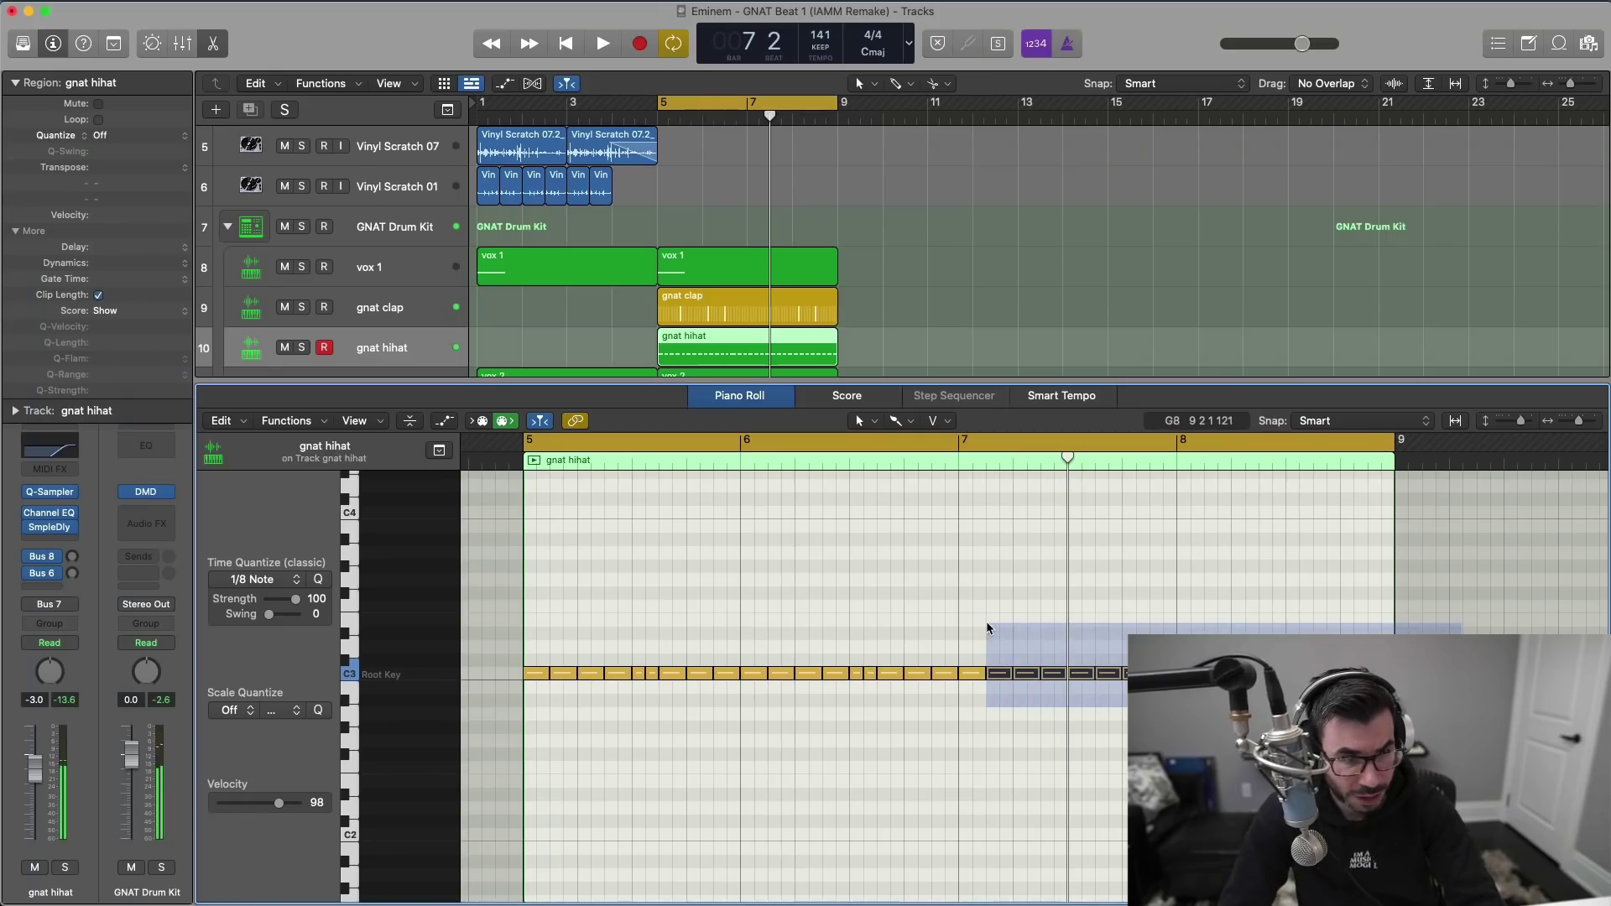
drag(986, 627, 964, 629)
key(Delete)
drag(1004, 709, 491, 639)
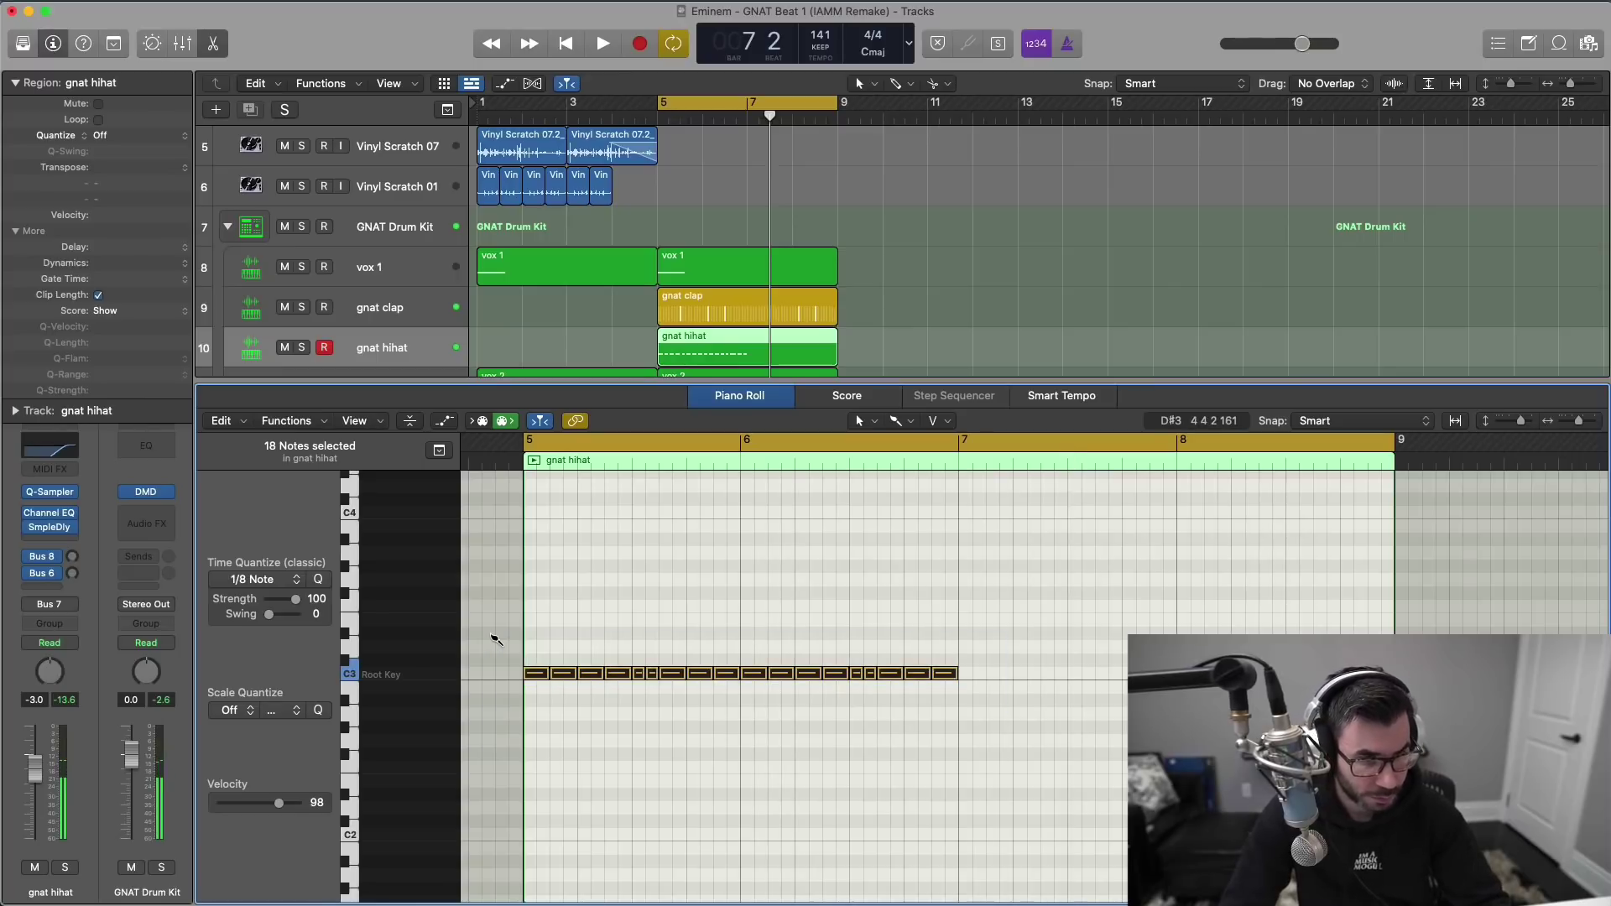
key(super+r)
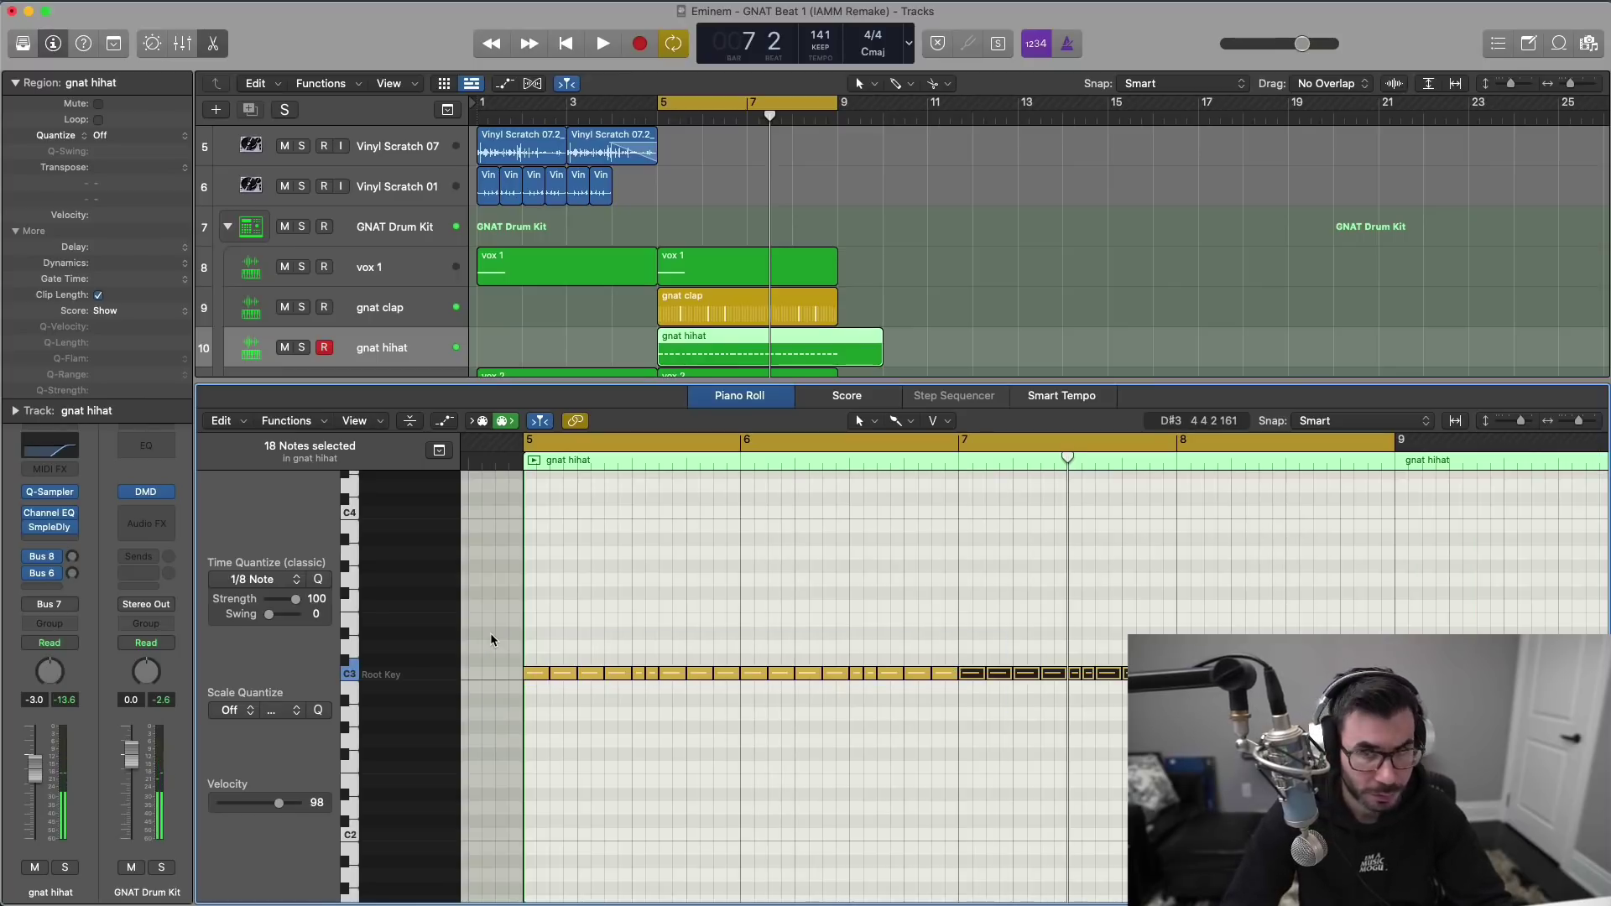
Step: Trim the gnat hihat region to end at bar 9 and set the track's volume to -2.8 during playback
drag(880, 359, 839, 352)
click(849, 359)
key(space)
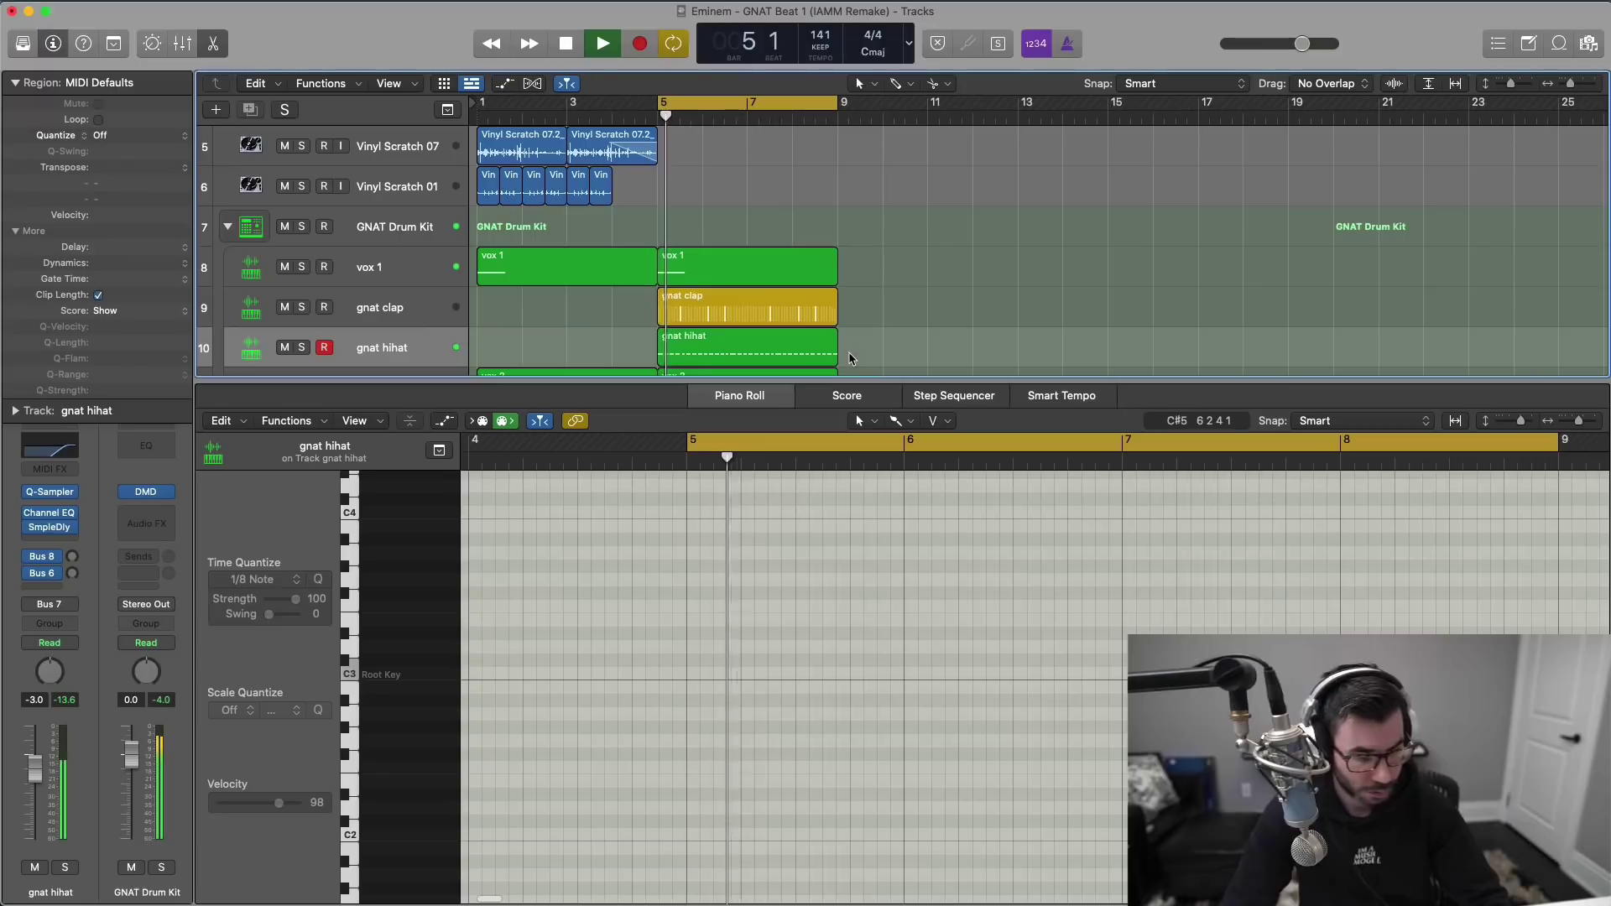
key(e)
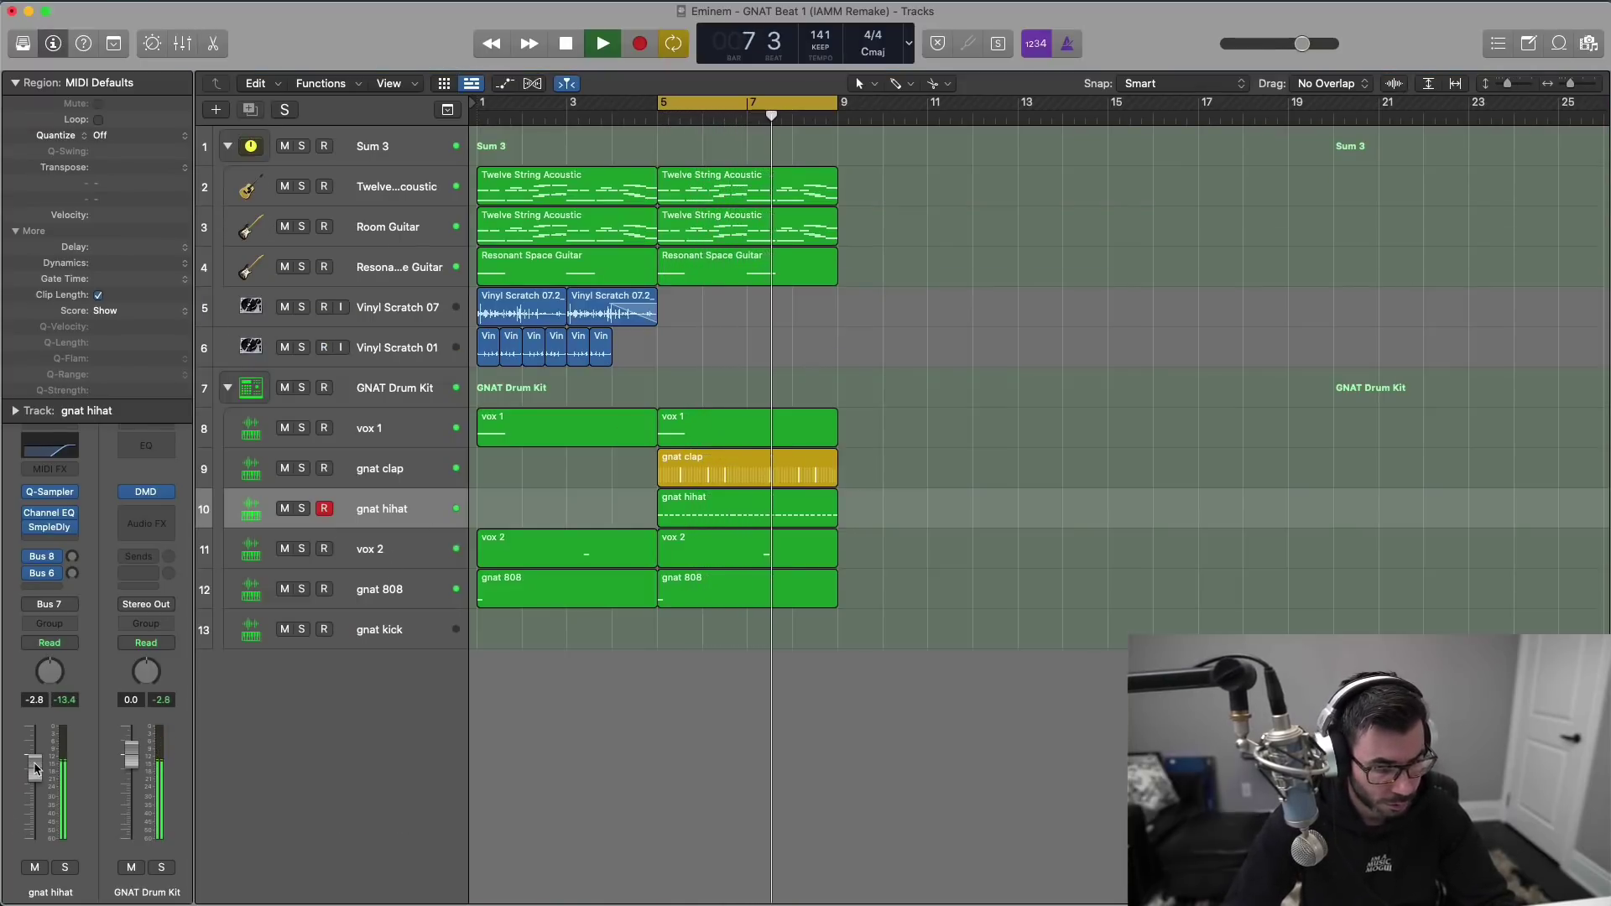
key(space)
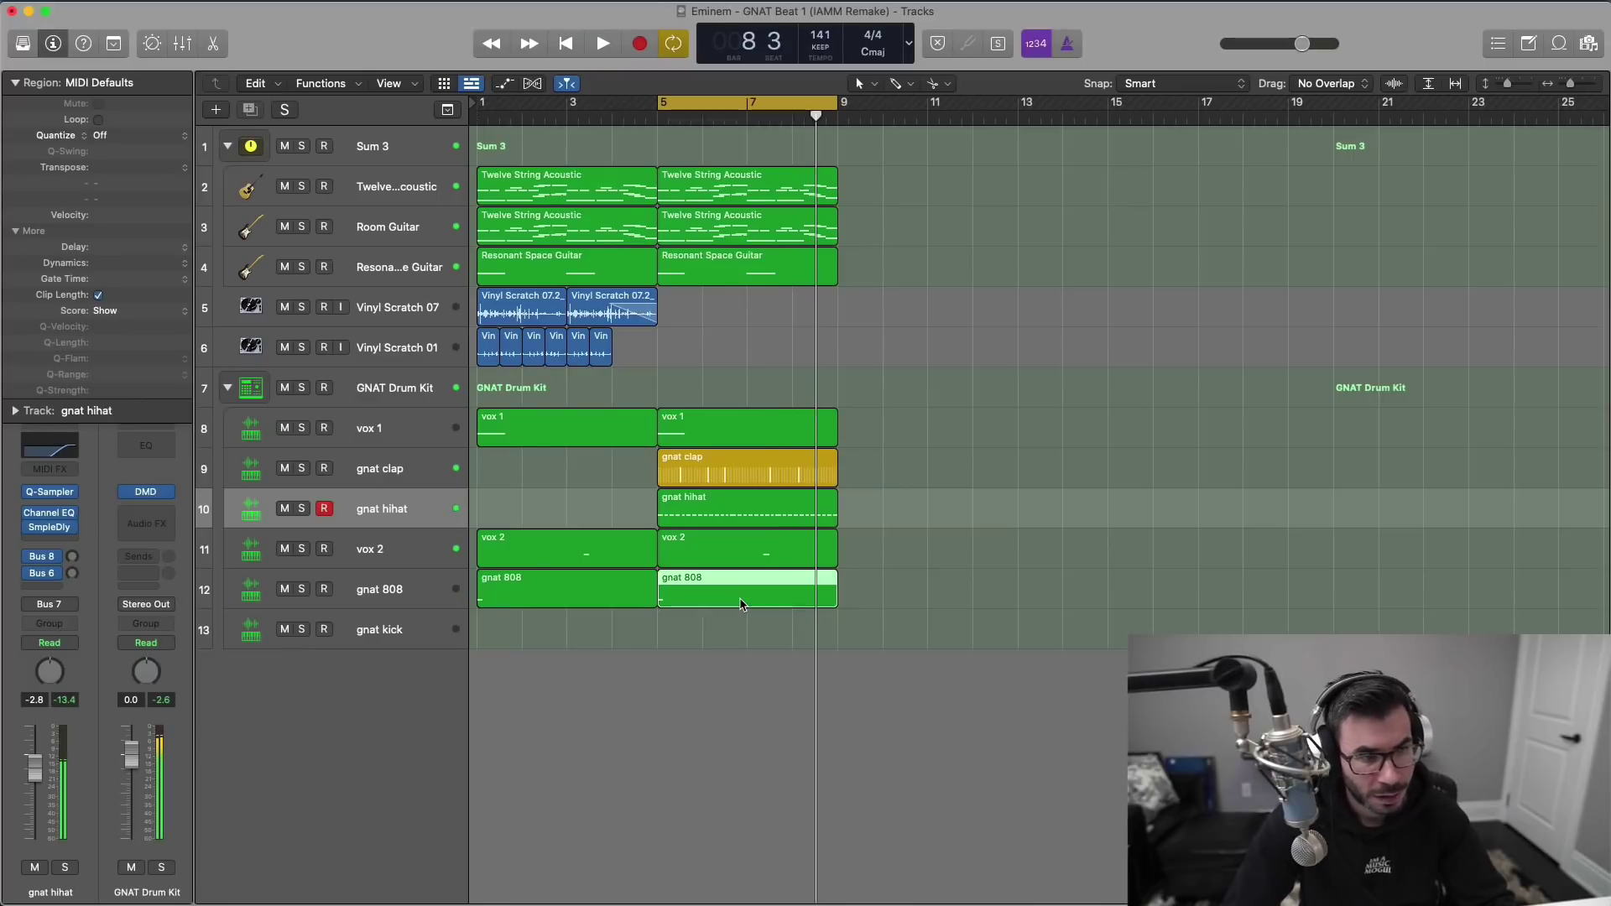
Step: Open the second gnat 808 region for editing and add a 1/8 D#0 note on the last eighth of bar 5
double_click(739, 604)
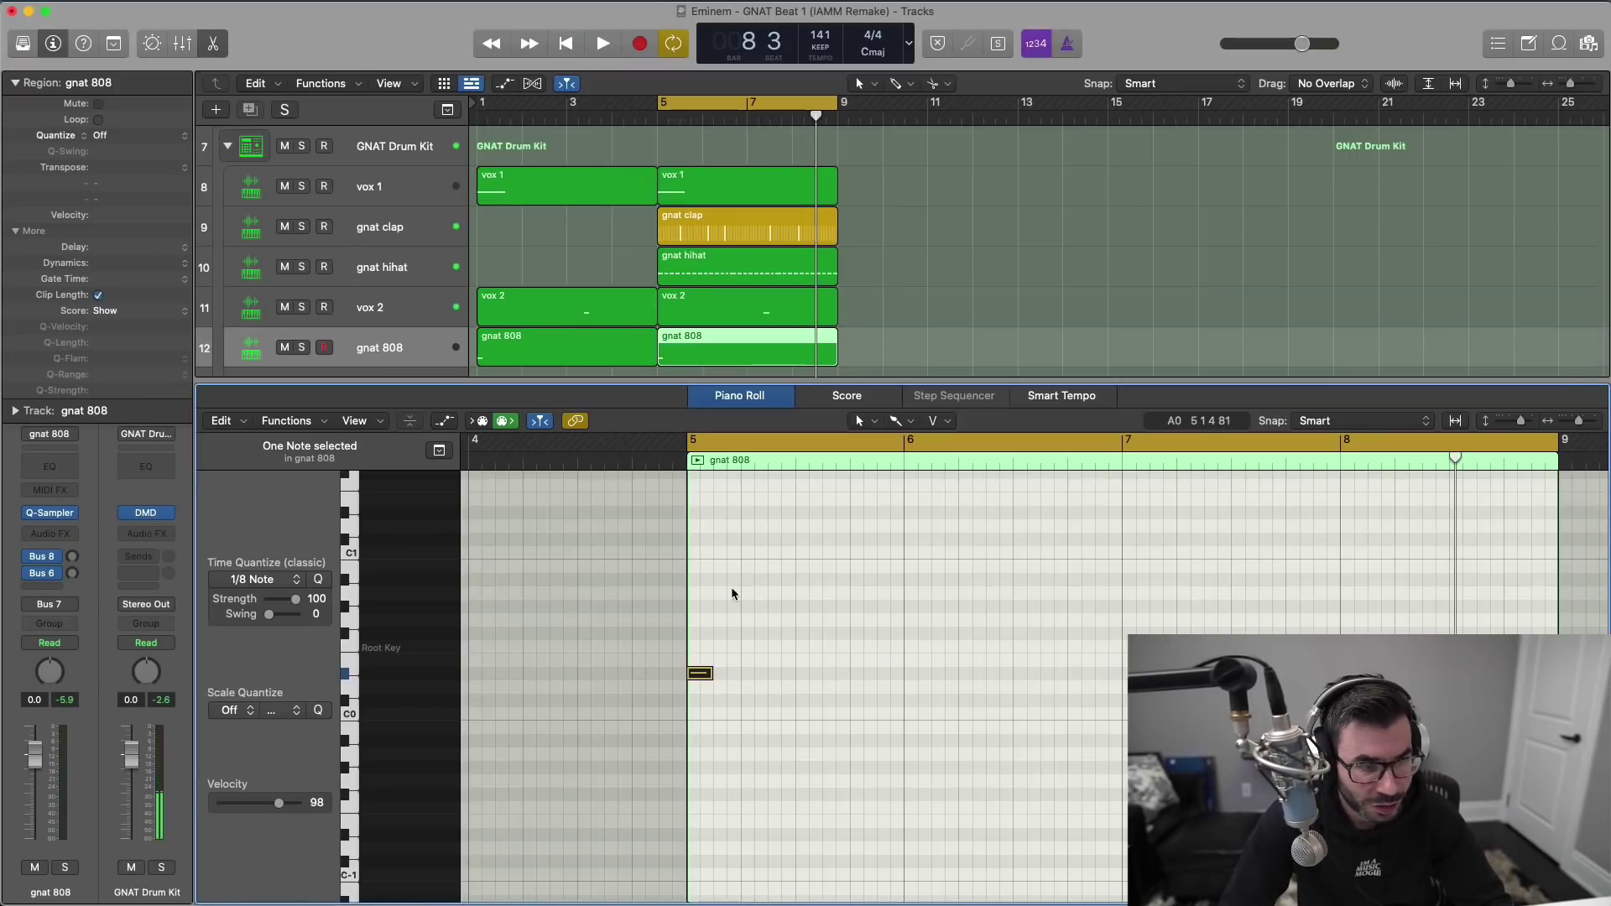
drag(711, 688, 601, 716)
key(space)
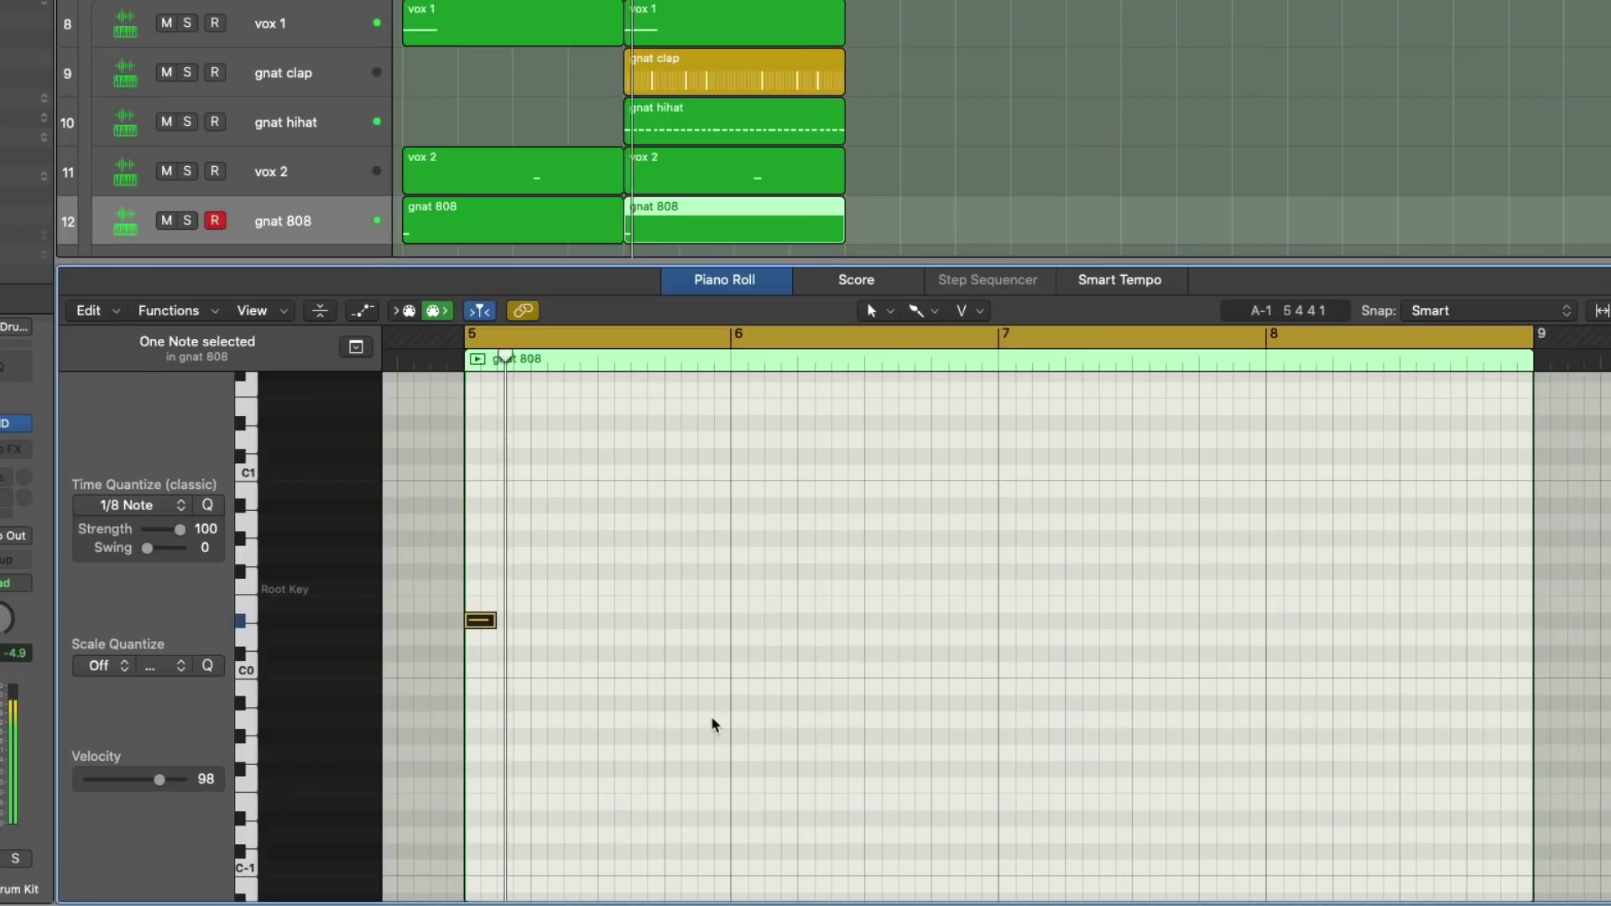
super+click(713, 620)
click(806, 681)
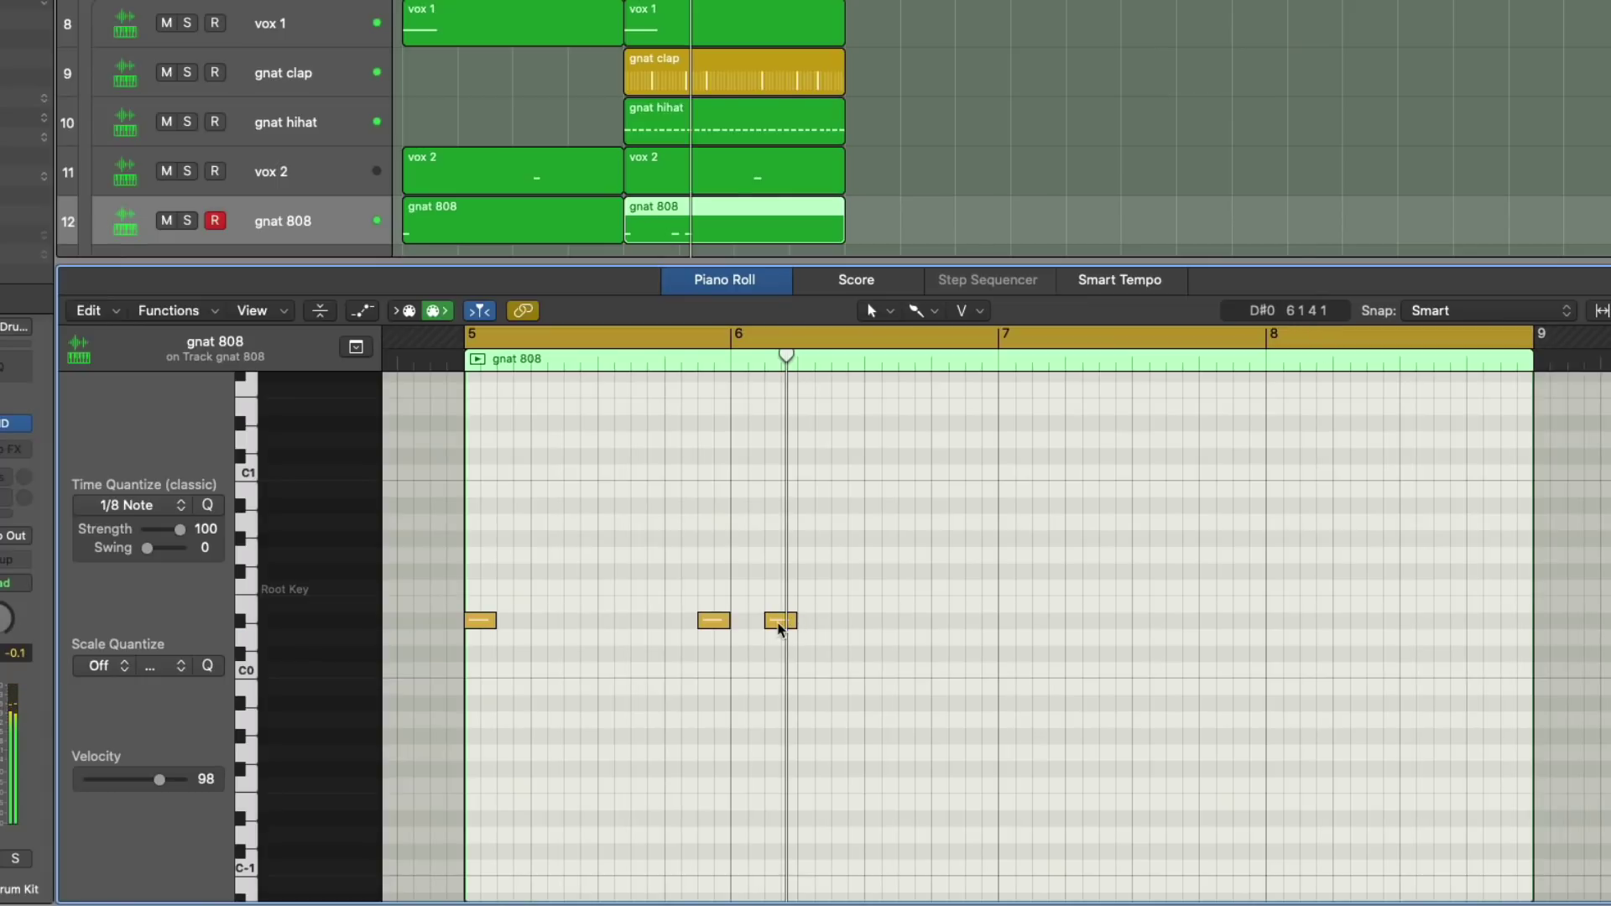
double_click(788, 620)
Step: Assign the Pencil Tool as the secondary tool and add 1/16 D#0 notes on beat 2 of bar 6 and beat 1 of bar 7
click(923, 311)
click(918, 374)
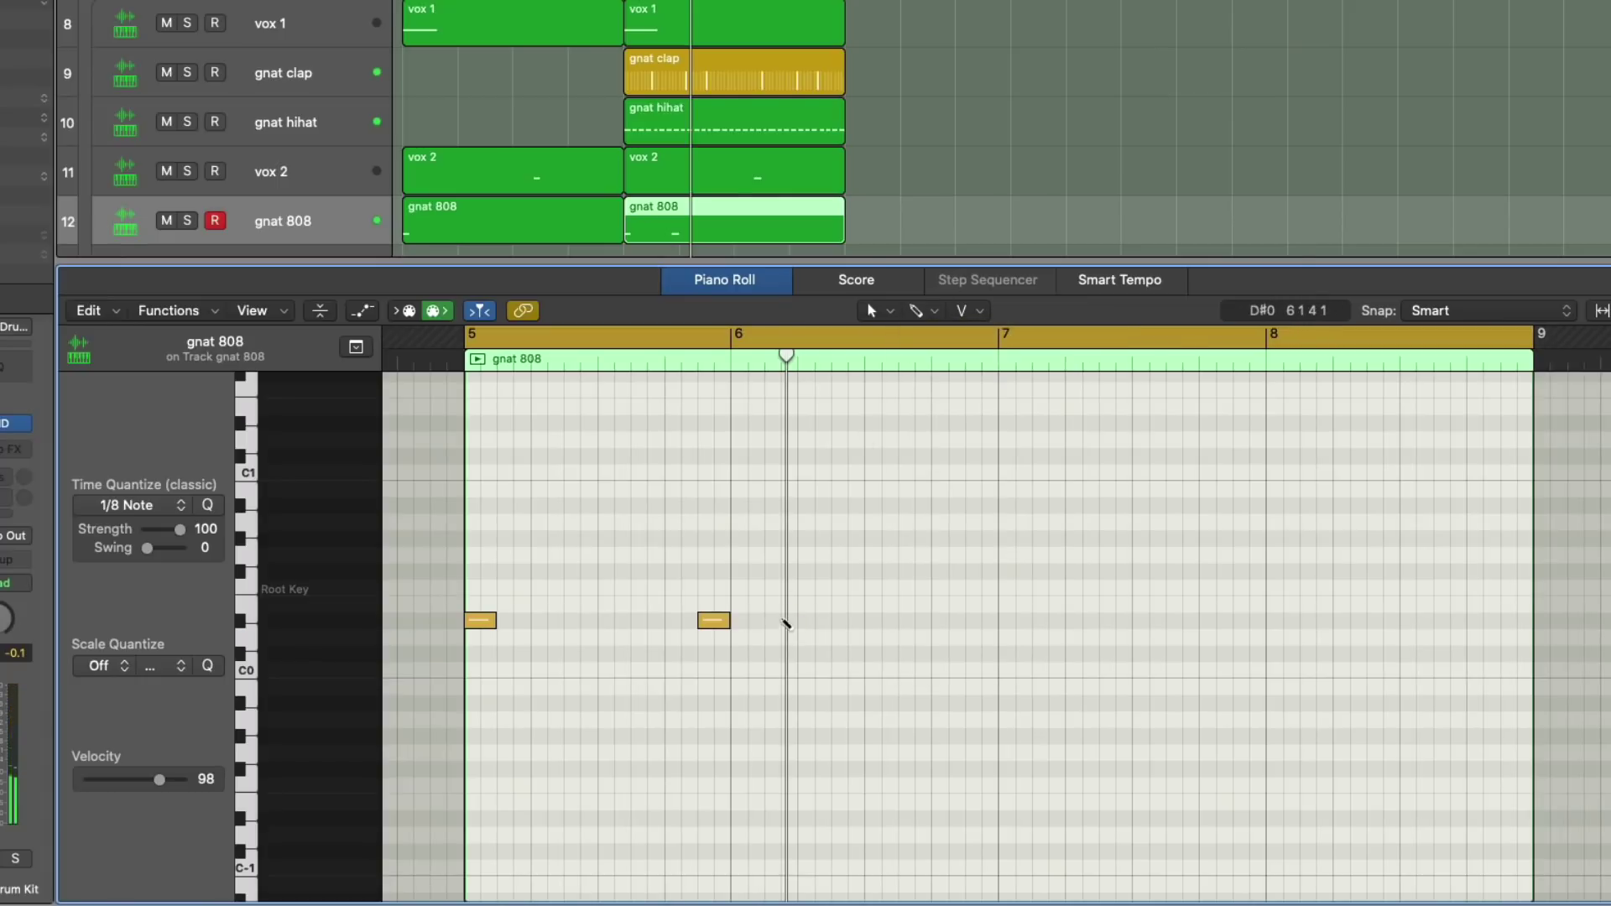
super+click(788, 620)
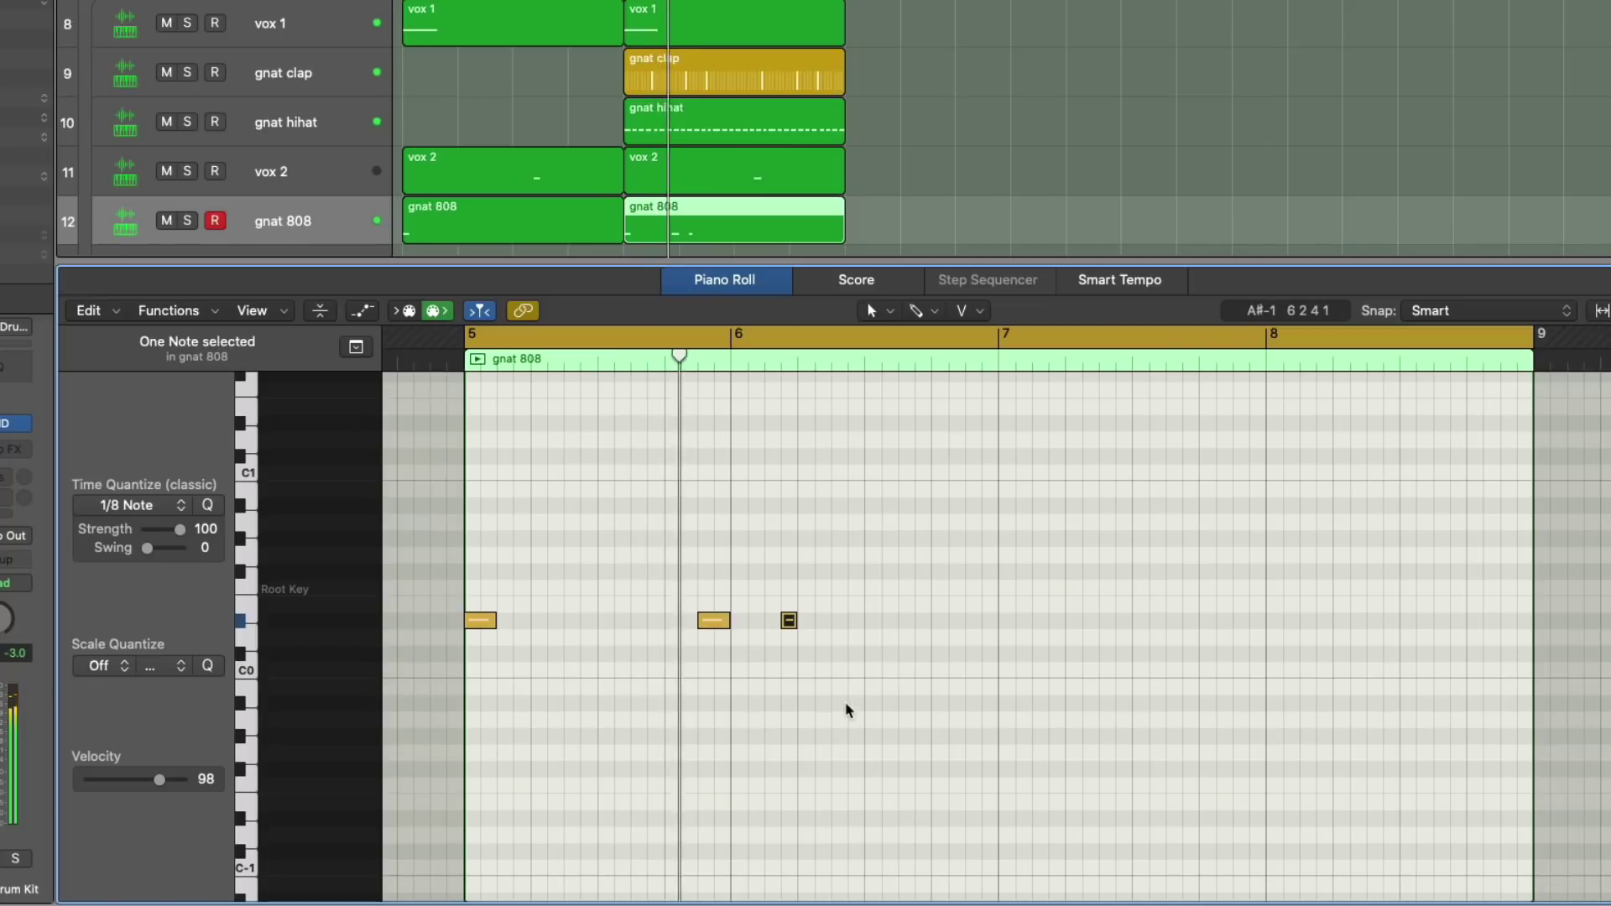
super+click(806, 621)
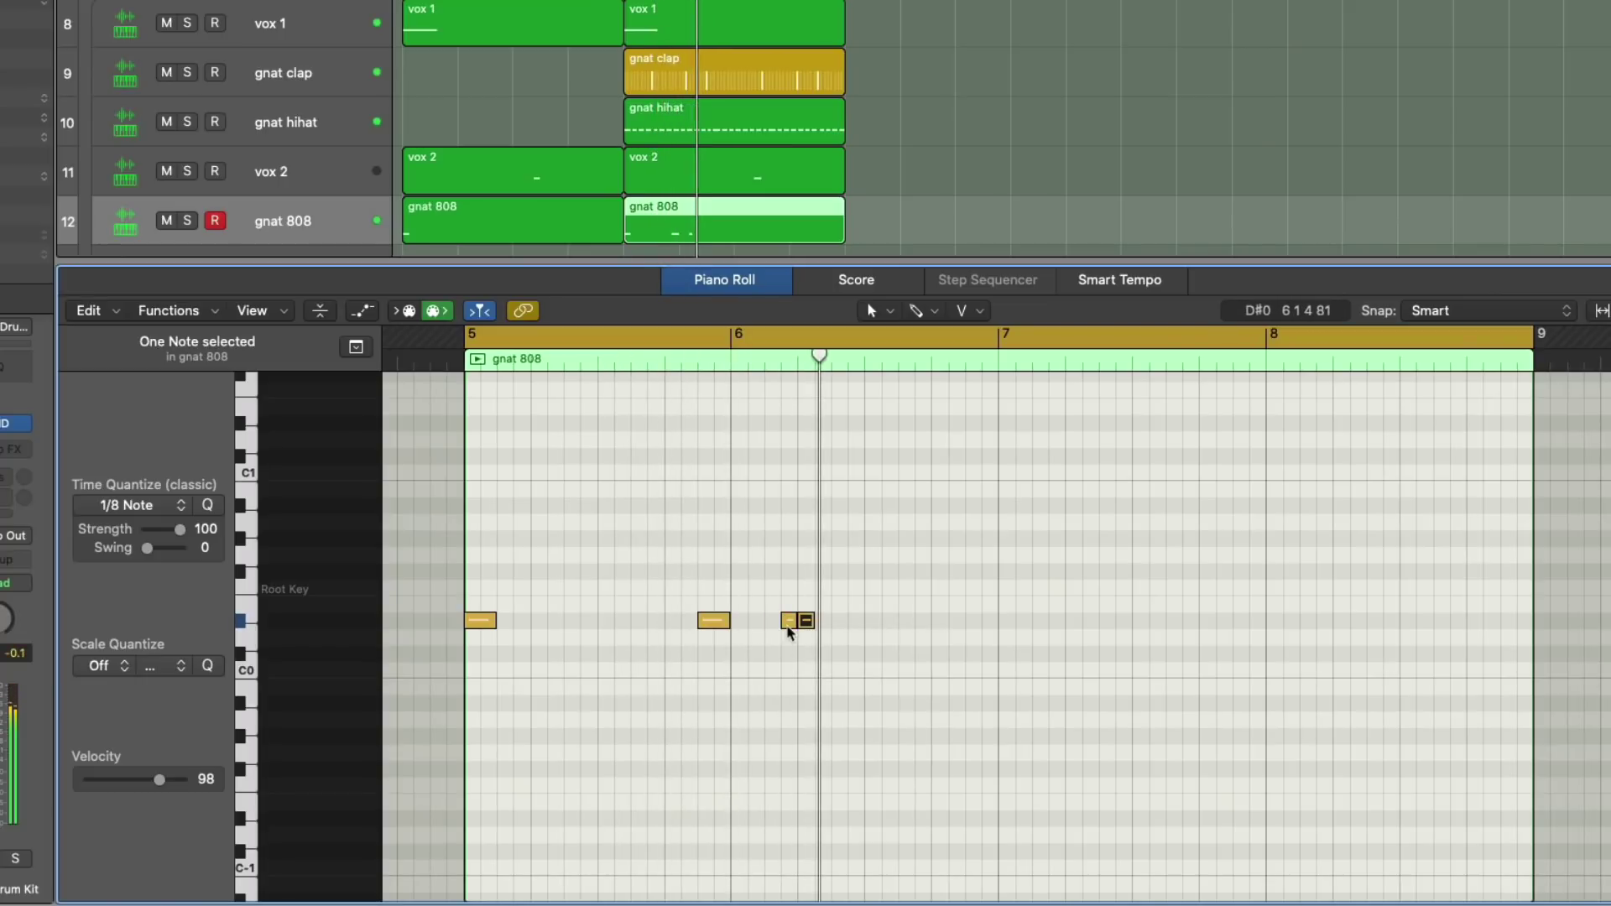
key(Return)
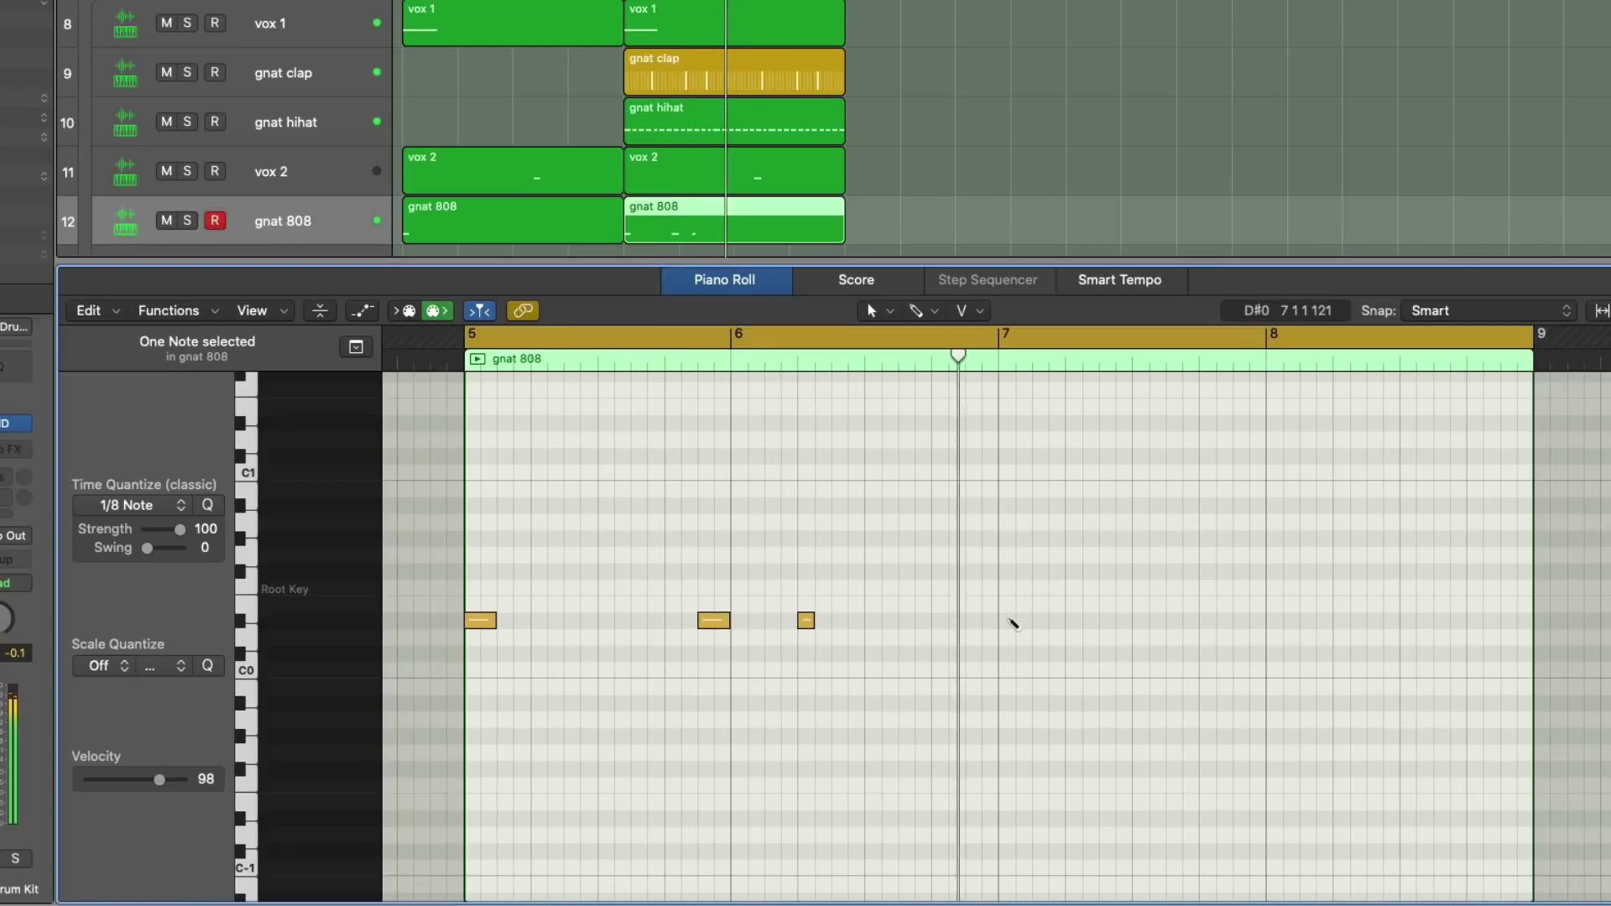
super+click(1007, 621)
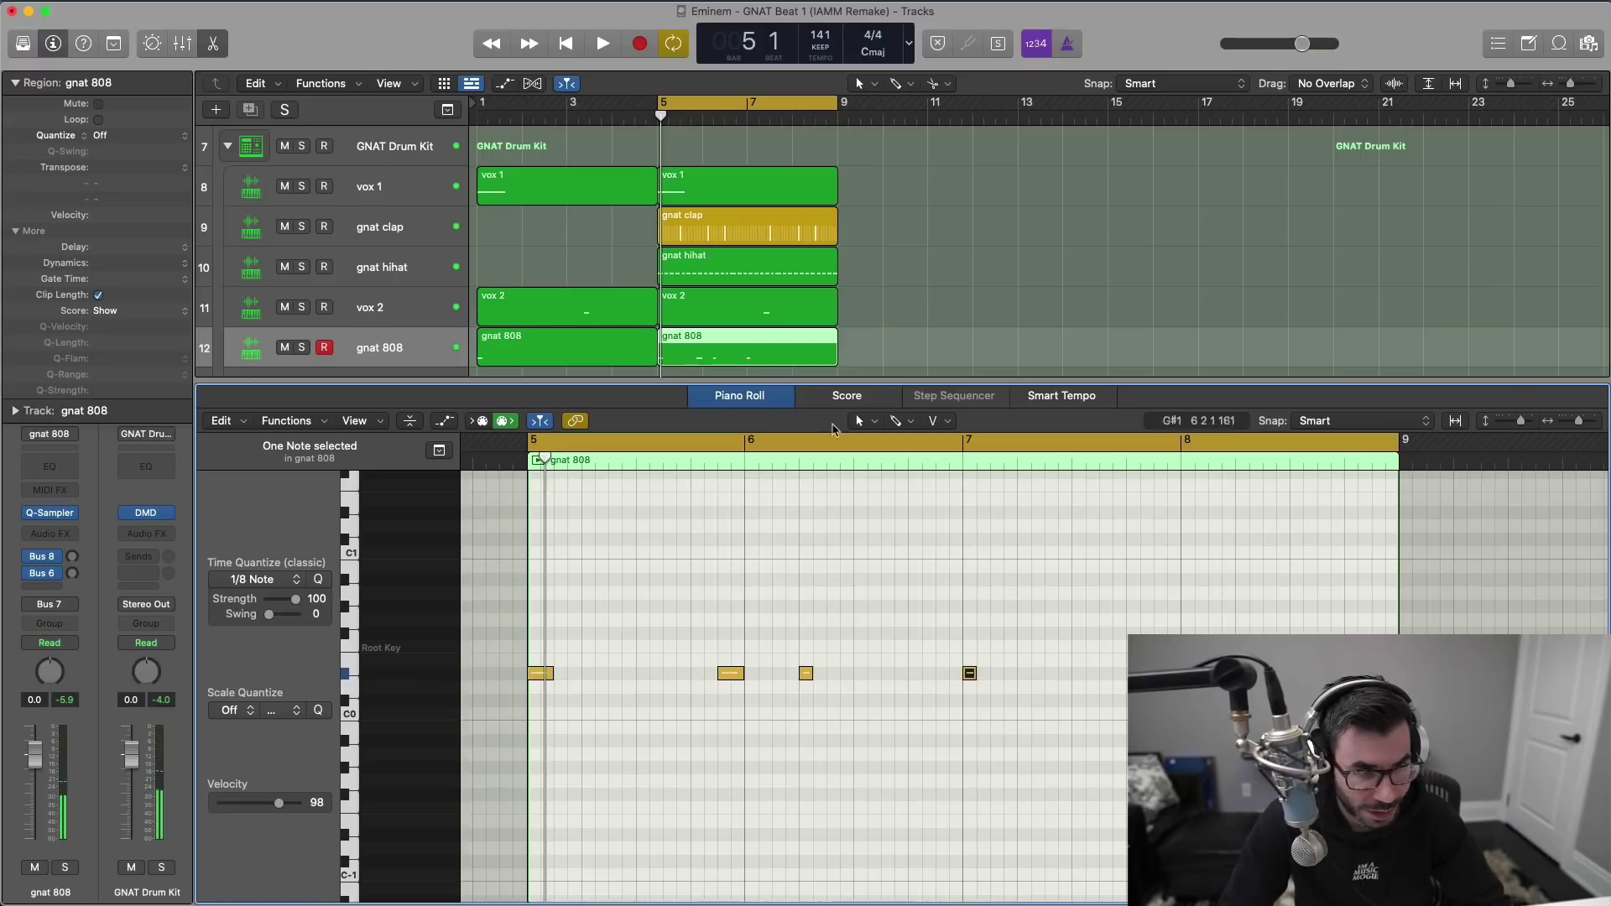
Step: Assign the Brush Tool, set time quantize to 1/32 Note and paint a D#0 roll across beat 4 of bar 6
click(898, 422)
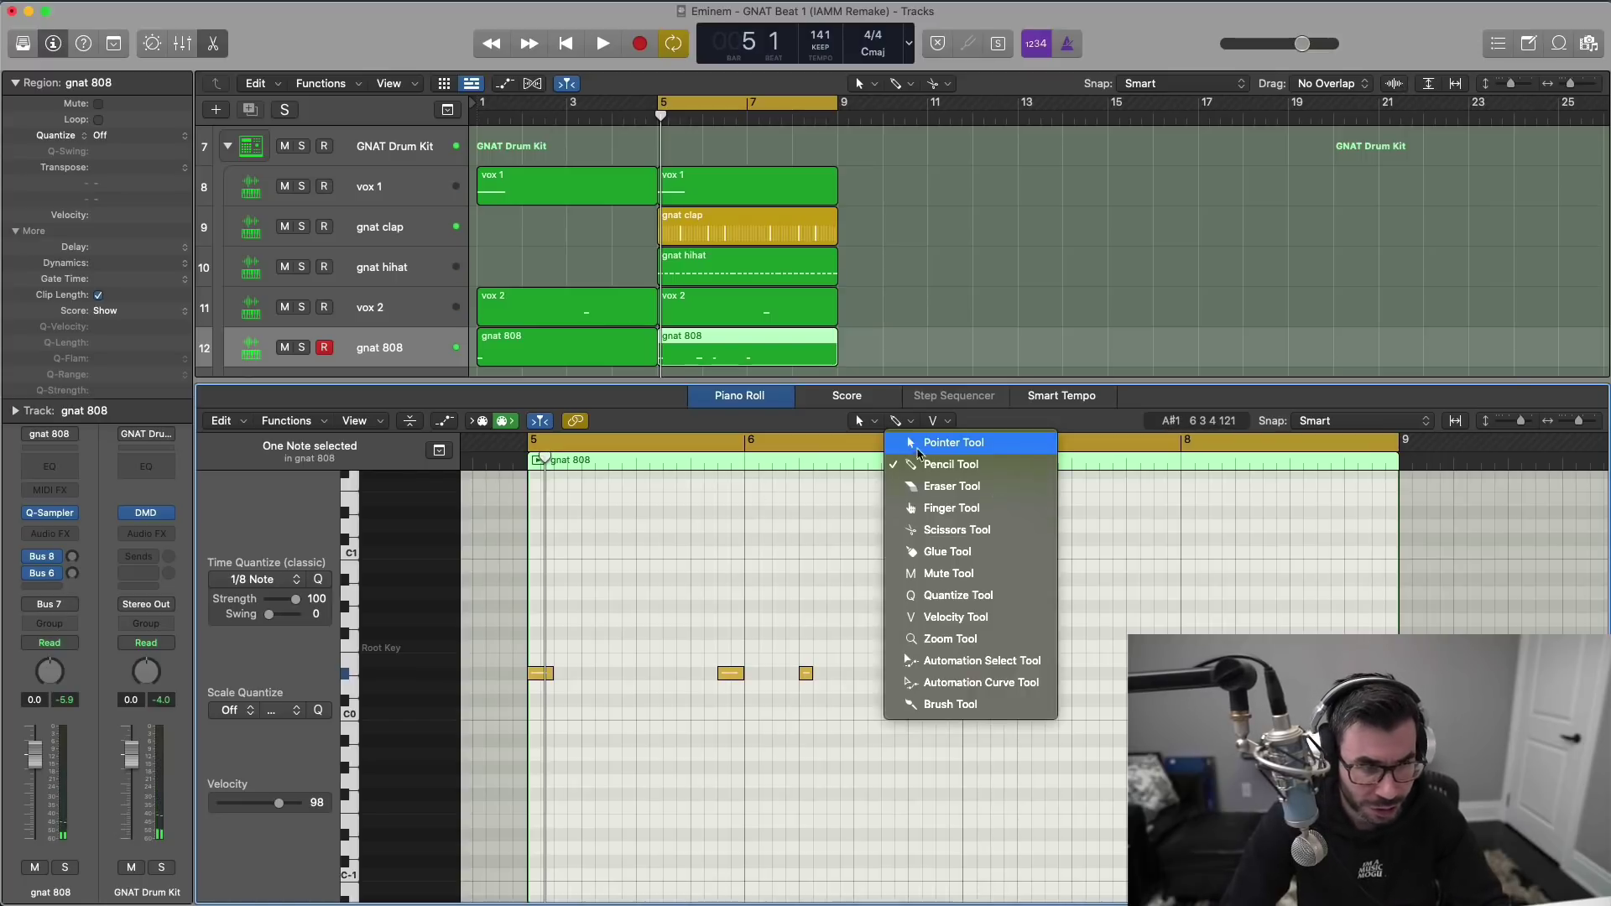
click(952, 704)
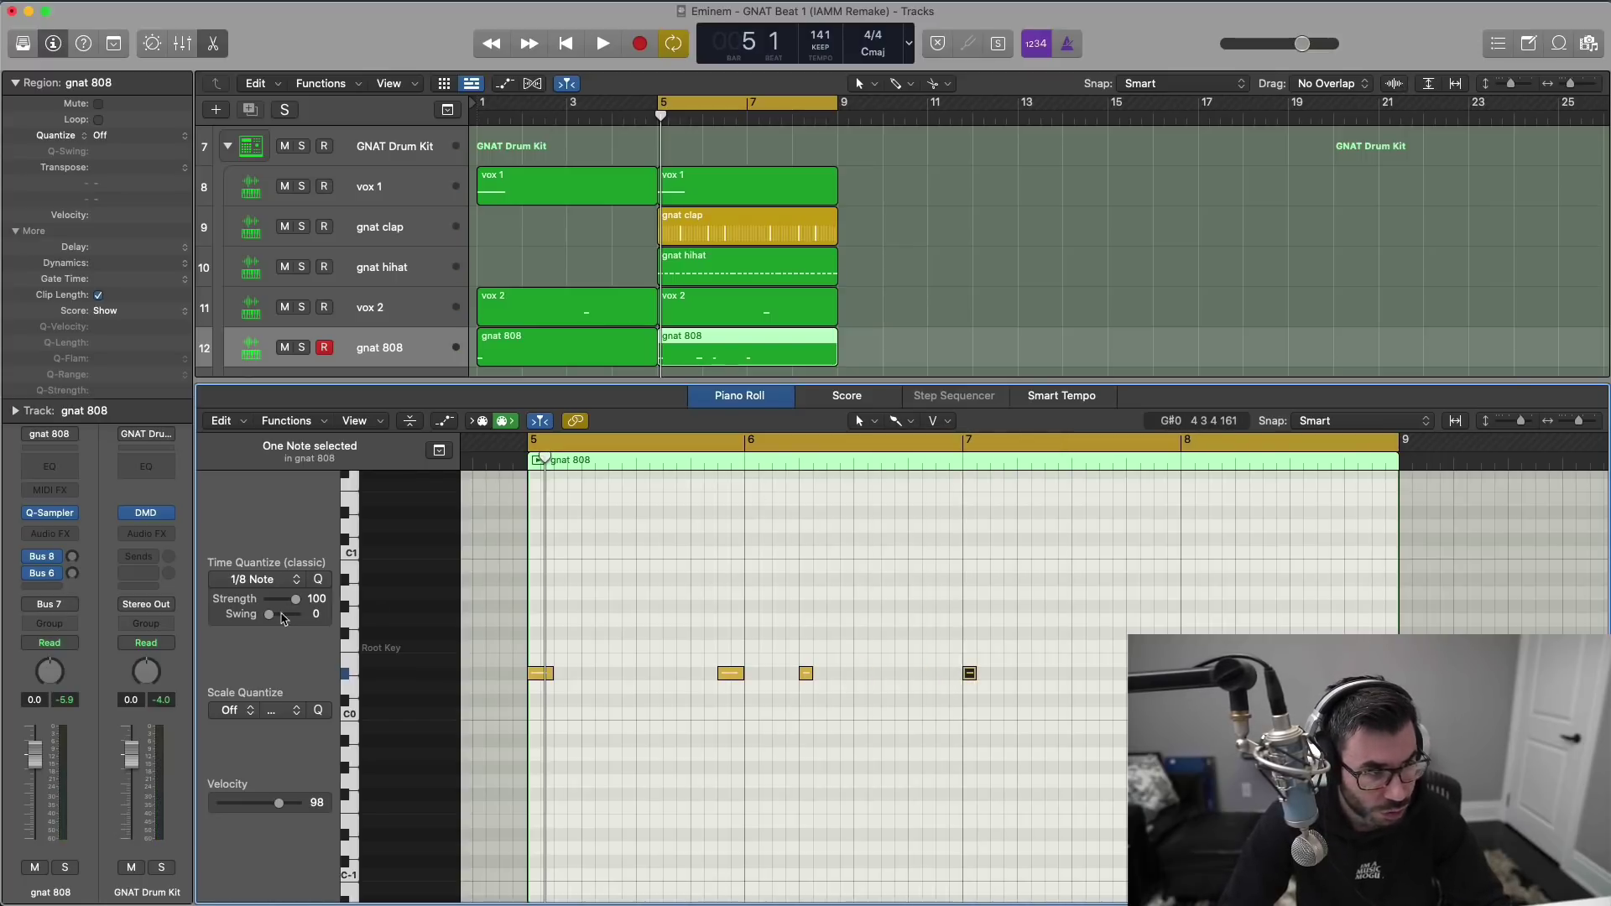
click(263, 580)
click(303, 699)
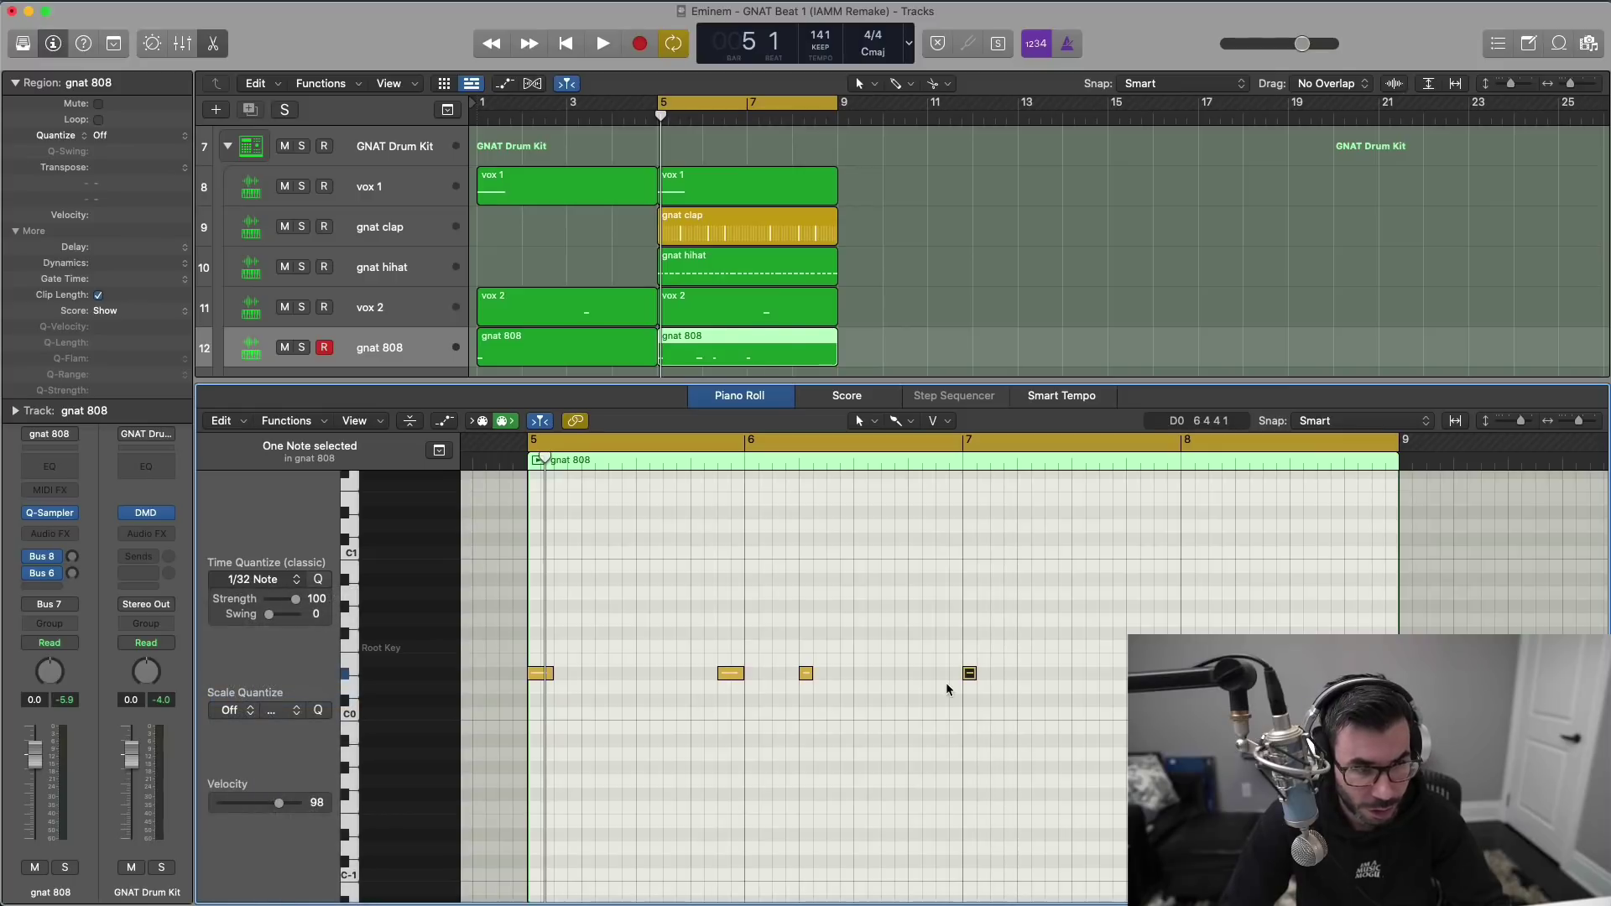
click(916, 675)
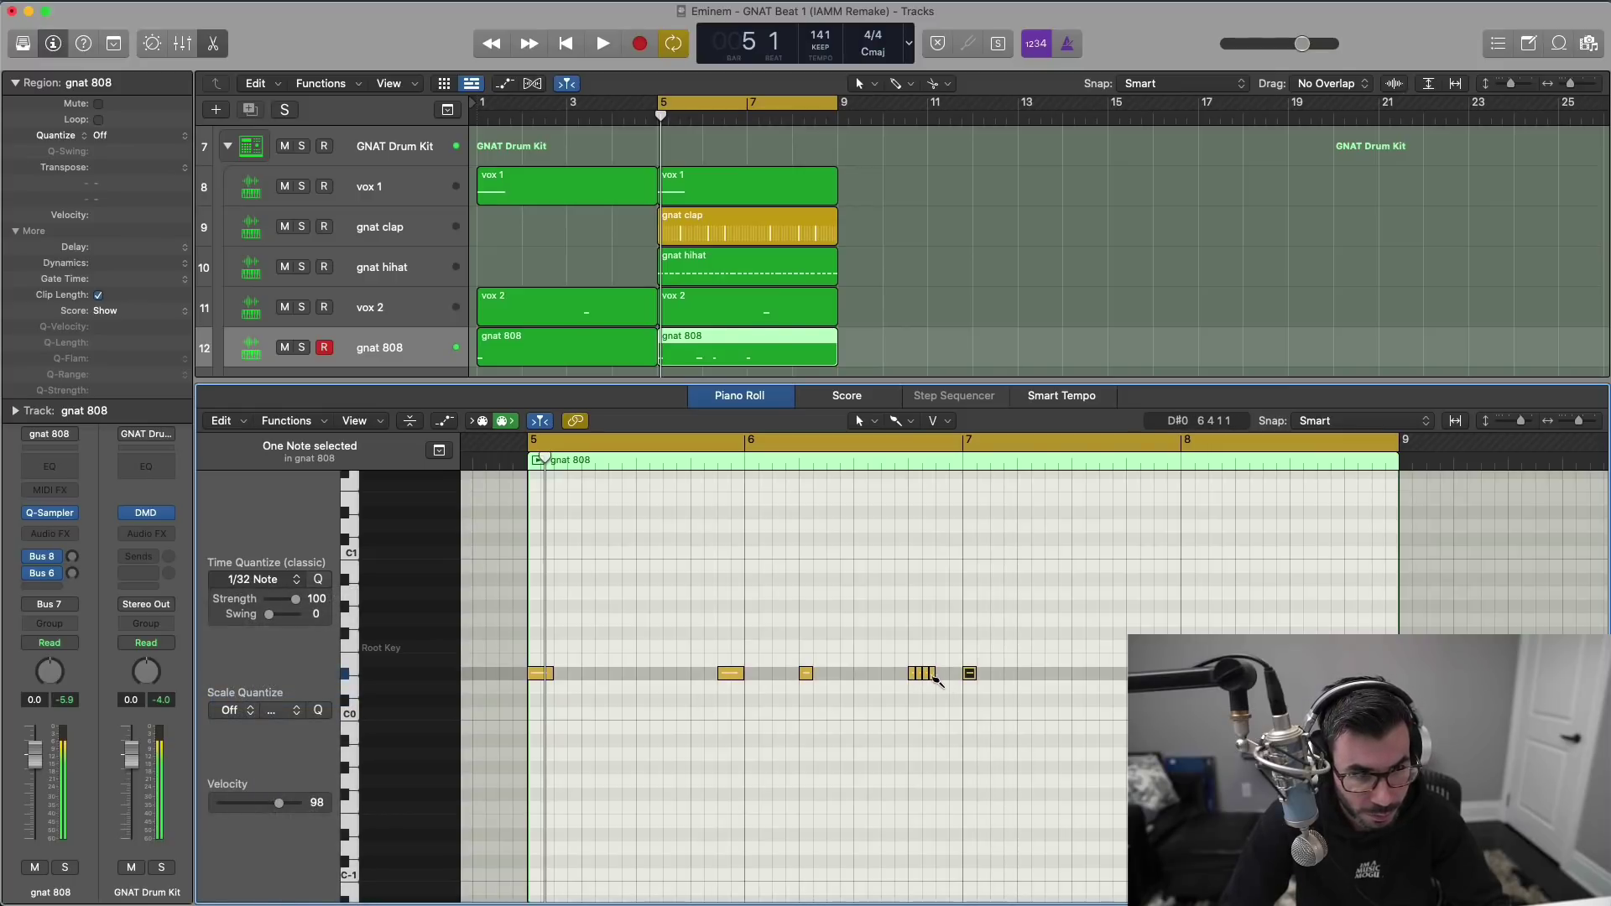
click(966, 681)
key(space)
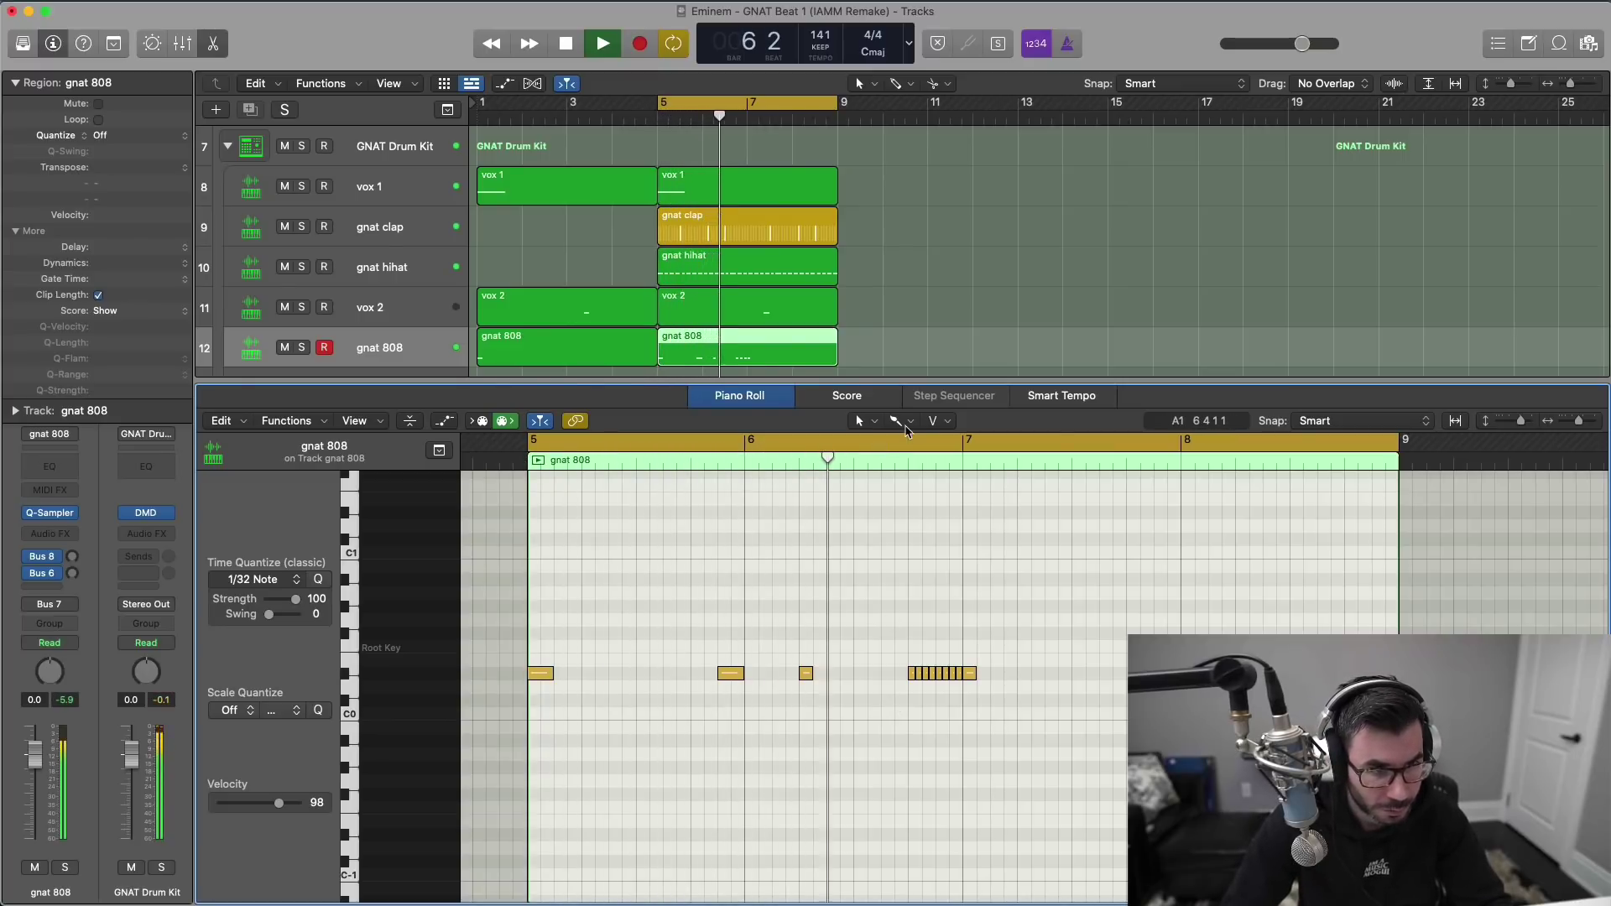
Step: Return the secondary tool to the Pencil Tool and ramp the 1/32 roll's note velocities upward from about 22 towards bar 7
key(t)
click(916, 466)
key(space)
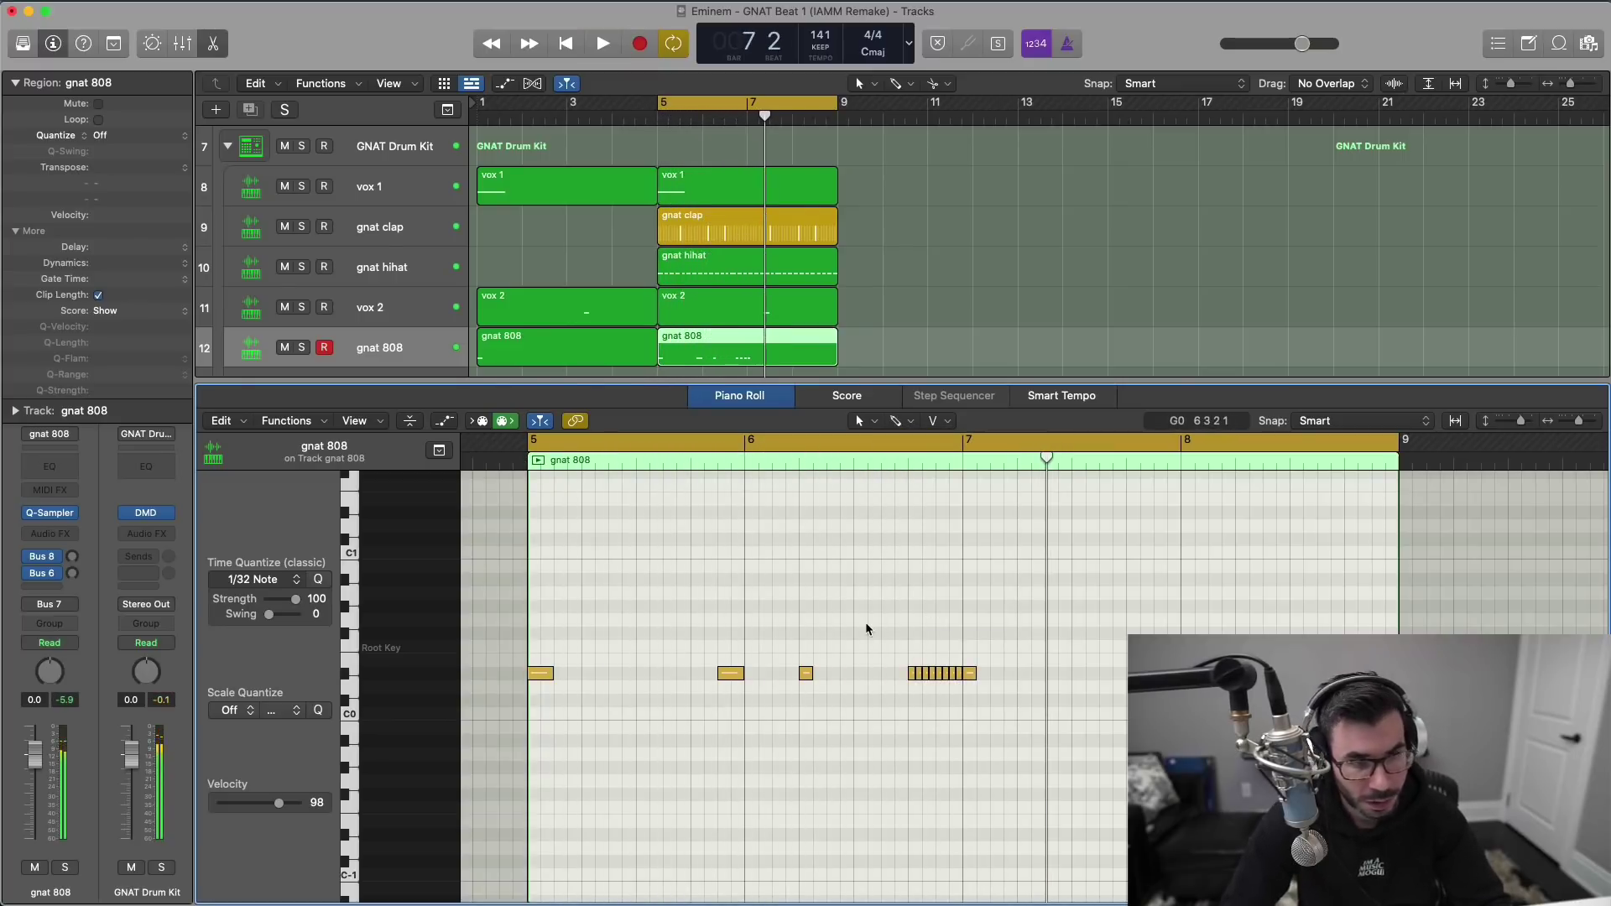
click(417, 422)
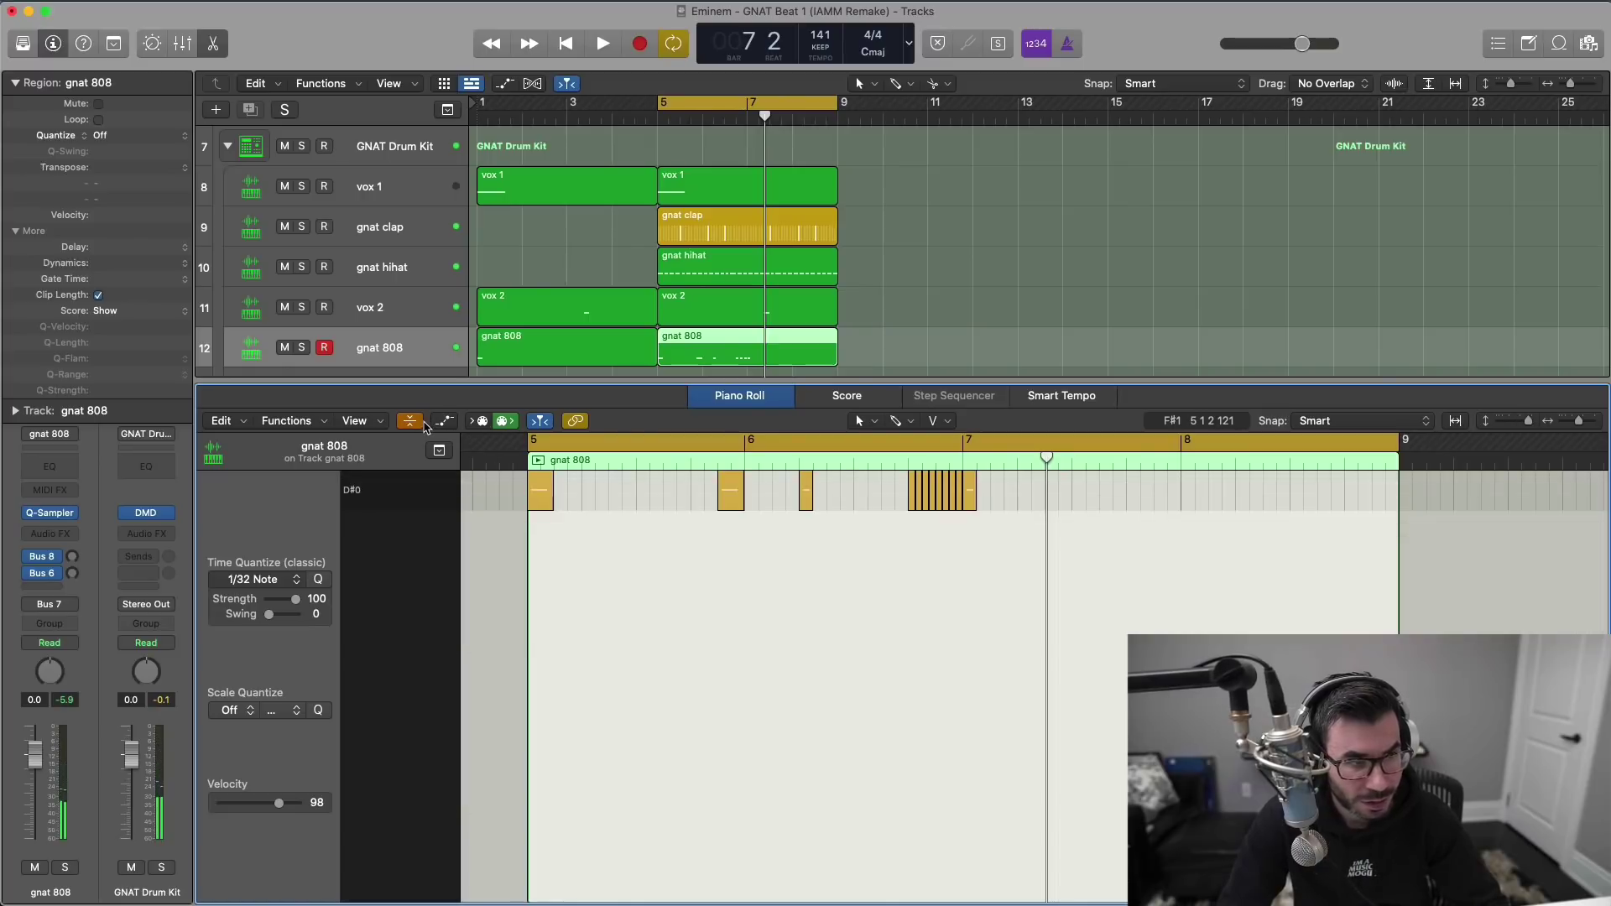
click(419, 422)
click(446, 421)
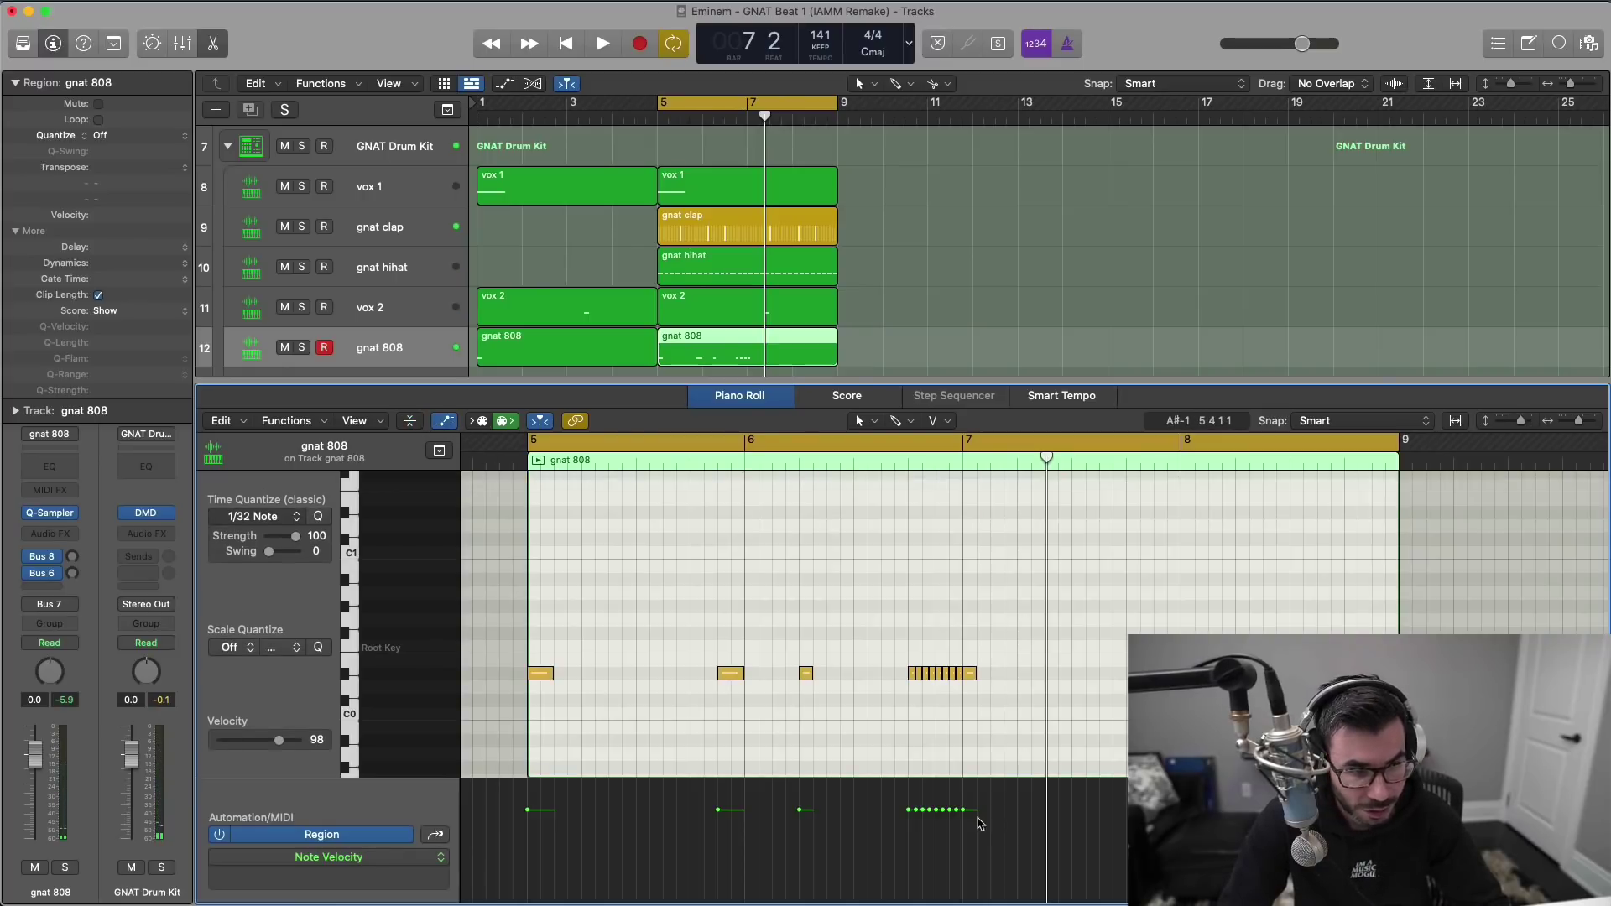
drag(959, 819, 909, 882)
key(space)
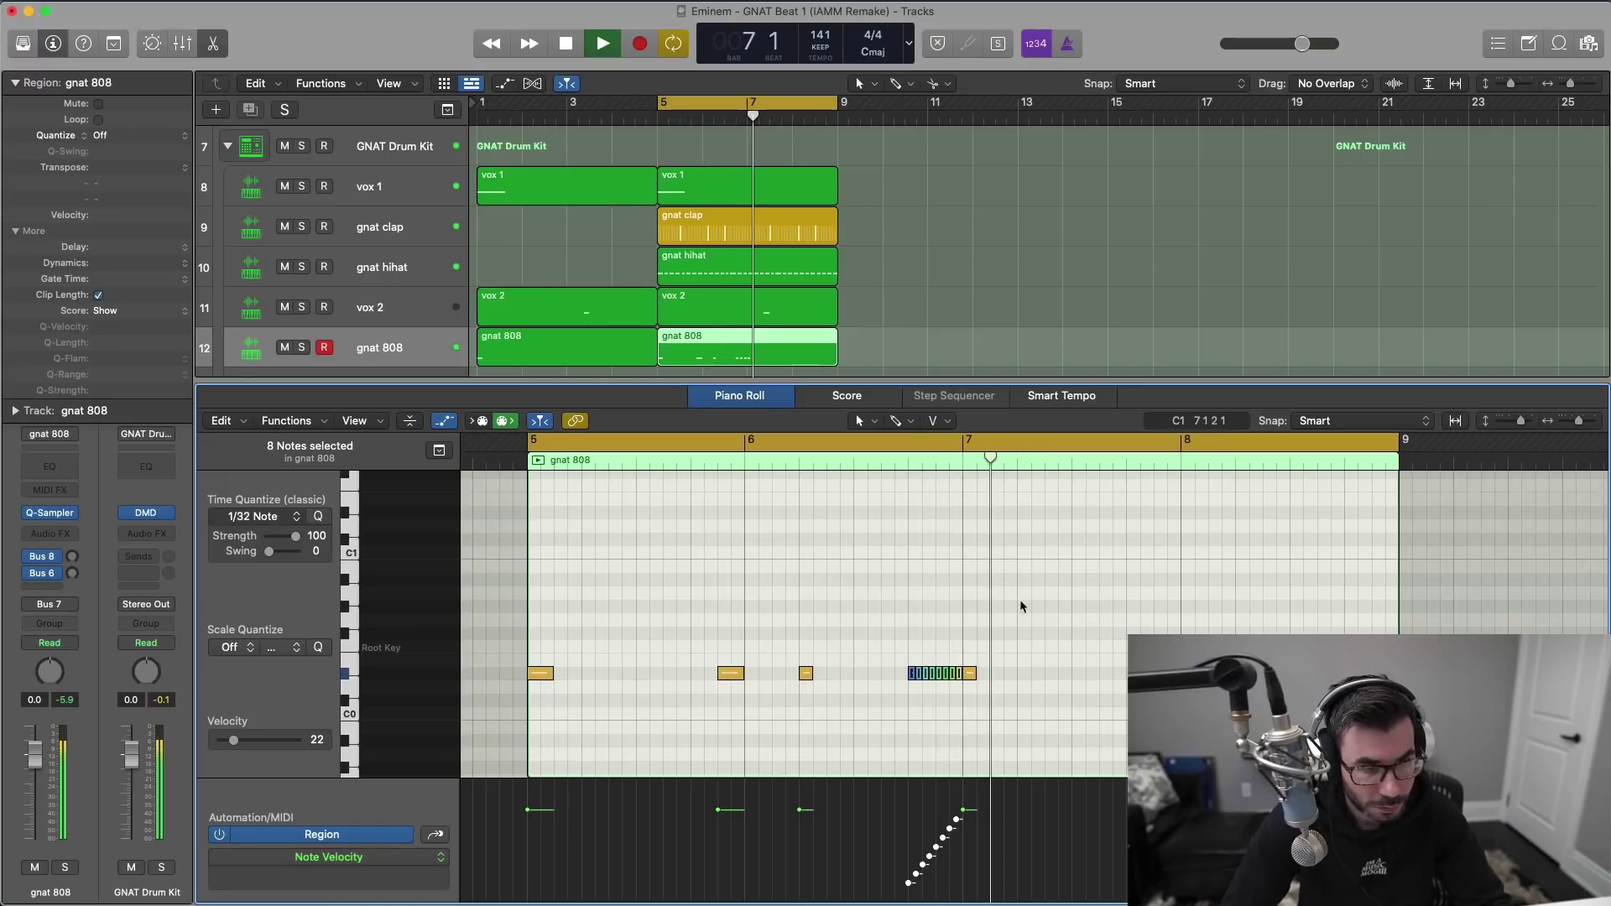
Step: Cycle bars 7 and 8 and add 1/16 D#0 notes on the last eighth of bar 7 and on beat 2 of bar 8
scroll(1059, 647, down, 1)
key(space)
drag(997, 447, 1336, 505)
key(space)
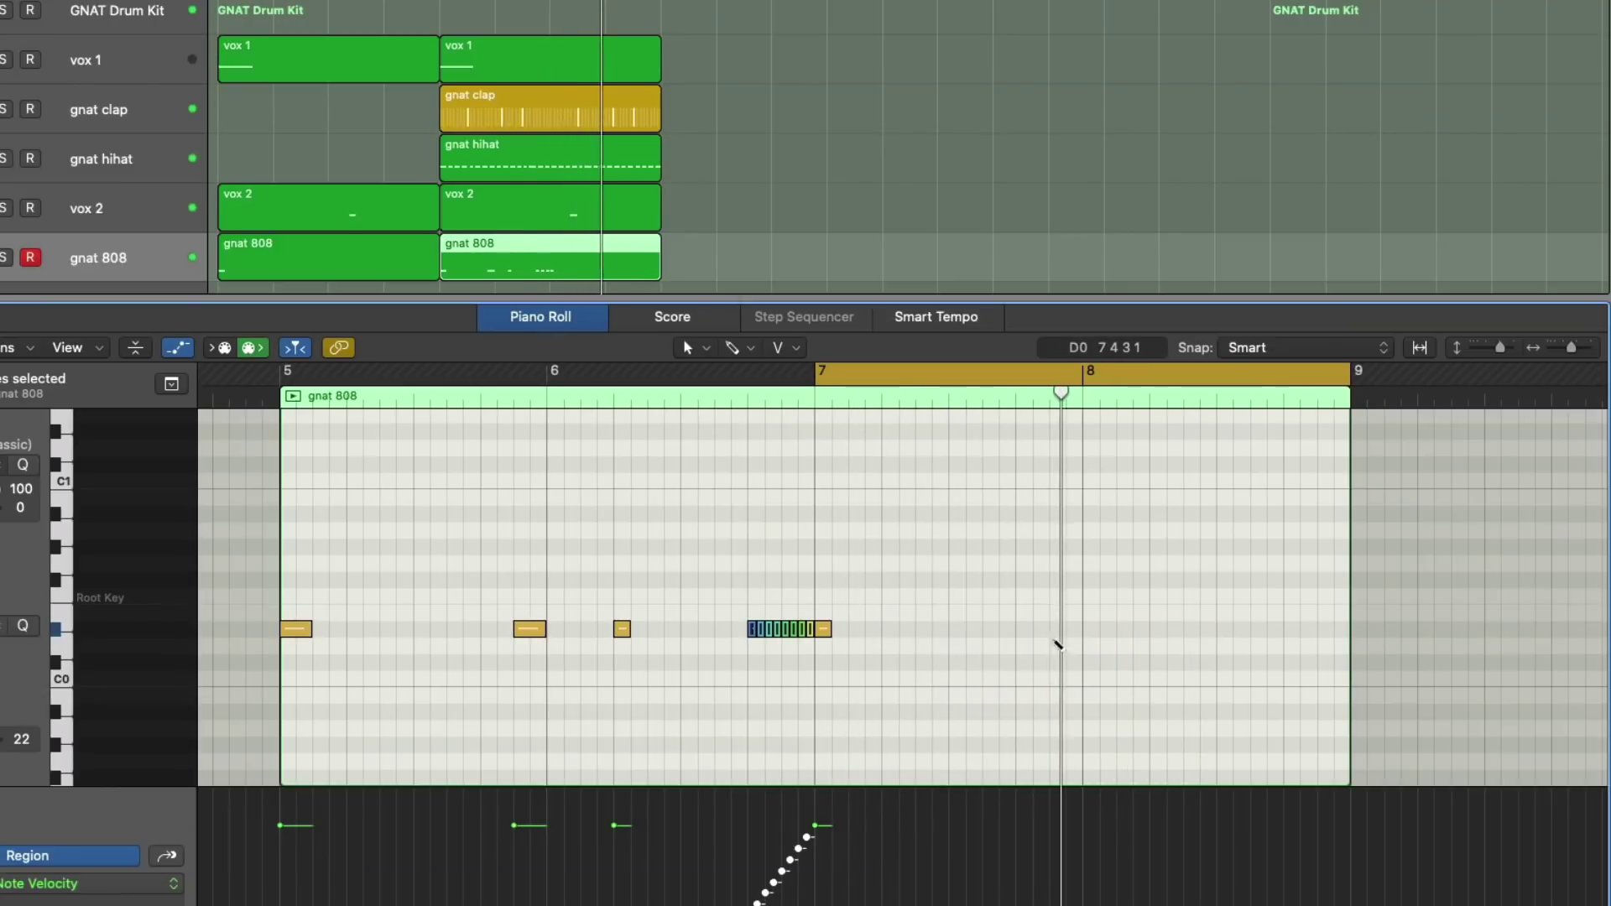
click(1056, 631)
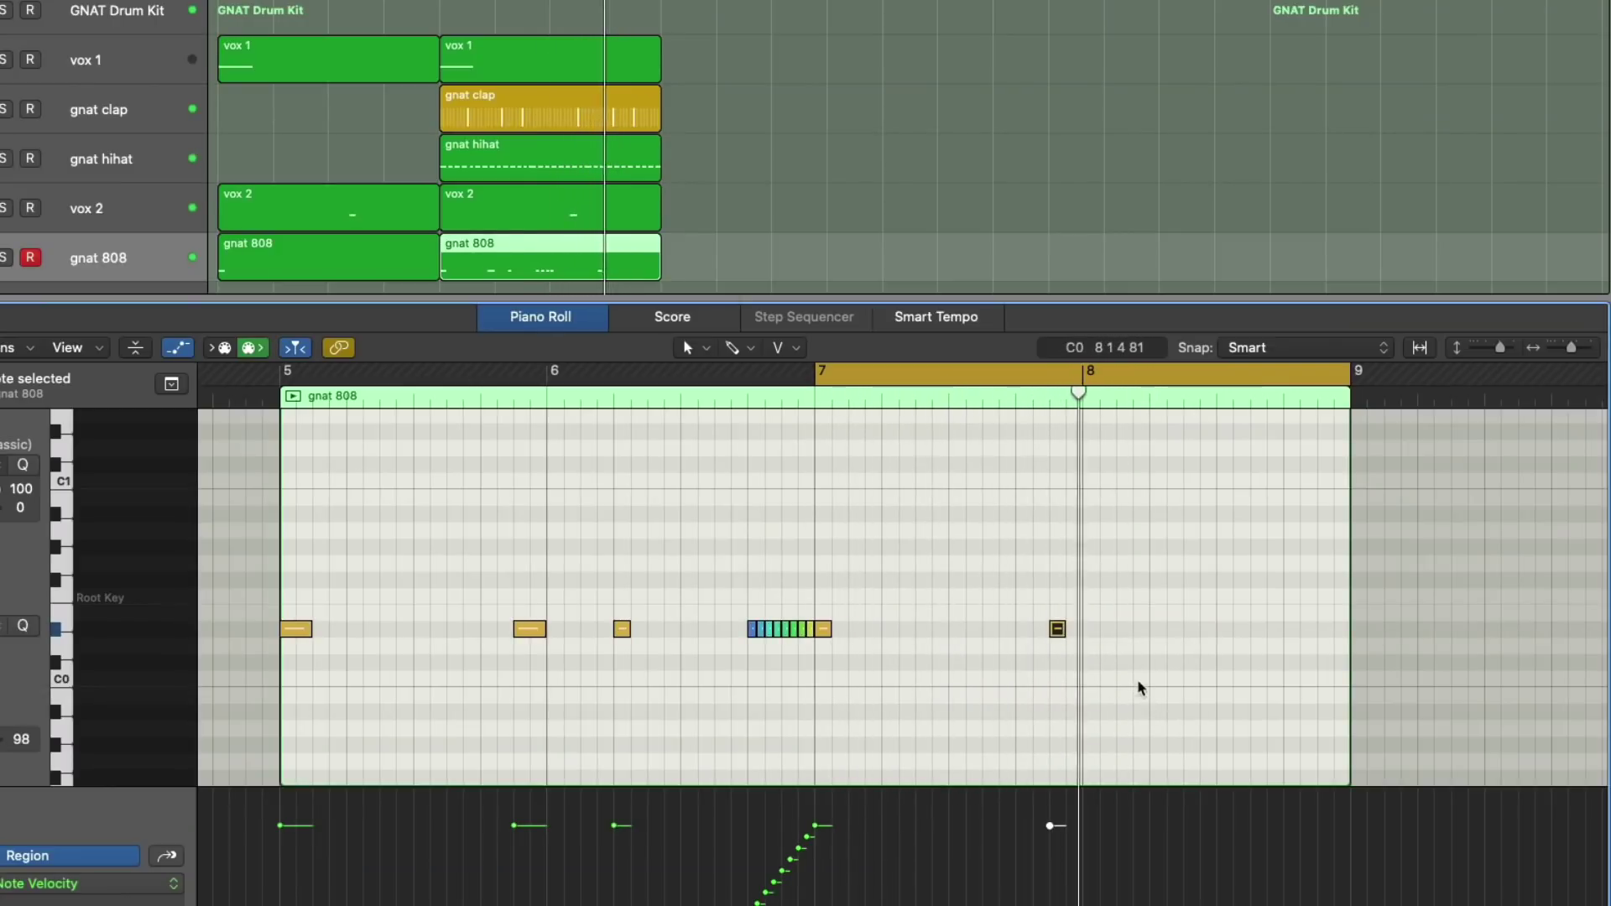
click(1156, 631)
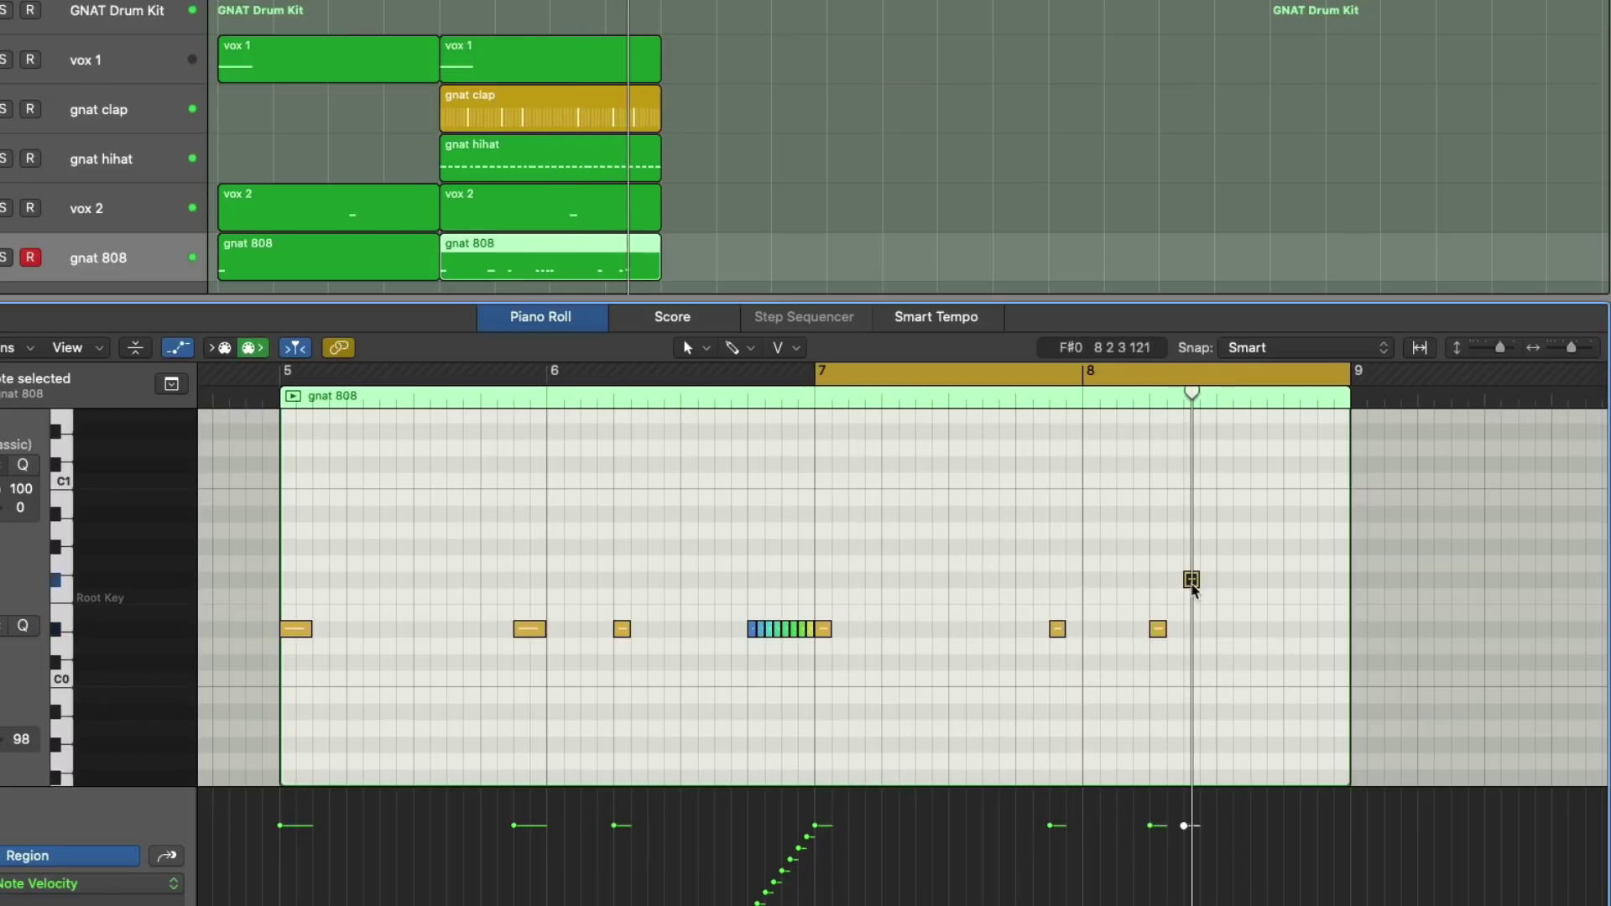
Step: Add a 1/16 B0 note on the second eighth of beat 2 in bar 8 and a C#1 note on beat 3
click(1192, 581)
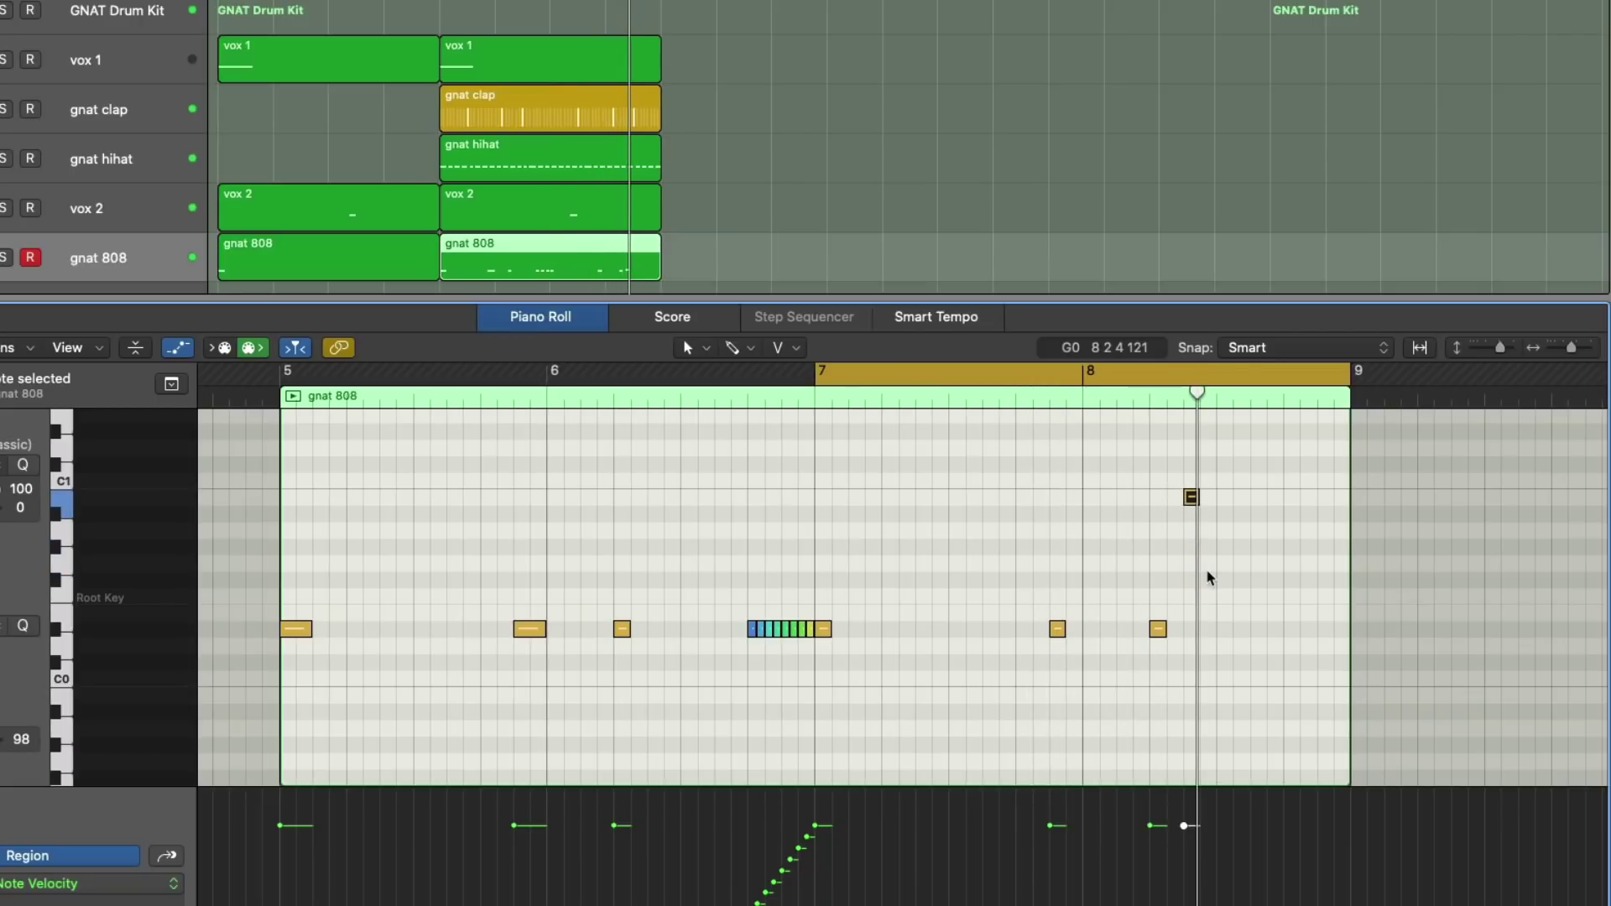
scroll(1209, 575, up, 2)
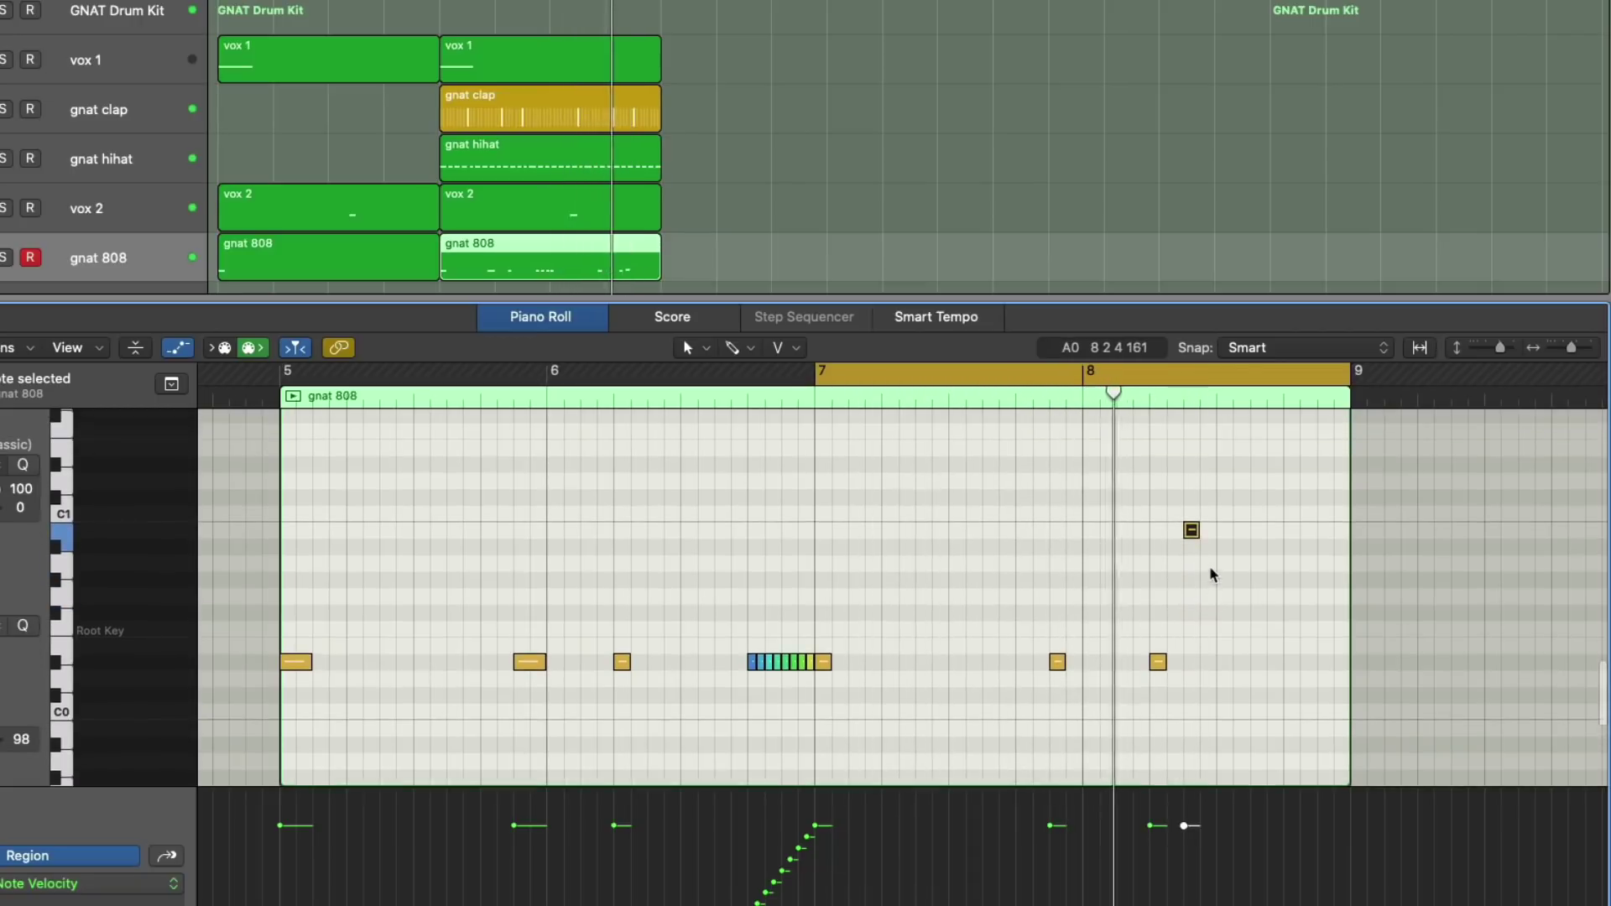
scroll(1212, 574, up, 1)
click(1240, 510)
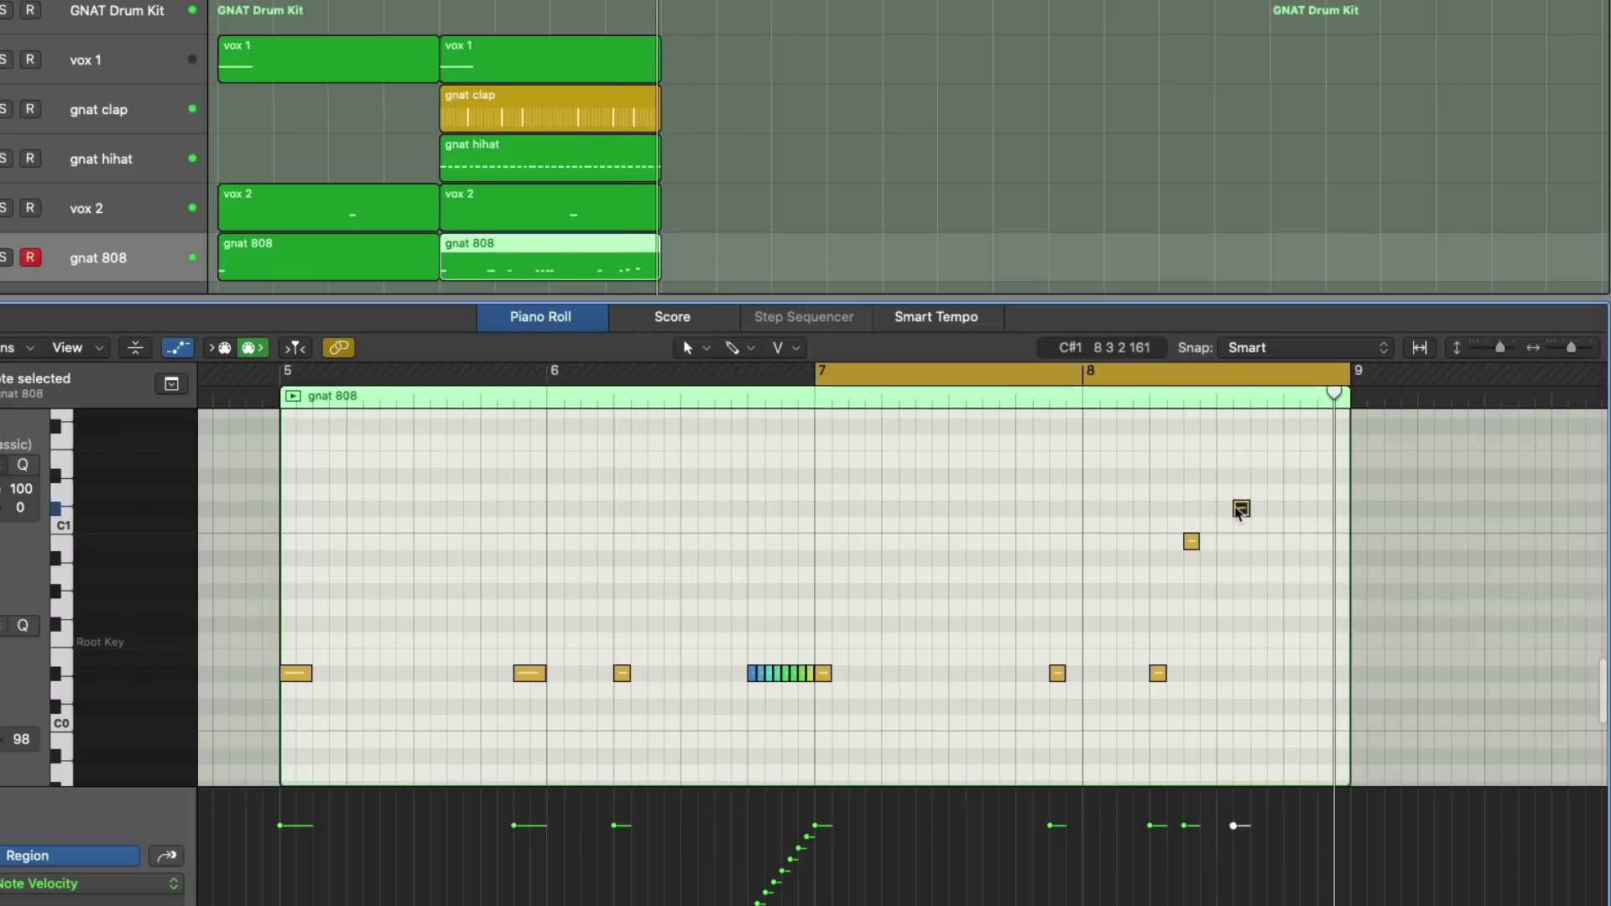
drag(1240, 509, 1226, 508)
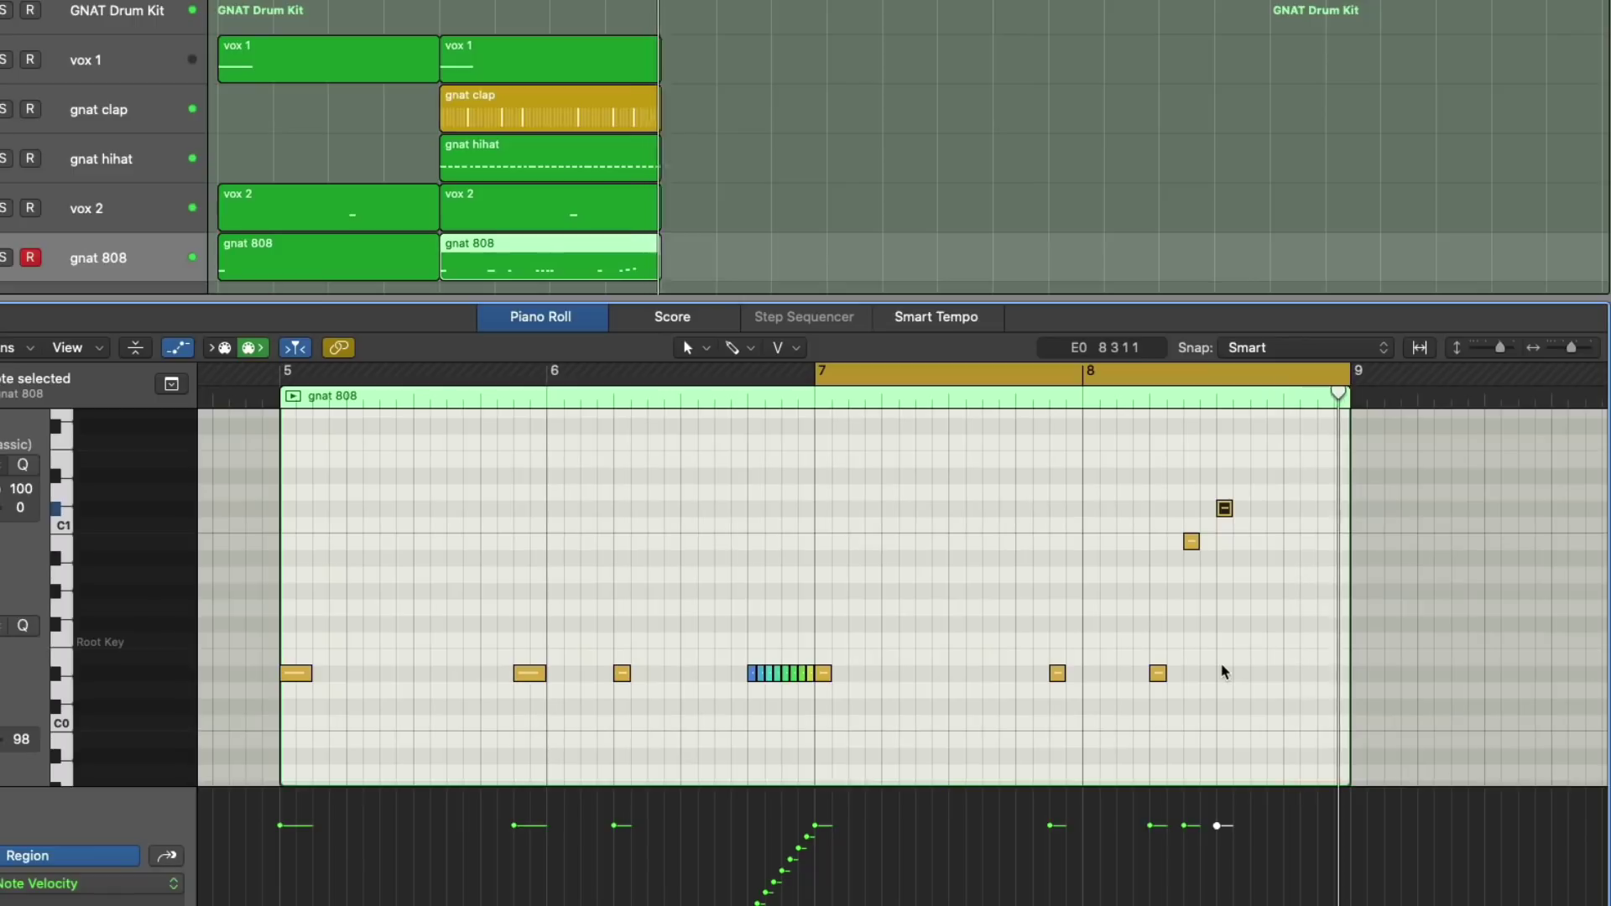
Step: Repeat all the regions of bars 5 to 8 into bars 9 to 12 and set the cycle range to the copies
key(e)
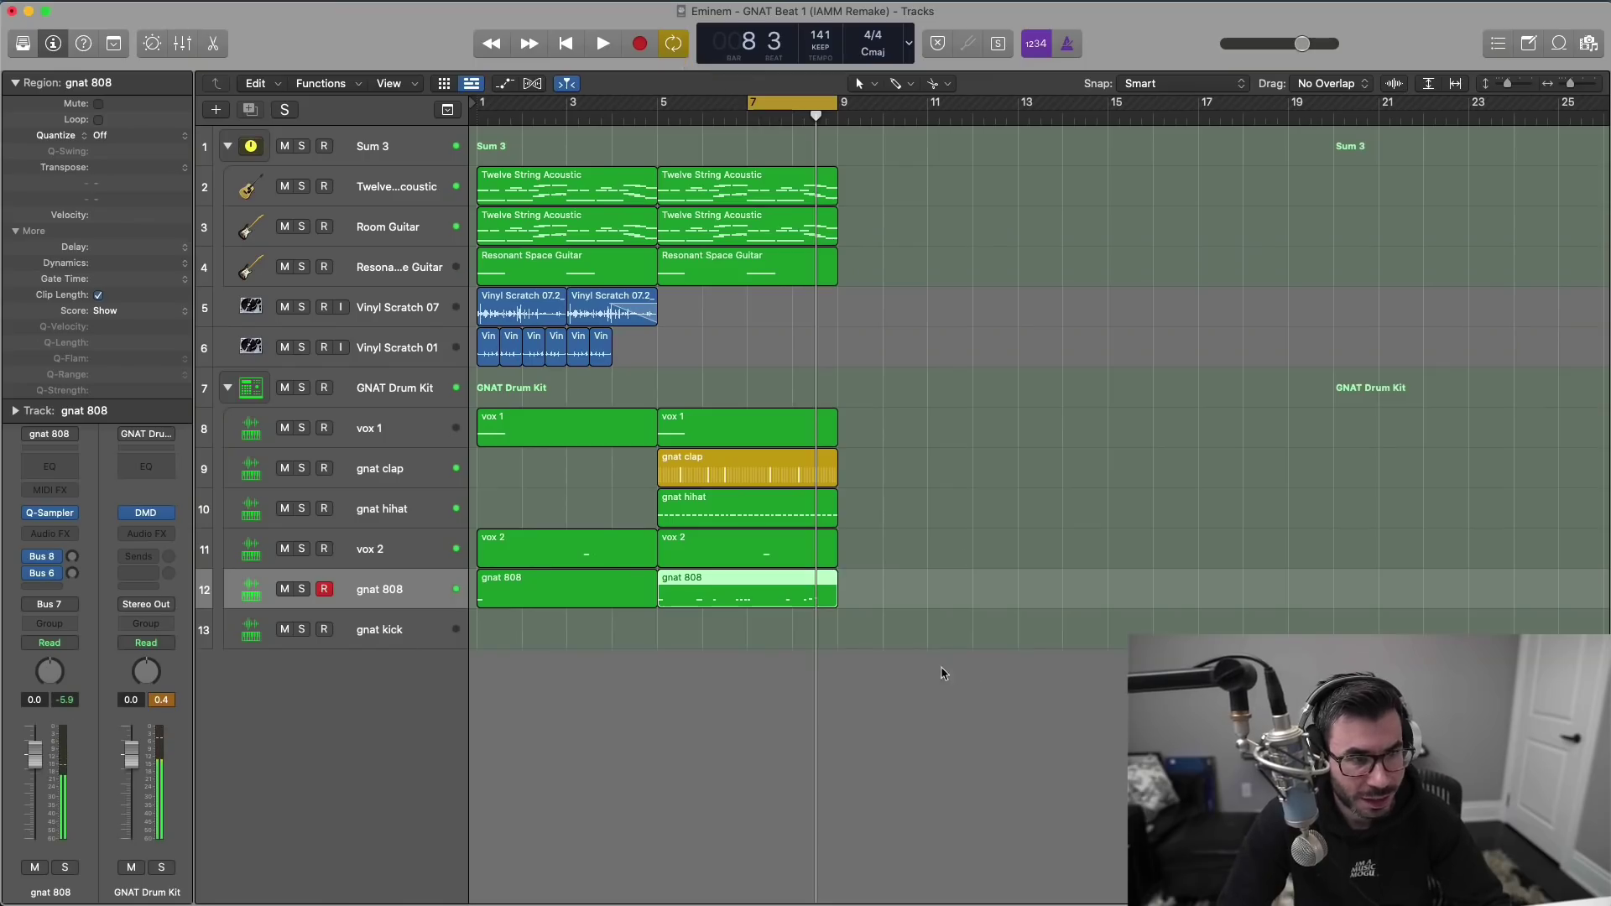
drag(791, 578, 446, 81)
key(super+r)
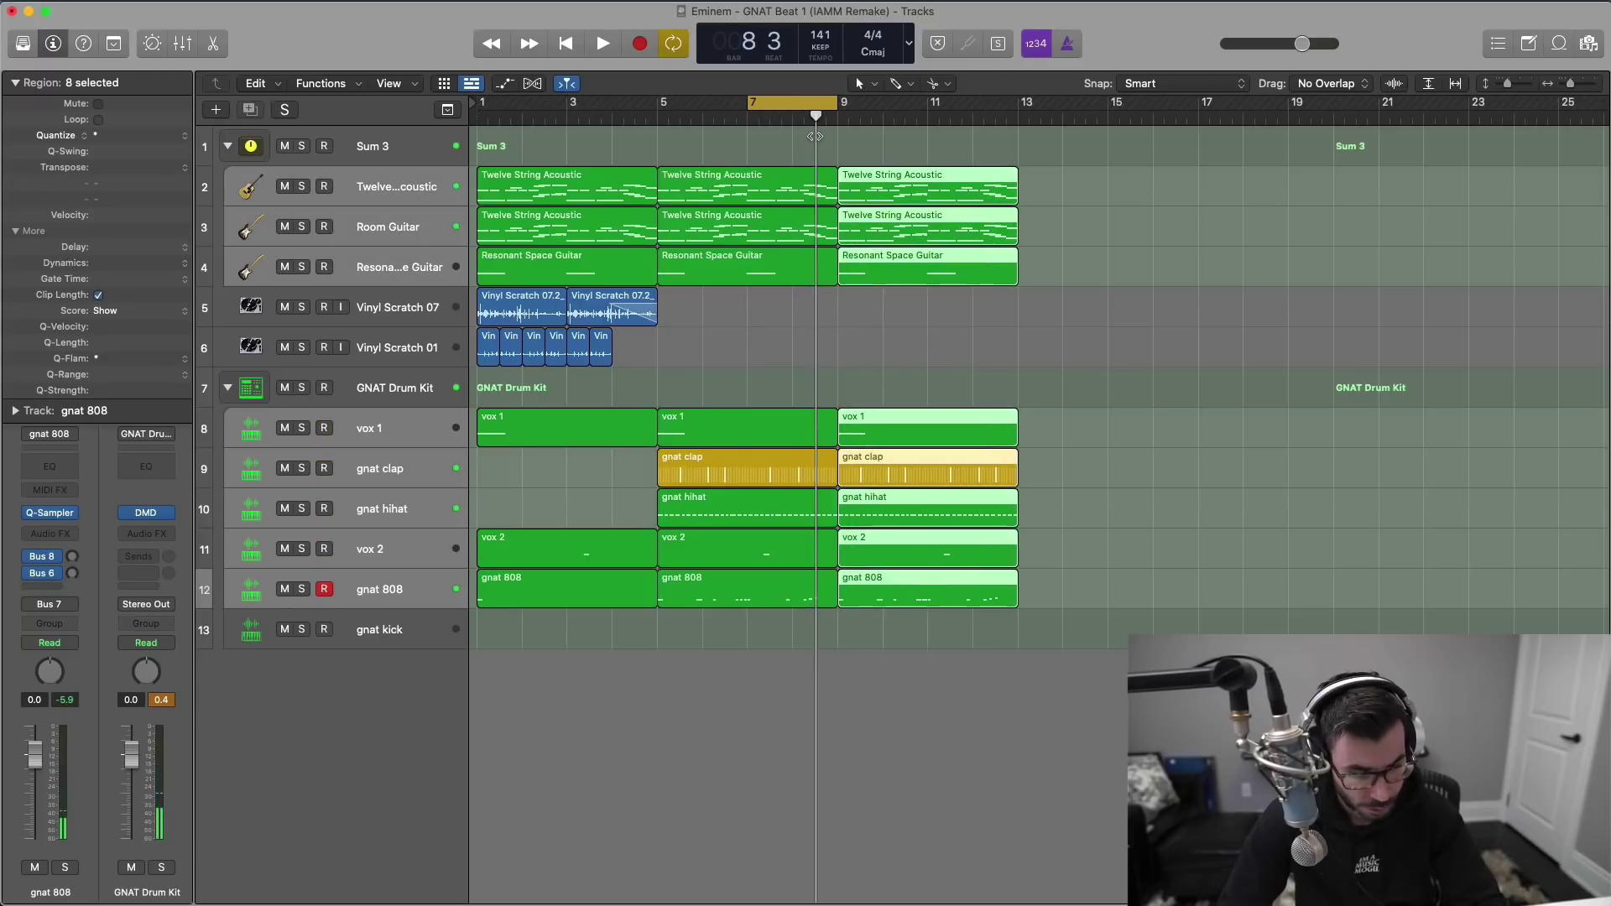
key(super+u)
click(1185, 466)
Step: In the gnat 808 region at bar 9, add a B0 note on the second eighth of beat 2 in bar 10 and C#1 on beat 3
double_click(844, 598)
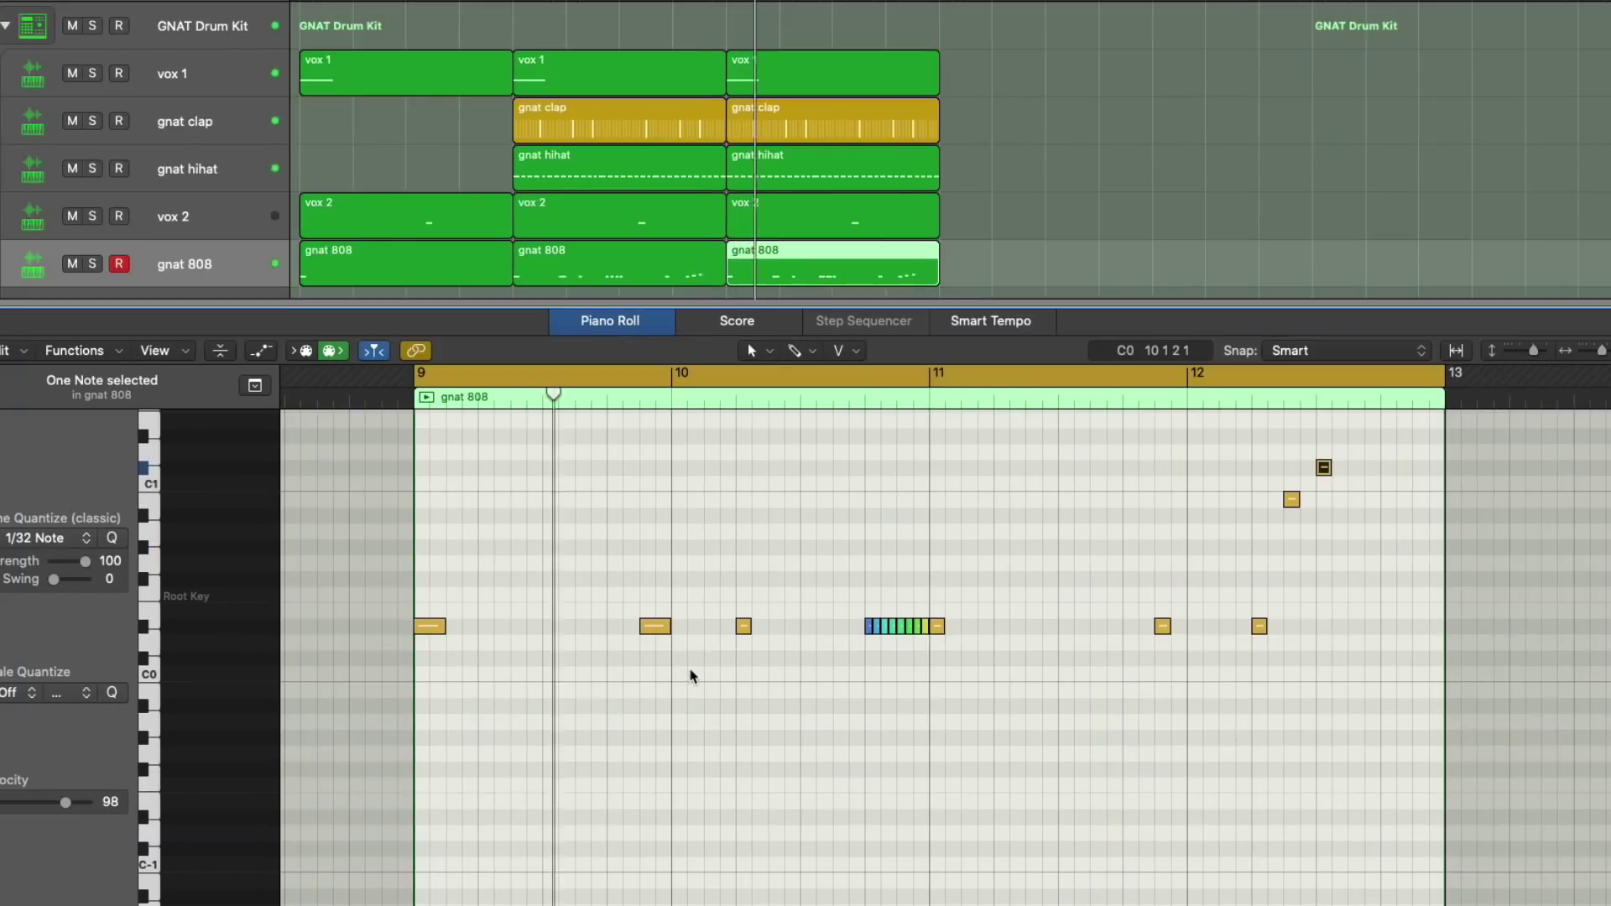
key(shift+space)
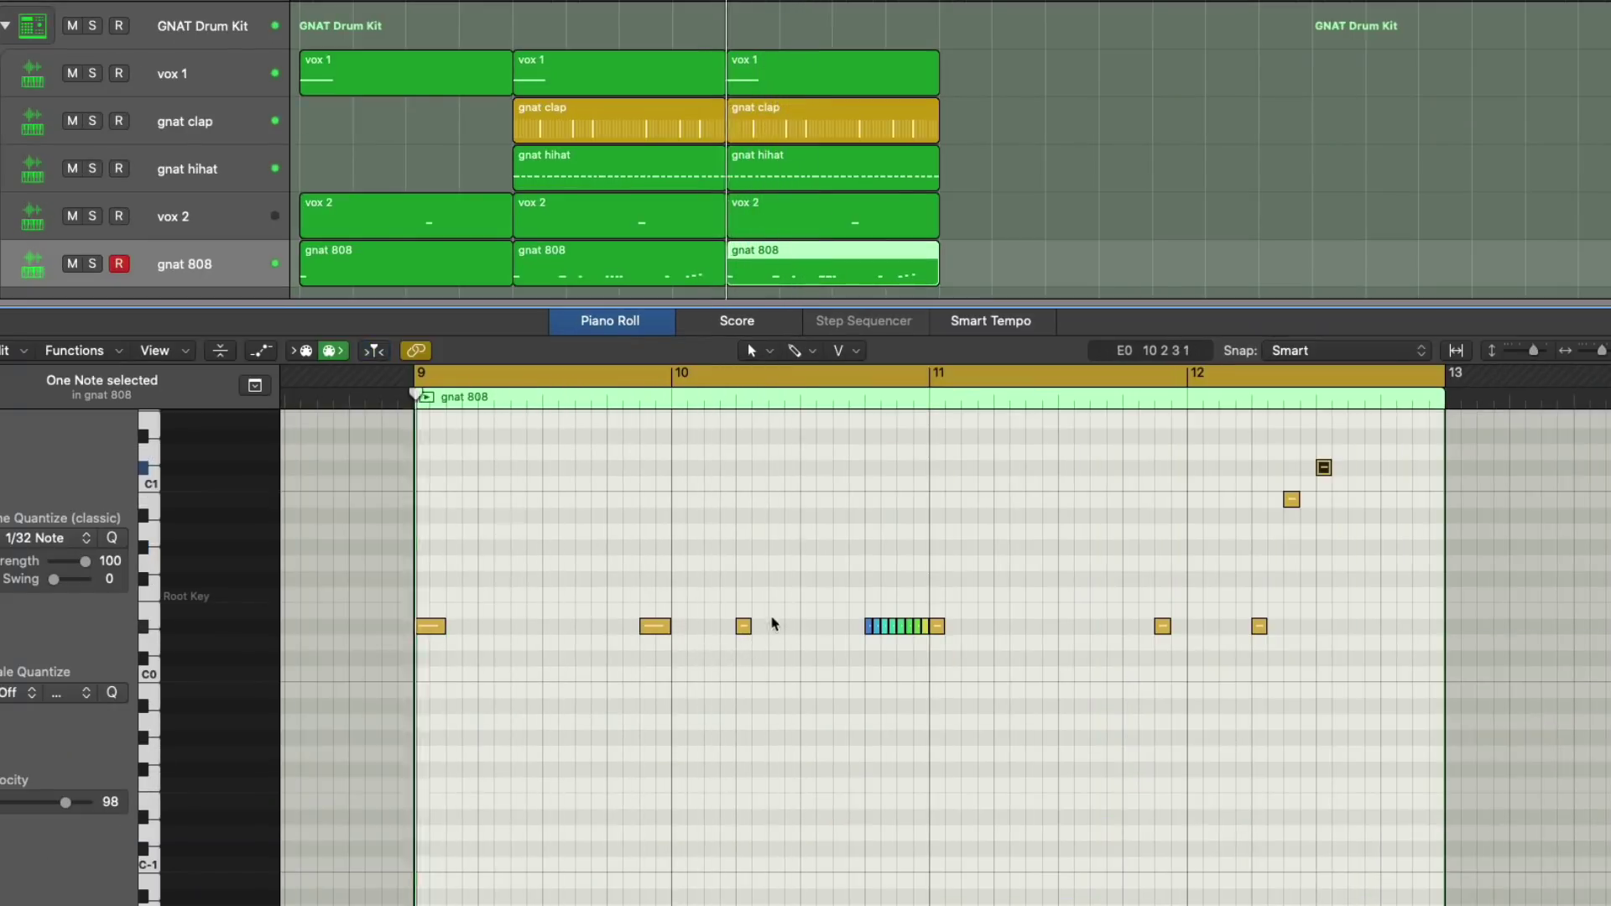
super+click(776, 499)
super+click(808, 467)
key(space)
key(space)
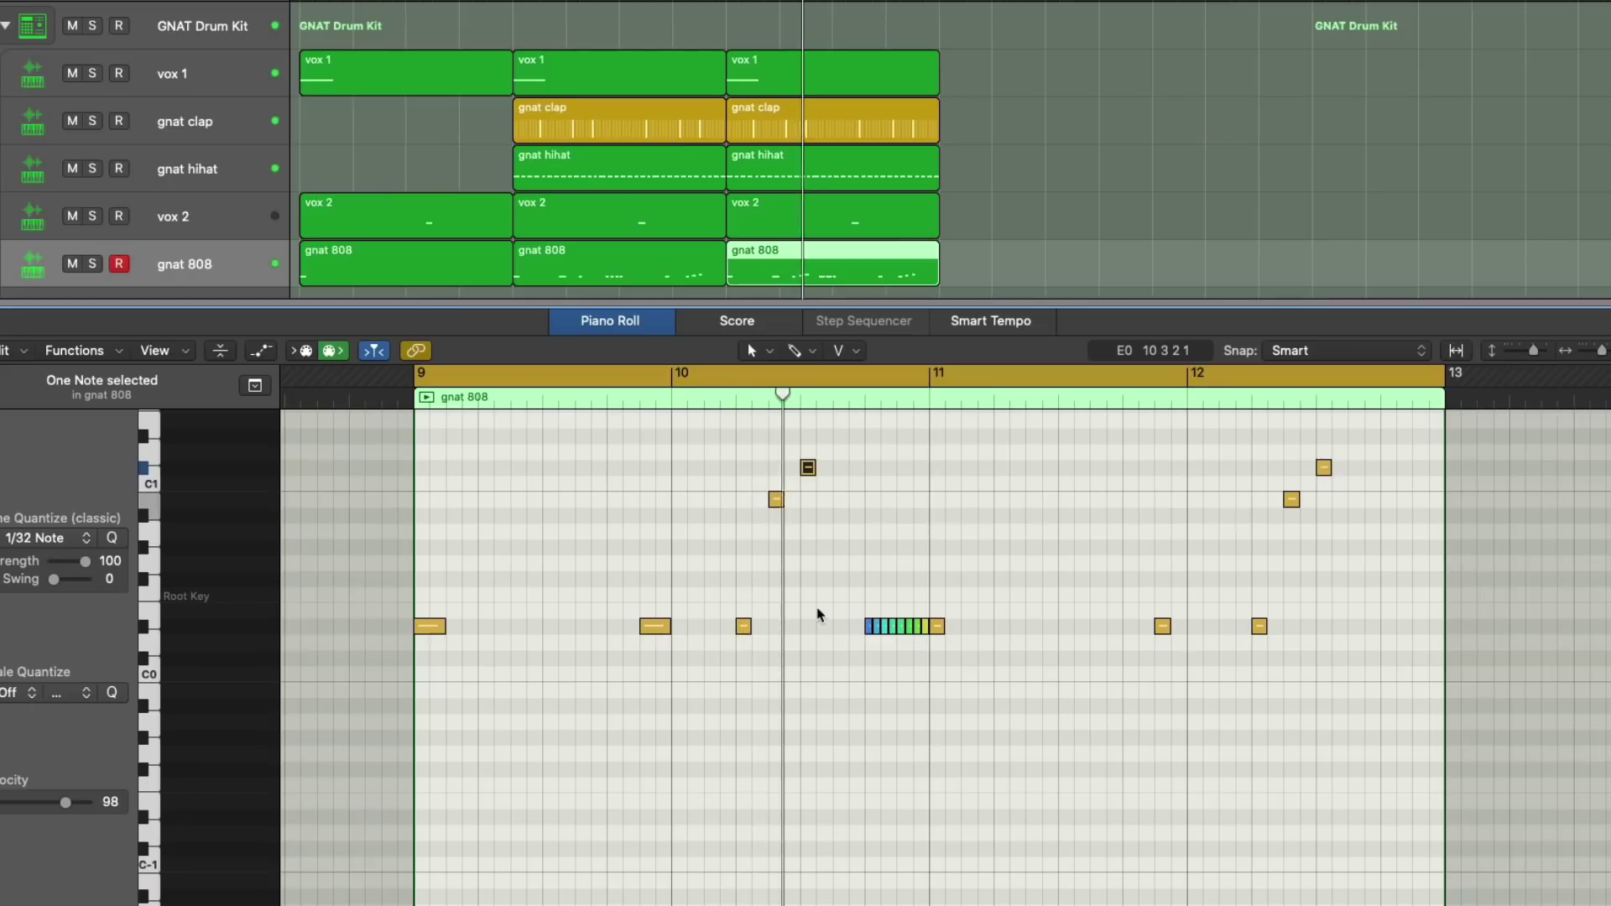
Step: Delete the 1/32 roll leading into bar 11 and place a single 1/16 D#0 note on beat 1 of bar 11
drag(1022, 647, 832, 611)
key(Delete)
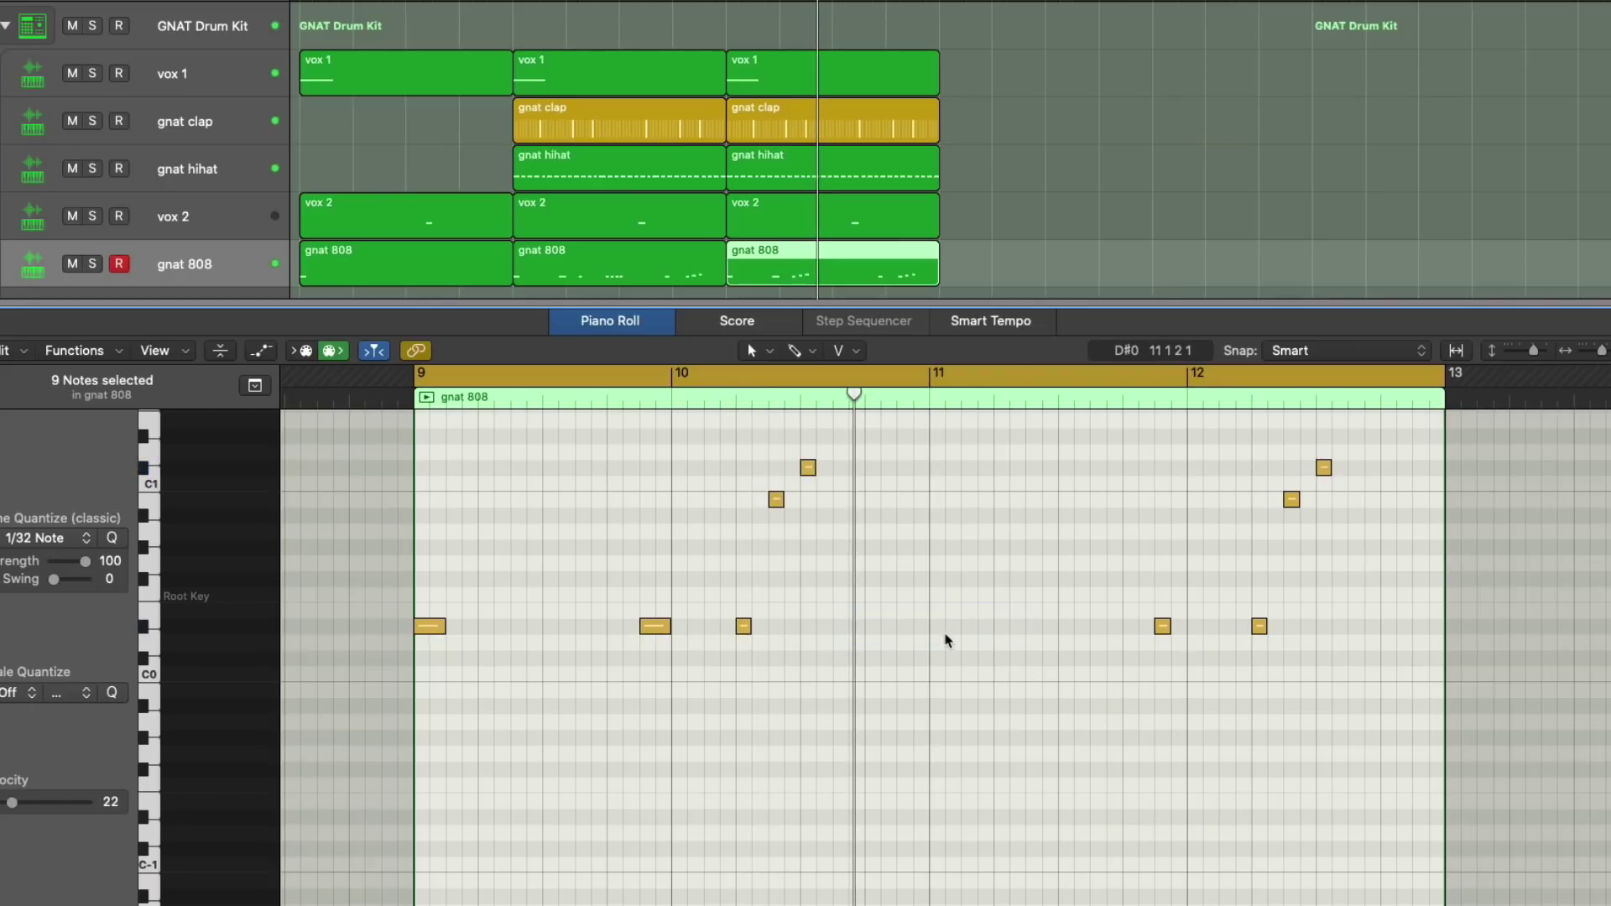
super+click(937, 626)
key(space)
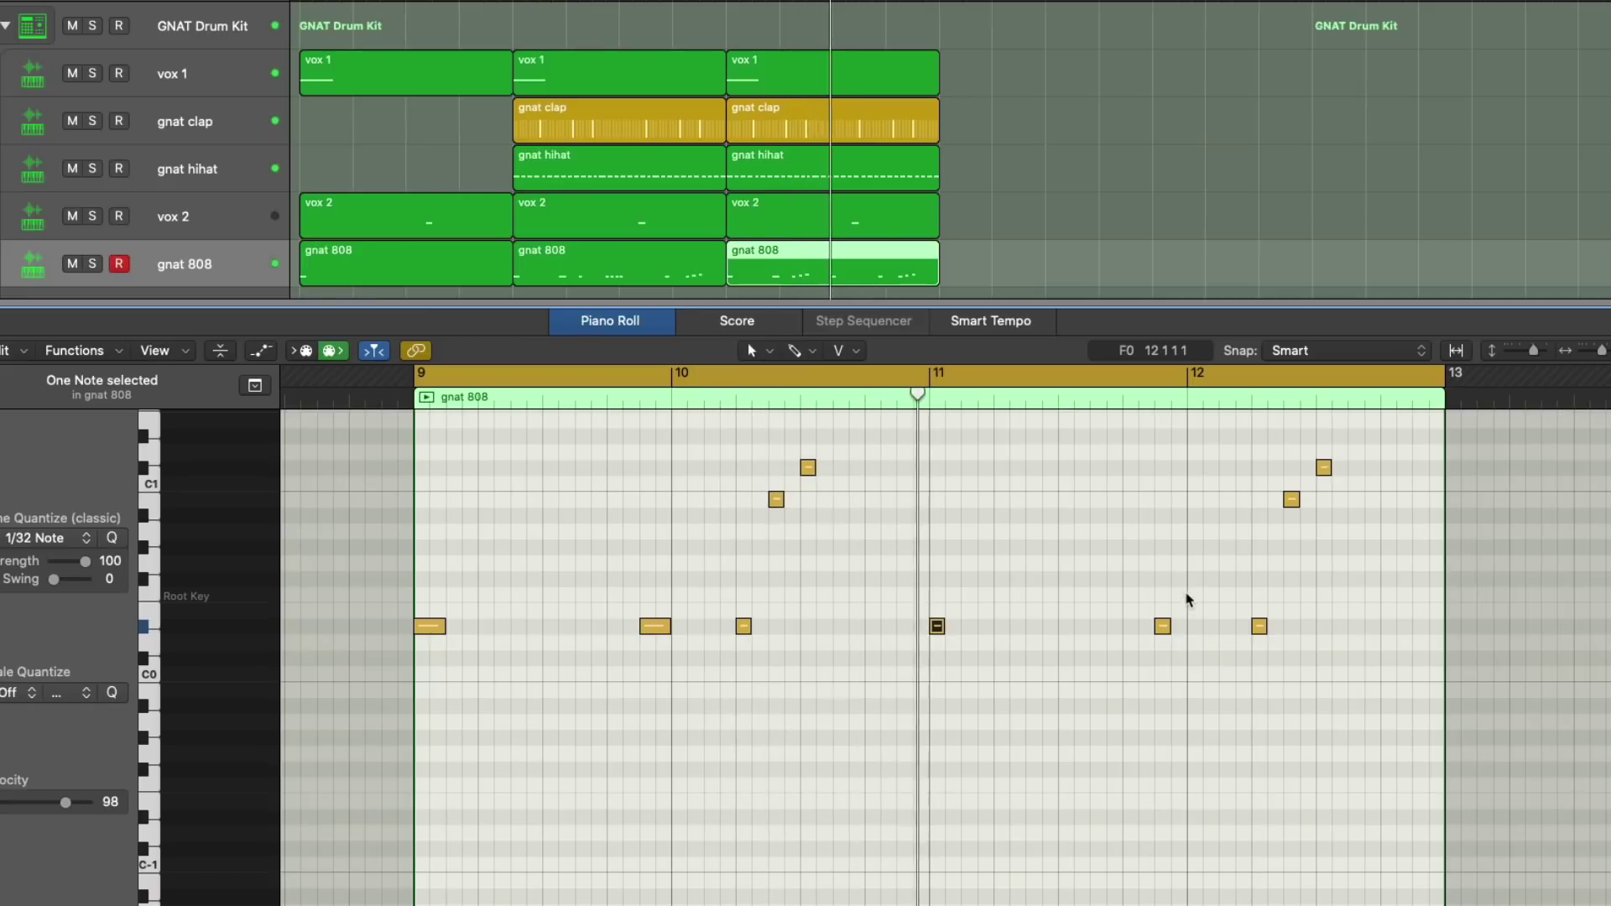
click(1162, 626)
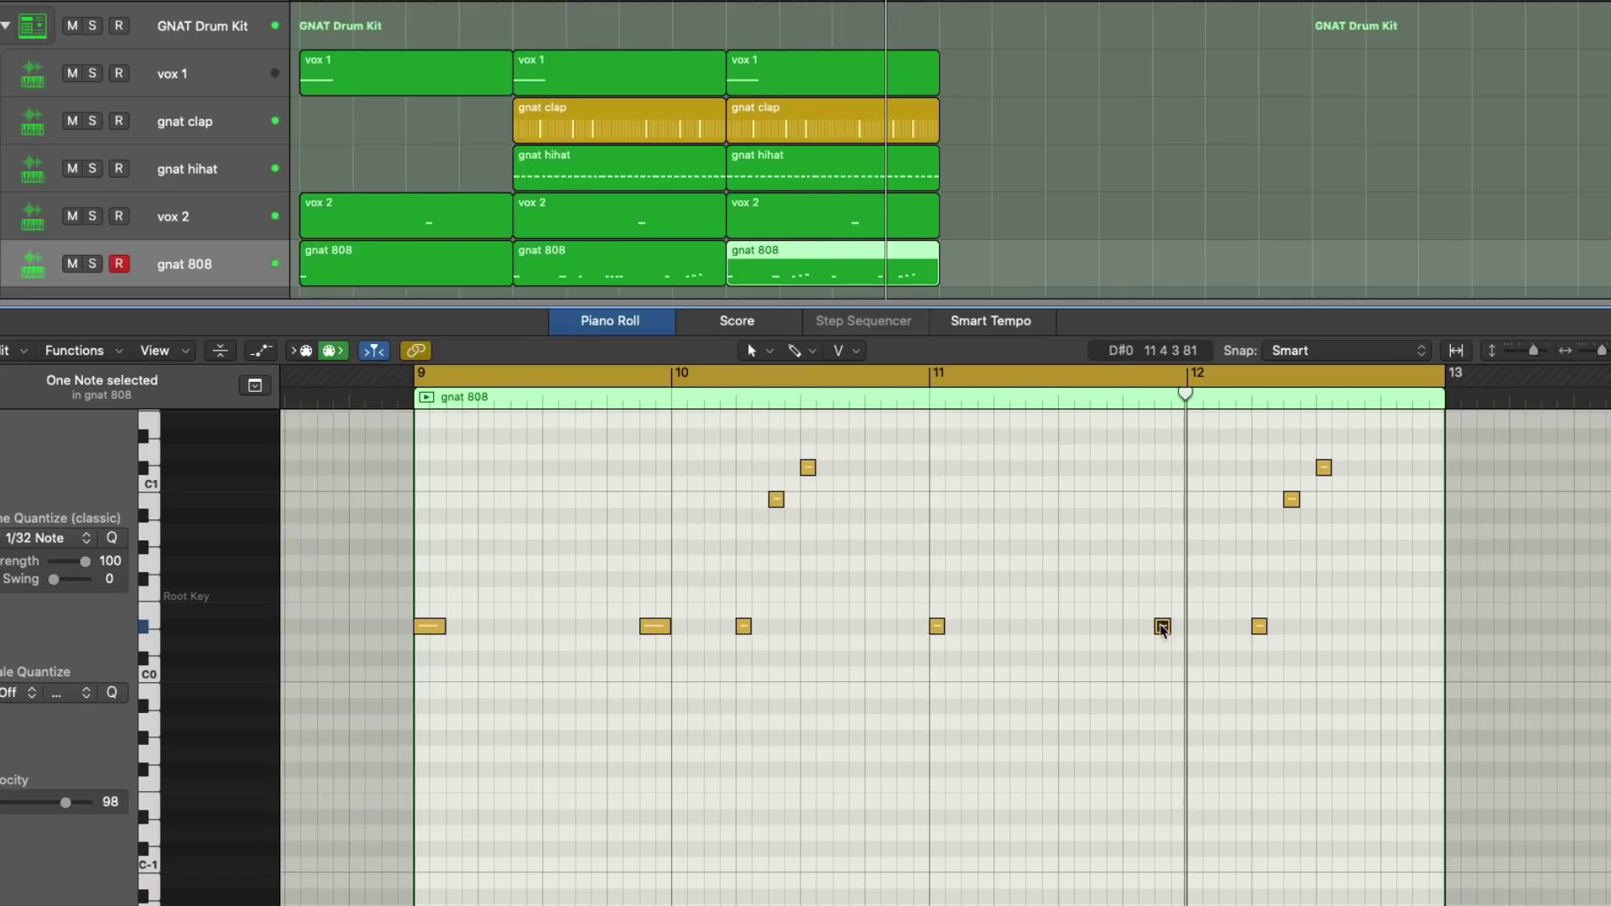
Step: Raise the last 808 note of bar 11 to A#0, add B0 on beat 1 of bar 12, and delete the bar's three remaining notes
key(alt+Up)
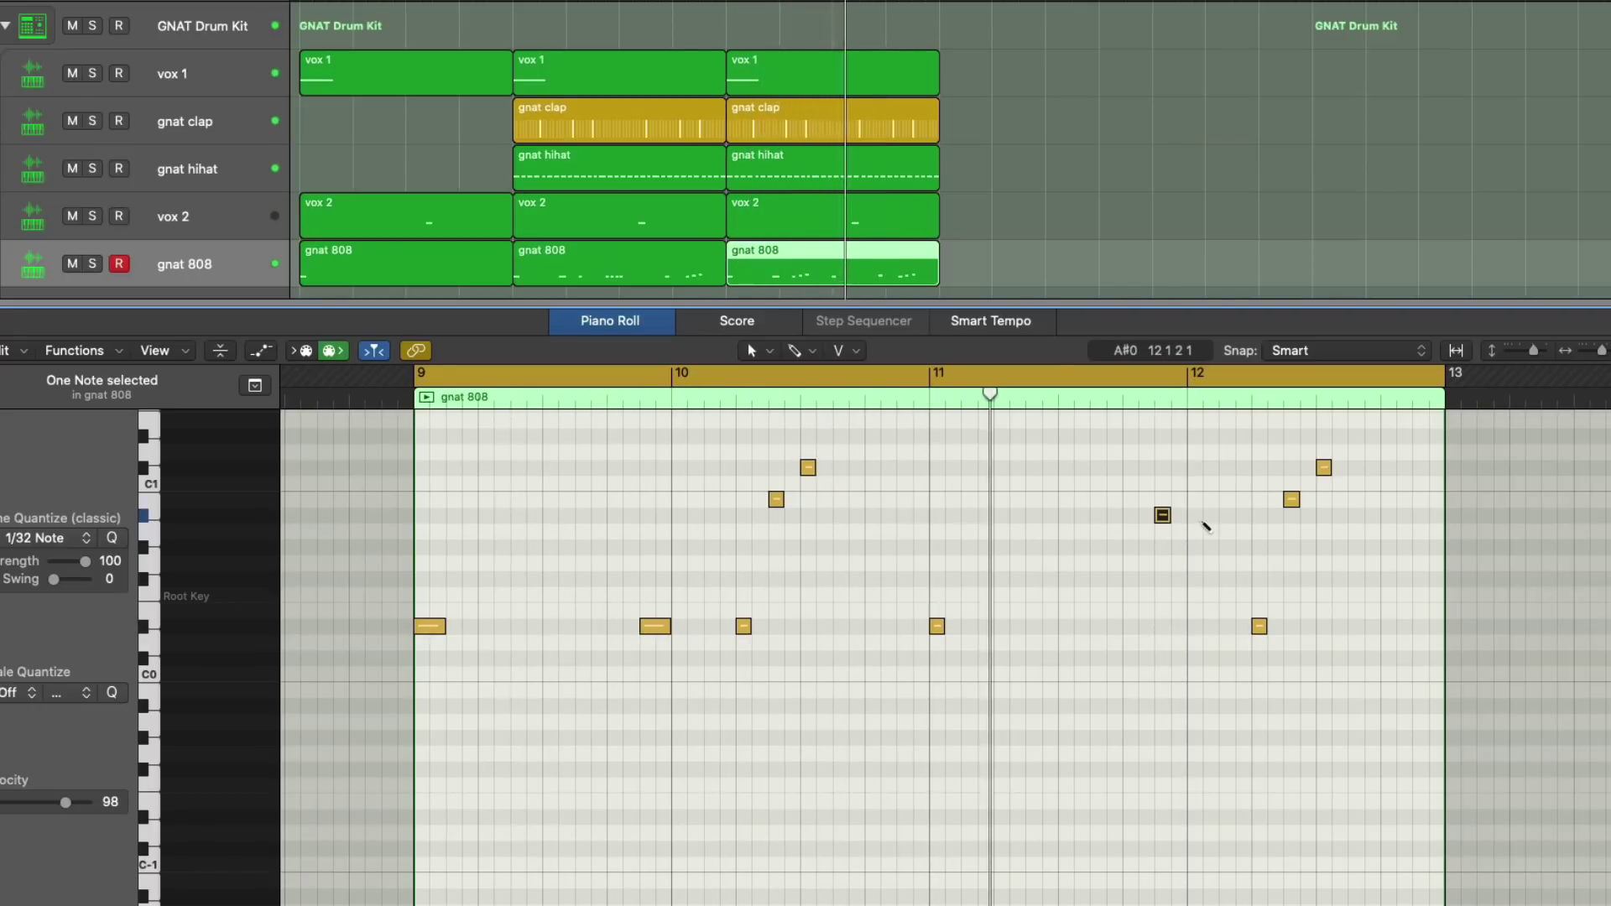
super+click(1196, 499)
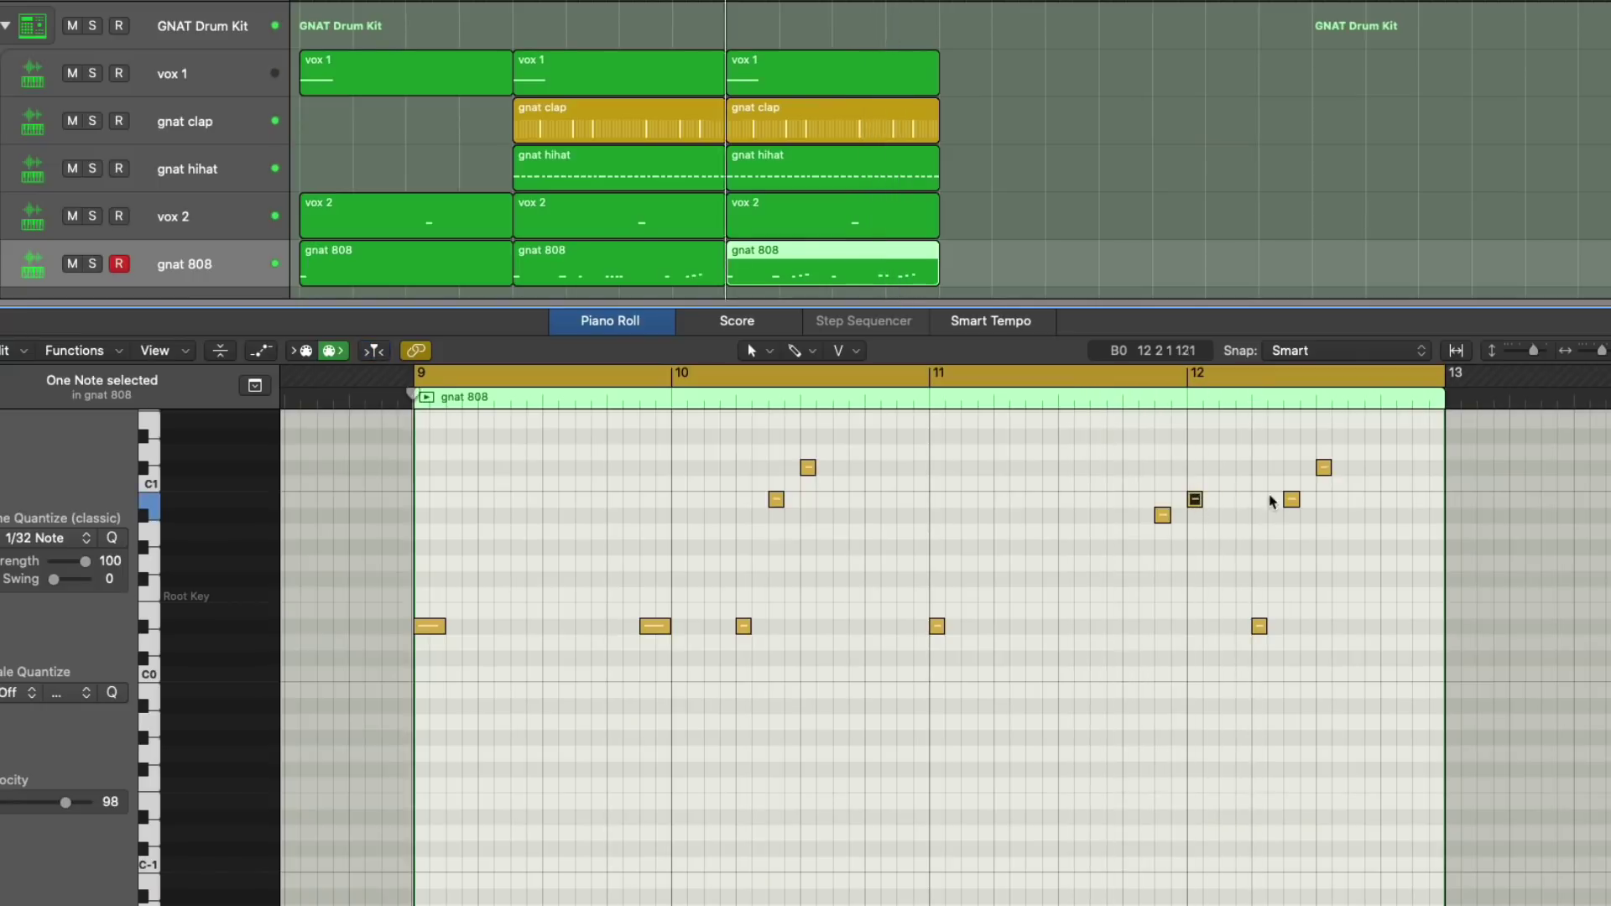
drag(1265, 439, 1361, 654)
key(Delete)
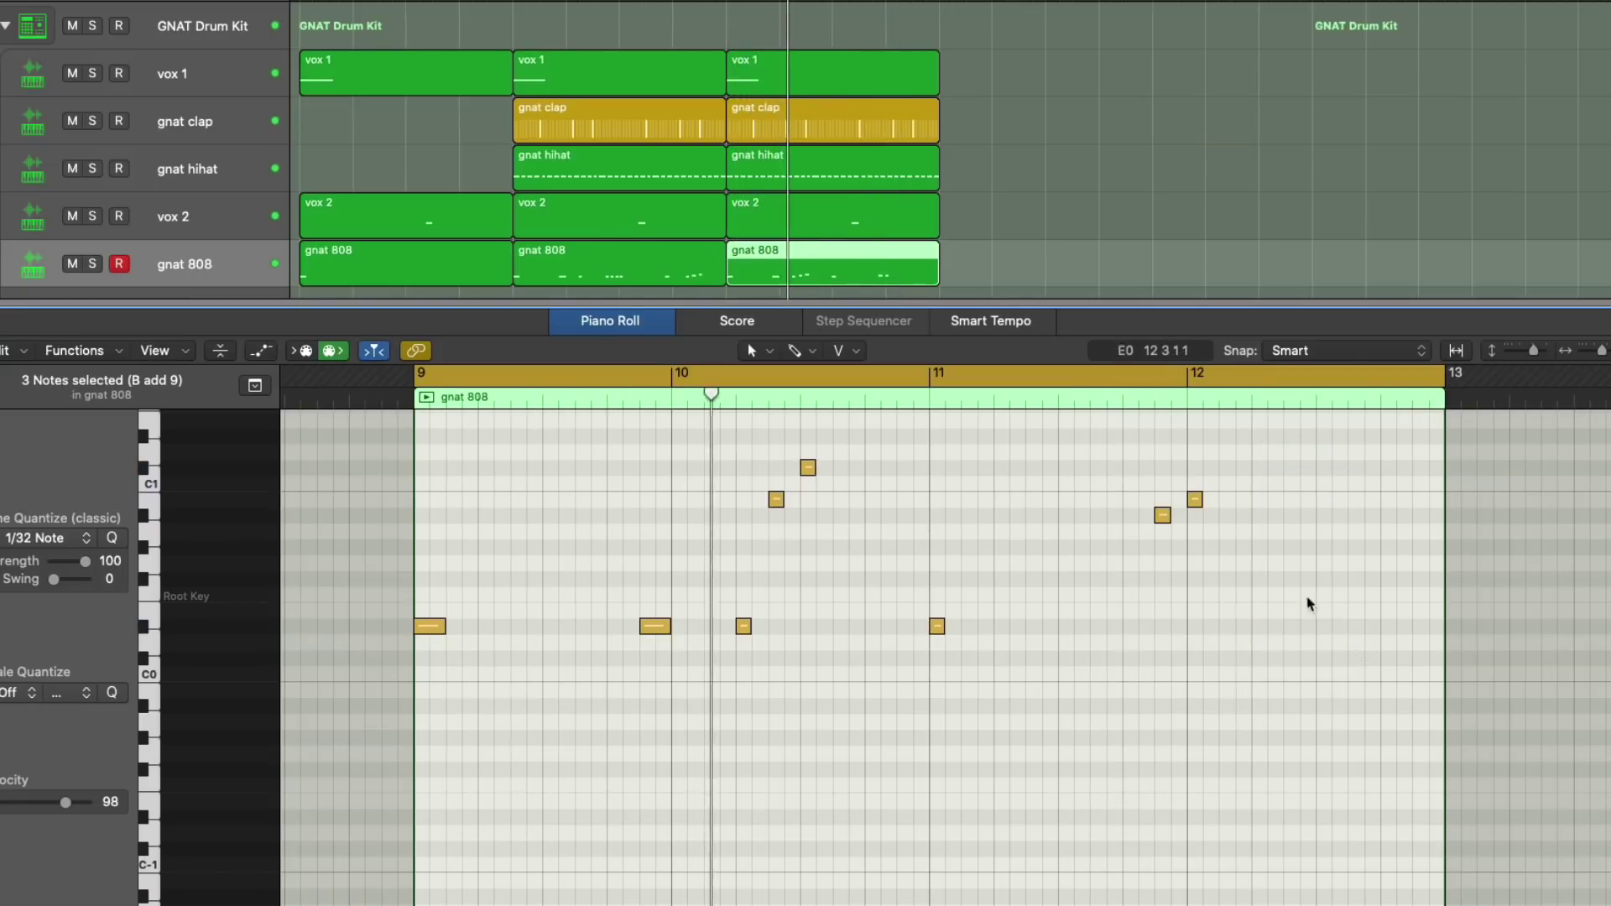
Step: Cycle bar 12 and place A#0, C1, A#0, G#0 and F#0 on successive eighths from the second eighth of beat 2
super+click(1292, 515)
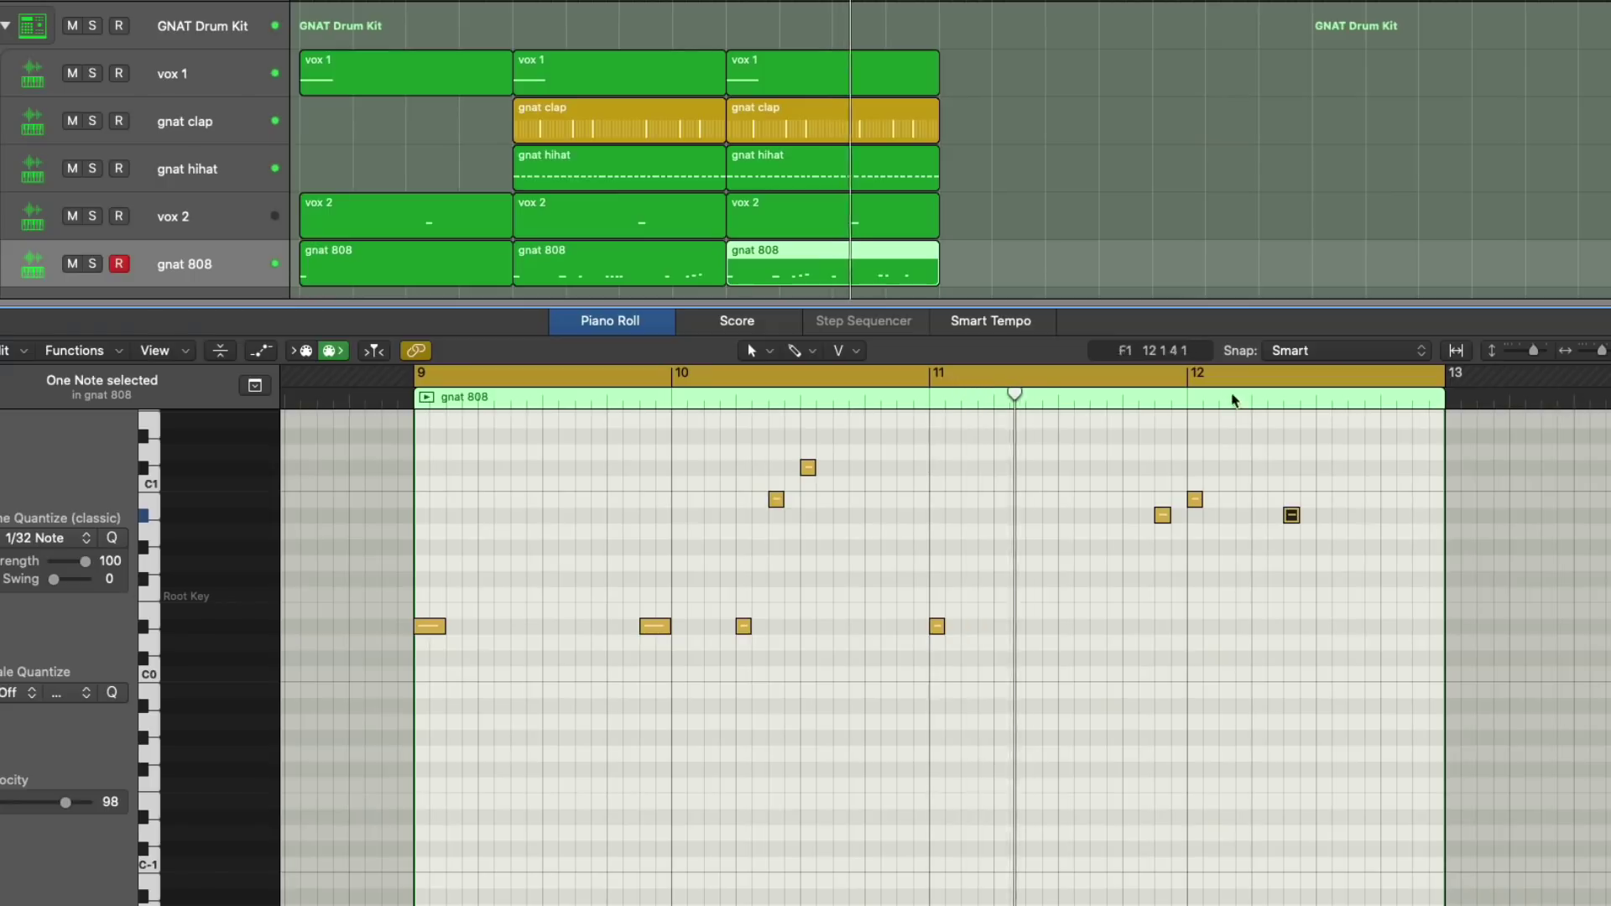
drag(1191, 375, 1421, 405)
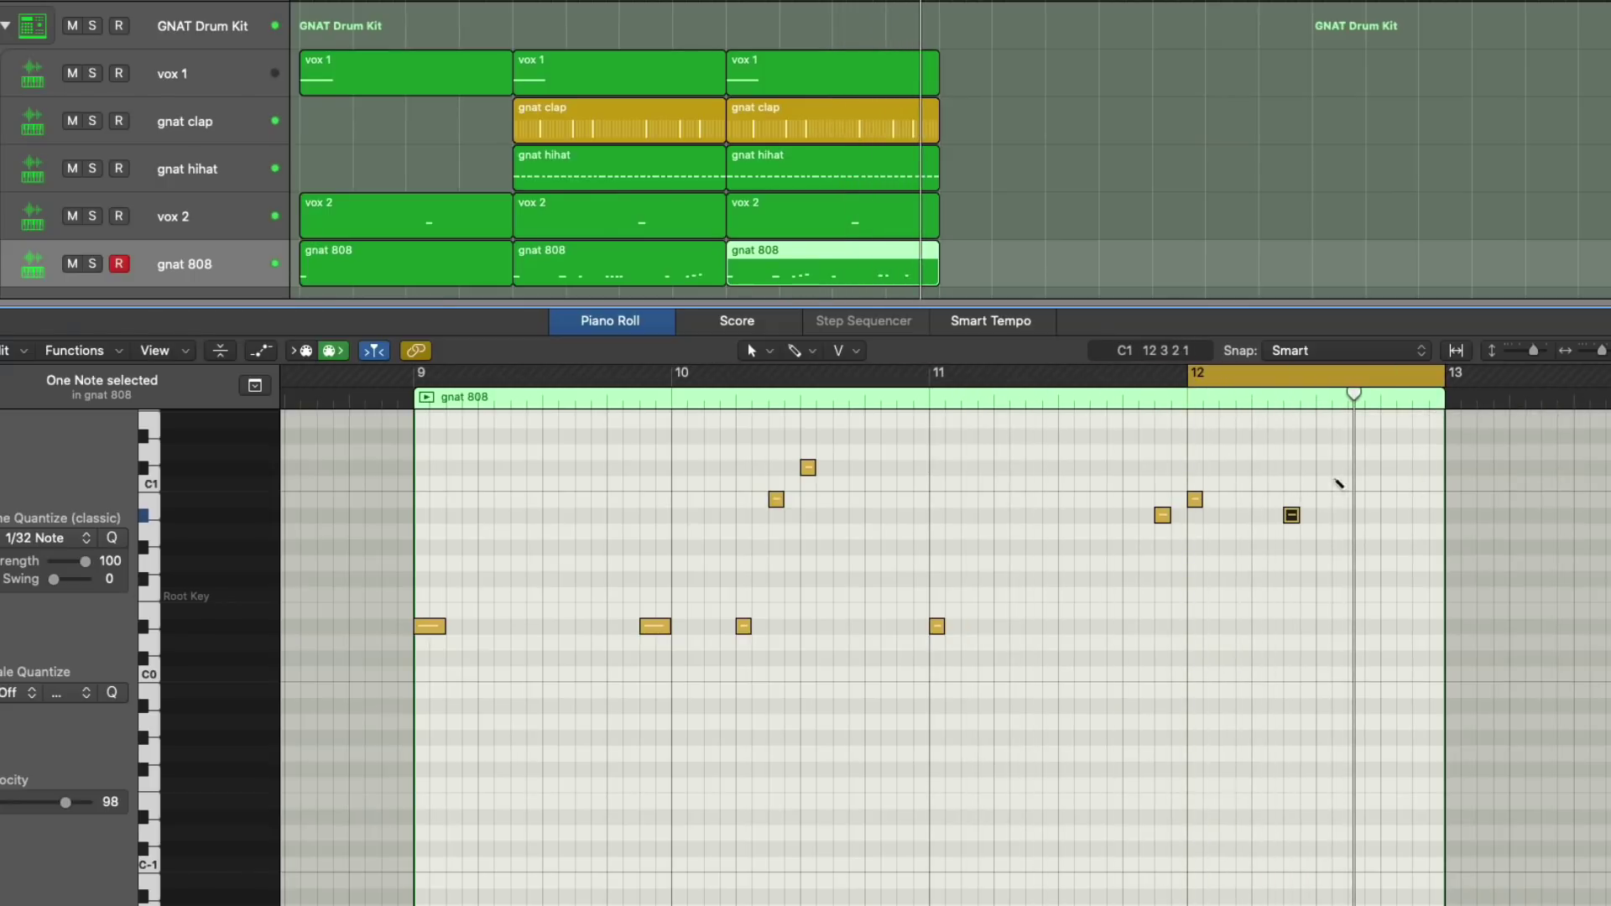
super+click(1325, 483)
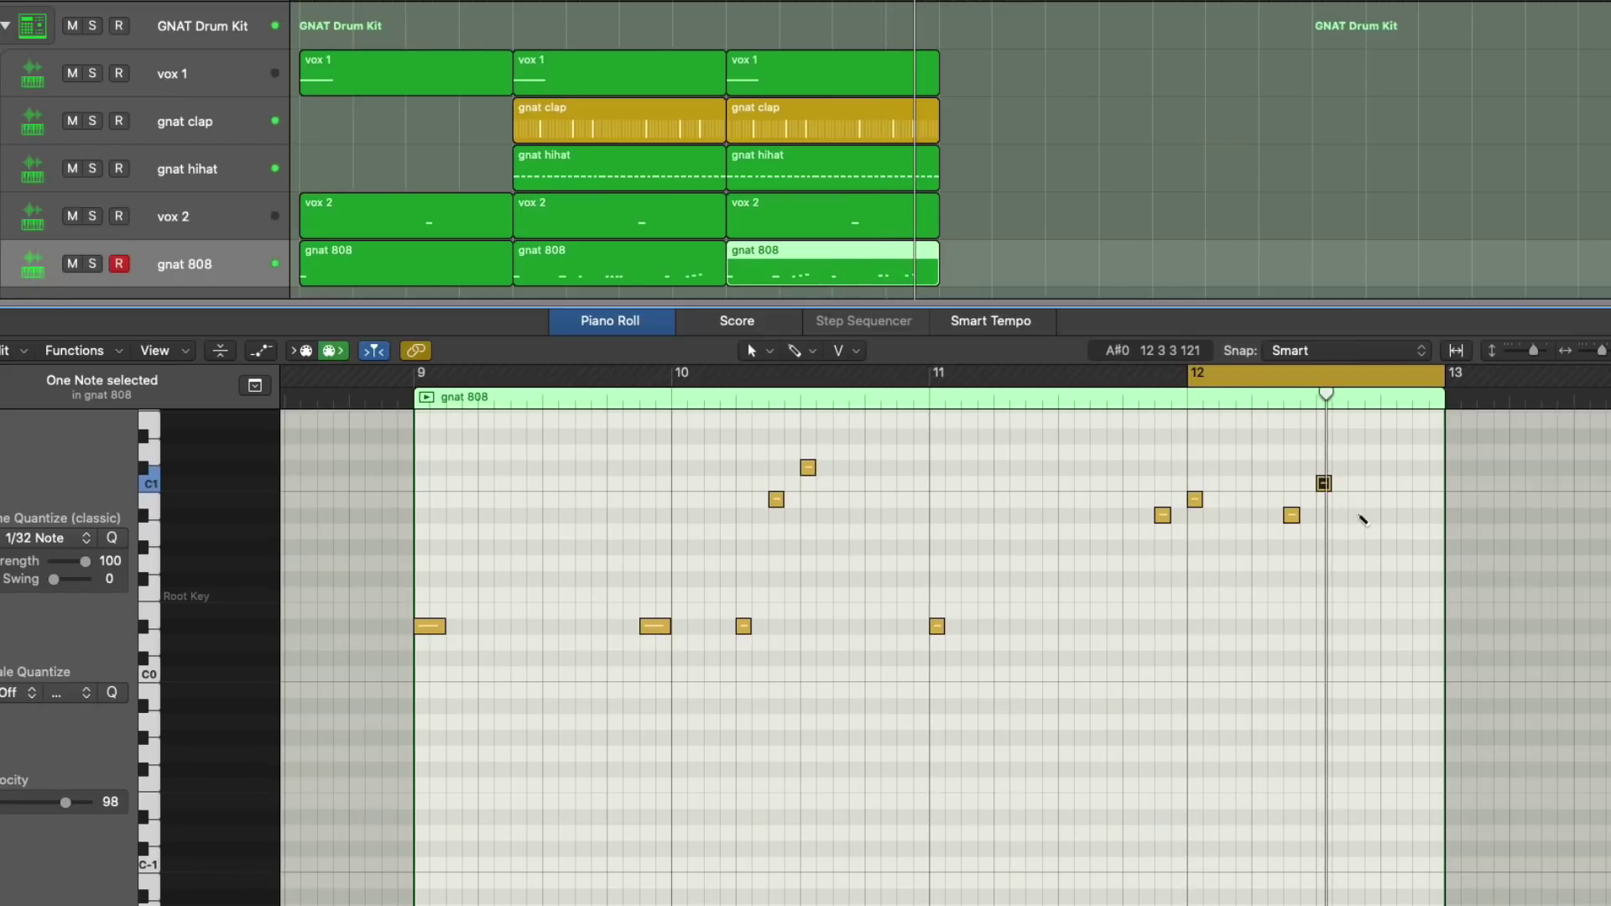
super+click(1359, 516)
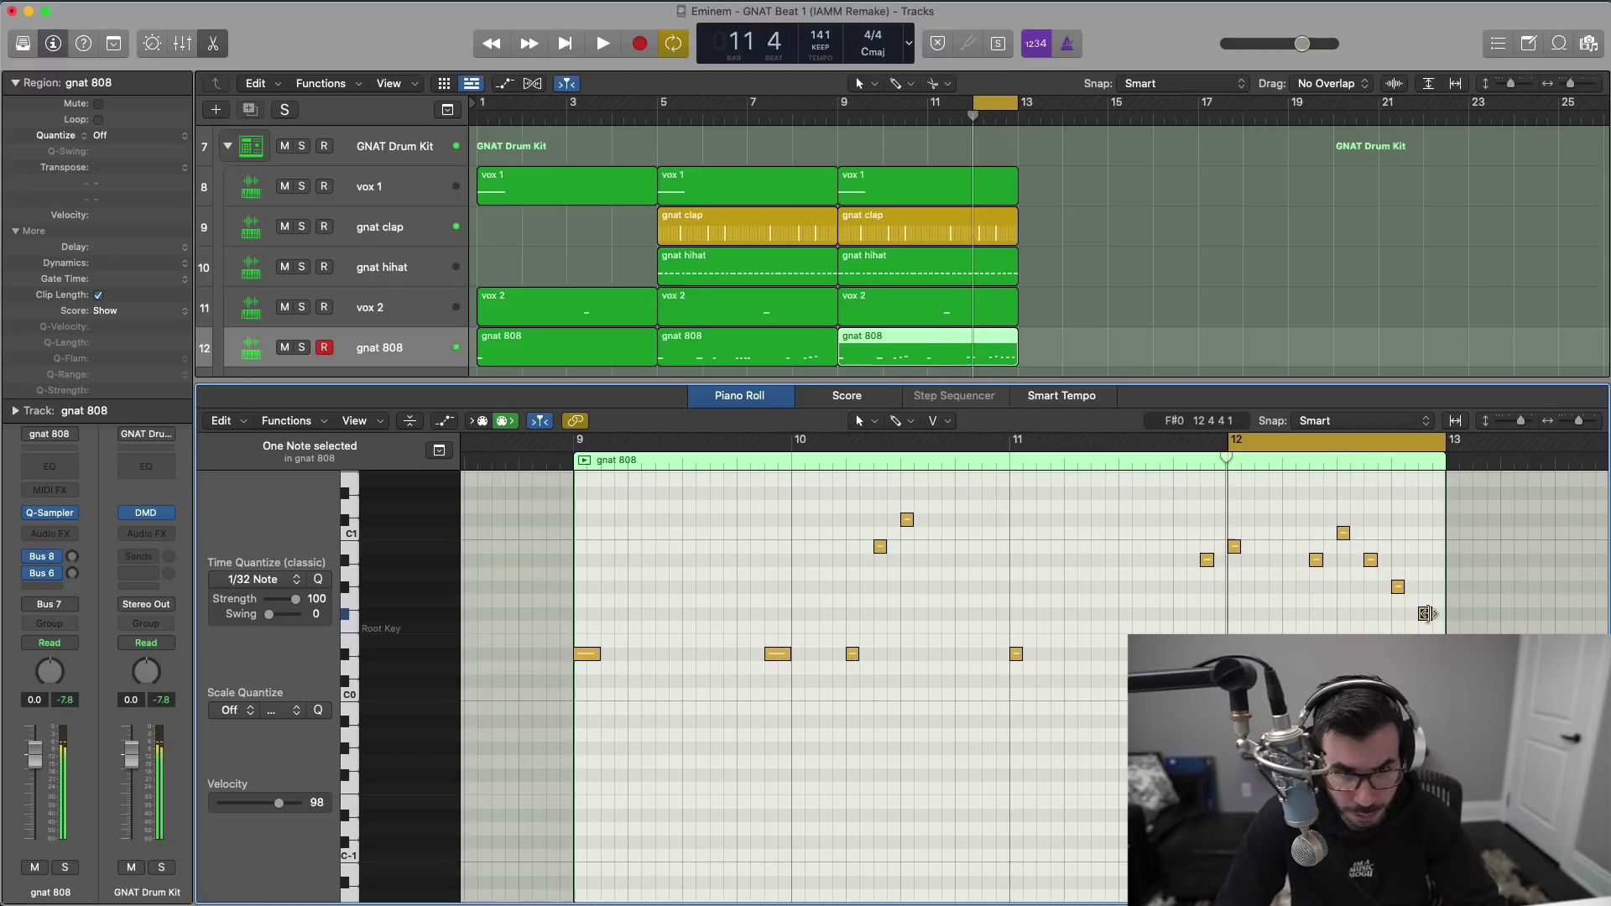
key(space)
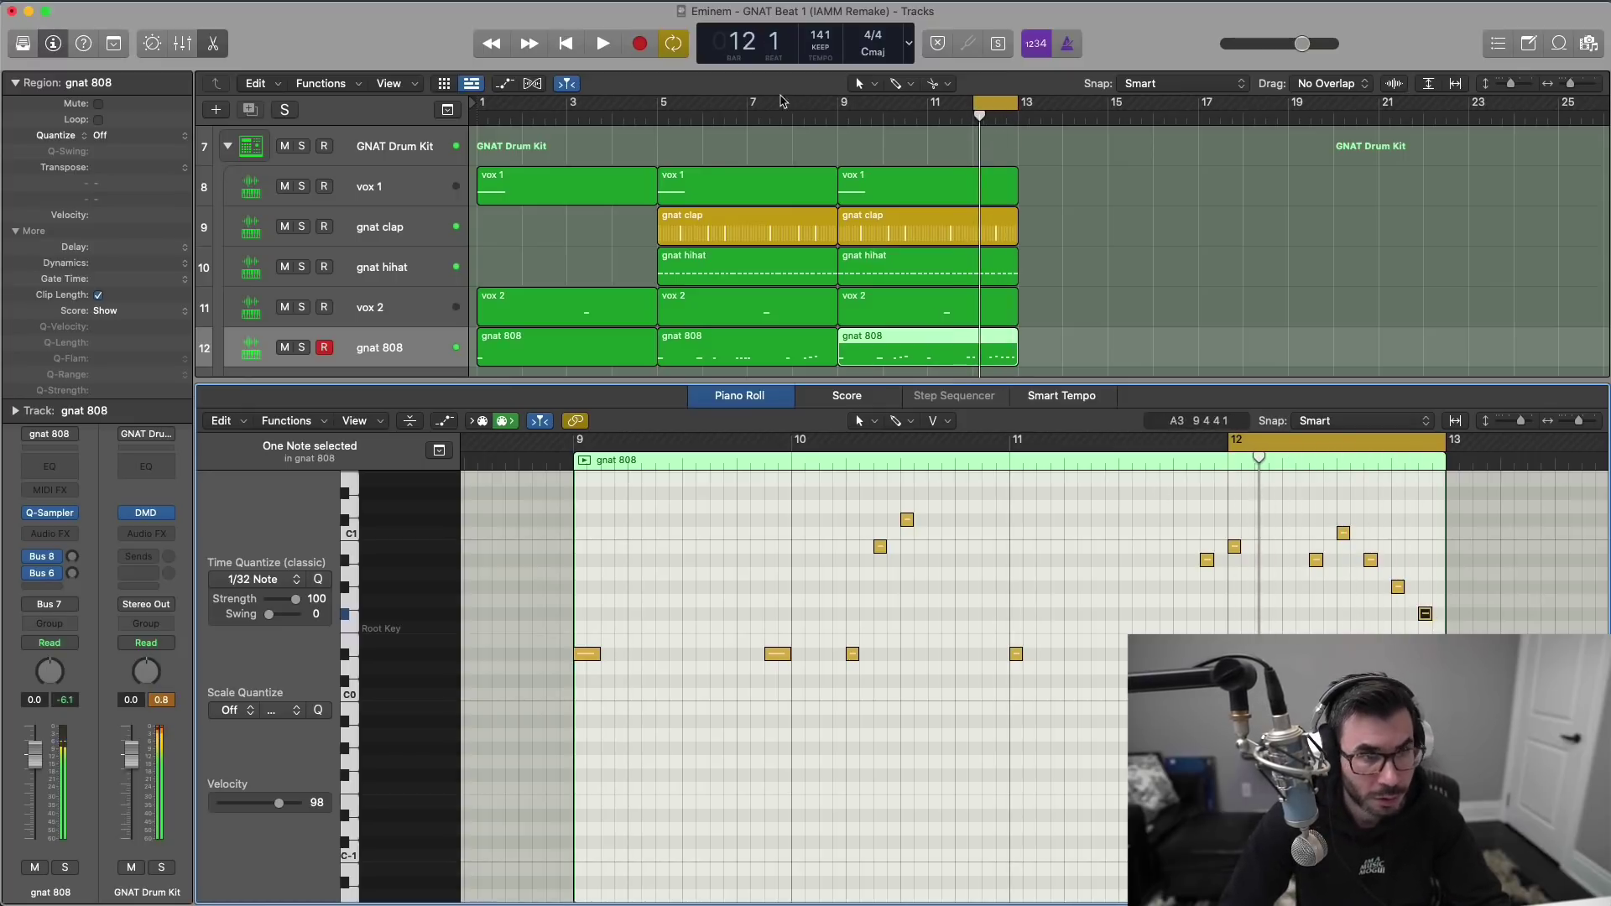
Step: Set the cycle range back to bars 9 to 12, play the section and close the note editor
drag(845, 114, 1017, 113)
key(space)
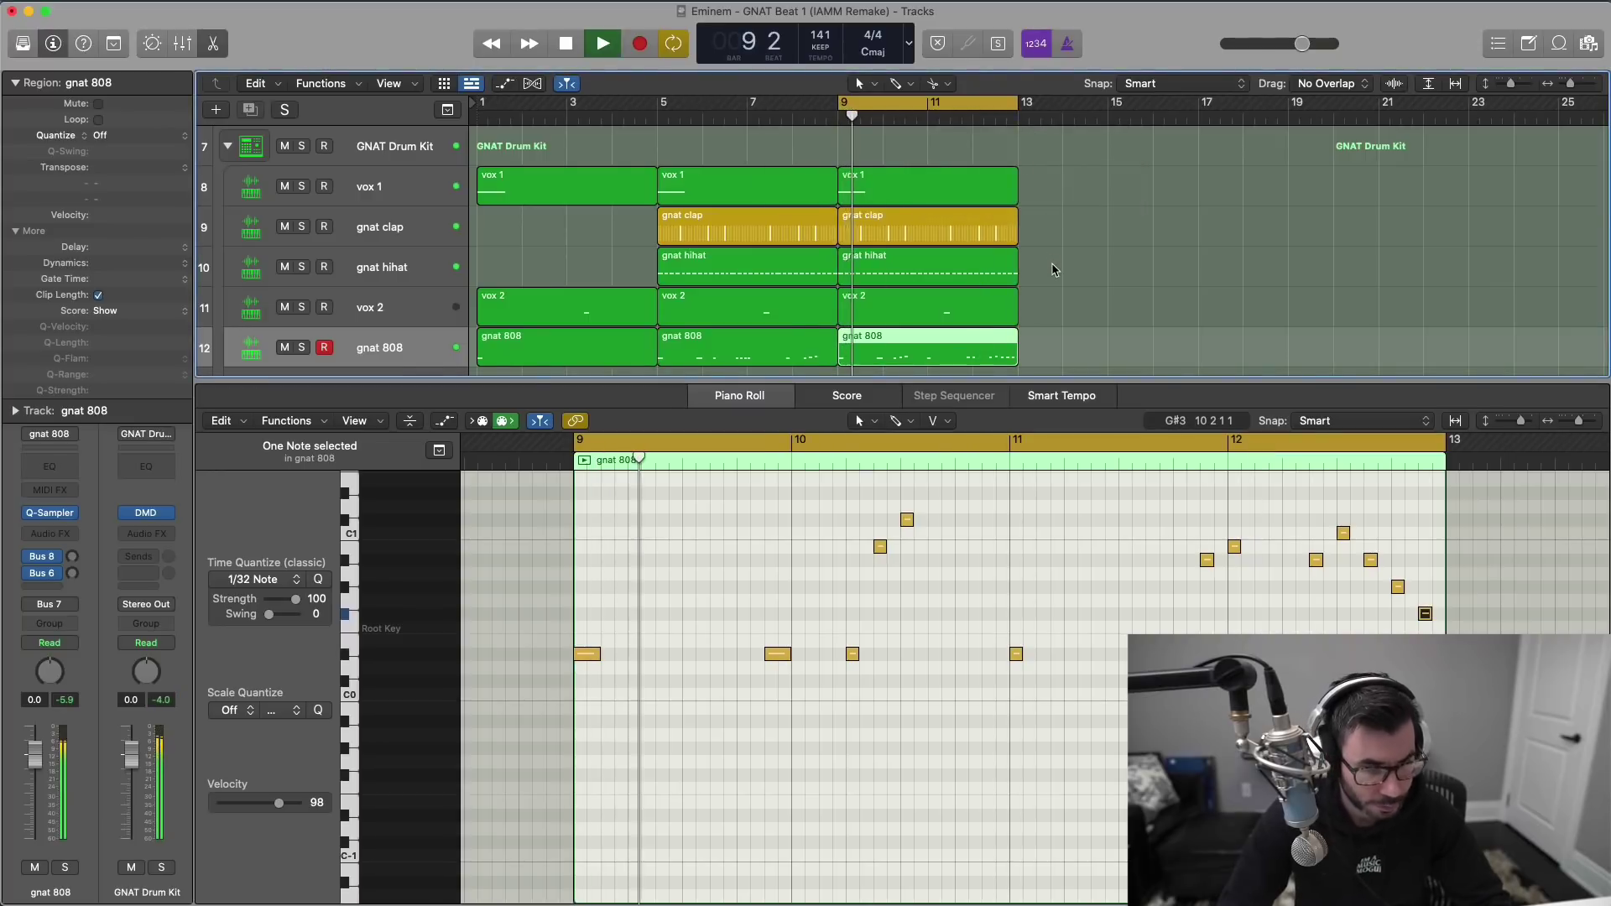
key(e)
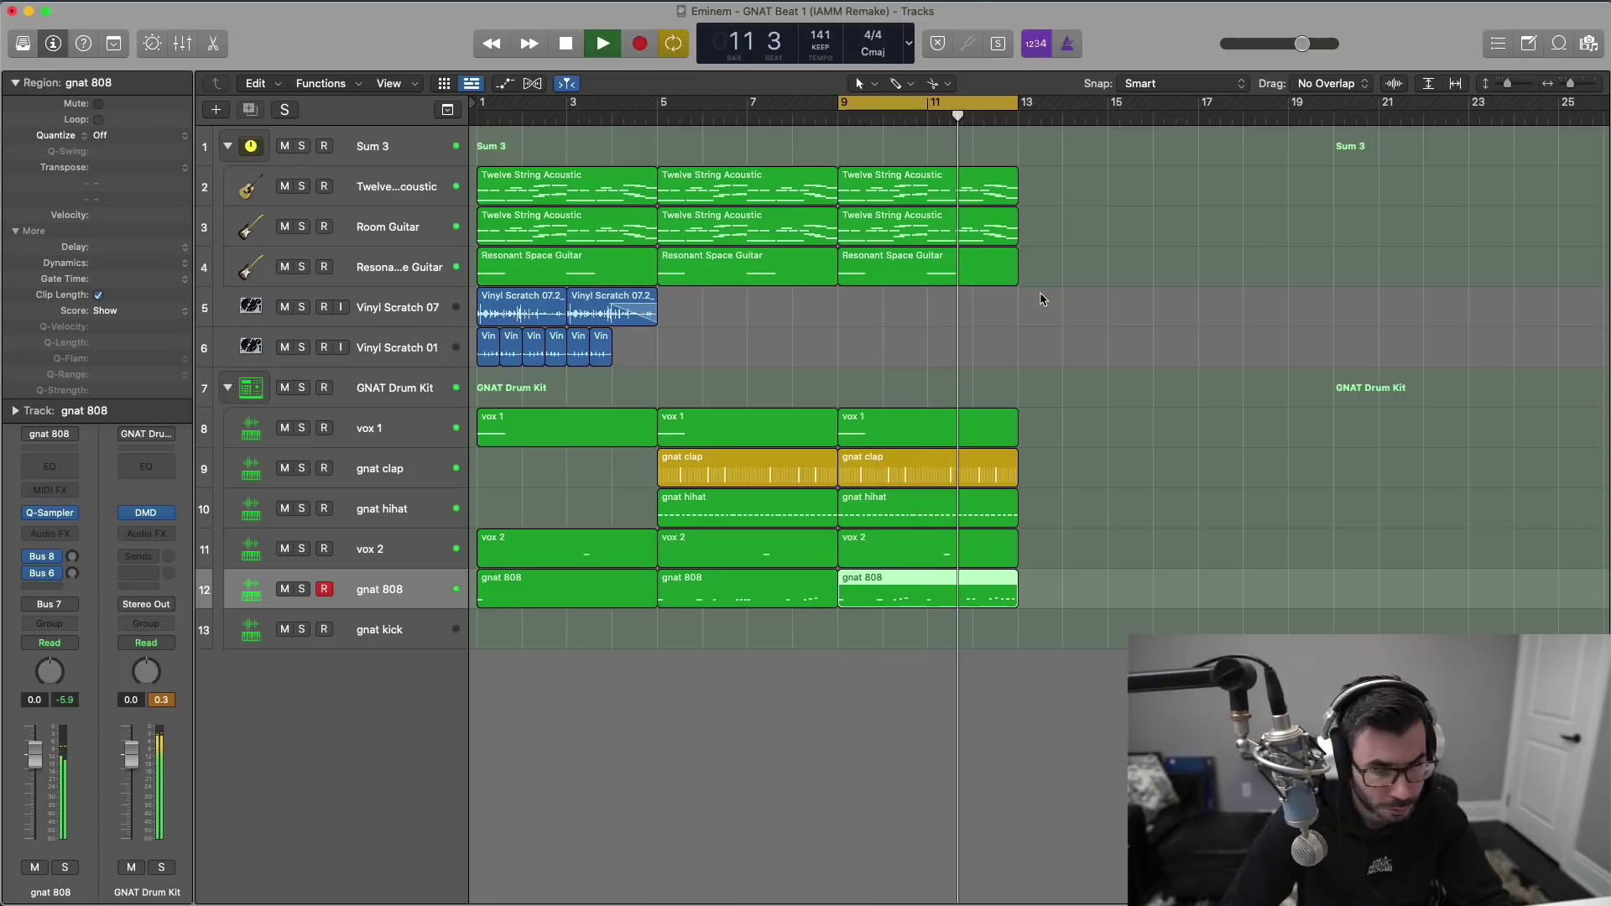
Step: Create a gnat kick region spanning bars 9 to 12 and open it for note editing
super+click(858, 627)
key(space)
drag(883, 645, 1017, 644)
double_click(963, 625)
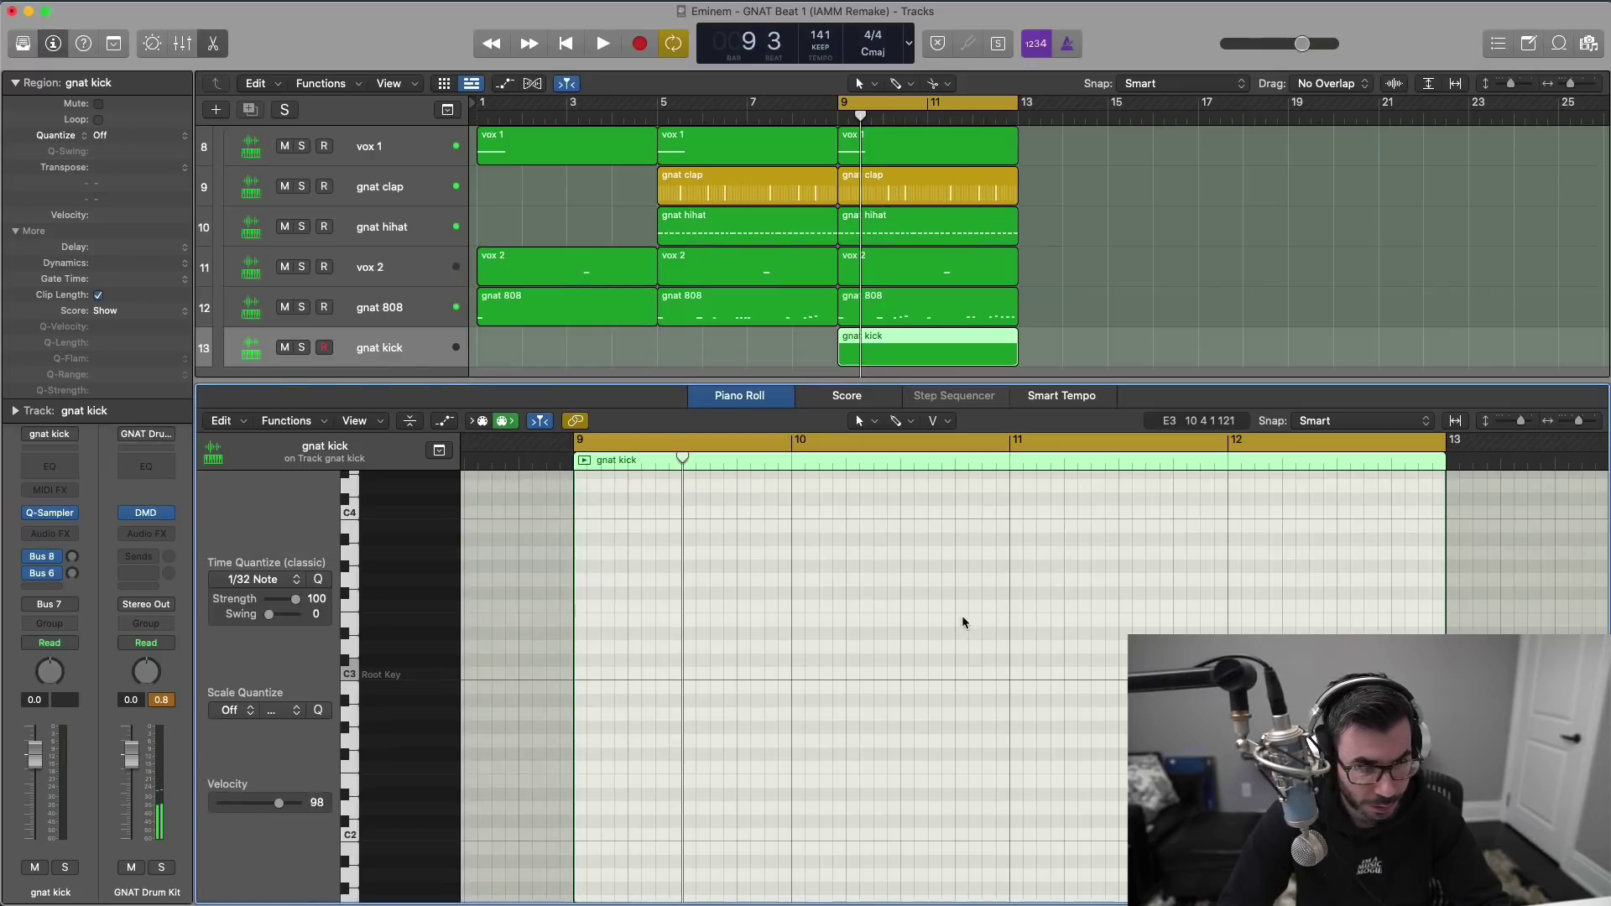
Step: Try a C3 kick note on the second eighth of beat 2 in bar 9, then on the second eighth of beat 3
ctrl+alt+click(797, 621)
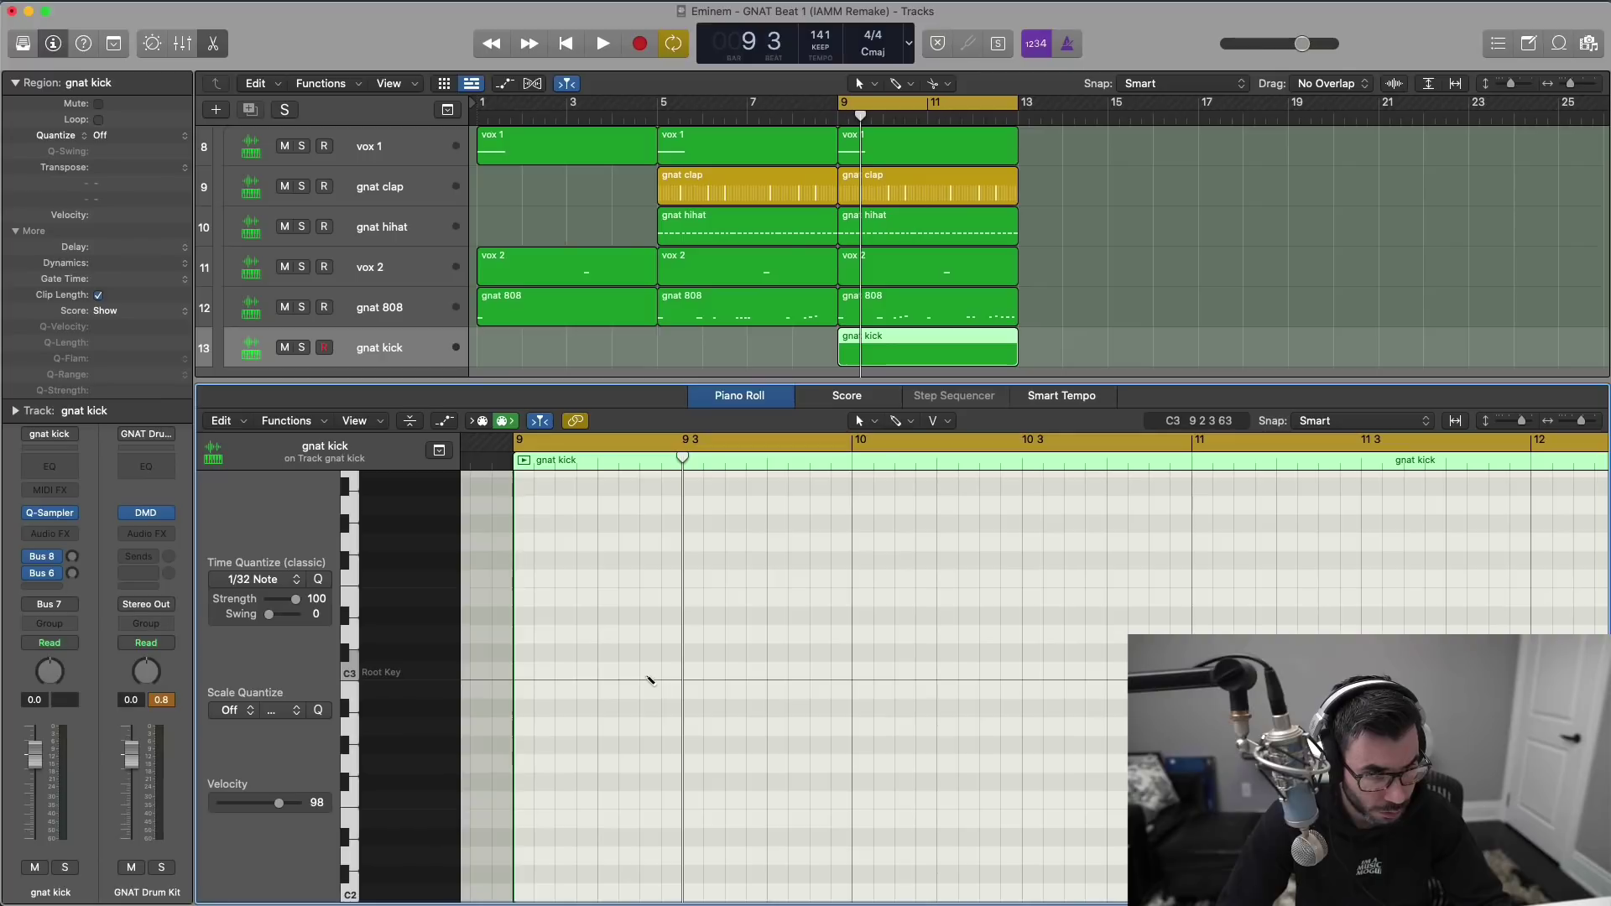
super+click(650, 673)
key(space)
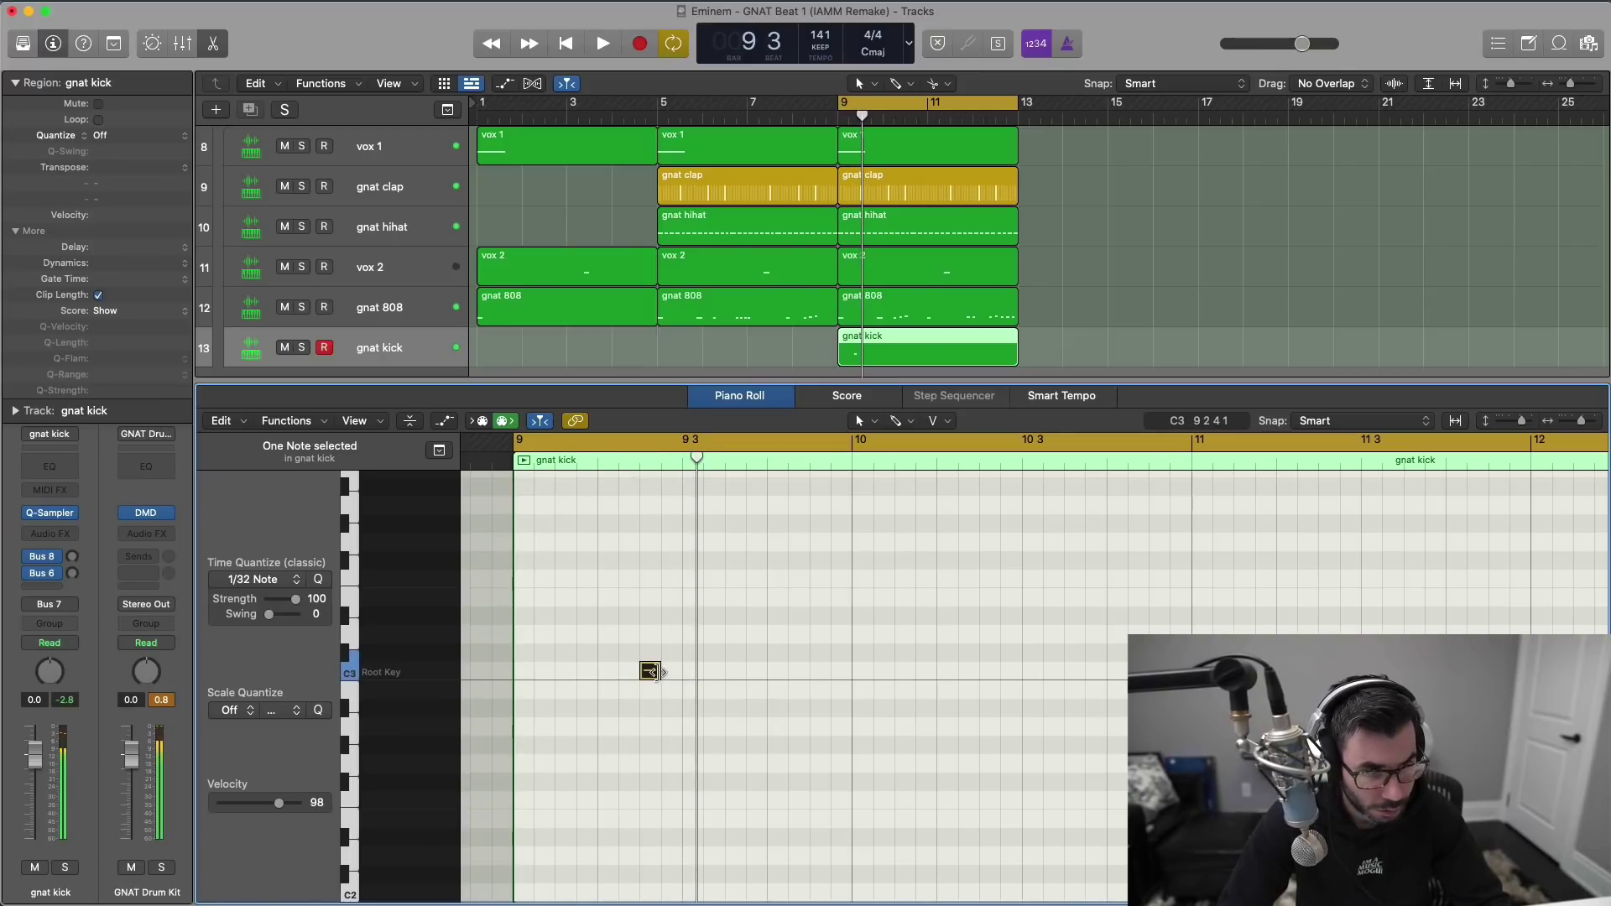
key(space)
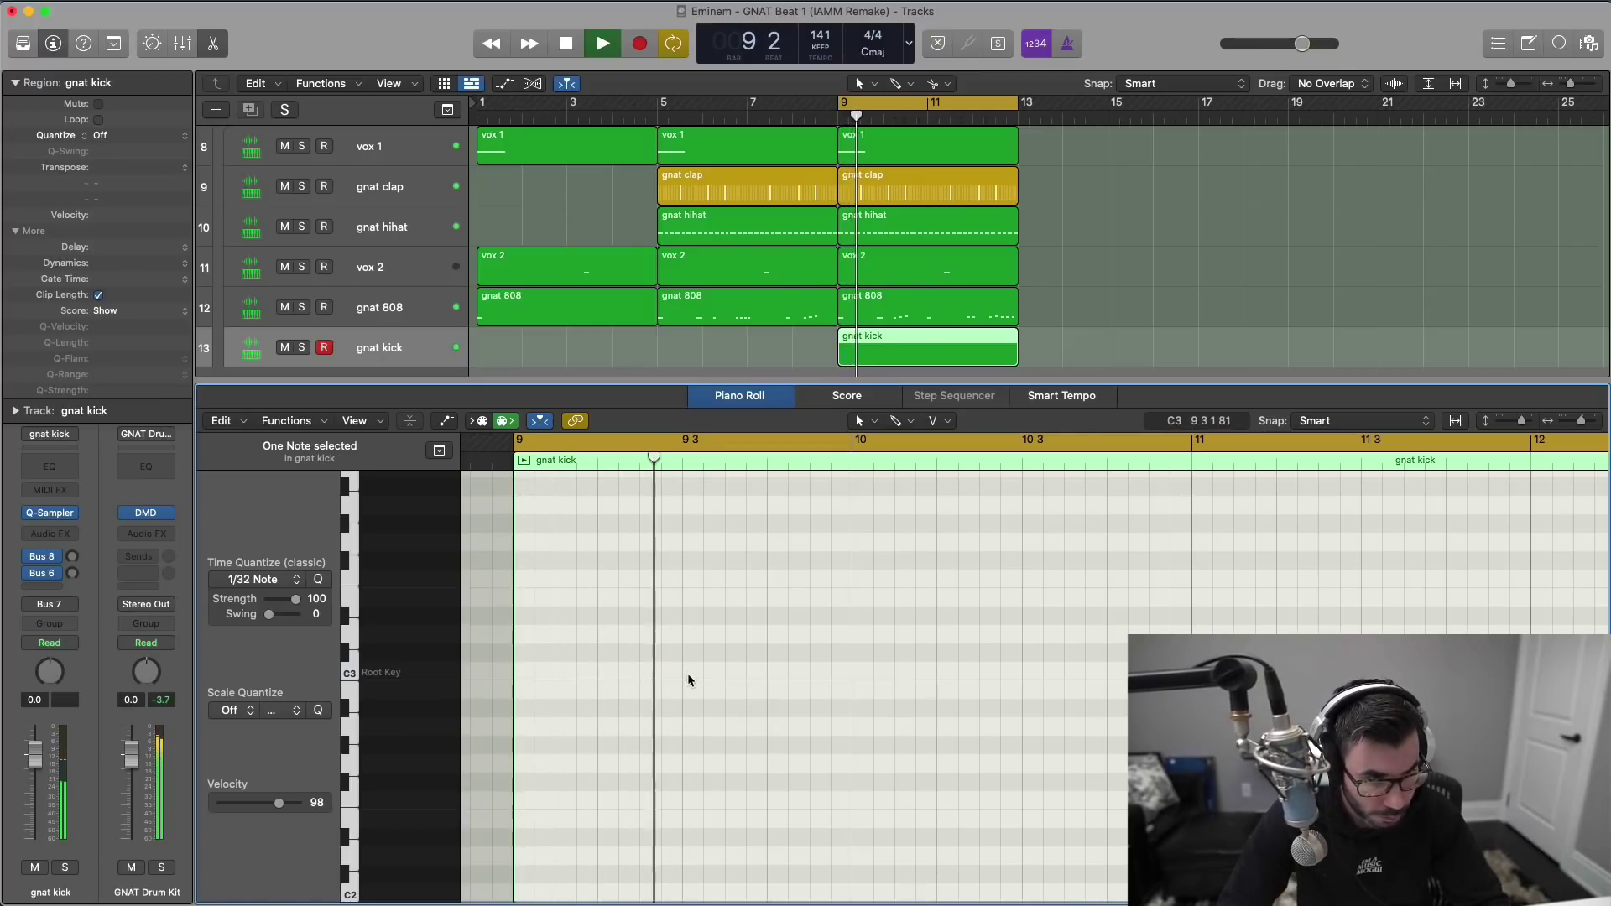
super+click(734, 674)
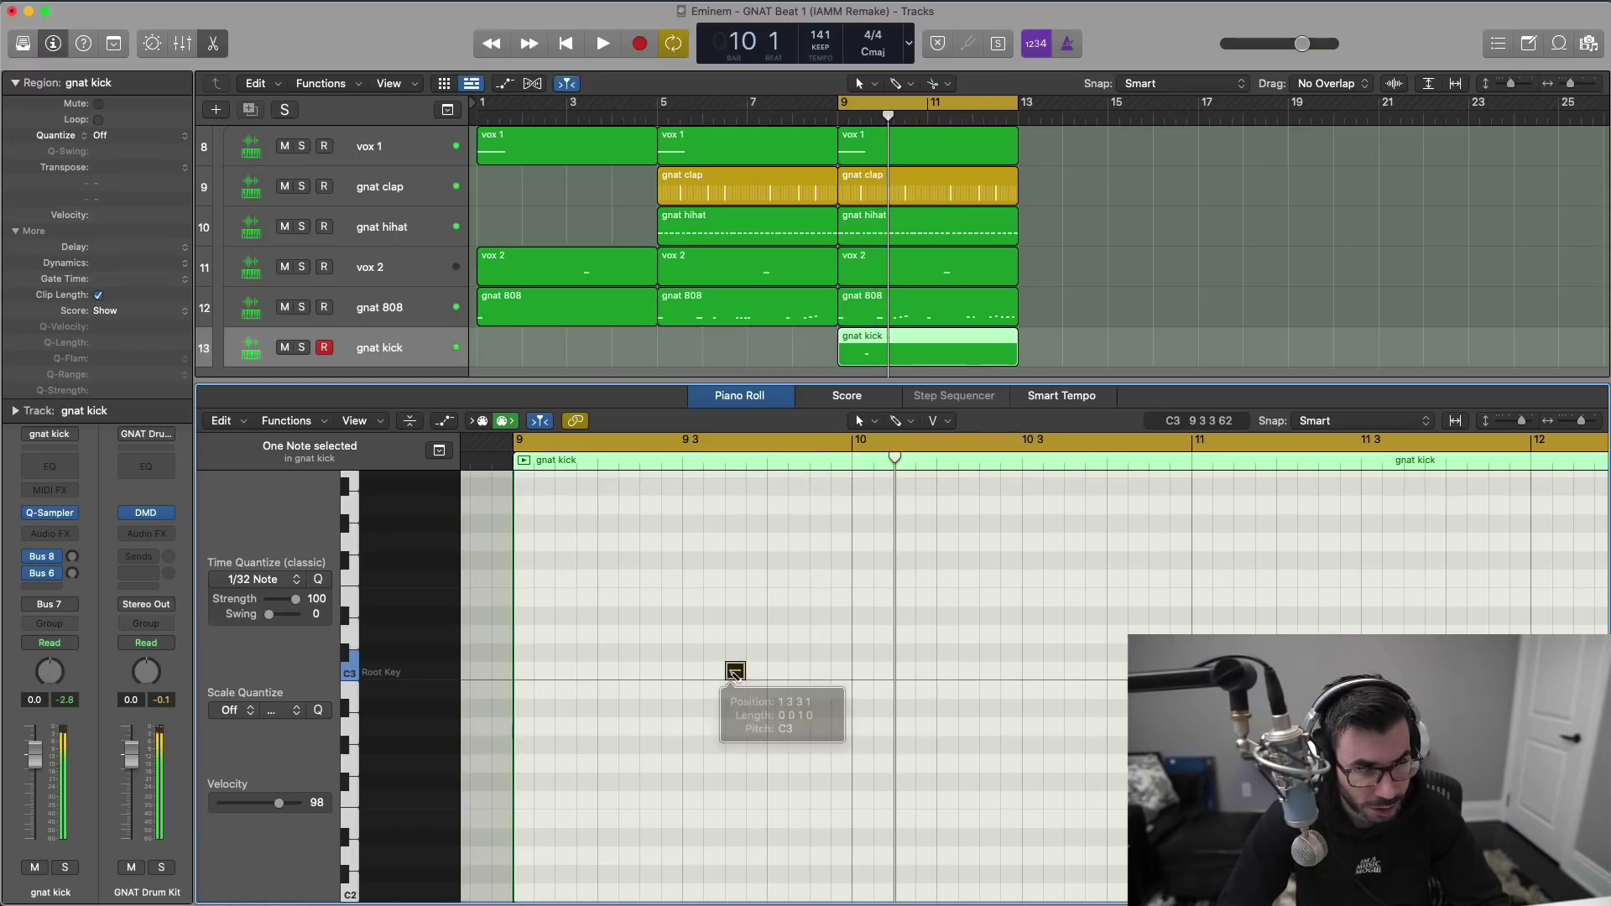
key(space)
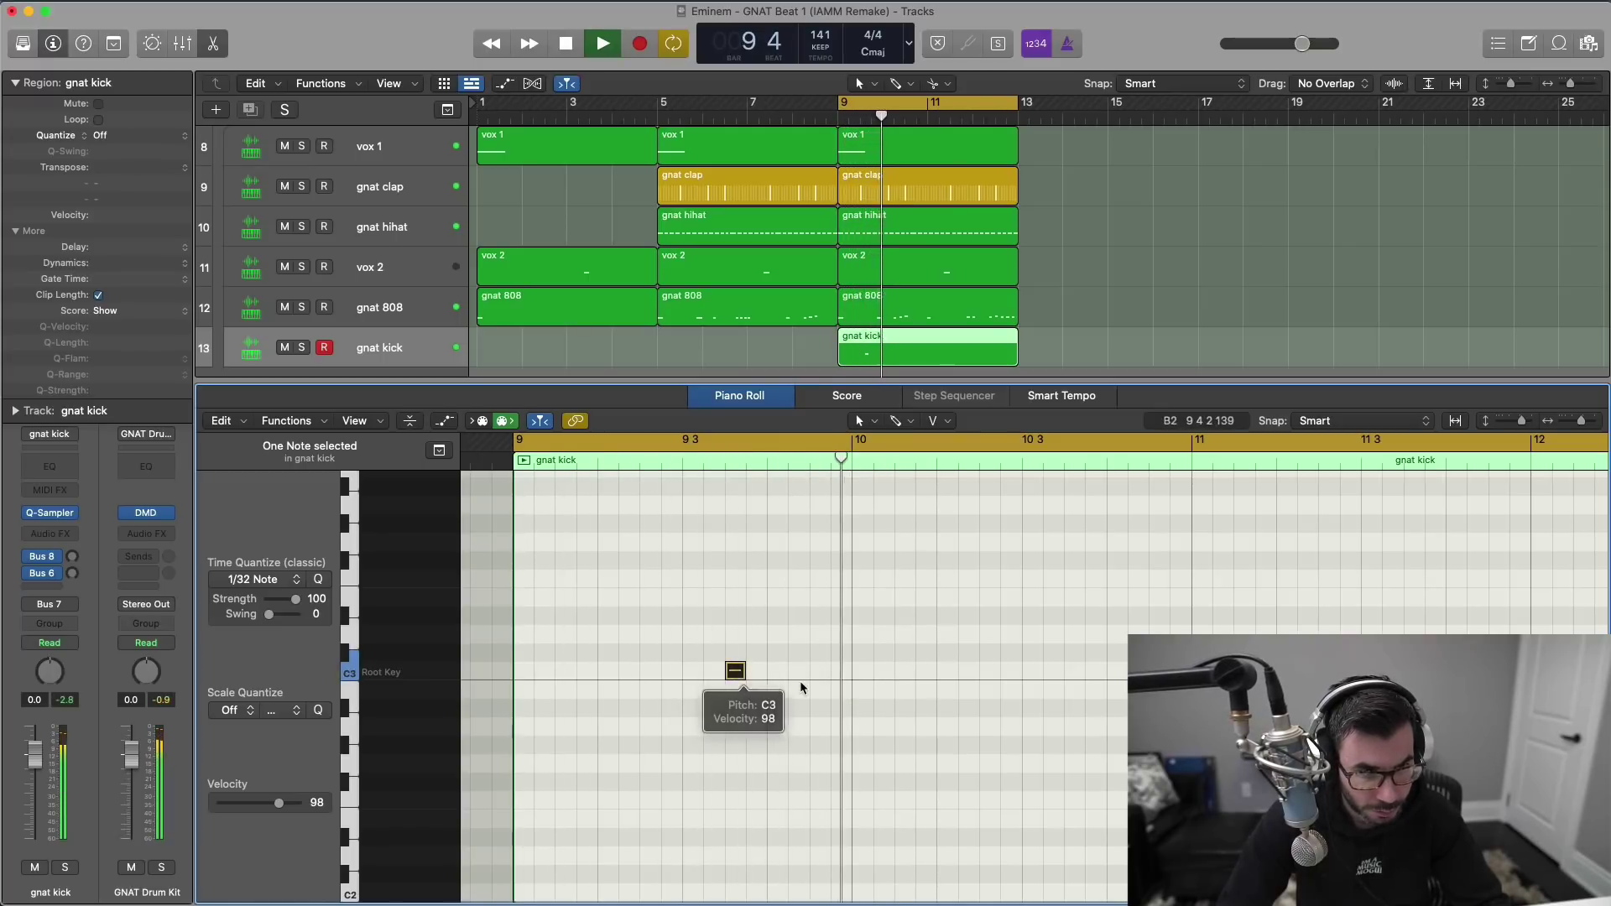
Step: Place a C3 kick note on the second eighth of beat 4 in bar 9, delete the beat 3 kick, and play it back
key(space)
super+click(819, 671)
drag(788, 656, 678, 700)
key(Delete)
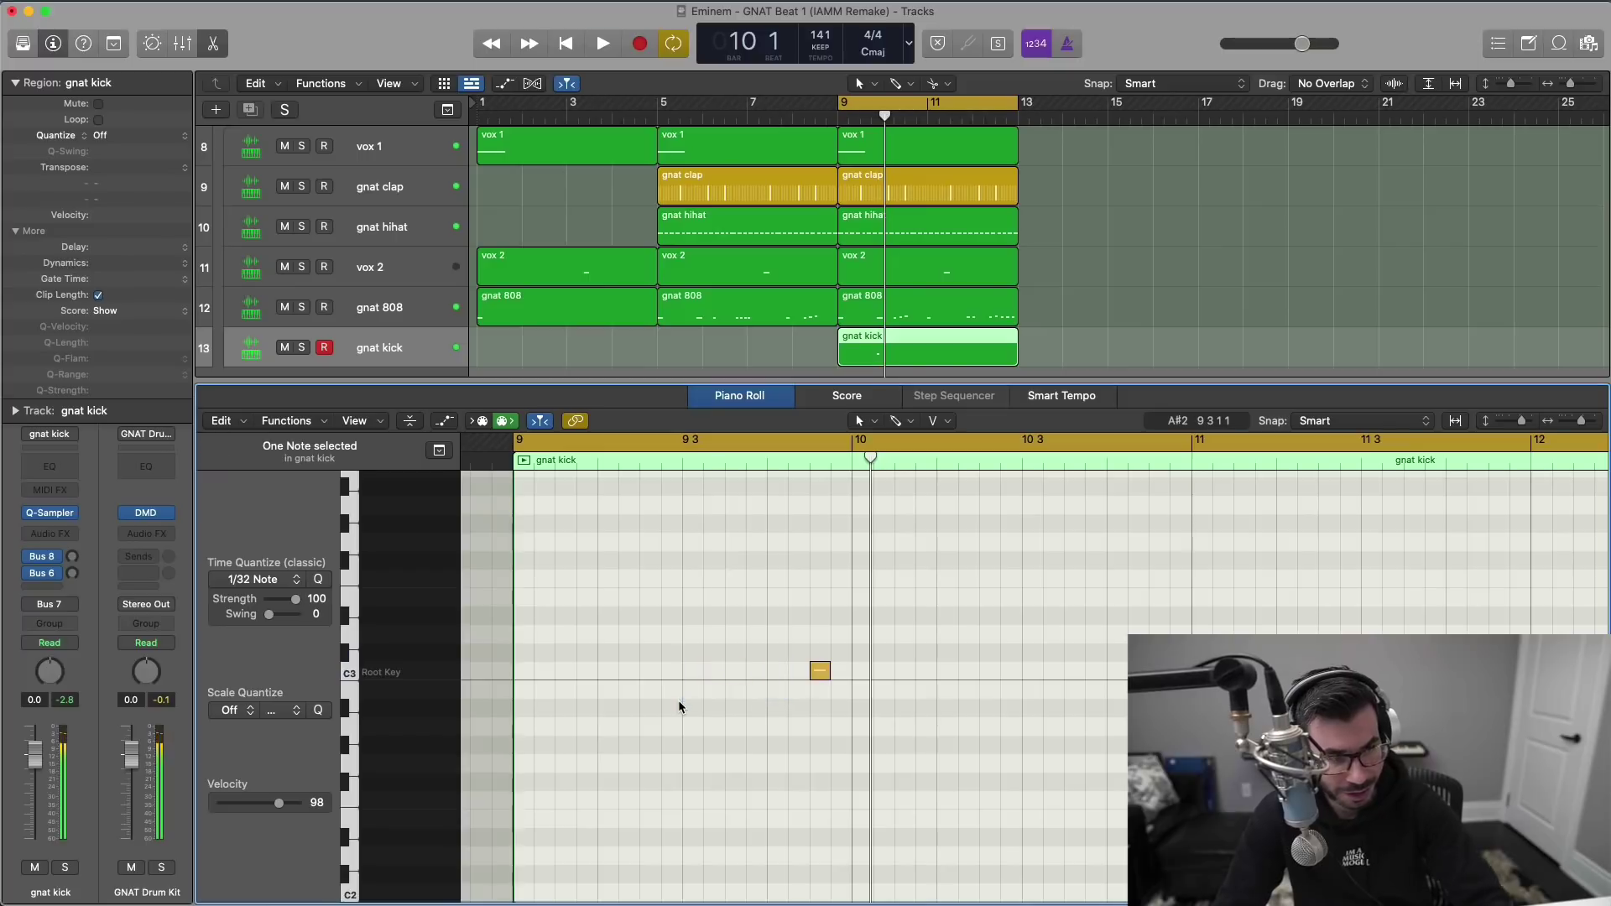
key(space)
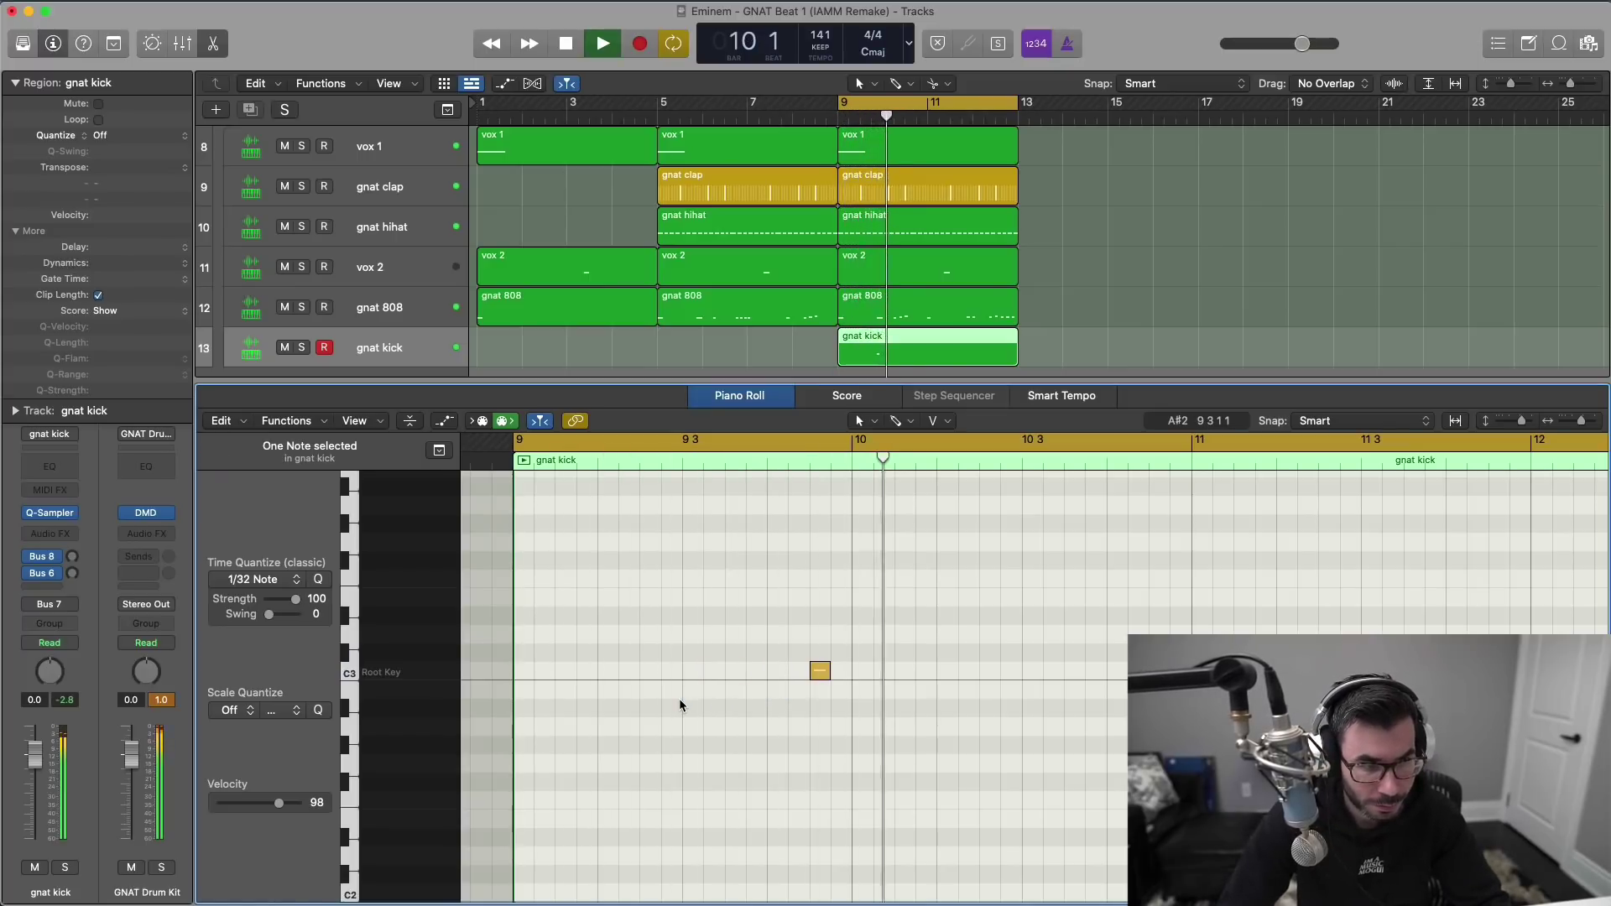
key(space)
key(space)
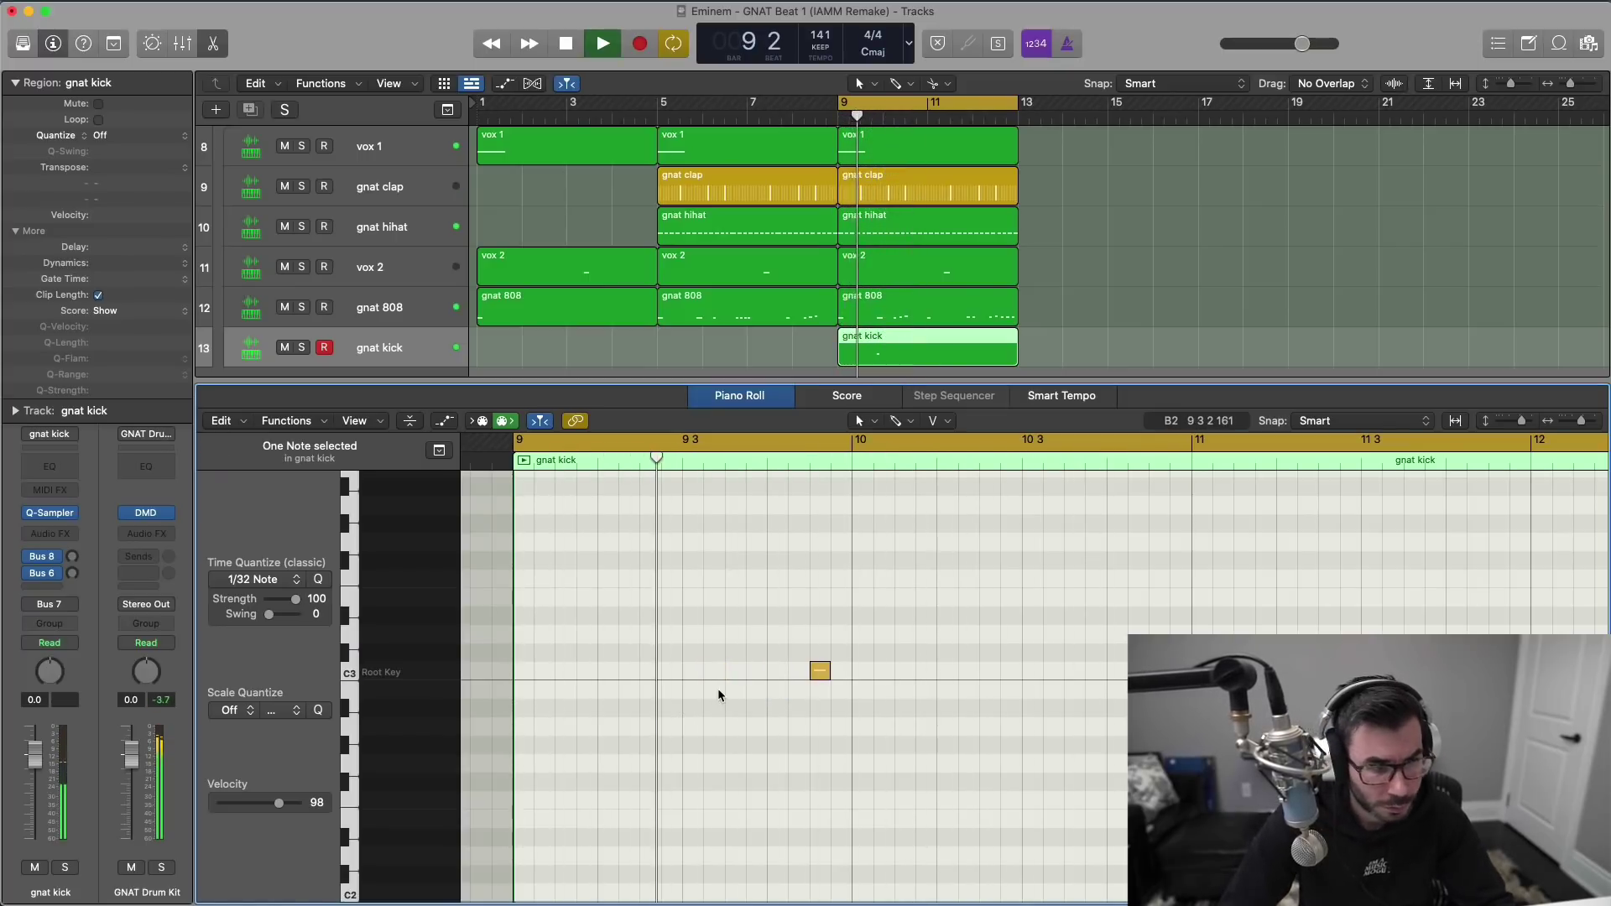
Step: Delete the D#0 note at the end of bar 9 in the gnat 808 region, play the section and close the note editor
click(894, 302)
key(space)
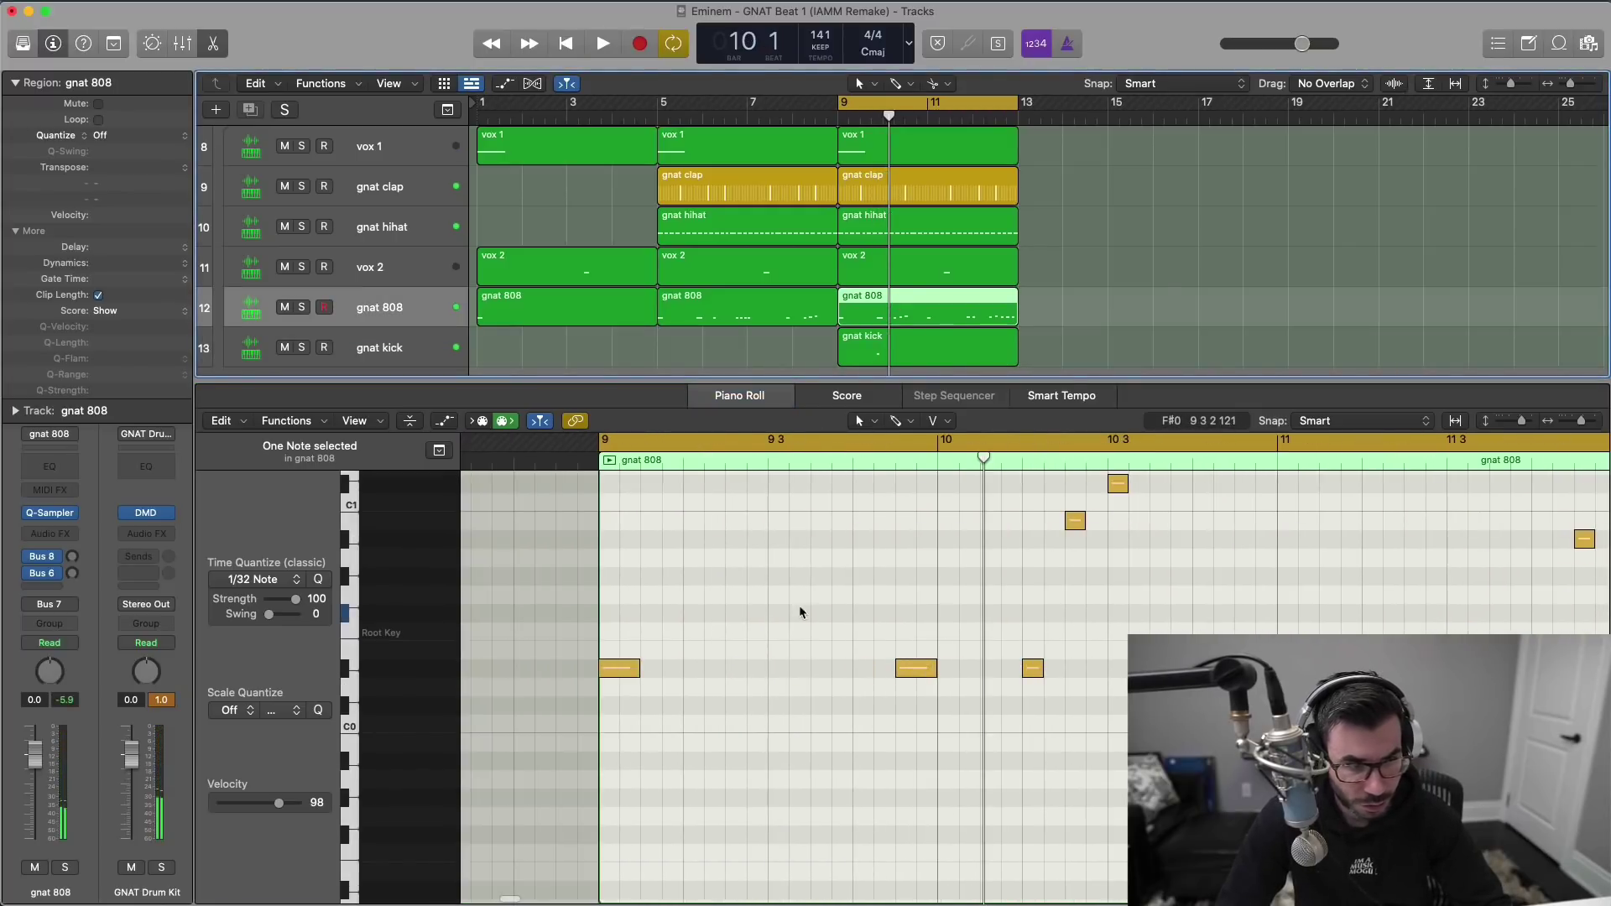
drag(798, 612, 935, 711)
key(space)
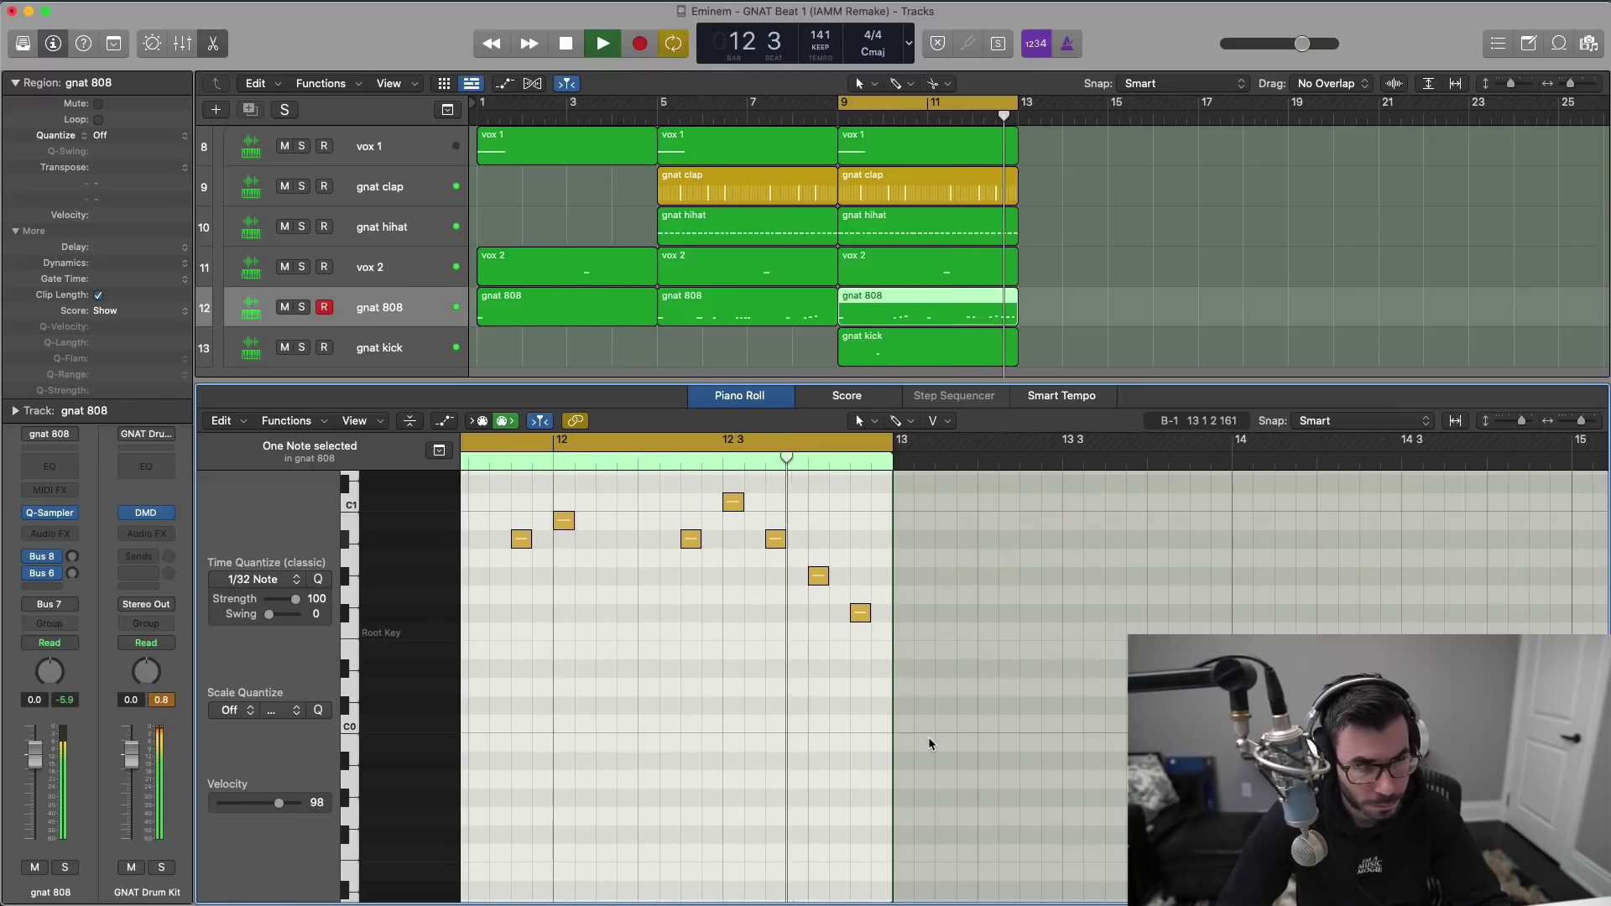
key(p)
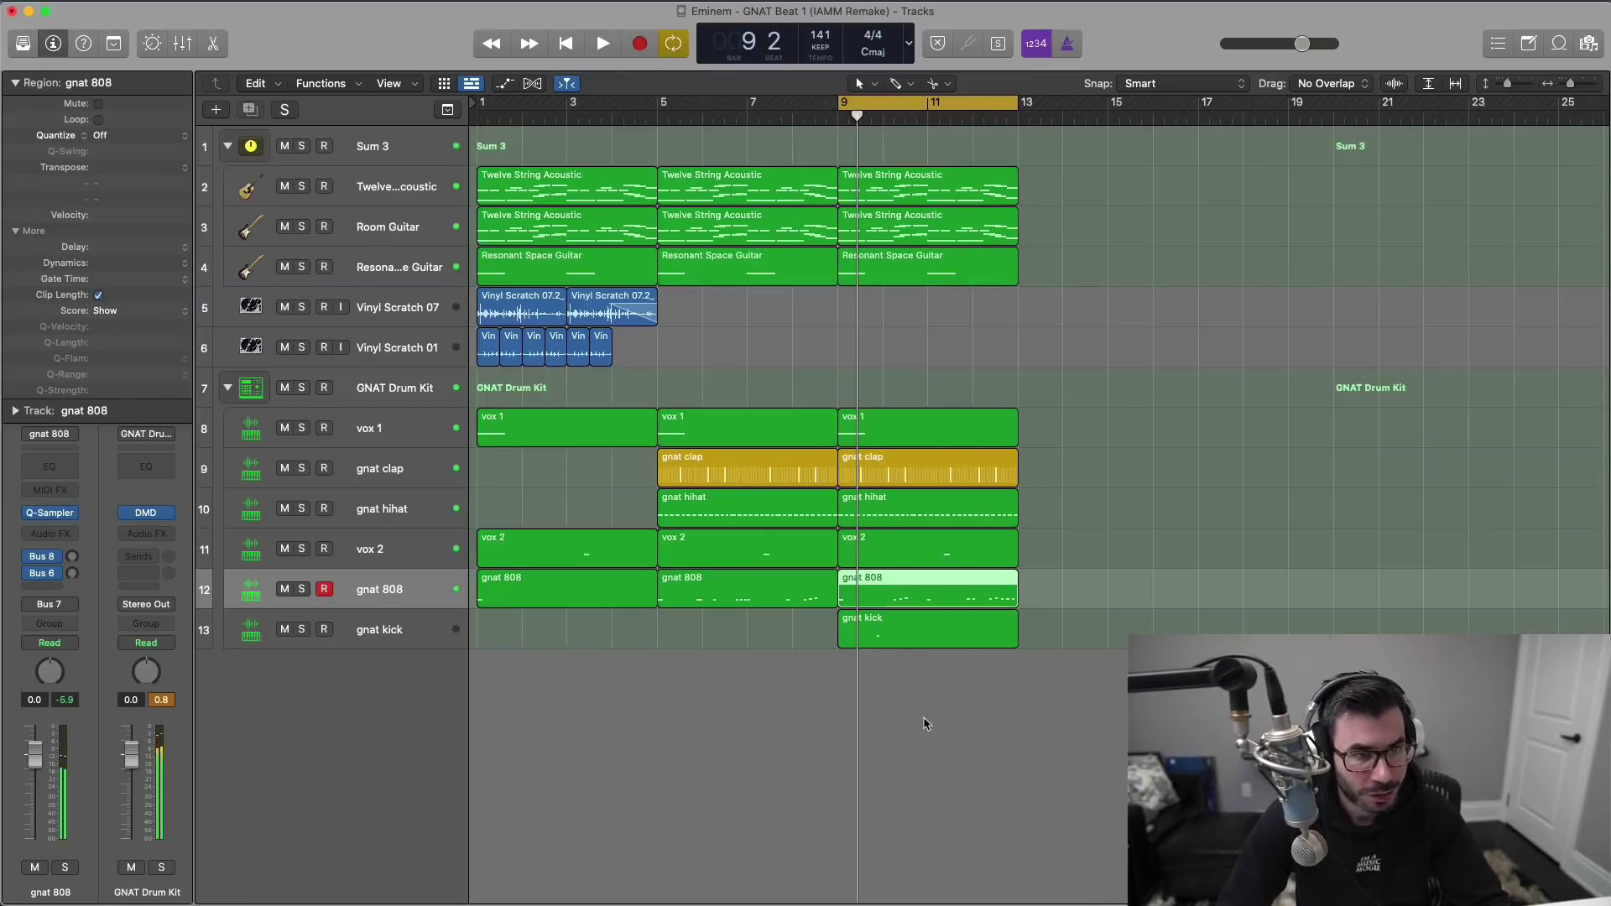
Step: Repeat all the regions of bars 9 to 12 into bars 13 to 16 and set the cycle range to the copies
scroll(892, 650, up, 5)
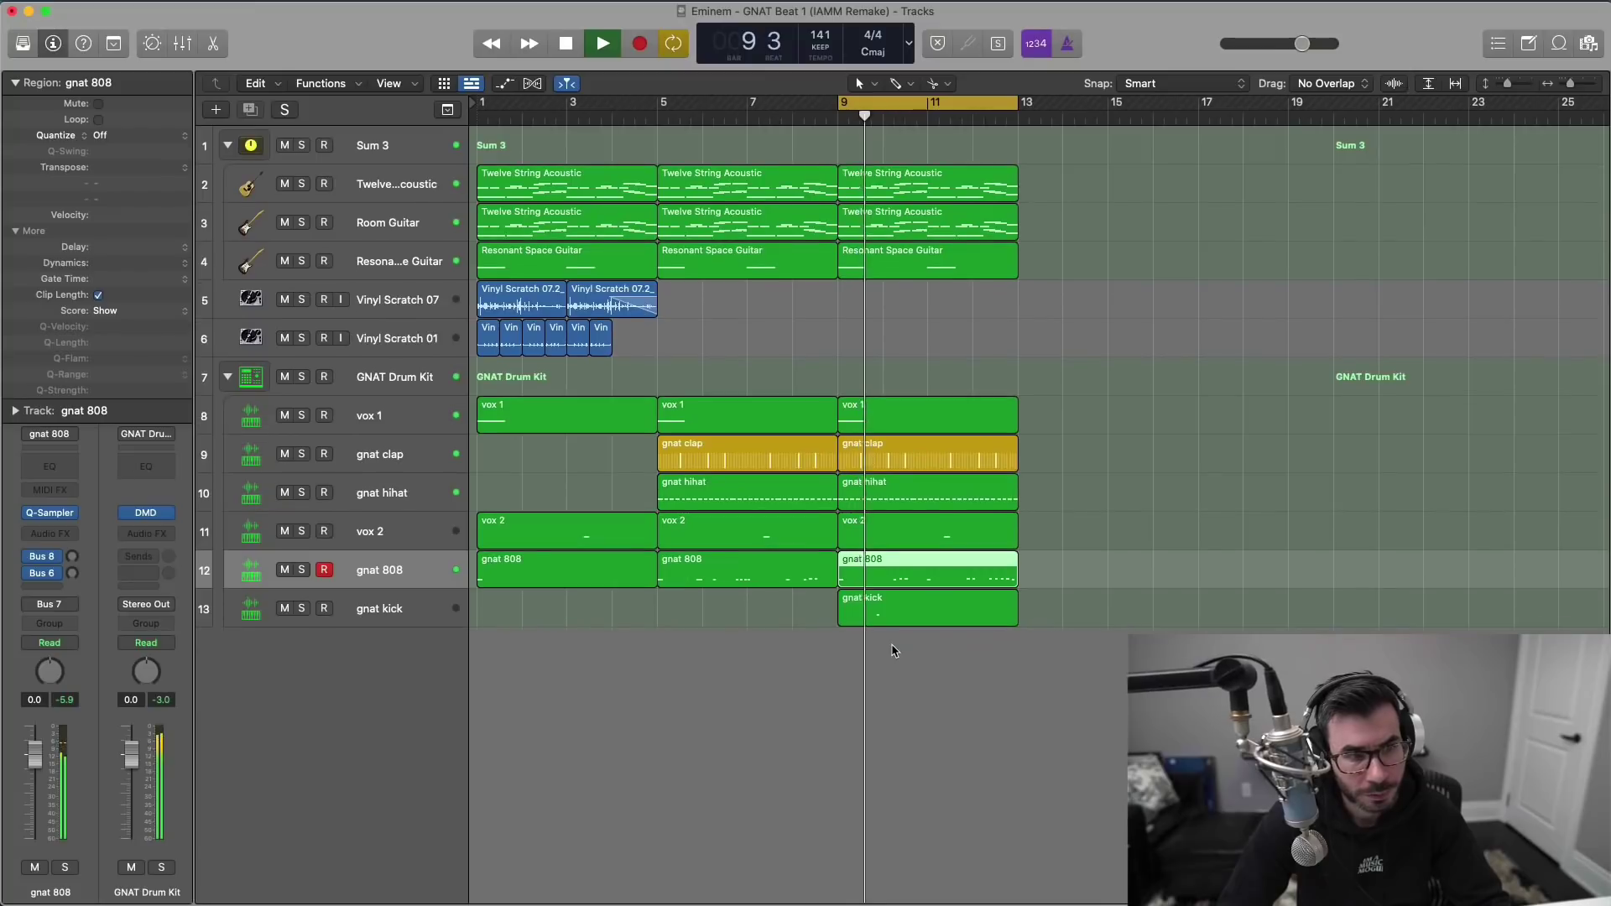
scroll(892, 647, down, 2)
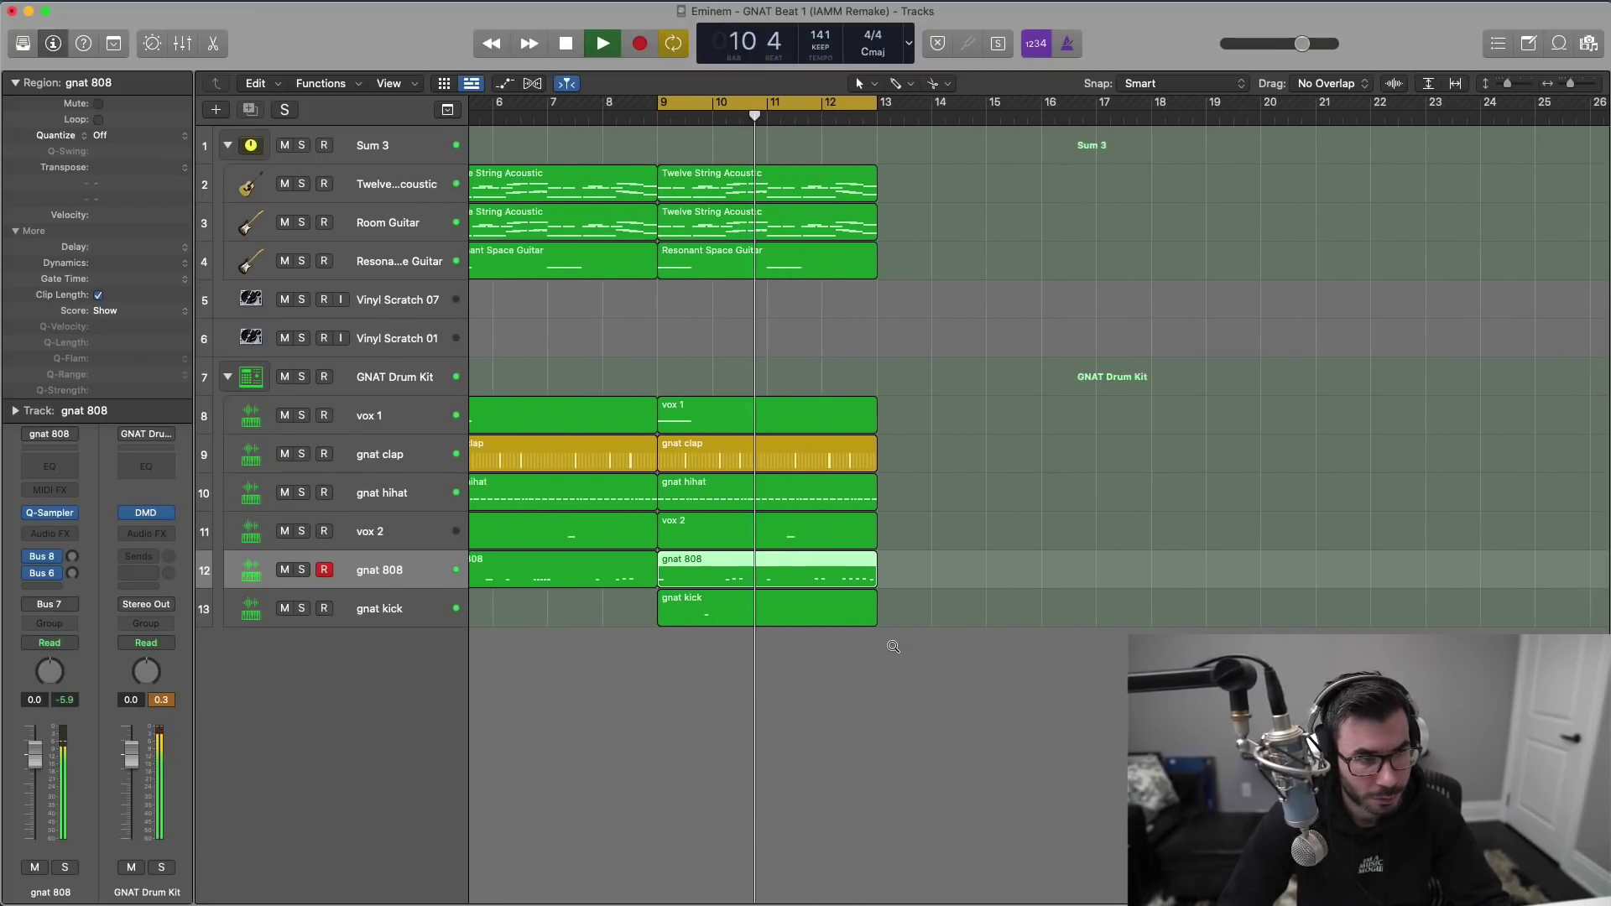
key(space)
drag(959, 665, 683, 179)
key(super+r)
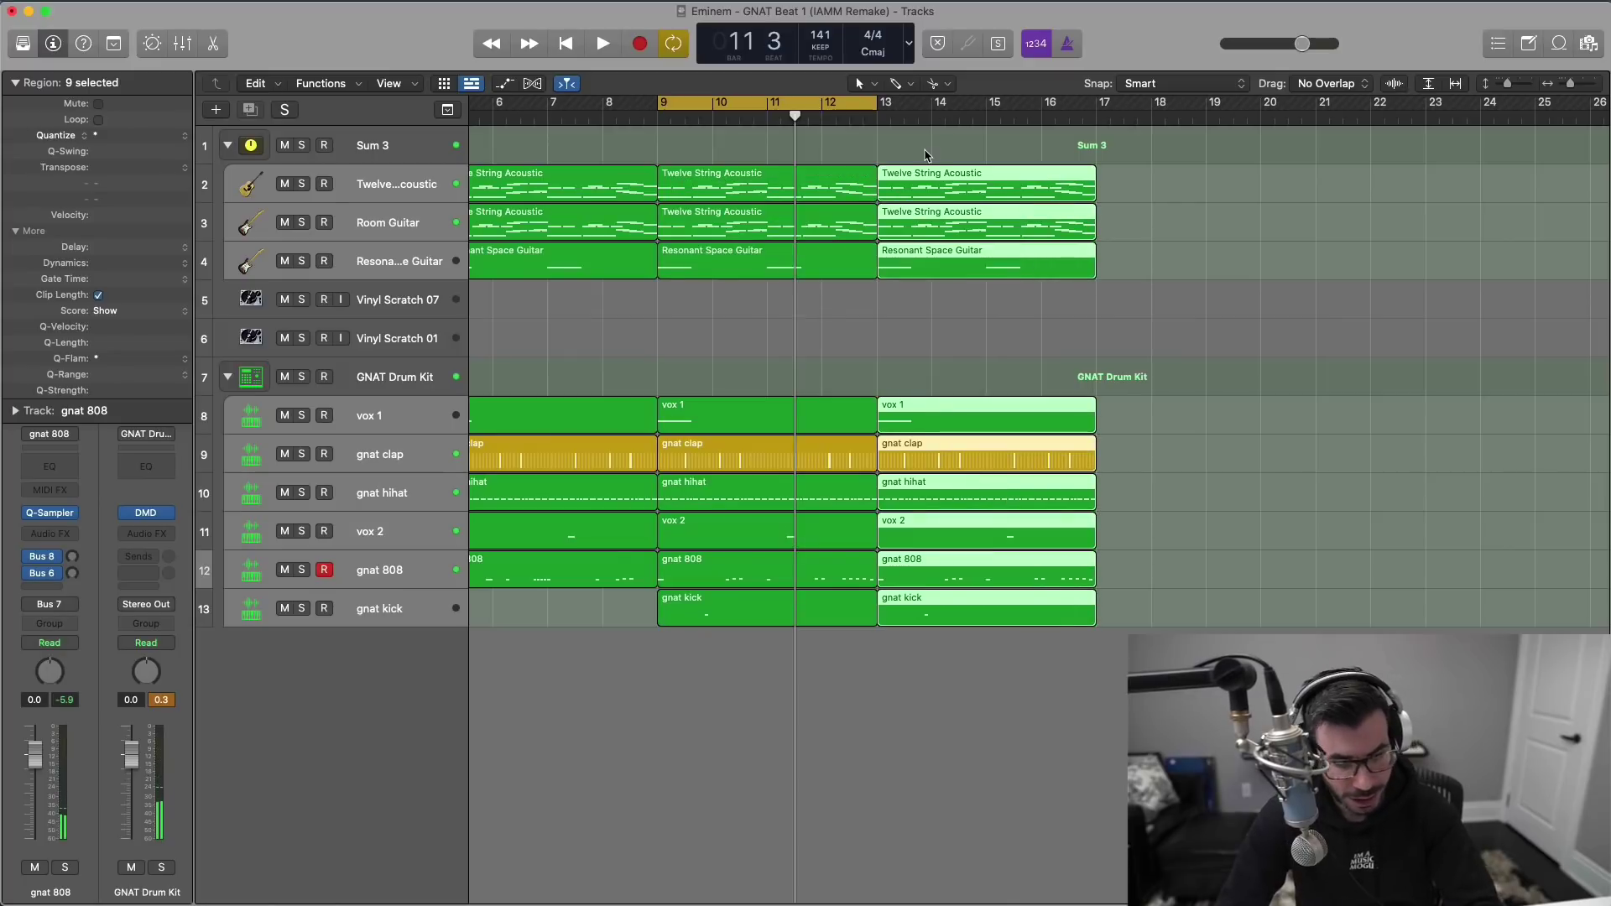
key(super+u)
click(1107, 402)
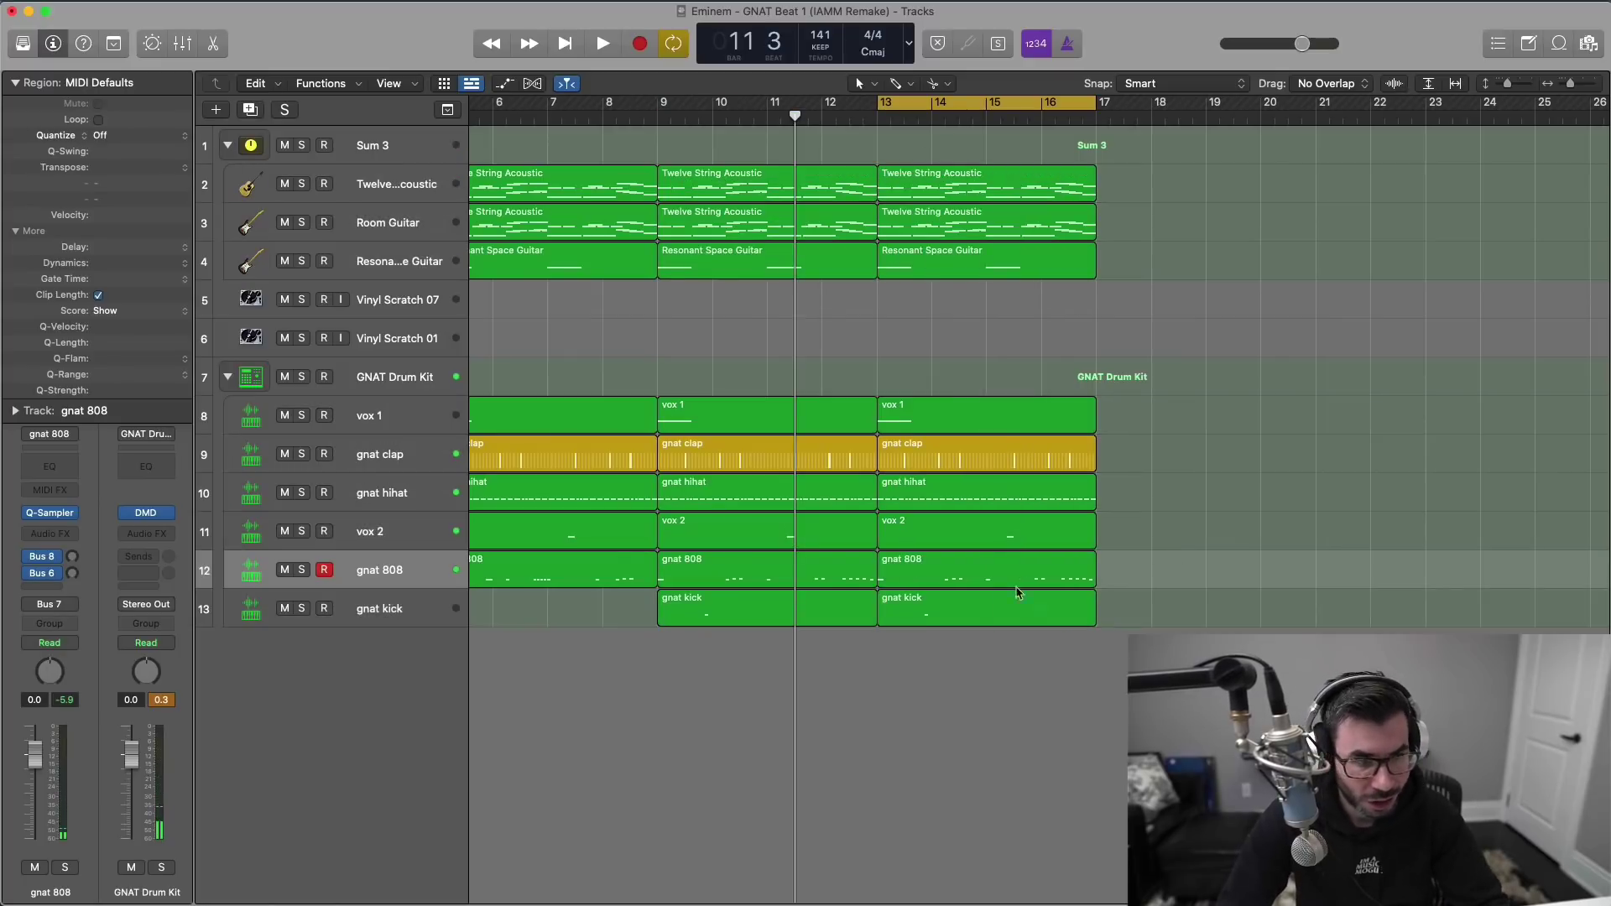
Step: Open the gnat 808 region at bar 13 and delete its opening D#0 note
double_click(974, 565)
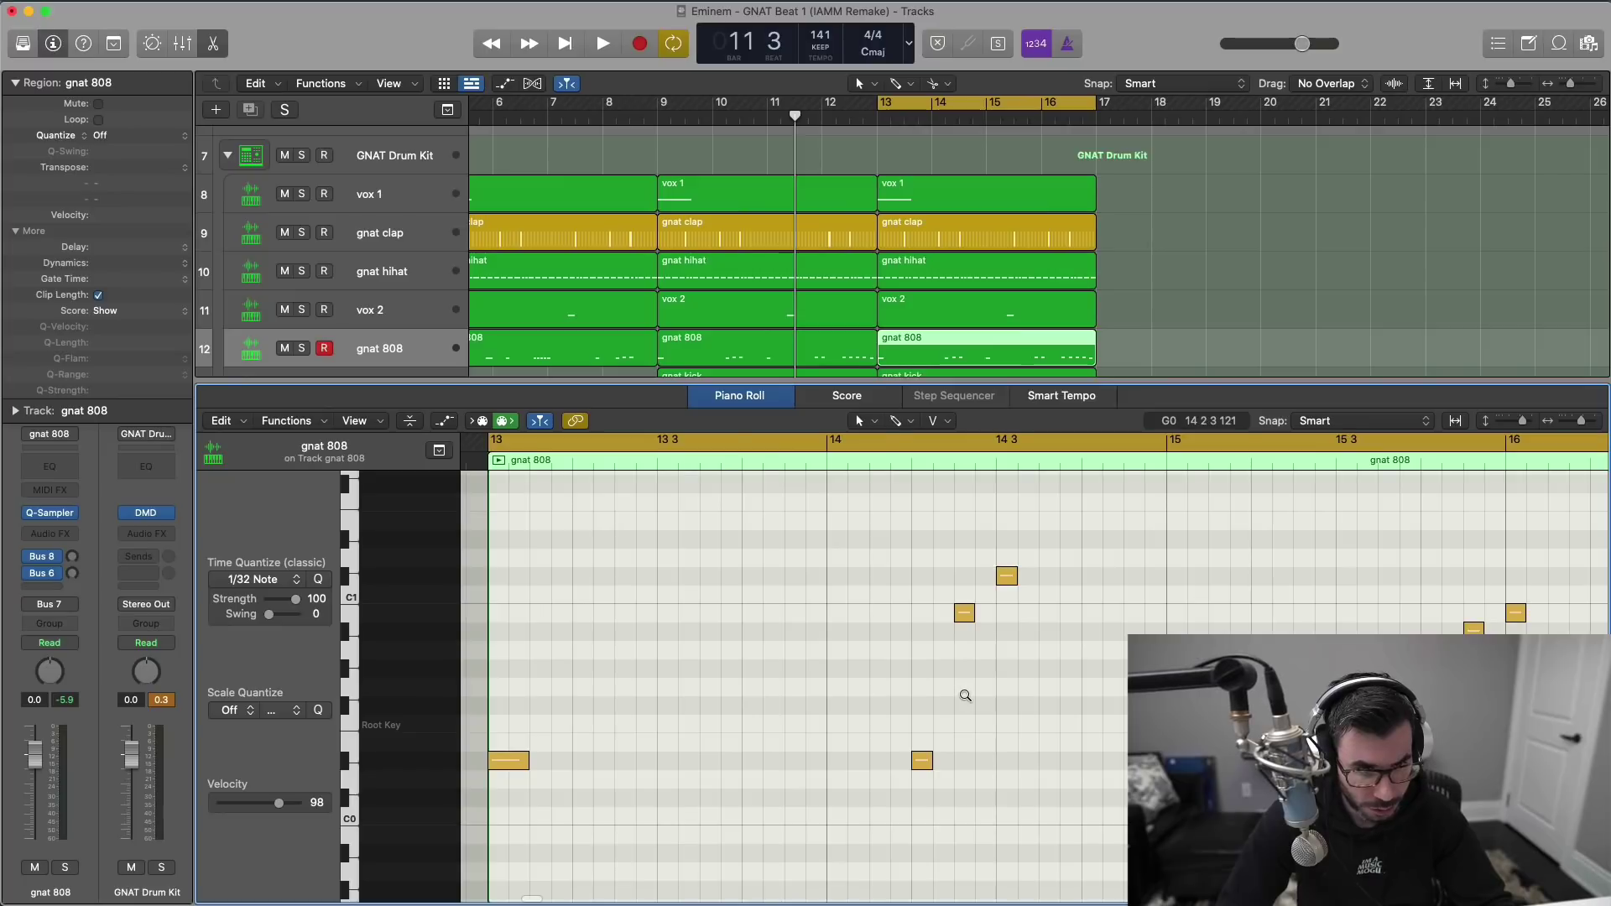
ctrl+alt+click(965, 696)
drag(518, 719, 518, 803)
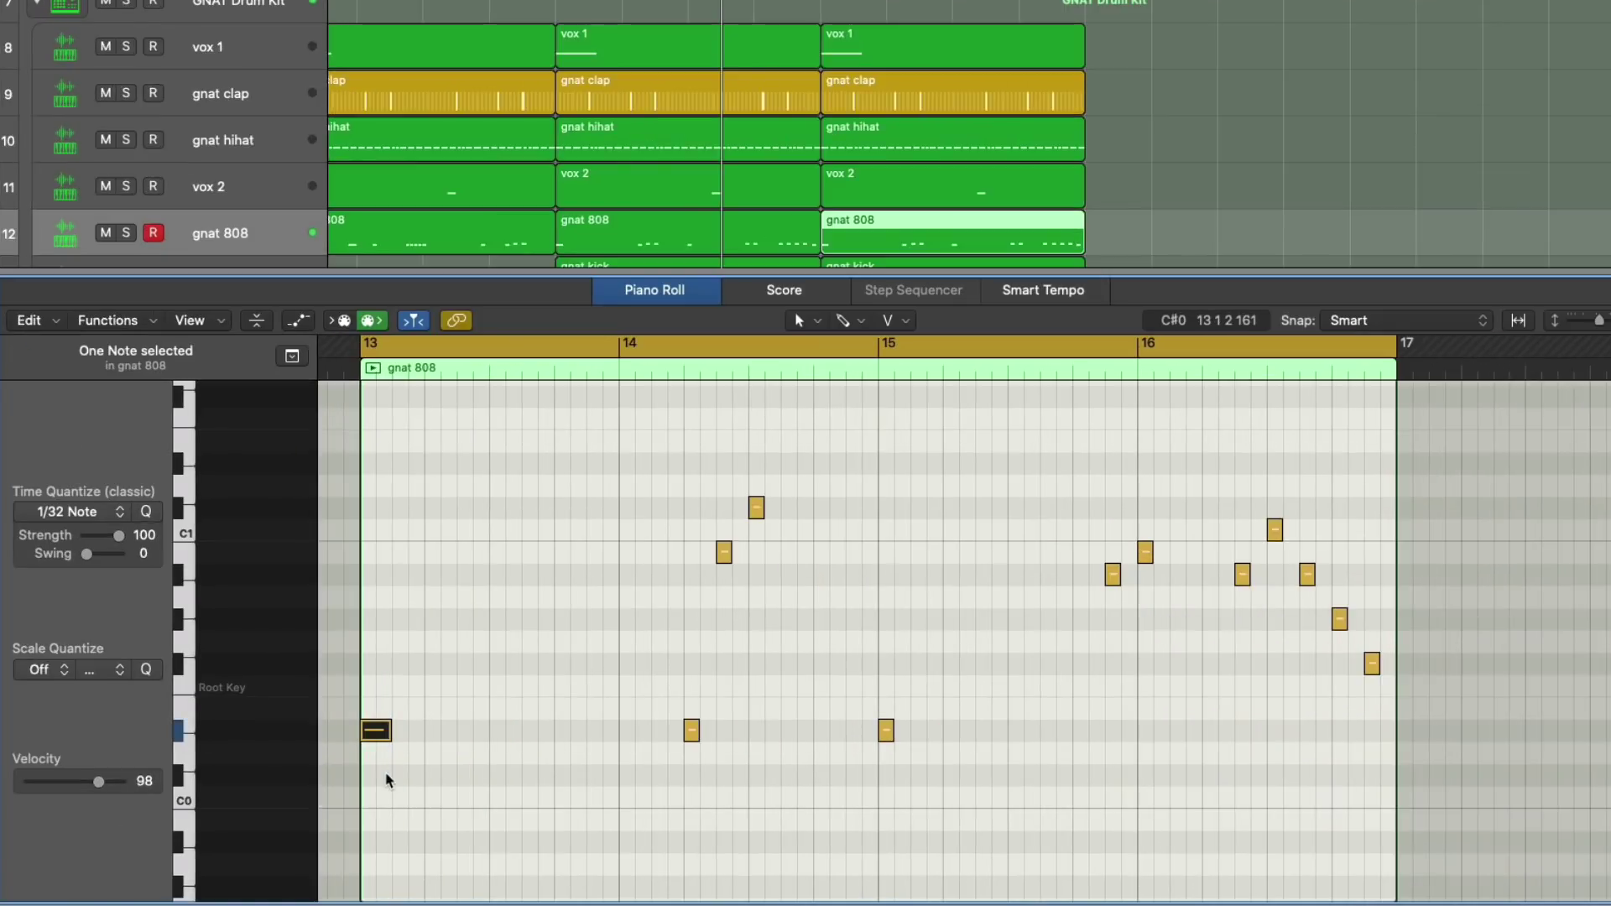
key(super+Right)
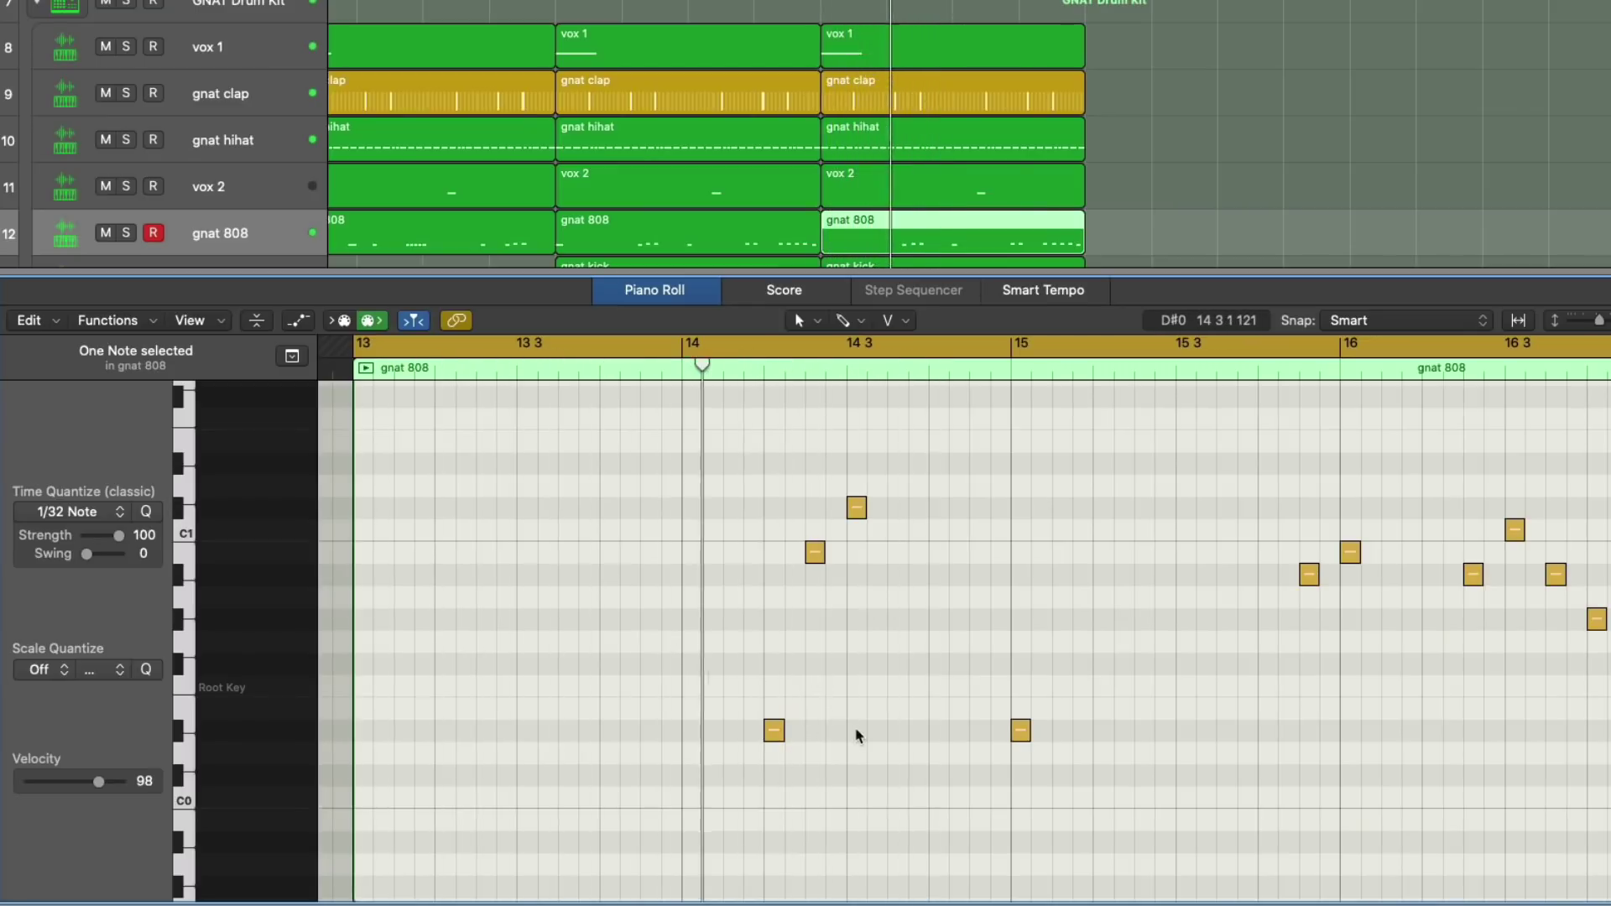
Step: Replace the B0 and C#1 notes in bar 14 with a single D#0 note on beat 3
drag(891, 566, 722, 470)
key(Delete)
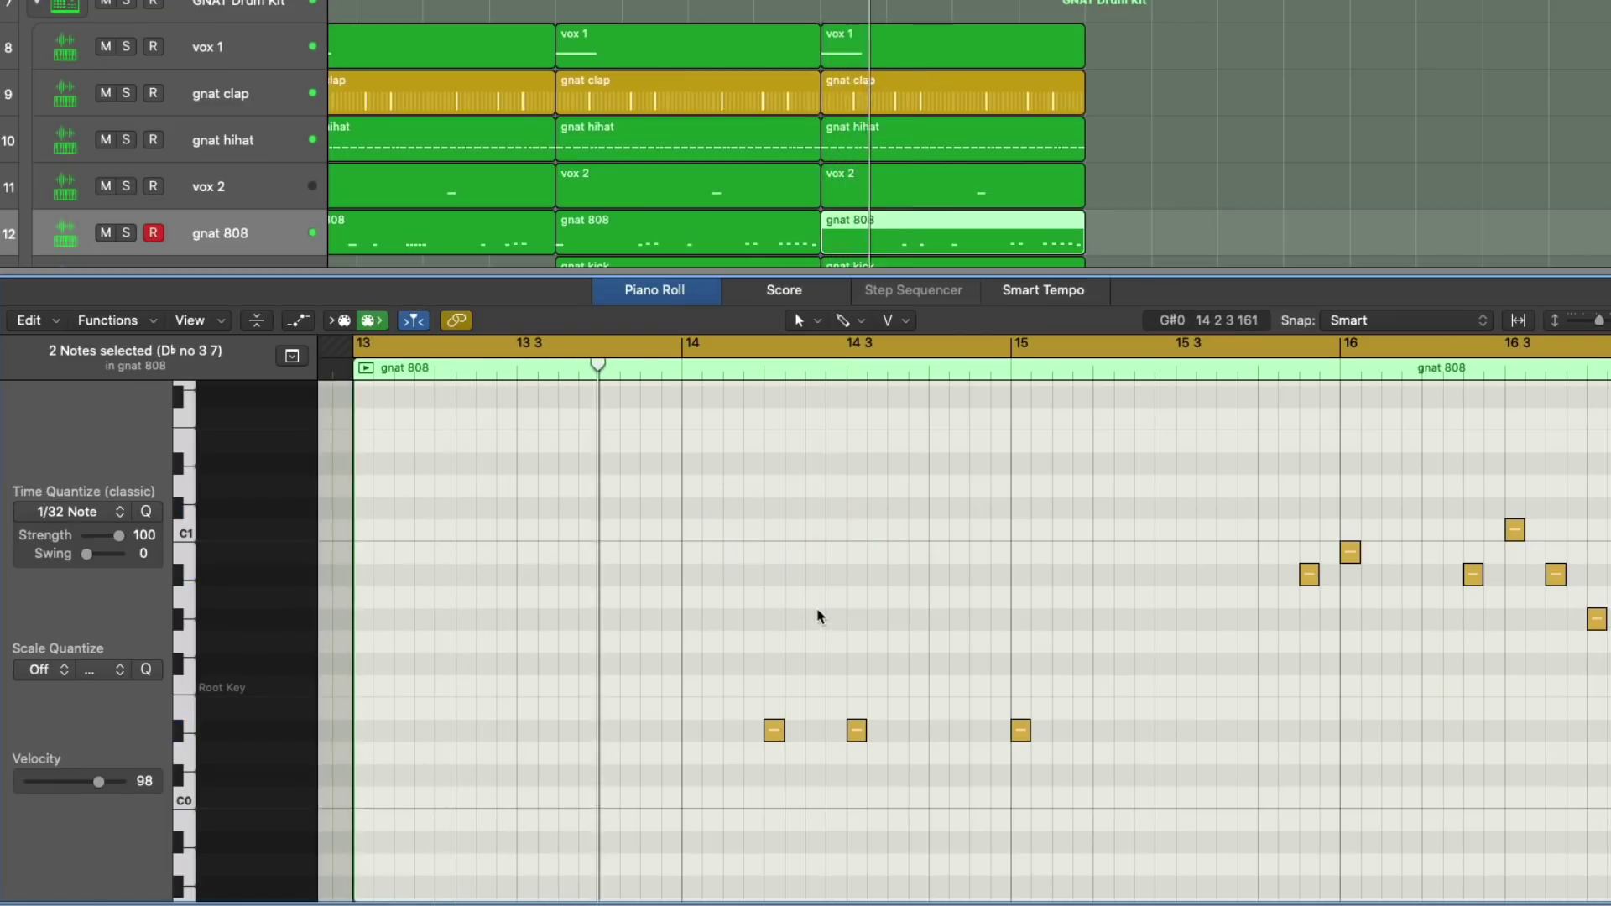
key(space)
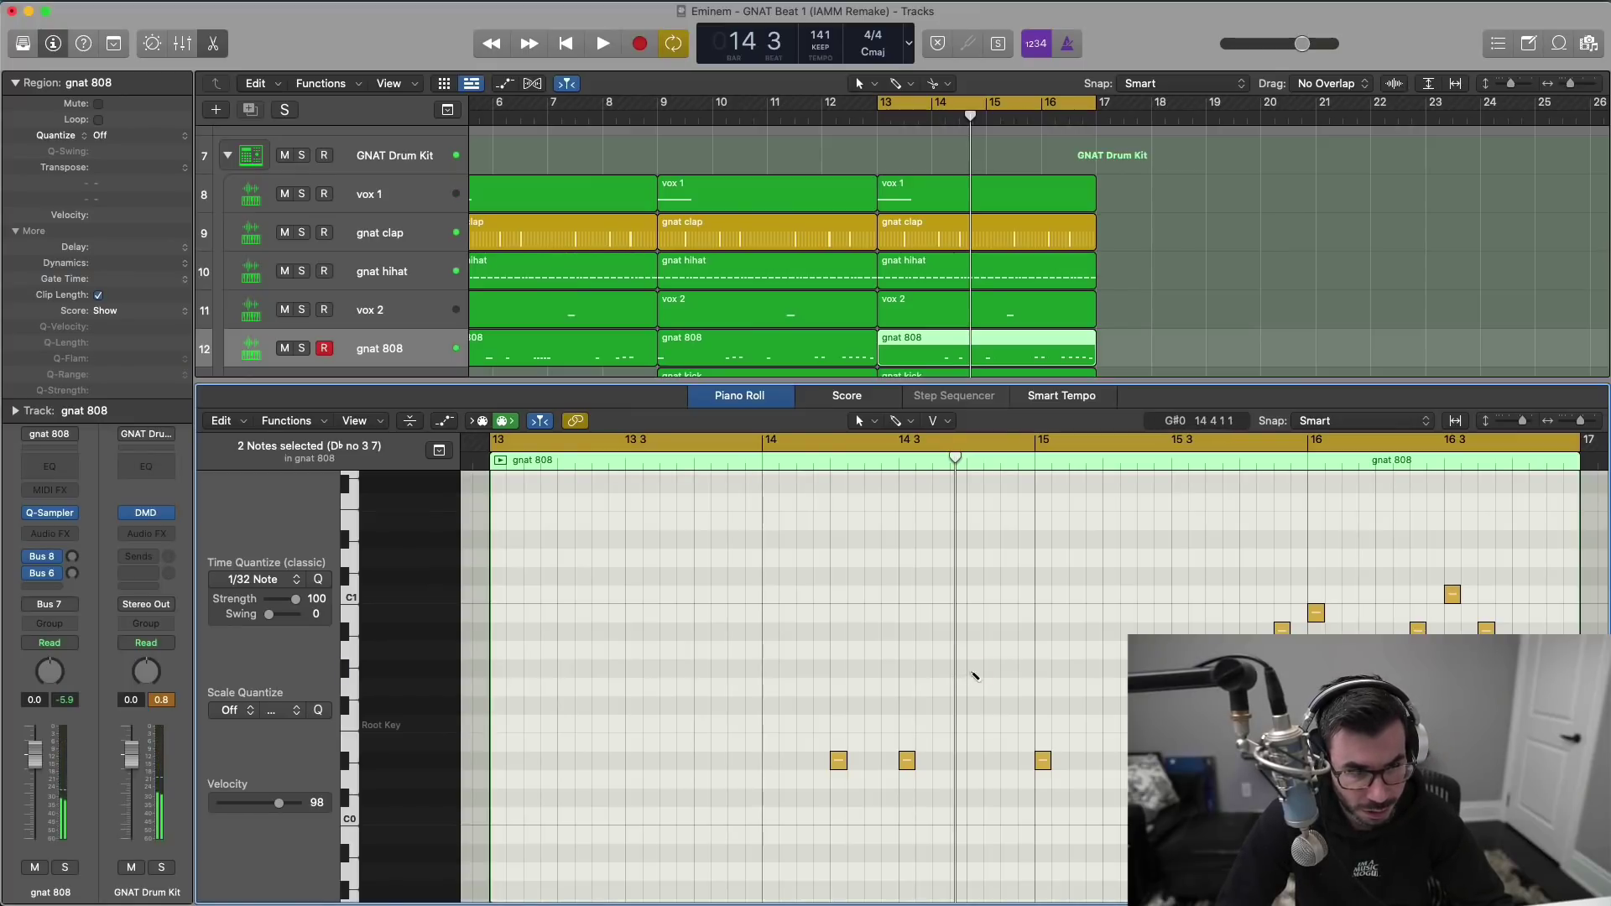
Step: Fill beat 4 of bar 14 with four consecutive 1/16 G#0 notes and play the pattern back
super+click(992, 668)
super+click(1009, 669)
key(space)
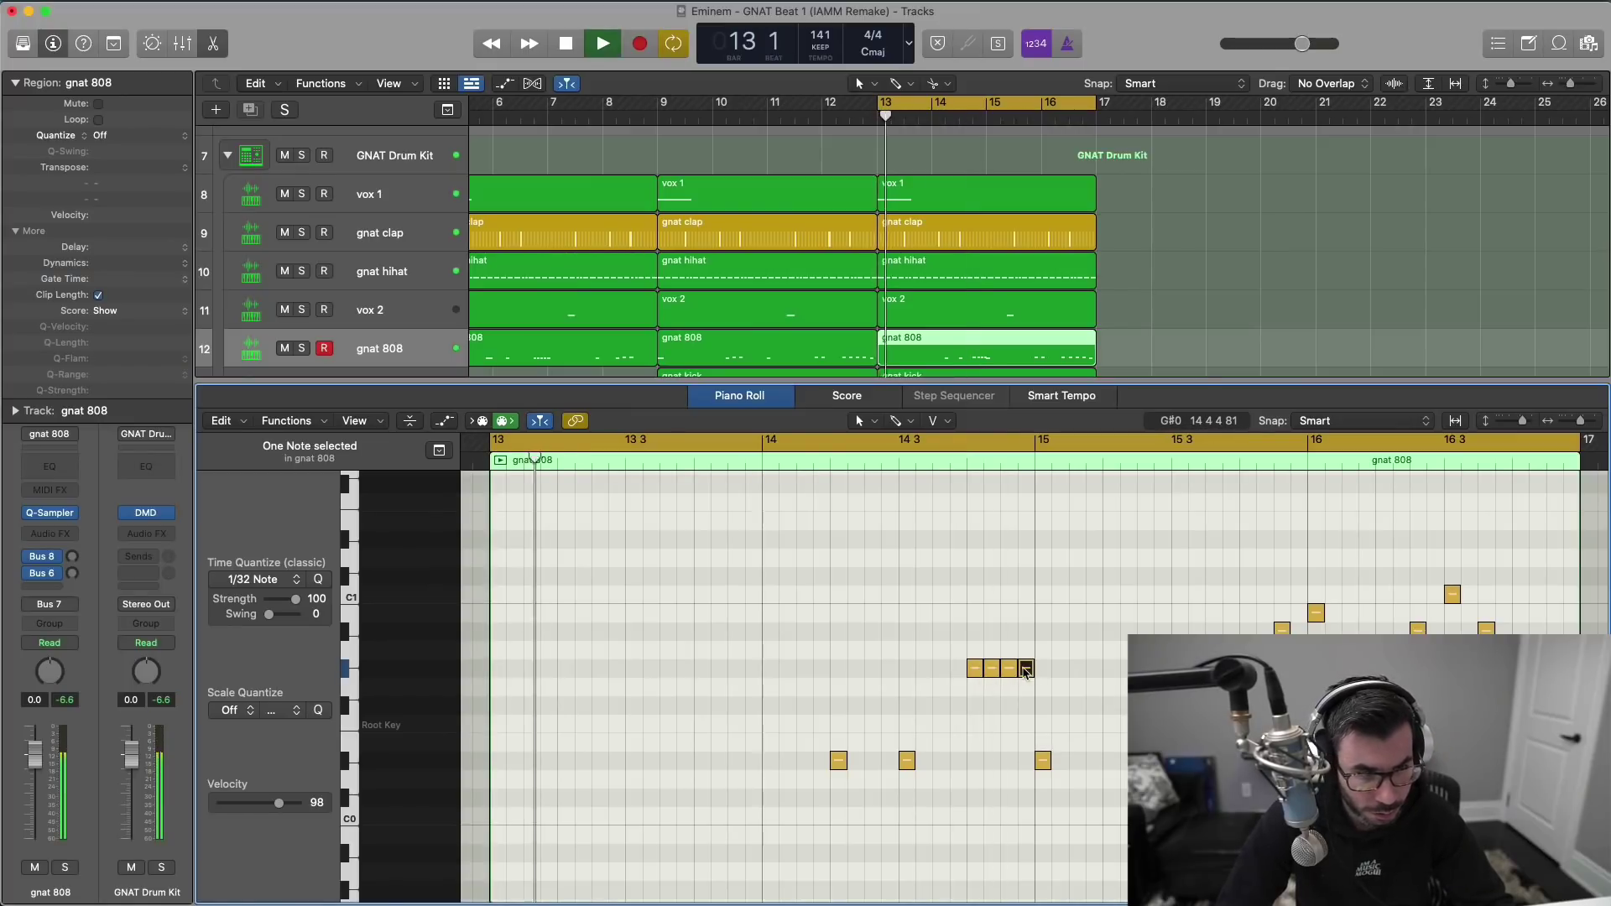
super+click(1025, 668)
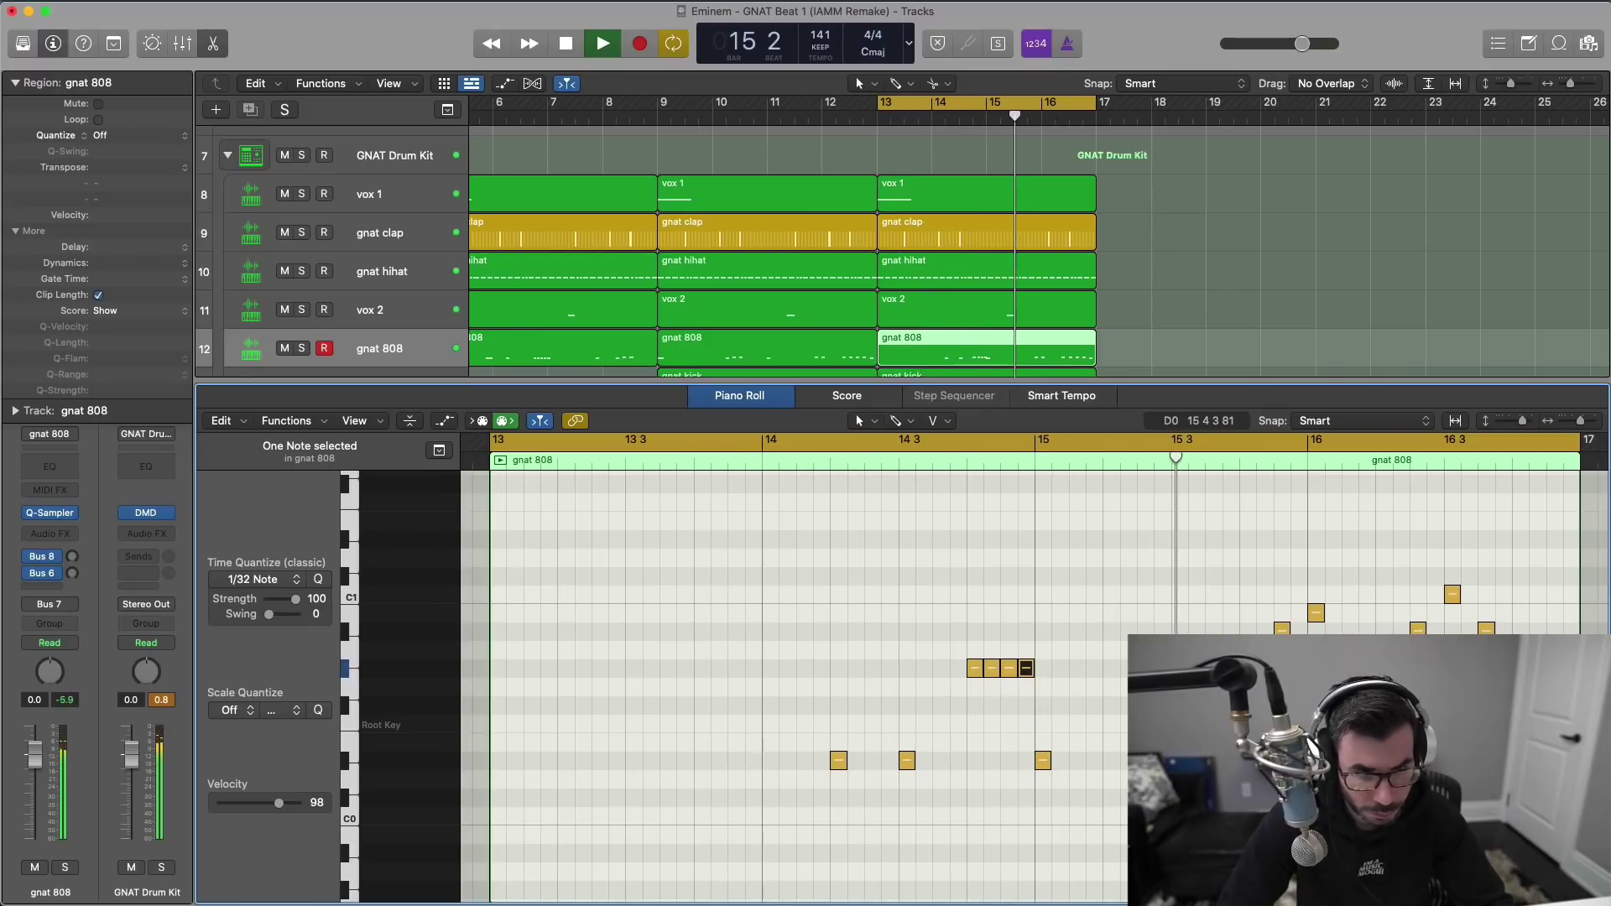
Step: Add D#0 on the second eighth of beat 4 in bar 15, delete the A#0 above it and the B0 opening bar 16, and play back
key(space)
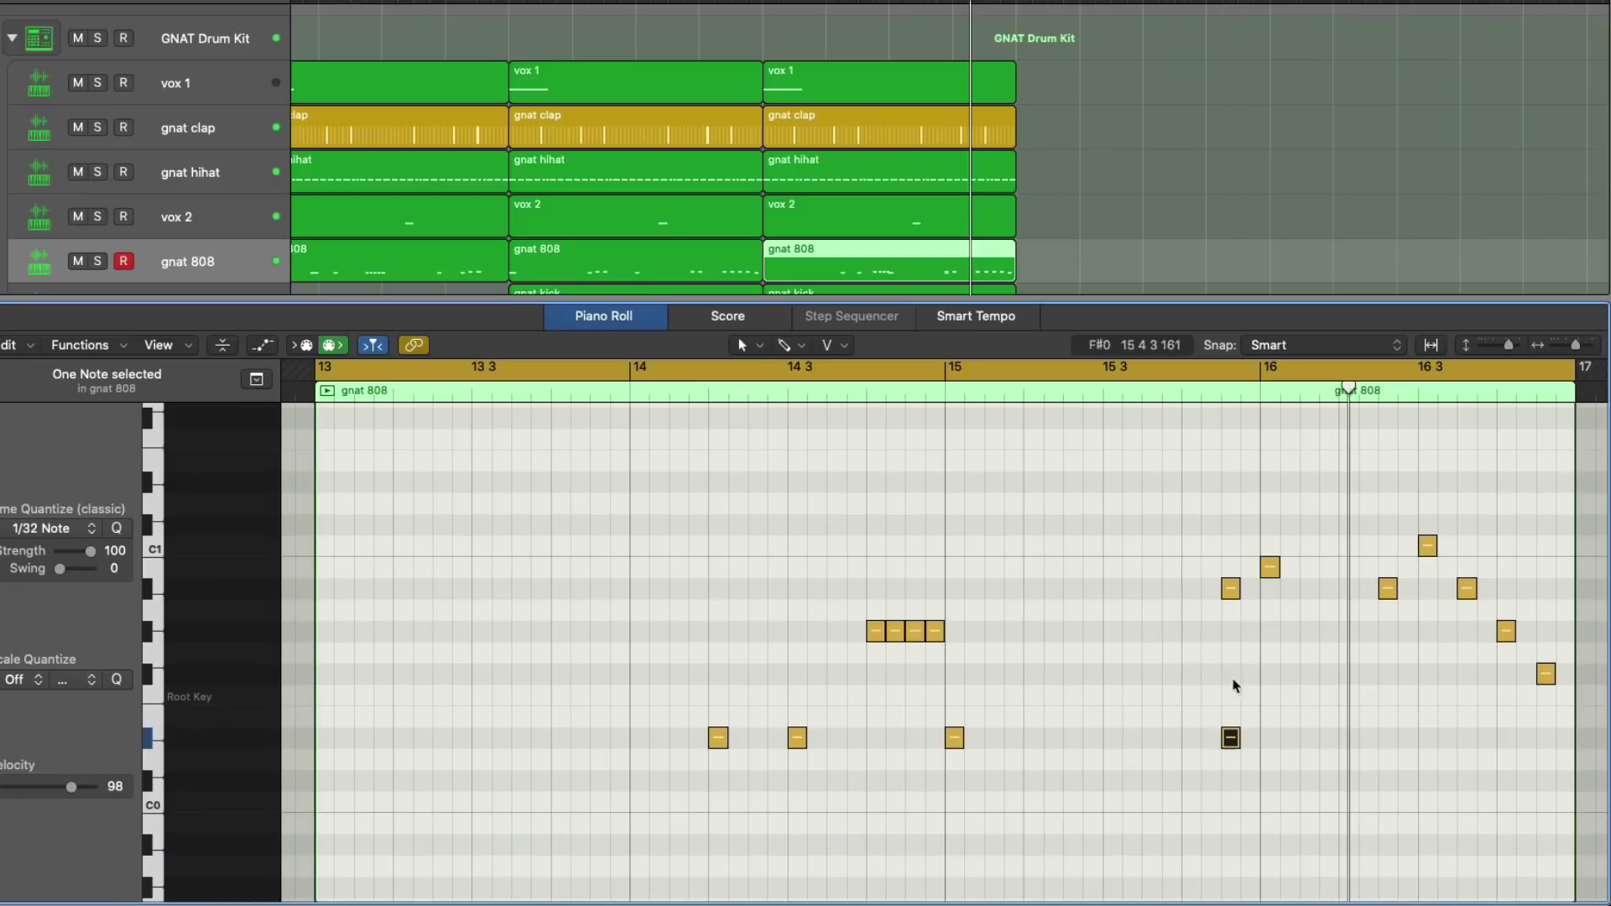
drag(1325, 686, 1240, 569)
key(Delete)
key(space)
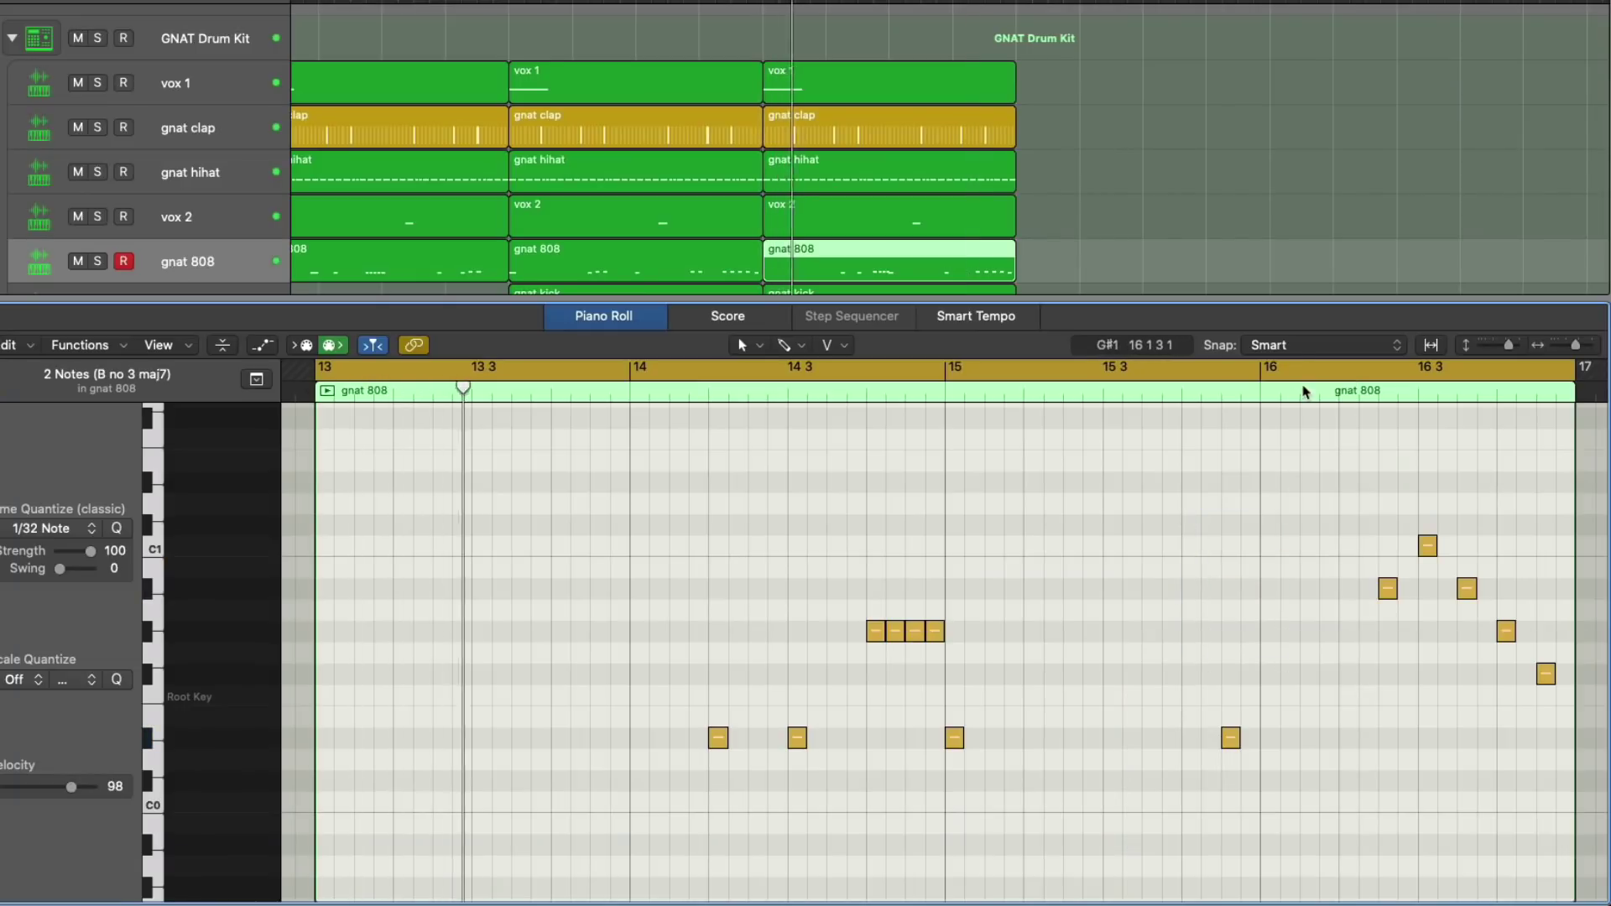
Step: Loop bar 16 only and raise its A#0 and C1 notes by a semitone to B0 and C#1
click(1292, 345)
click(1174, 434)
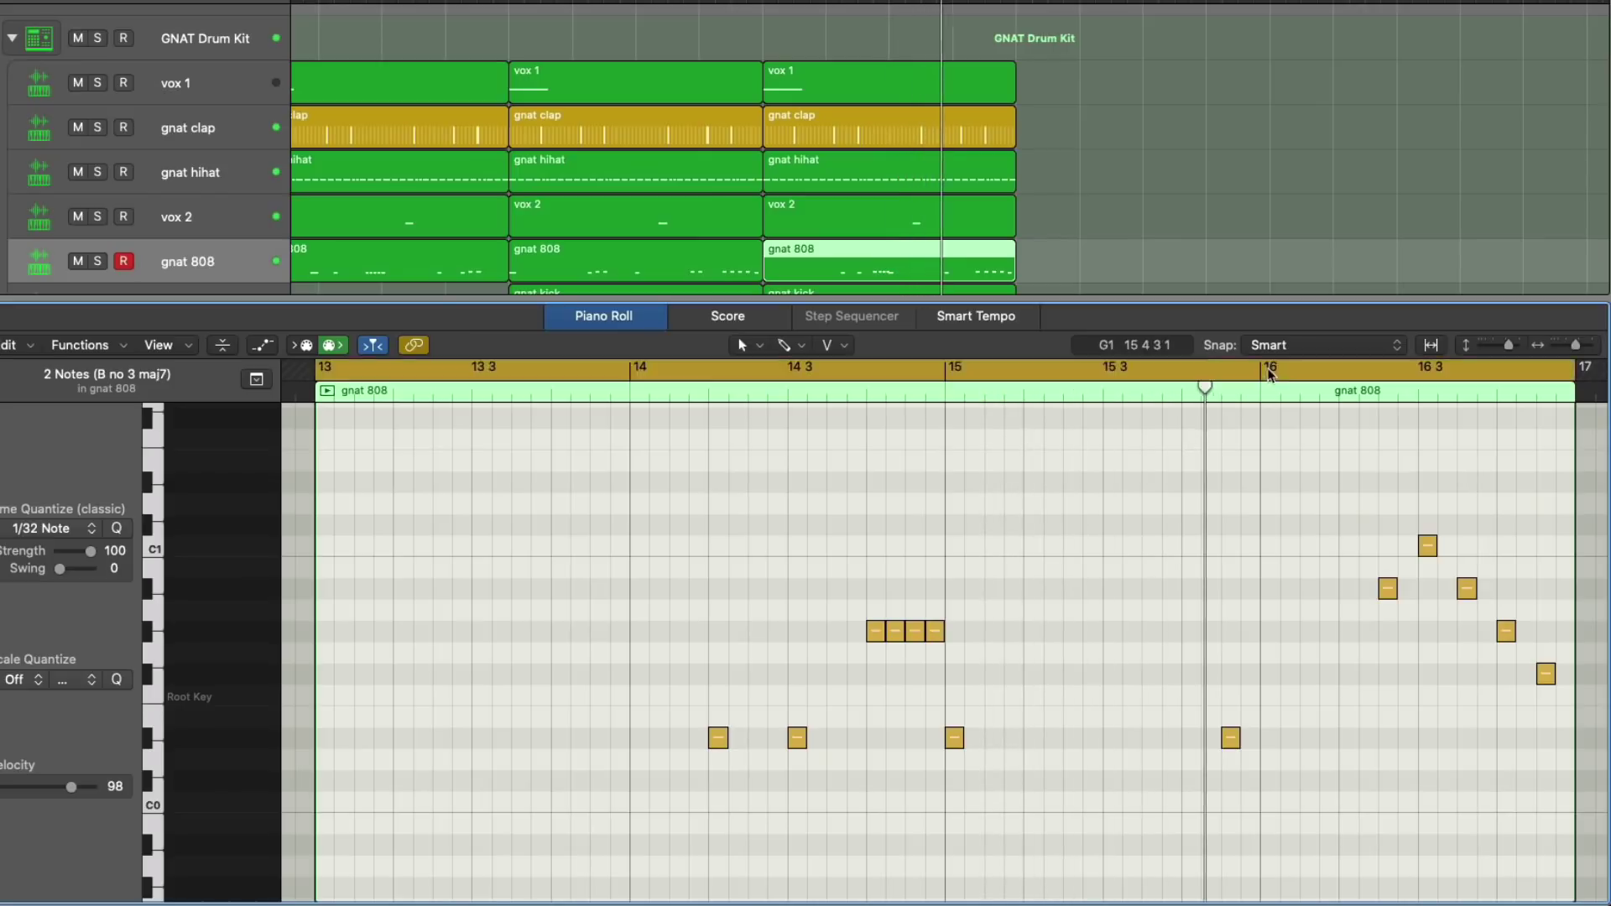
drag(1262, 367, 1574, 367)
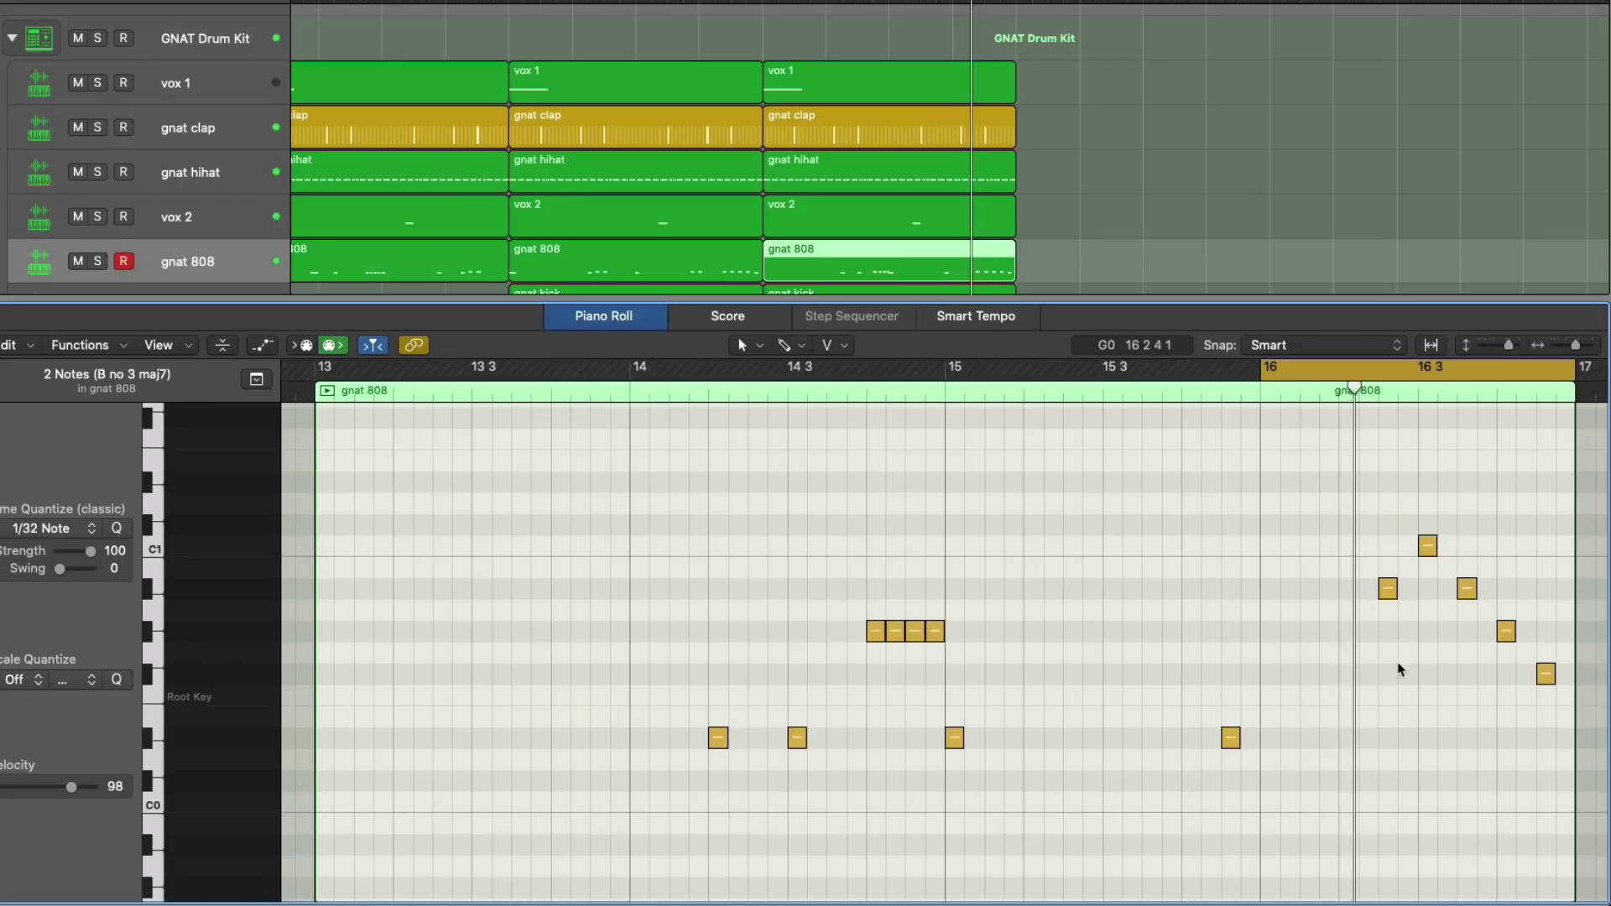
click(1388, 589)
drag(1389, 590, 1428, 524)
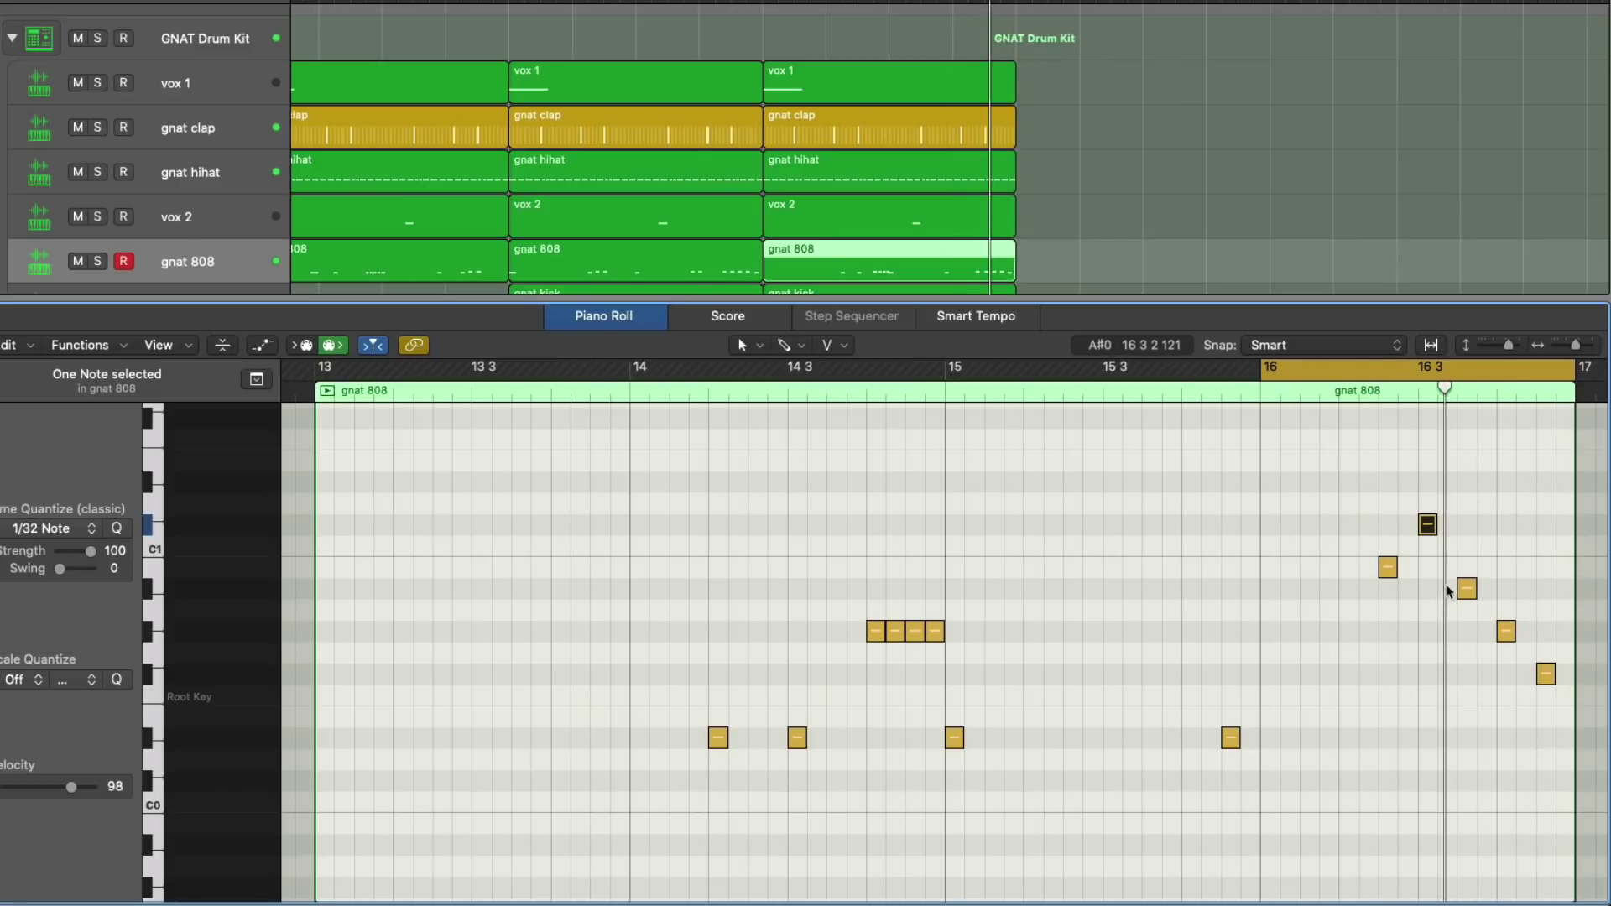
Step: Replace the last three notes of bar 16 with four consecutive 1/16 notes on beat 4, raised from B0 to C1
drag(1441, 576, 1566, 697)
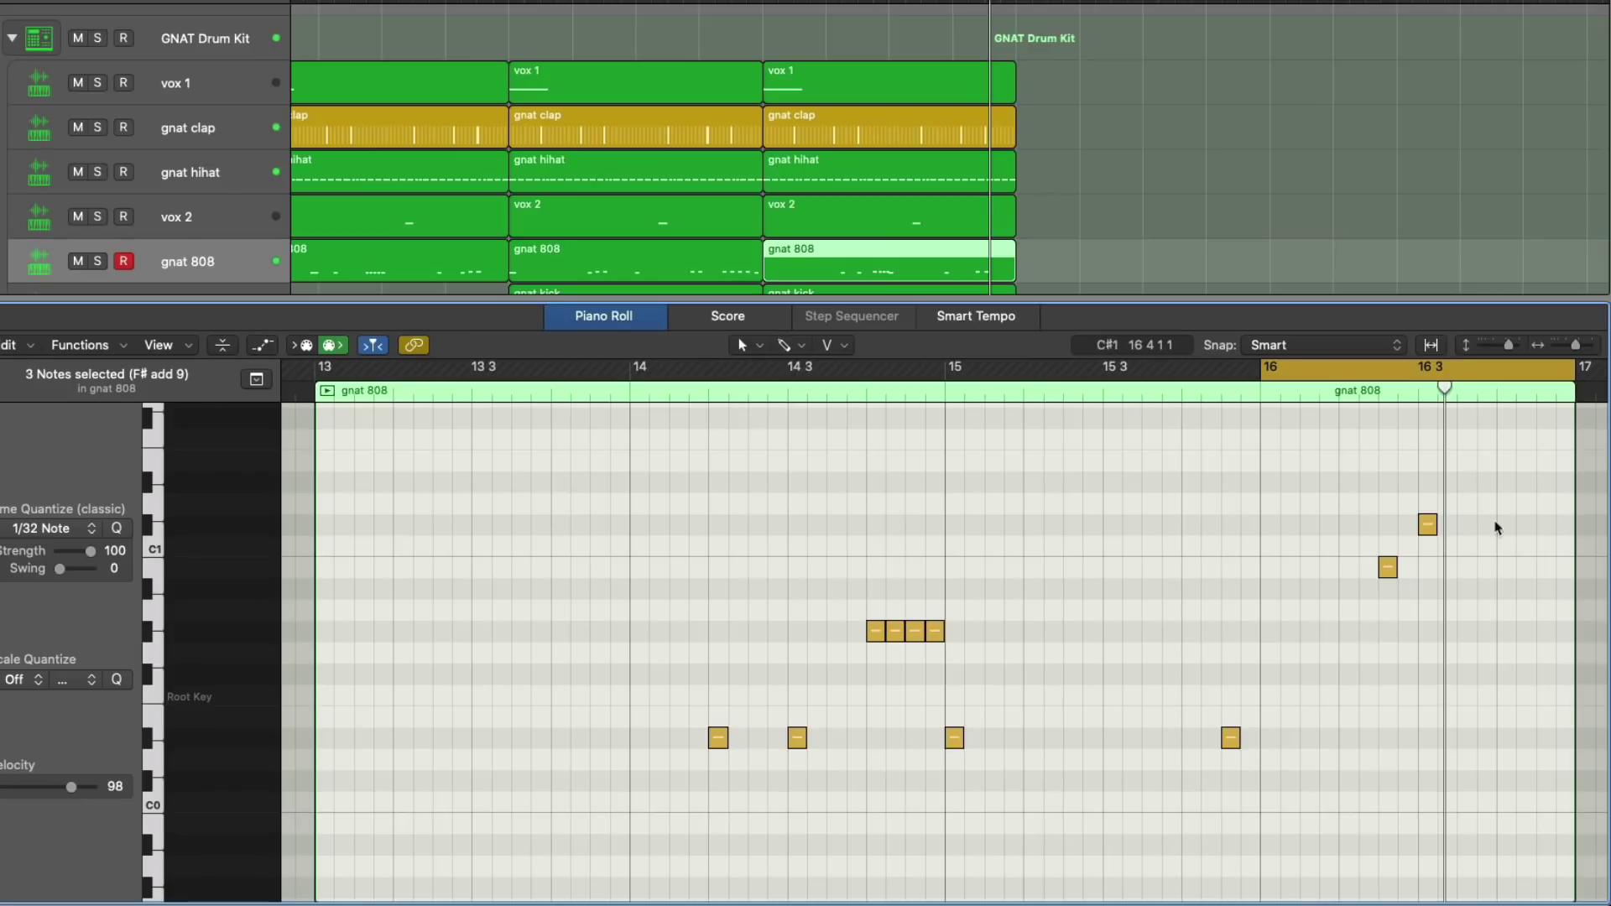
drag(1520, 579, 1553, 577)
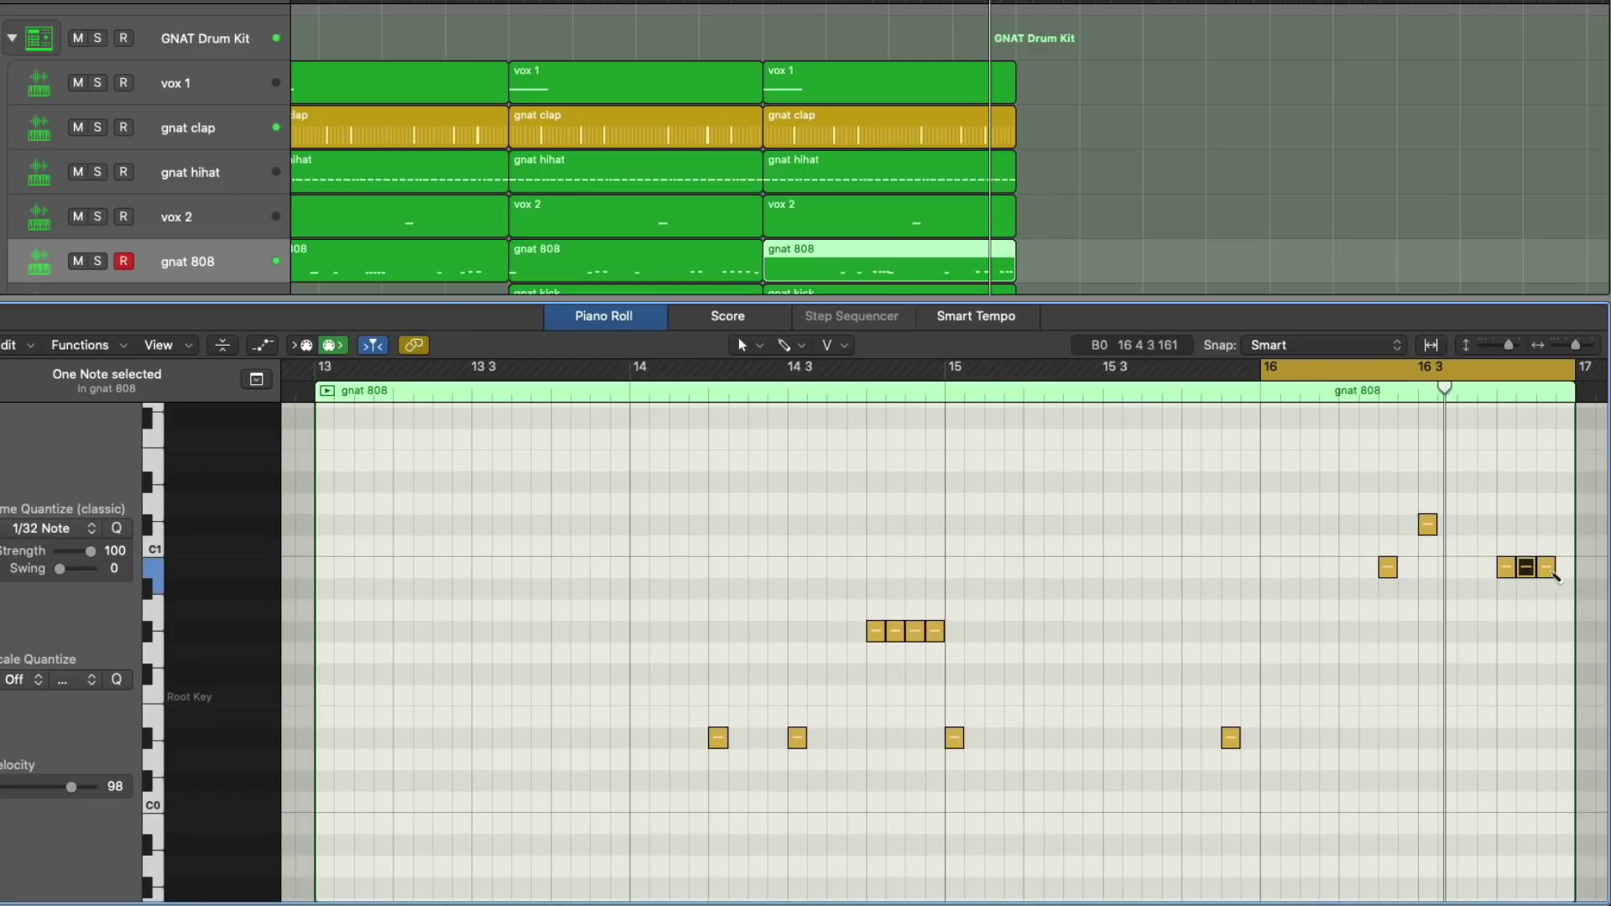
click(1565, 568)
key(space)
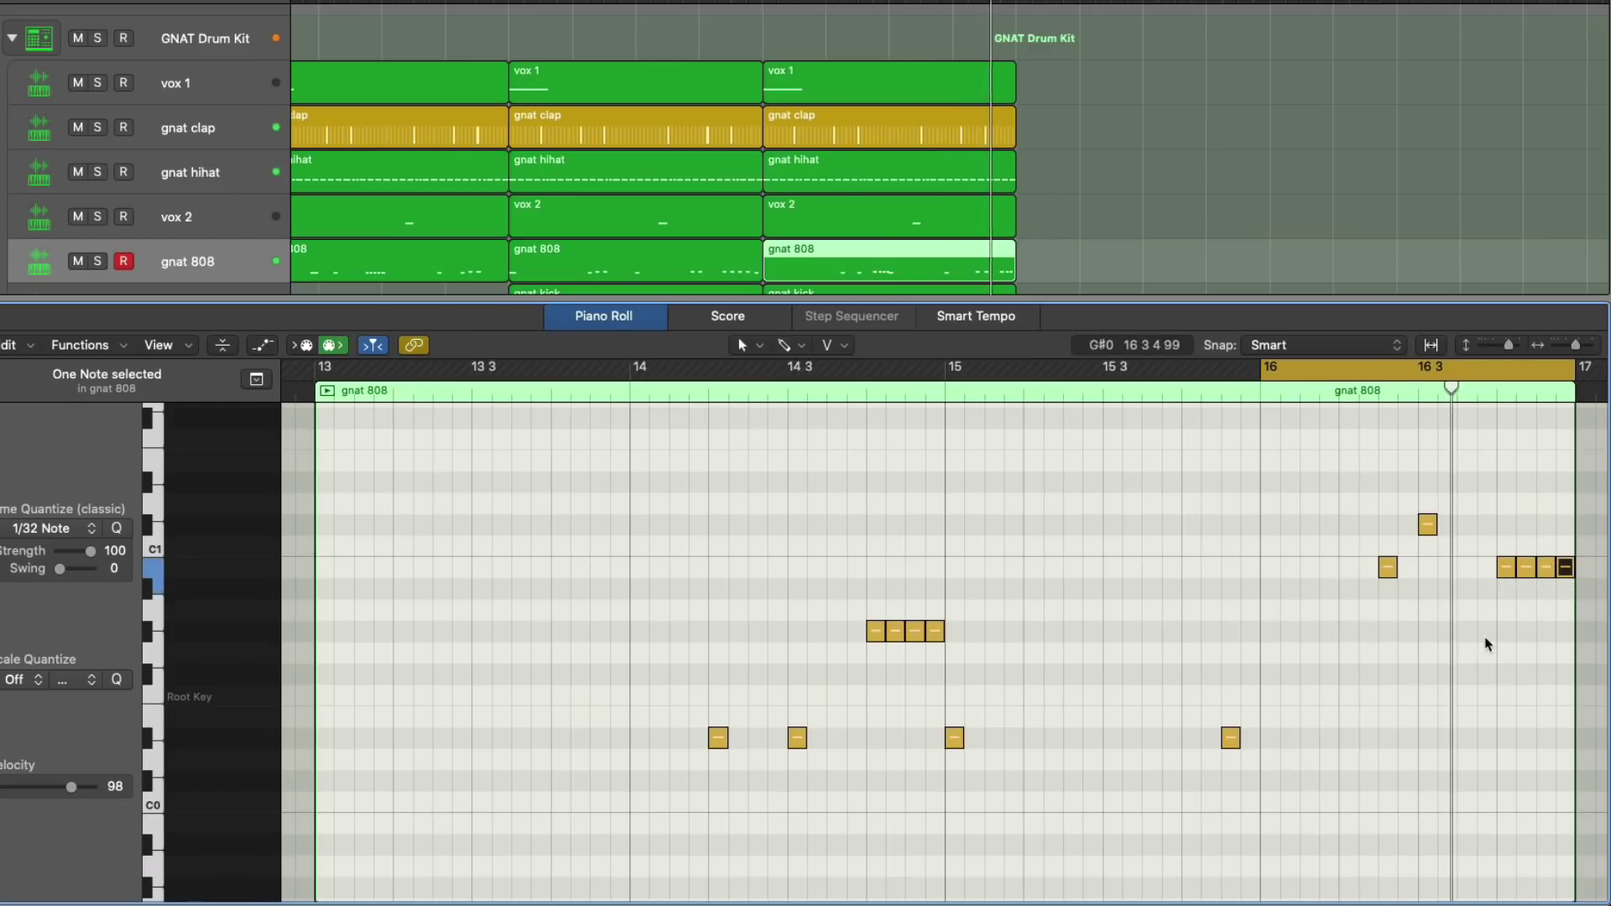
drag(1459, 570, 1537, 576)
key(alt+Up)
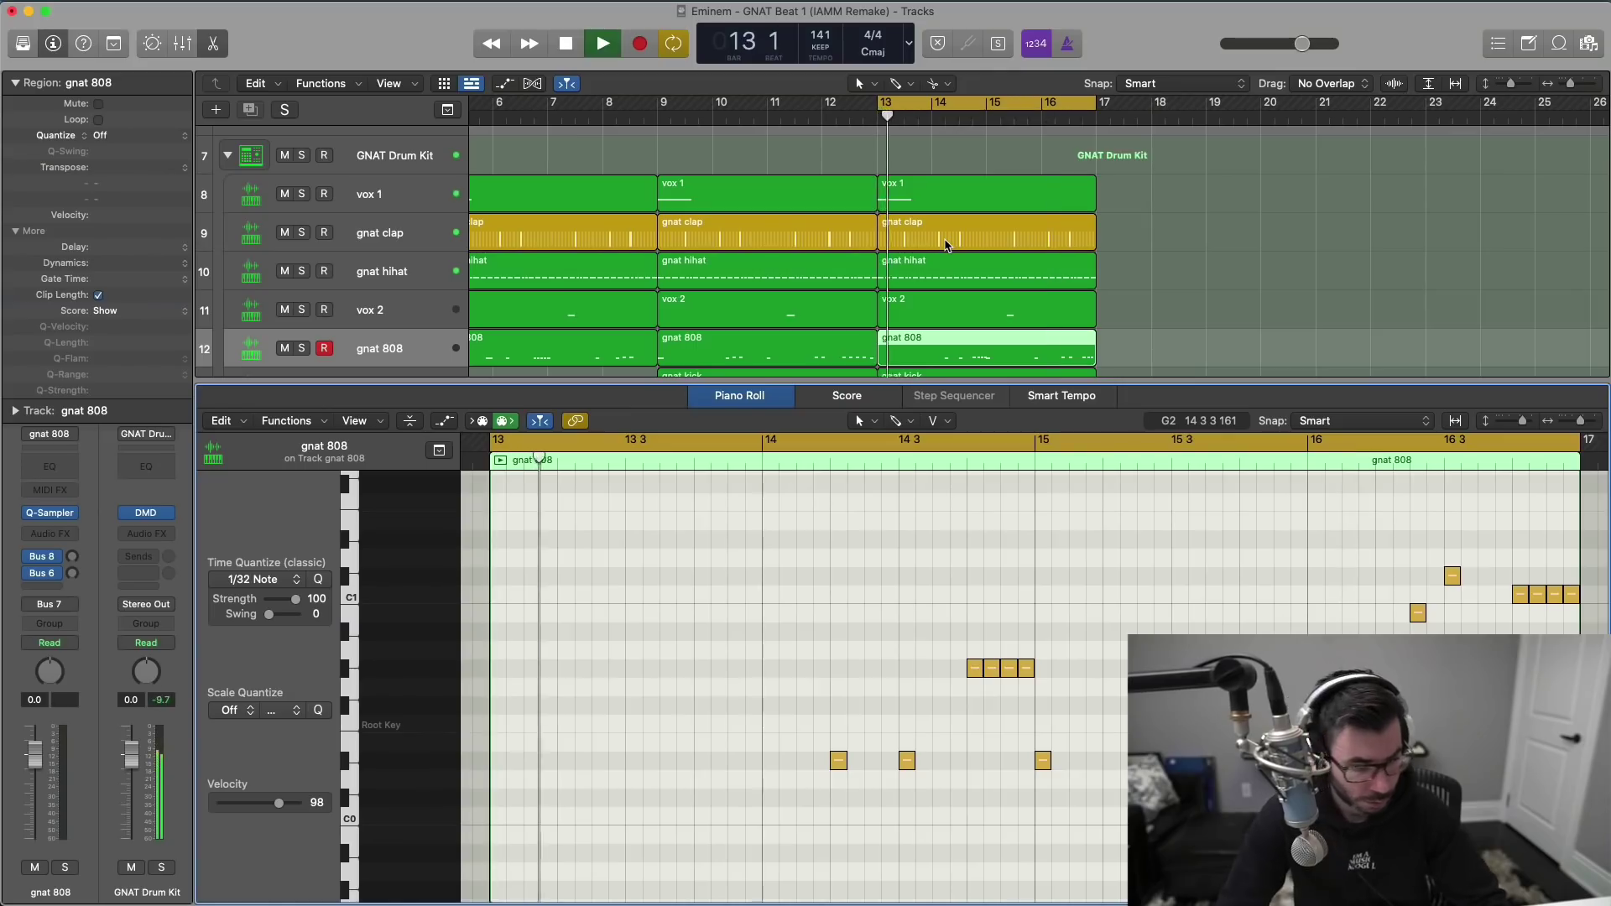
Step: Close the Piano Roll, select all guitar and drum regions in bars 5 to 16, and repeat them once from bar 17
key(p)
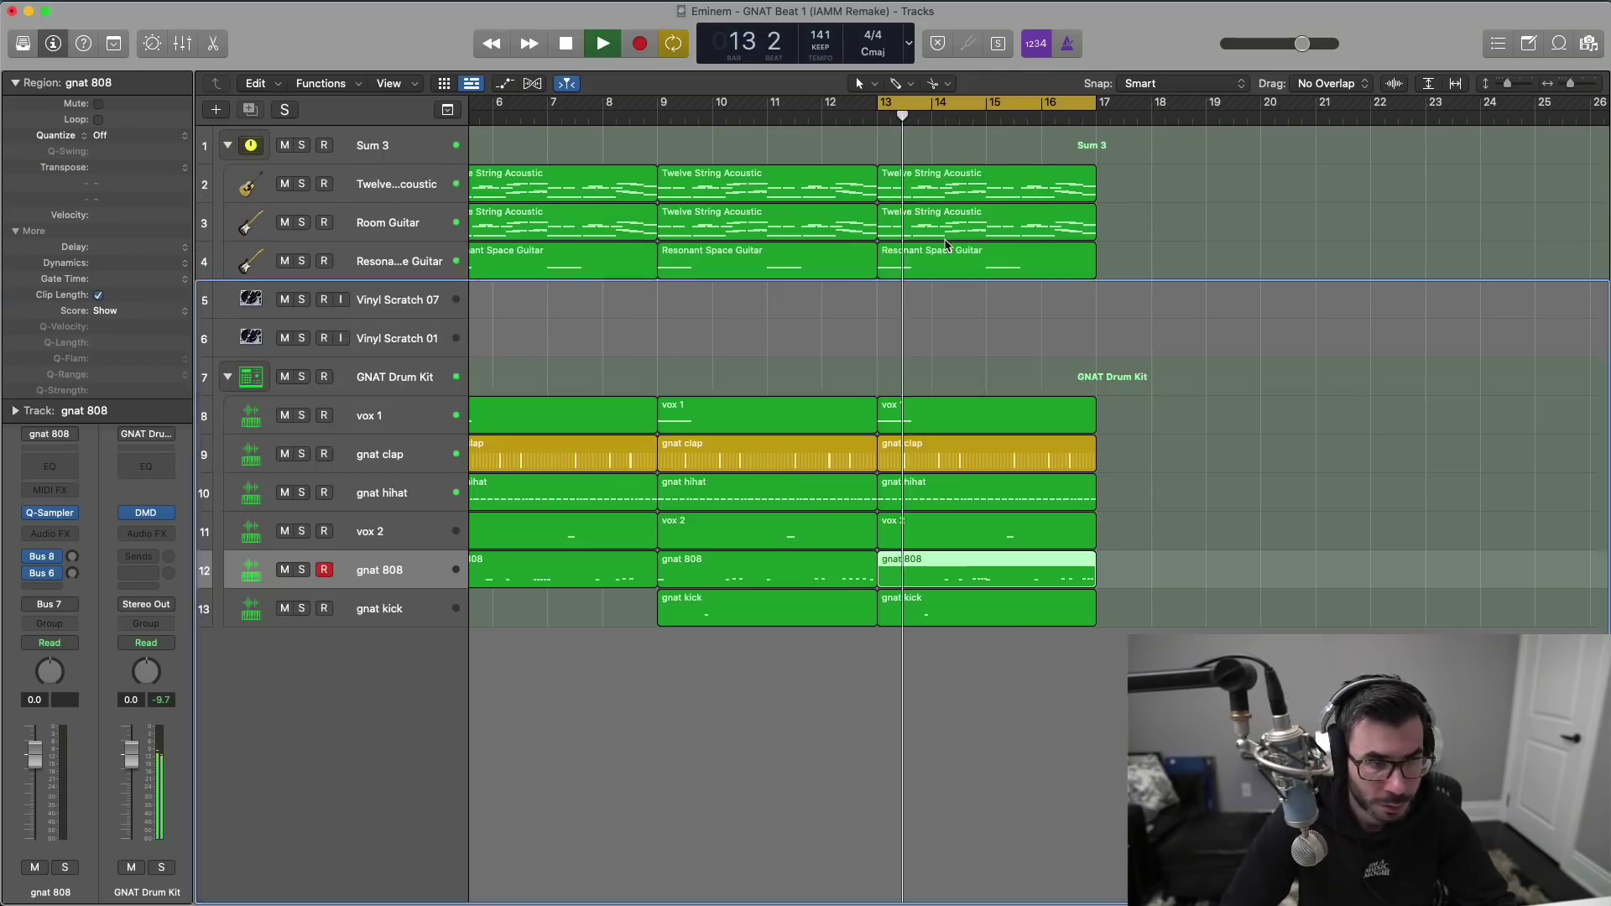
ctrl+alt+click(978, 328)
ctrl+alt+click(979, 329)
ctrl+alt+click(977, 328)
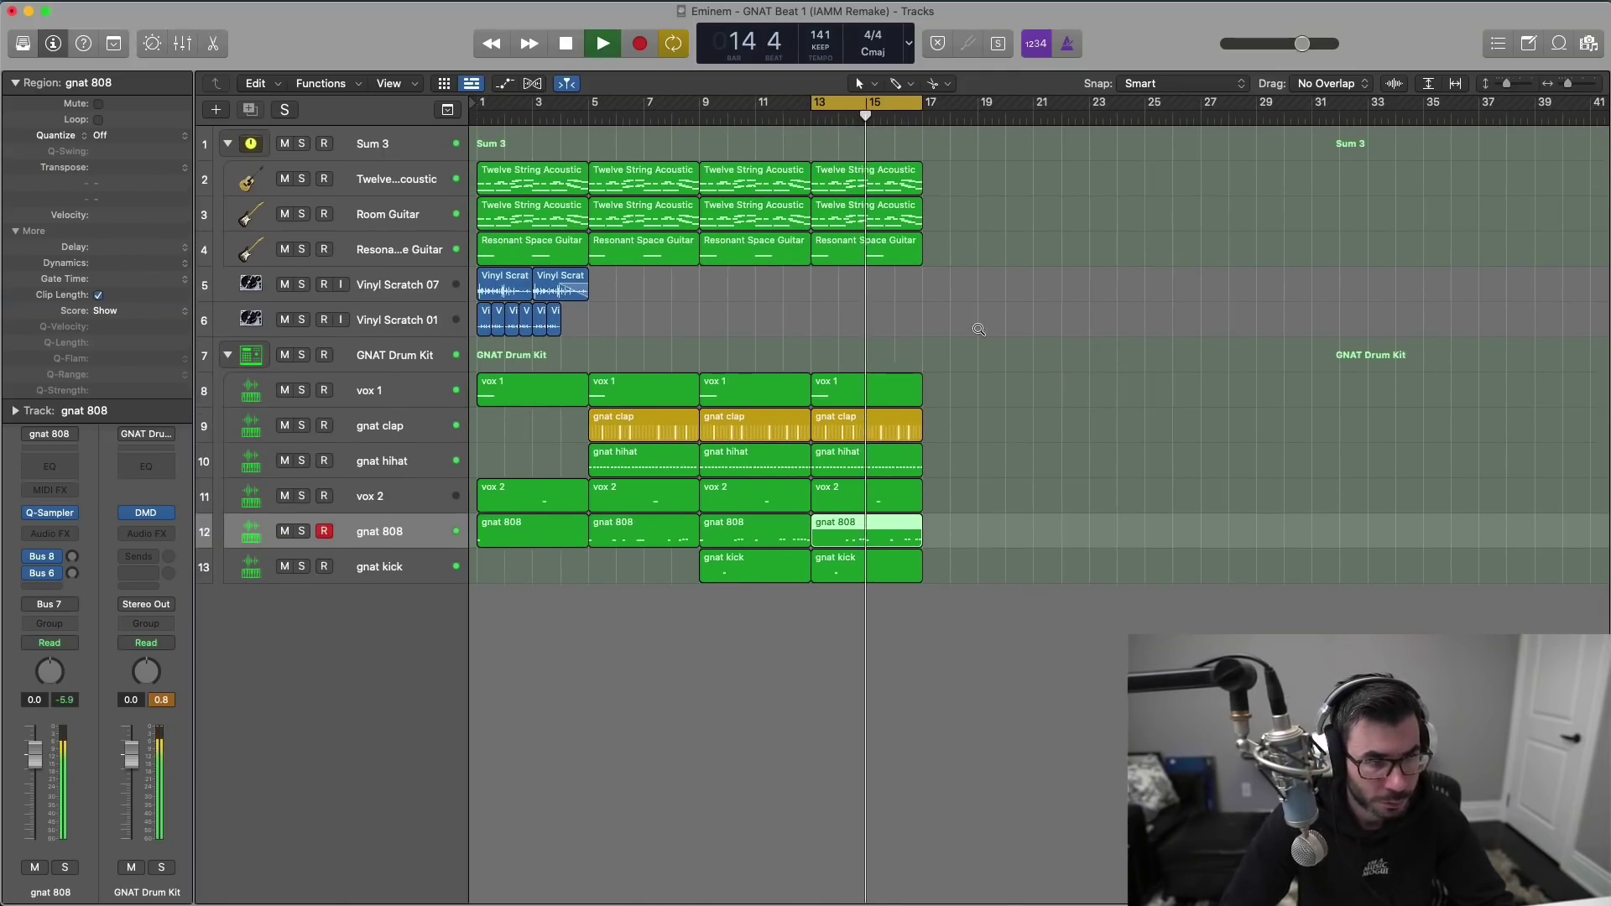
ctrl+alt+click(977, 328)
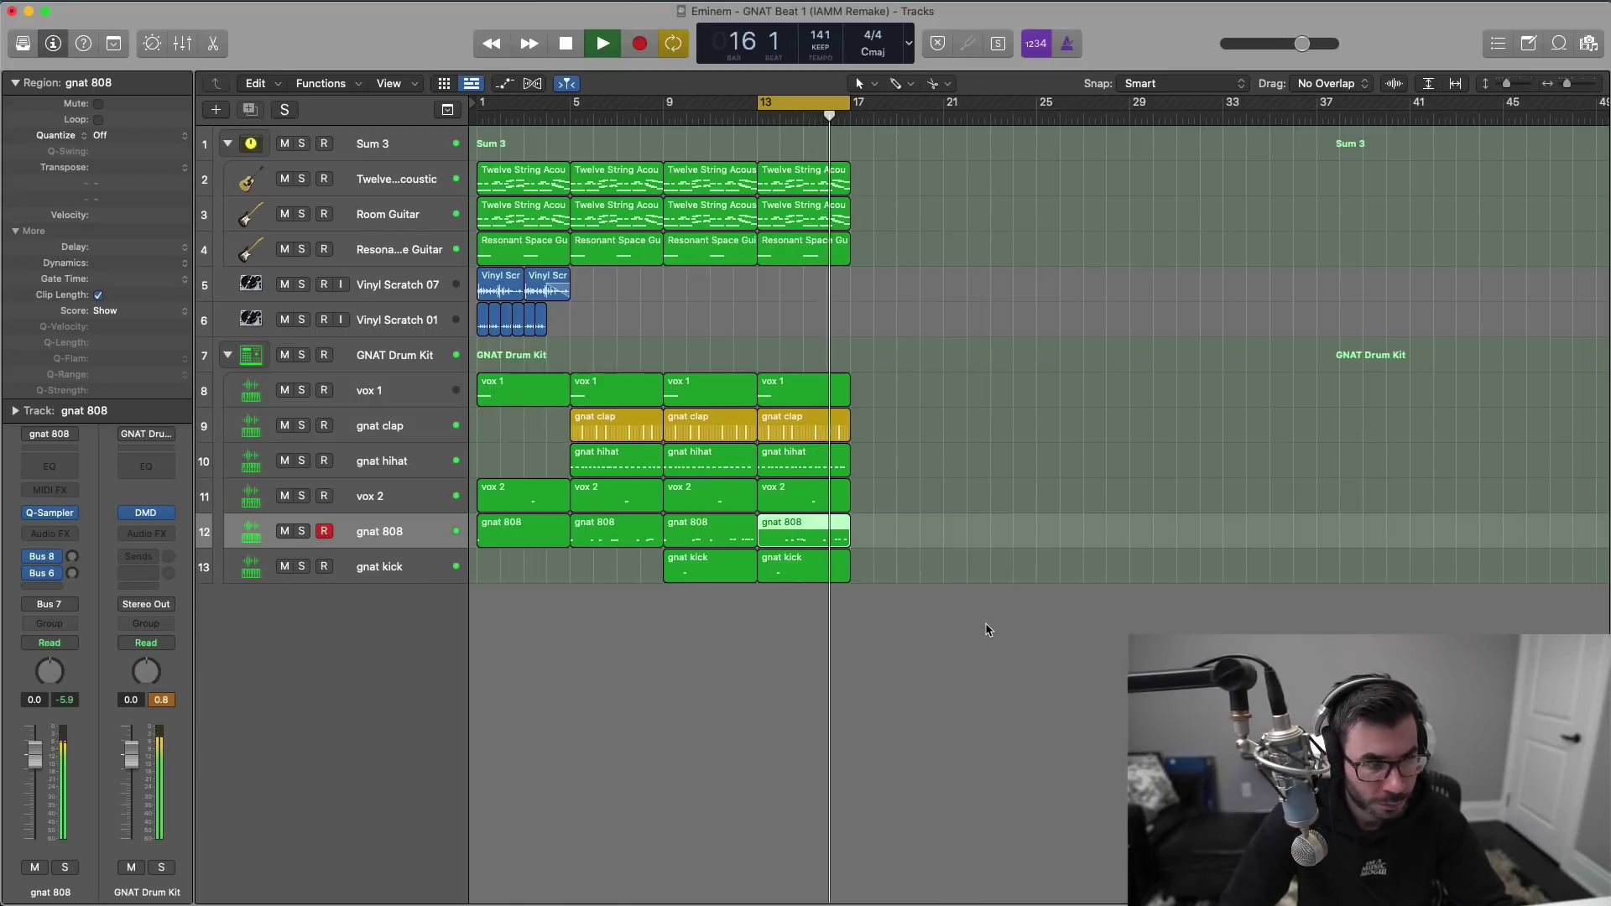
key(space)
drag(987, 597, 587, 172)
key(super+r)
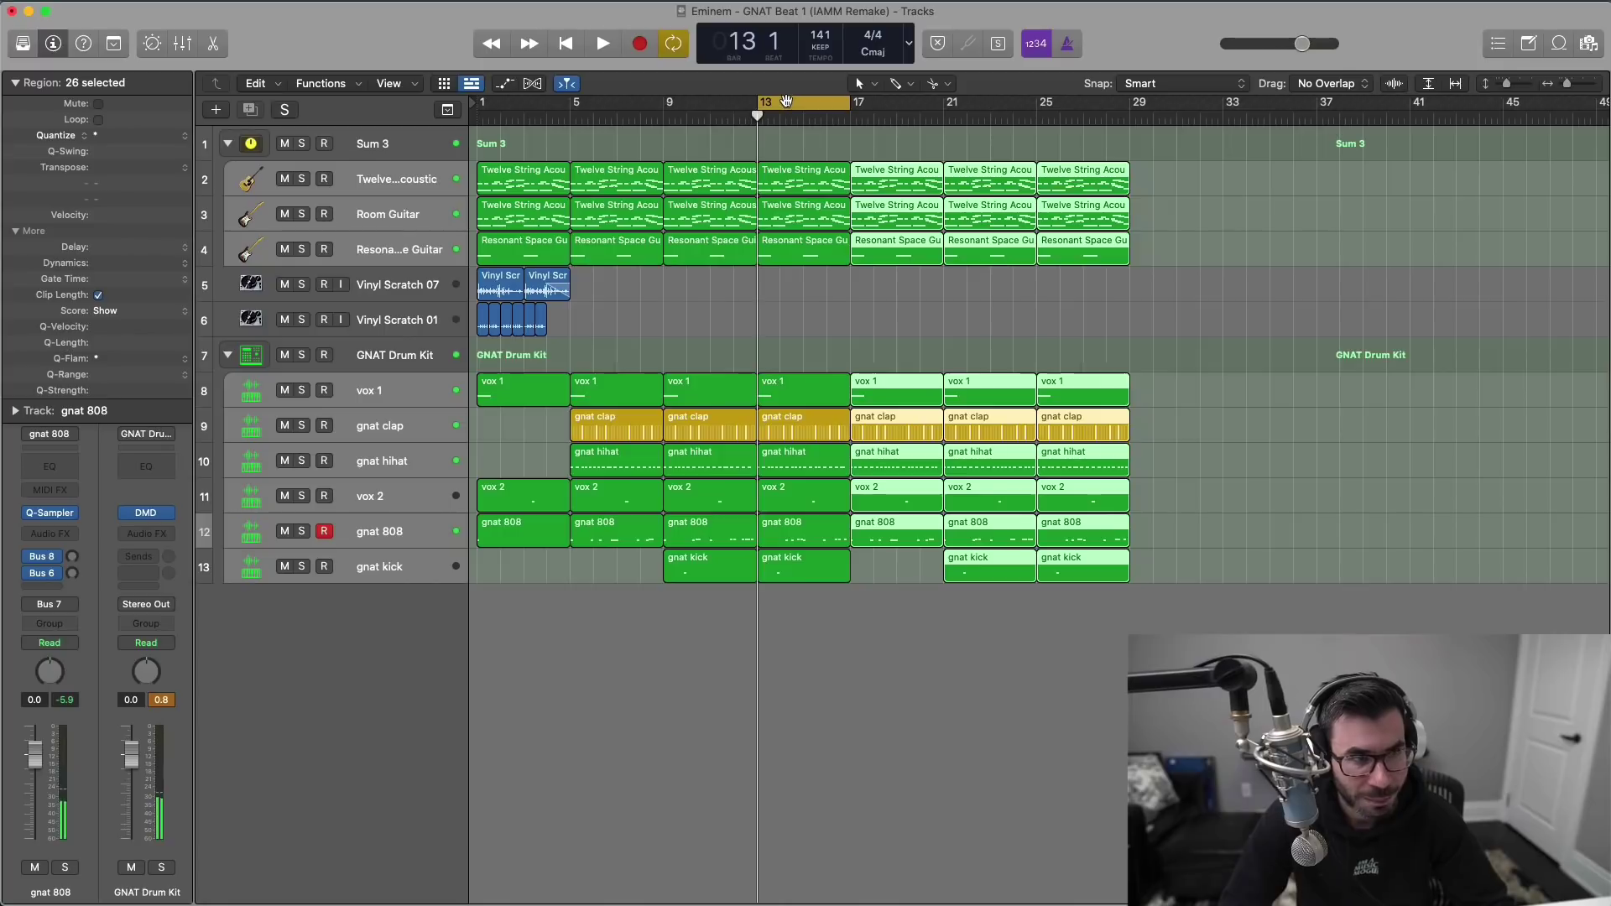
Step: Turn off cycle mode, play the whole arrangement from bar 1 to its end, and return the playhead to the start
click(788, 105)
key(Return)
key(space)
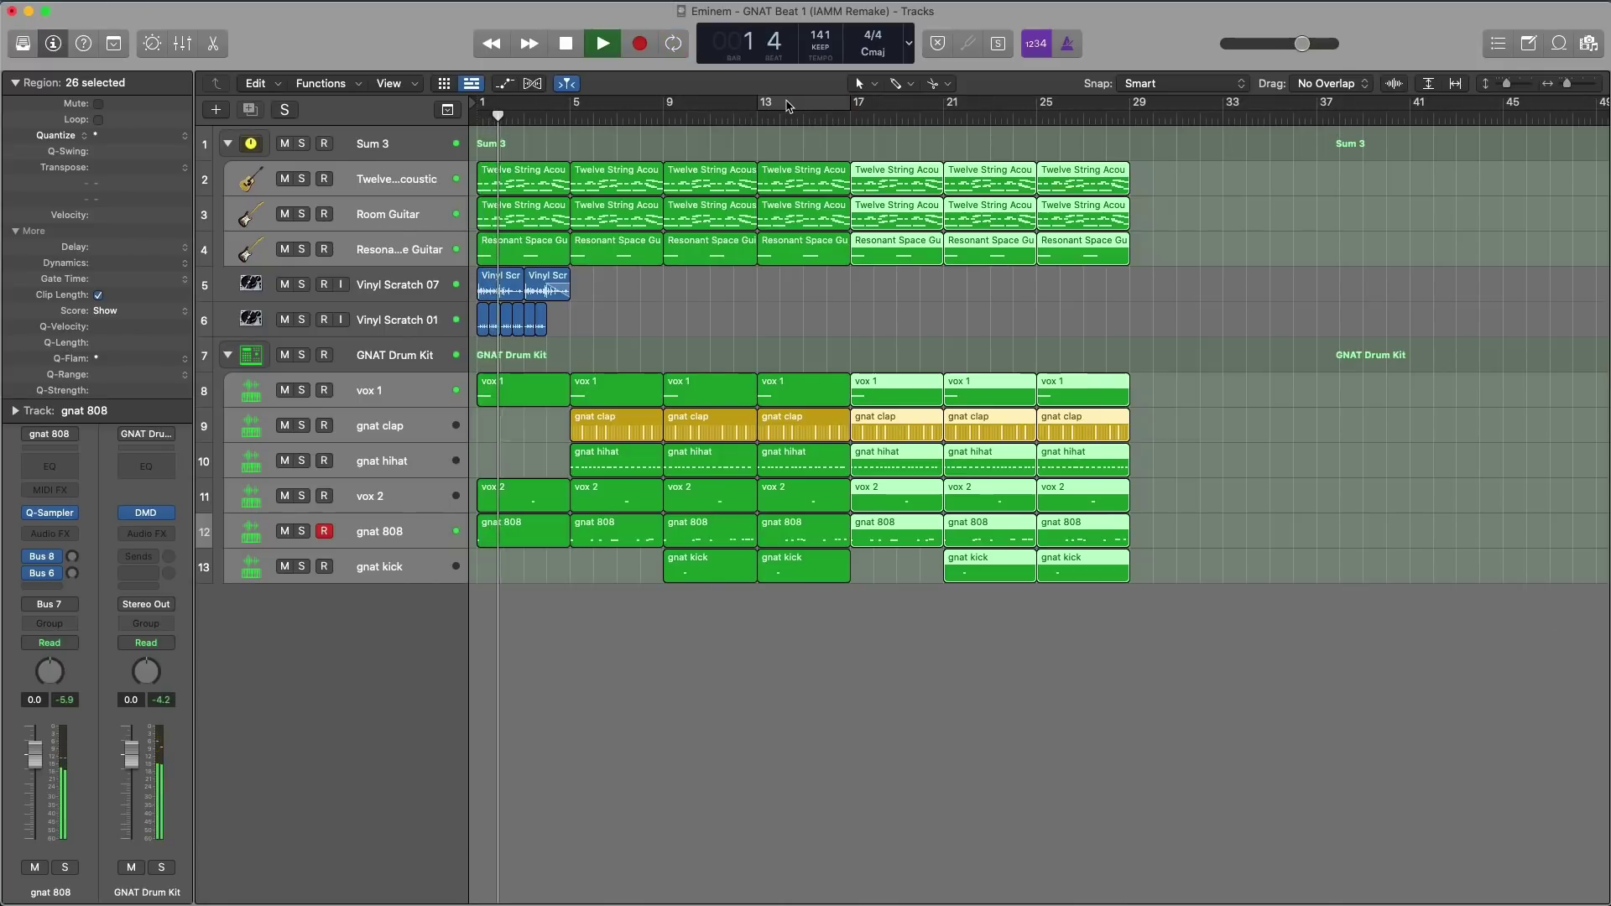
click(1179, 699)
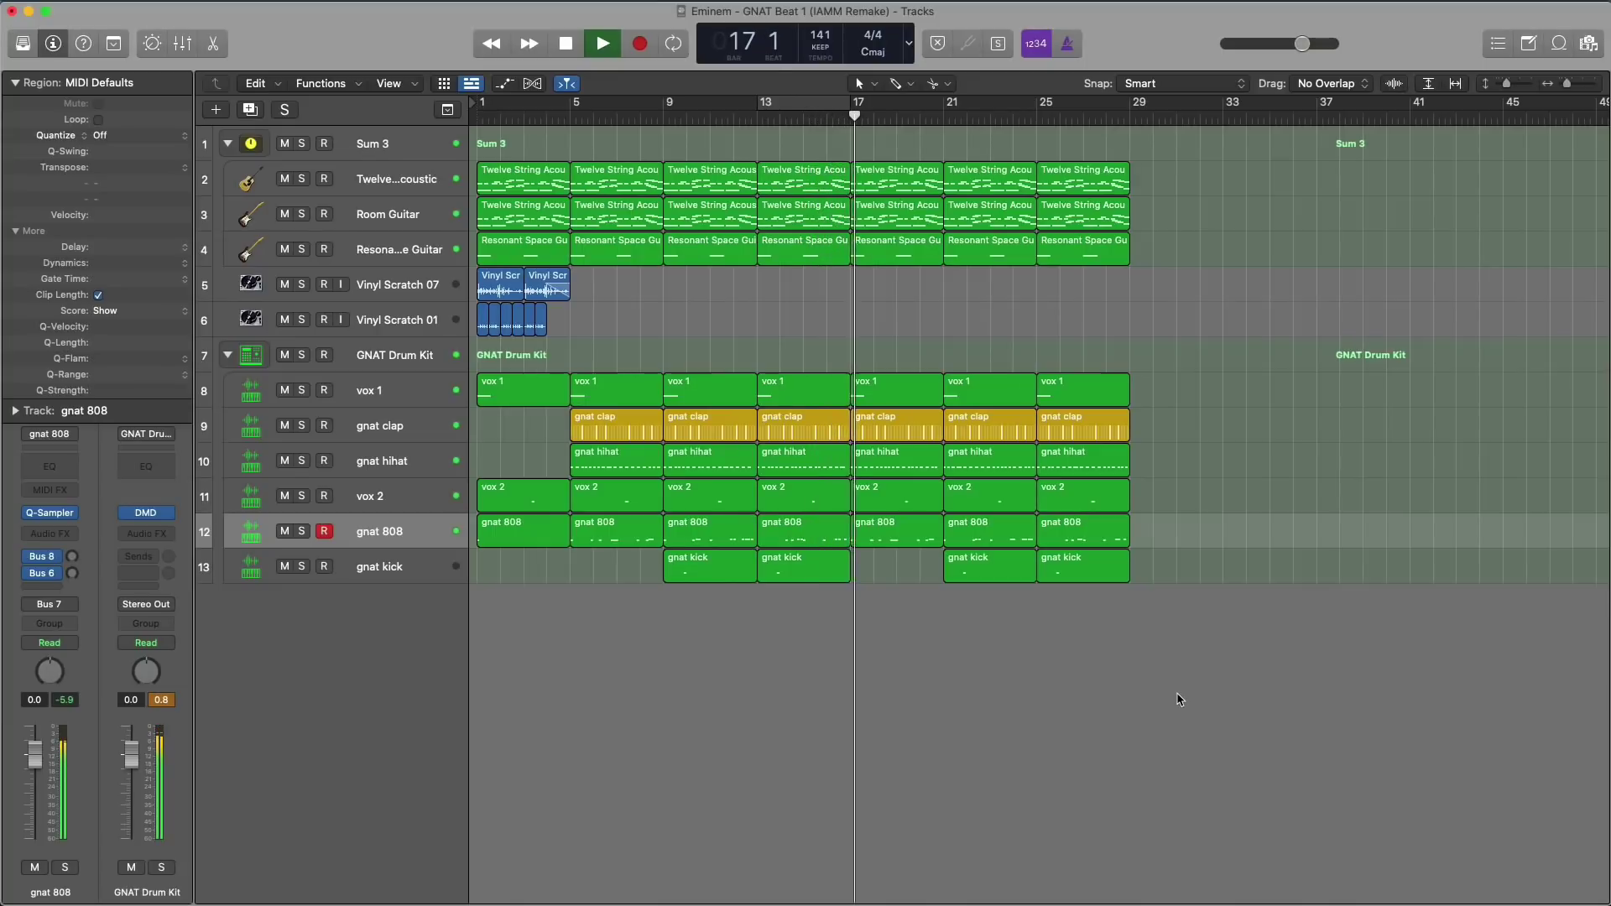
ctrl+alt+click(1178, 695)
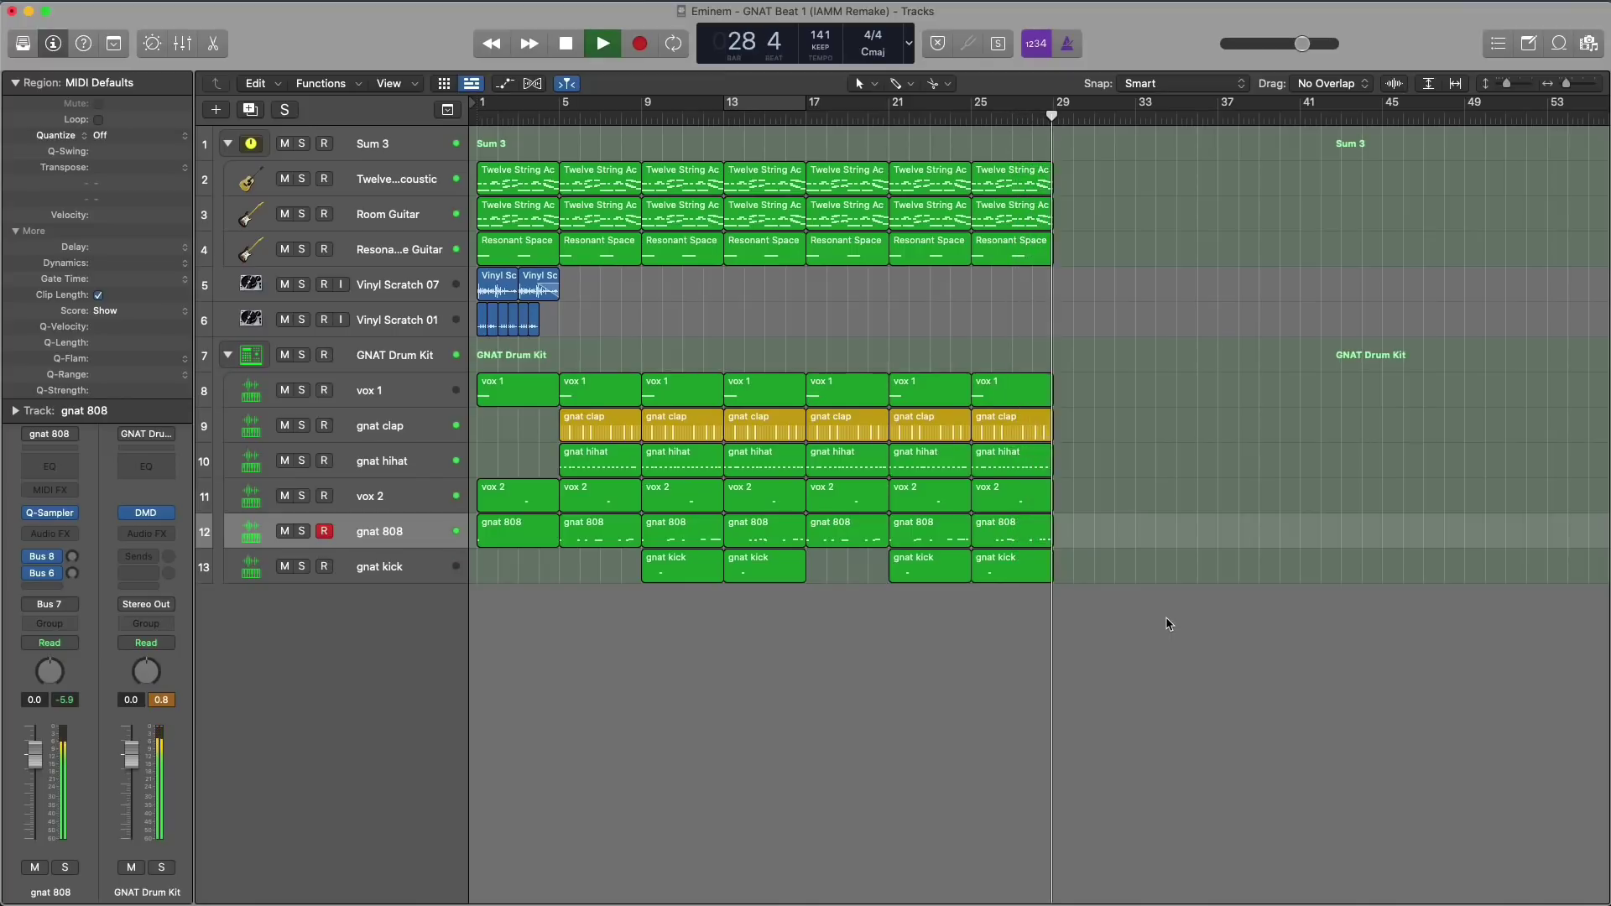
key(space)
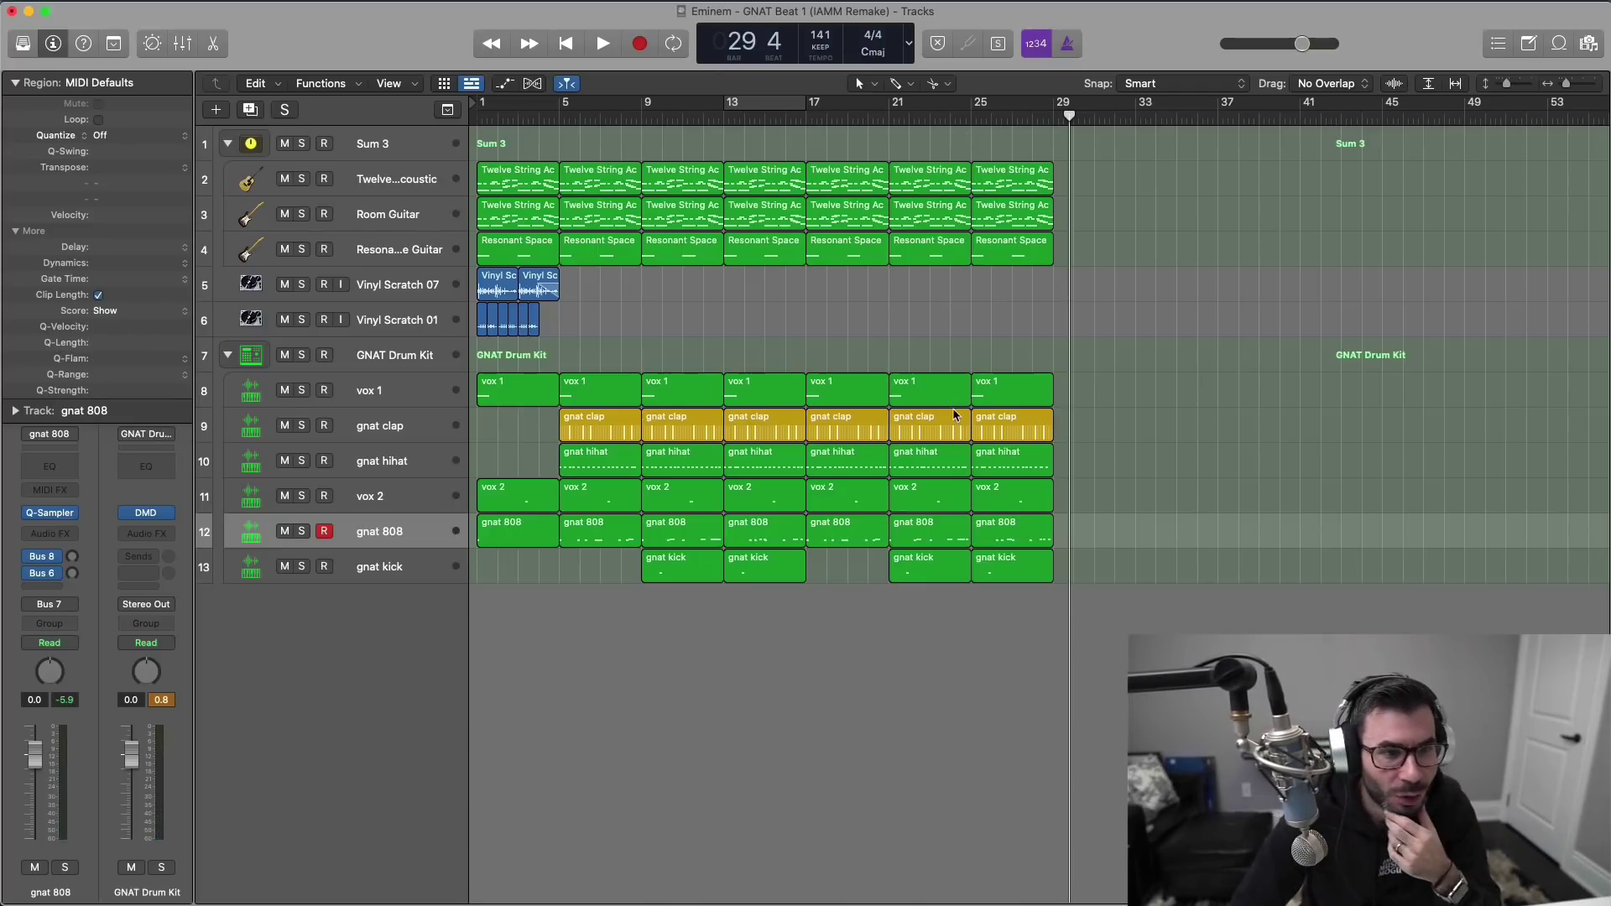
key(Return)
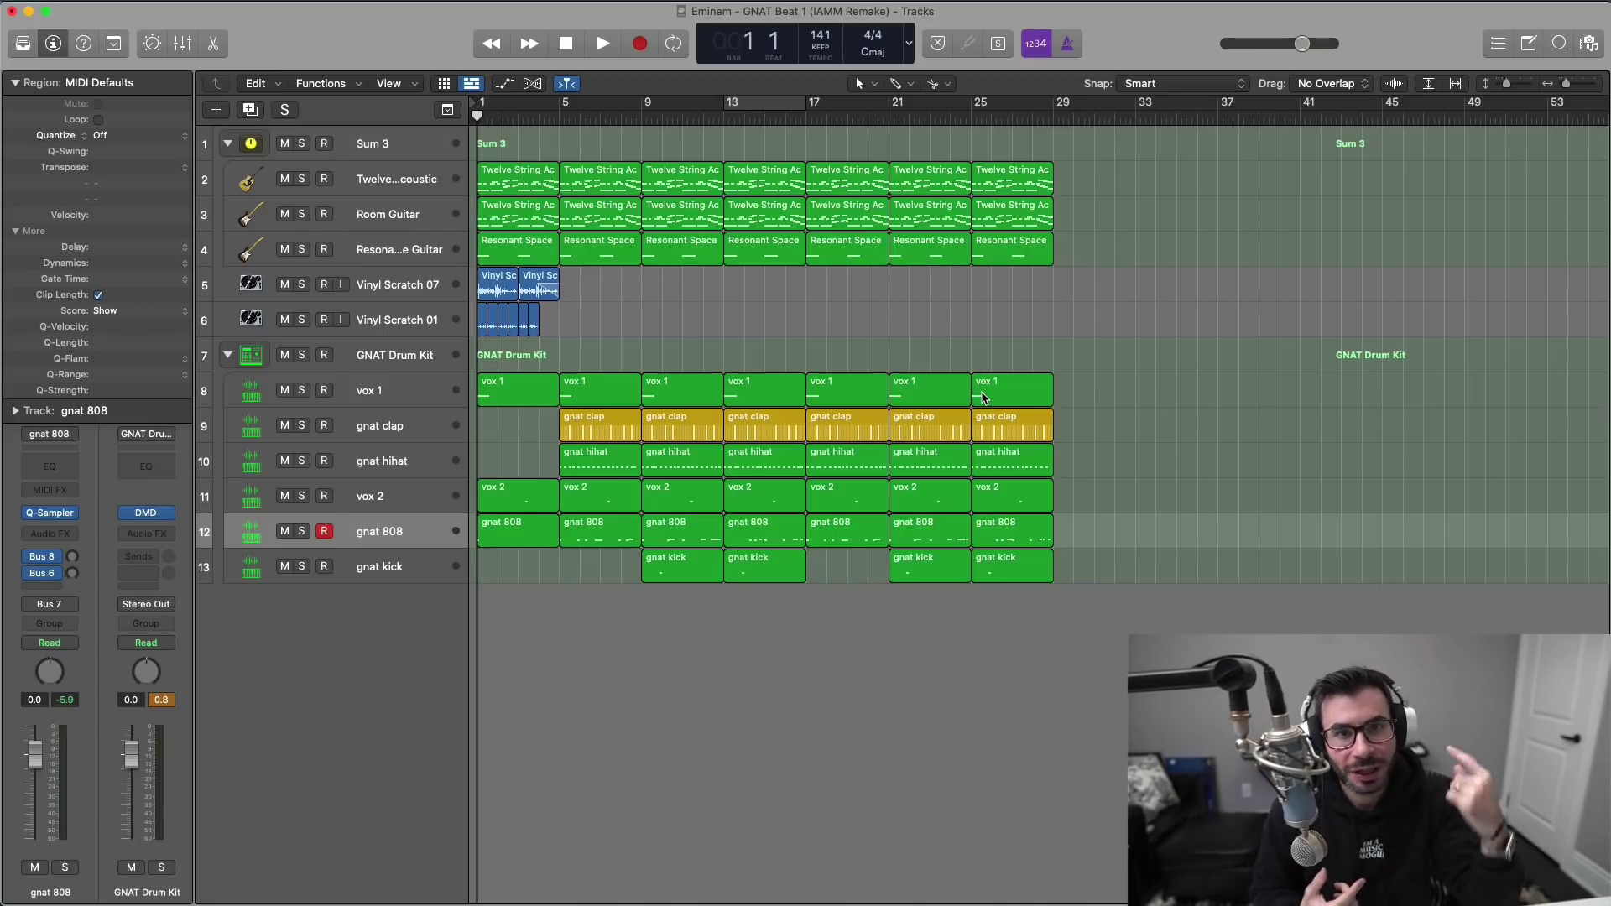